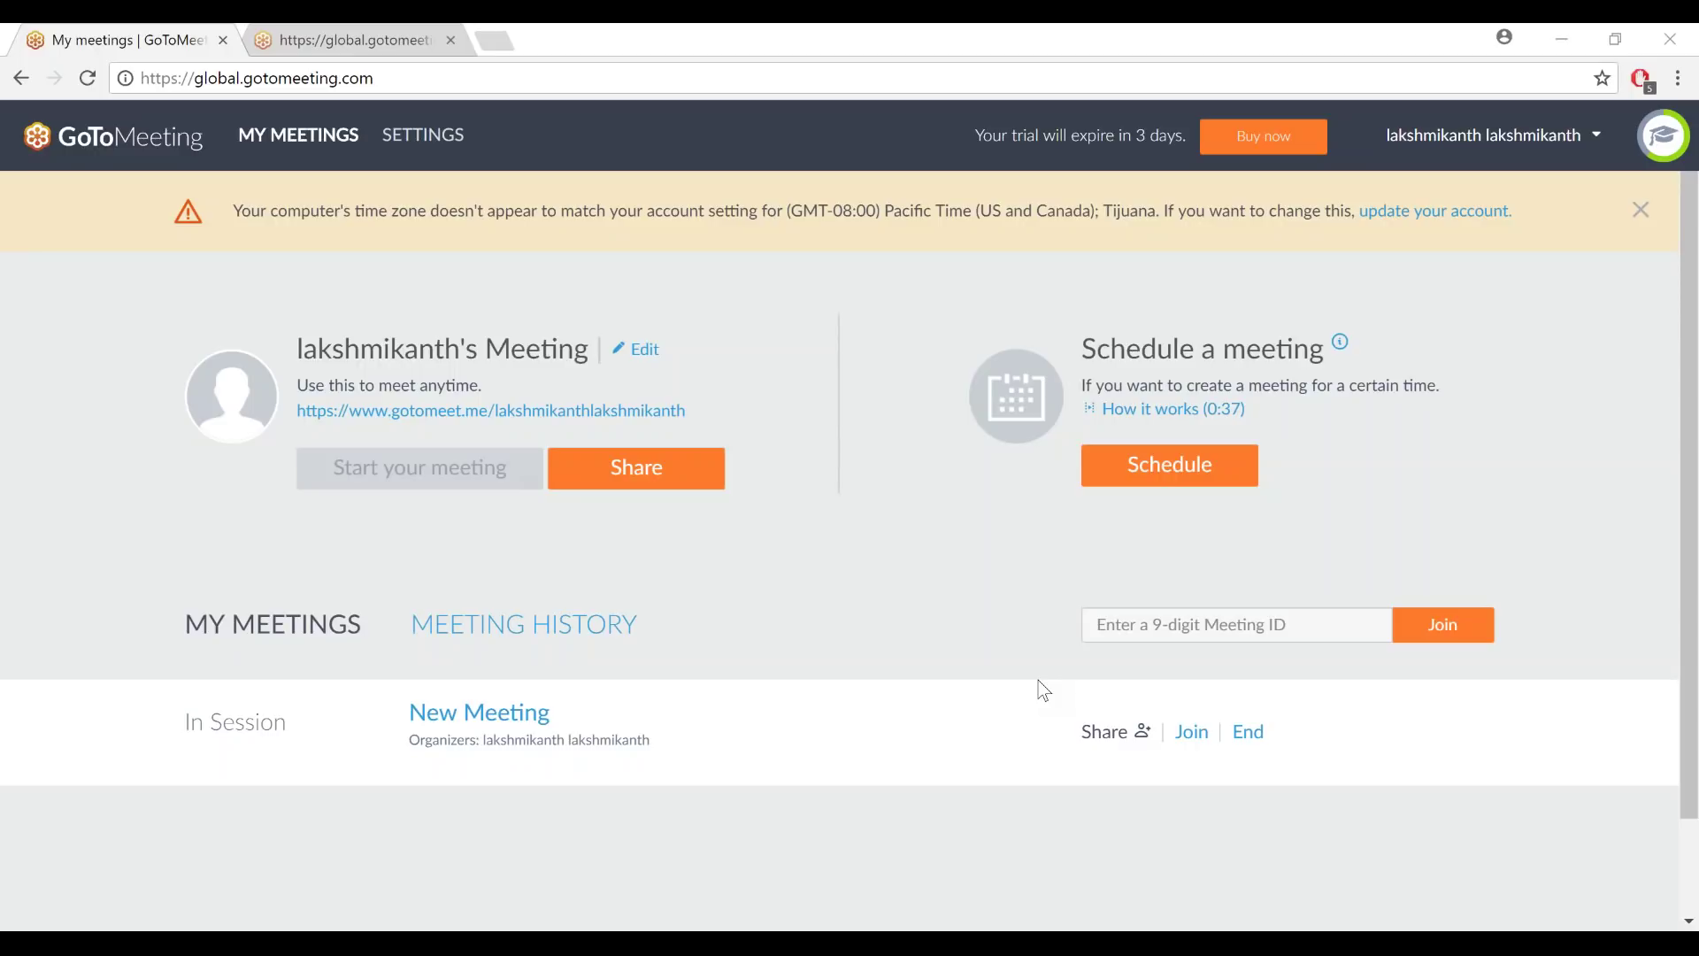
Find Lumira Discovery through the Windows search and launch it
{"action": "key", "text": "super+s"}
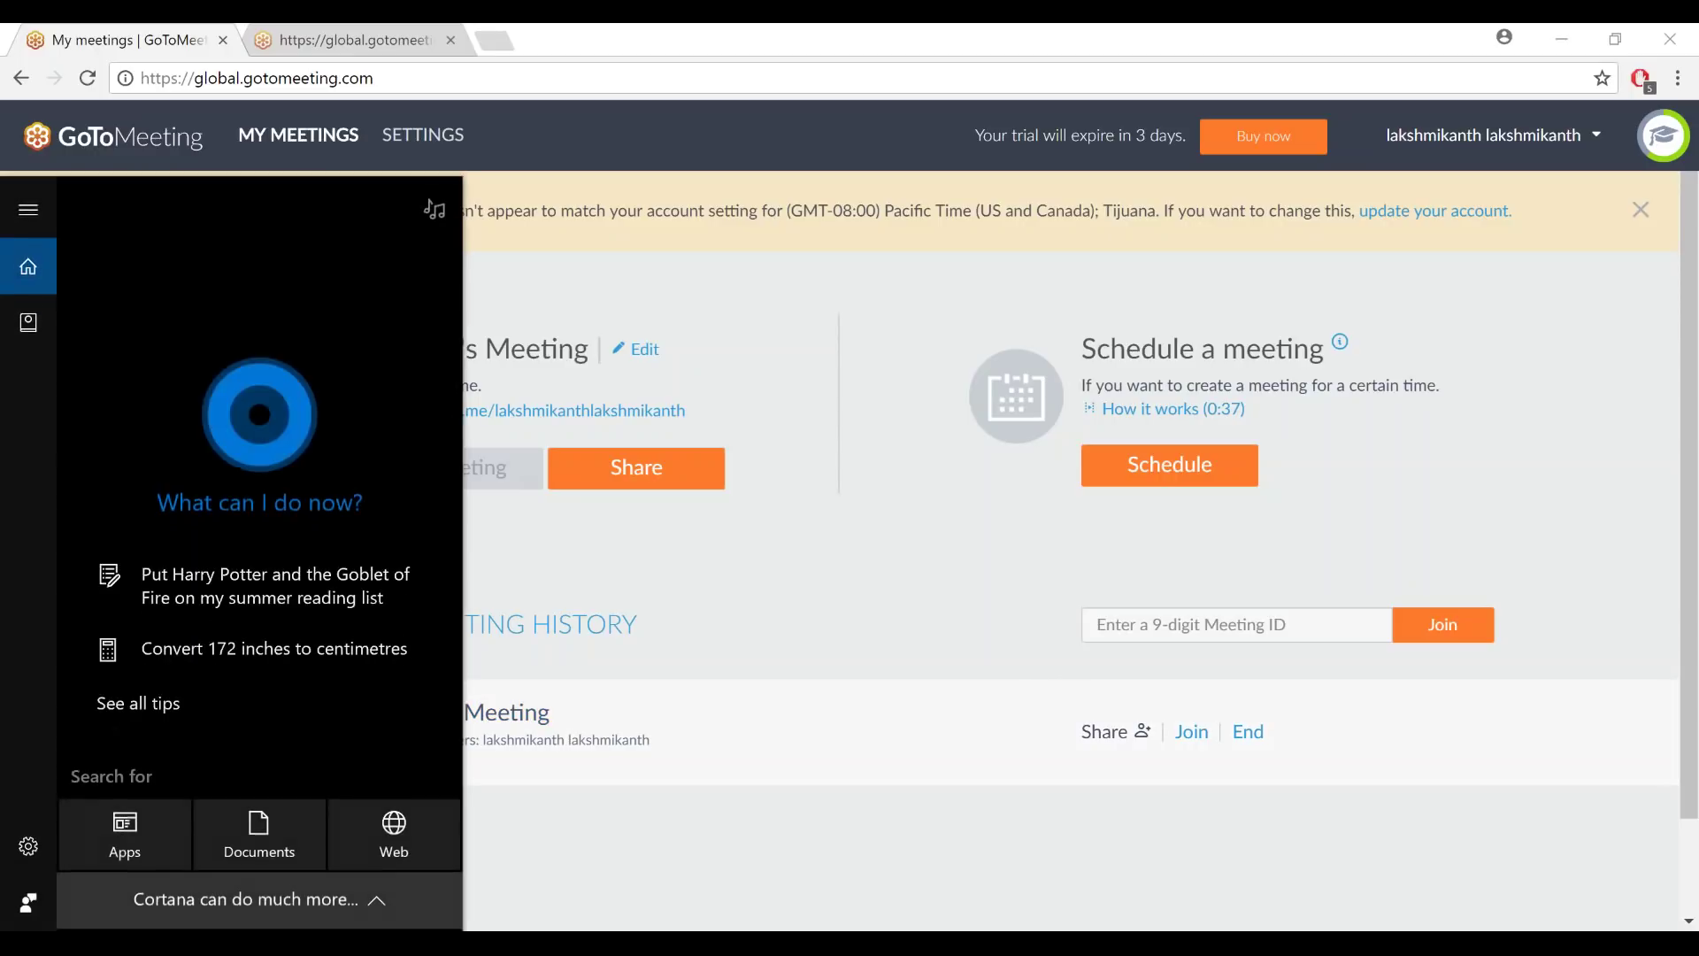
{"action": "type", "text": "lu"}
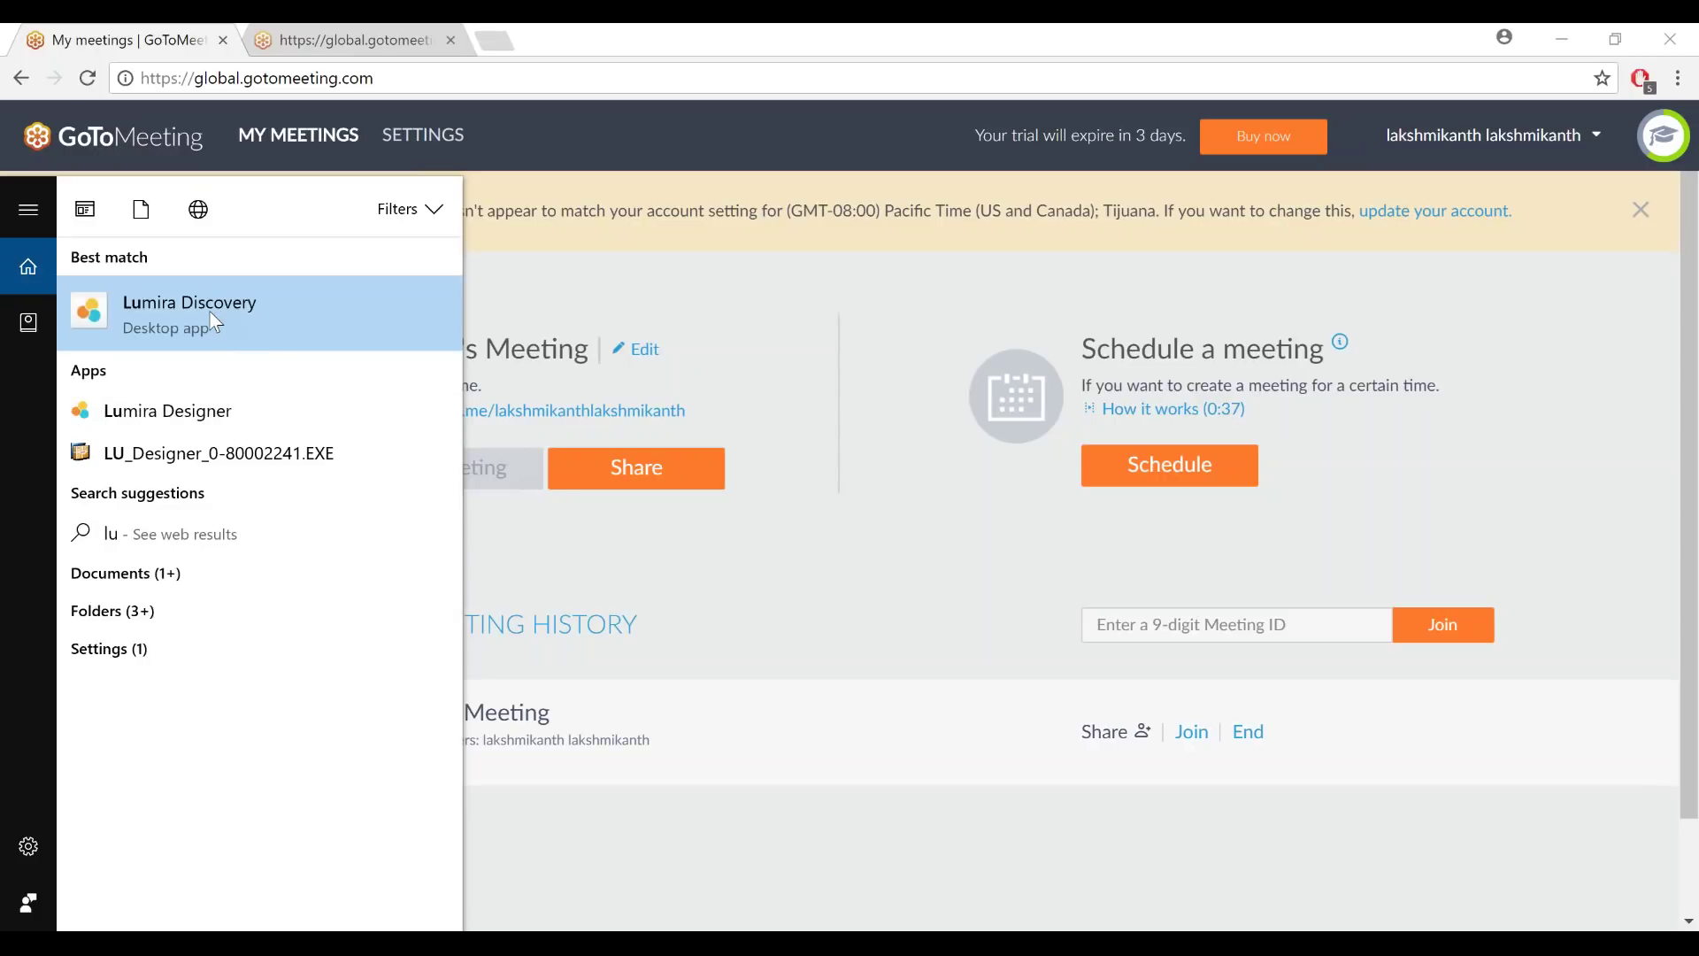
{"action": "left_click", "coordinate": [211, 314]}
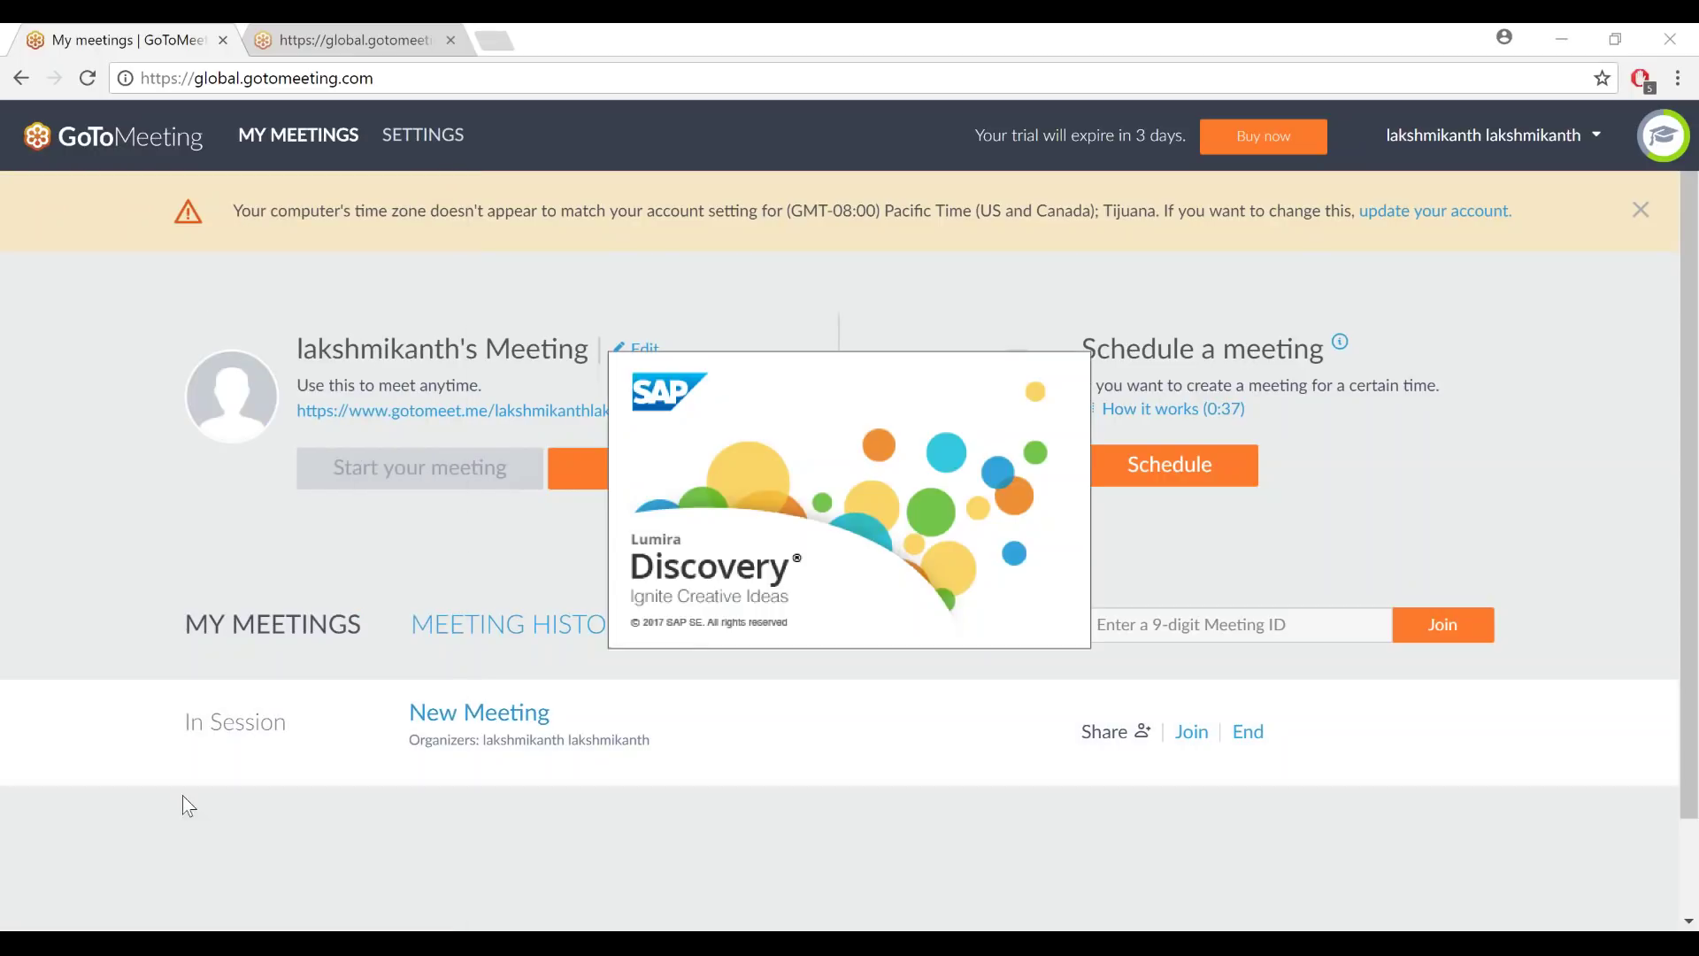
Find Lumira Designer through the Windows search, launch it as well, and minimize the browser window
{"action": "key", "text": "super"}
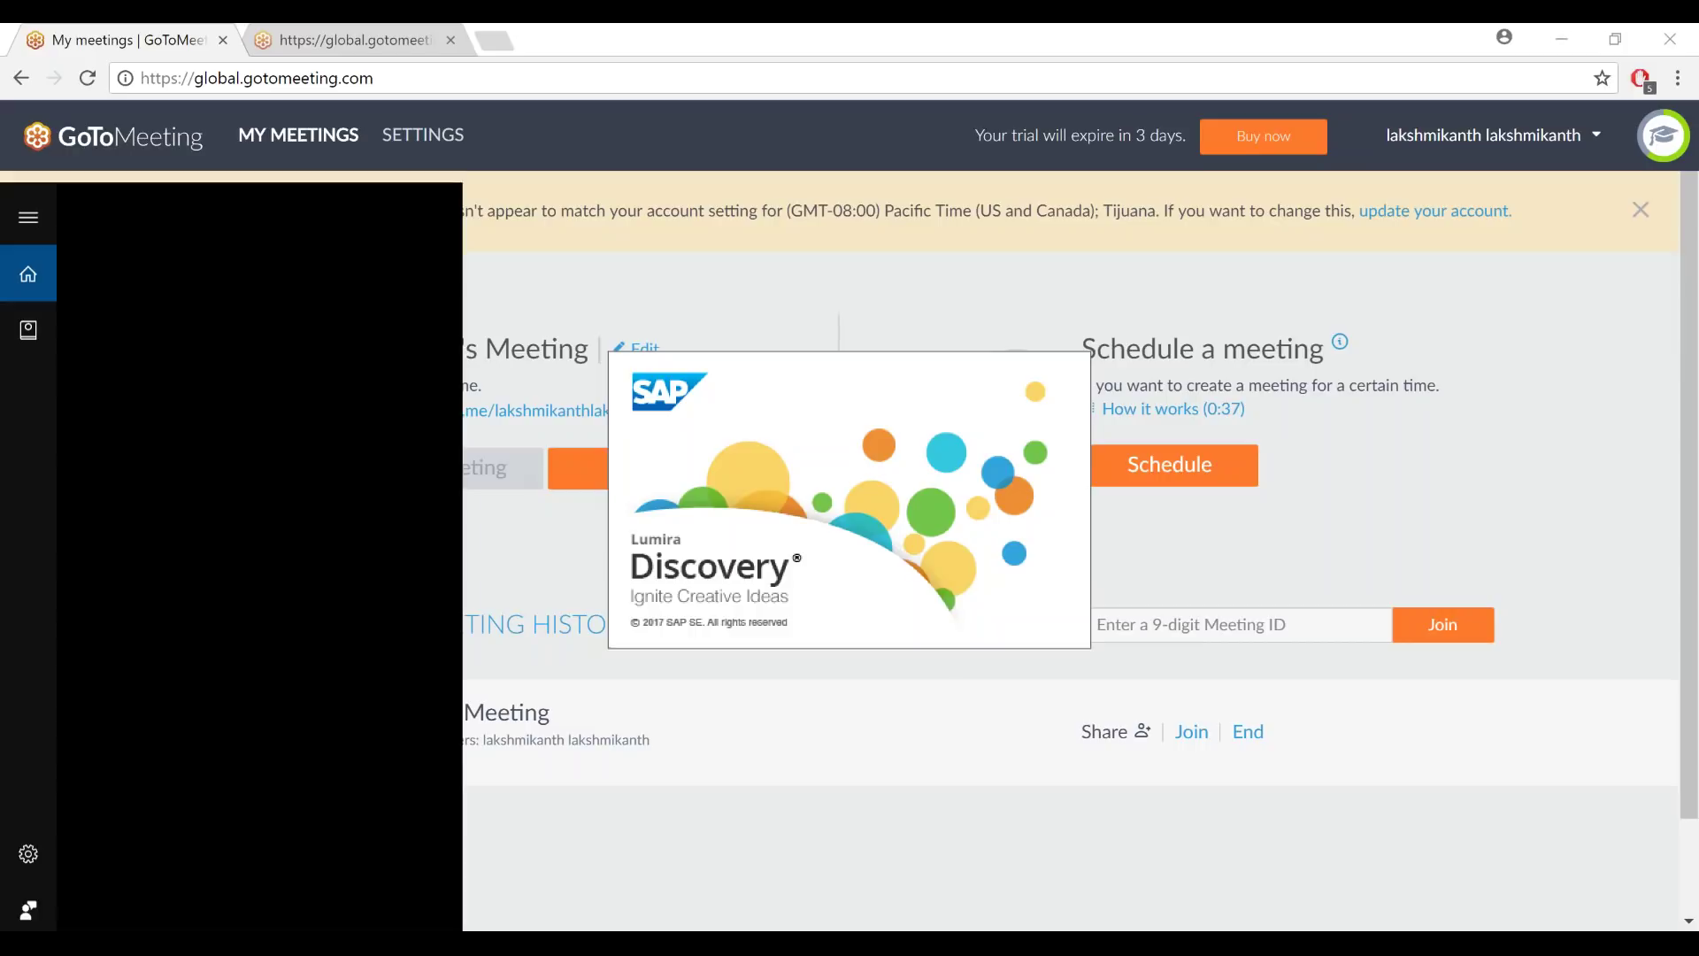
{"action": "type", "text": "lu"}
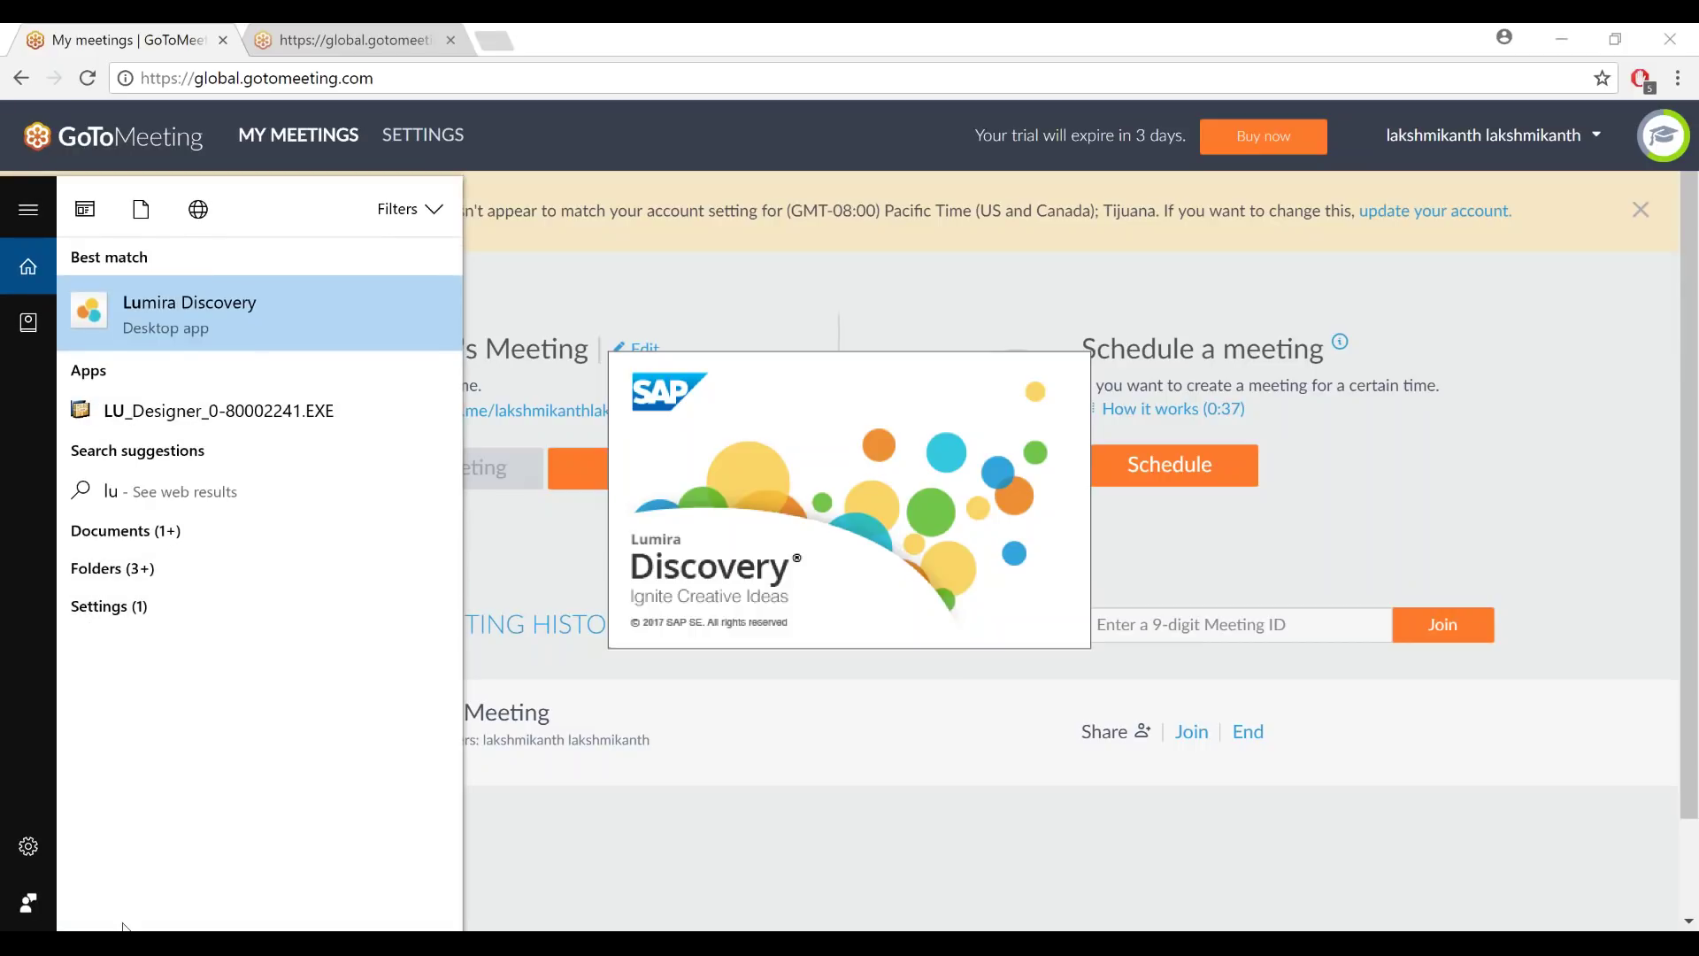
{"action": "key", "text": "BackSpace"}
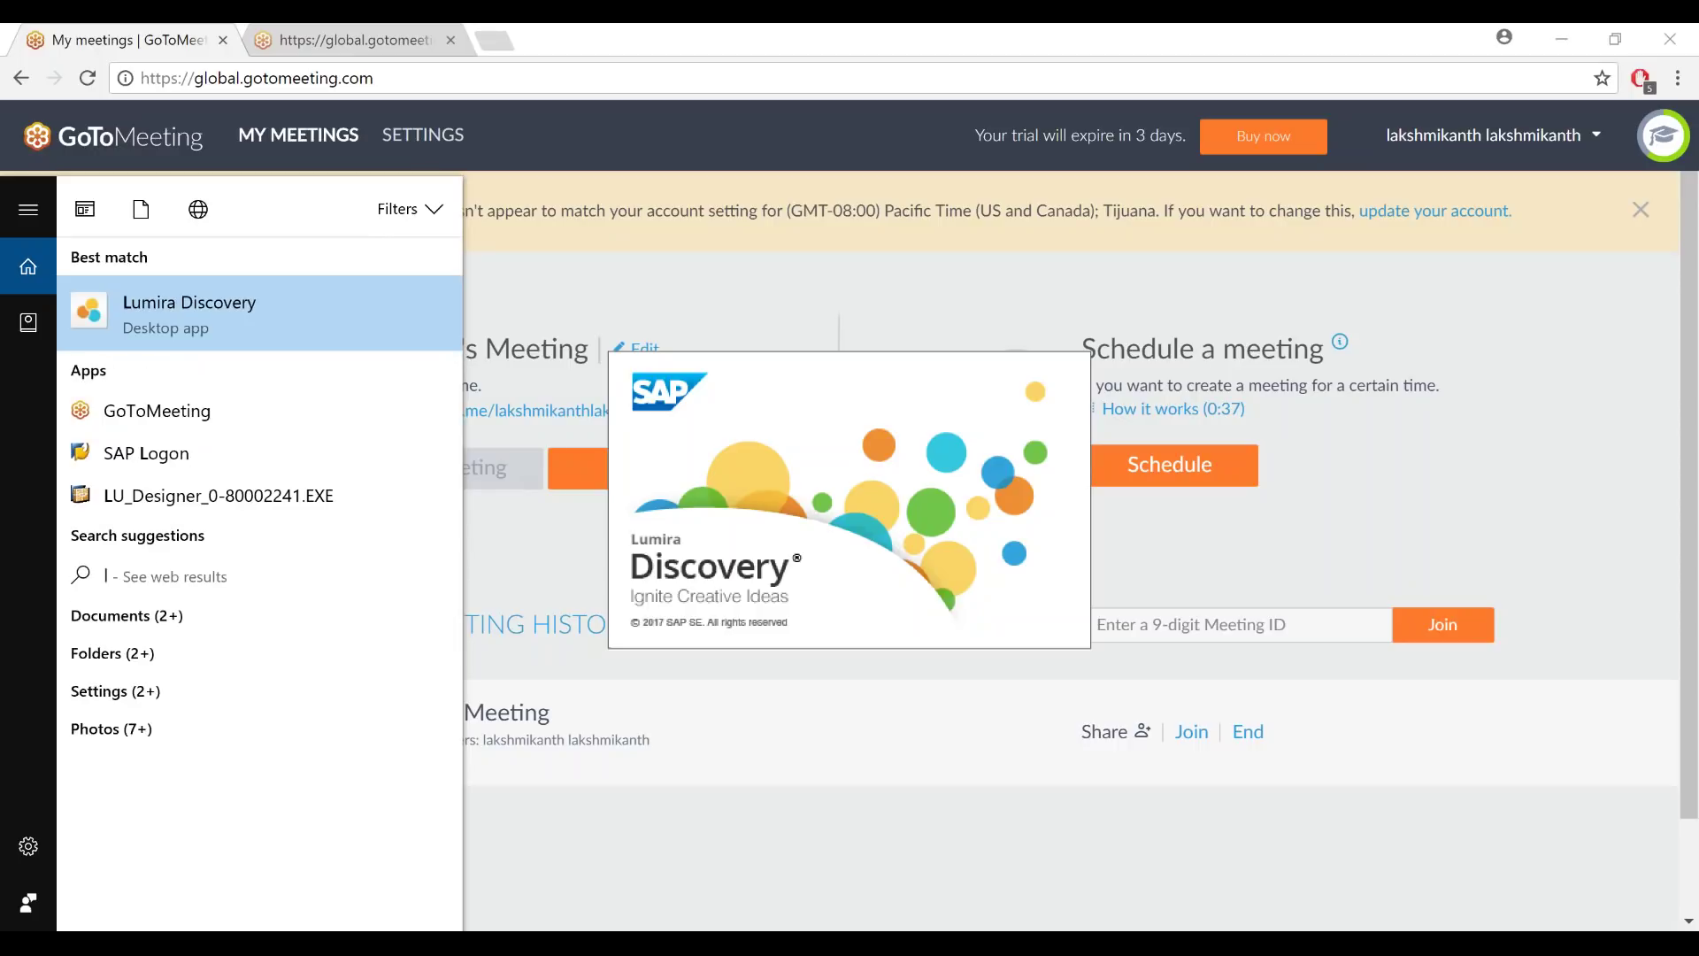
{"action": "type", "text": "u,"}
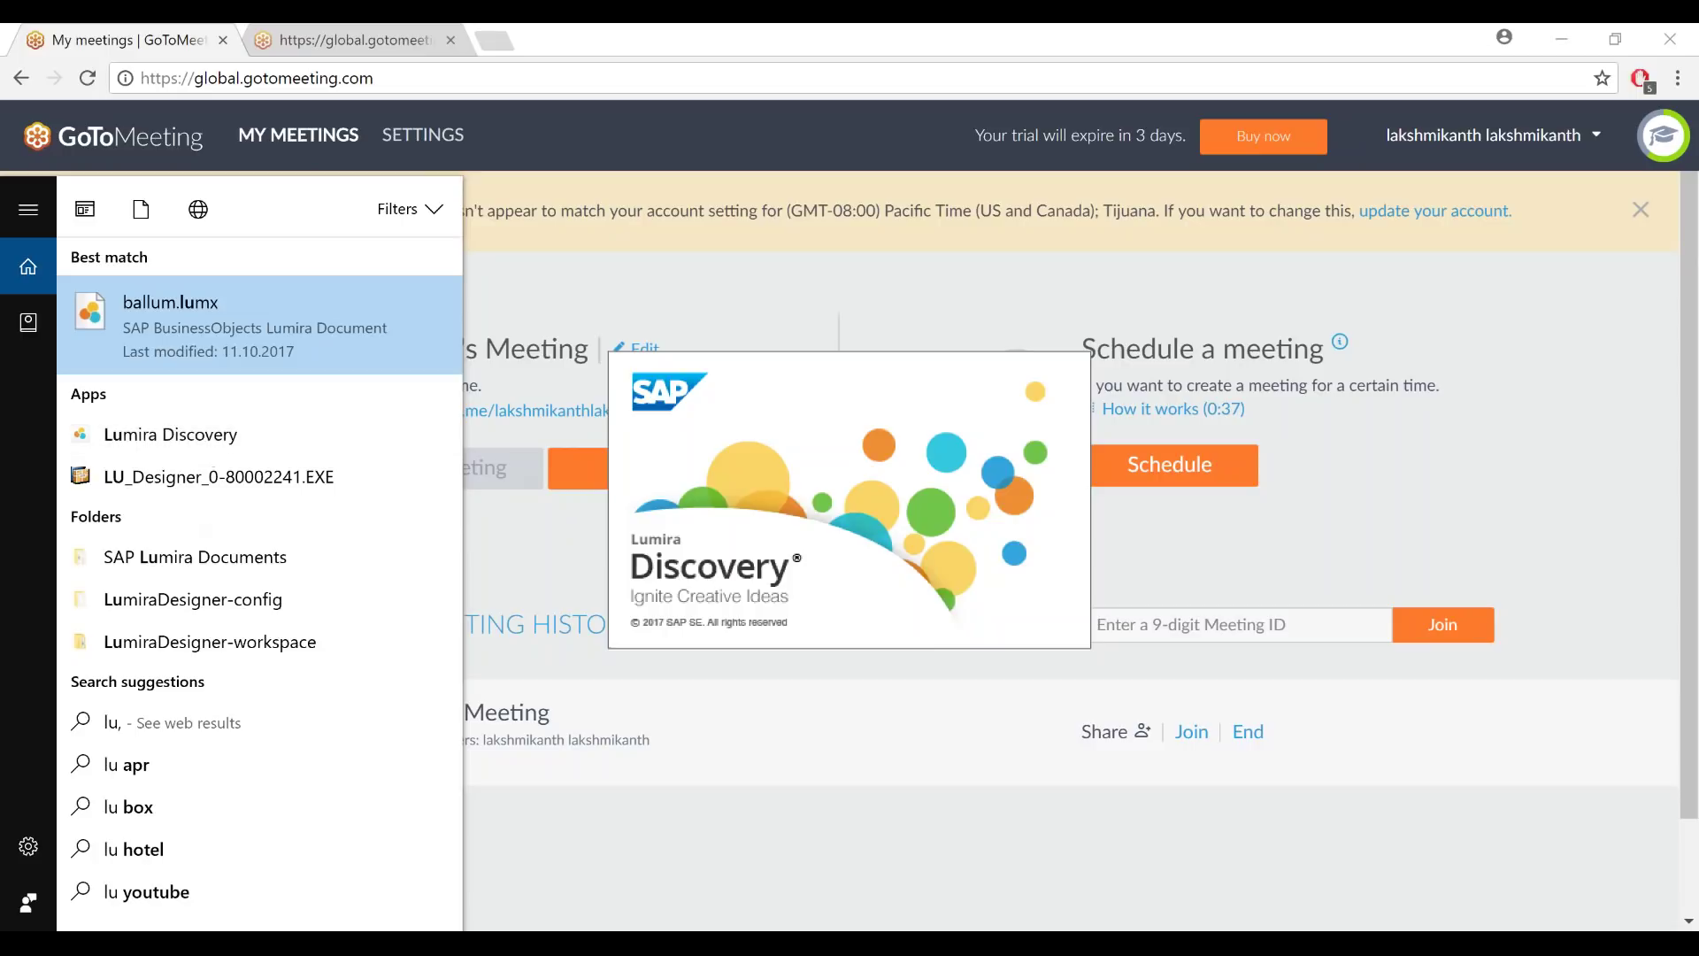
{"action": "key", "text": "BackSpace"}
{"action": "type", "text": "mi"}
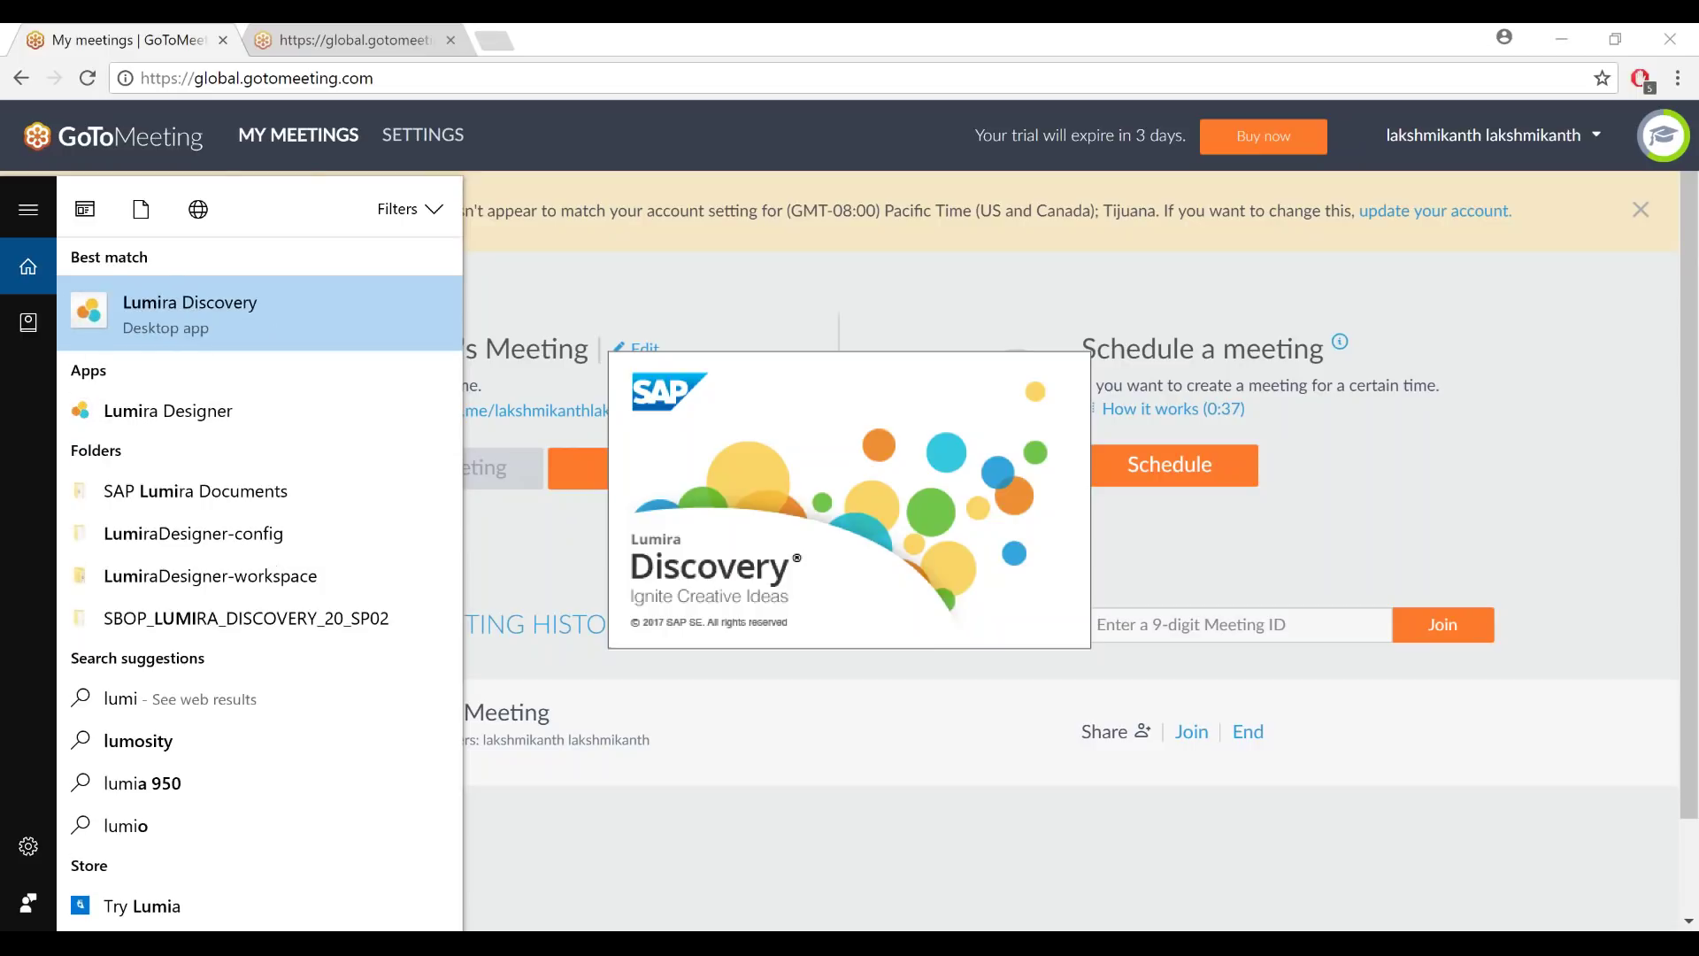
{"action": "left_click", "coordinate": [161, 411]}
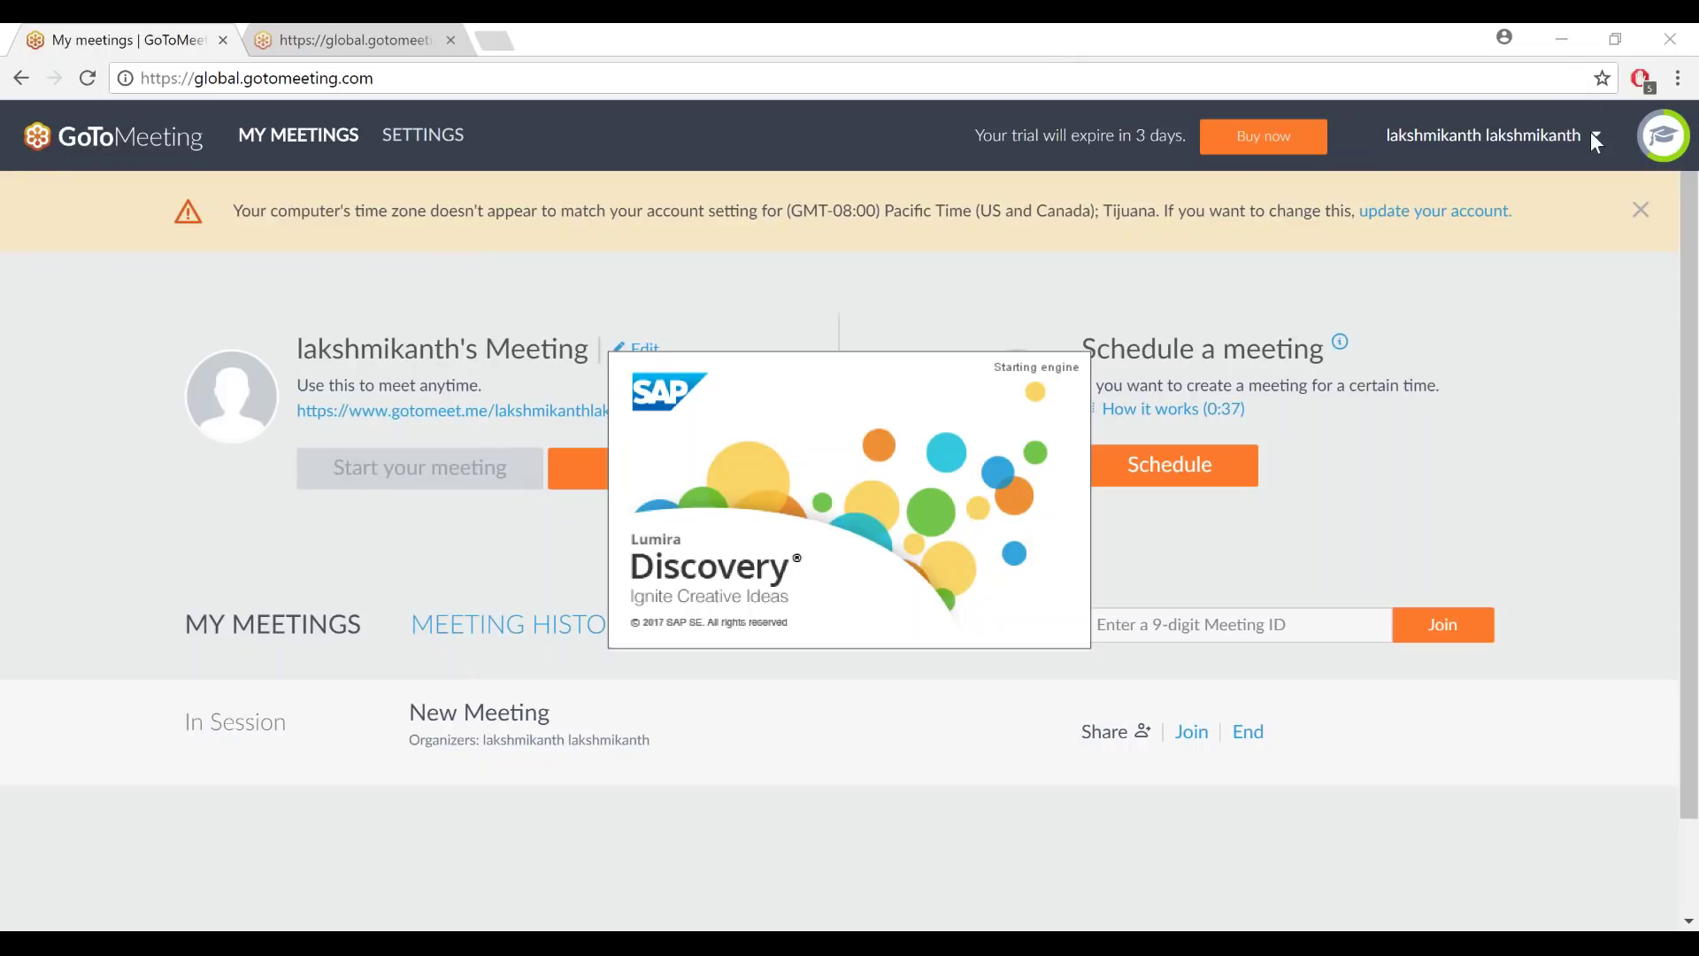
{"action": "left_click", "coordinate": [1563, 39]}
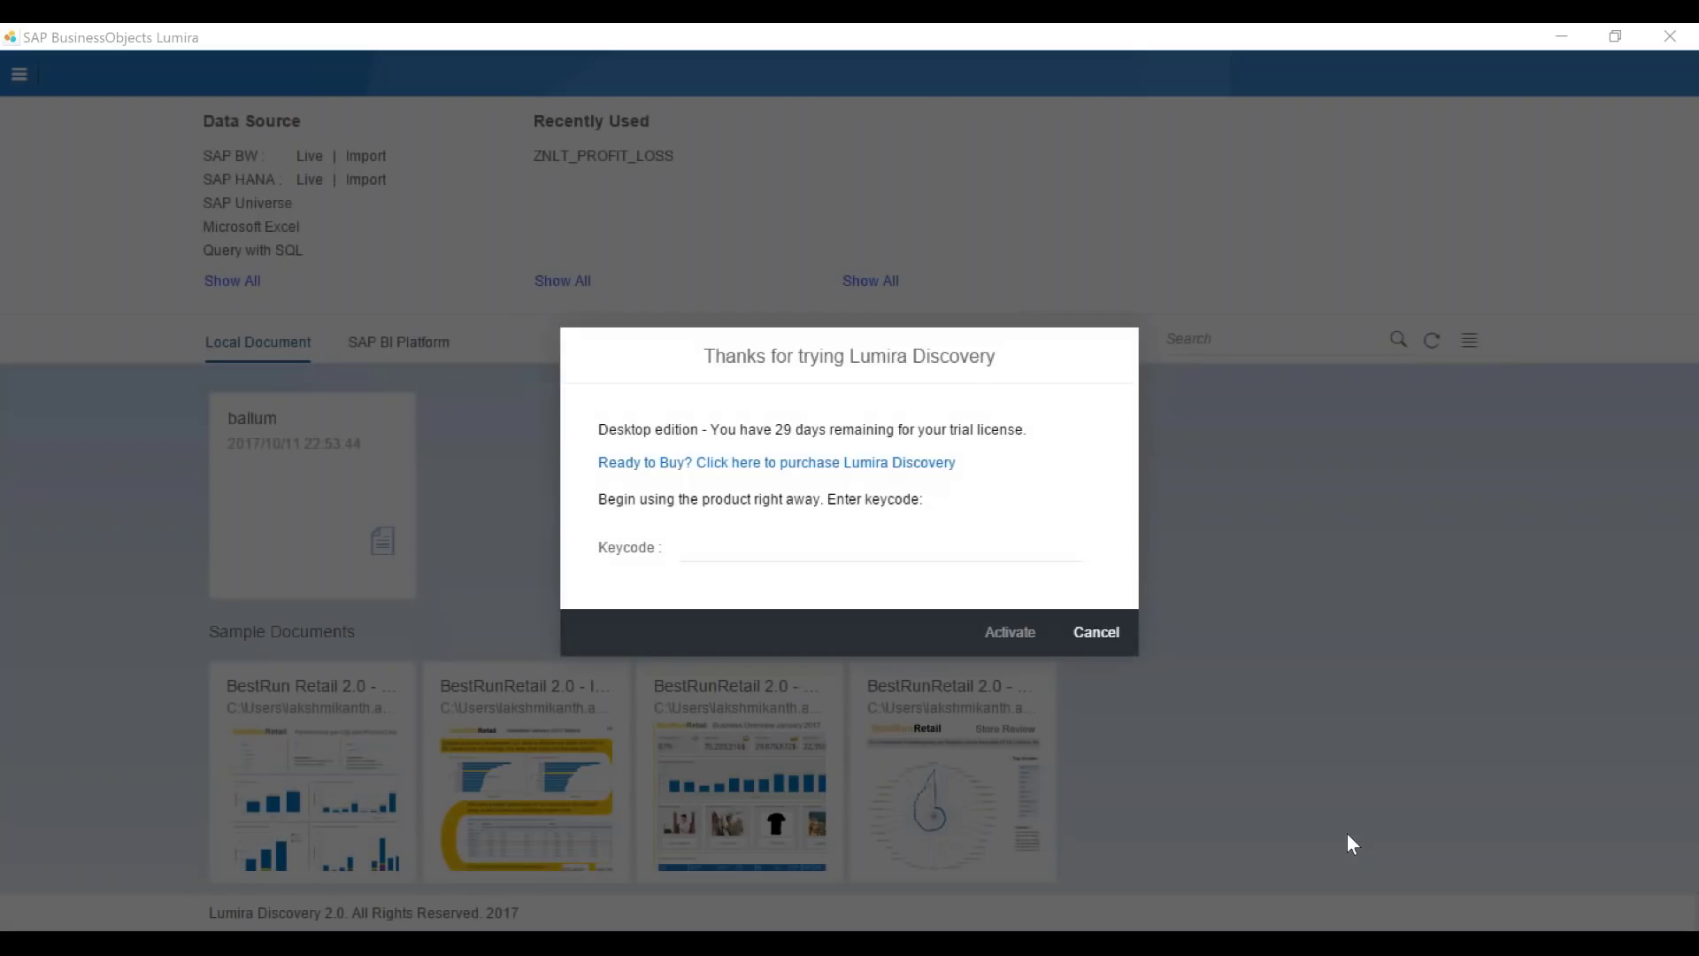
Dismiss the Lumira Discovery trial licence dialog and show all available data sources
{"action": "left_click", "coordinate": [1102, 634]}
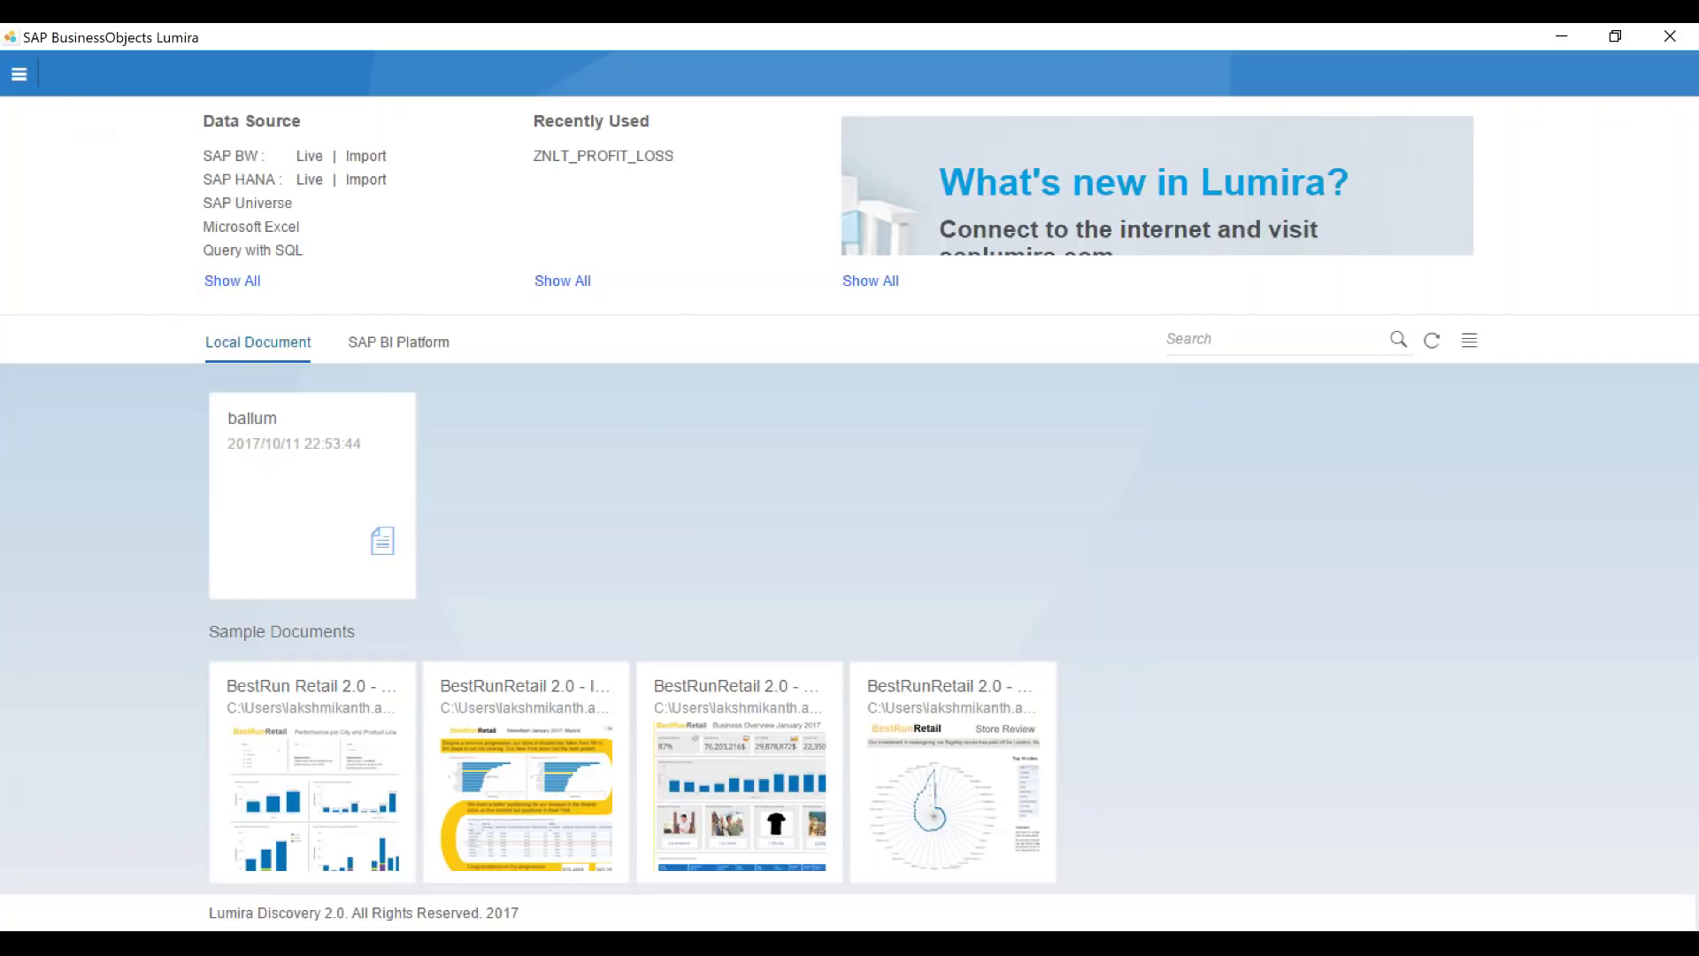
{"action": "left_click", "coordinate": [240, 283]}
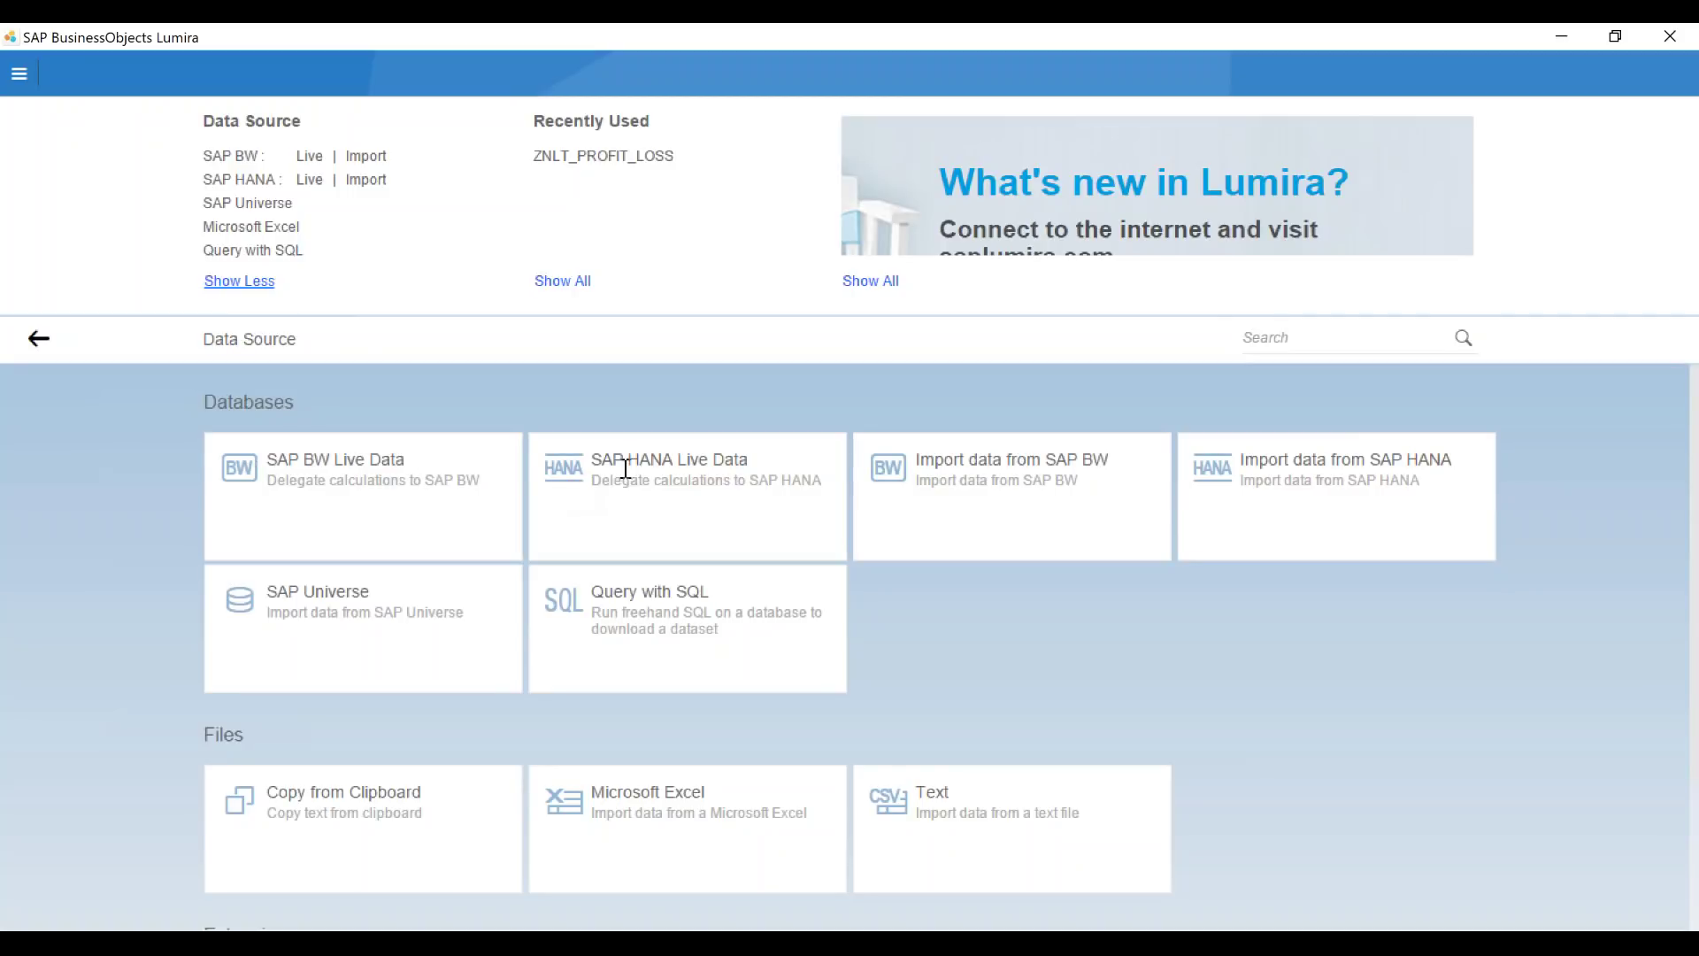
{"action": "left_click", "coordinate": [1093, 461]}
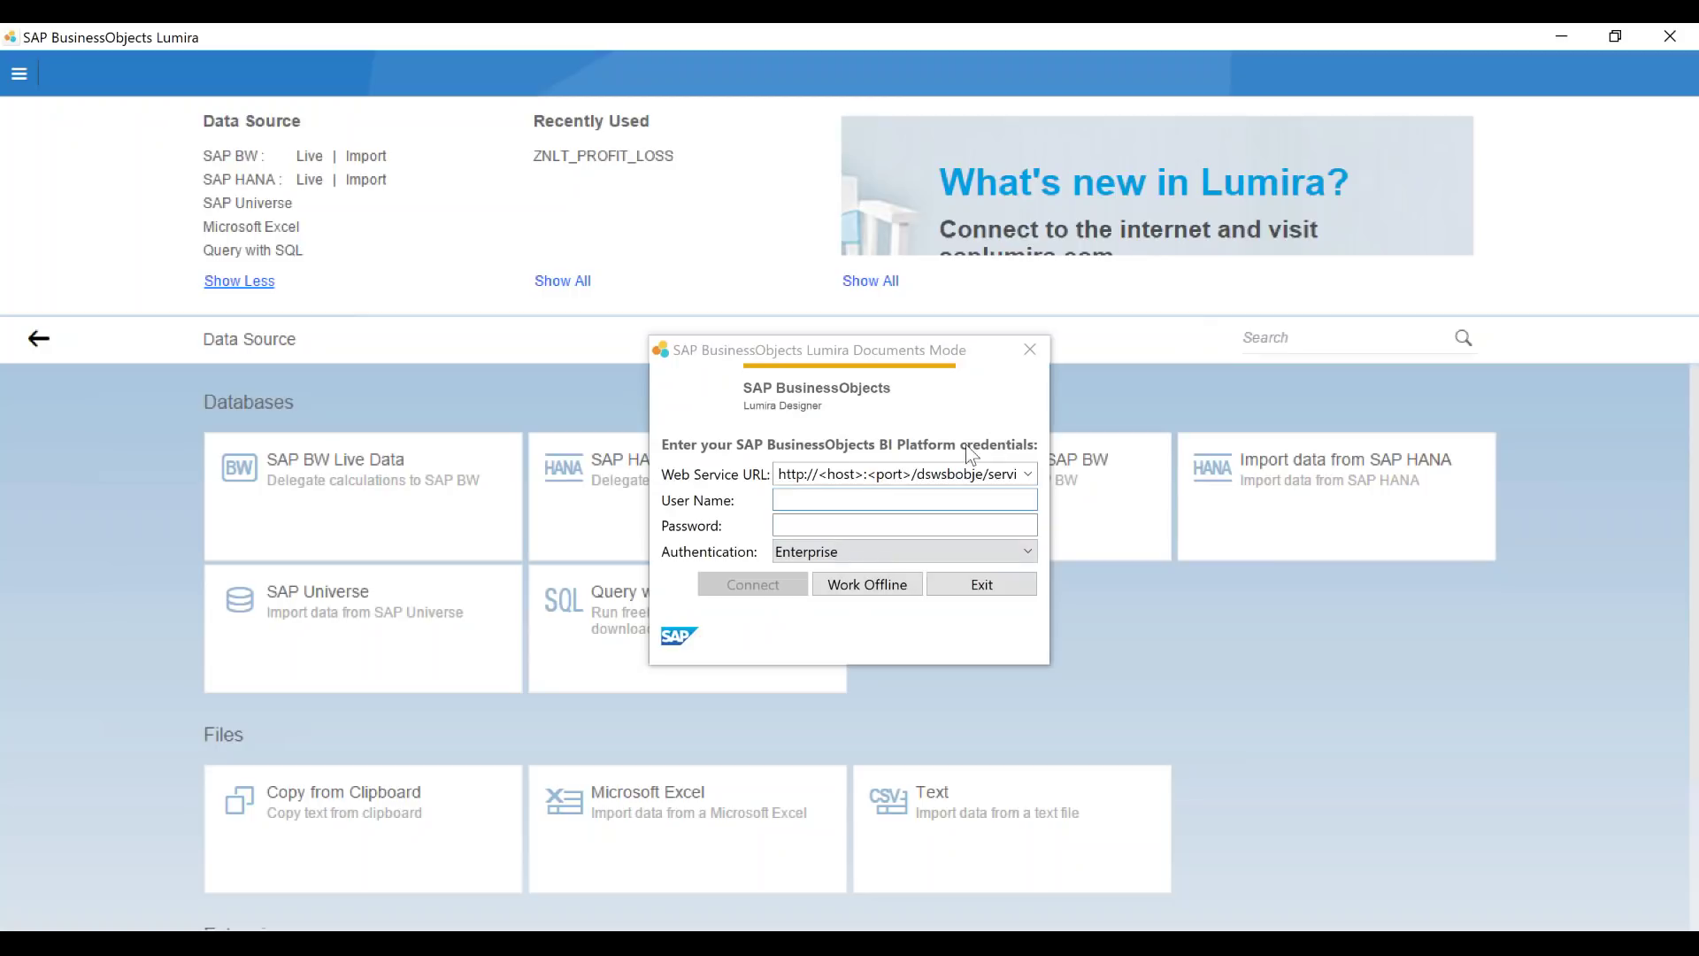
Start Lumira Designer in offline mode and minimize its window to return to Lumira Discovery
{"action": "left_click", "coordinate": [866, 584]}
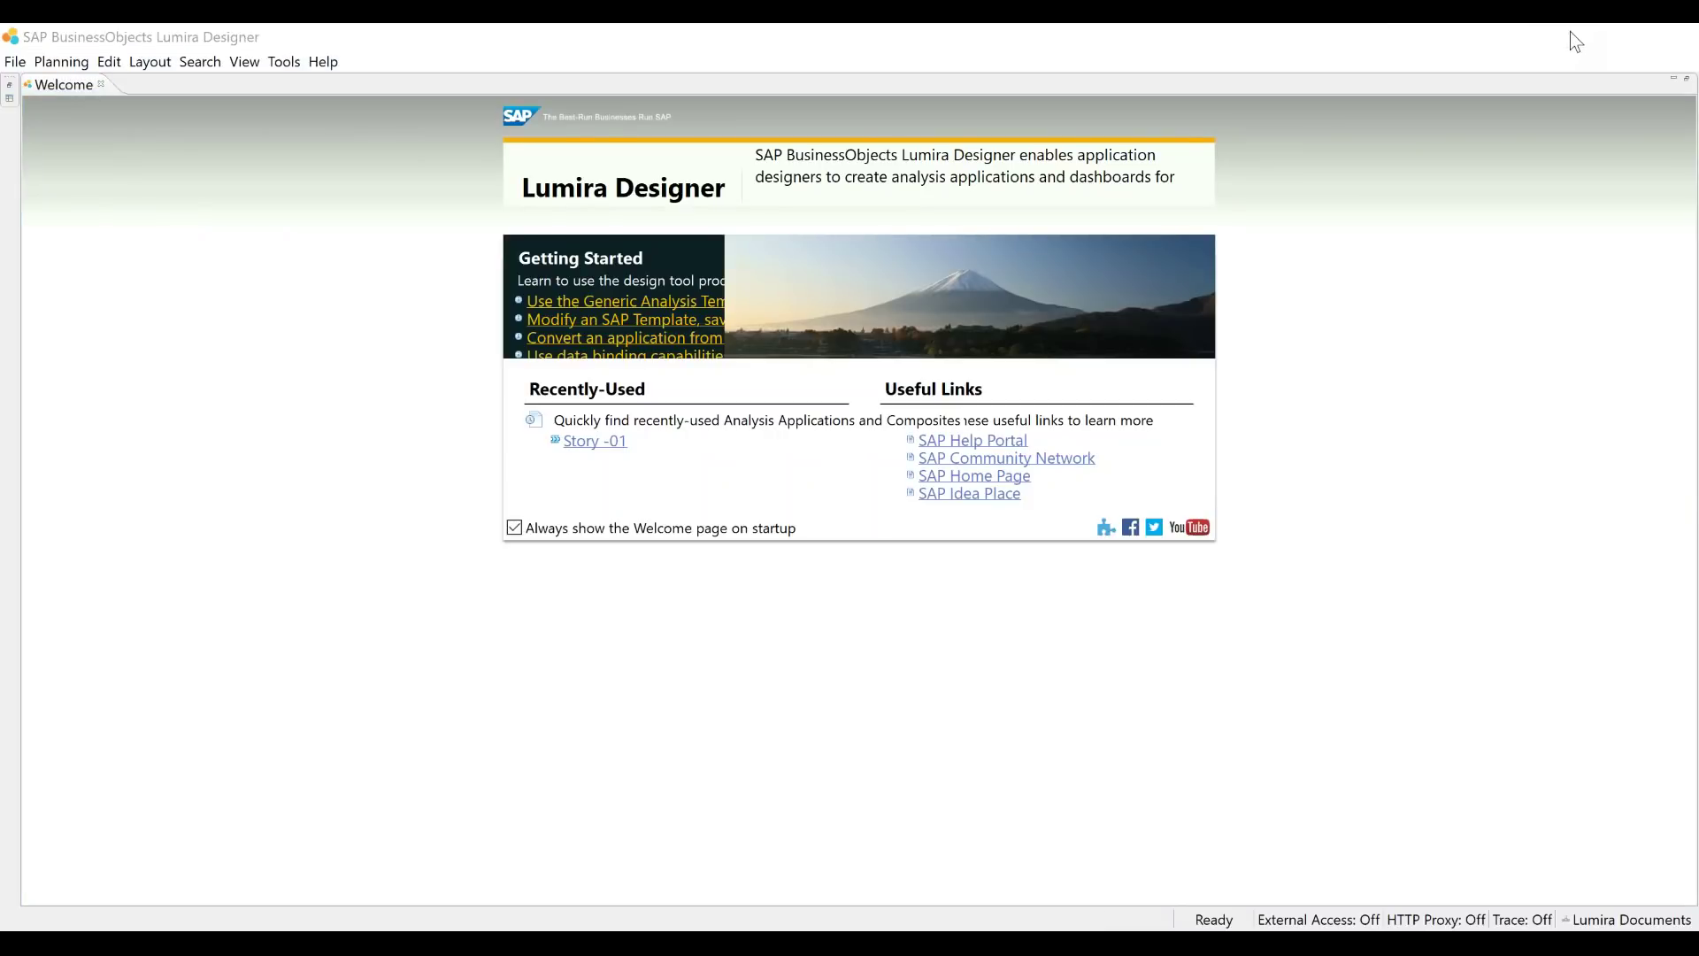
{"action": "left_click", "coordinate": [1570, 32]}
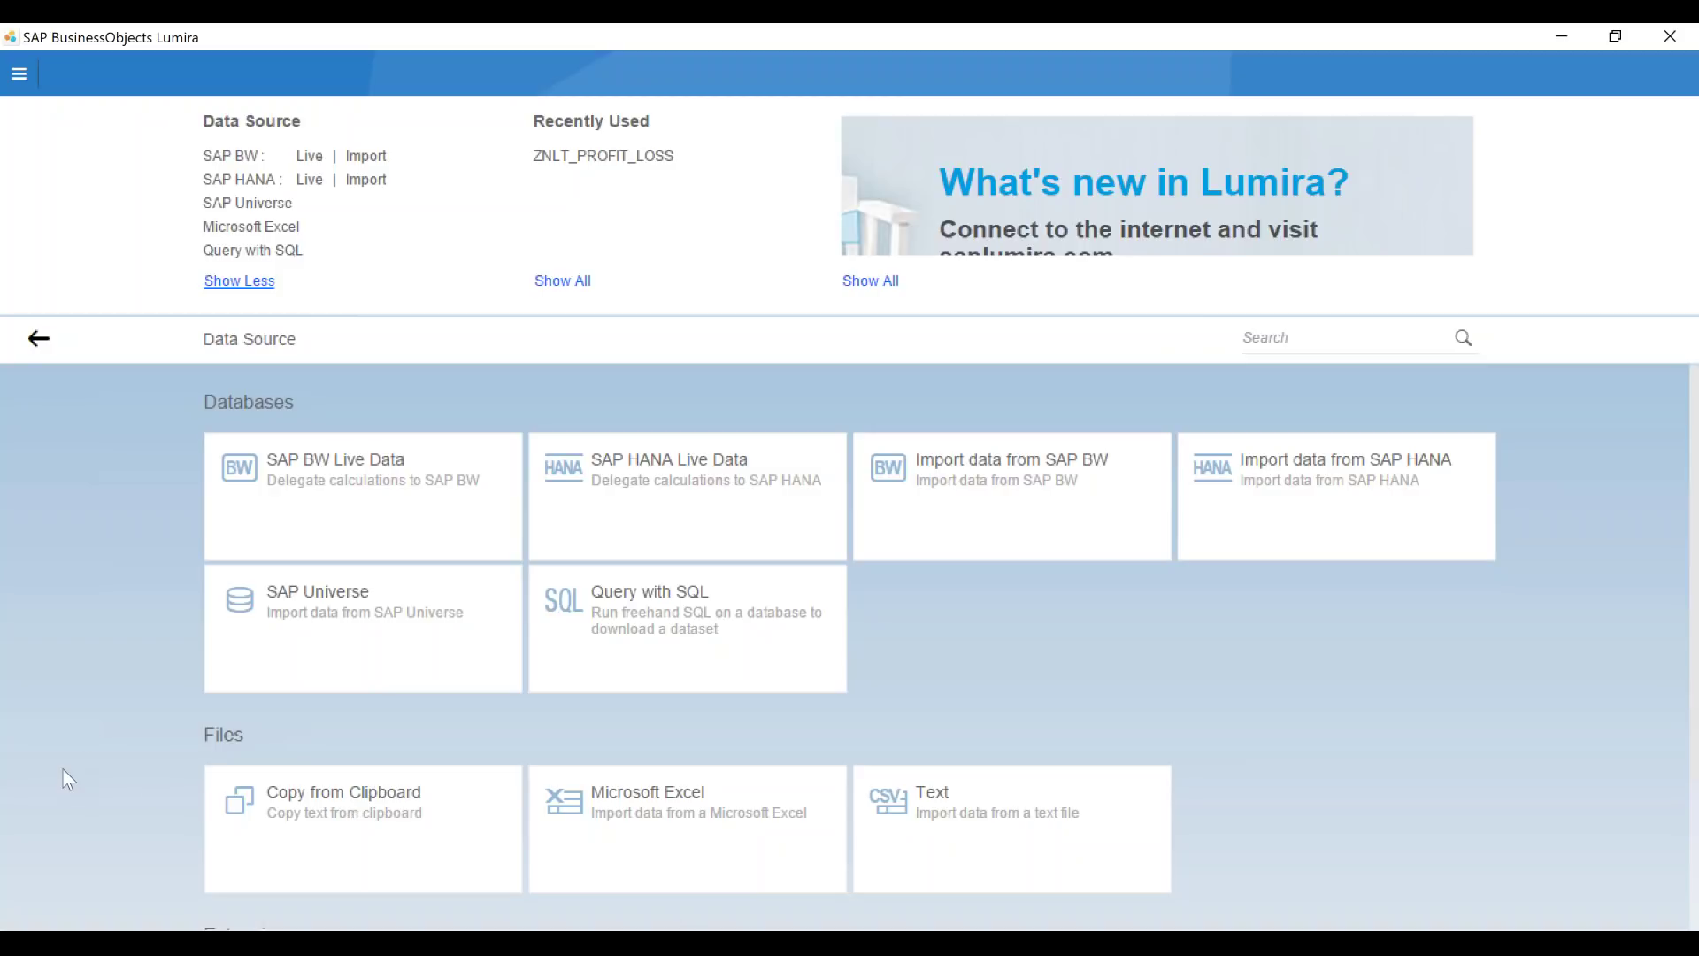
Begin a new document from SAP BW Live Data and set the connection's client ID to 100
{"action": "left_click", "coordinate": [241, 469]}
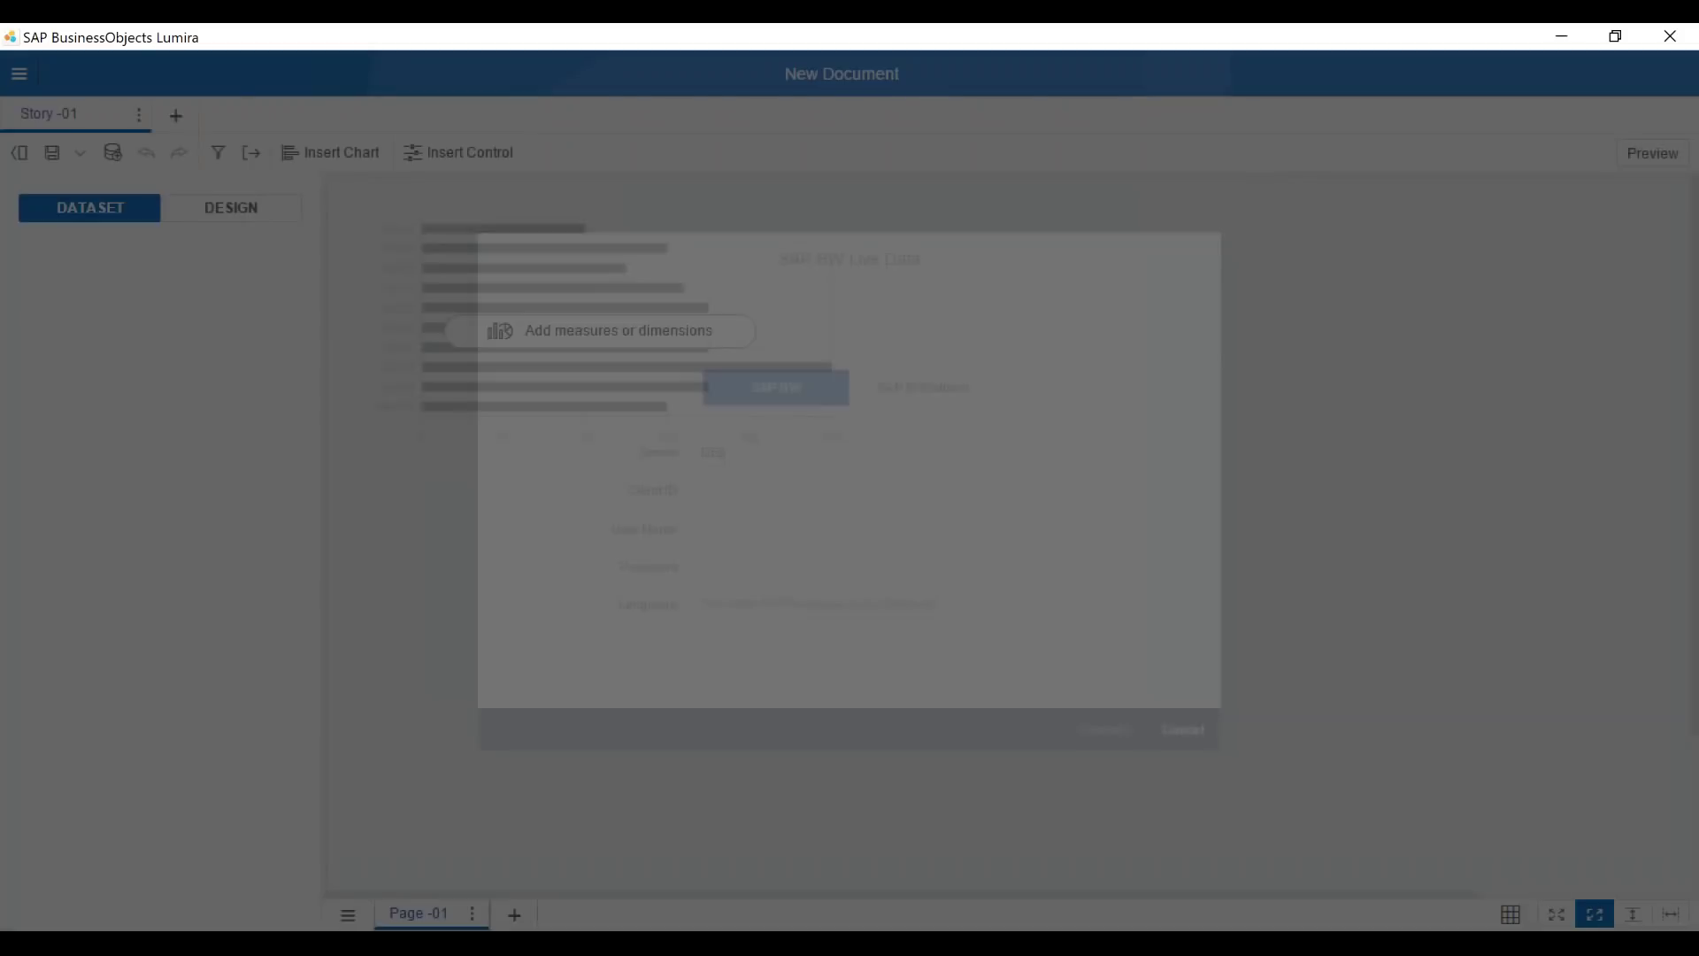
{"action": "left_click", "coordinate": [730, 494]}
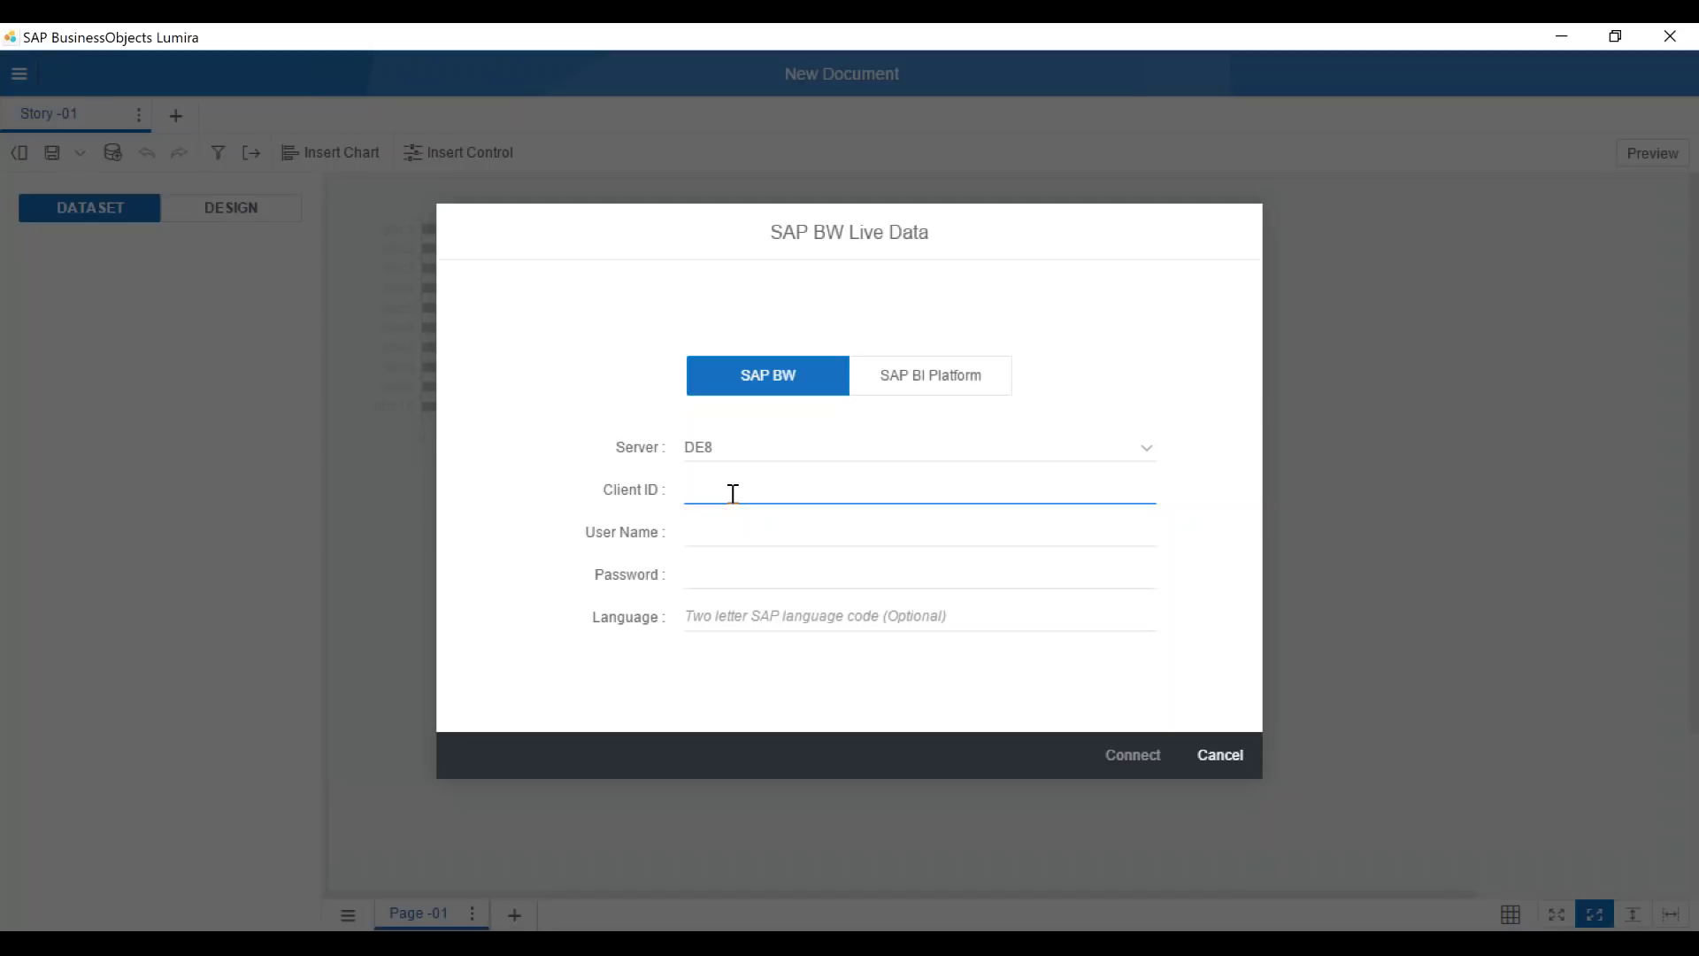
{"action": "type", "text": "C?L"}
{"action": "key", "text": "BackSpace"}
{"action": "key", "text": "BackSpace"}
{"action": "type", "text": "_L"}
{"action": "key", "text": "BackSpace"}
{"action": "key", "text": "BackSpace"}
{"action": "key", "text": "BackSpace"}
{"action": "type", "text": "100"}
Enter the account's user name for the SAP BW connection
{"action": "left_click", "coordinate": [772, 538]}
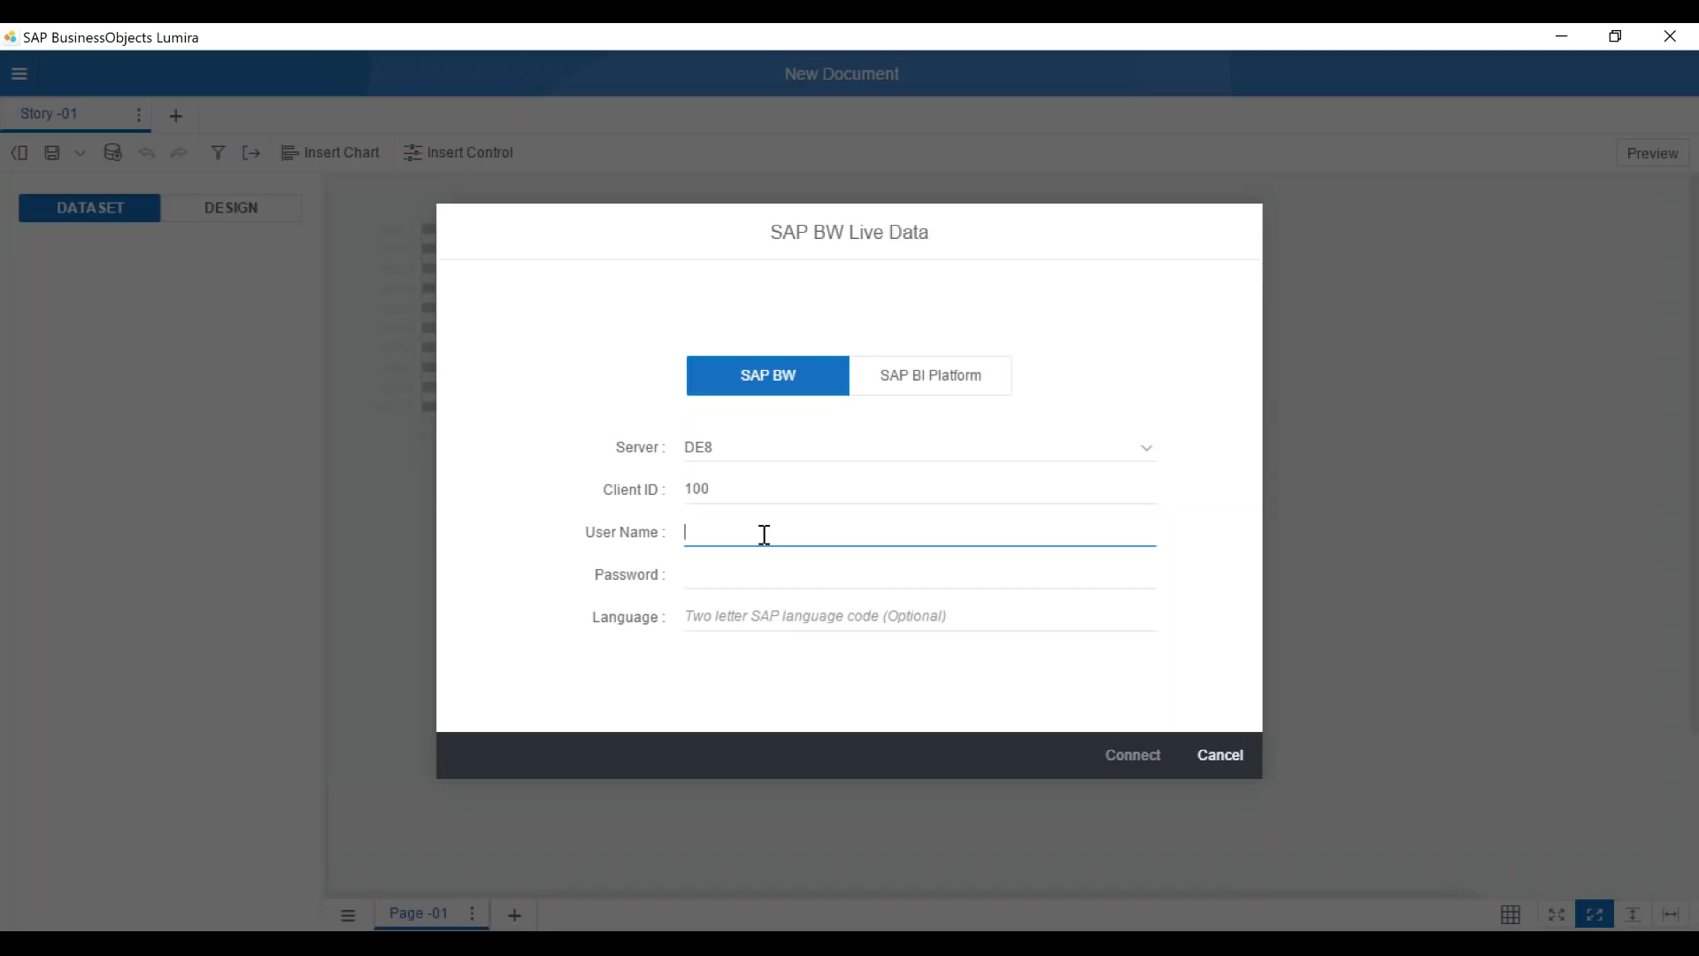
{"action": "type", "text": "C"}
{"action": "type", "text": "?LA"}
{"action": "key", "text": "BackSpace"}
{"action": "key", "text": "BackSpace"}
{"action": "key", "text": "BackSpace"}
{"action": "type", "text": "_LA"}
{"action": "key", "text": "Tab"}
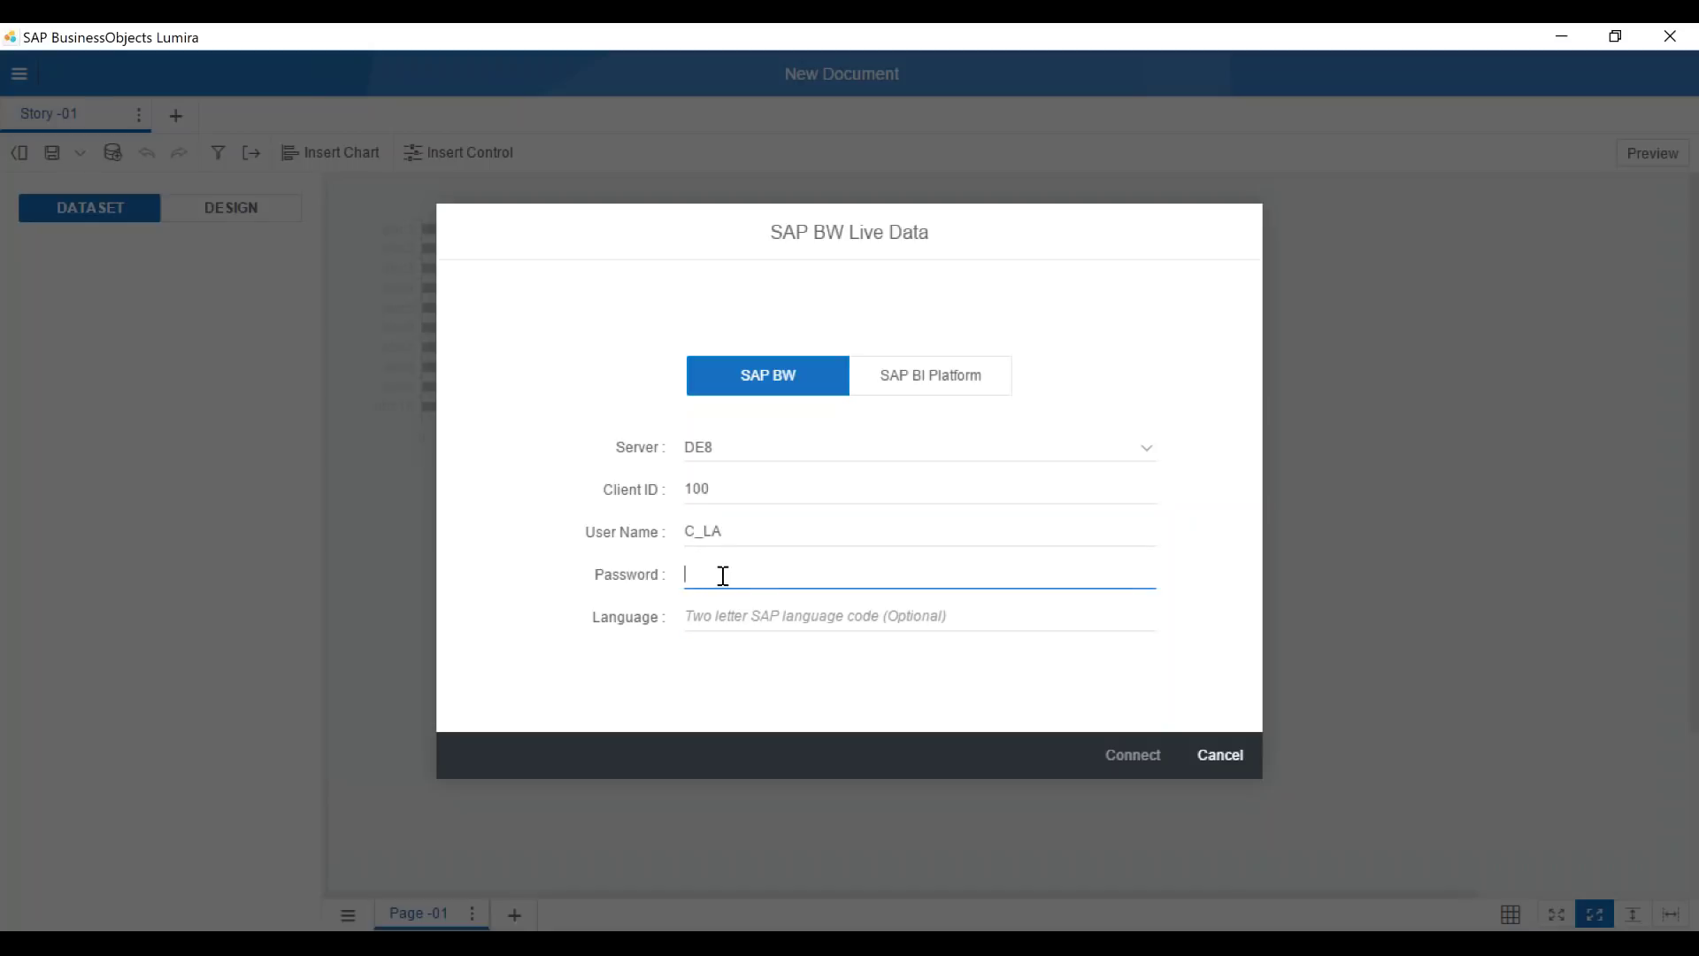
Enter the account password and connect to the SAP BW server
{"action": "type", "text": "********"}
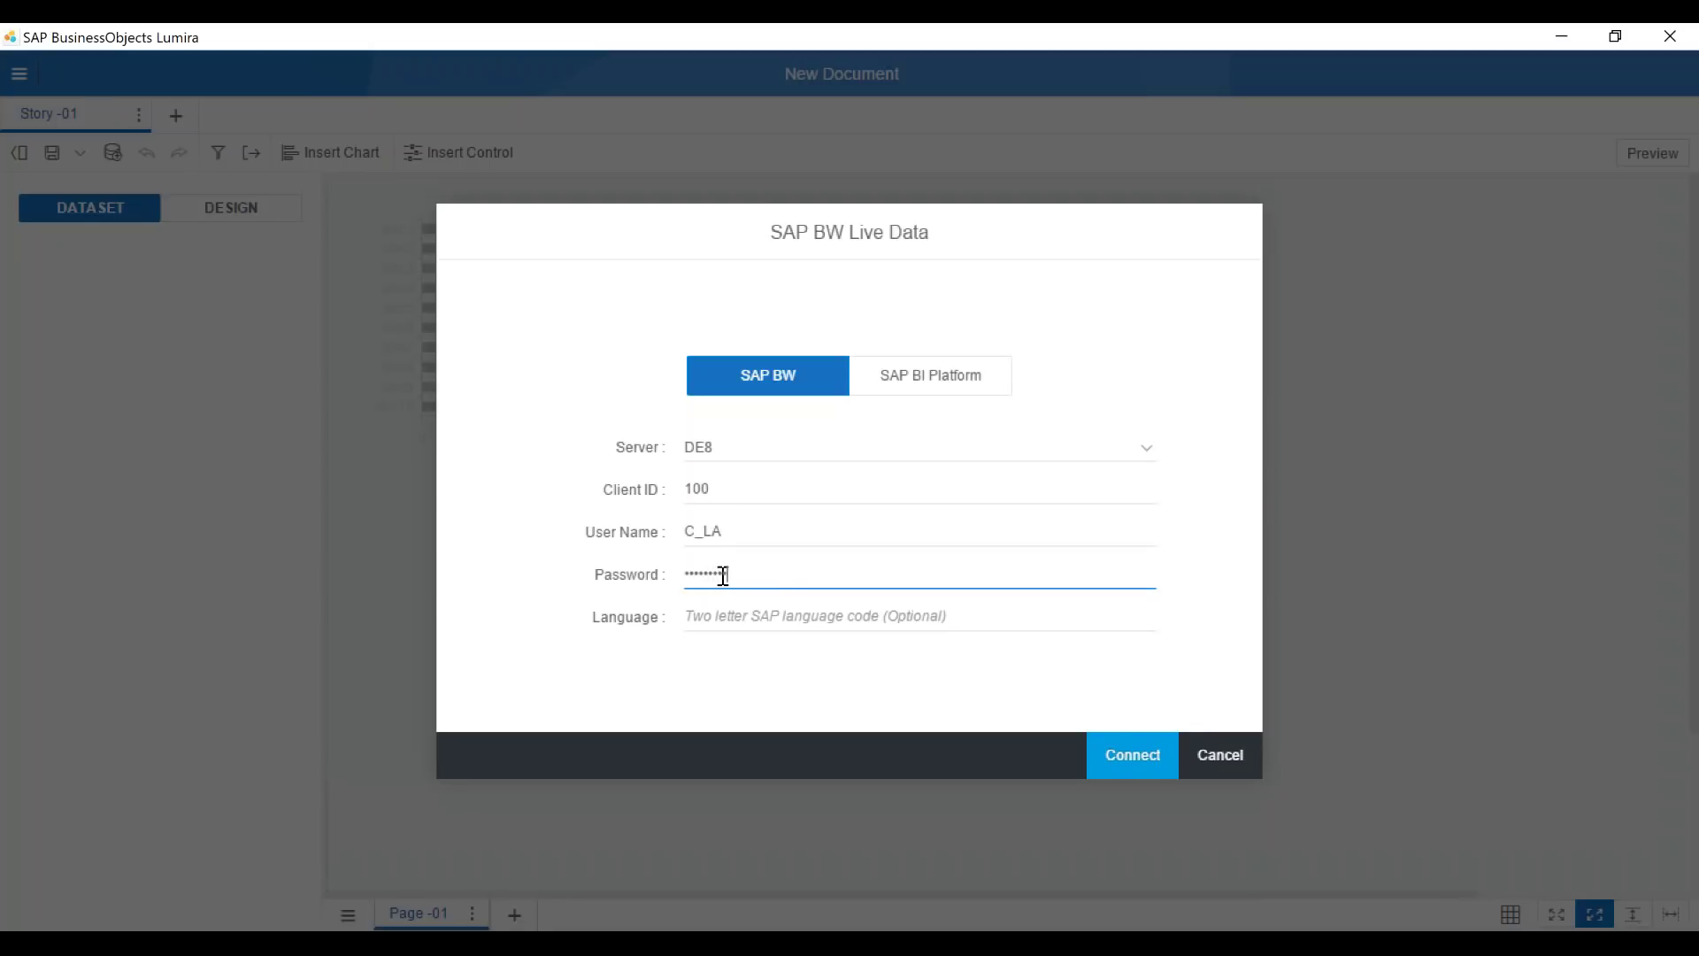
{"action": "key", "text": "BackSpace"}
{"action": "key", "text": "BackSpace"}
{"action": "key", "text": "BackSpace"}
{"action": "key", "text": "BackSpace"}
{"action": "key", "text": "BackSpace"}
{"action": "key", "text": "BackSpace"}
{"action": "key", "text": "BackSpace"}
{"action": "key", "text": "BackSpace"}
{"action": "type", "text": "**********"}
{"action": "key", "text": "Return"}
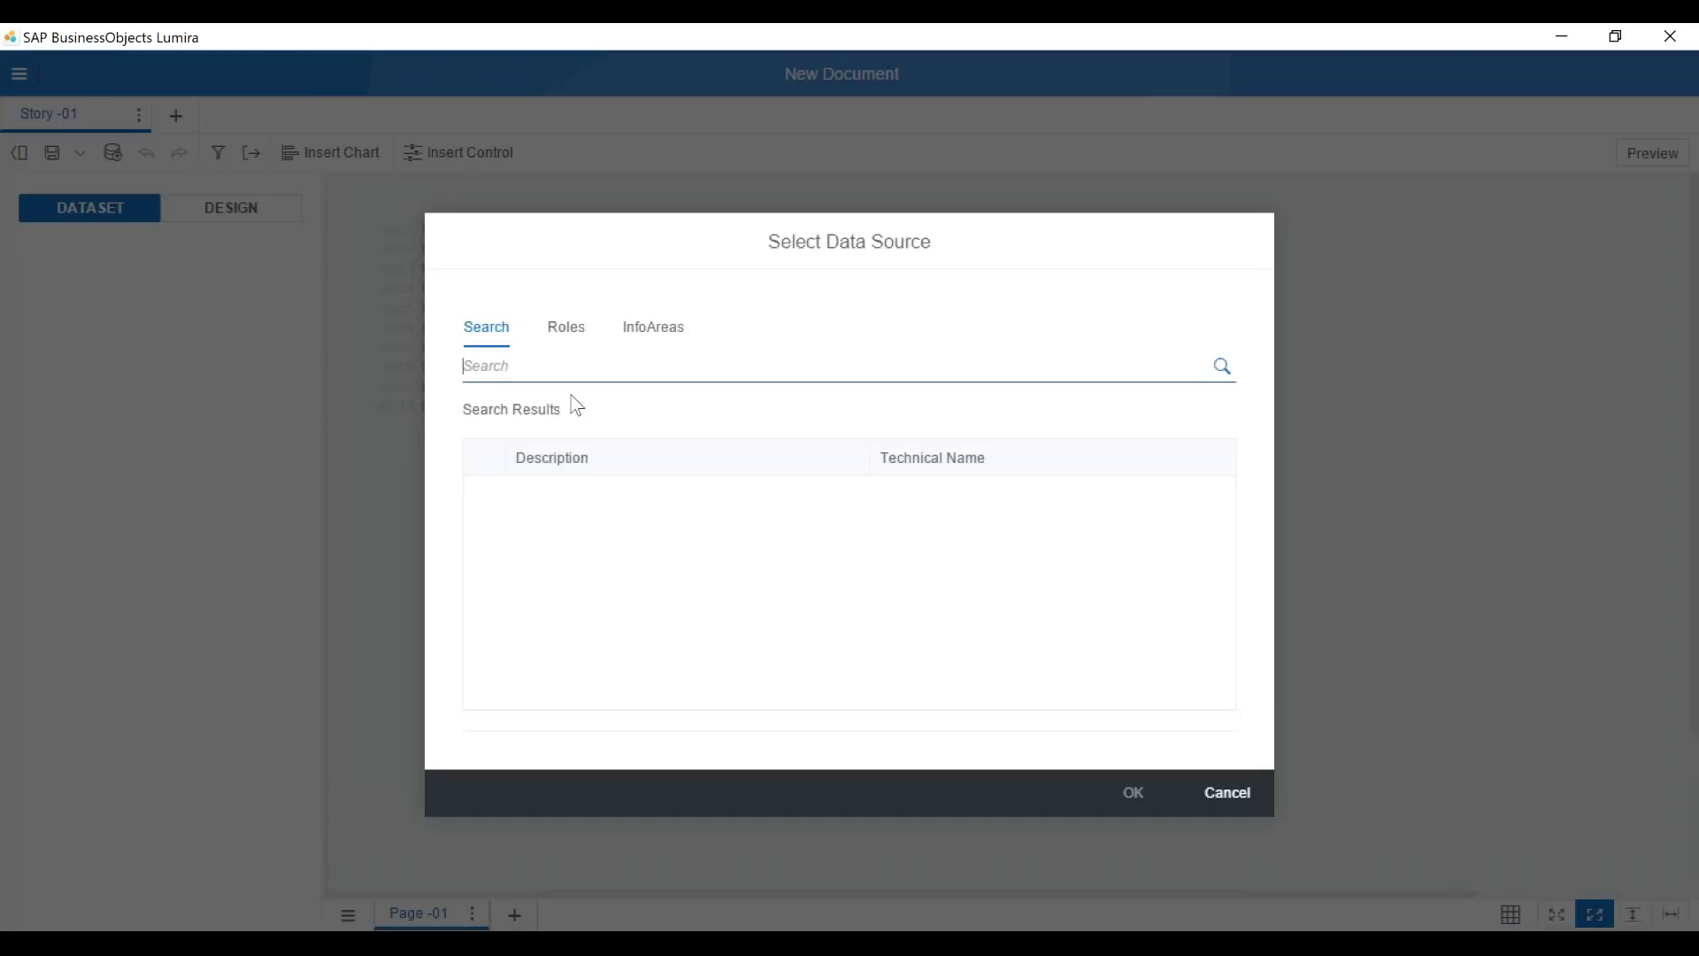
Choose the SK_BK1 query under cube IC BK1 in the IA SK InfoArea as the data source
{"action": "left_click", "coordinate": [639, 330]}
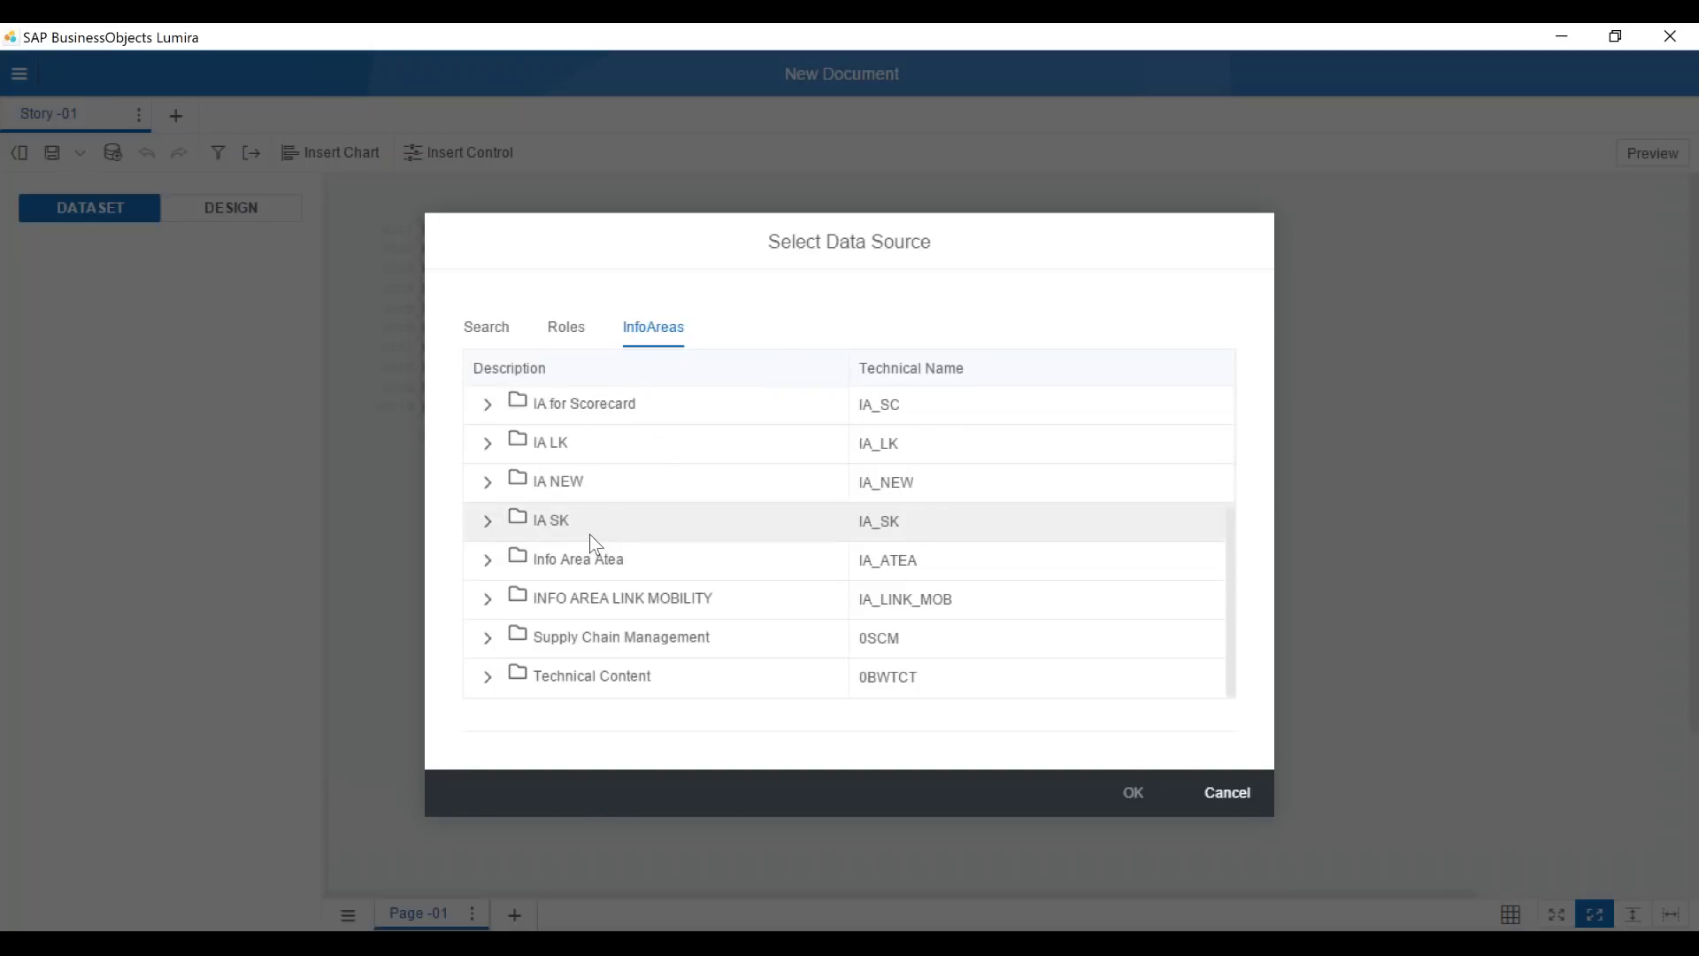
{"action": "left_click", "coordinate": [496, 520]}
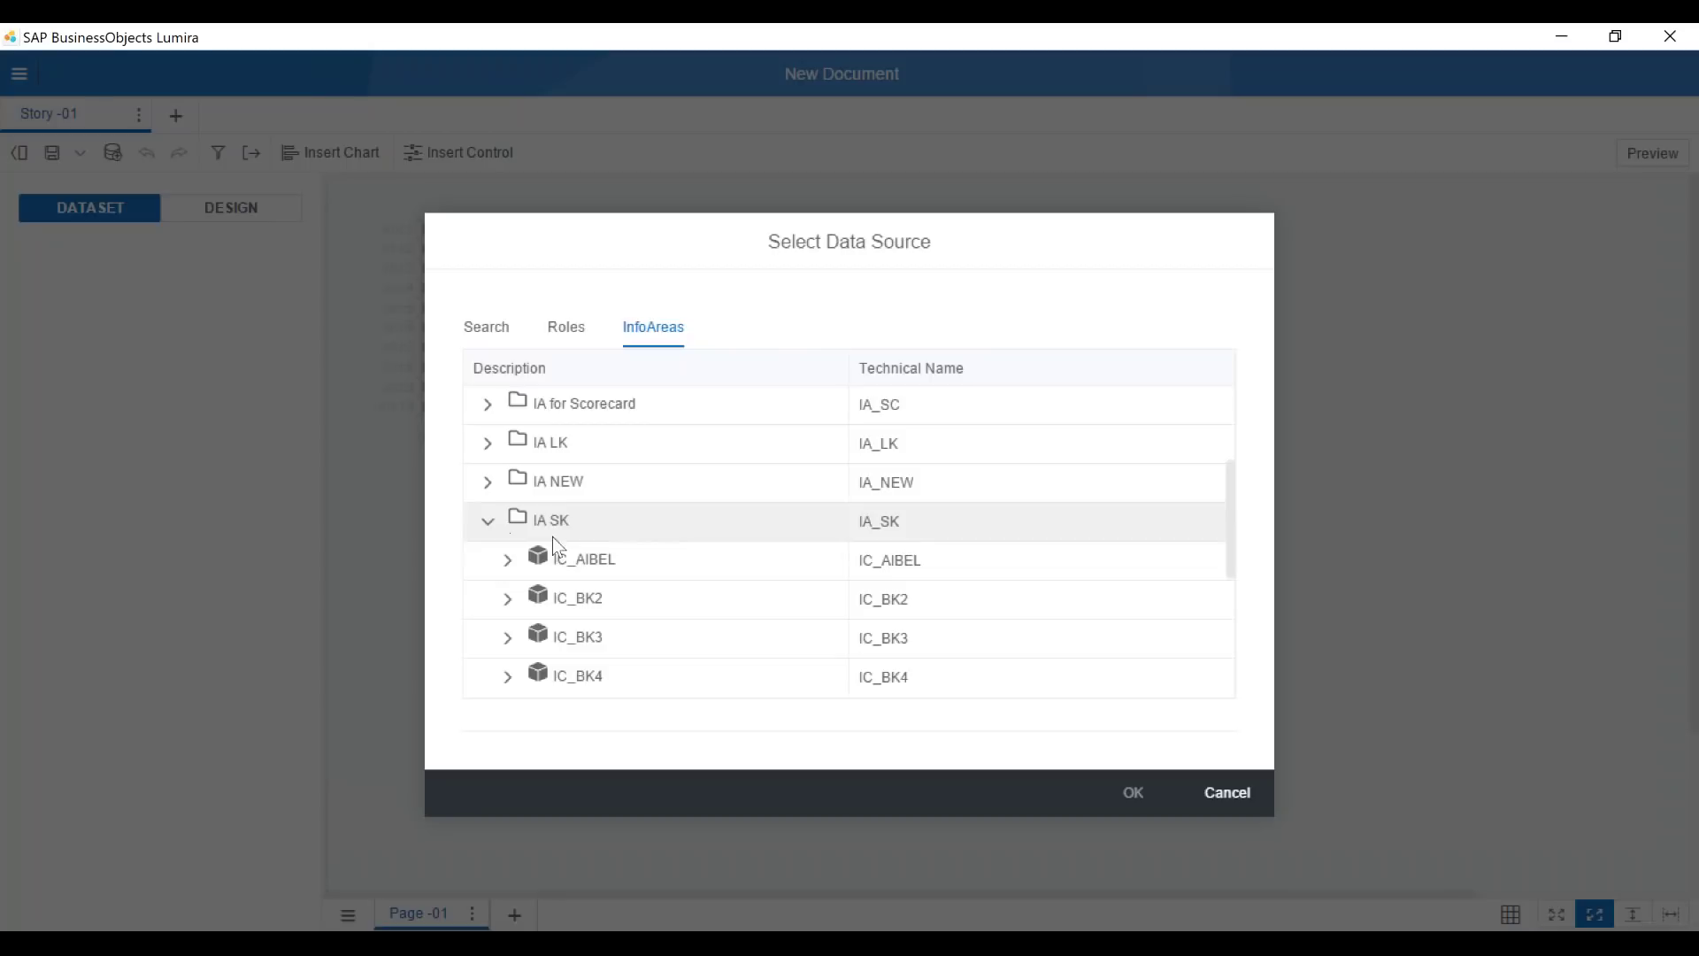
{"action": "left_click", "coordinate": [515, 564]}
{"action": "scroll", "coordinate": [522, 571], "scroll_direction": "down", "scroll_amount": 5}
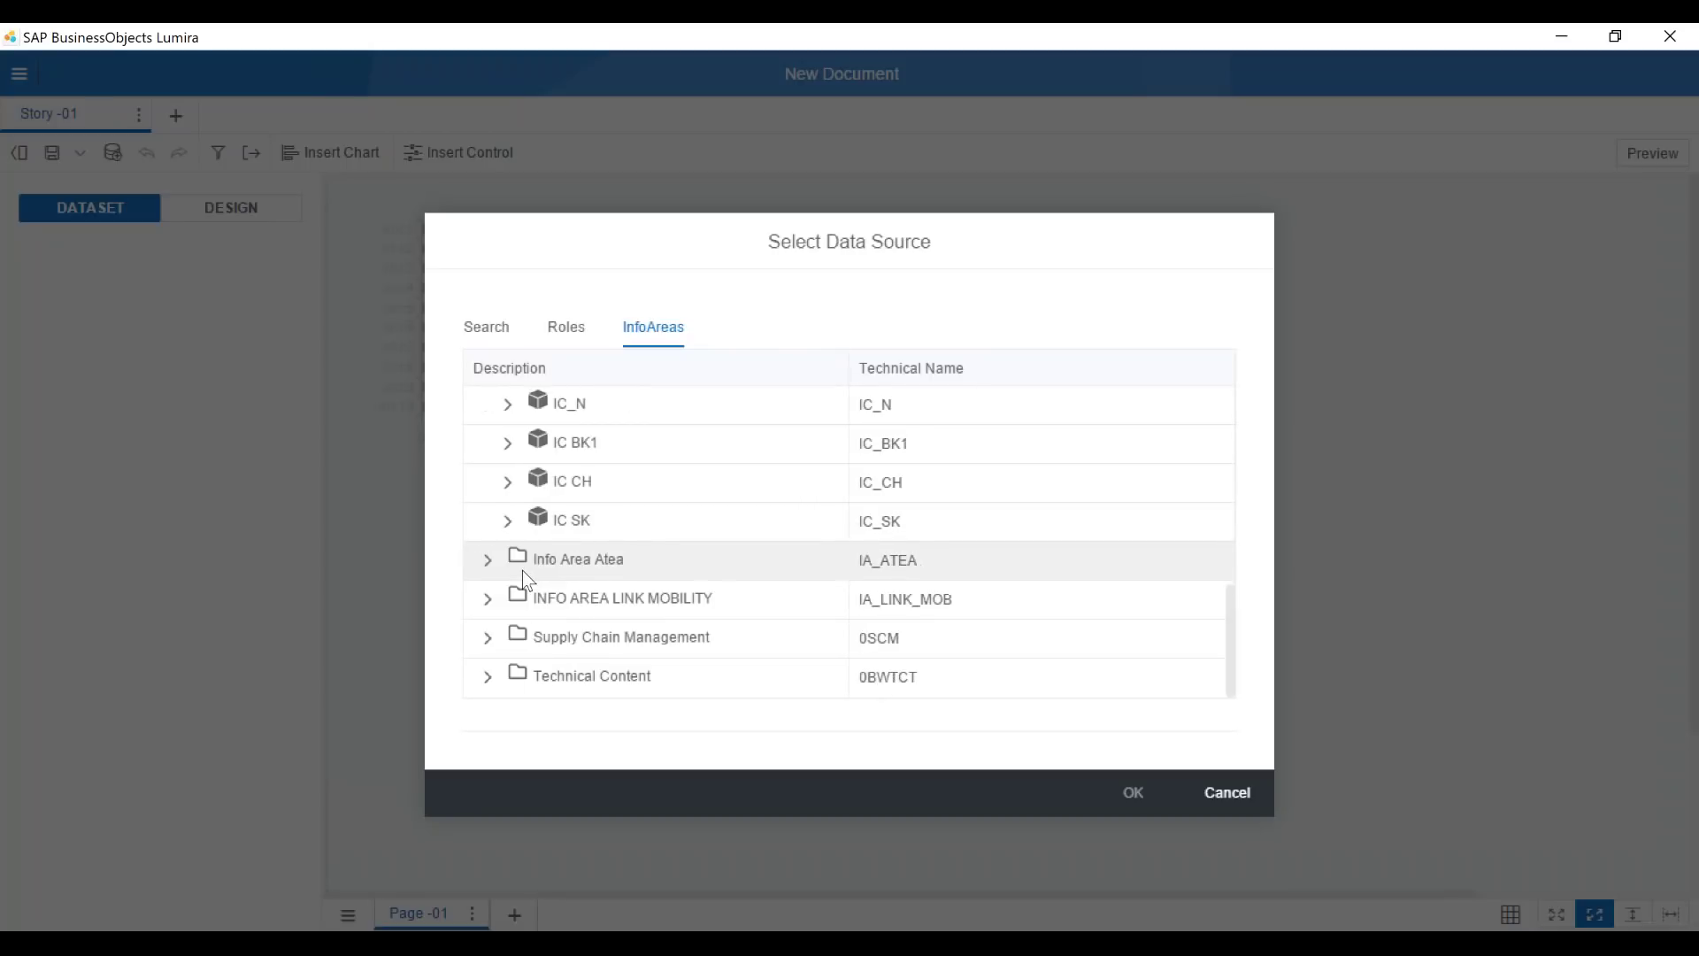
{"action": "scroll", "coordinate": [620, 549], "scroll_direction": "up", "scroll_amount": 10}
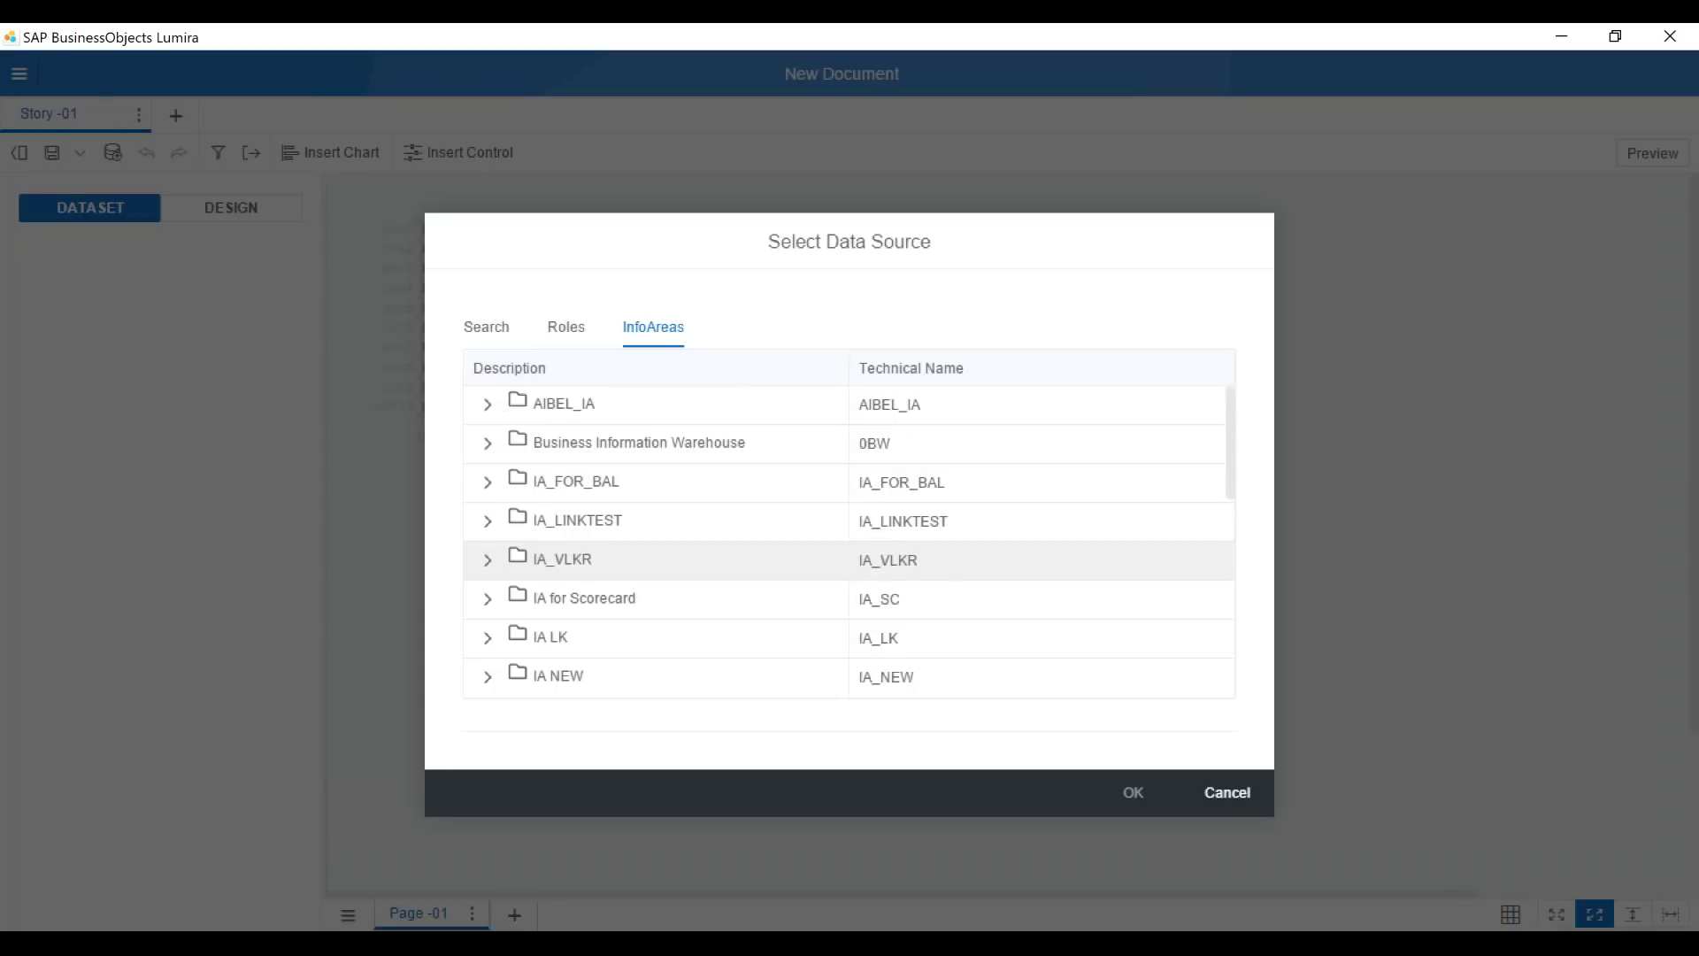
{"action": "scroll", "coordinate": [636, 561], "scroll_direction": "down", "scroll_amount": 5}
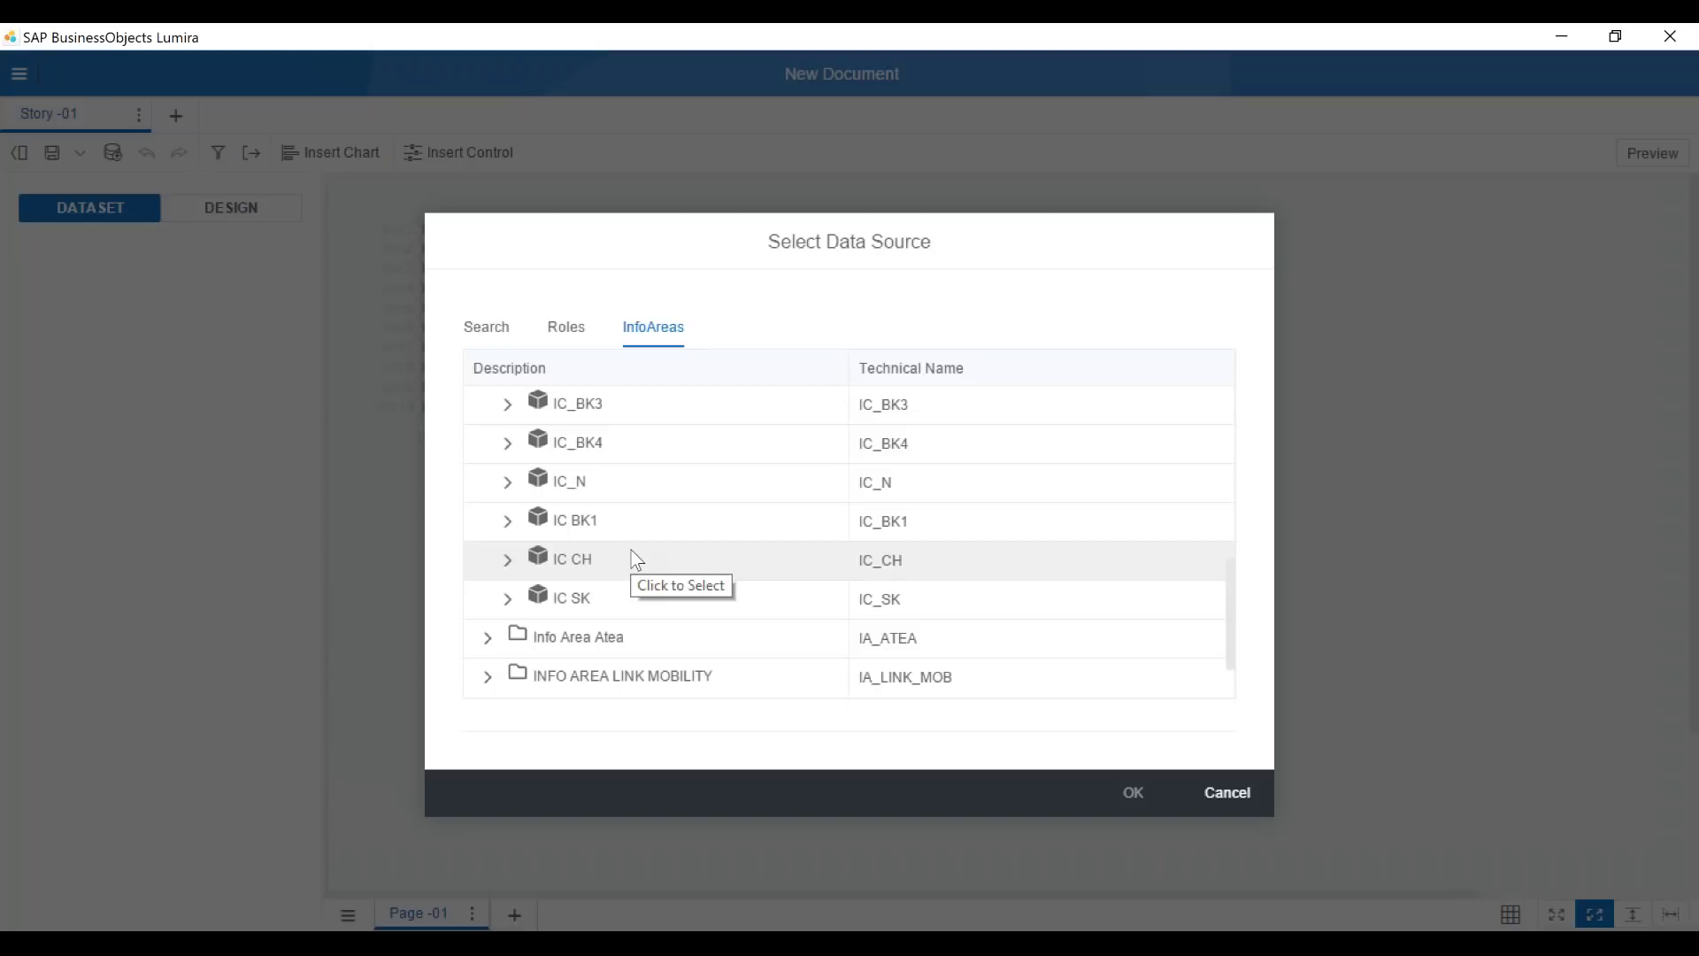
{"action": "double_click", "coordinate": [579, 522]}
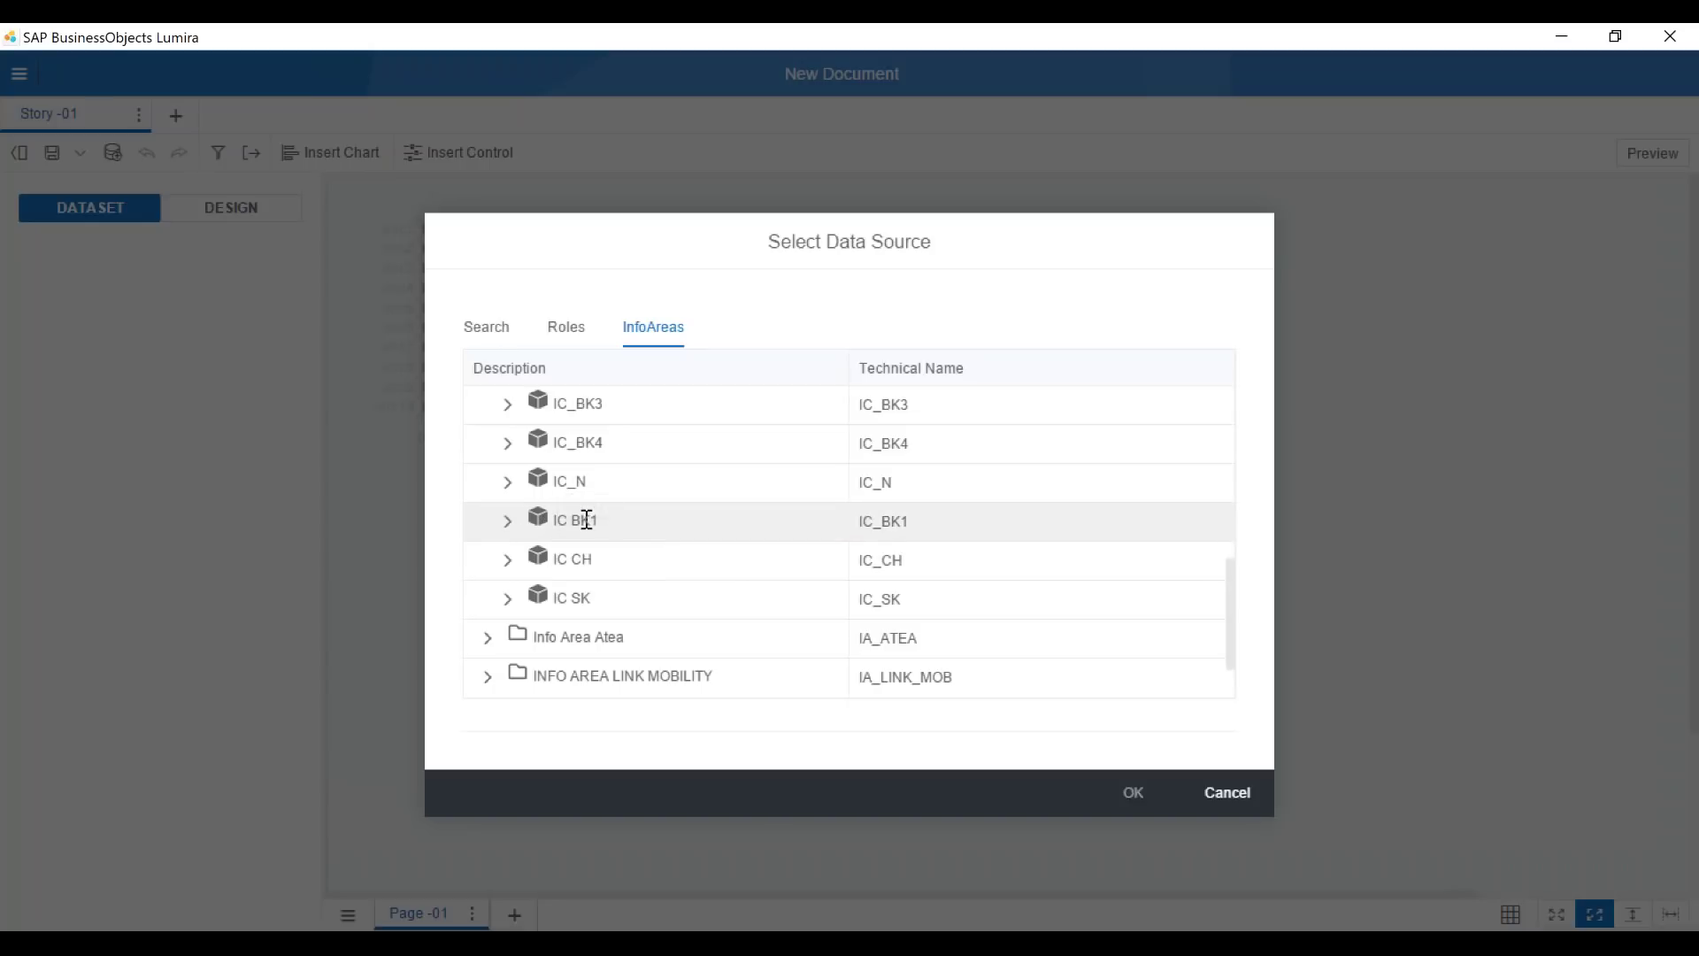
{"action": "left_click", "coordinate": [508, 521]}
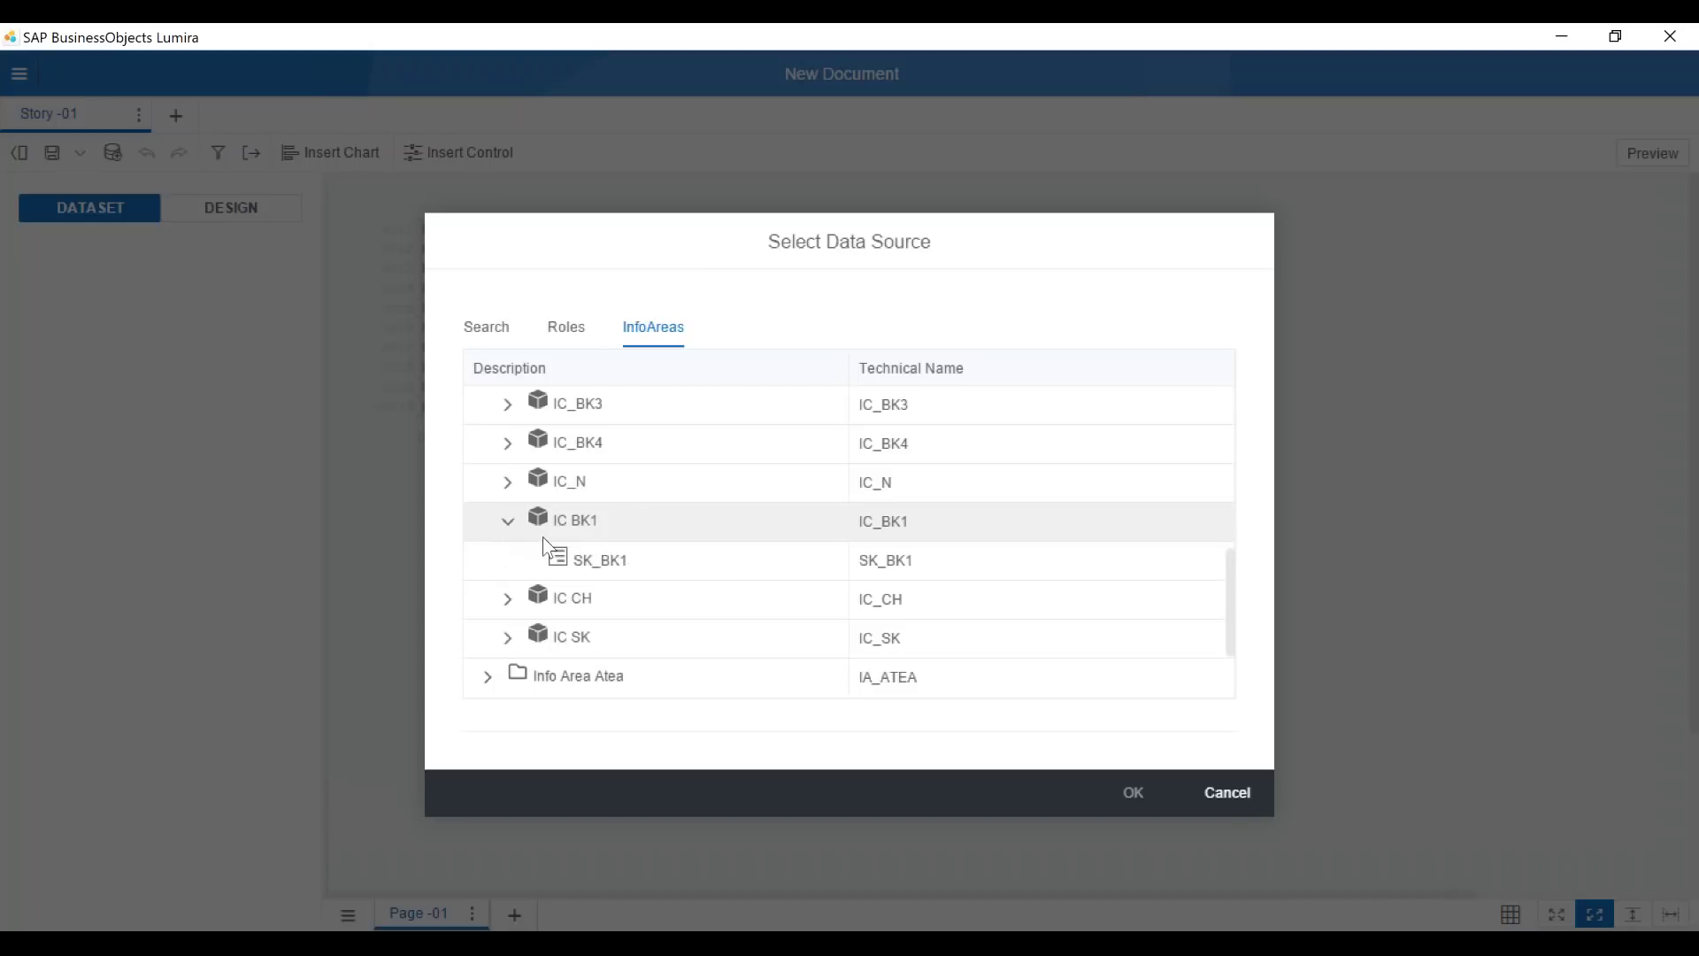
{"action": "left_click", "coordinate": [599, 558]}
{"action": "left_click", "coordinate": [1135, 796]}
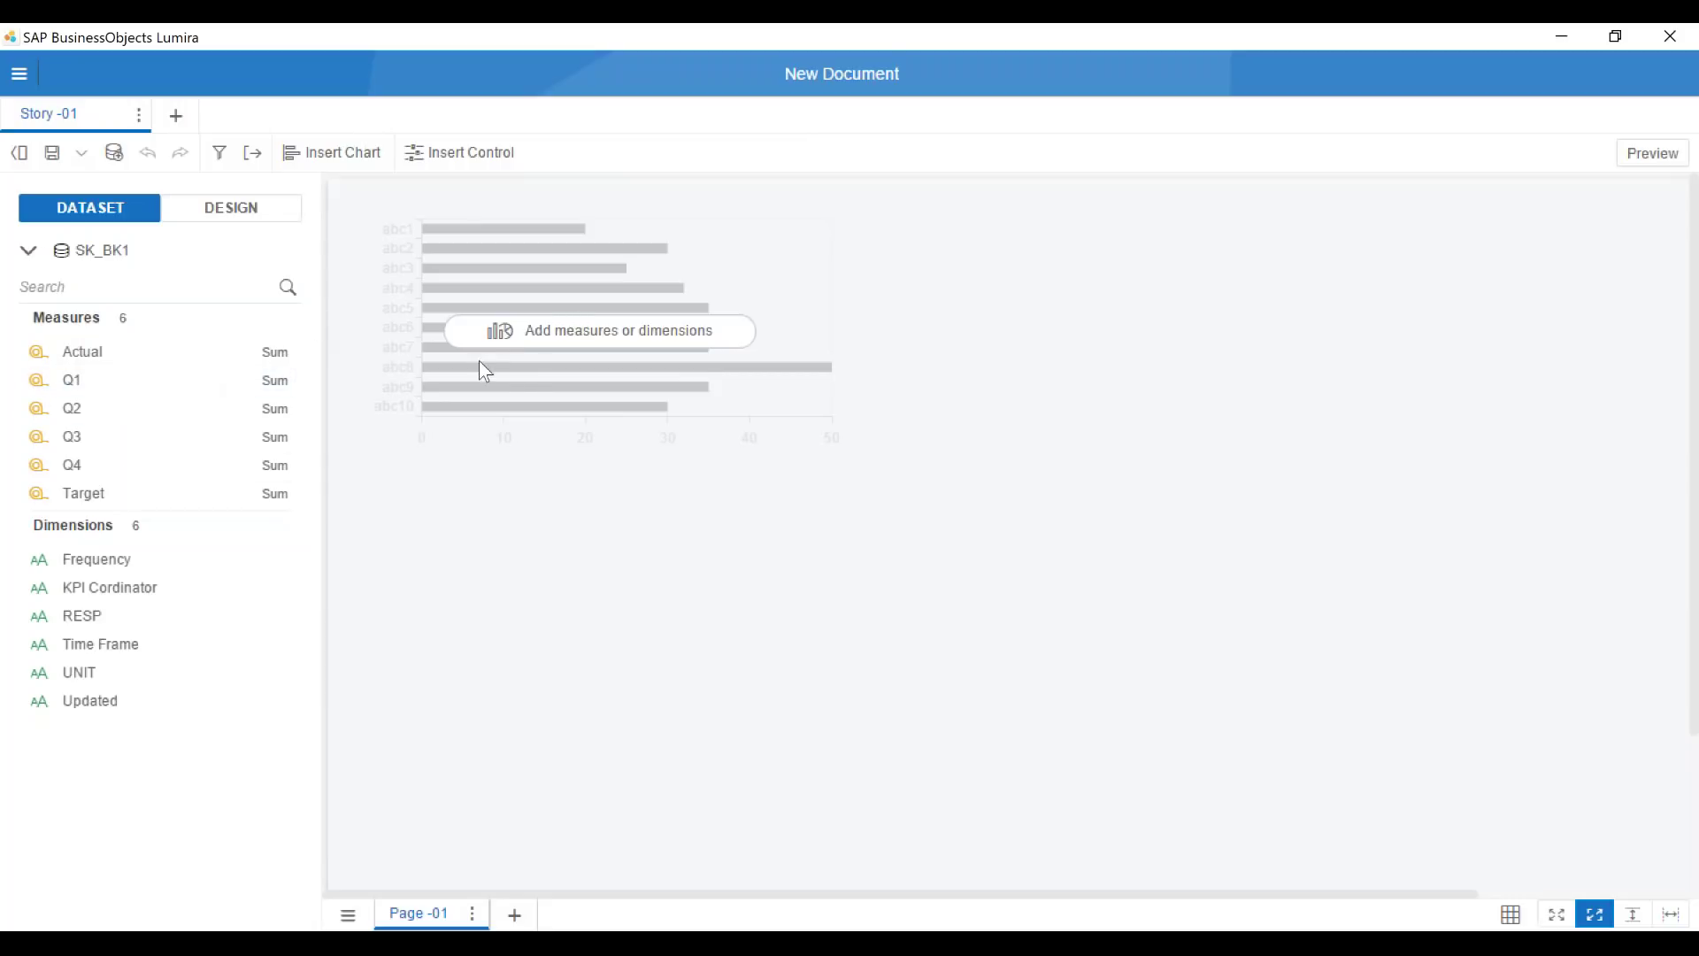
Build a bar chart on Page -01 showing the Actual measure by the RESP dimension
{"action": "left_click_drag", "start_coordinate": [66, 354], "coordinate": [575, 336]}
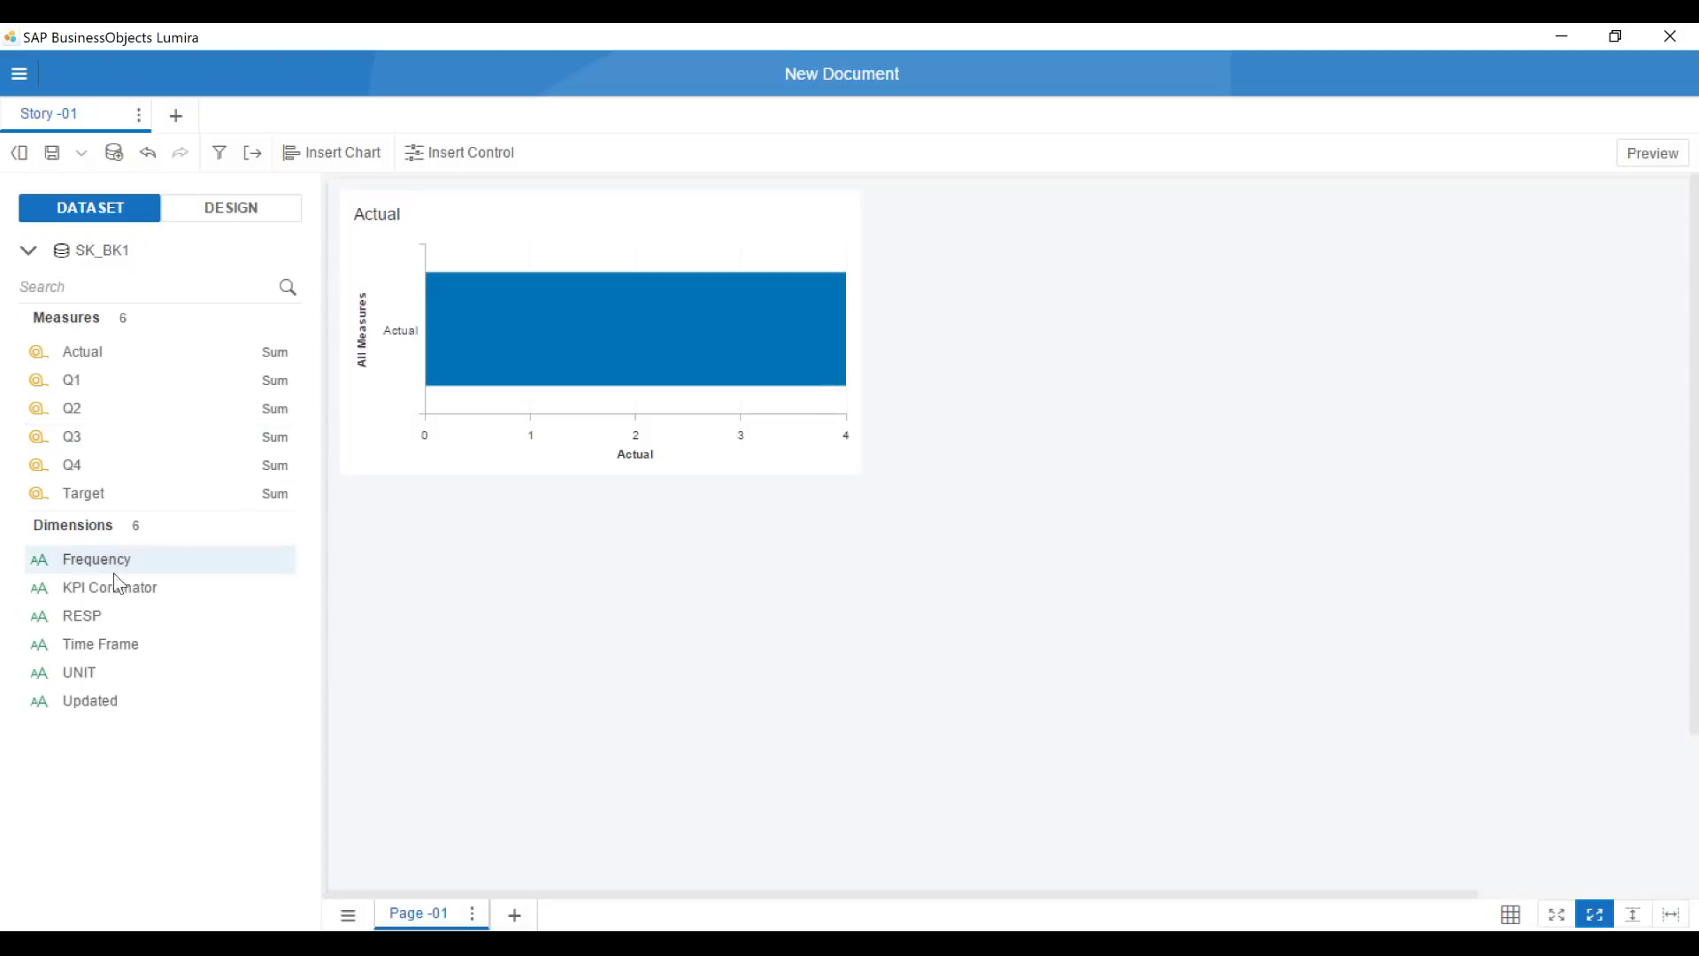
{"action": "left_click_drag", "start_coordinate": [261, 617], "coordinate": [581, 410]}
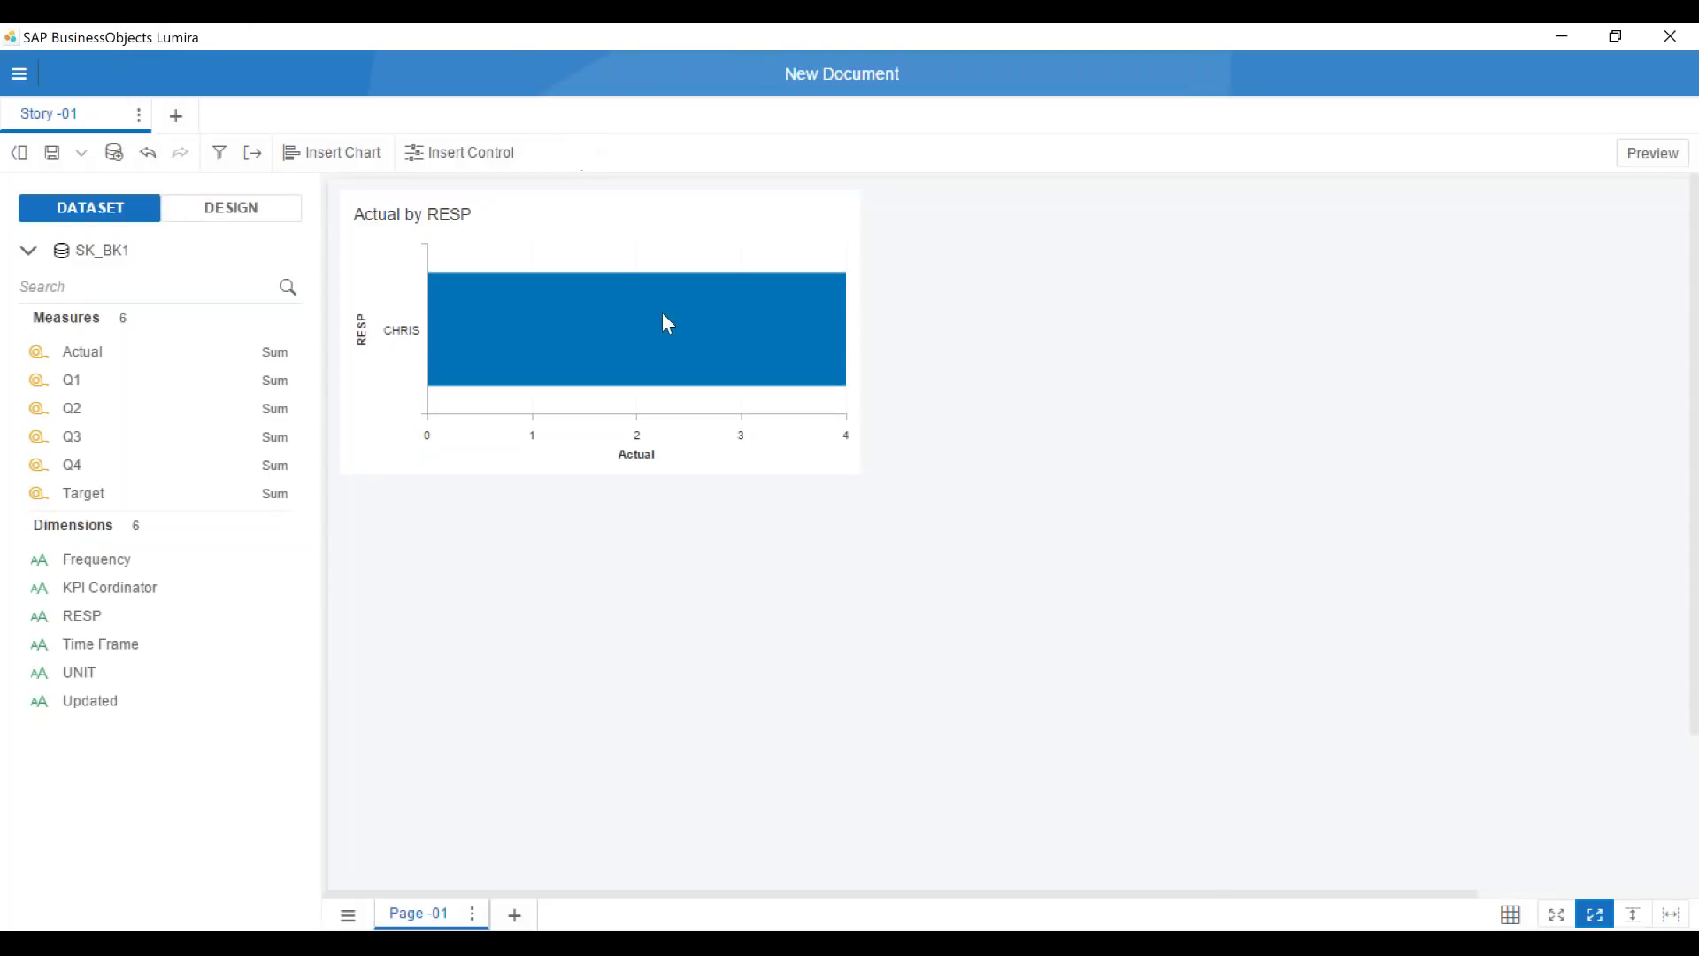
{"action": "left_click", "coordinate": [264, 213]}
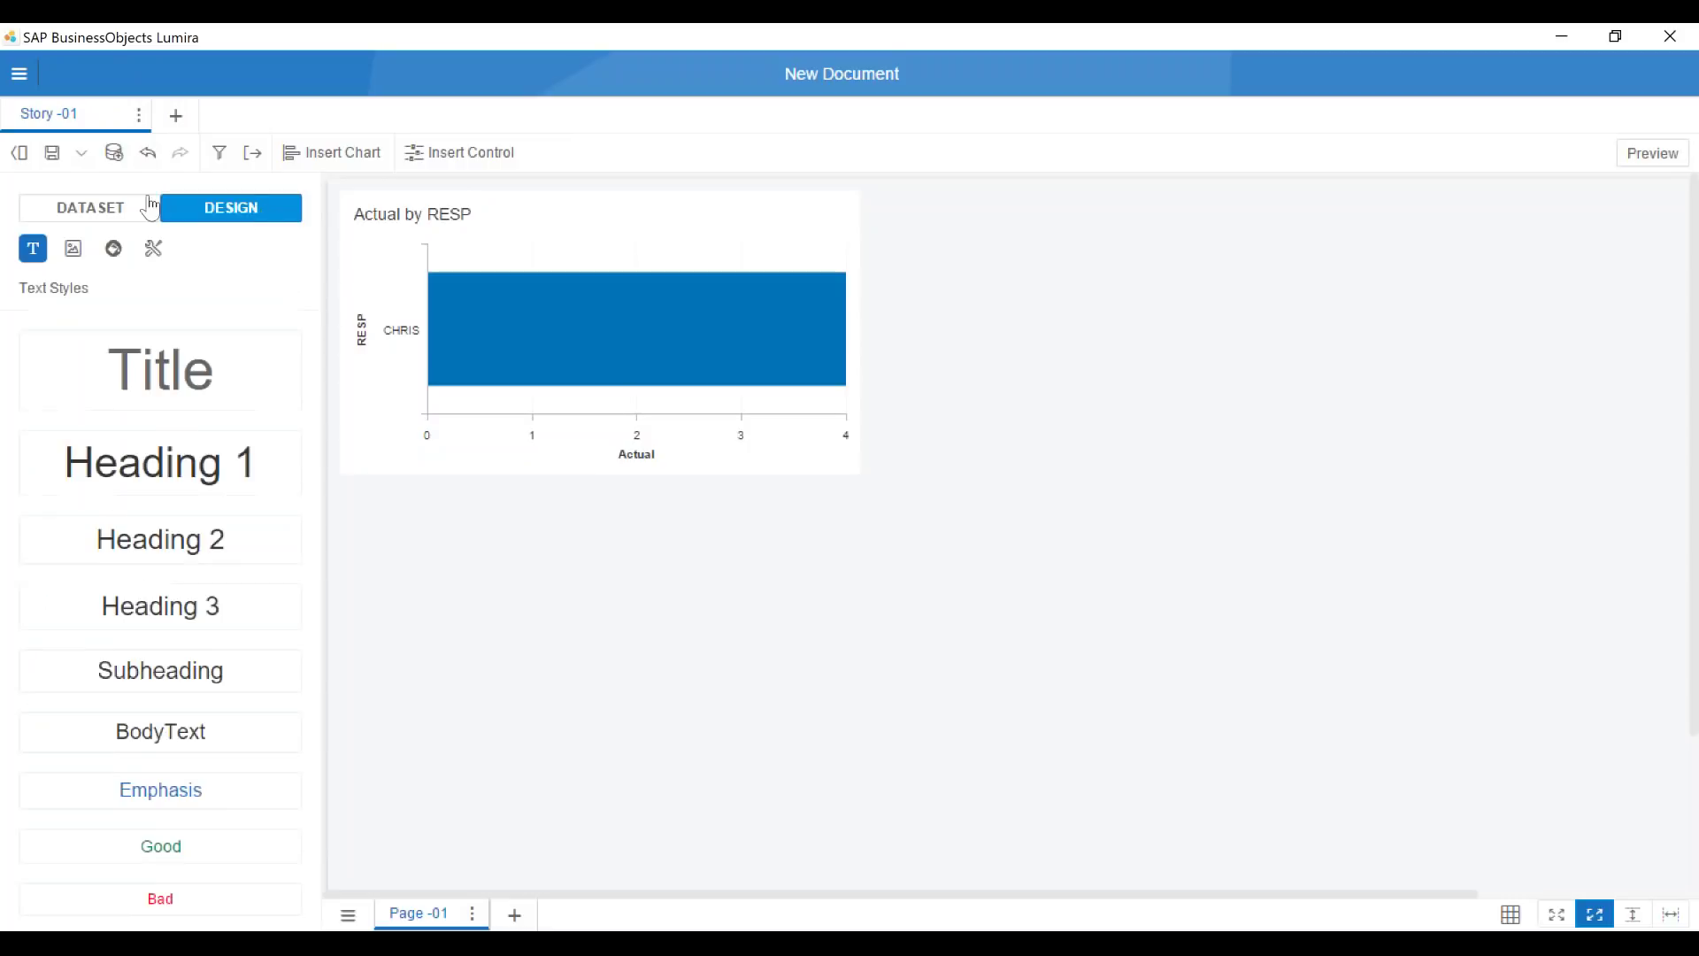
{"action": "left_click", "coordinate": [122, 217]}
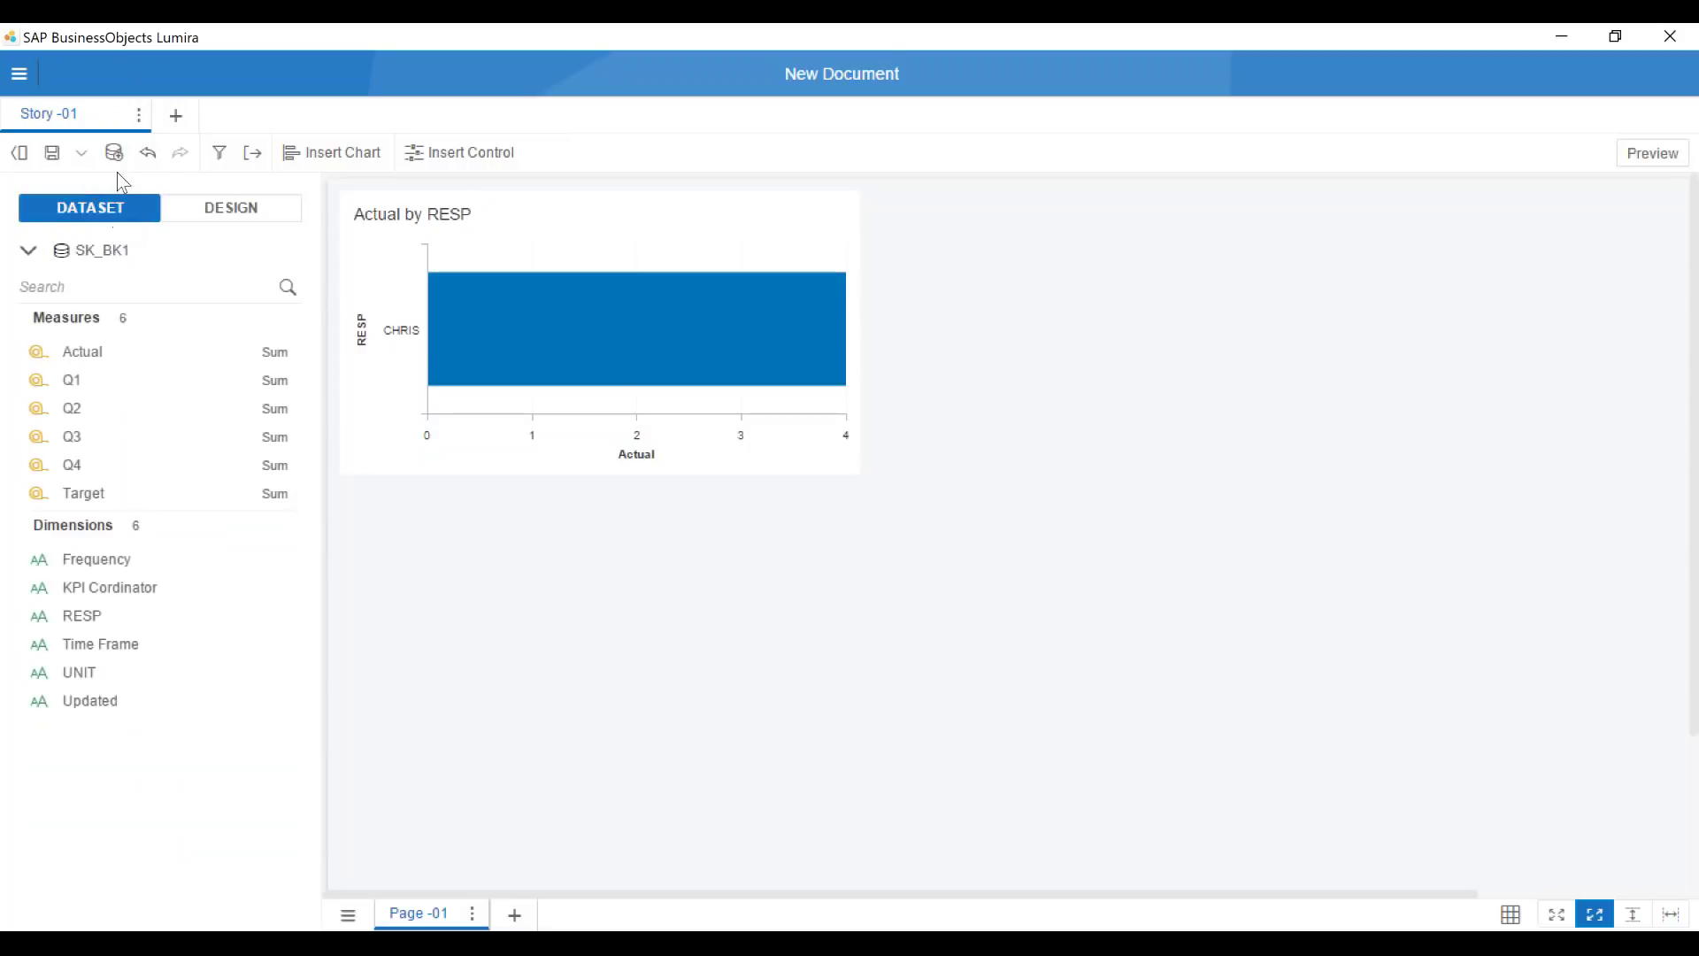
Save the document locally with the name LUM_DEMO and the description LUM_DEMO
{"action": "left_click", "coordinate": [53, 158]}
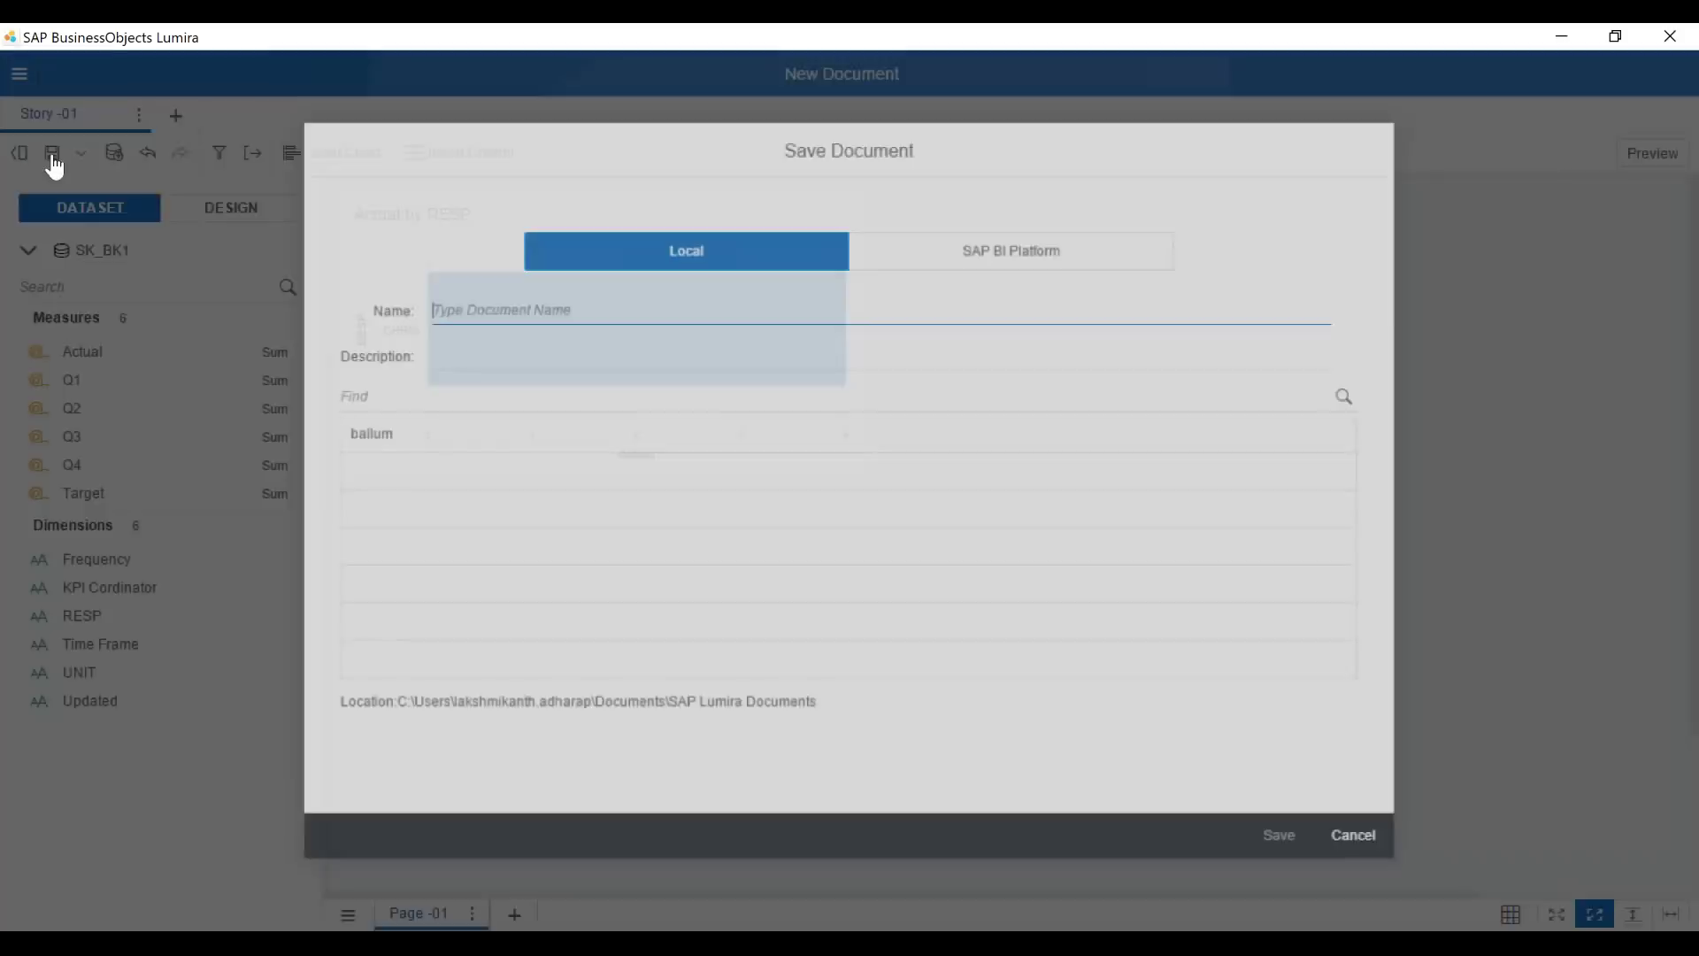
{"action": "left_click", "coordinate": [559, 304]}
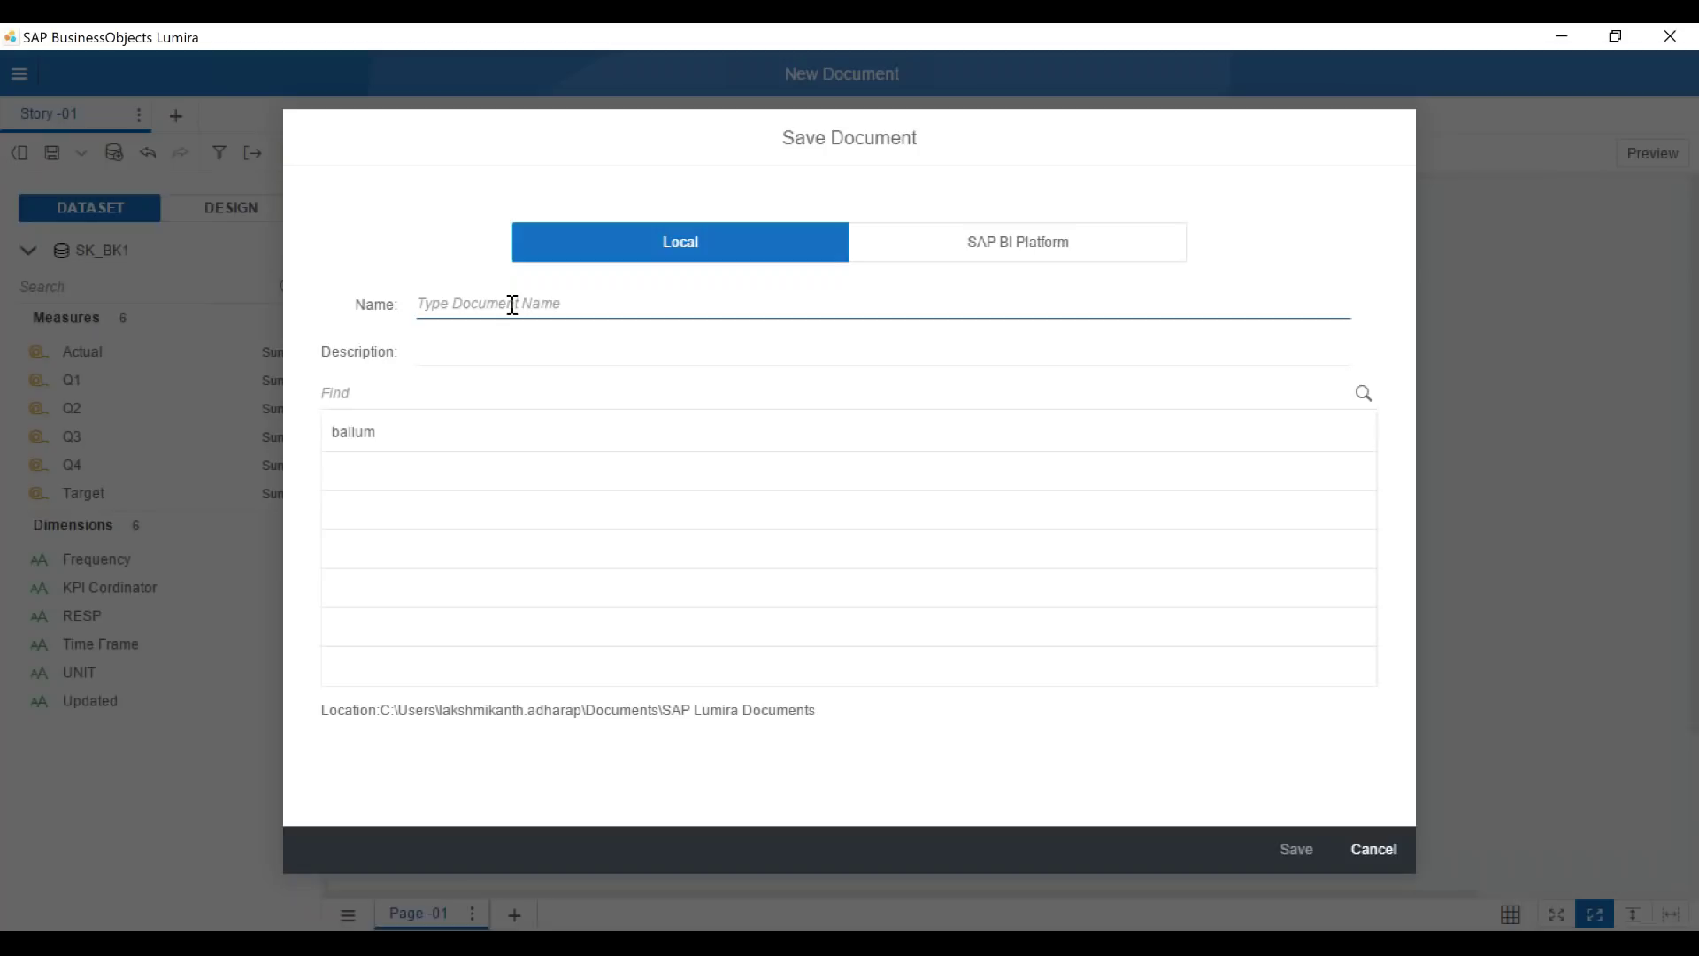
{"action": "type", "text": "LU"}
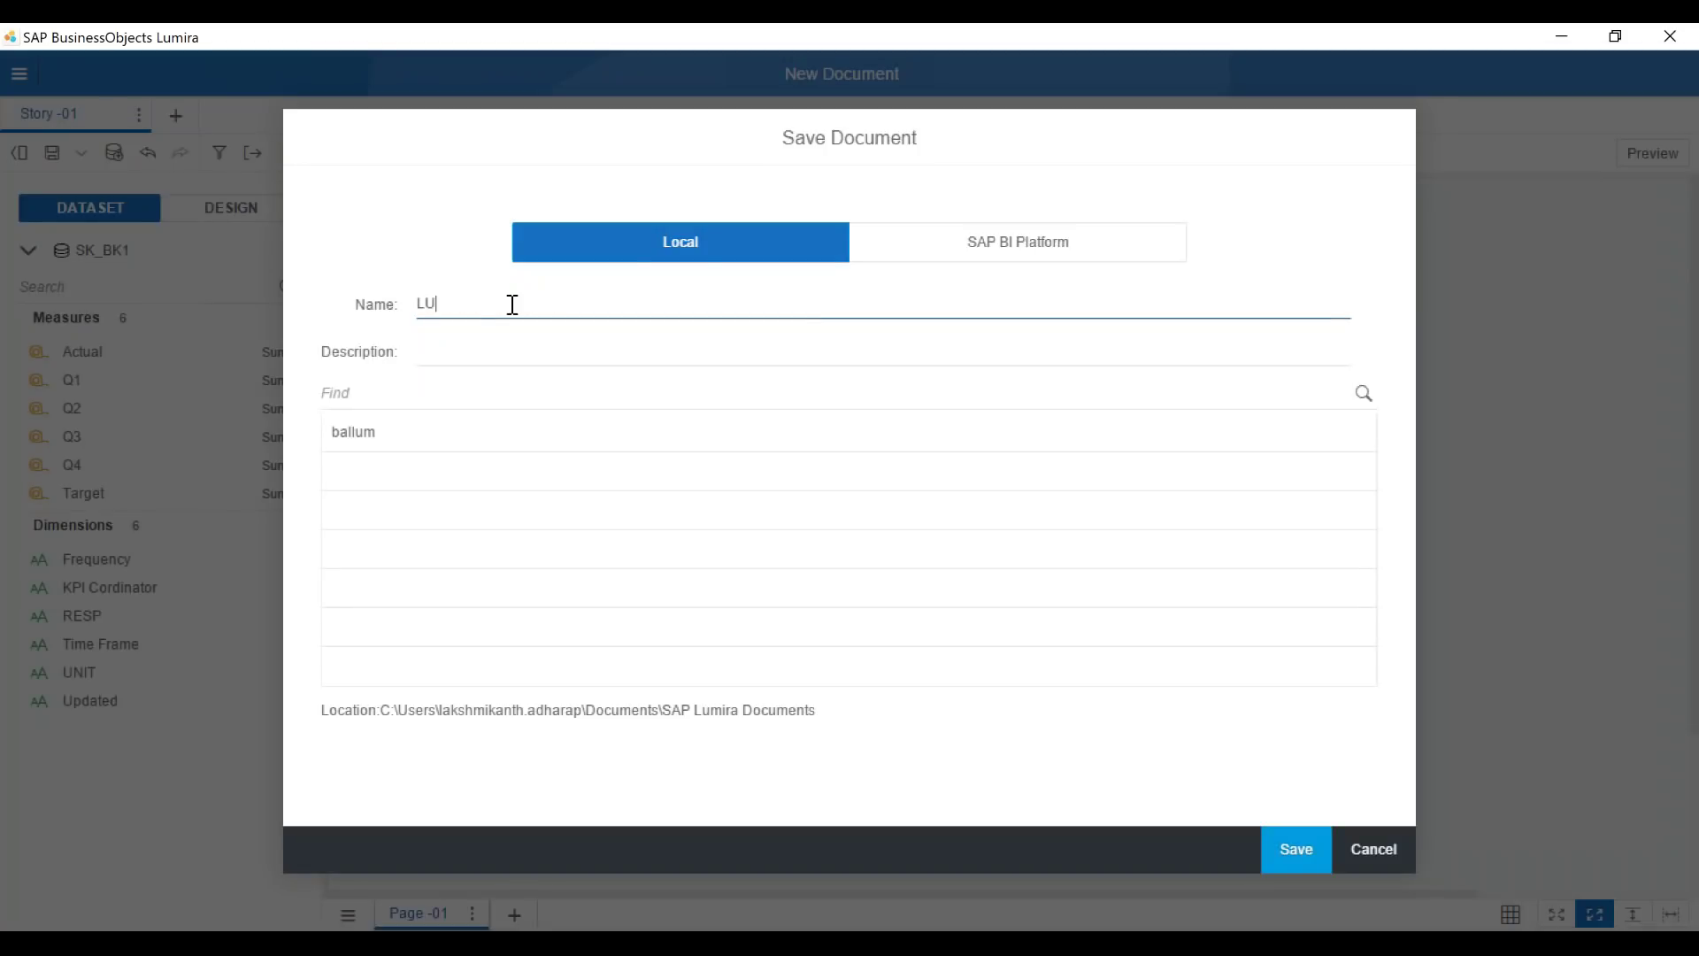
{"action": "type", "text": "M_DEMO"}
{"action": "left_click", "coordinate": [480, 344]}
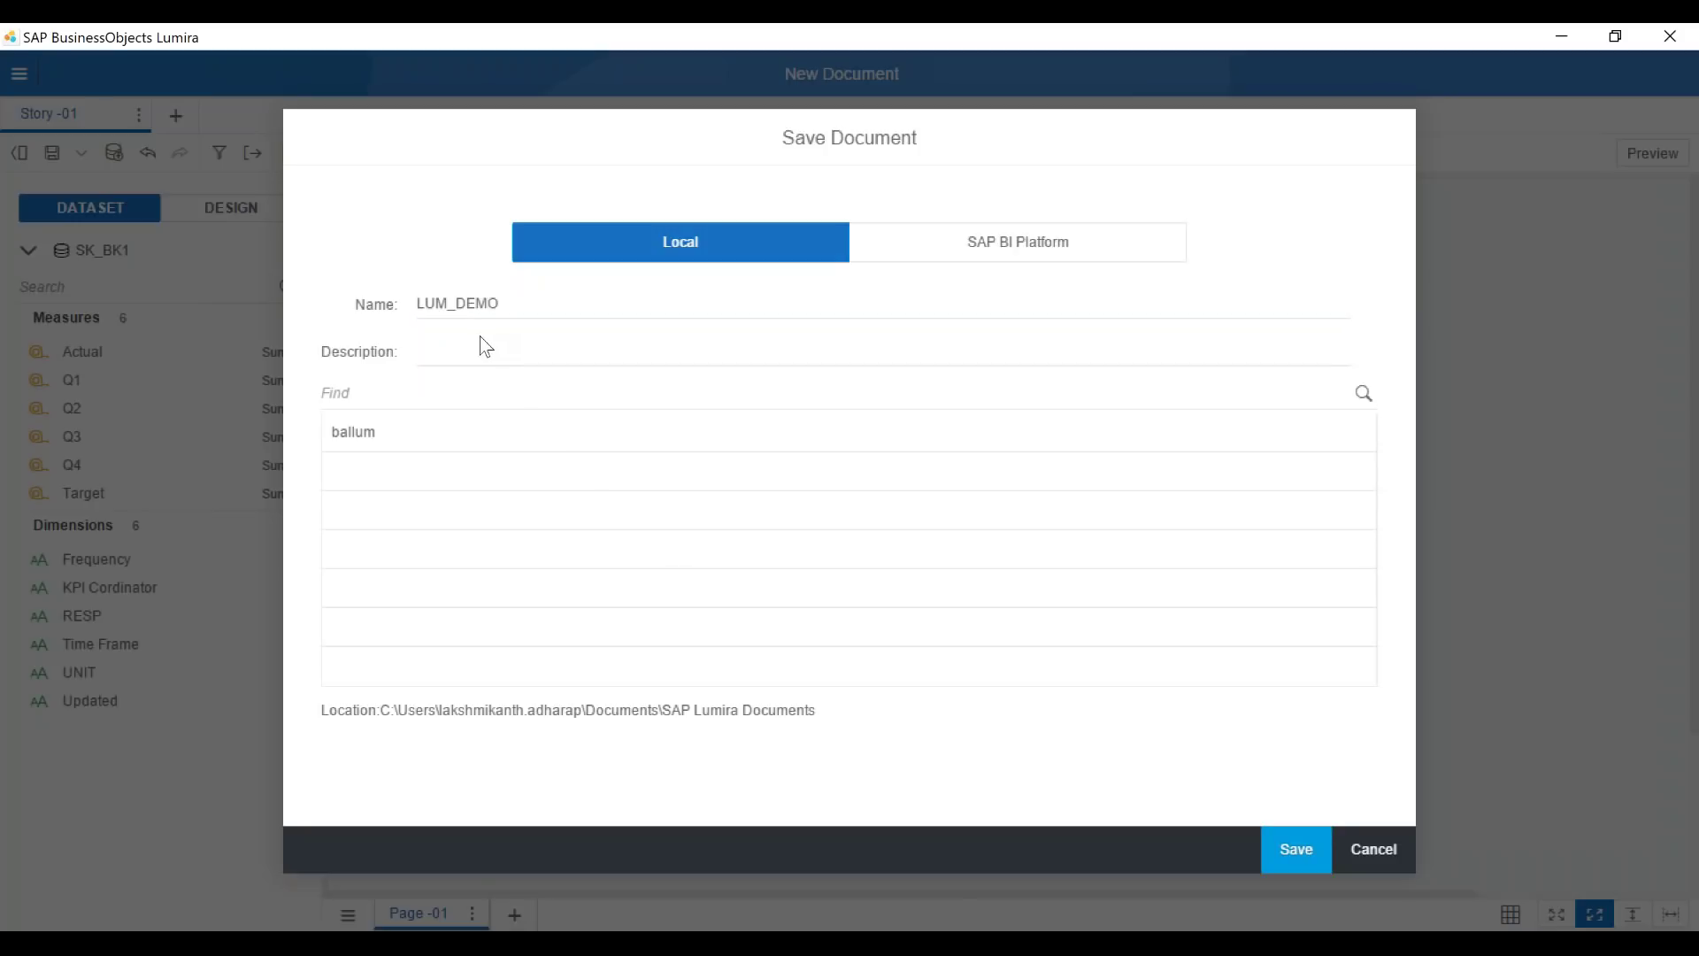
{"action": "type", "text": "LU"}
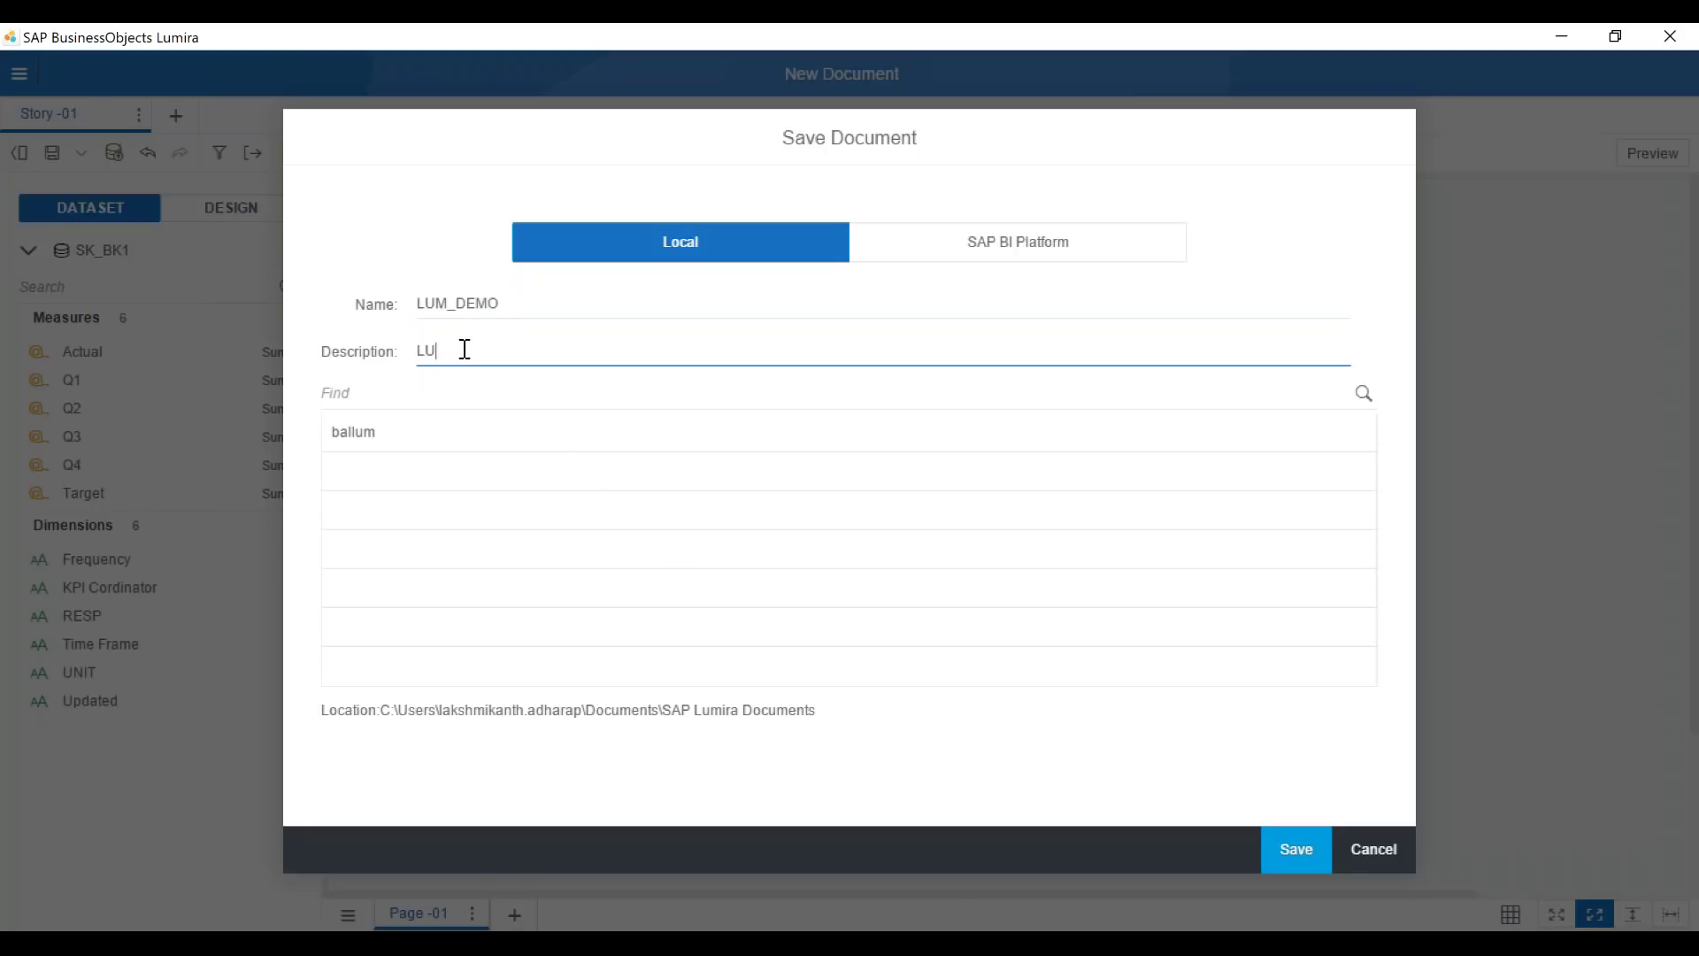
{"action": "type", "text": "M_DEMO"}
{"action": "left_click", "coordinate": [1292, 852]}
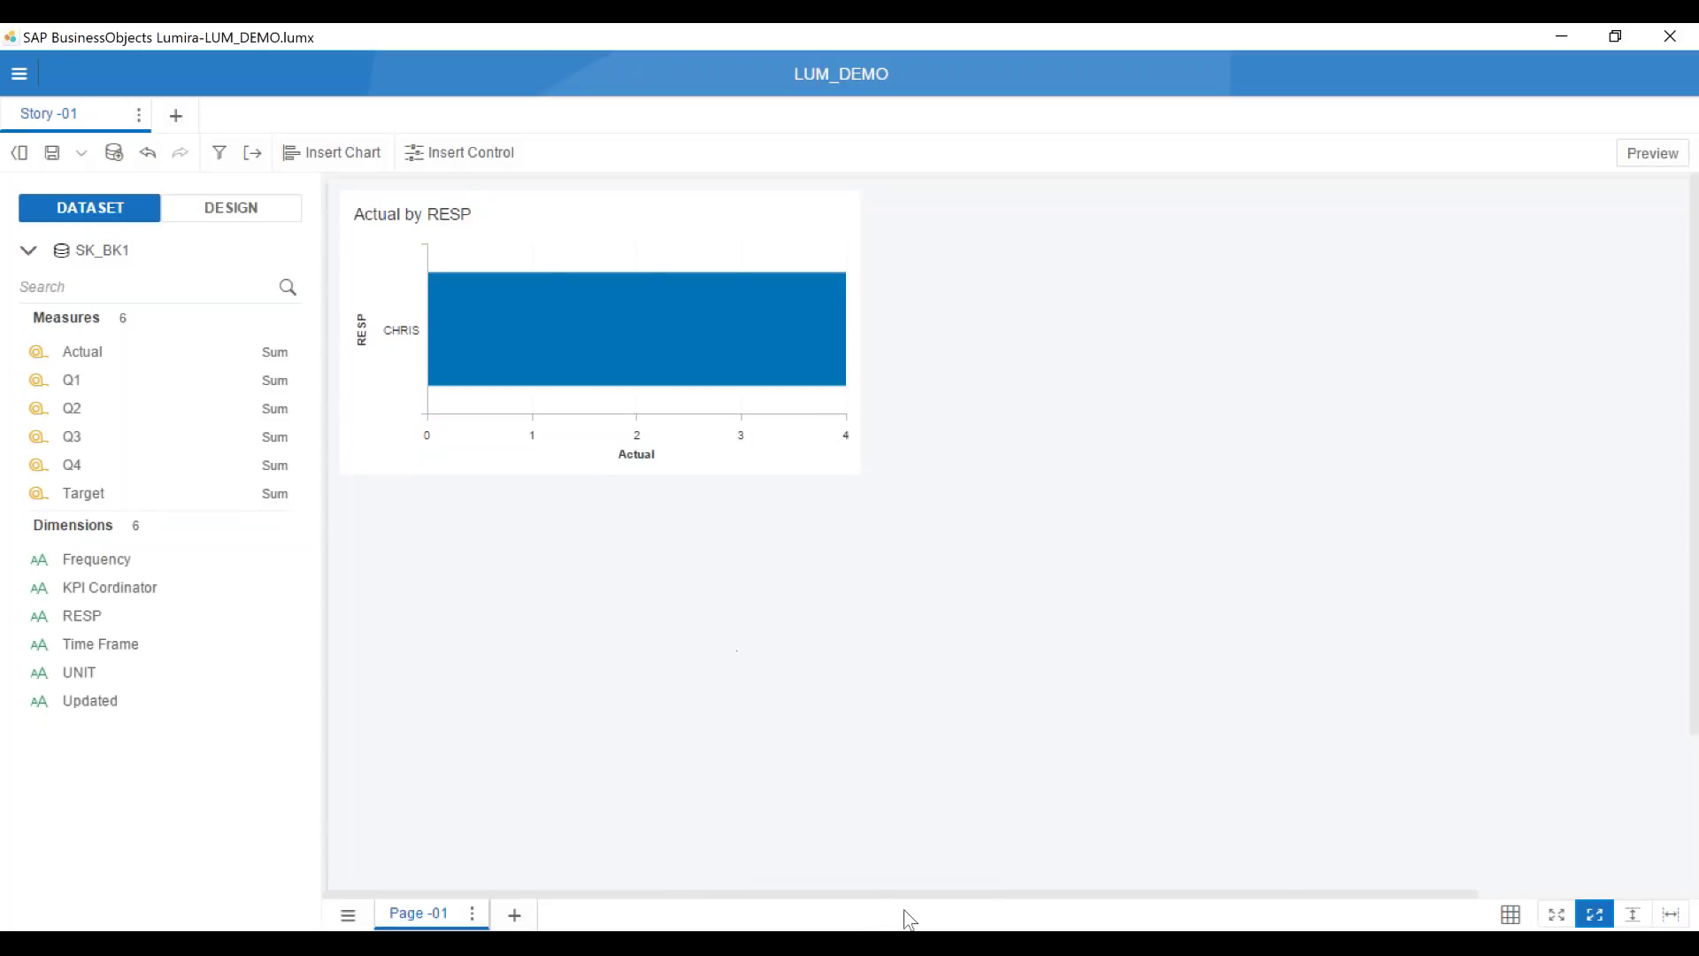
{"action": "key", "text": "alt+Tab"}
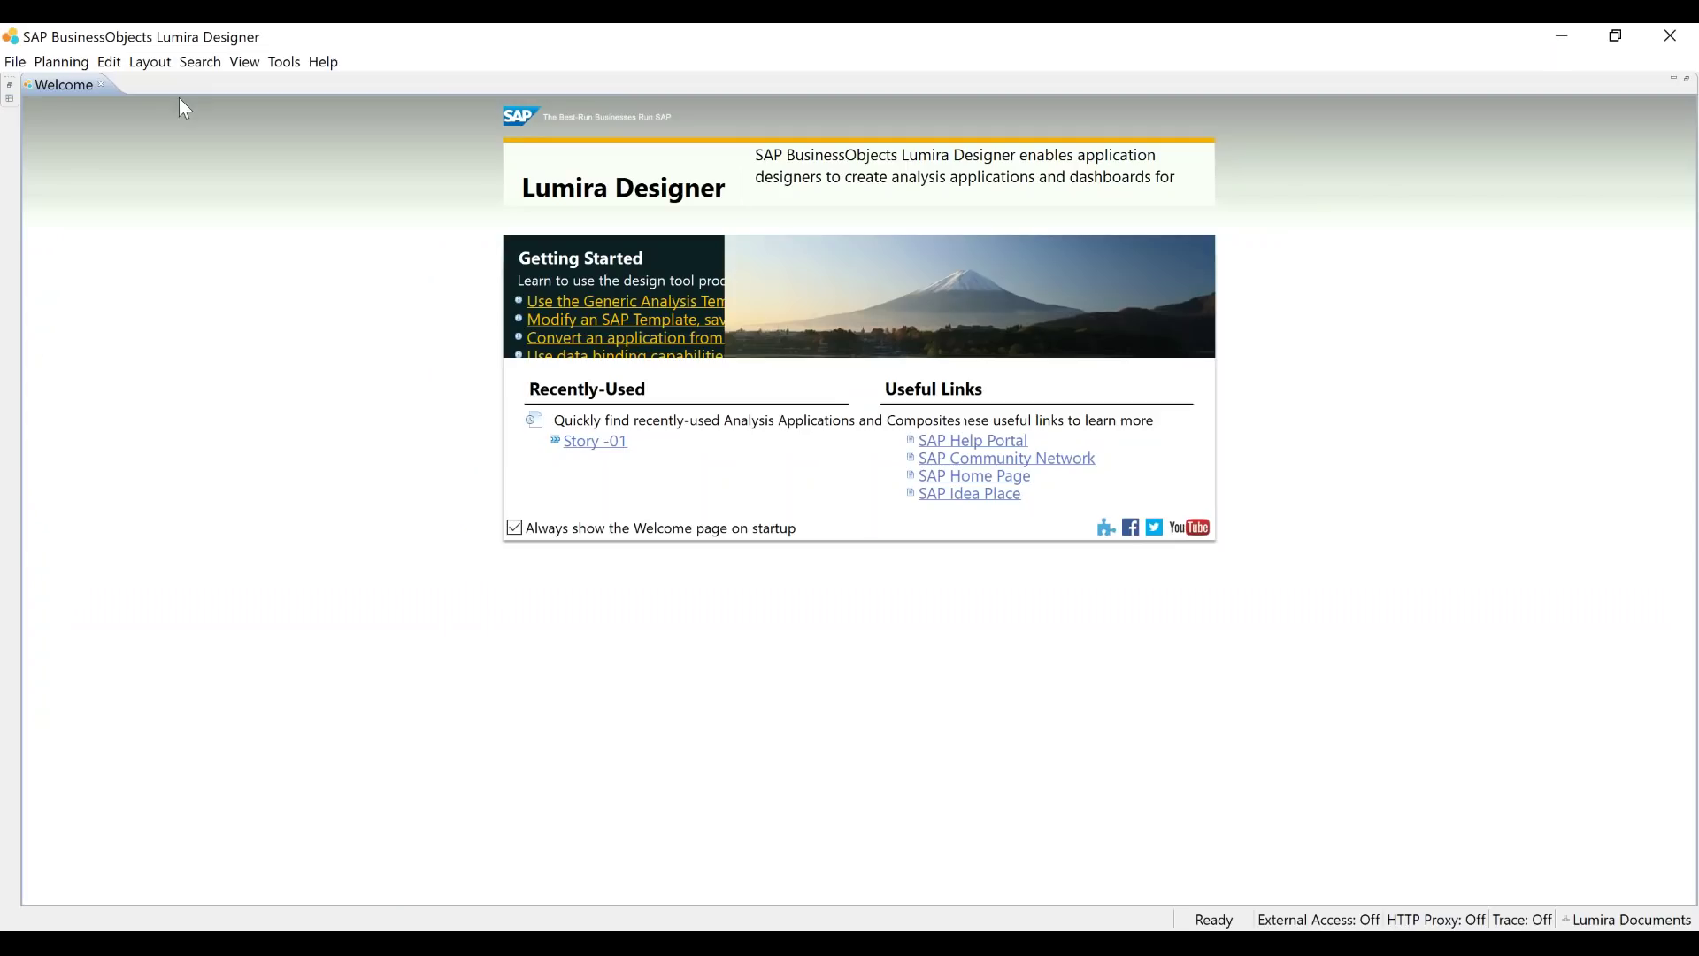
{"action": "left_click", "coordinate": [15, 62]}
{"action": "mouse_move", "coordinate": [61, 62]}
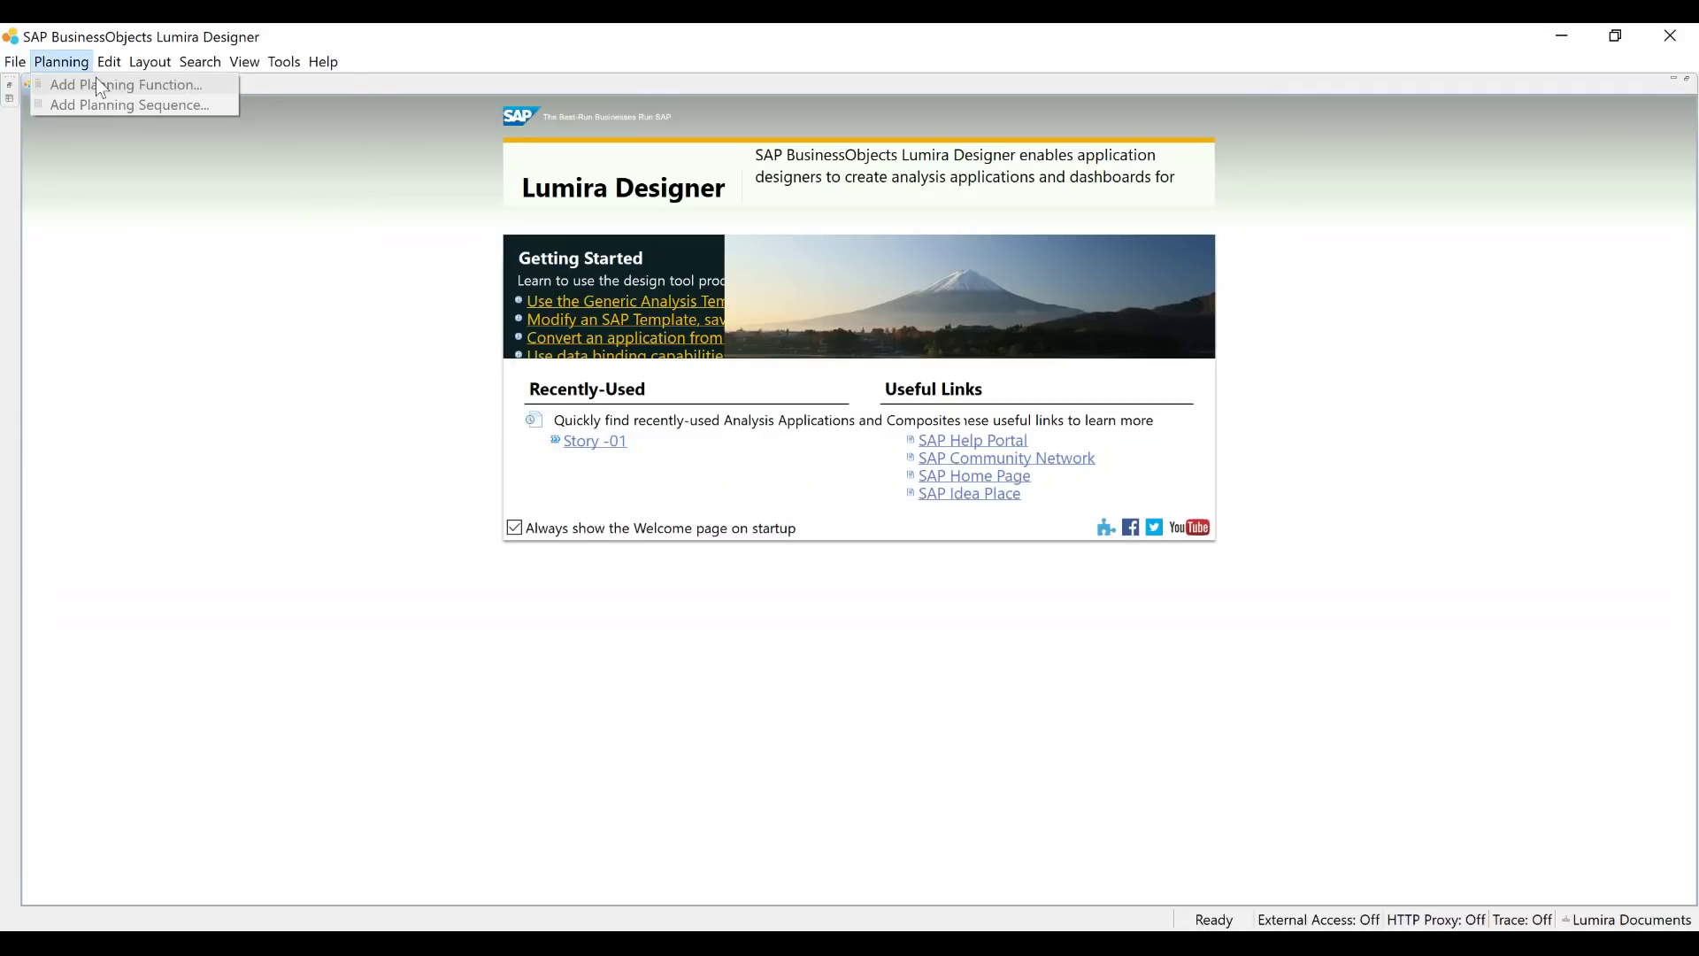
{"action": "left_click", "coordinate": [56, 84]}
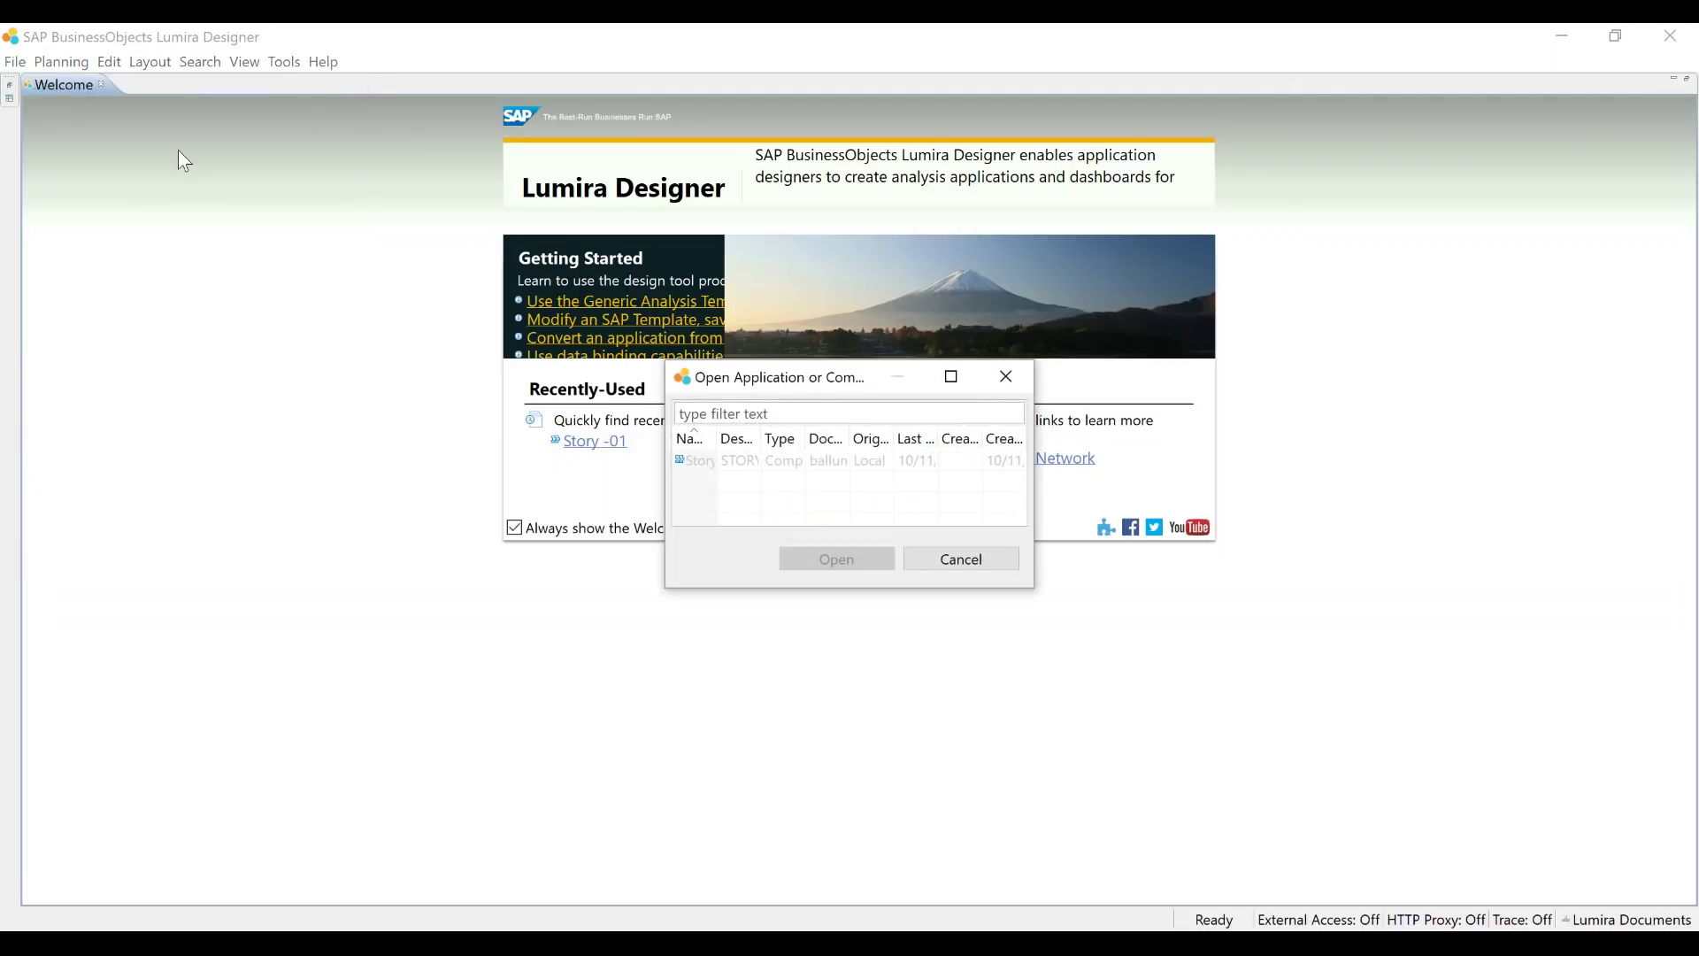
{"action": "left_click", "coordinate": [970, 569]}
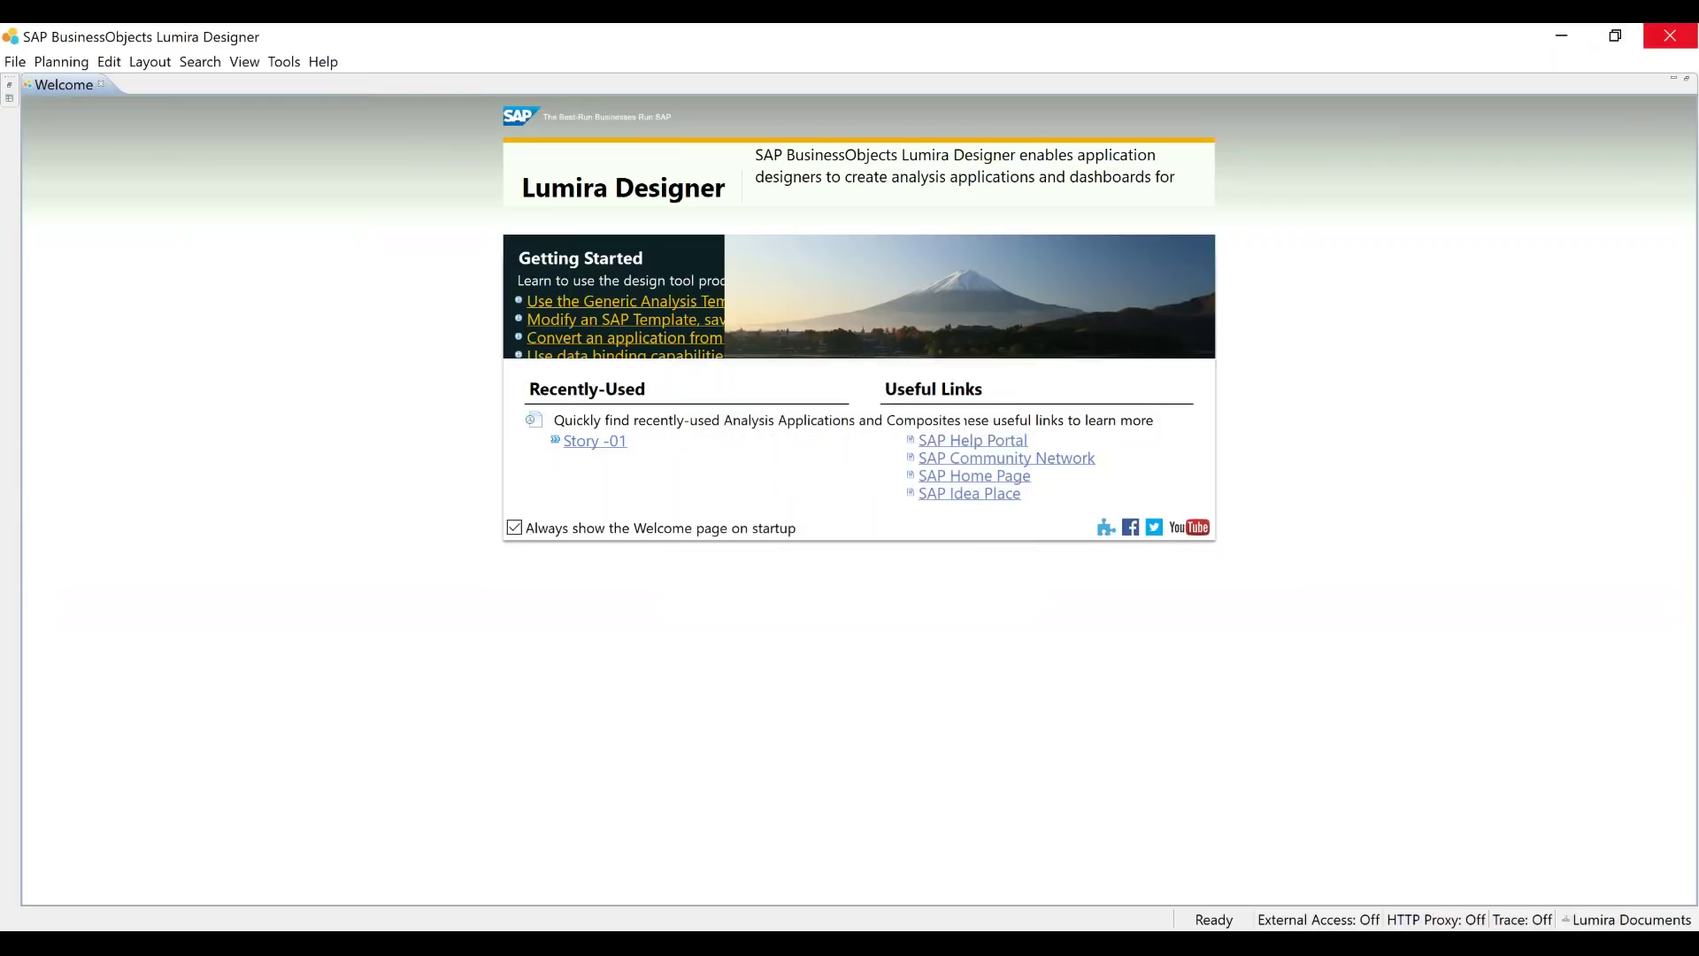
Close and relaunch Lumira Designer, choosing to work offline without BI Platform credentials
{"action": "left_click", "coordinate": [1670, 35]}
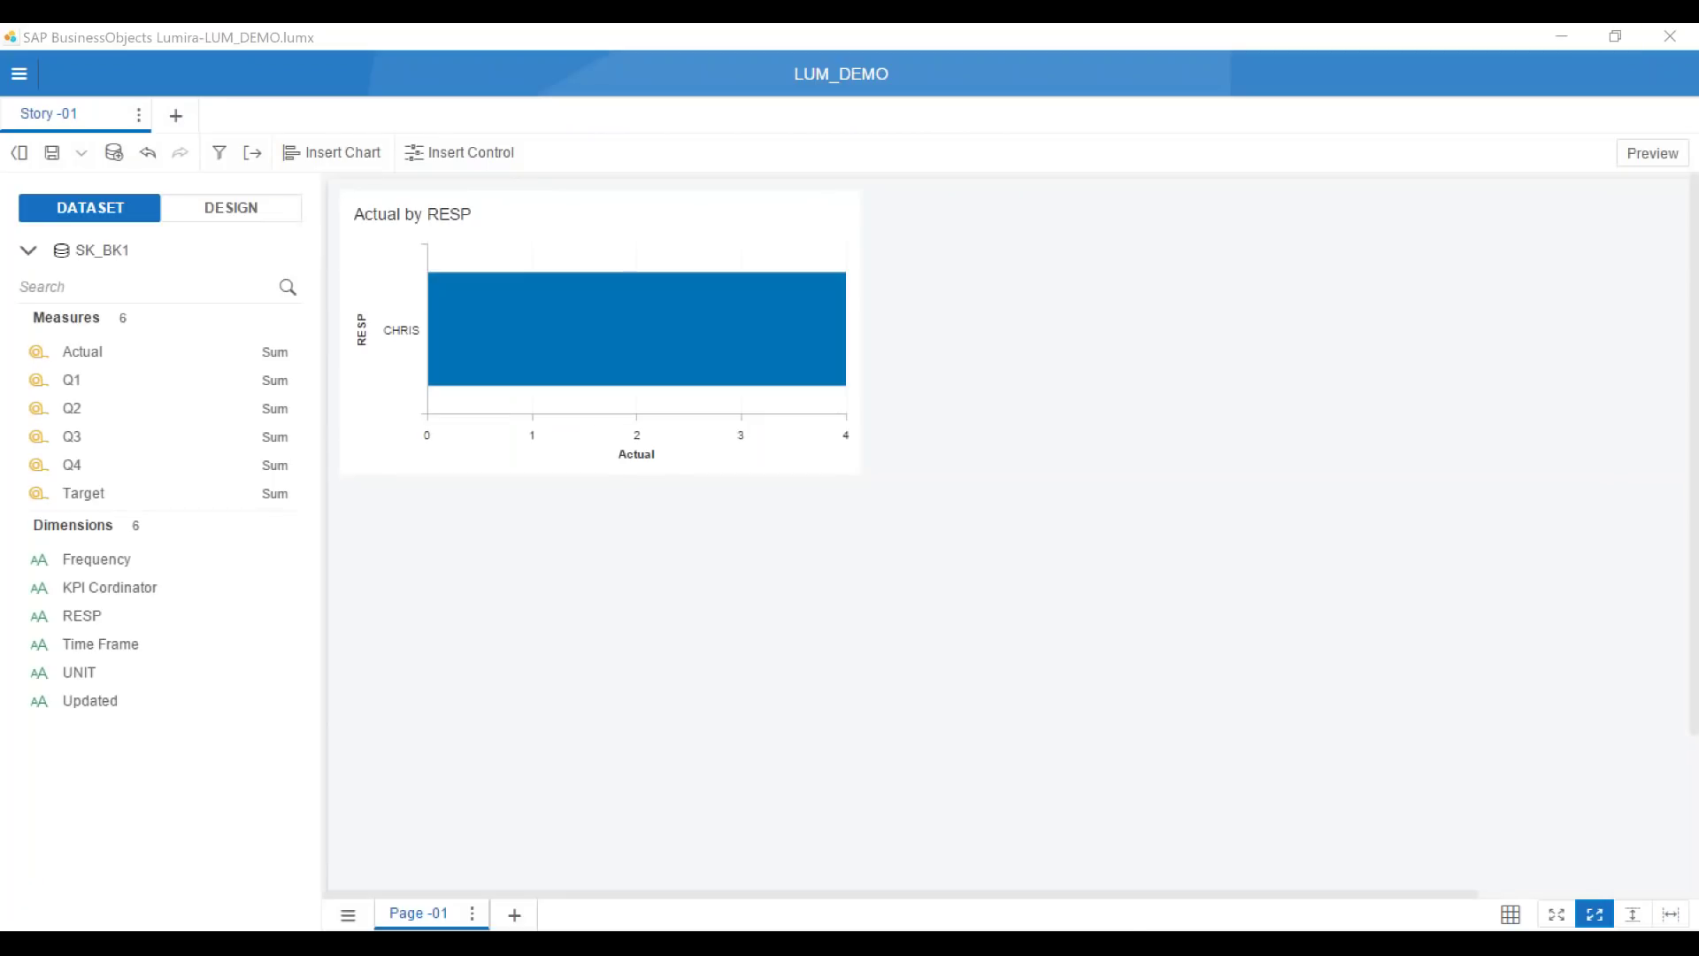
{"action": "key", "text": "super"}
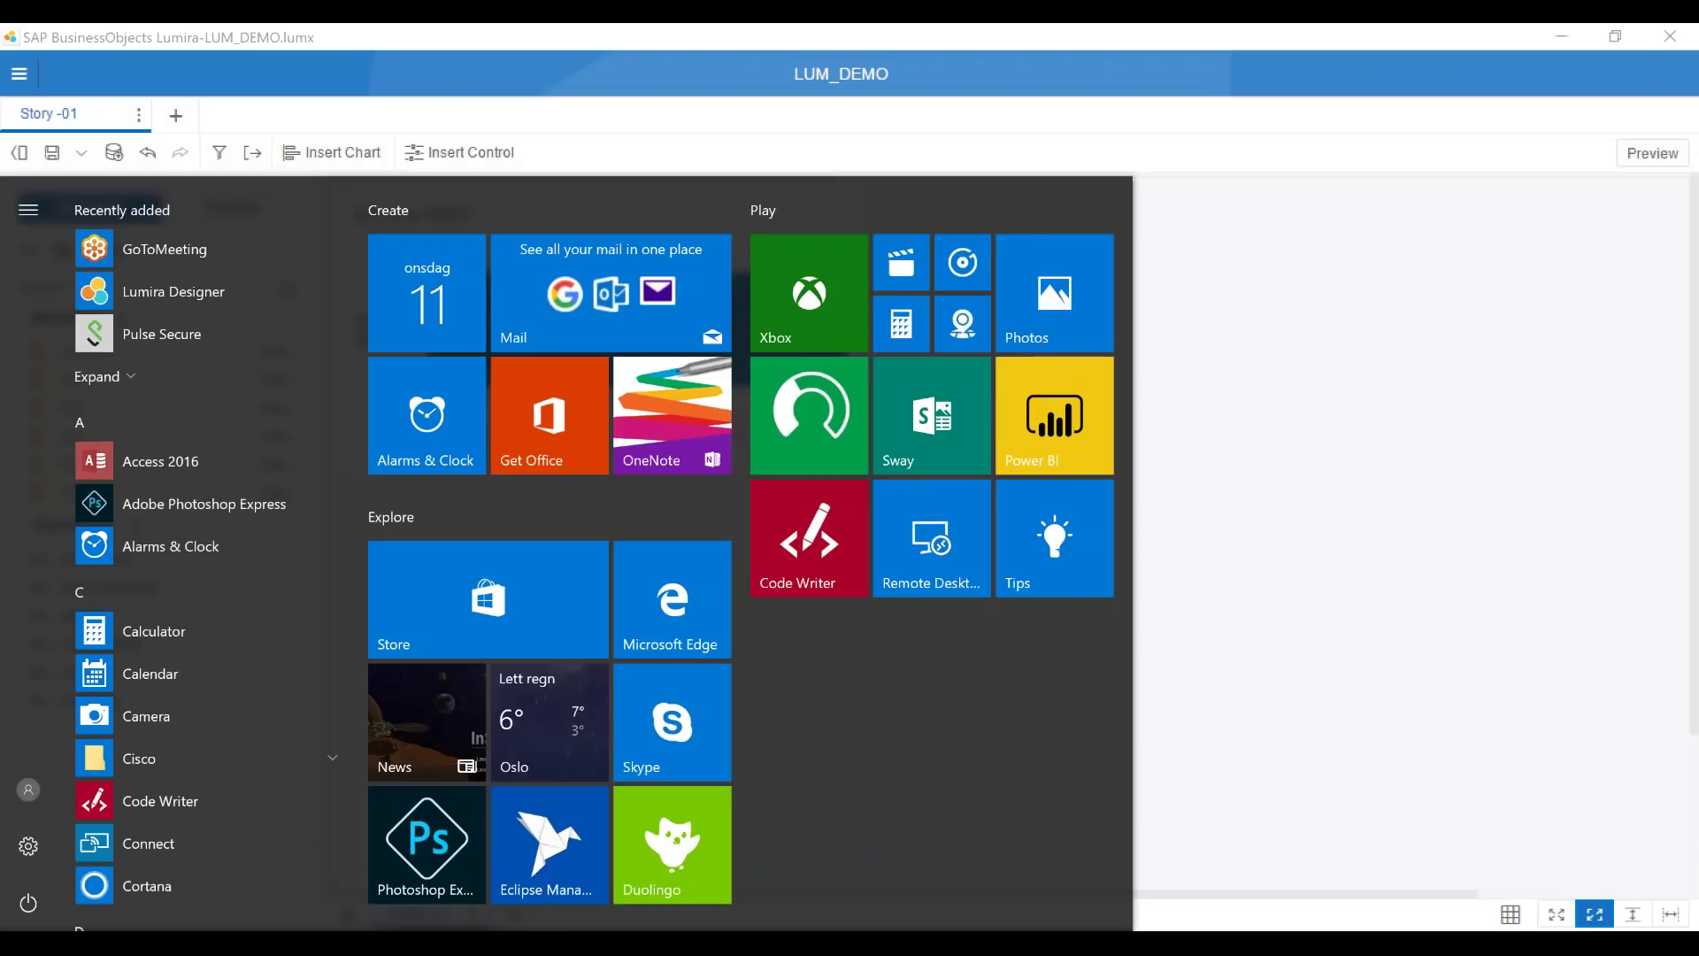
{"action": "left_click", "coordinate": [215, 290]}
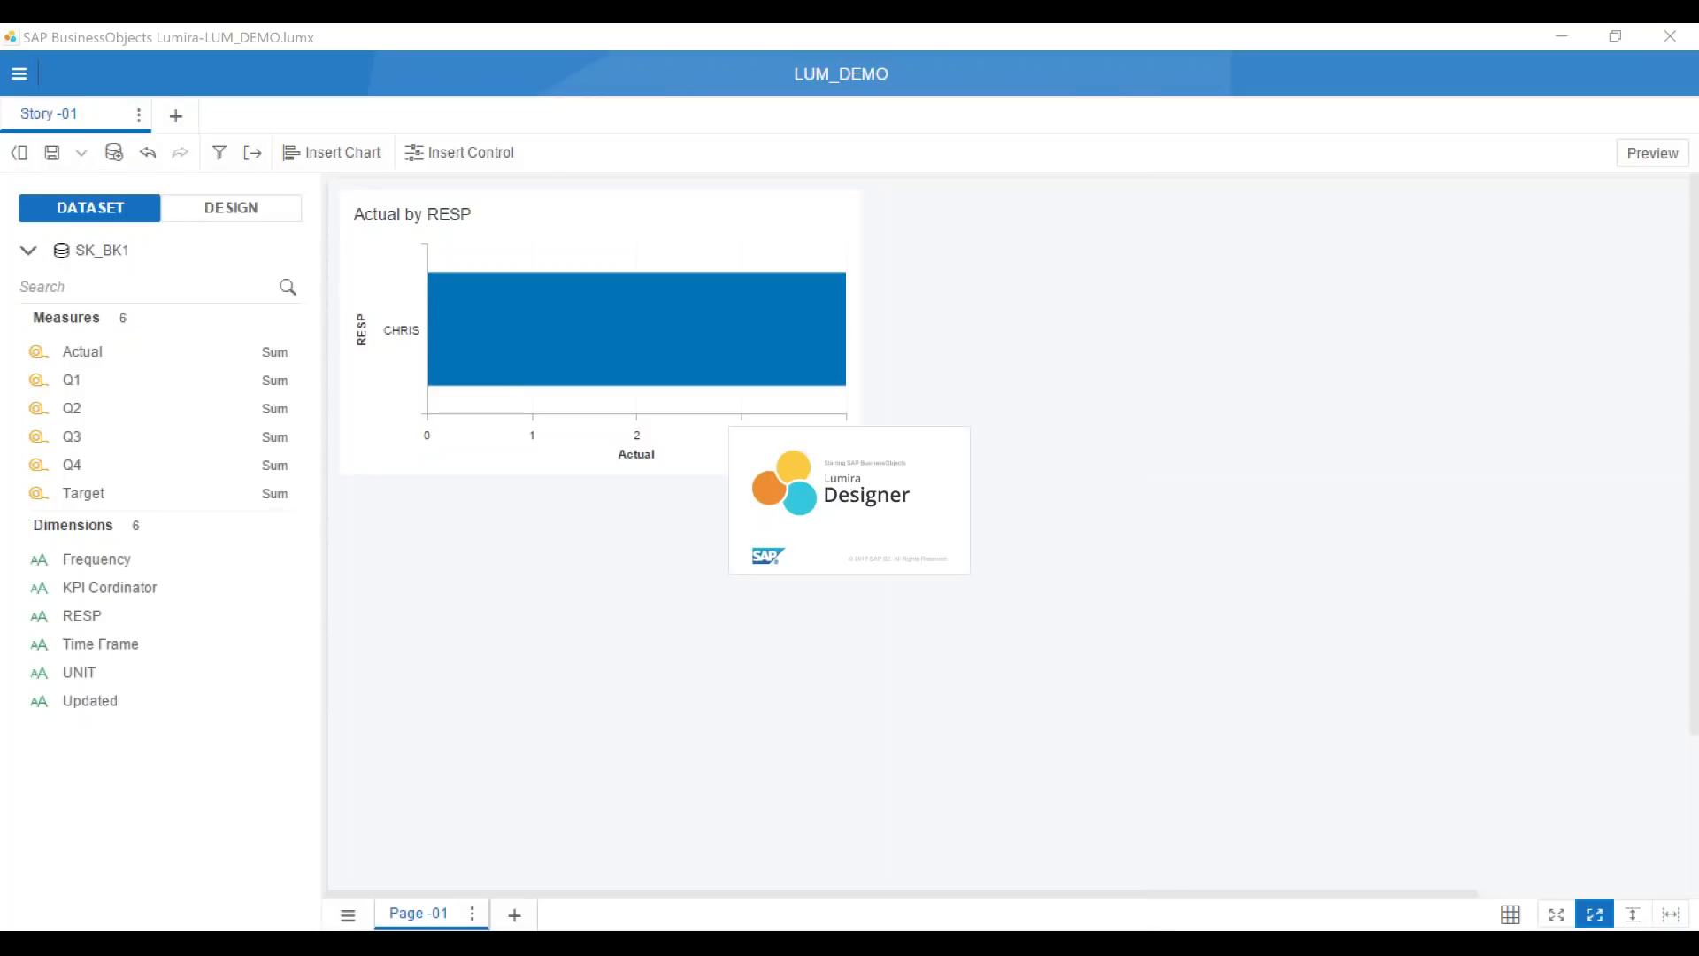
{"action": "left_click", "coordinate": [52, 153]}
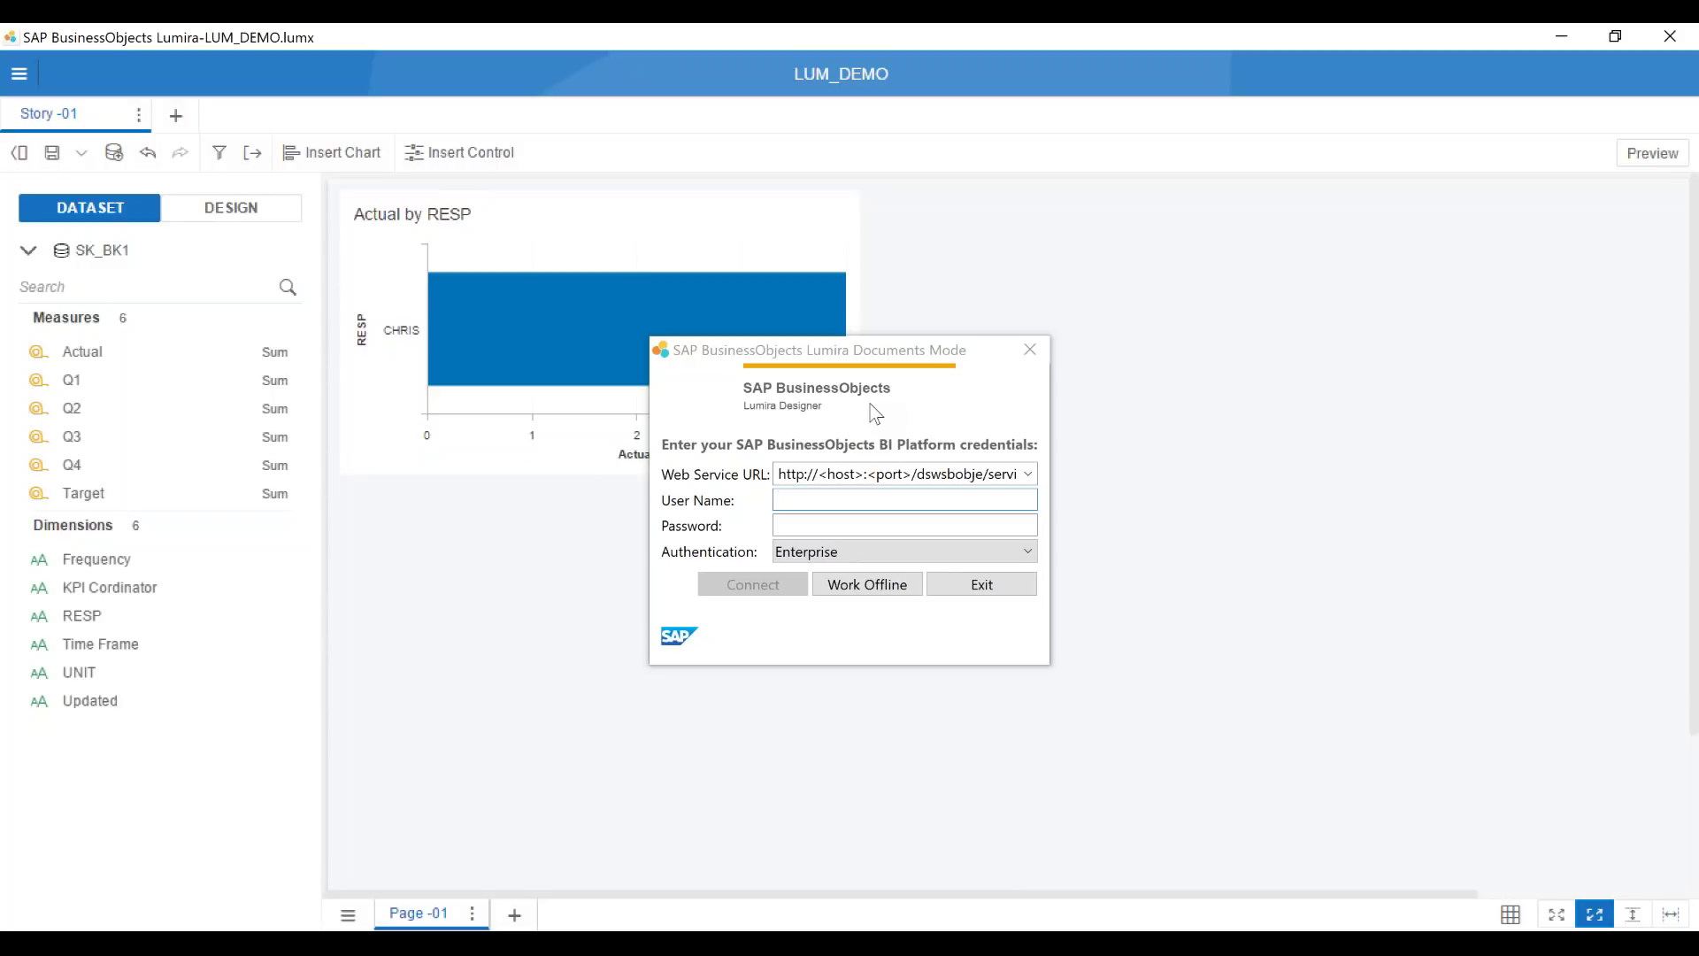
{"action": "left_click", "coordinate": [882, 582]}
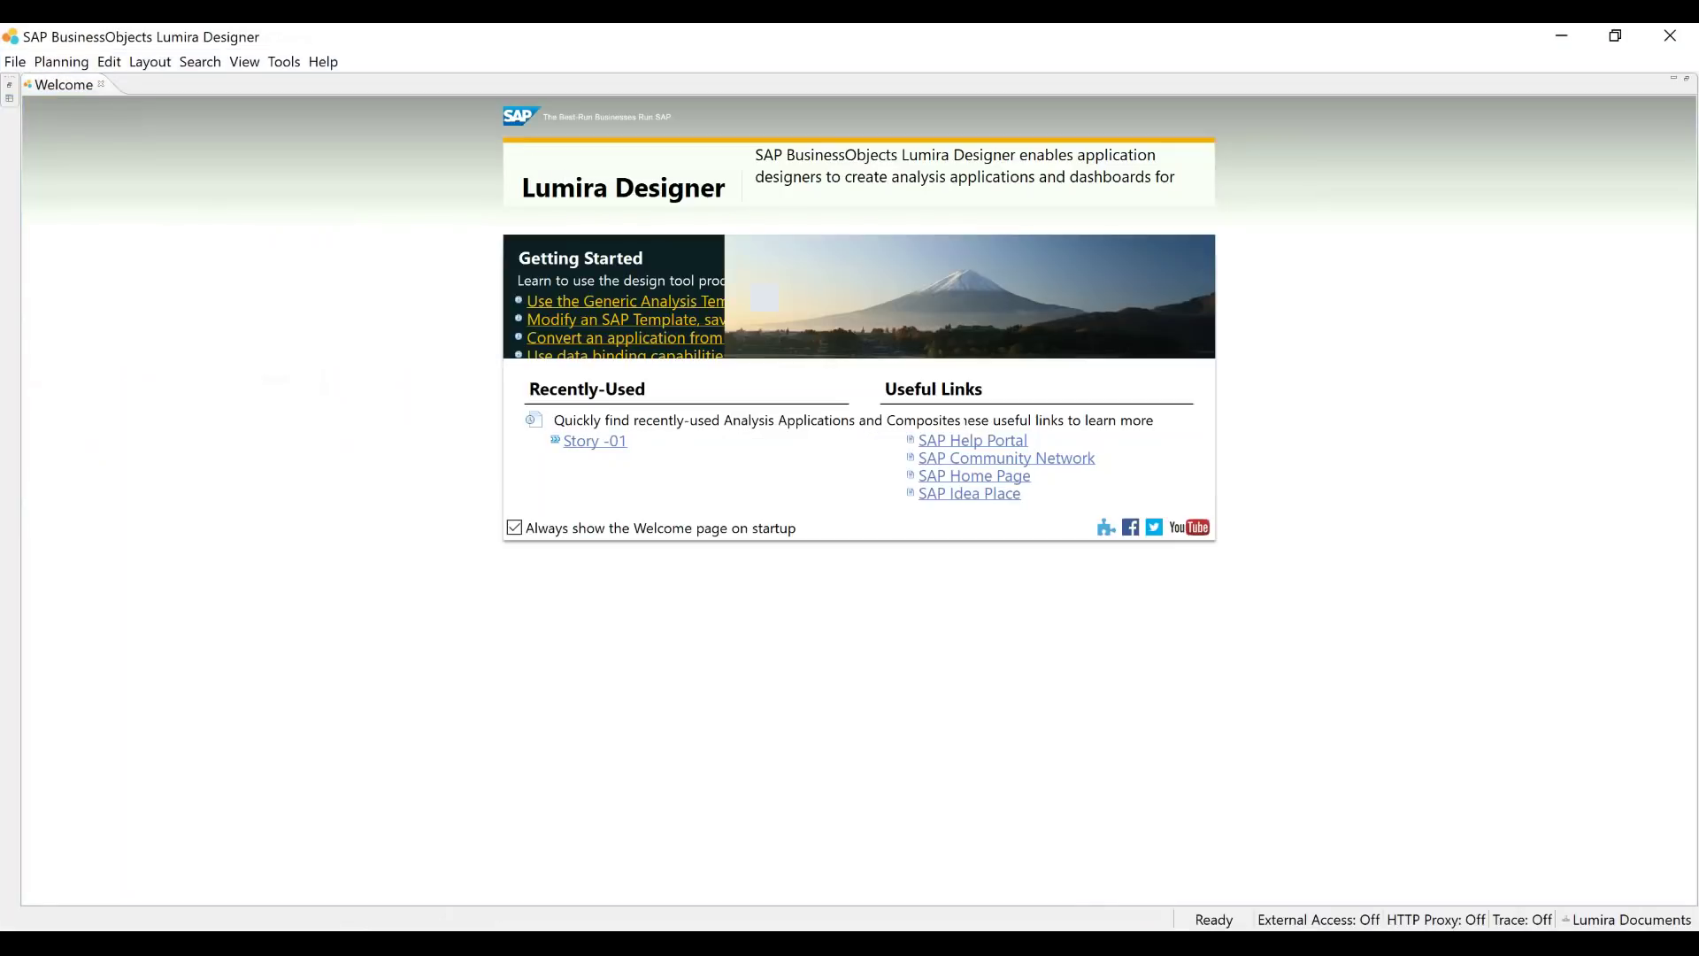
{"action": "left_click", "coordinate": [15, 61]}
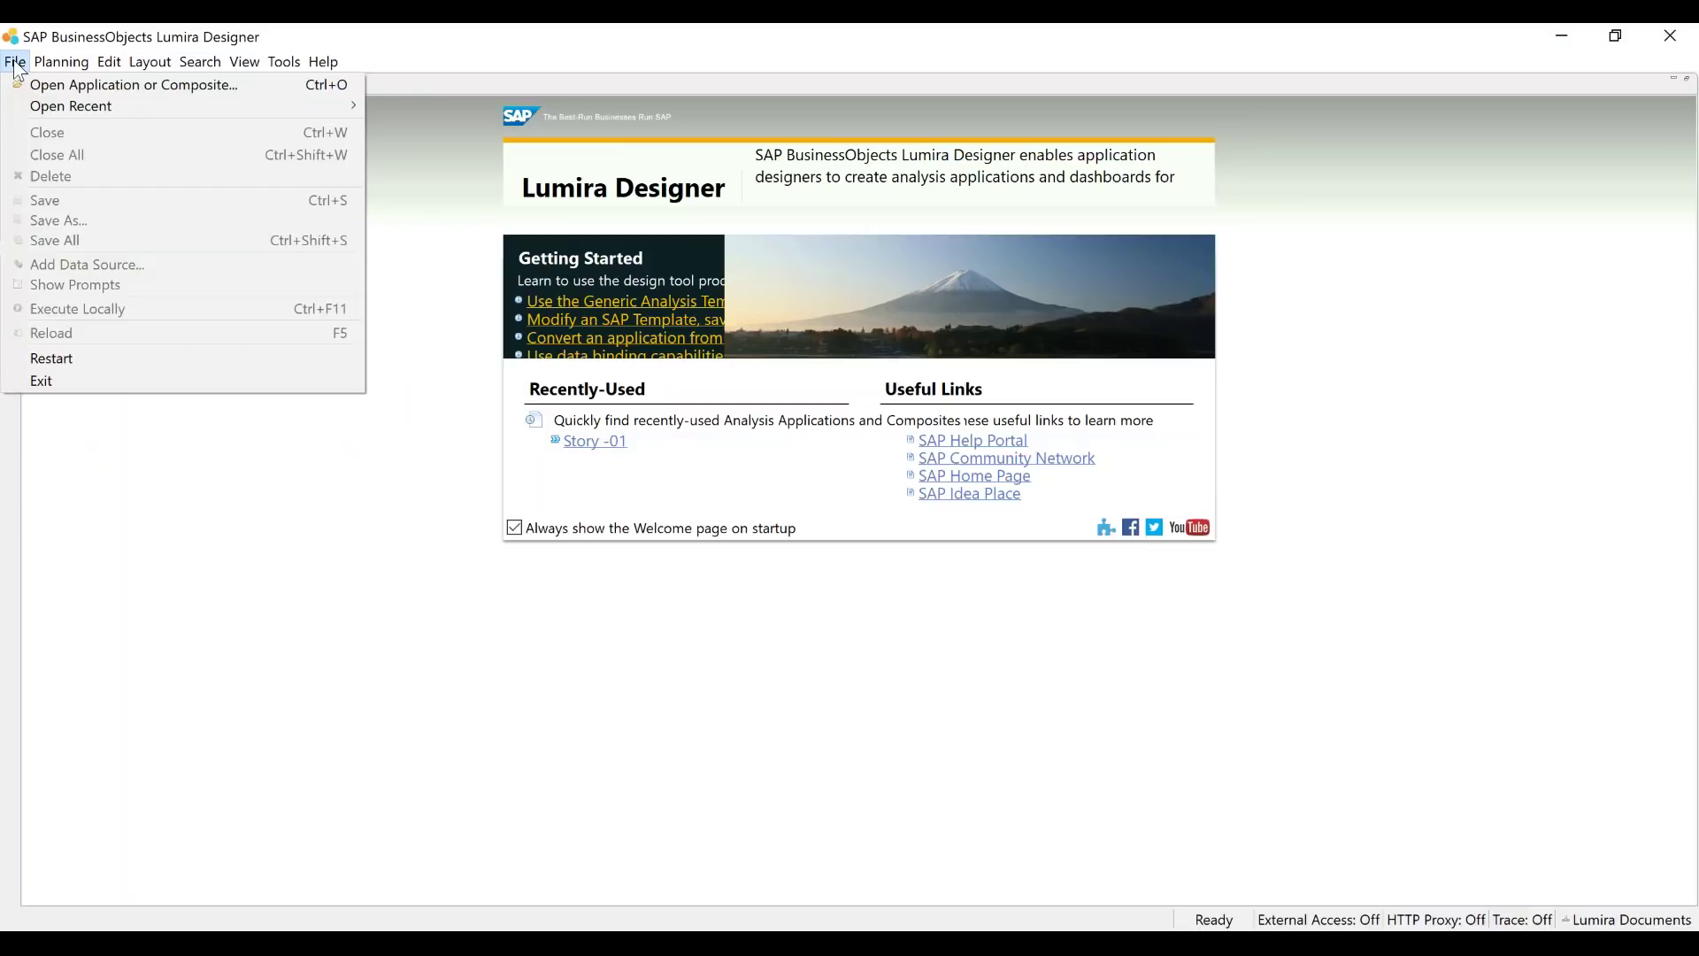
{"action": "mouse_move", "coordinate": [61, 61]}
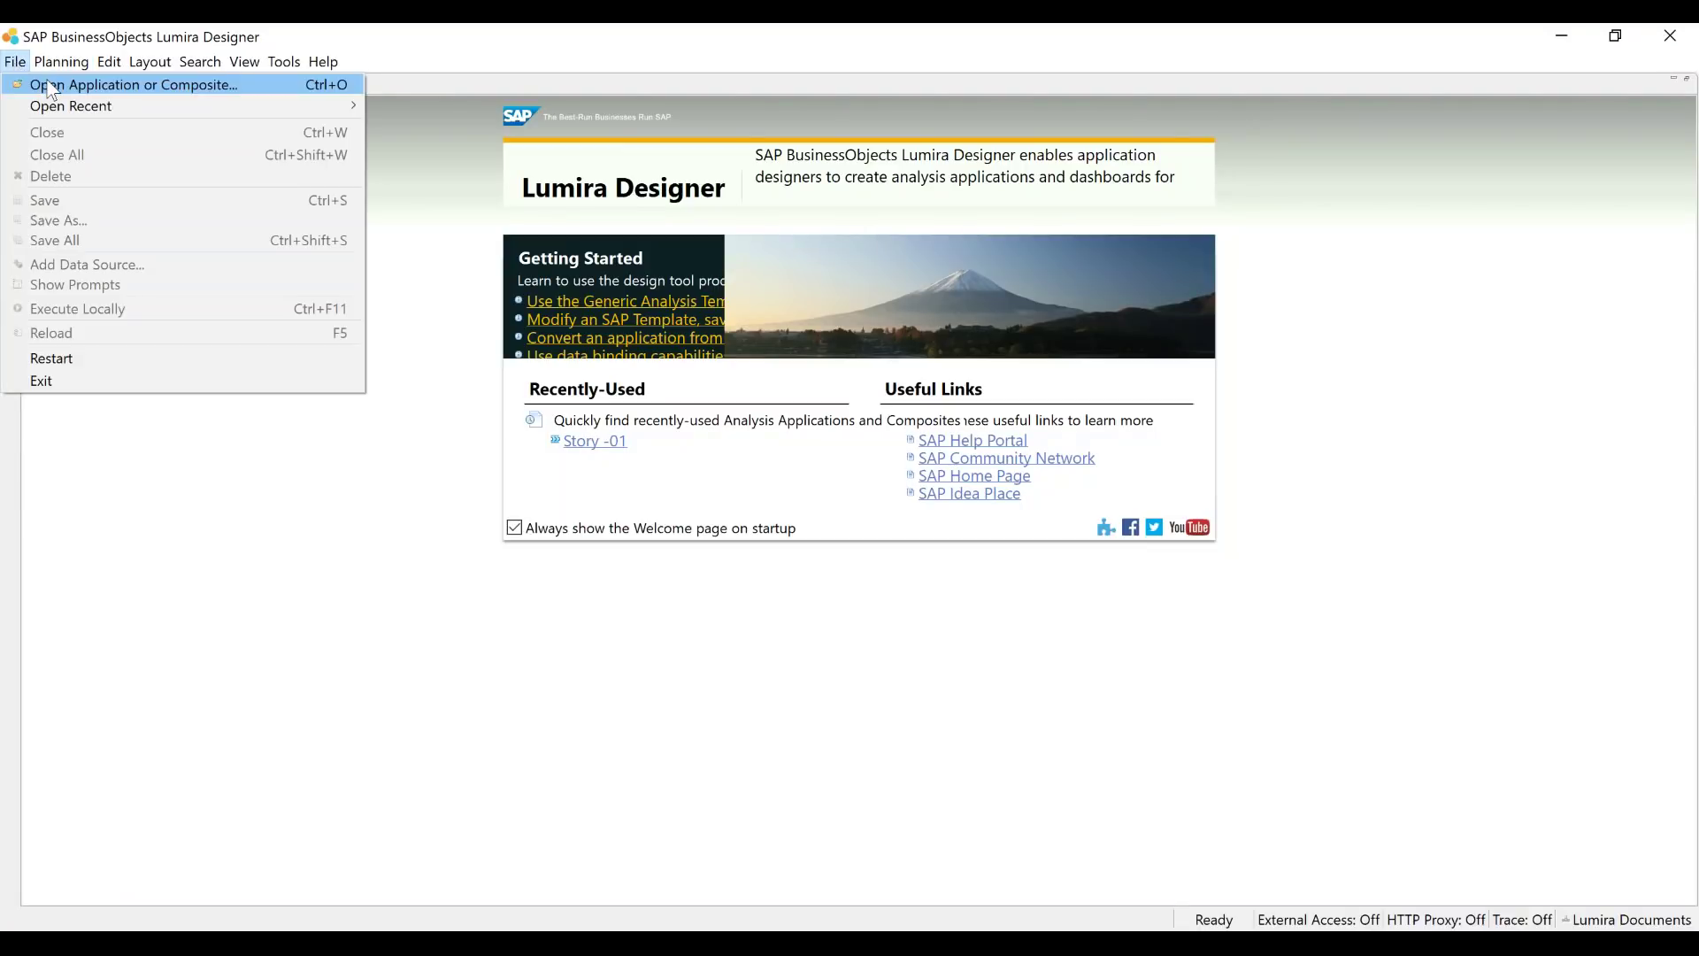
{"action": "left_click", "coordinate": [51, 84]}
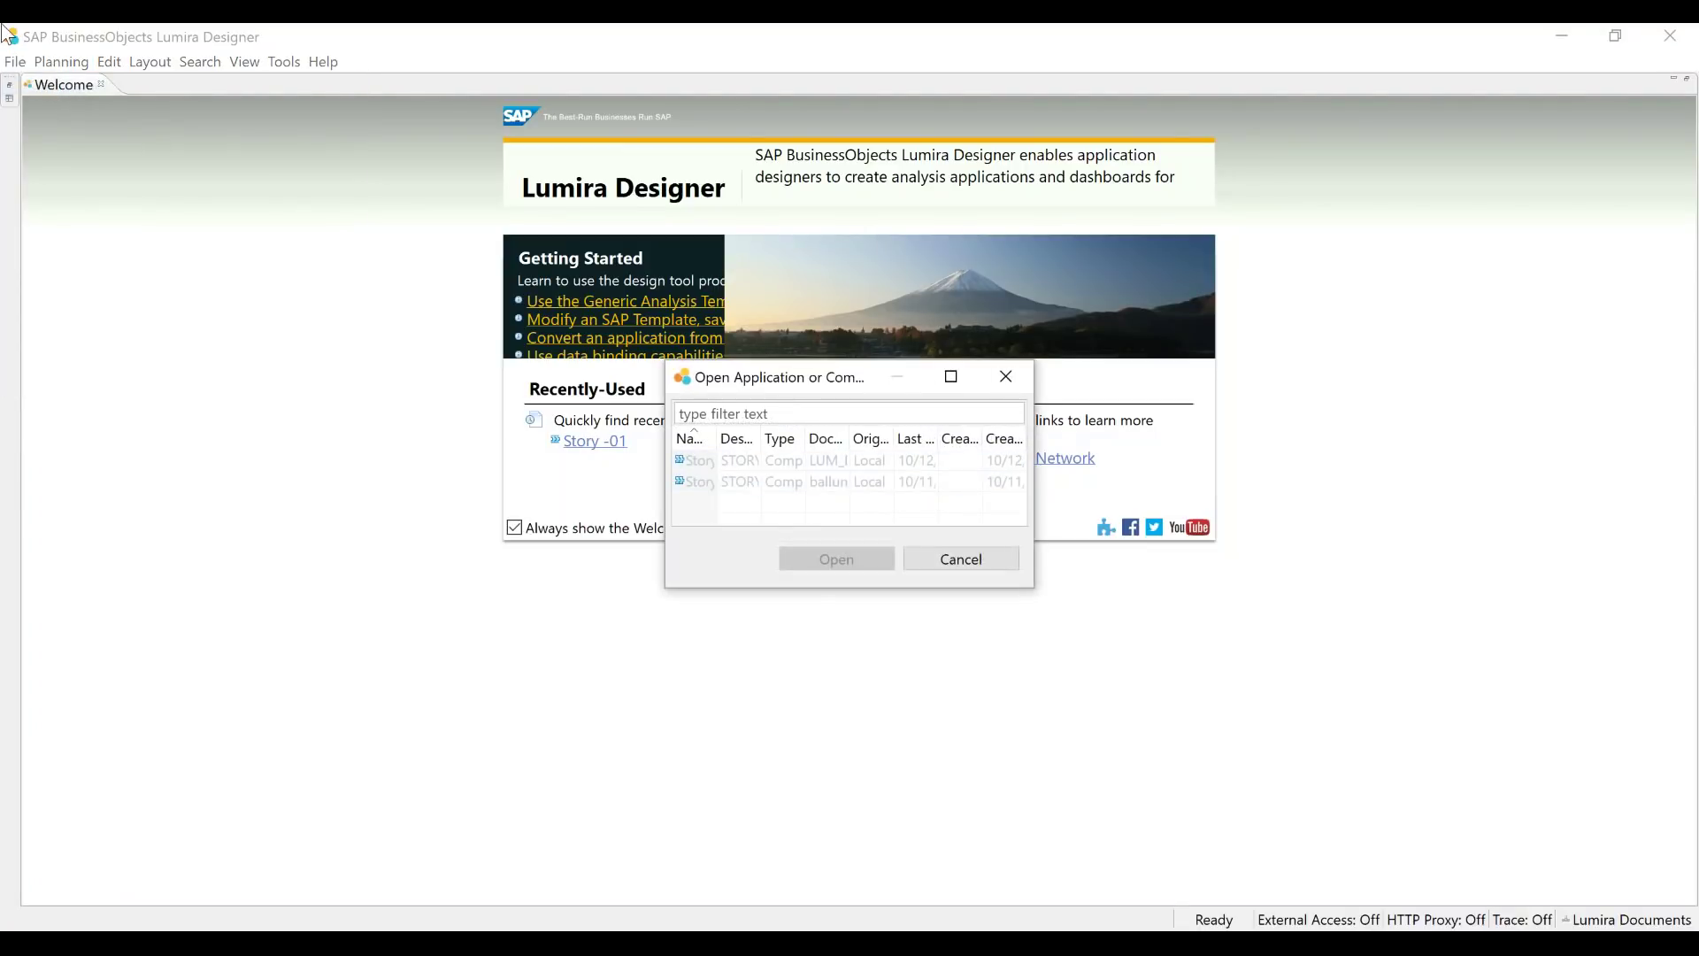
{"action": "left_click", "coordinate": [960, 559]}
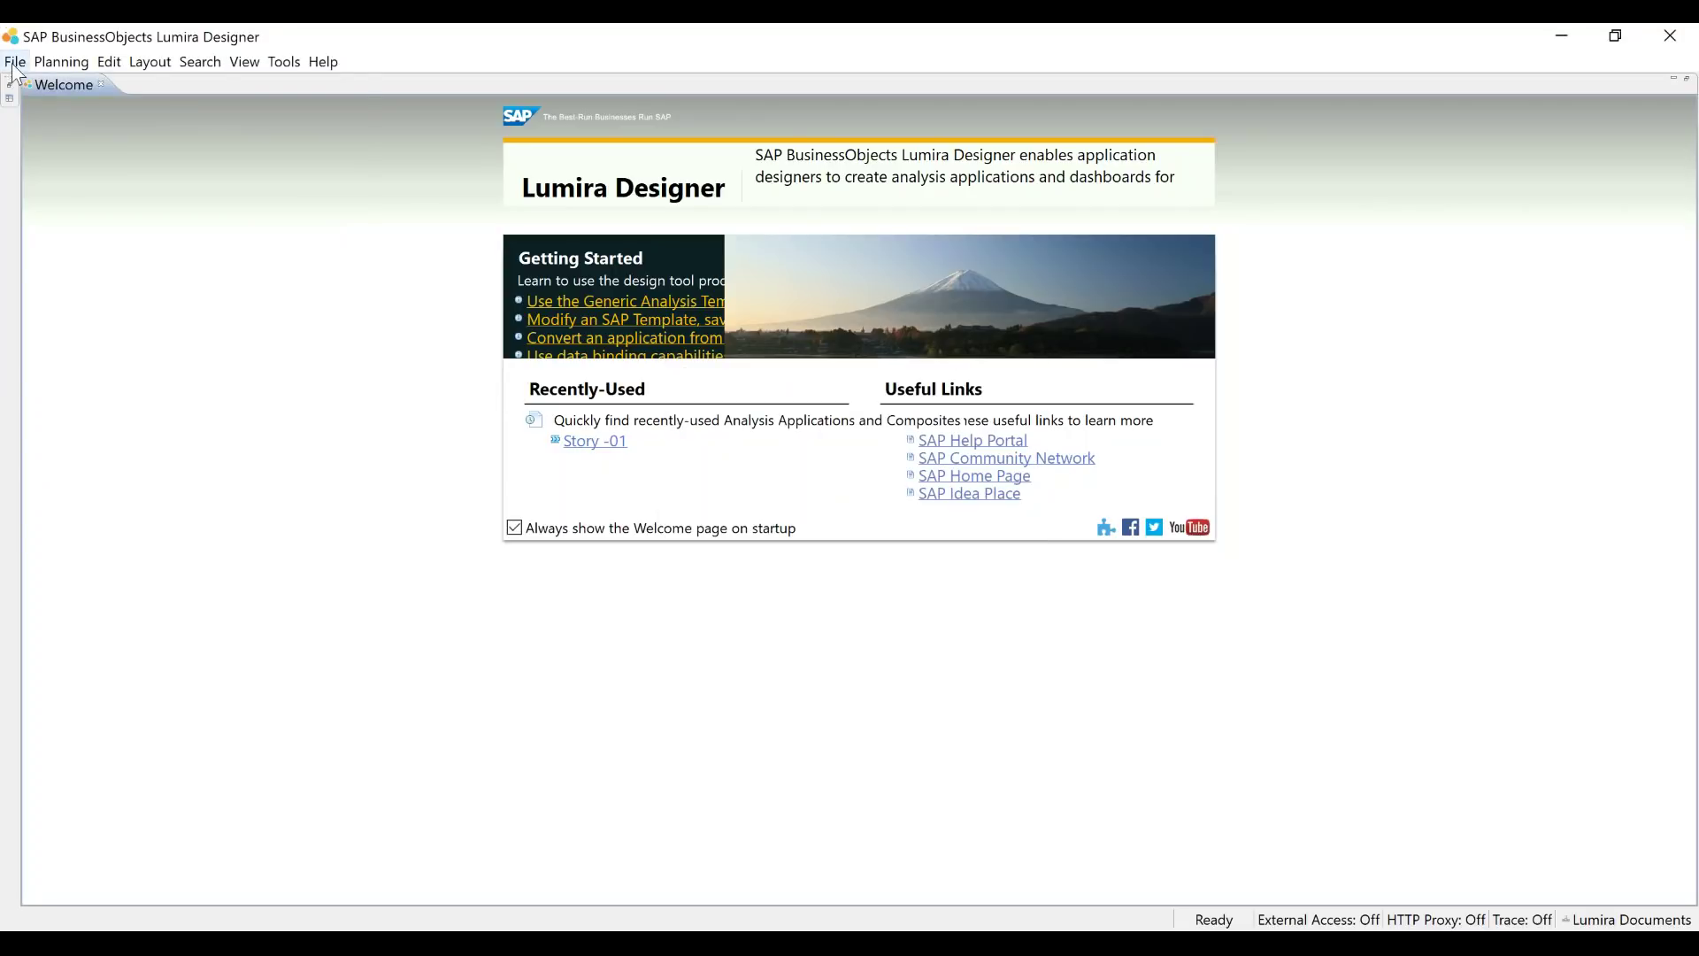
Open the Story -01 composite belonging to the local LUM_DEMO document in Lumira Designer
{"action": "left_click", "coordinate": [16, 63]}
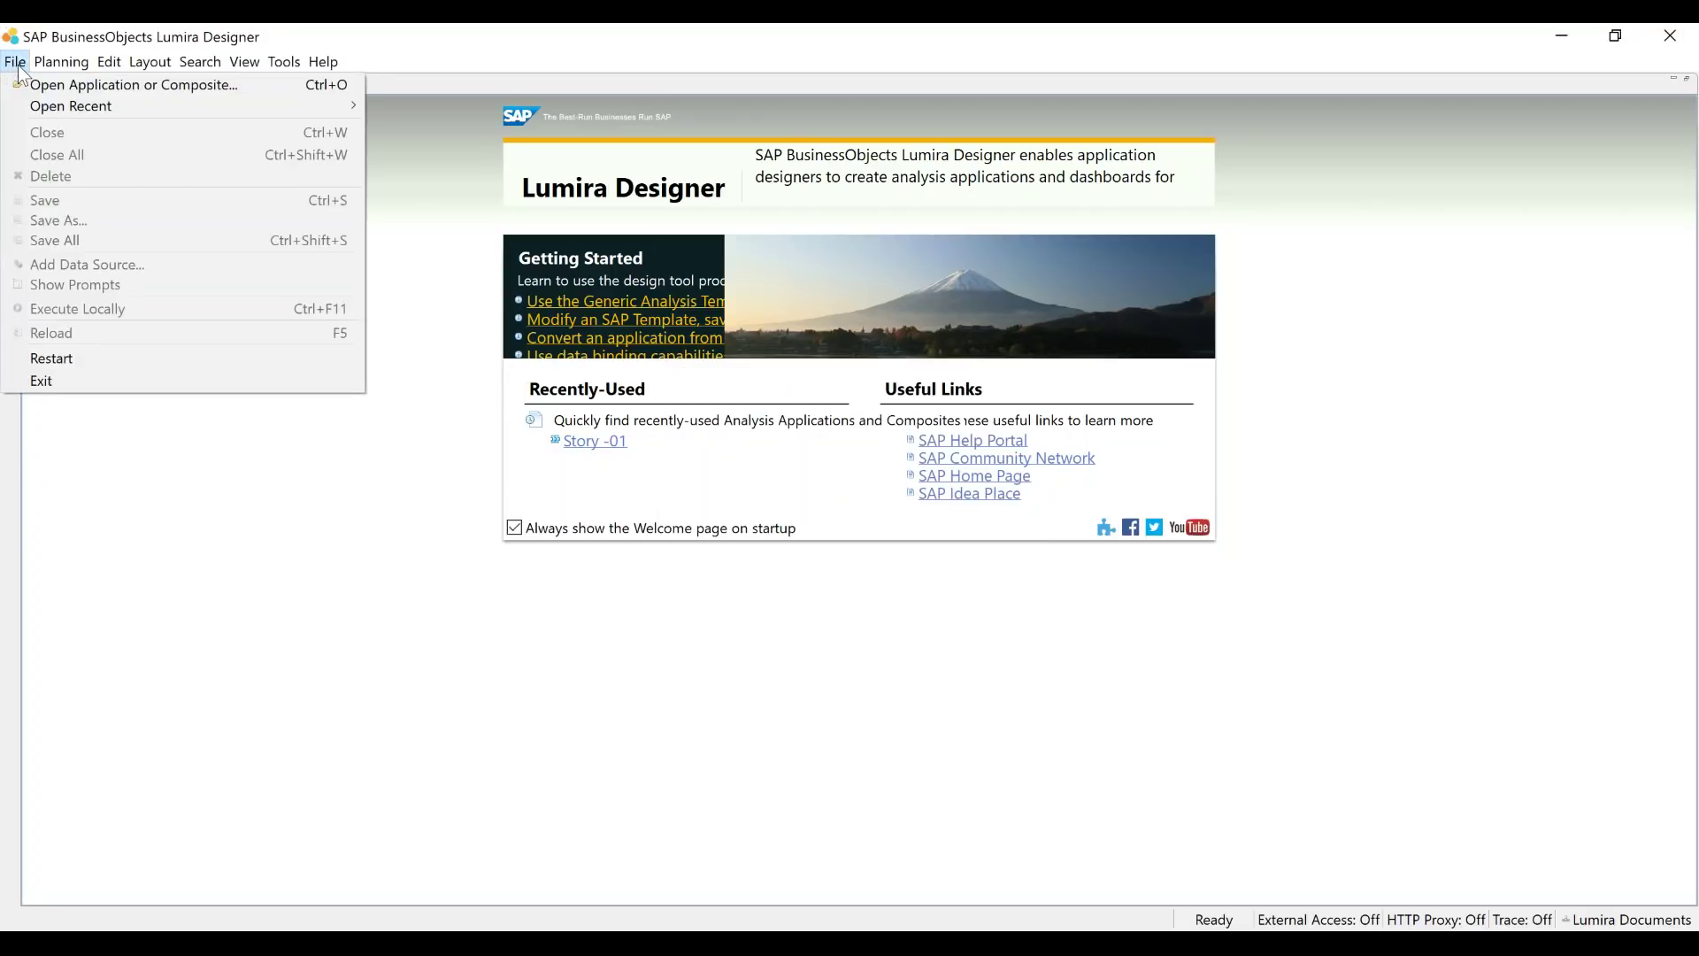
{"action": "left_click", "coordinate": [57, 89]}
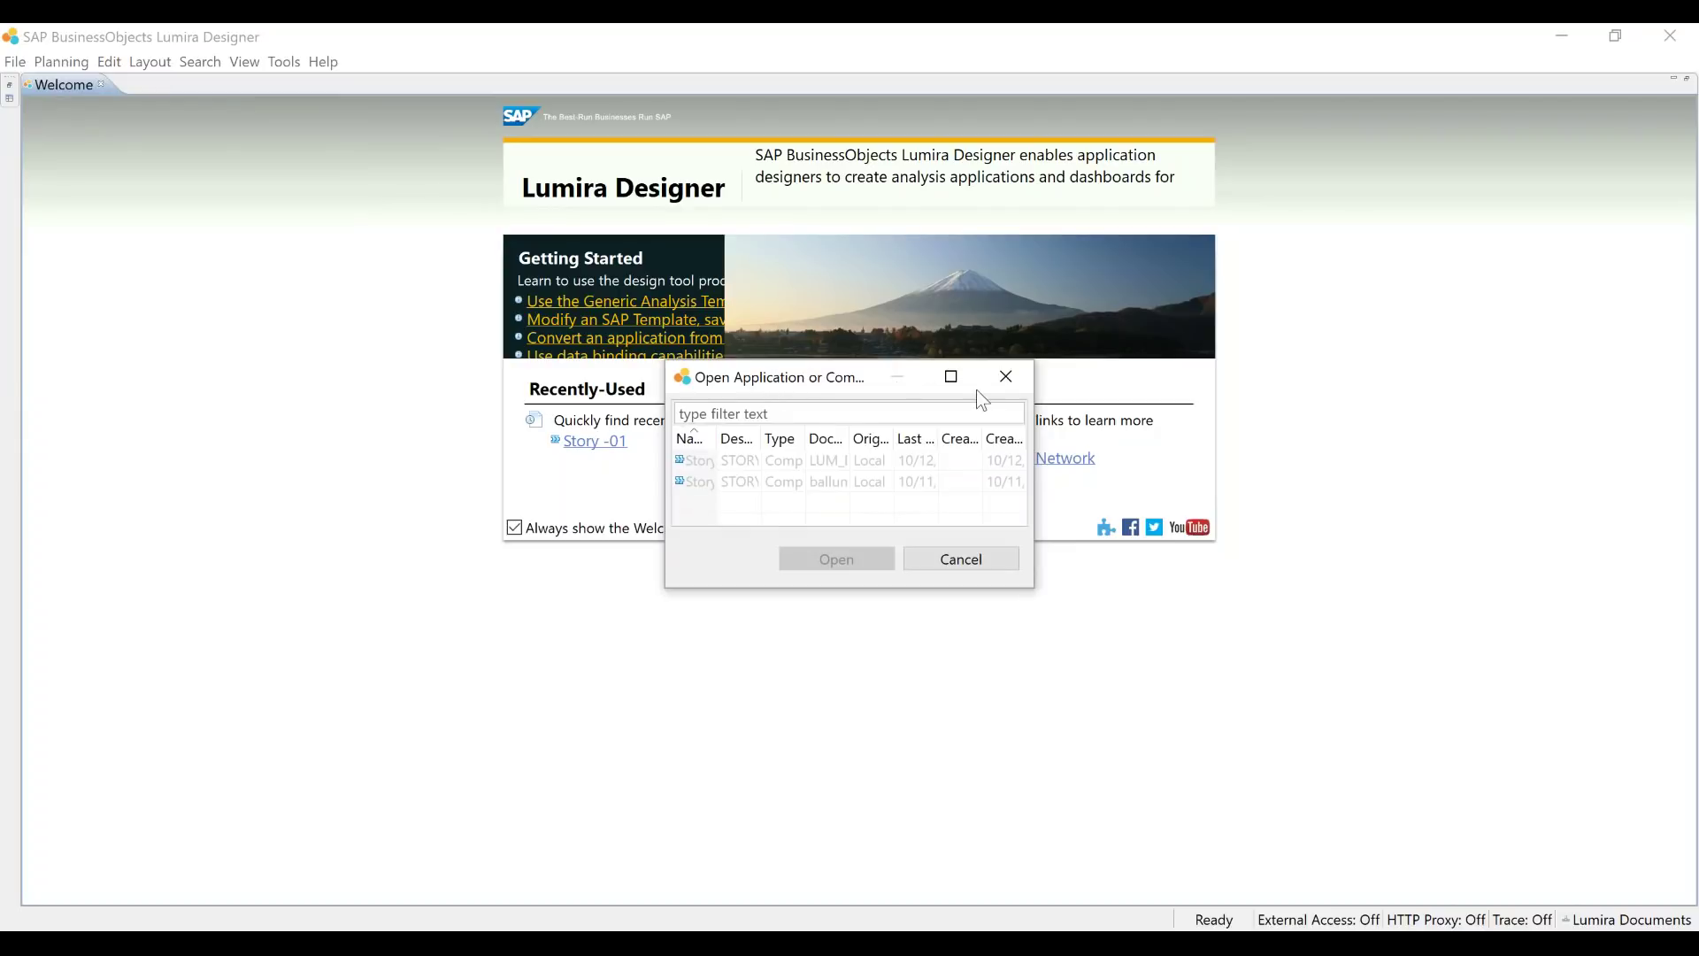
{"action": "left_click", "coordinate": [951, 376]}
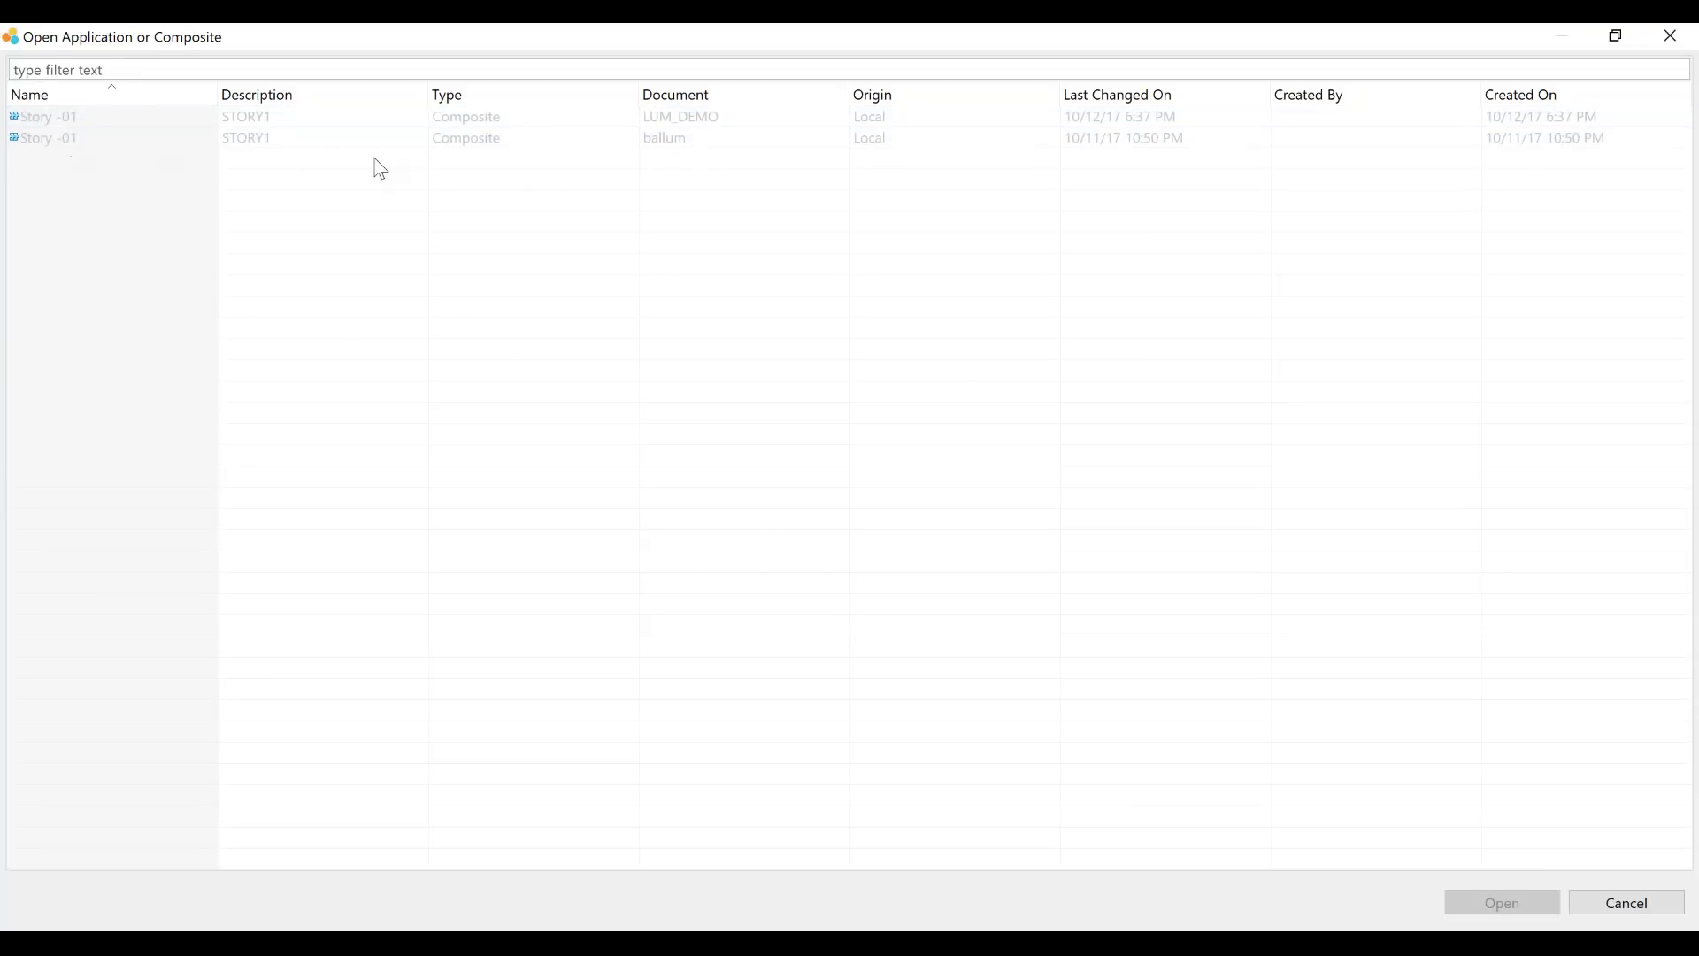
{"action": "left_click", "coordinate": [678, 122]}
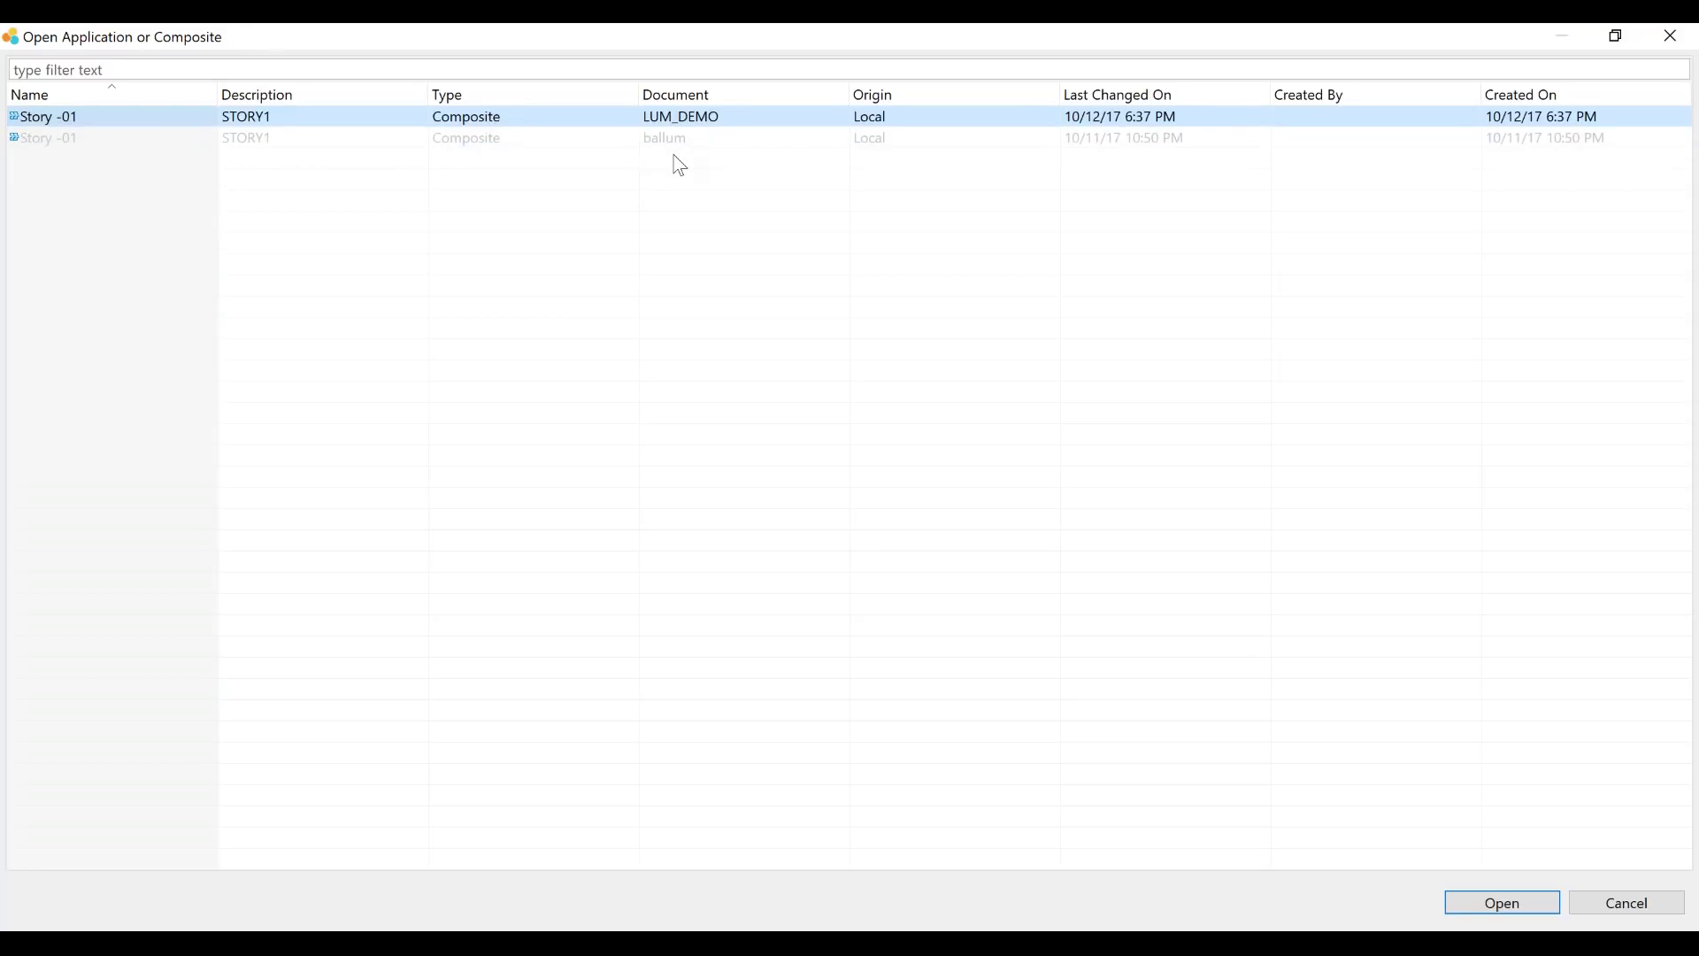
{"action": "key", "text": "Return"}
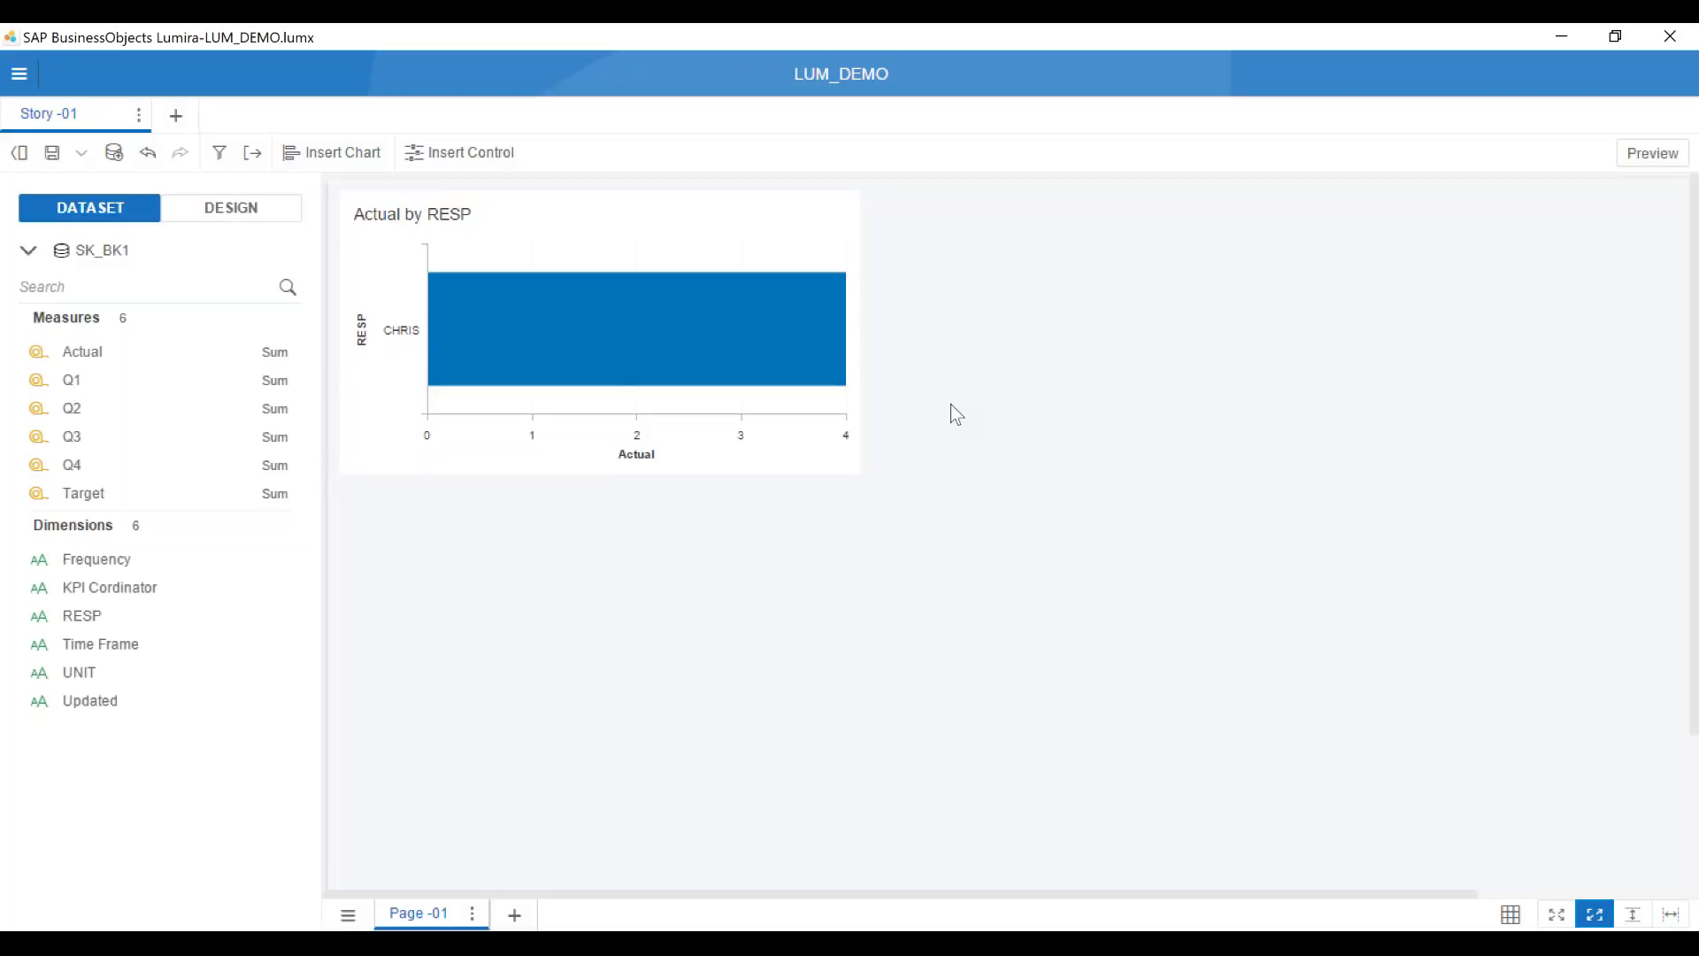
{"action": "key", "text": "alt+Tab"}
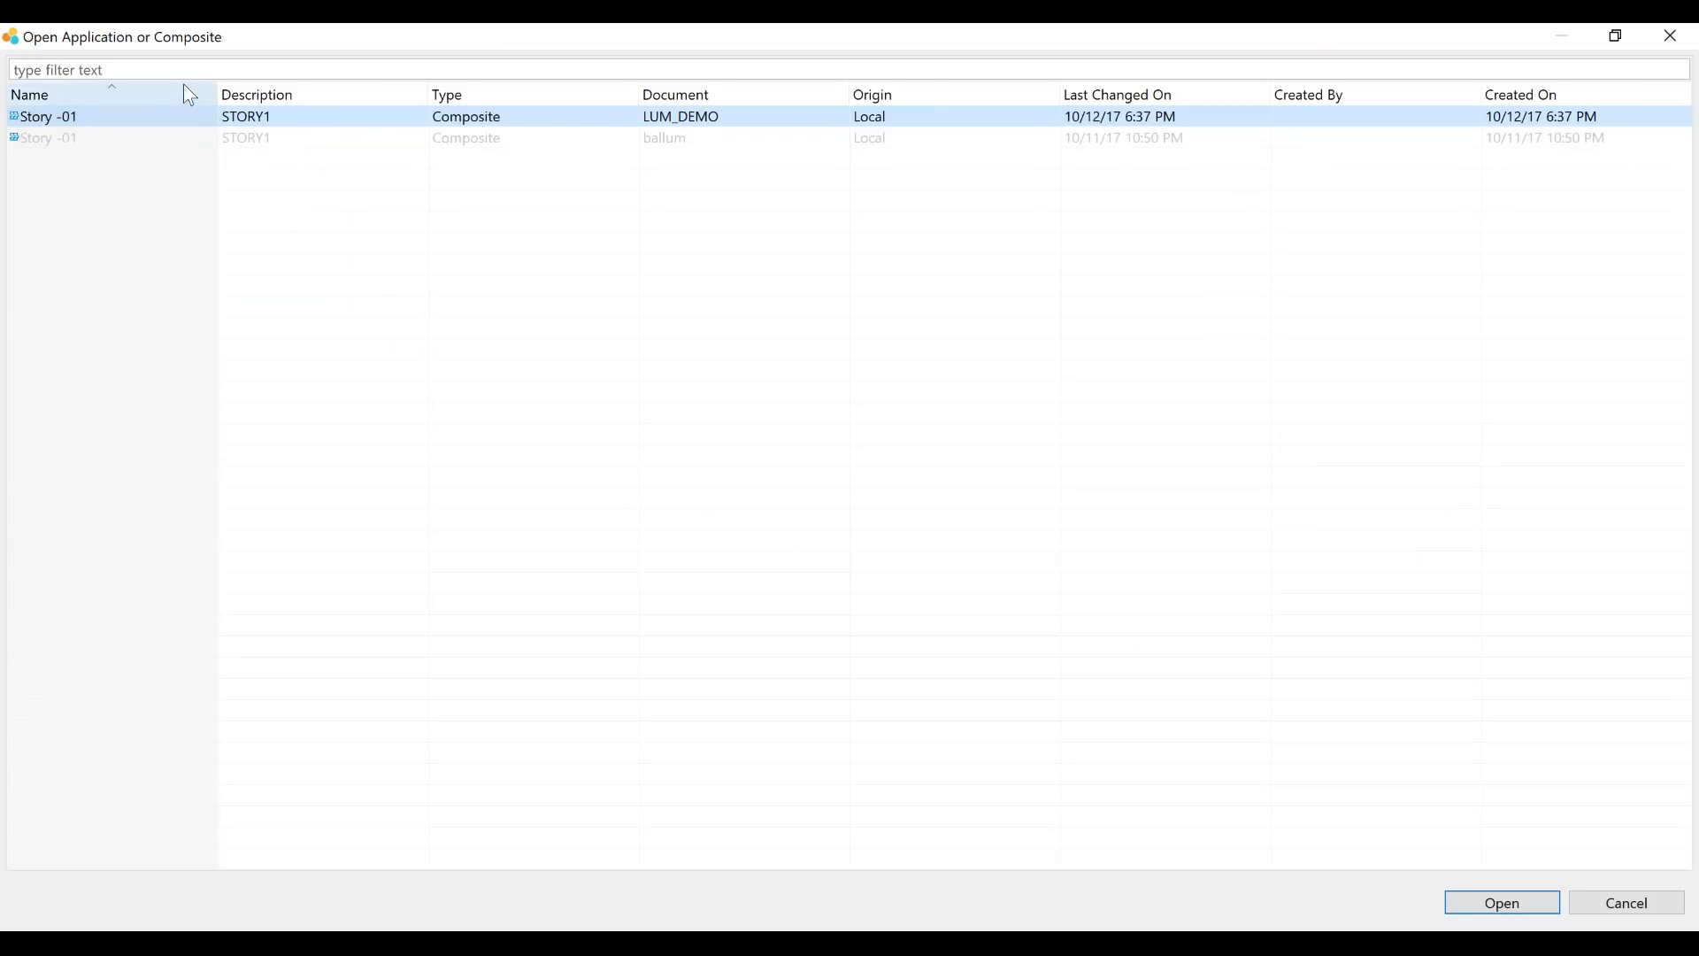
{"action": "left_click_drag", "start_coordinate": [531, 38], "coordinate": [308, 85]}
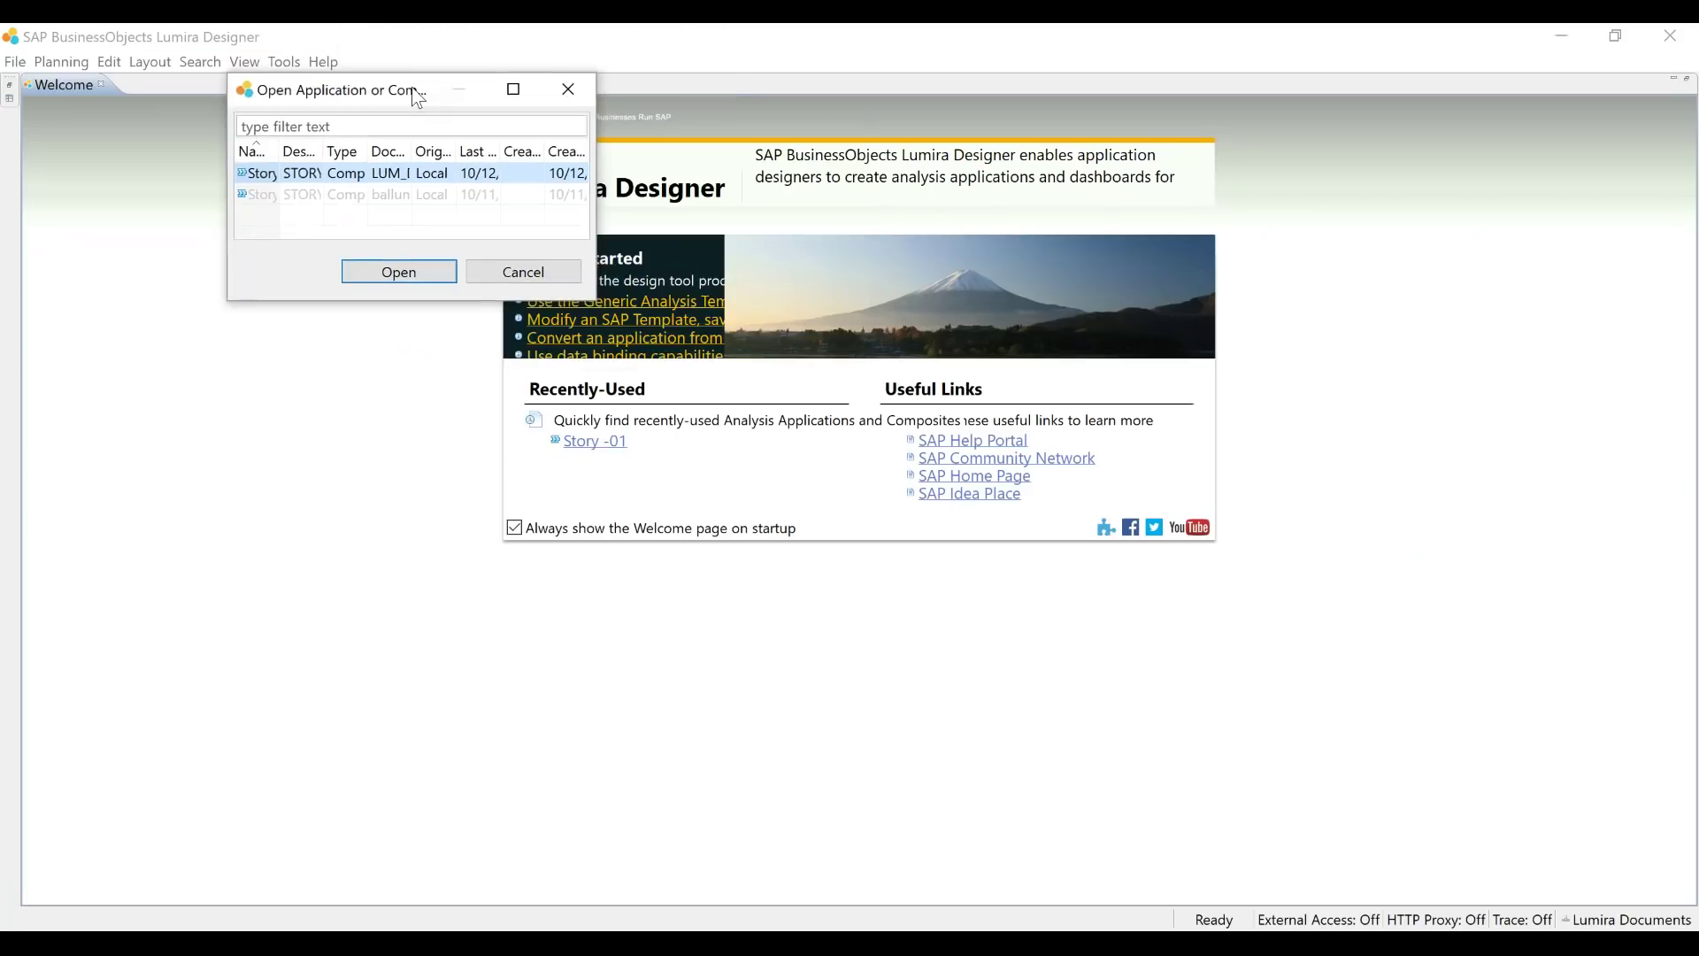
{"action": "left_click", "coordinate": [514, 91]}
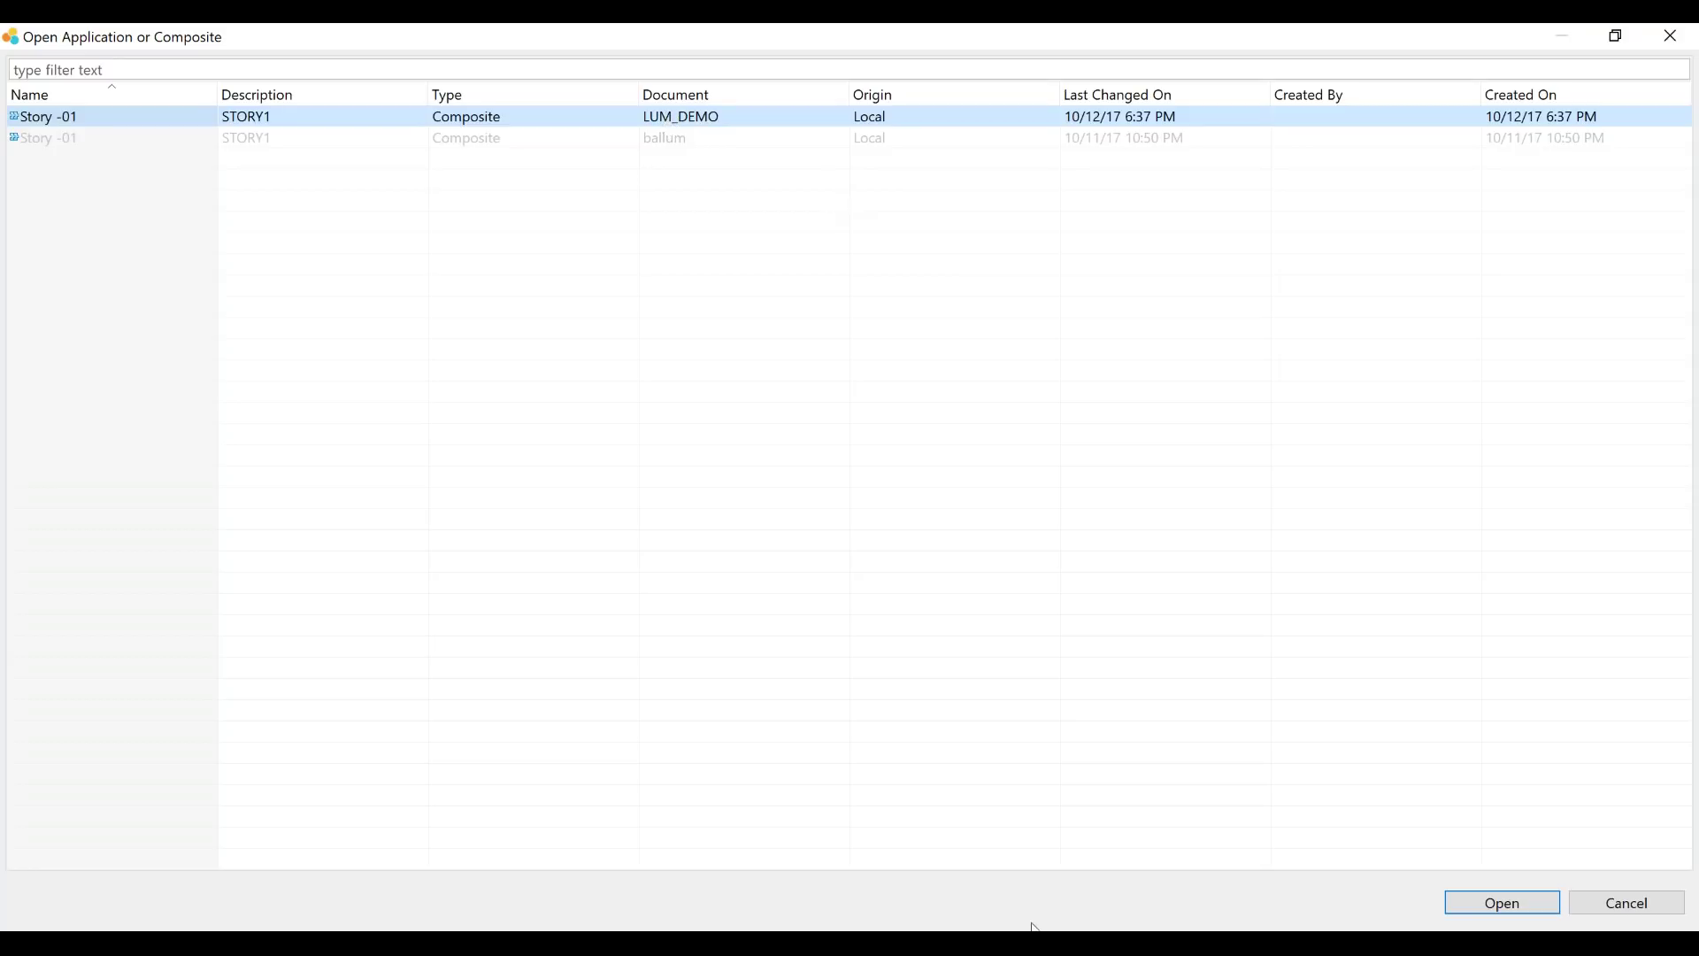
{"action": "key", "text": "Return"}
{"action": "left_click", "coordinate": [1504, 904]}
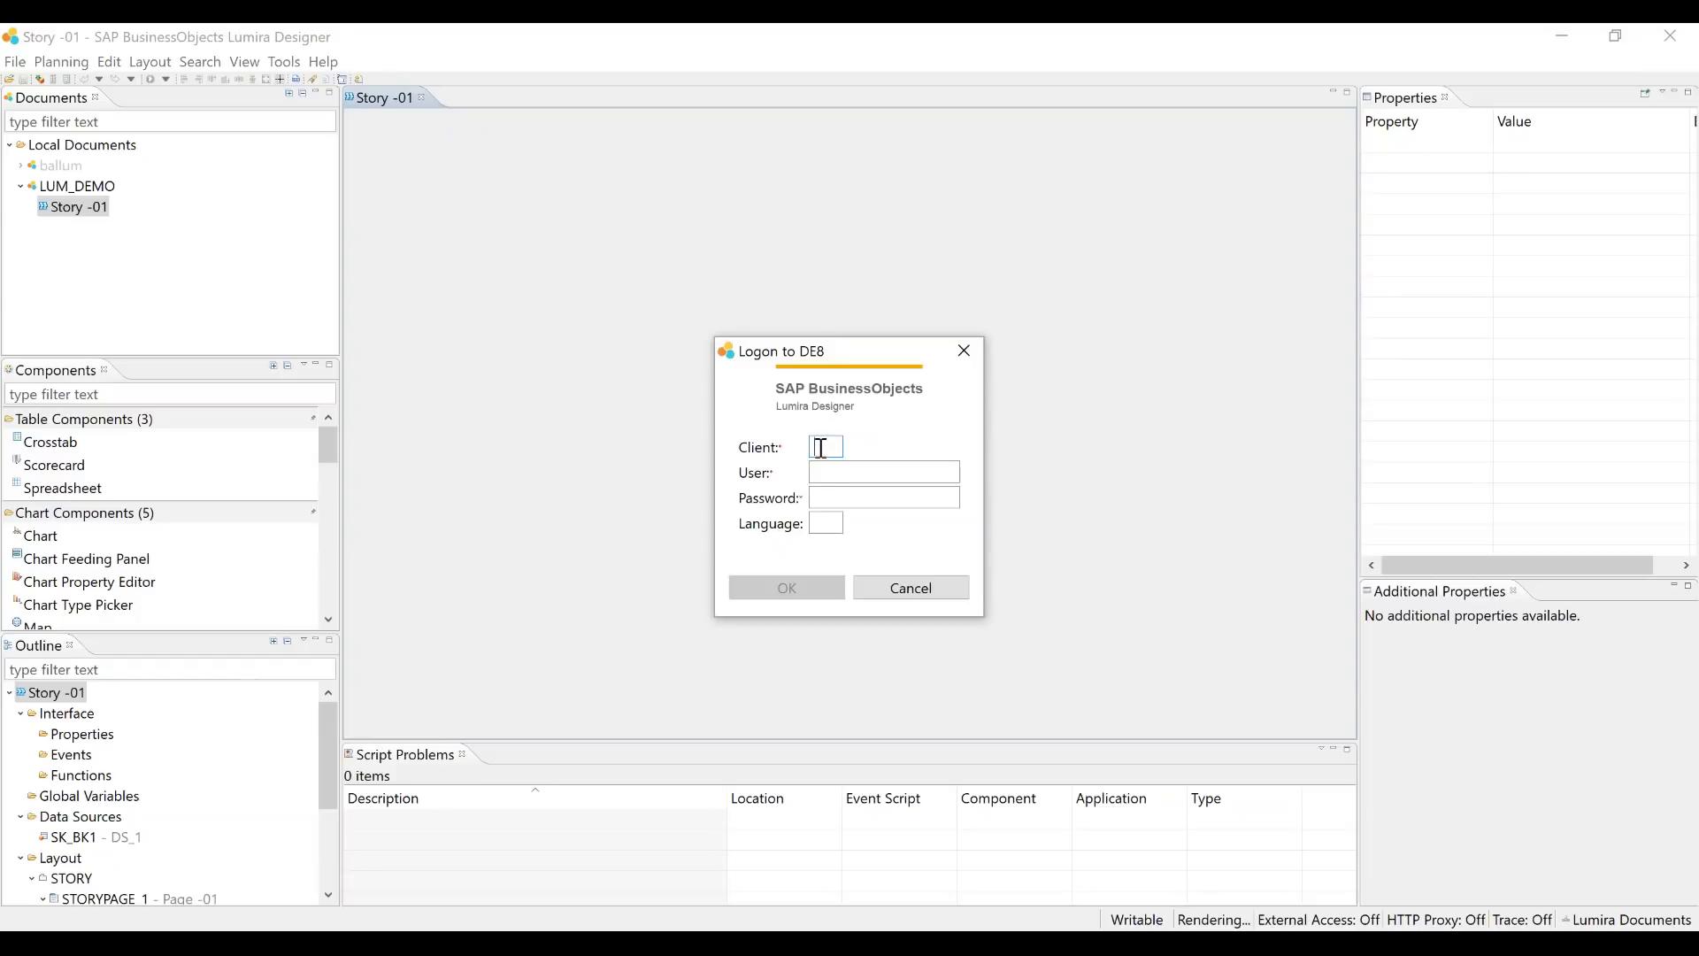
Enter client 100 and the account's user name for the DE8 logon
{"action": "type", "text": "100"}
{"action": "key", "text": "Tab"}
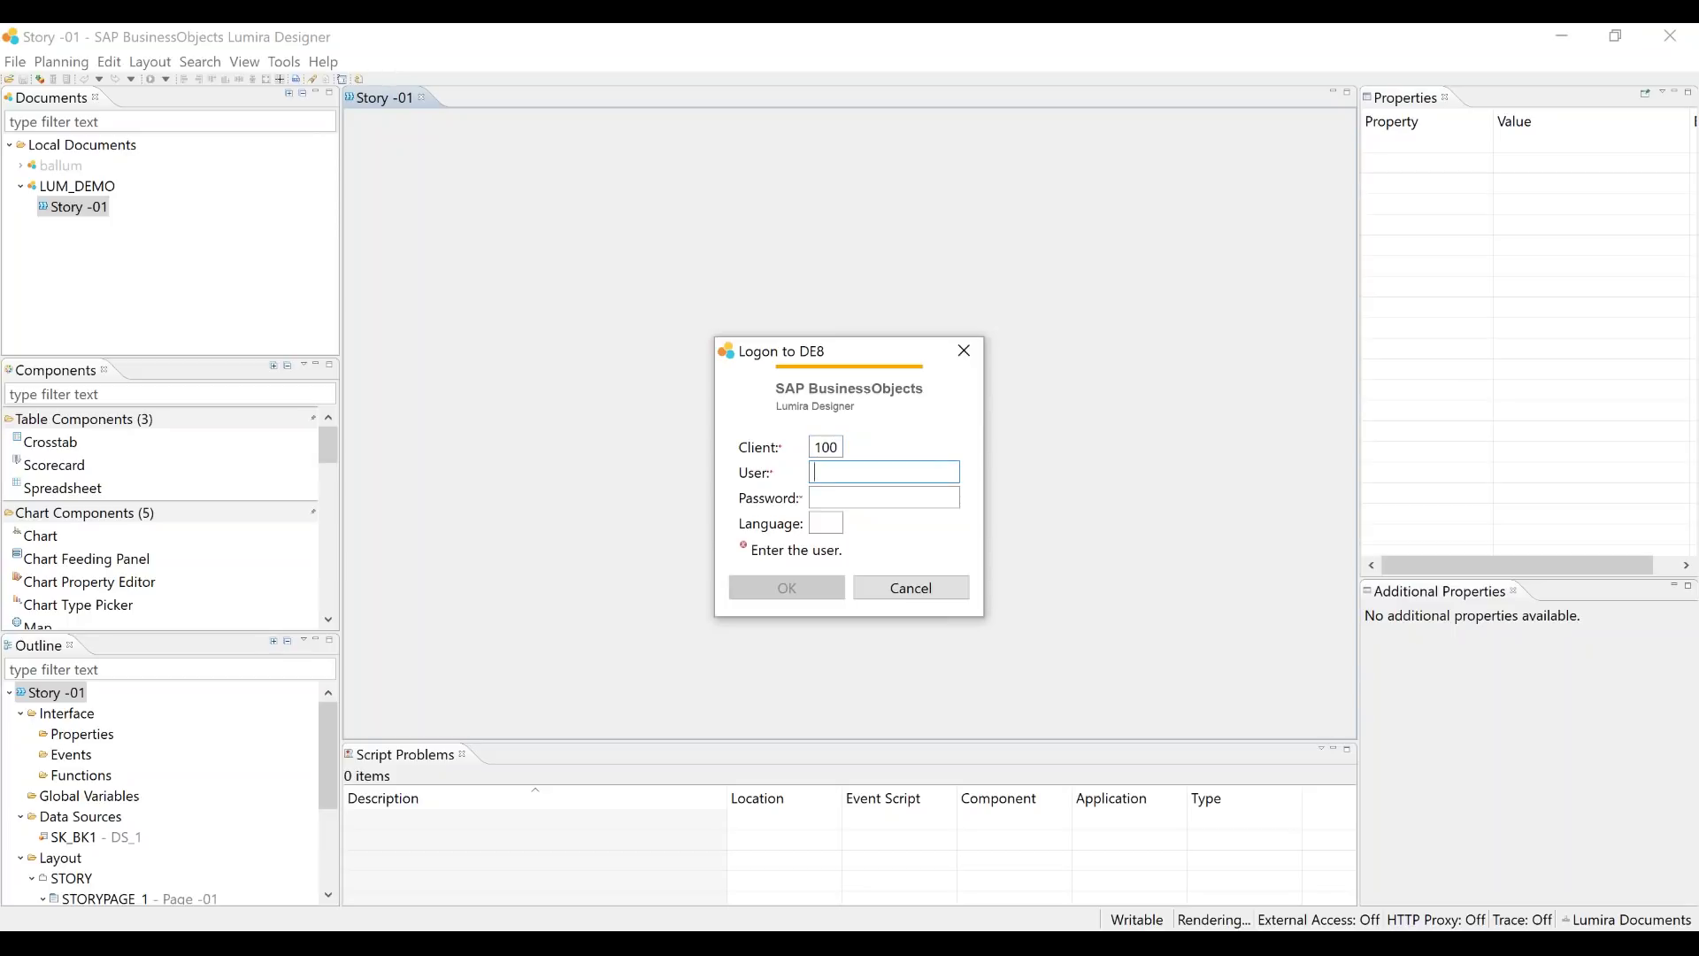
{"action": "type", "text": "C?LA"}
{"action": "key", "text": "BackSpace"}
{"action": "key", "text": "BackSpace"}
{"action": "key", "text": "BackSpace"}
{"action": "type", "text": "_LA"}
Enter the account password and log on to DE8 to load the story
{"action": "left_click", "coordinate": [834, 496]}
{"action": "type", "text": "***"}
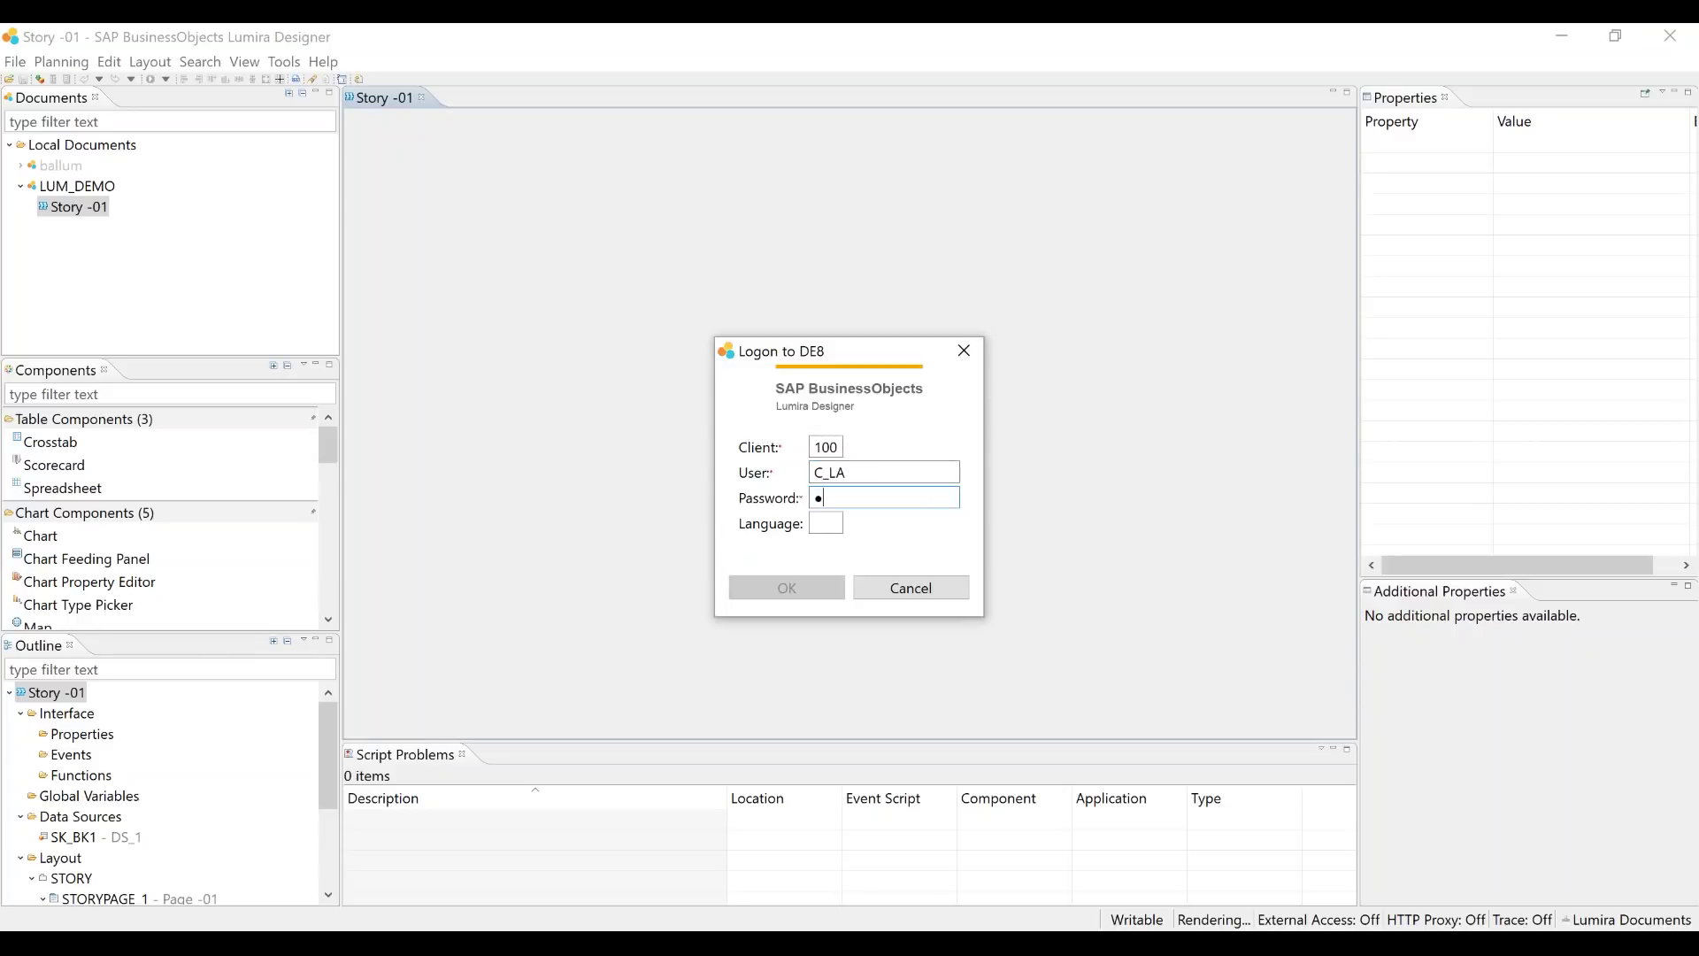
{"action": "type", "text": "******"}
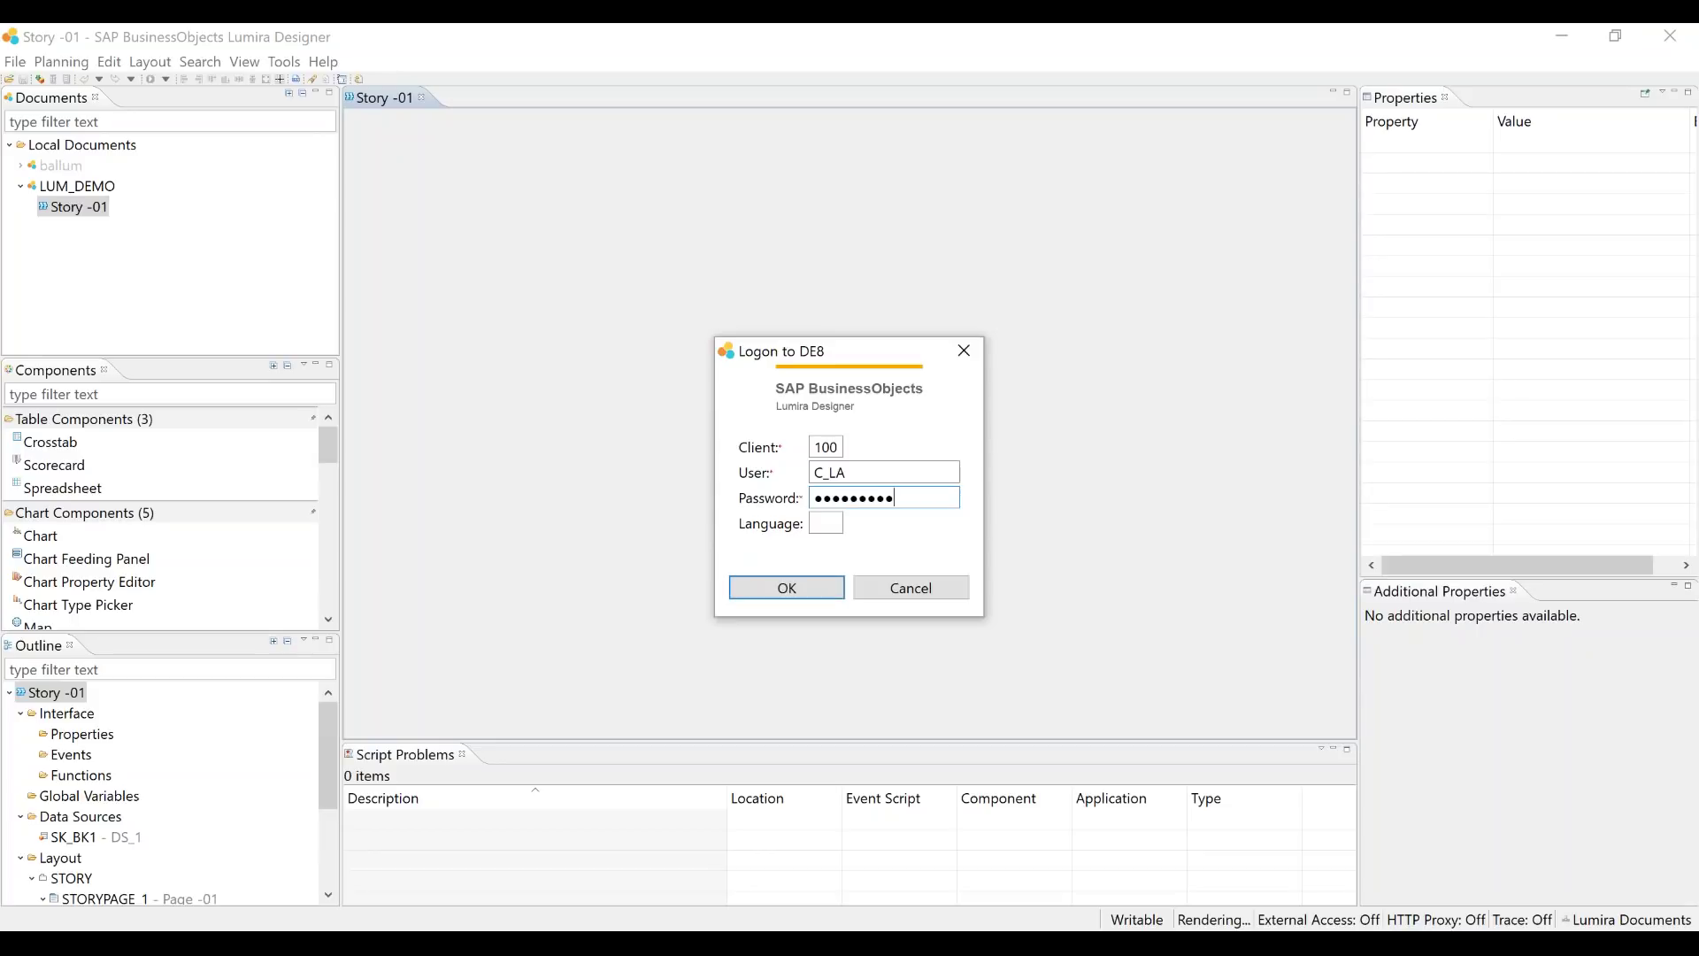
{"action": "key", "text": "Return"}
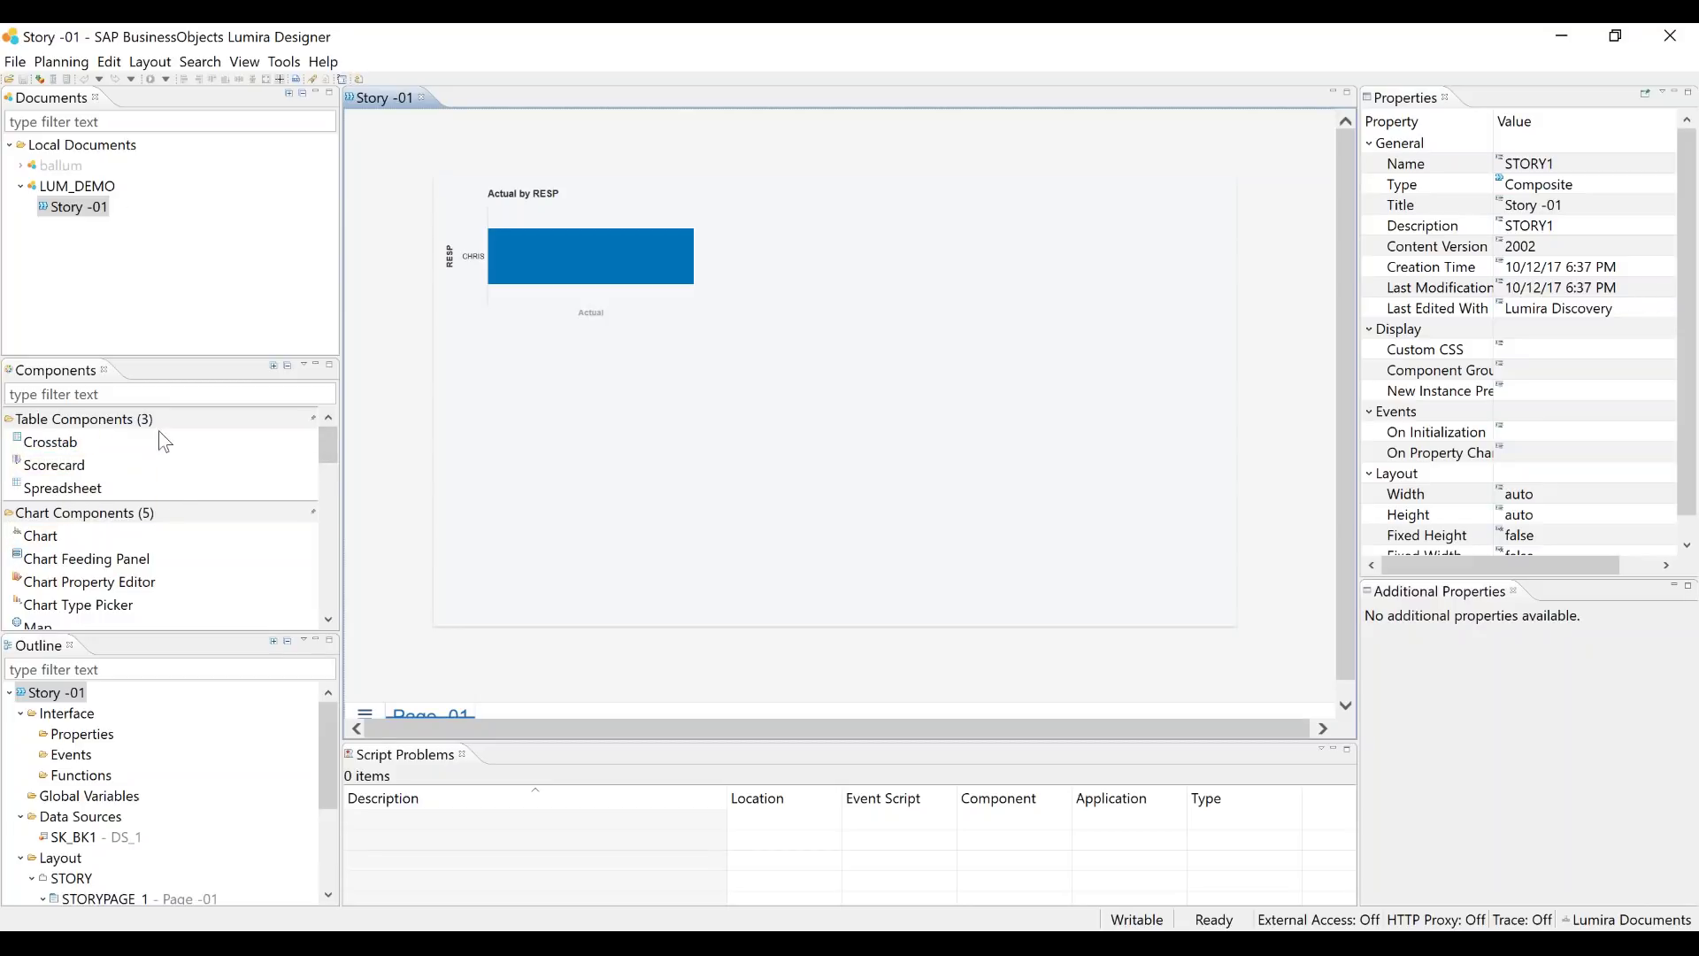
Review Lumira Designer's component groups, from table and chart components through filter, basic and container components to composites
{"action": "scroll", "coordinate": [242, 600], "scroll_direction": "down", "scroll_amount": 3}
{"action": "scroll", "coordinate": [107, 544], "scroll_direction": "up", "scroll_amount": 3}
{"action": "left_click", "coordinate": [12, 155]}
{"action": "left_click", "coordinate": [9, 147]}
{"action": "left_click", "coordinate": [11, 147]}
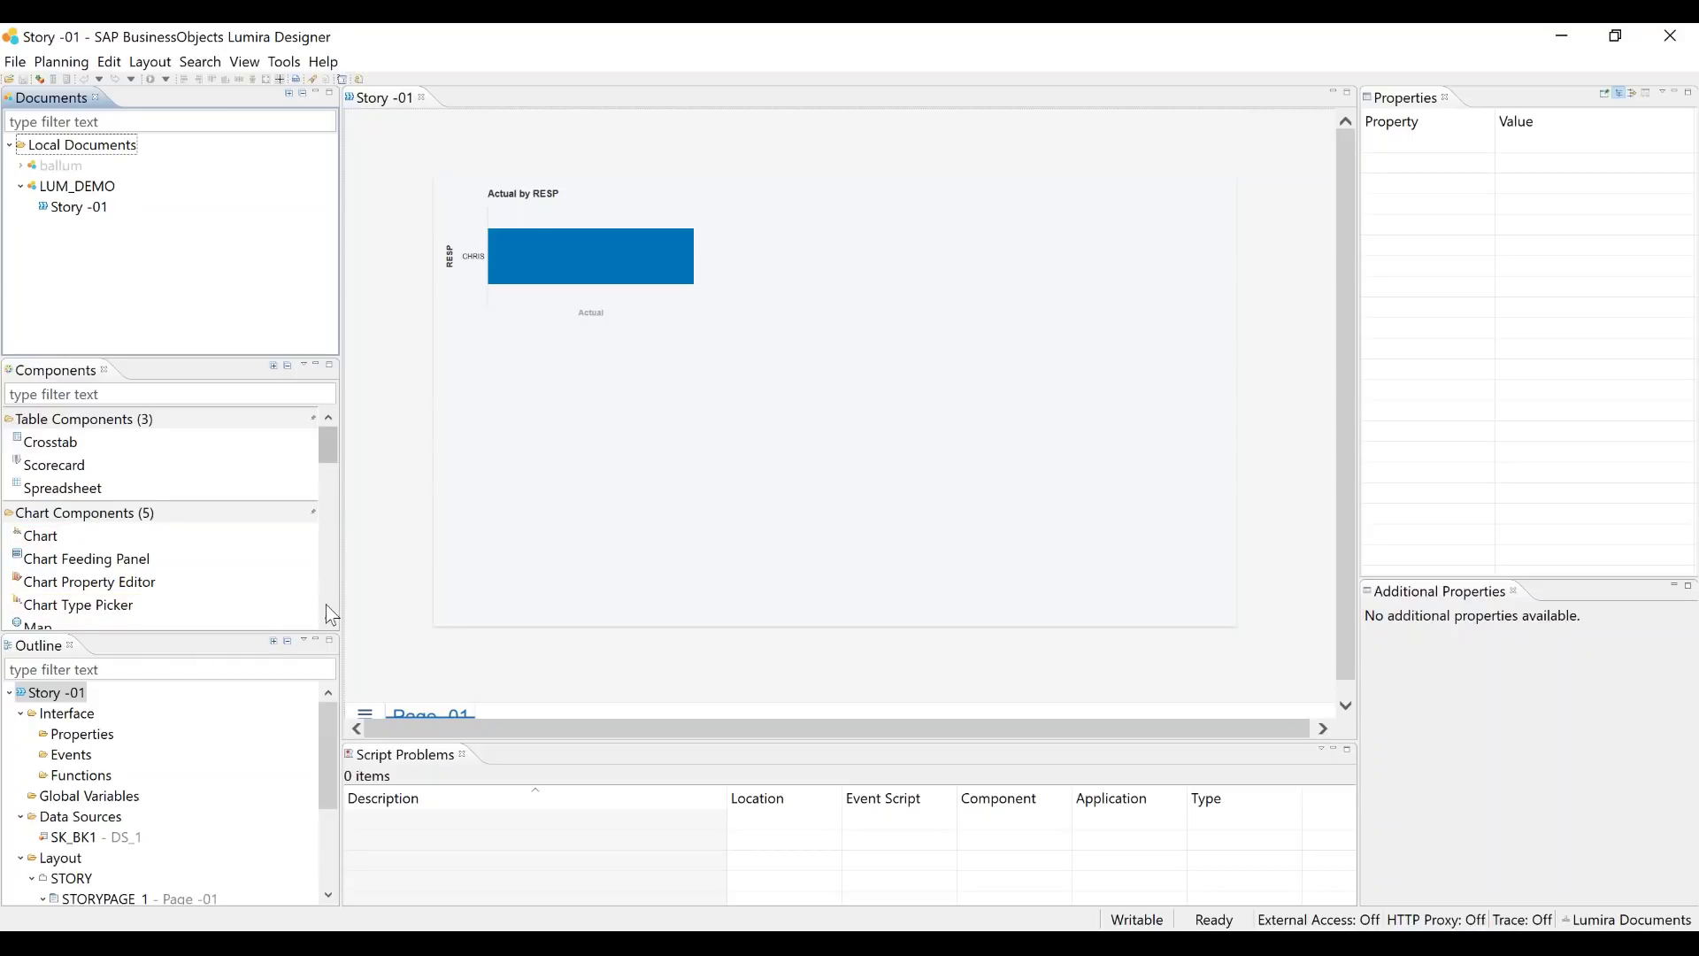
{"action": "scroll", "coordinate": [306, 604], "scroll_direction": "down", "scroll_amount": 3}
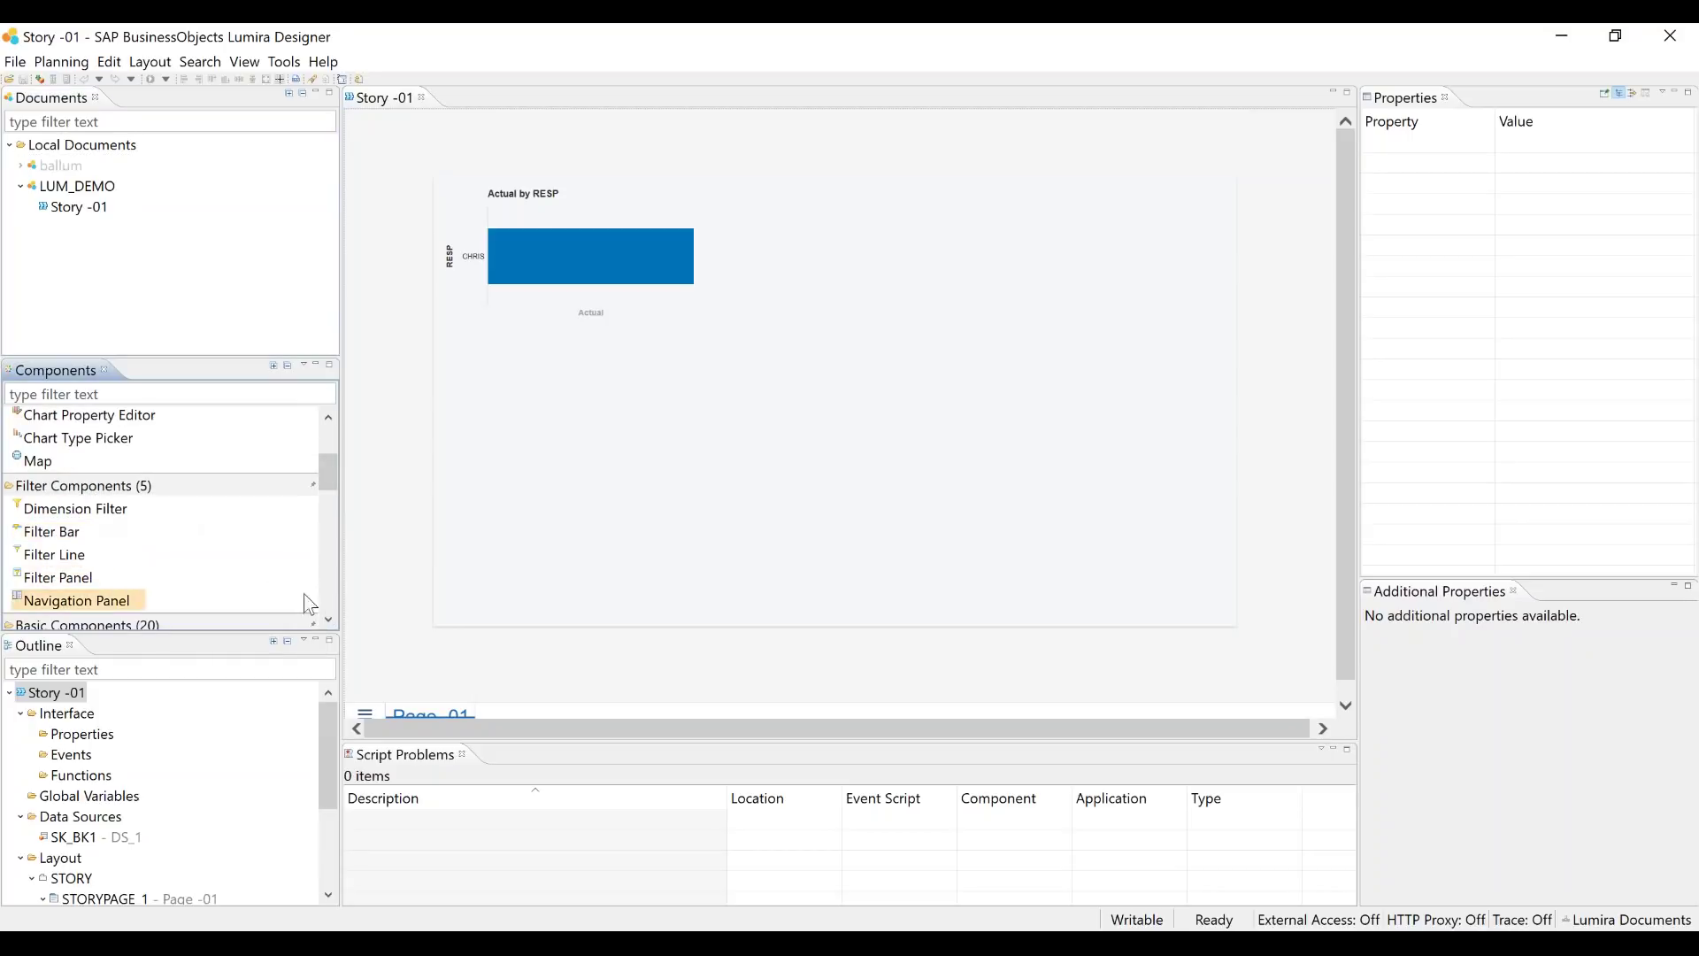
{"action": "scroll", "coordinate": [327, 592], "scroll_direction": "down", "scroll_amount": 3}
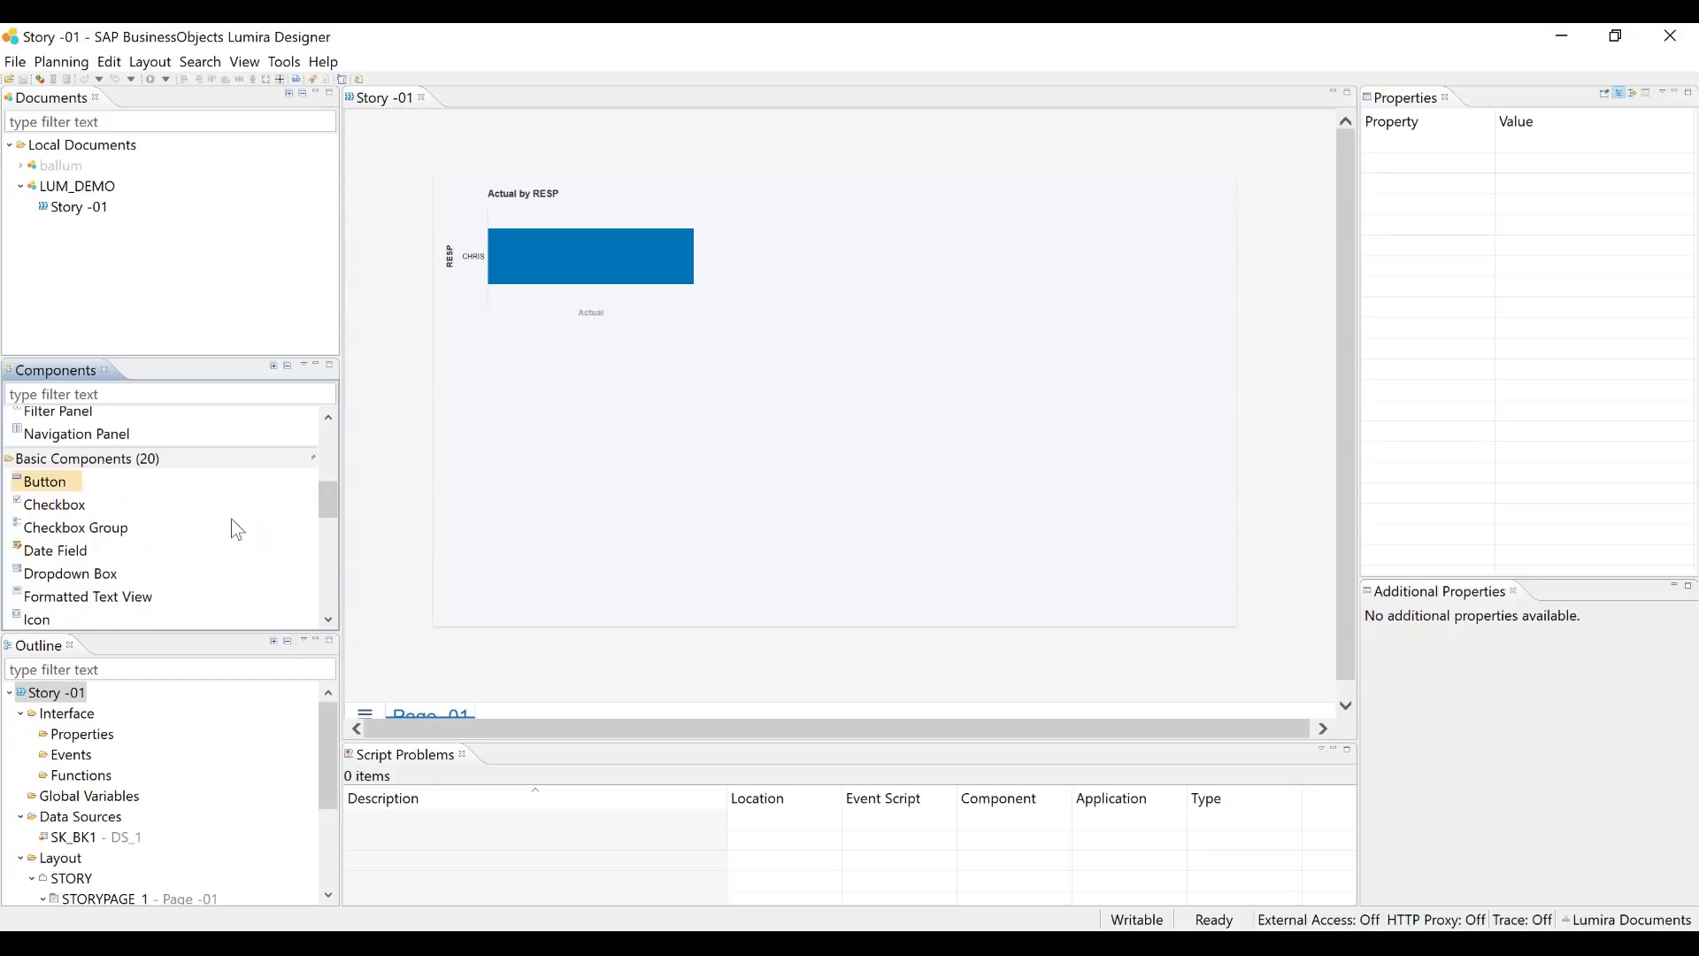
{"action": "scroll", "coordinate": [325, 607], "scroll_direction": "down", "scroll_amount": 9}
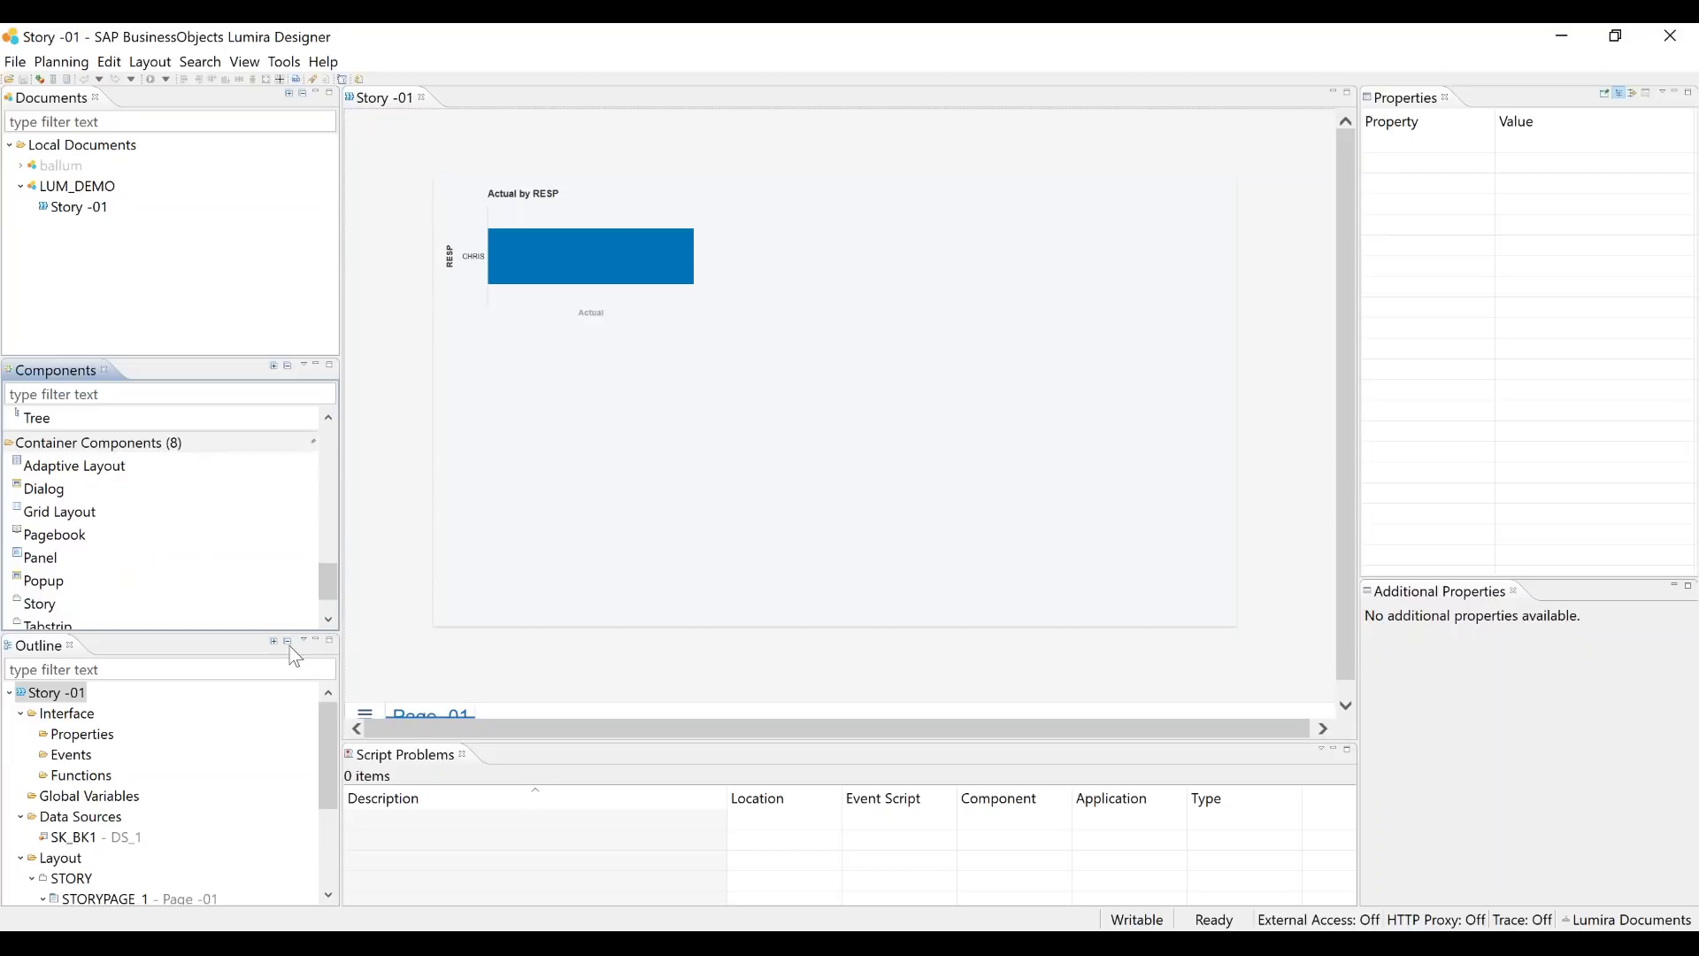
{"action": "scroll", "coordinate": [331, 613], "scroll_direction": "down", "scroll_amount": 2}
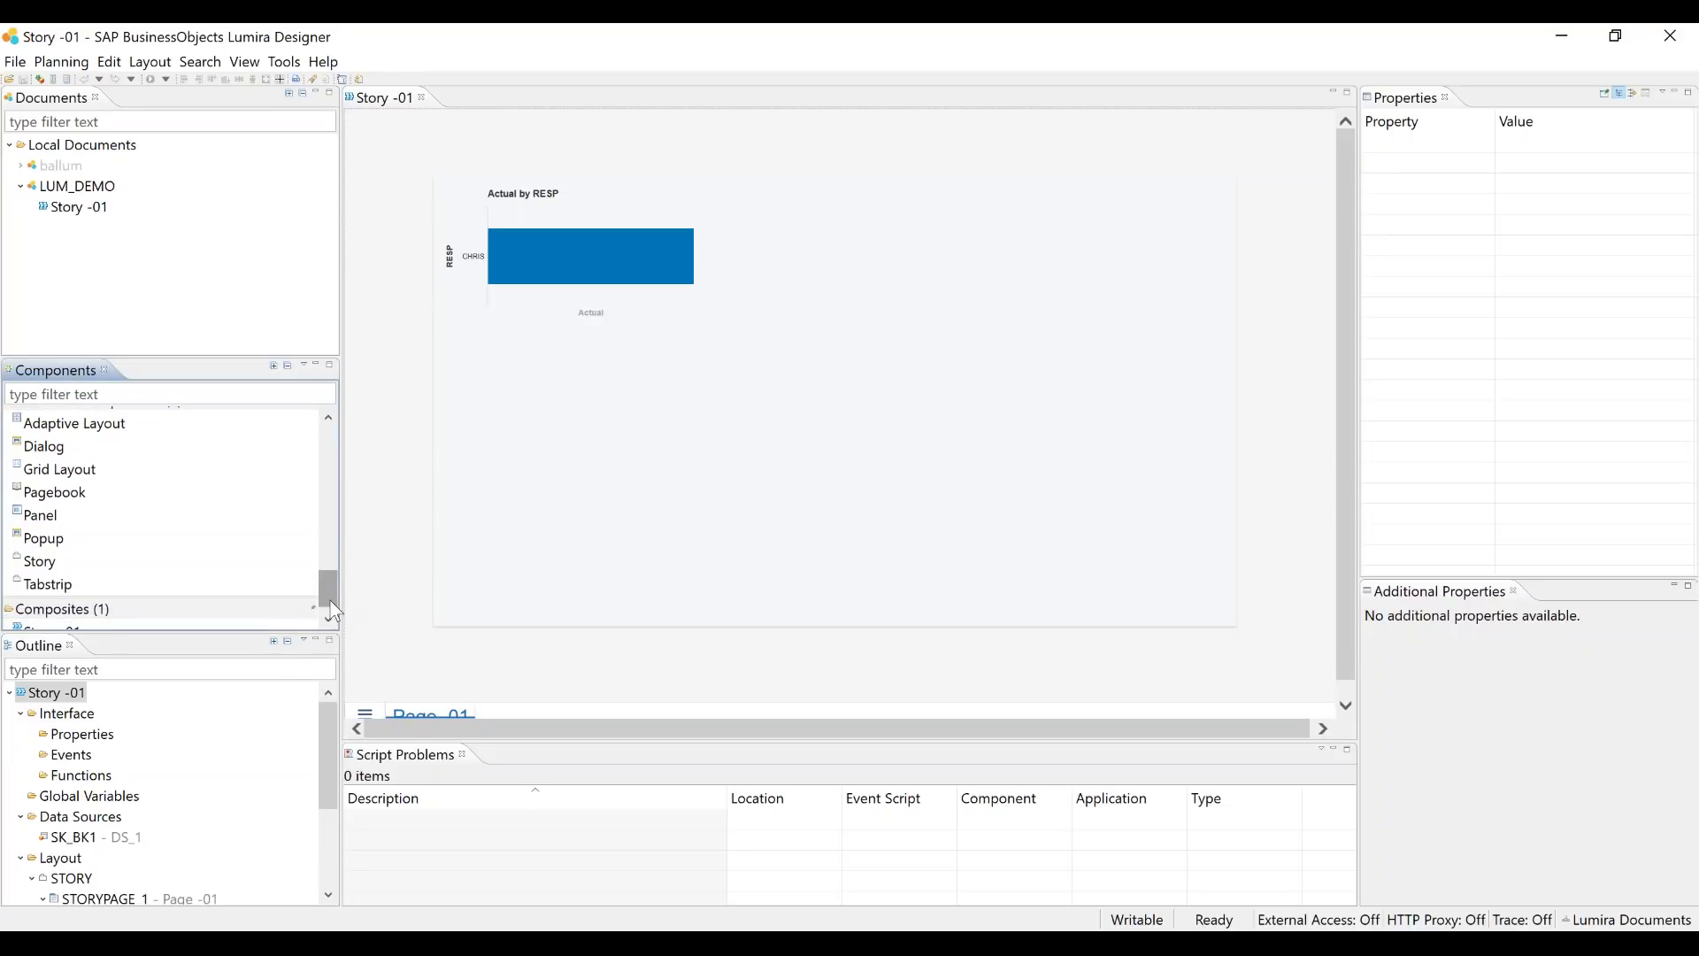
{"action": "scroll", "coordinate": [330, 611], "scroll_direction": "down", "scroll_amount": 1}
{"action": "left_click_drag", "start_coordinate": [329, 602], "coordinate": [328, 434]}
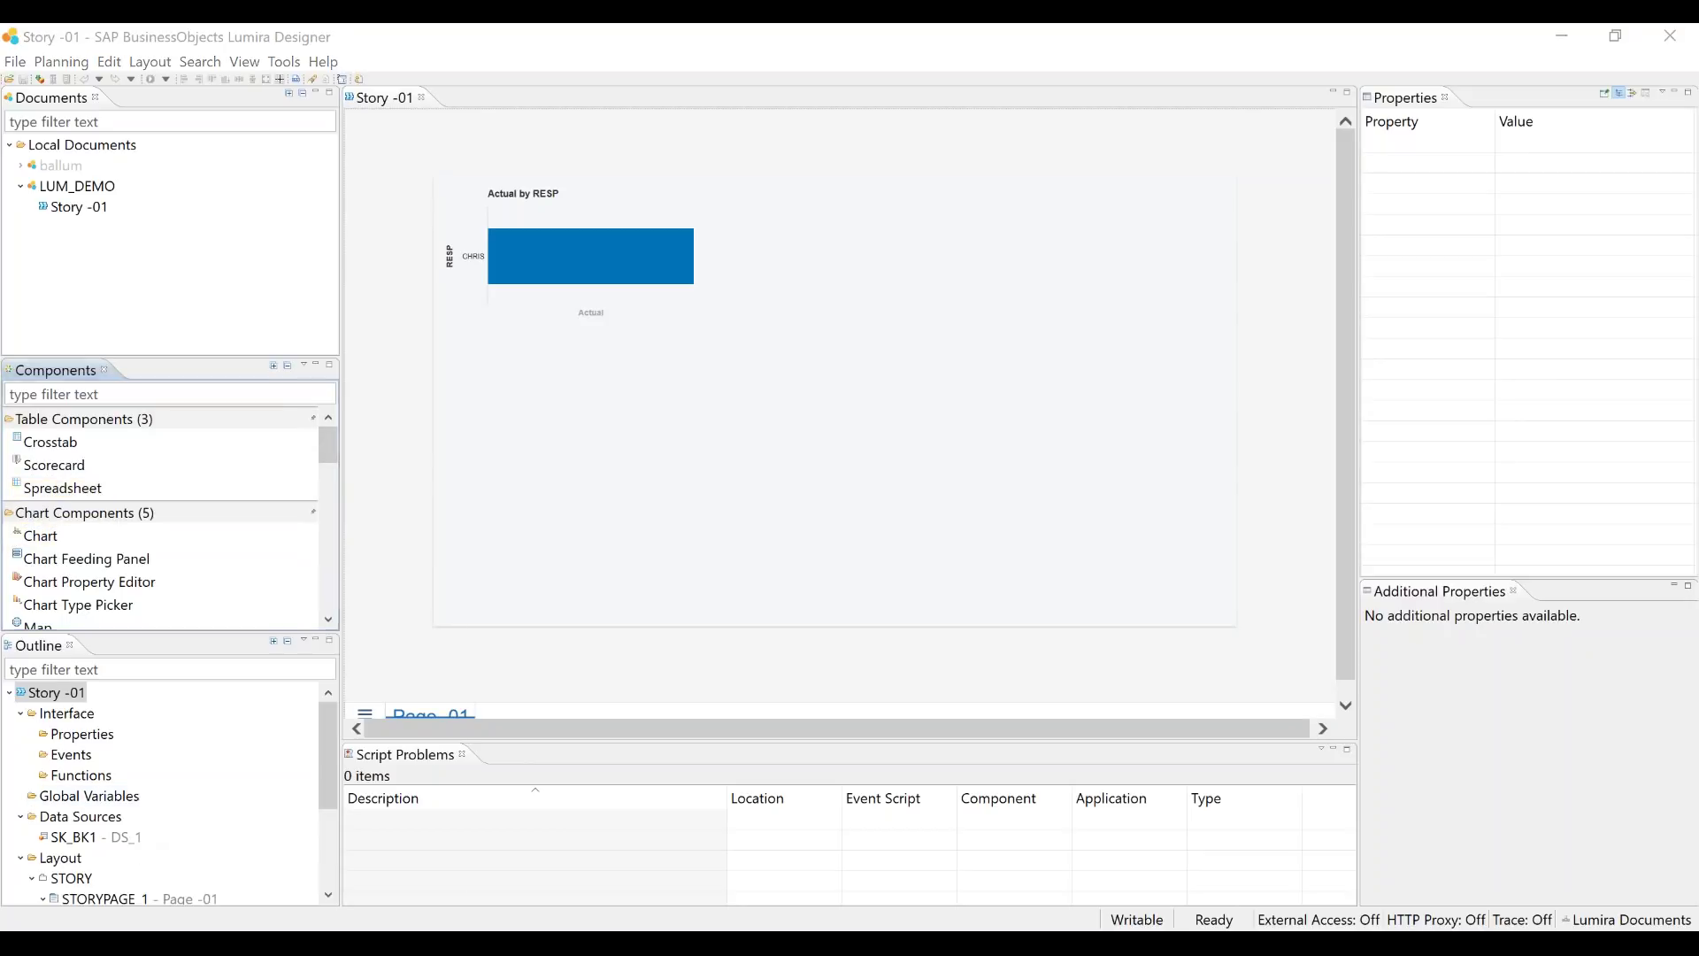
Find and launch Design Studio (64 bit) for comparison with Lumira Designer
{"action": "key", "text": "super"}
{"action": "type", "text": "des"}
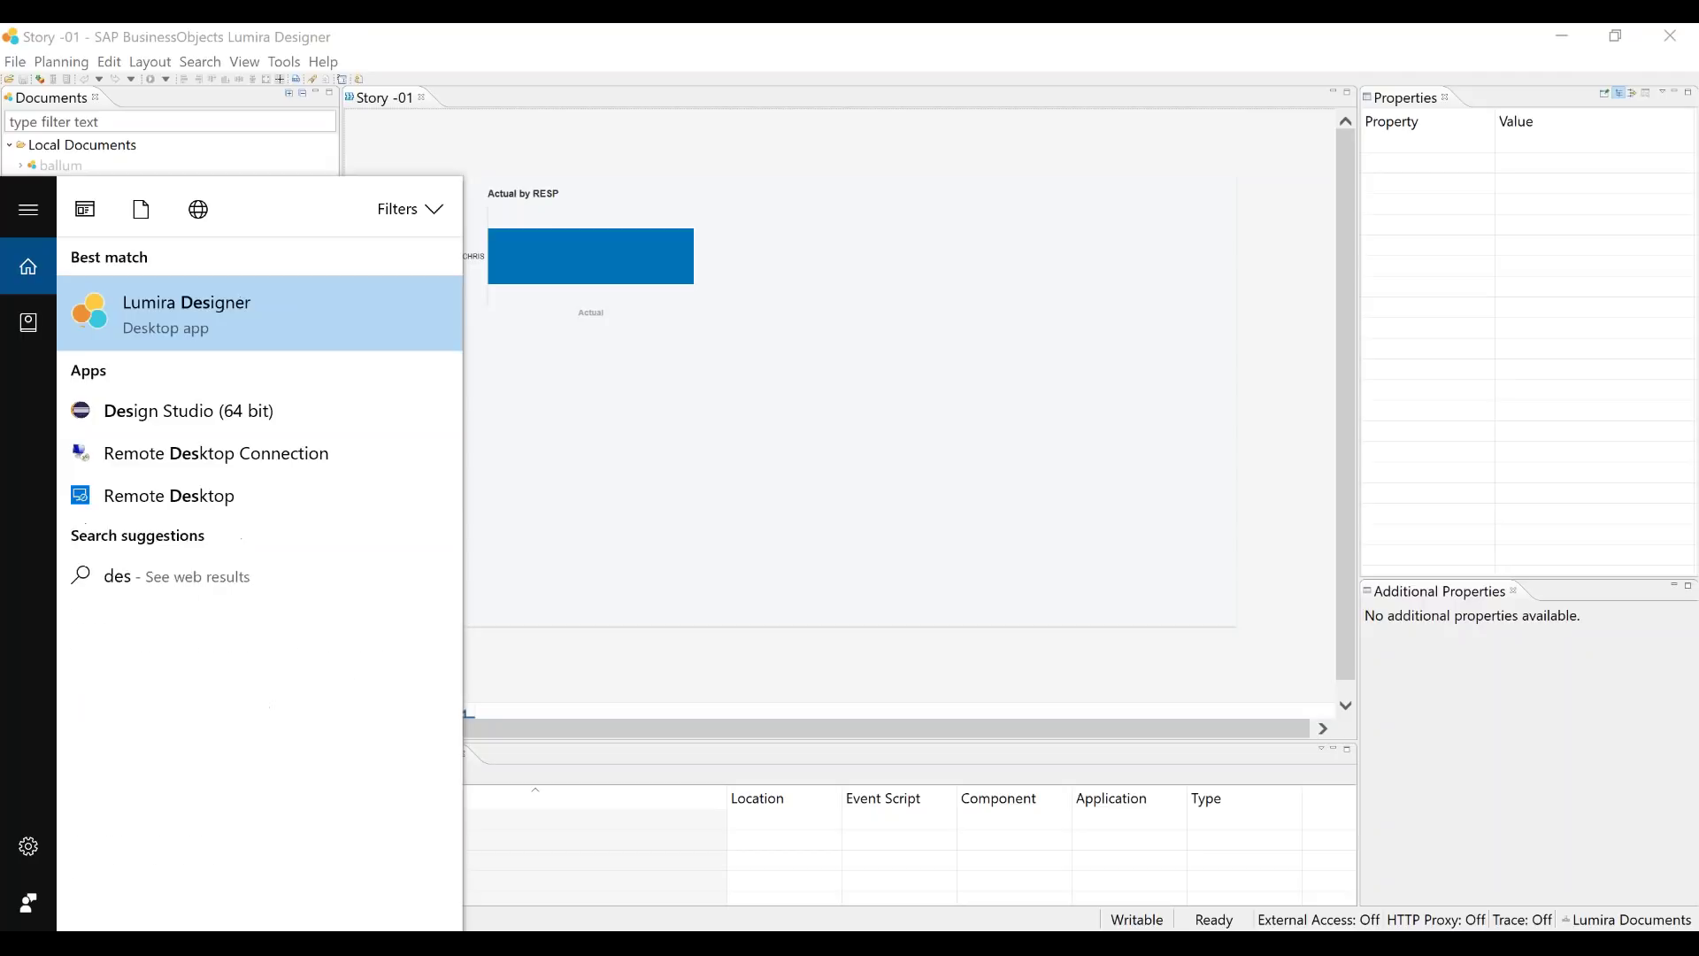
{"action": "left_click", "coordinate": [200, 425]}
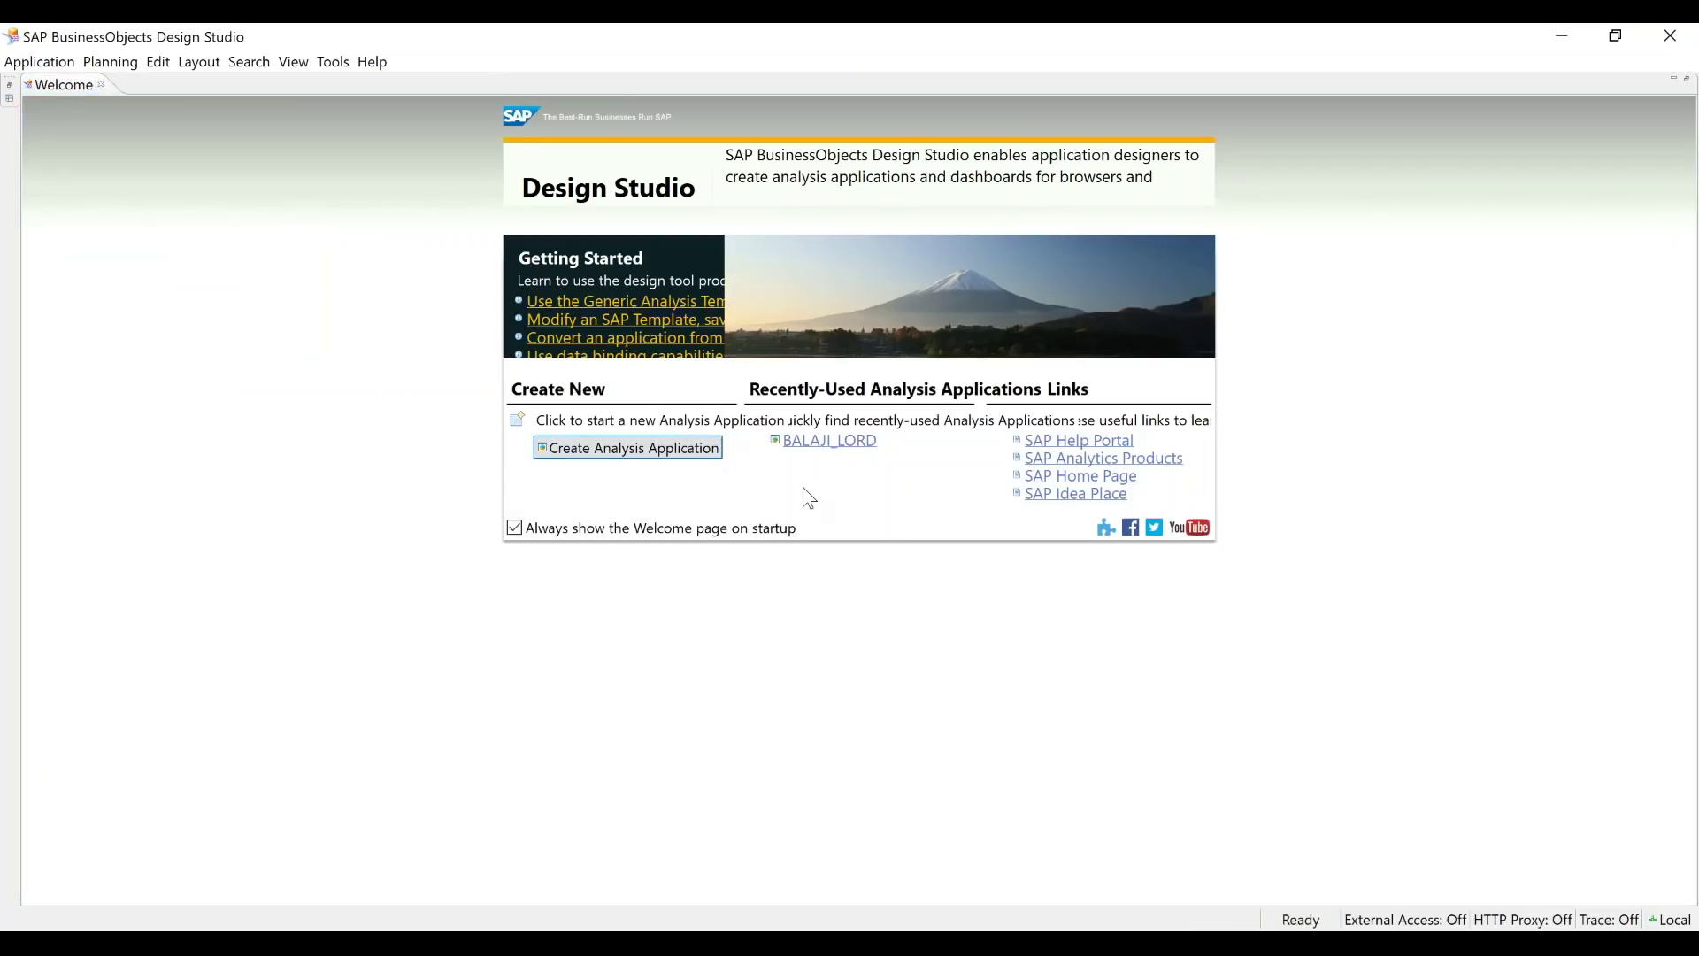
Create a blank SAPUI5 analysis application named DEMO
{"action": "left_click", "coordinate": [681, 449]}
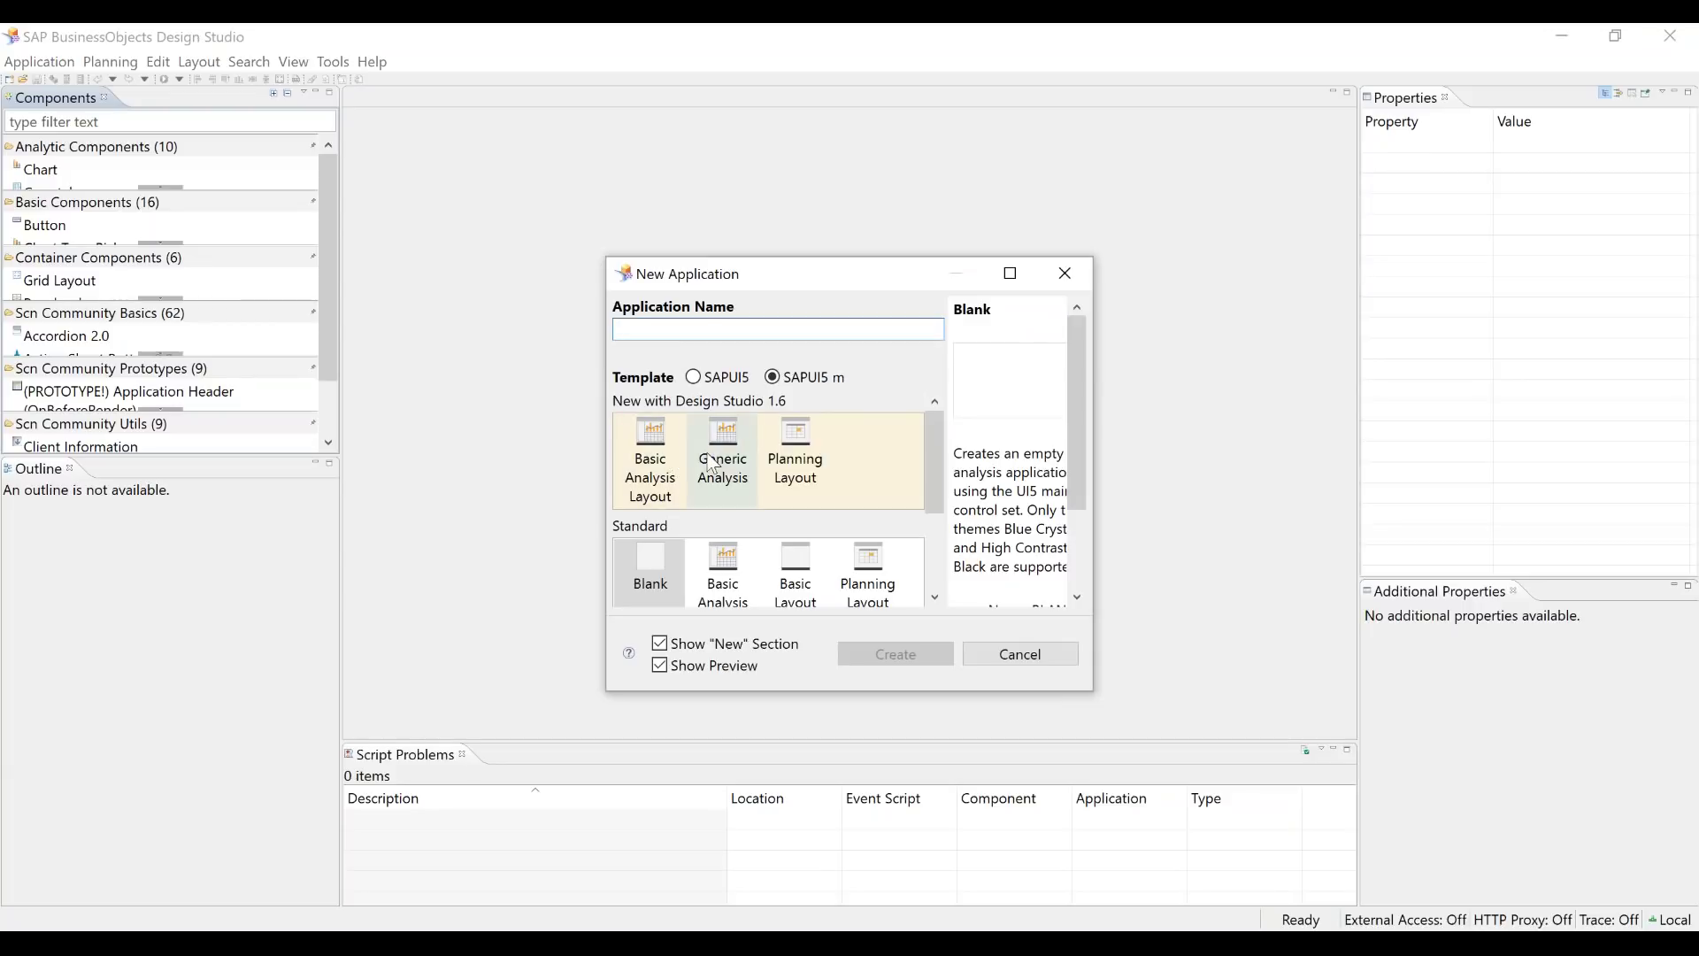
{"action": "left_click", "coordinate": [693, 377]}
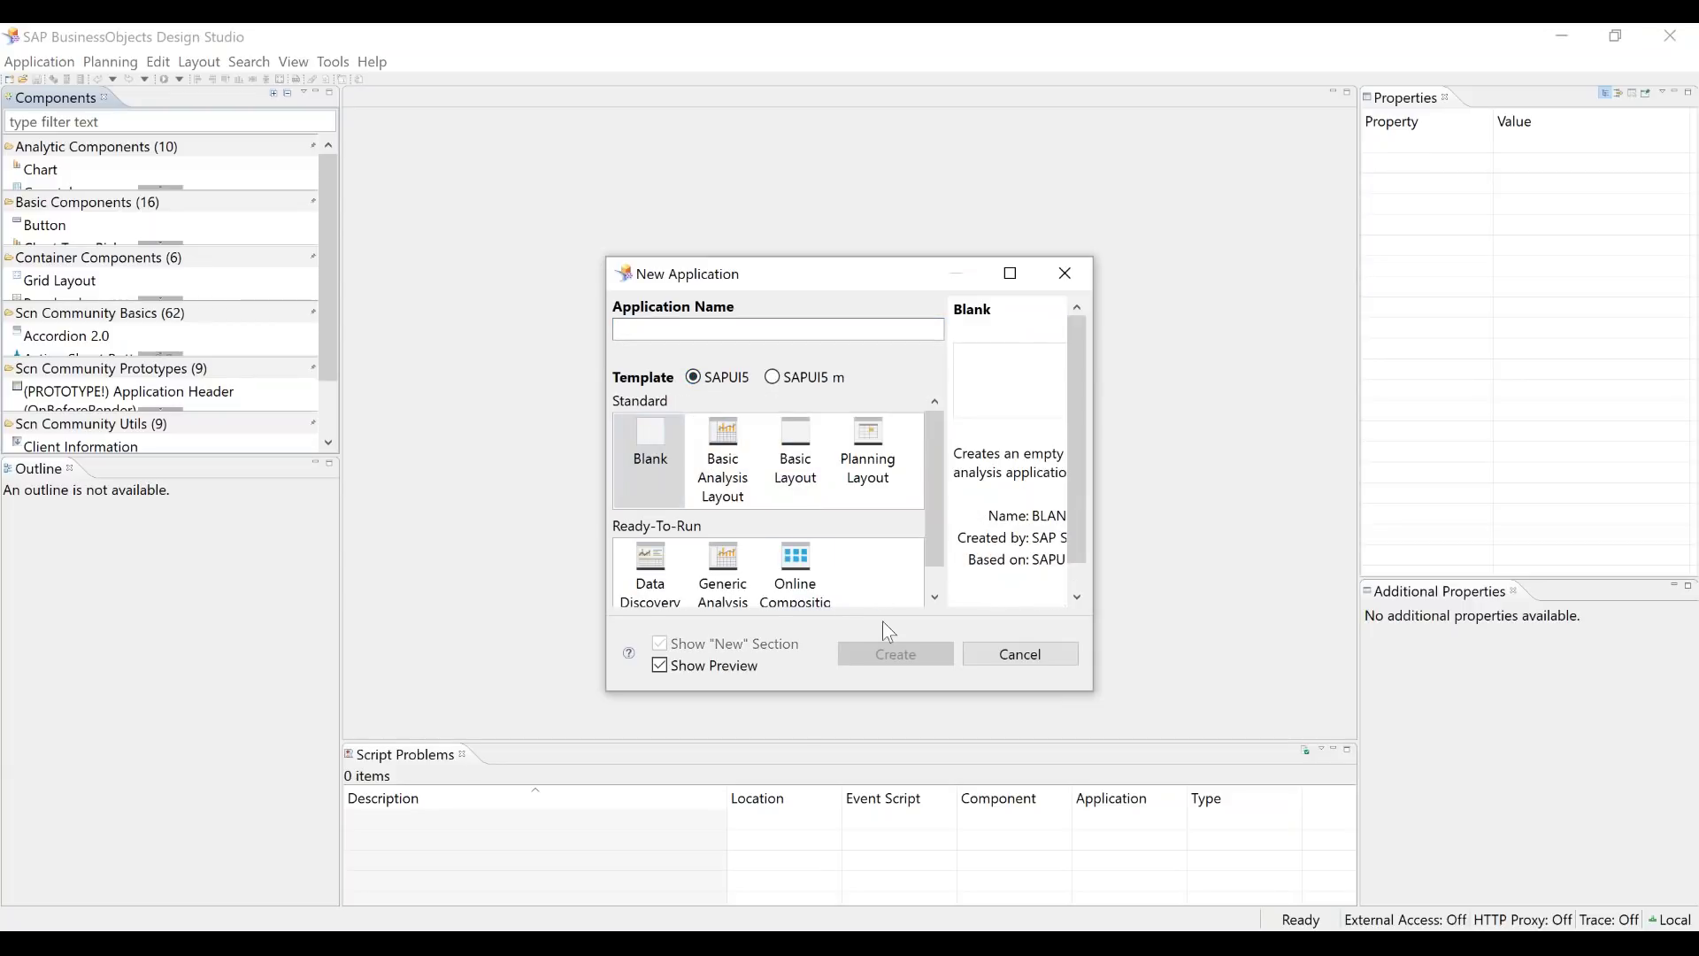
{"action": "left_click", "coordinate": [631, 329]}
{"action": "type", "text": "DEMO"}
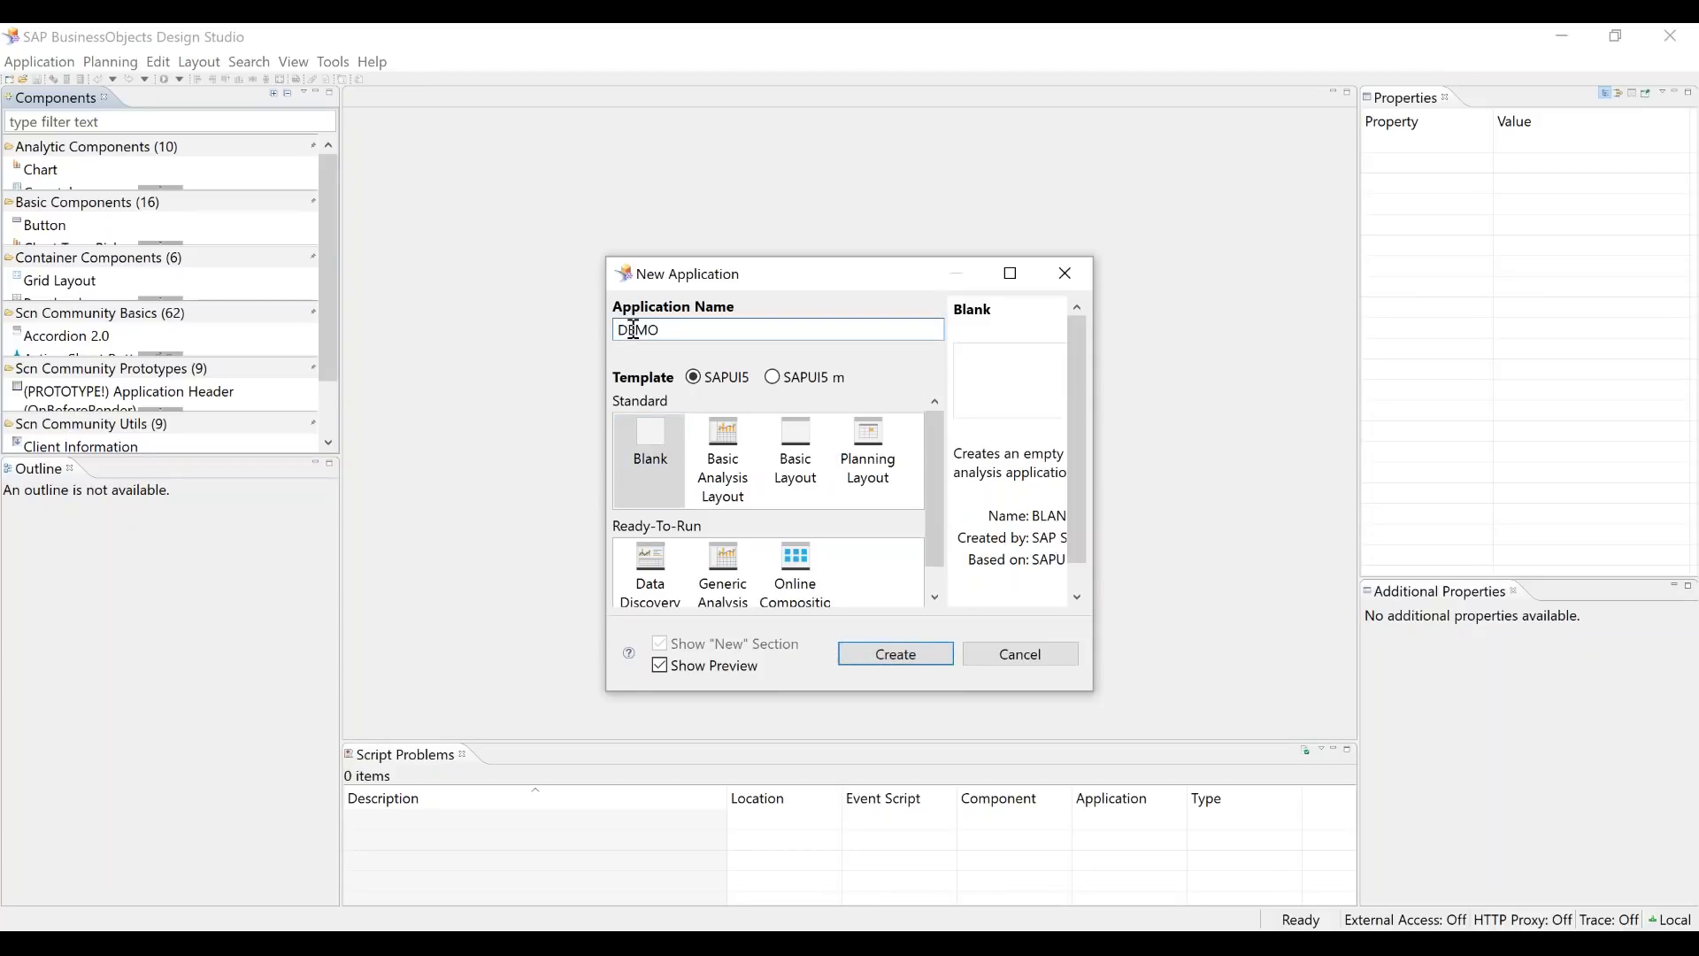
{"action": "left_click", "coordinate": [894, 654]}
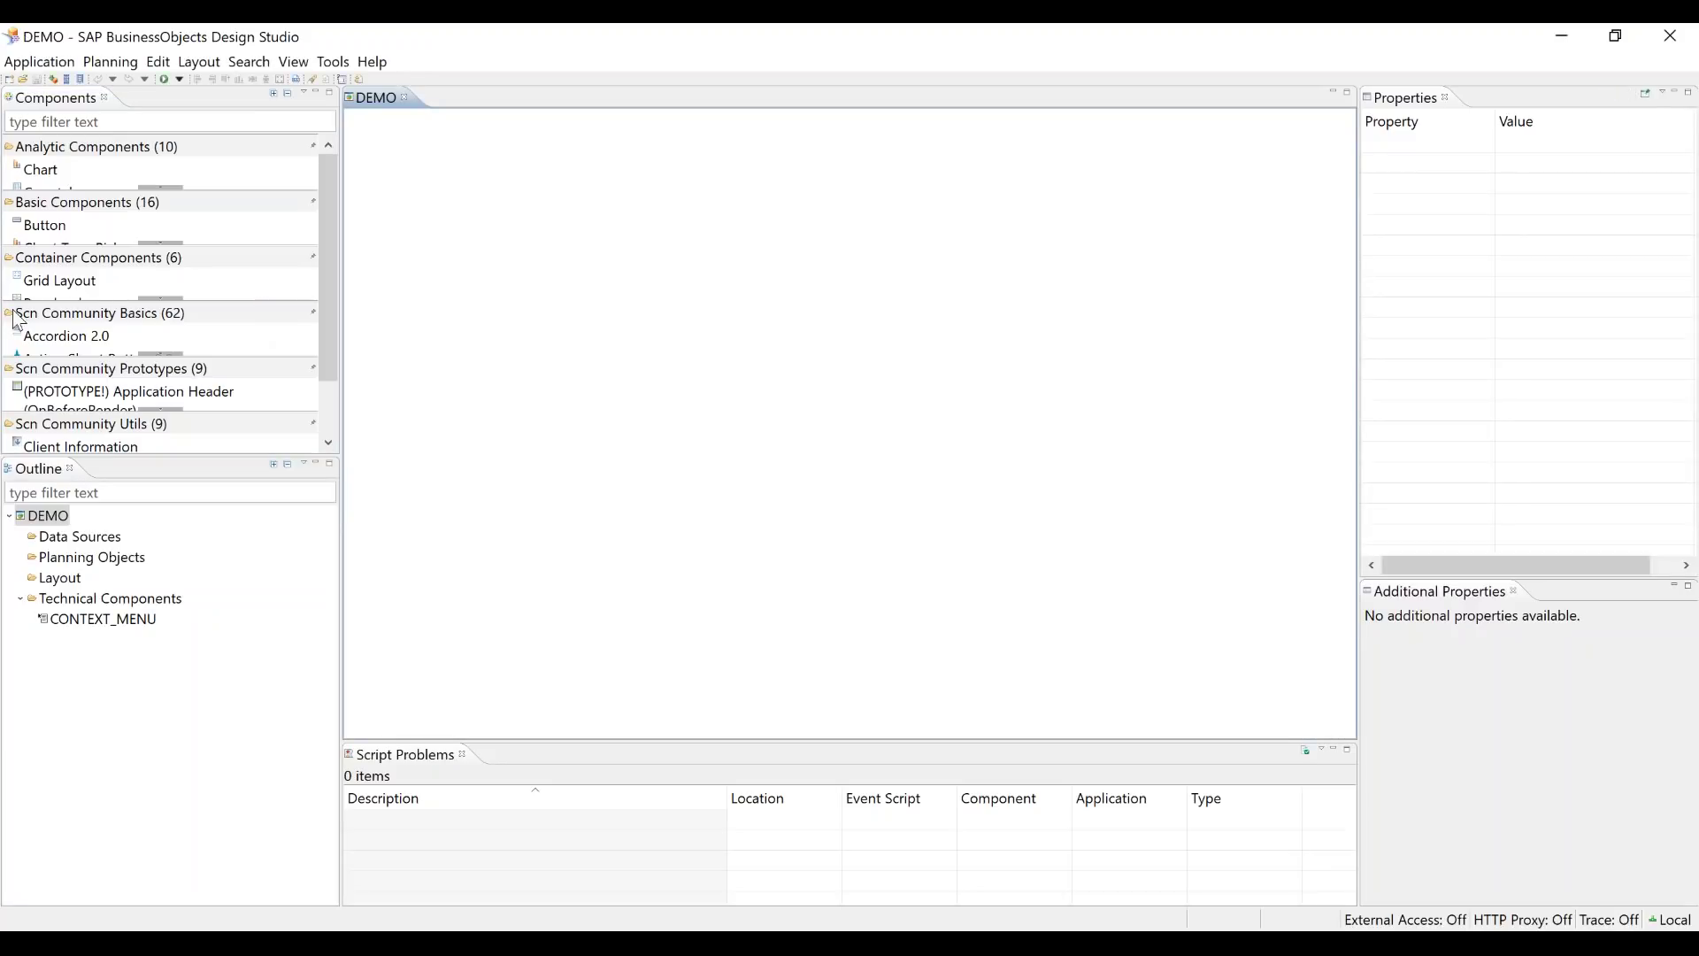
Collapse the Scn Community Basics, Prototypes, Utils and Visualizations component groups
{"action": "left_click", "coordinate": [35, 314]}
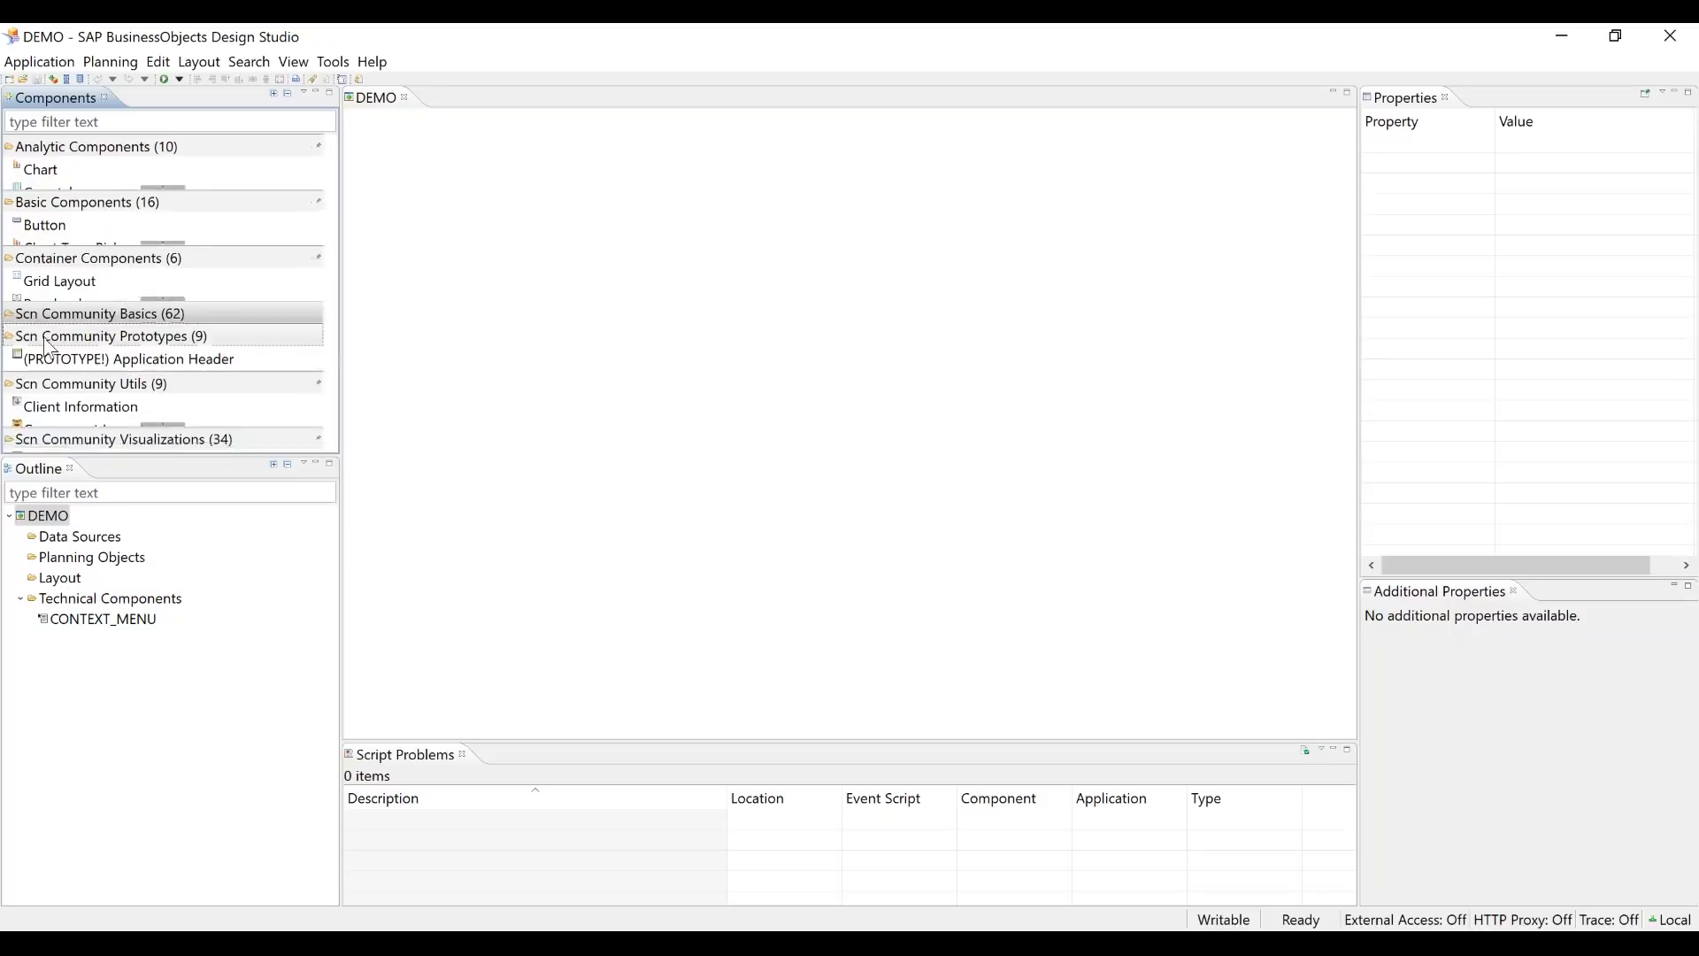
{"action": "left_click", "coordinate": [48, 334]}
{"action": "left_click", "coordinate": [53, 374]}
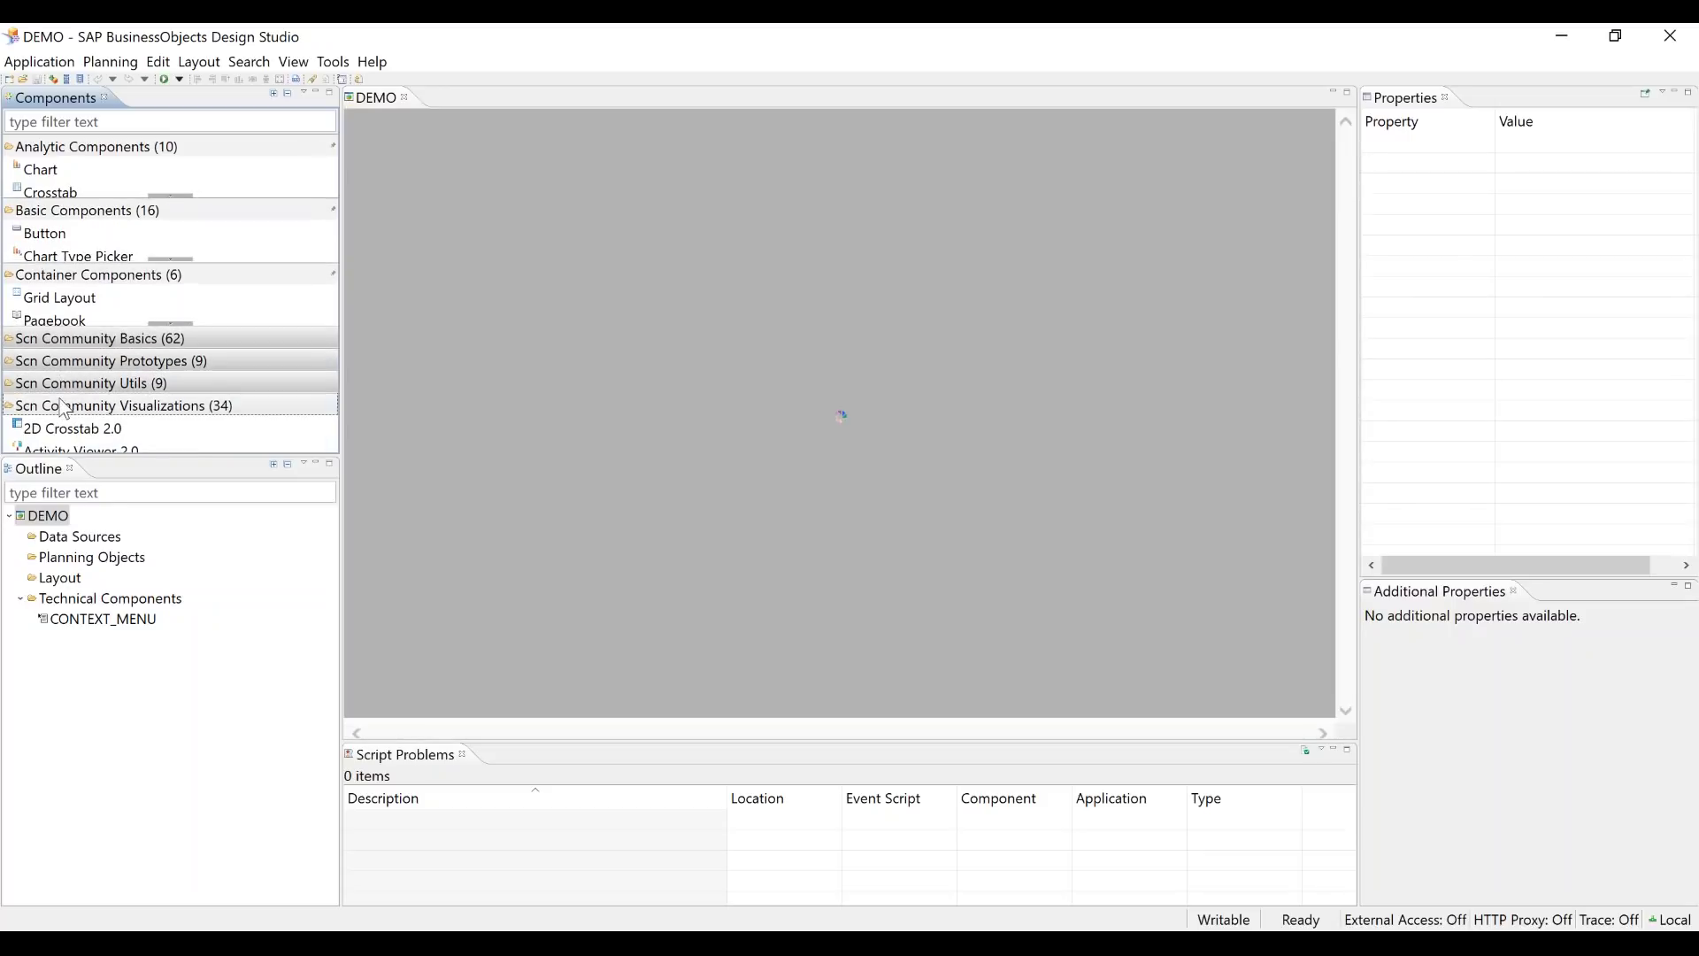
{"action": "left_click", "coordinate": [62, 402]}
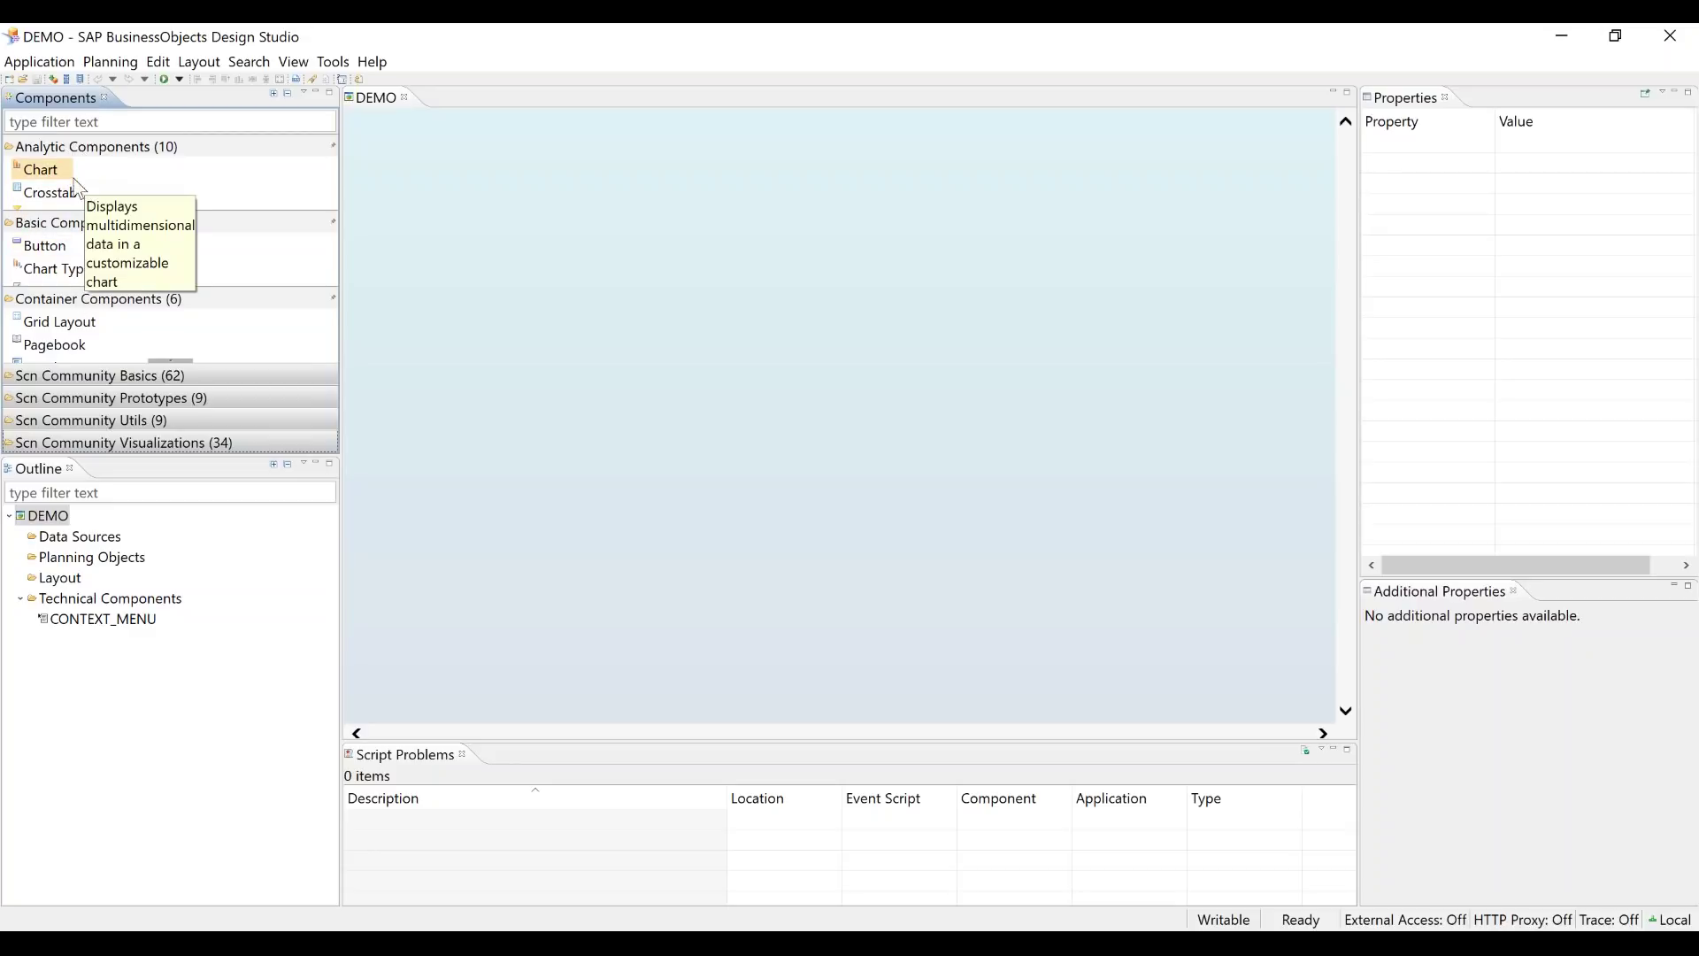
Look through the standard Analytic, Basic and Container components offered in Design Studio
{"action": "scroll", "coordinate": [104, 181], "scroll_direction": "down", "scroll_amount": 3}
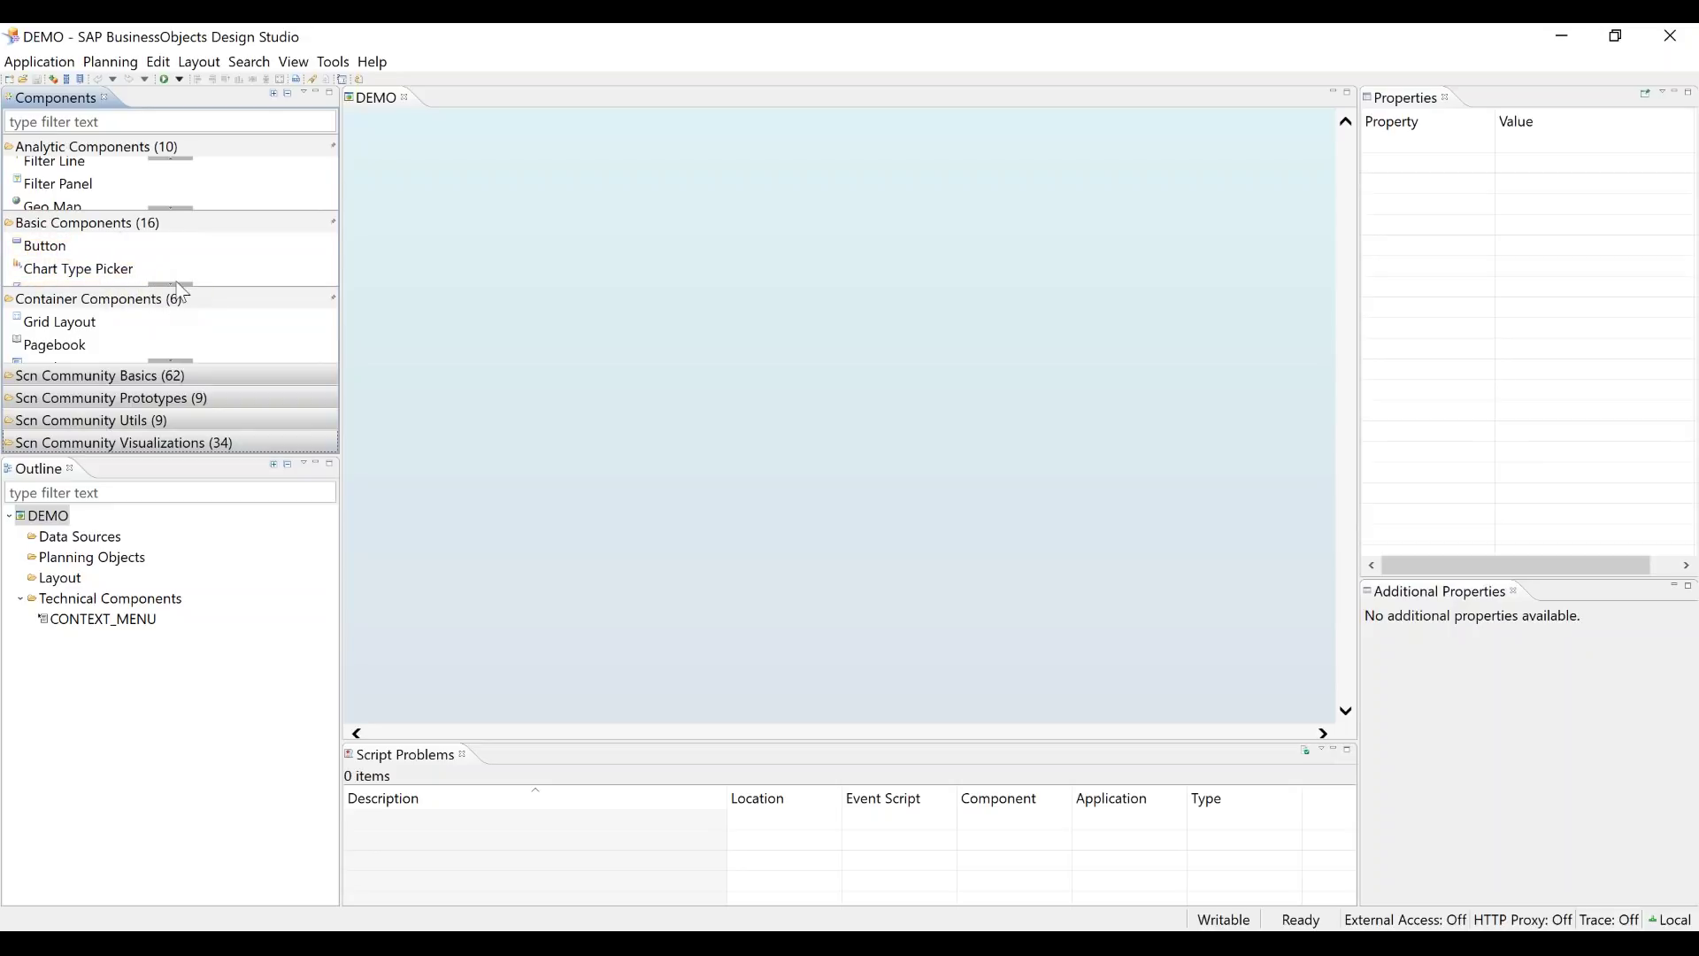
{"action": "scroll", "coordinate": [175, 288], "scroll_direction": "down", "scroll_amount": 1}
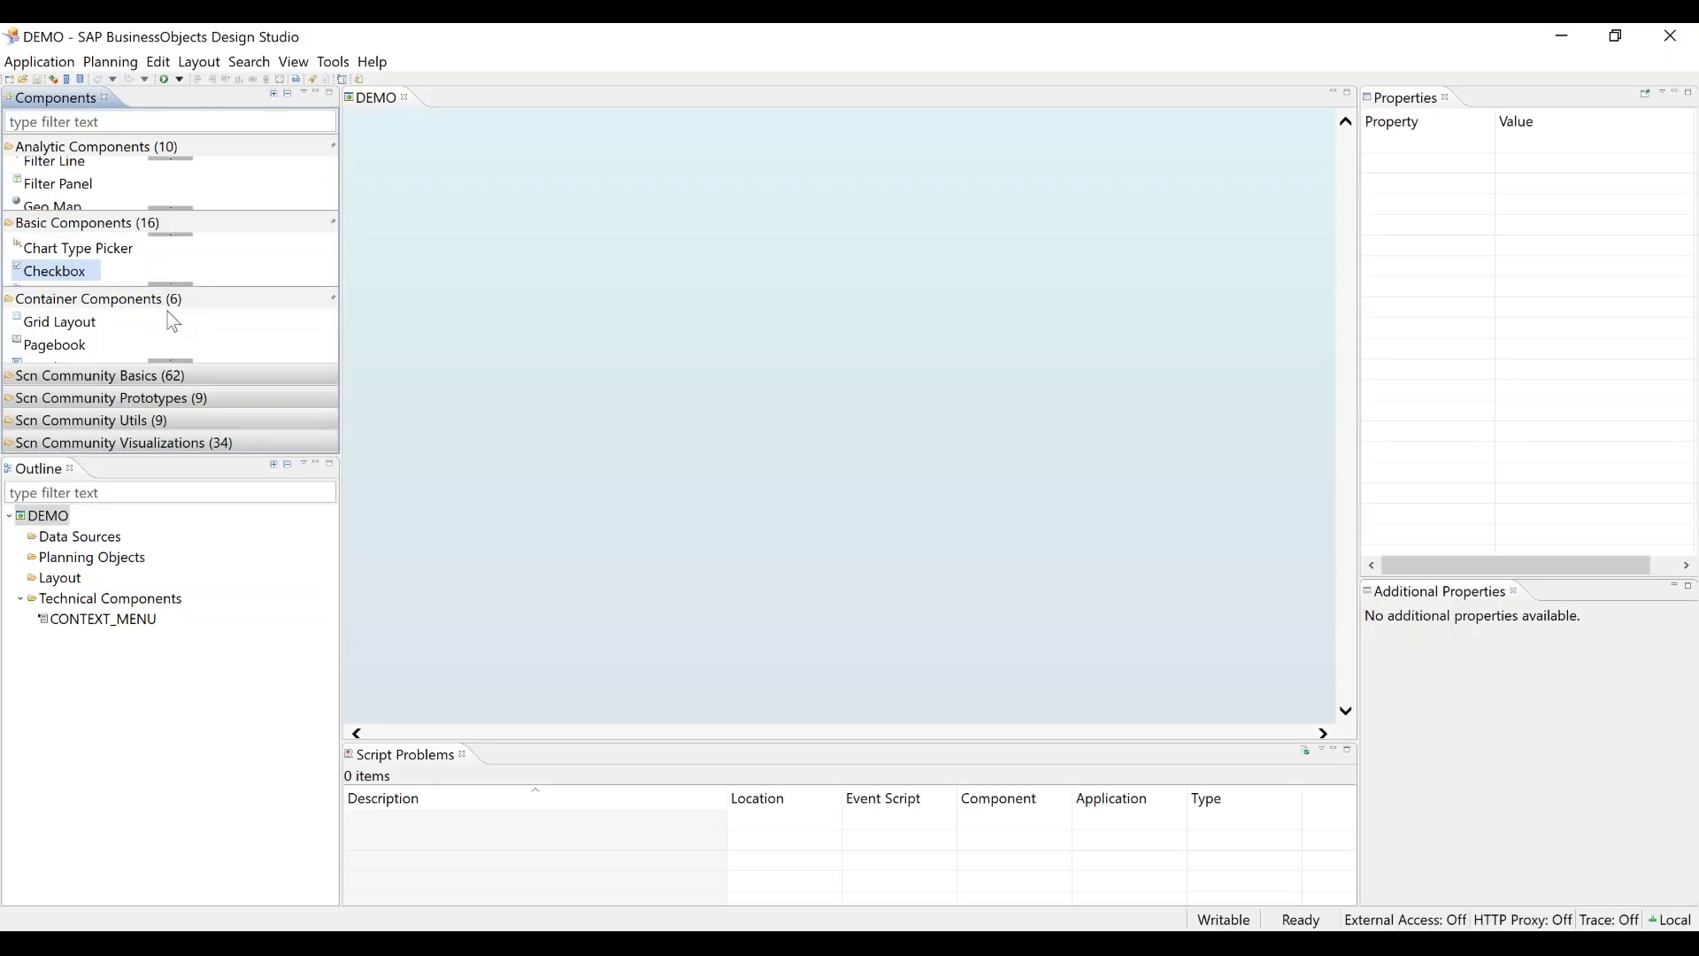
{"action": "scroll", "coordinate": [155, 325], "scroll_direction": "down", "scroll_amount": 1}
{"action": "scroll", "coordinate": [155, 329], "scroll_direction": "down", "scroll_amount": 1}
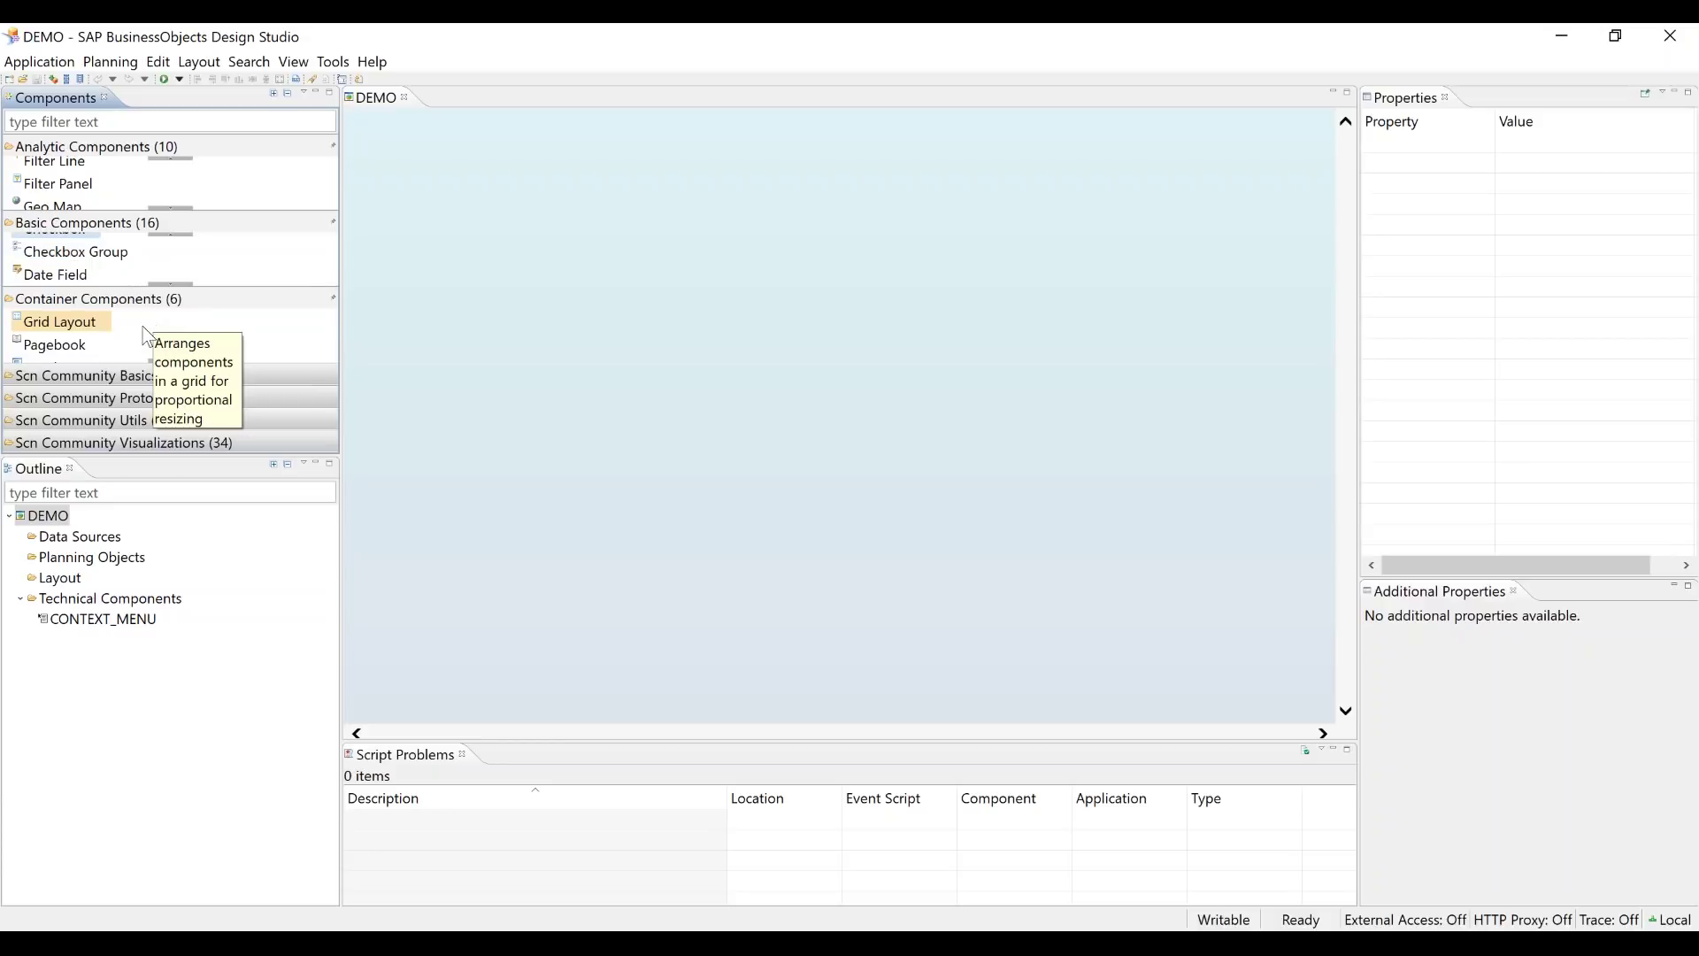
{"action": "scroll", "coordinate": [170, 358], "scroll_direction": "down", "scroll_amount": 3}
{"action": "scroll", "coordinate": [169, 363], "scroll_direction": "down", "scroll_amount": 1}
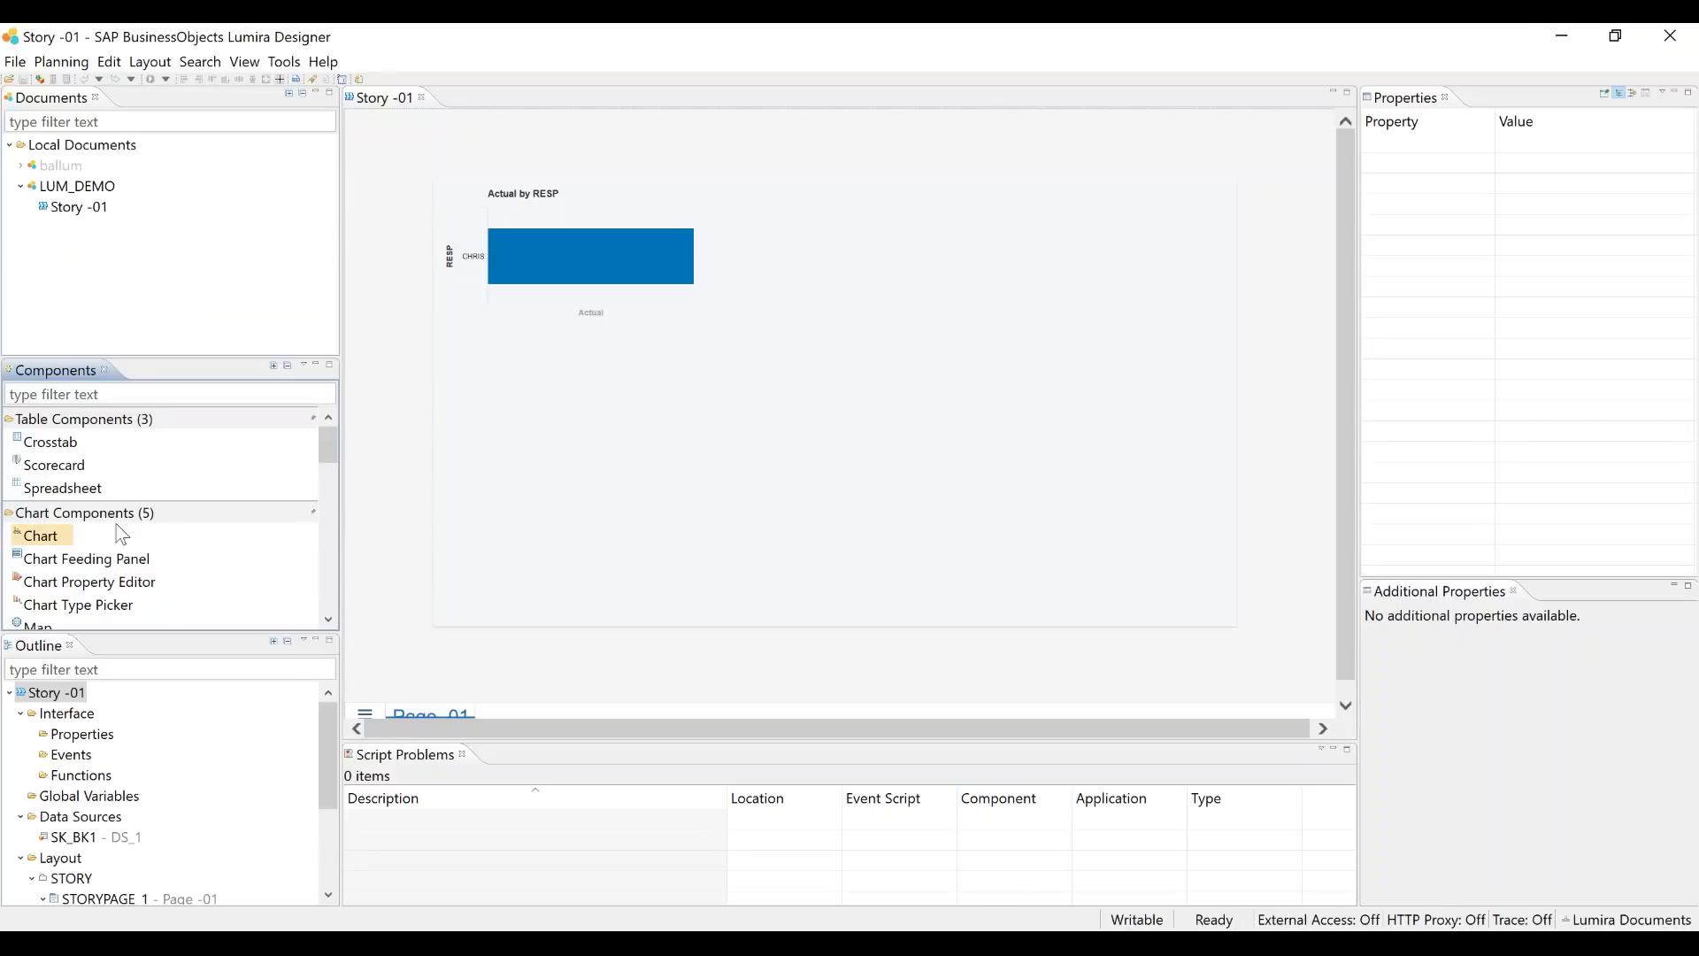
Back in Lumira Designer, examine how the table, chart, filter, basic and container components are grouped compared with Design Studio
{"action": "scroll", "coordinate": [105, 447], "scroll_direction": "down", "scroll_amount": 1}
{"action": "scroll", "coordinate": [108, 449], "scroll_direction": "up", "scroll_amount": 1}
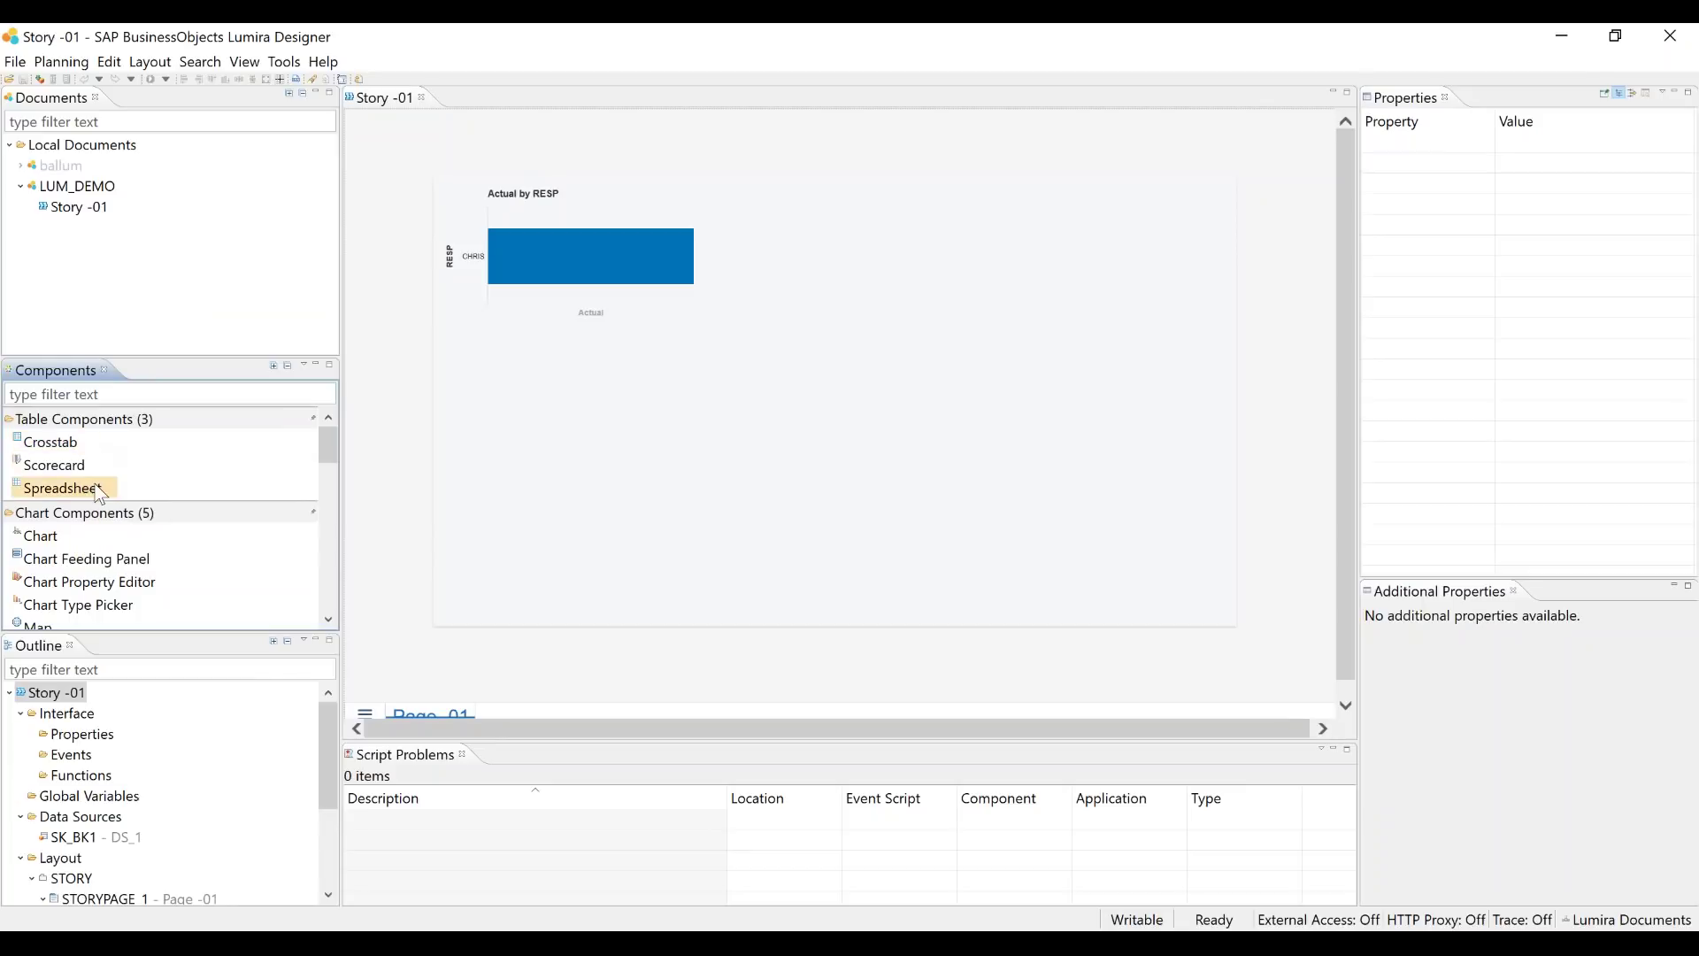
{"action": "scroll", "coordinate": [89, 496], "scroll_direction": "down", "scroll_amount": 1}
{"action": "scroll", "coordinate": [97, 514], "scroll_direction": "down", "scroll_amount": 1}
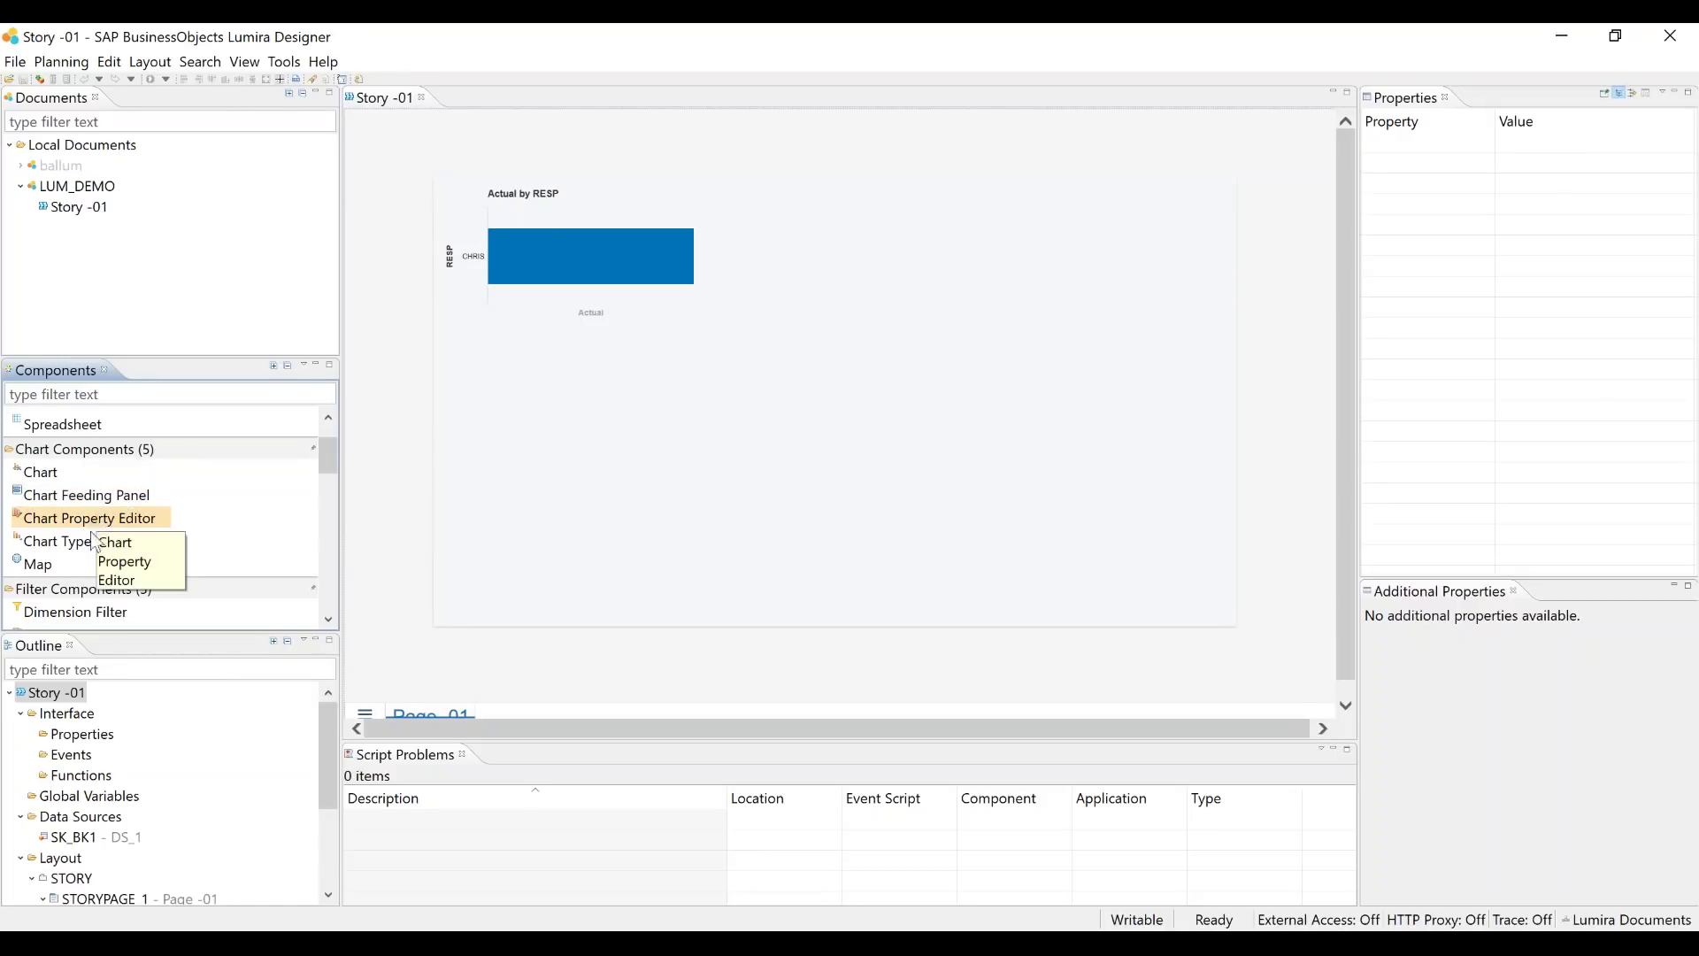
{"action": "scroll", "coordinate": [87, 554], "scroll_direction": "down", "scroll_amount": 3}
{"action": "scroll", "coordinate": [90, 554], "scroll_direction": "down", "scroll_amount": 5}
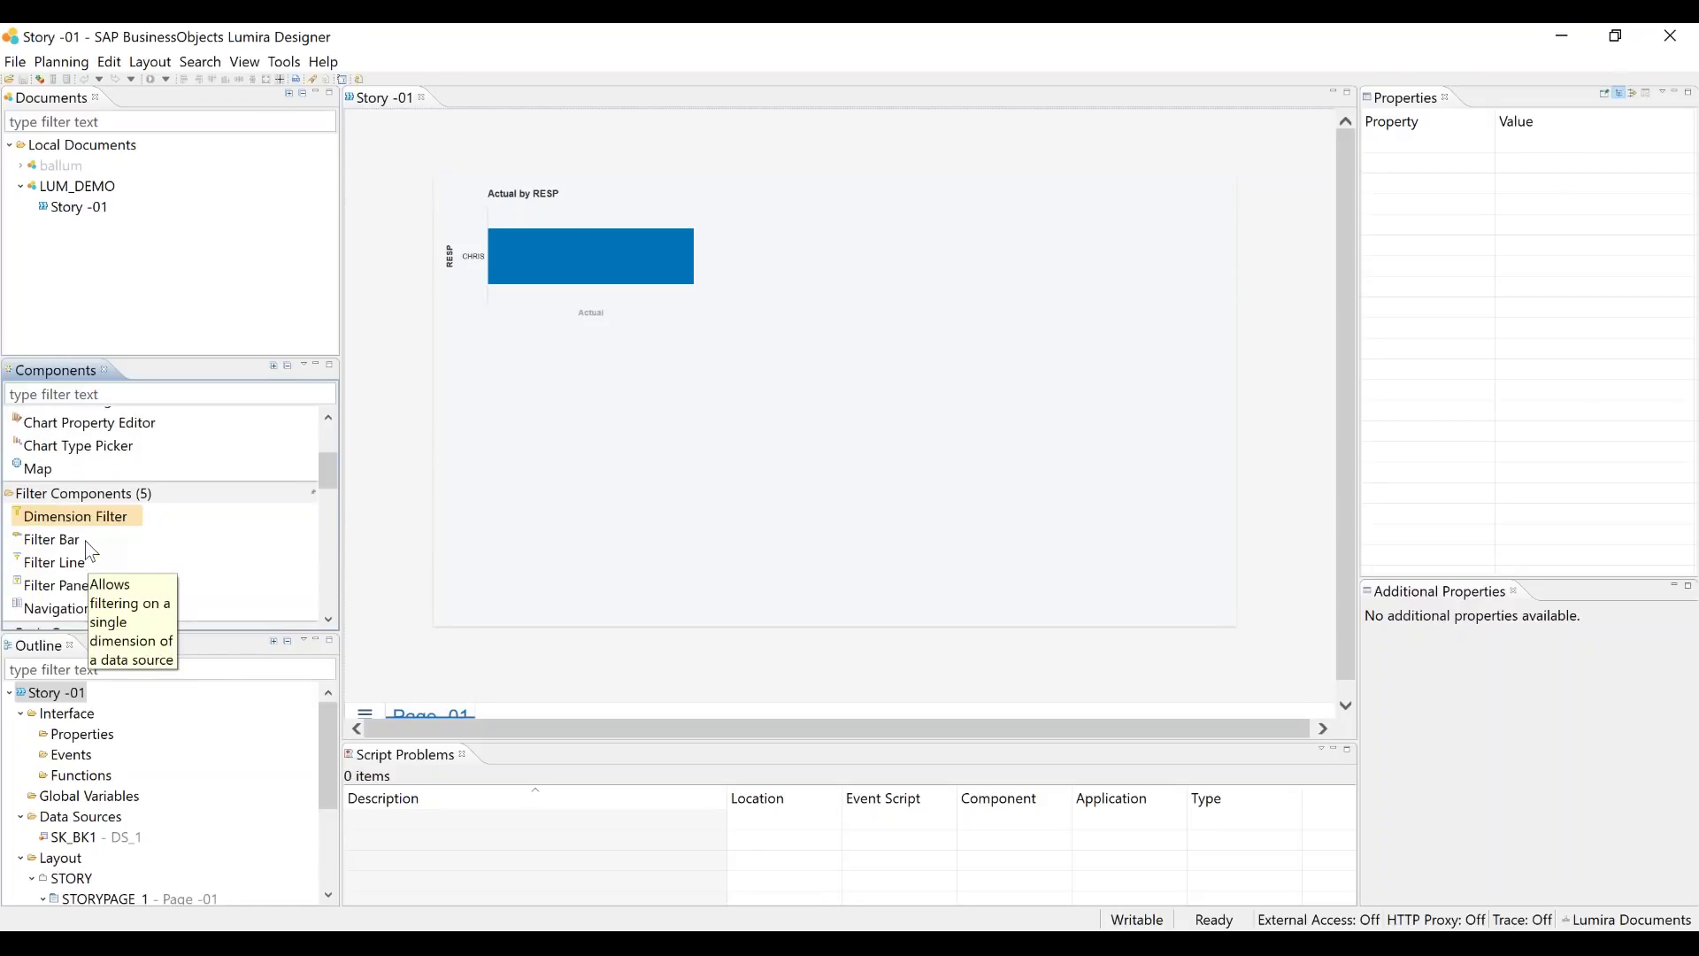
{"action": "scroll", "coordinate": [92, 552], "scroll_direction": "down", "scroll_amount": 1}
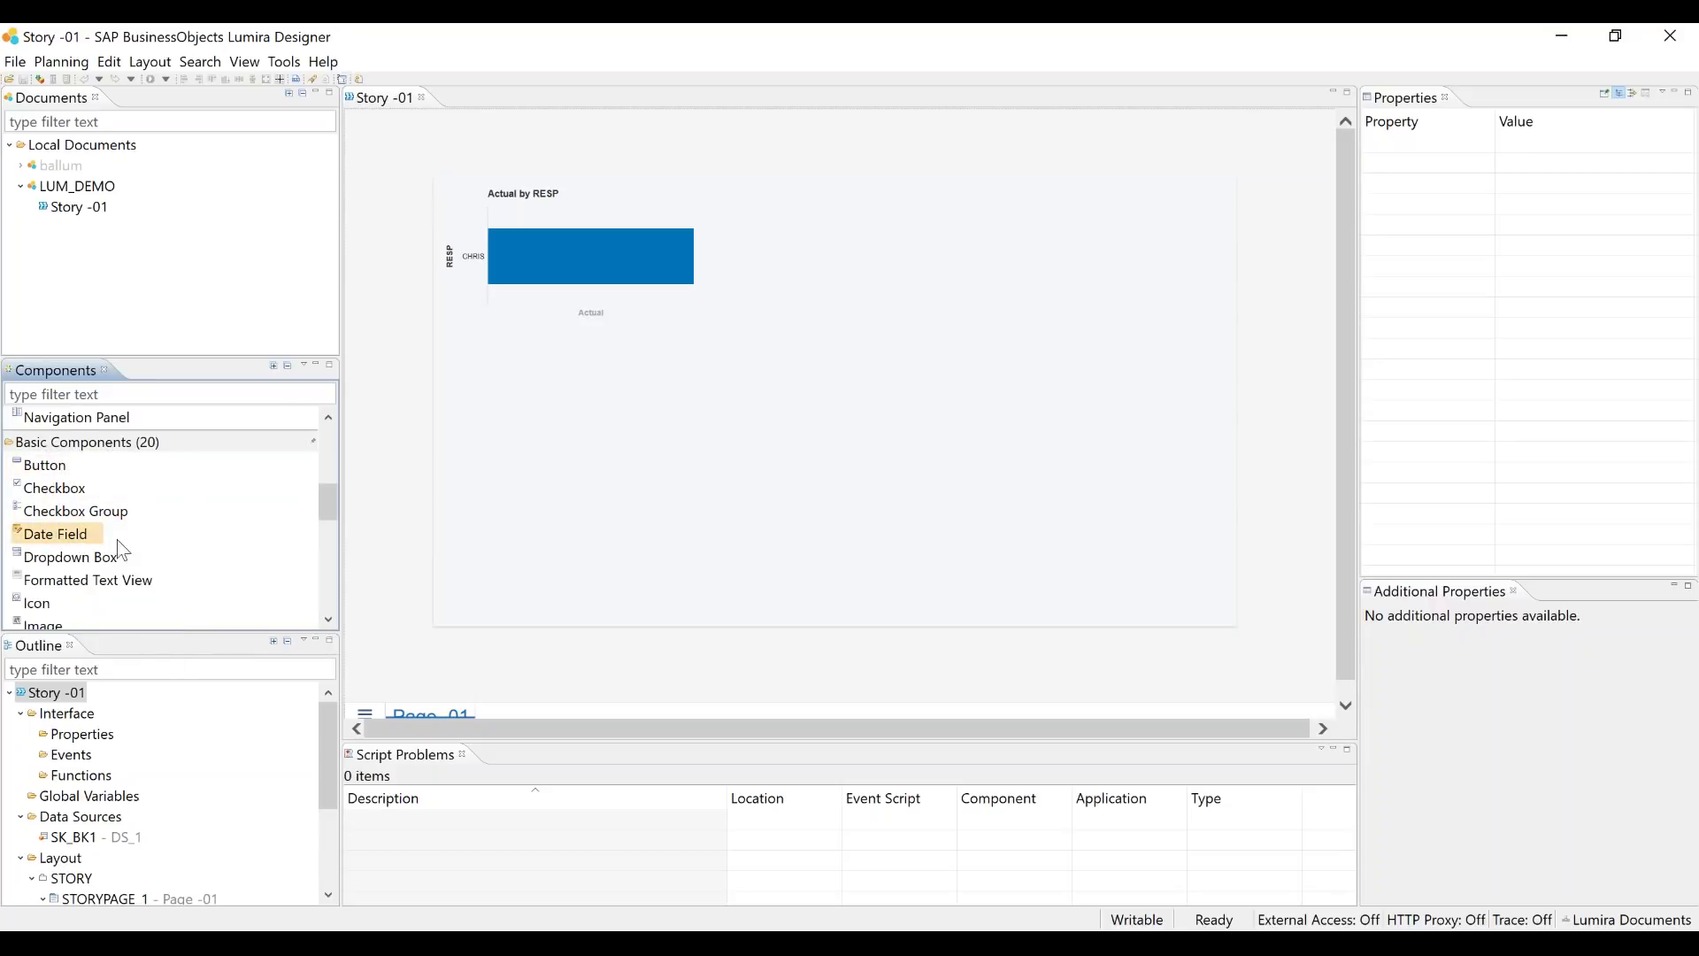
{"action": "scroll", "coordinate": [124, 566], "scroll_direction": "down", "scroll_amount": 3}
{"action": "scroll", "coordinate": [131, 571], "scroll_direction": "down", "scroll_amount": 5}
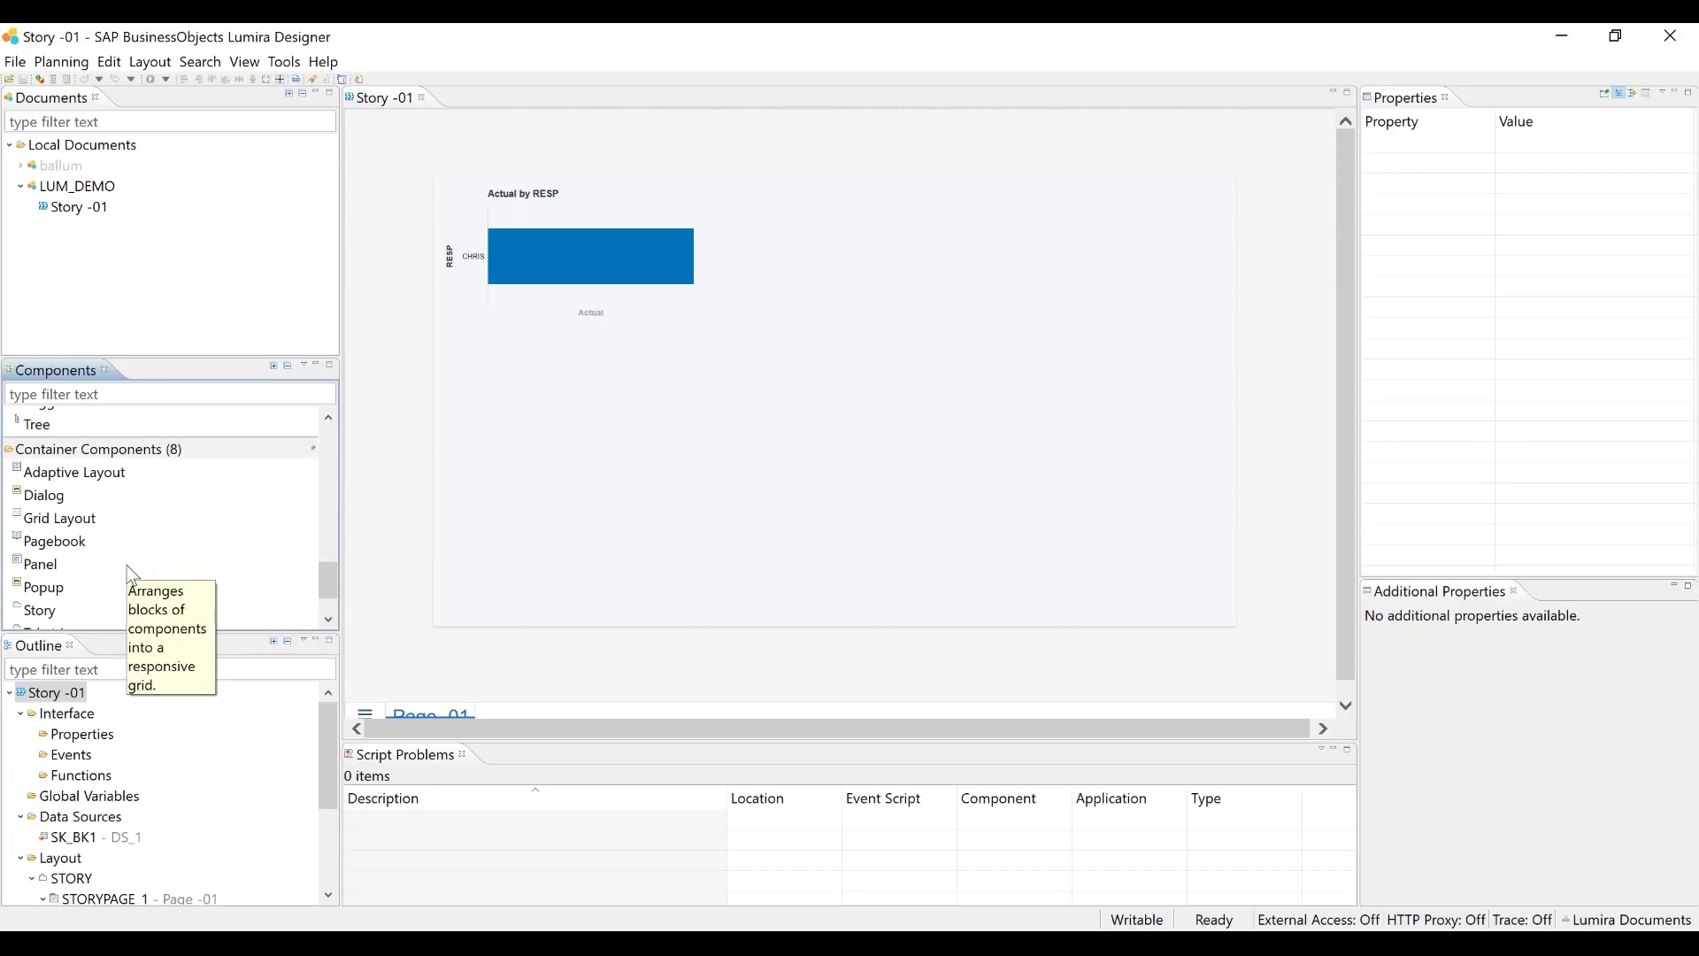
{"action": "scroll", "coordinate": [129, 568], "scroll_direction": "down", "scroll_amount": 1}
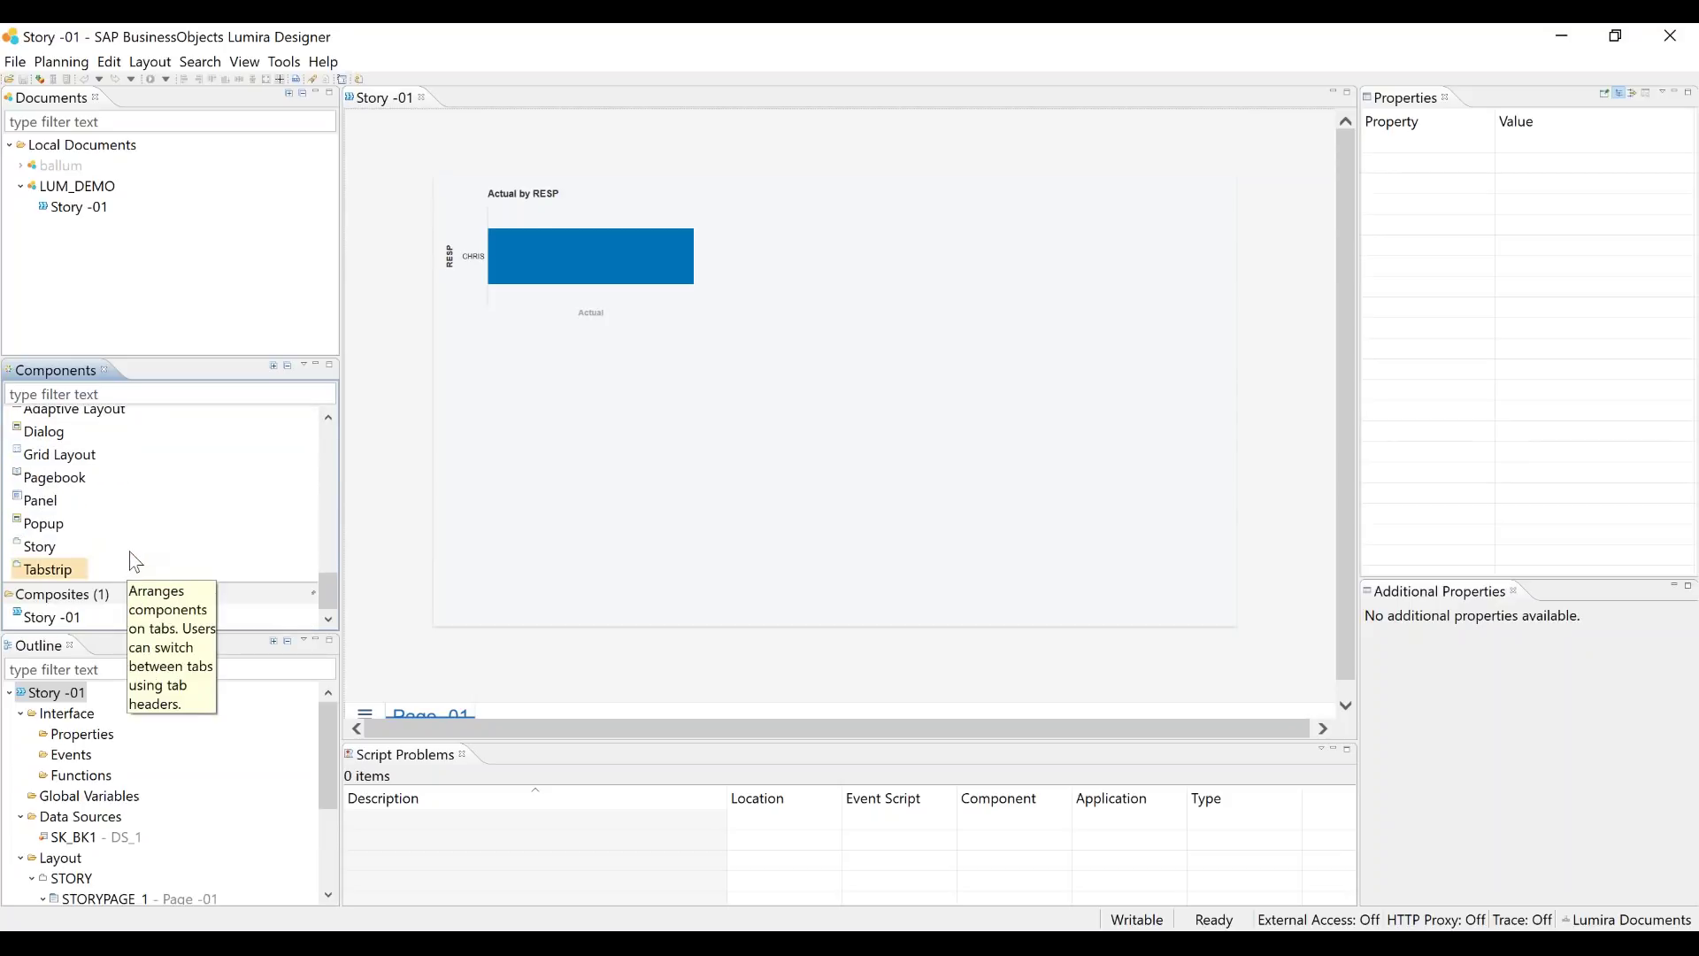
{"action": "scroll", "coordinate": [131, 528], "scroll_direction": "up", "scroll_amount": 12}
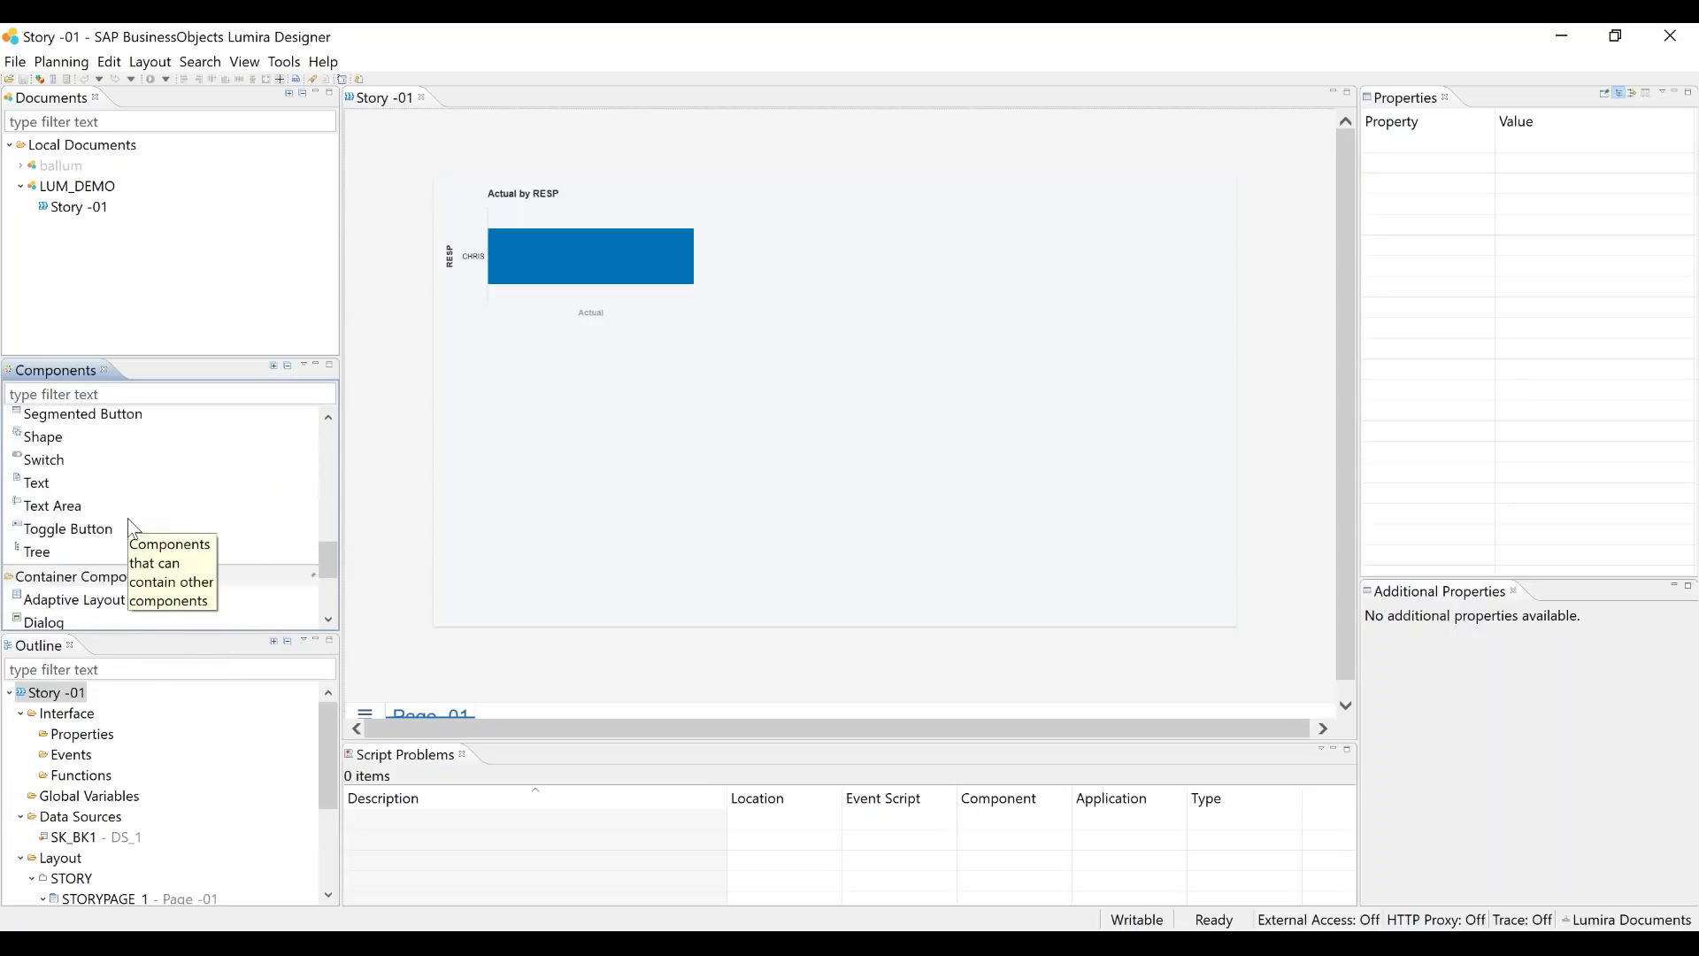
{"action": "scroll", "coordinate": [131, 528], "scroll_direction": "up", "scroll_amount": 2}
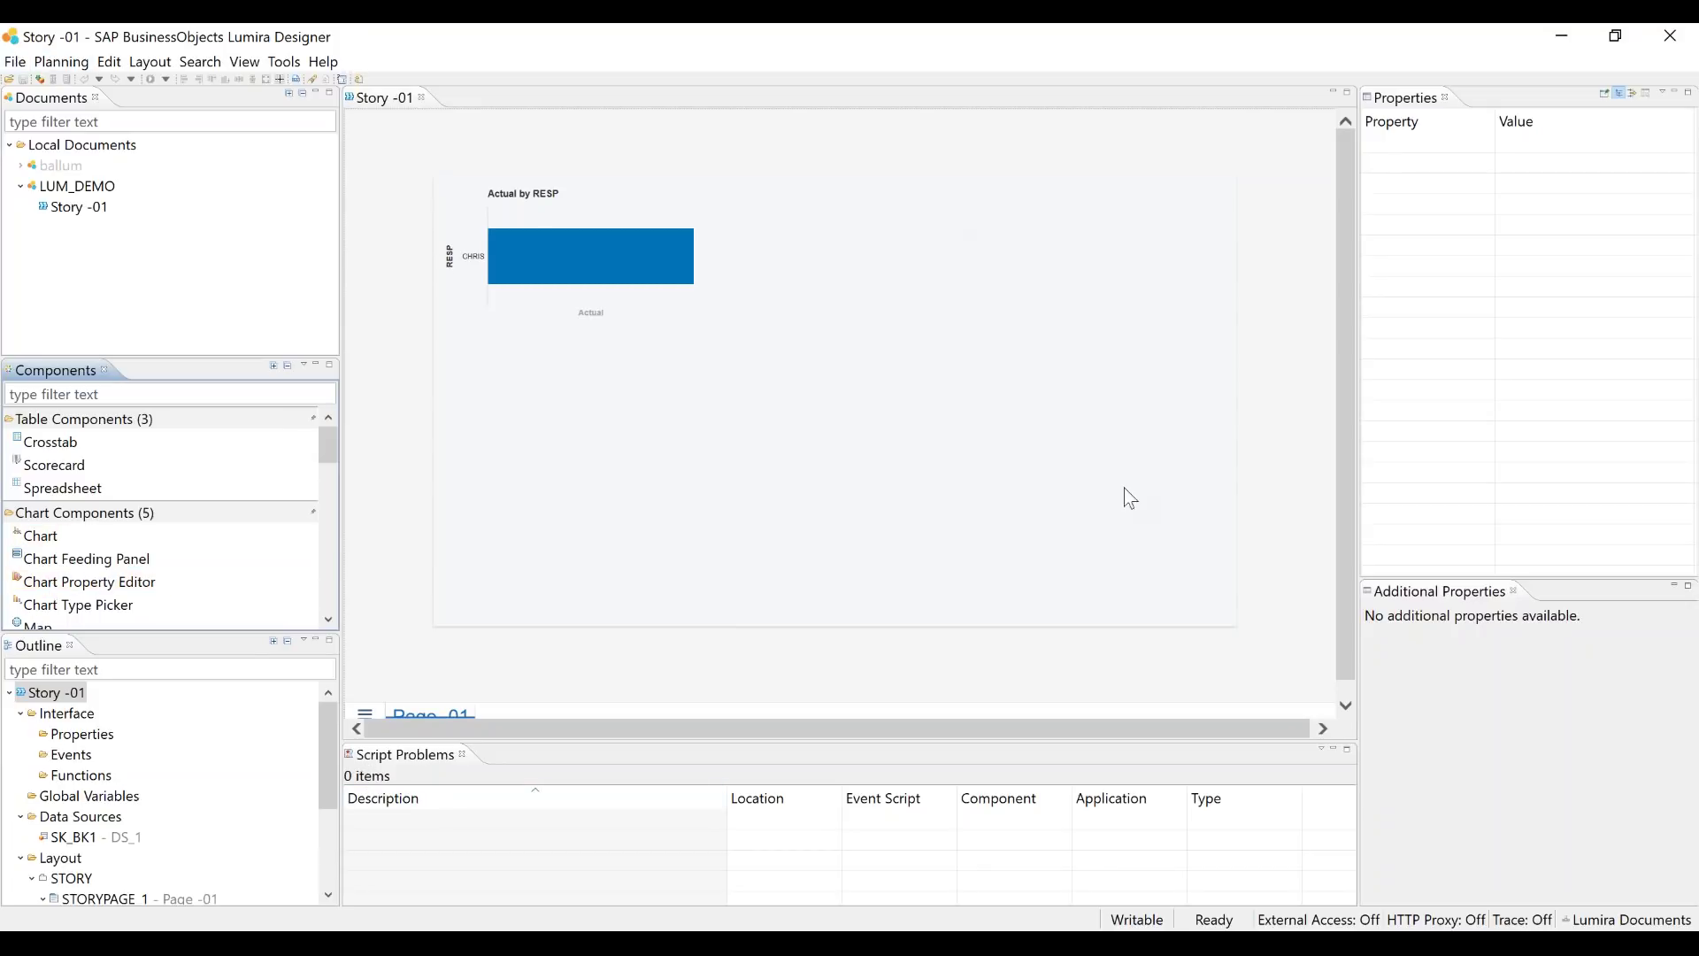
Add a Crosstab component to the story page, in the empty area below and to the right of the bar chart
{"action": "left_click", "coordinate": [26, 122]}
{"action": "type", "text": "cr"}
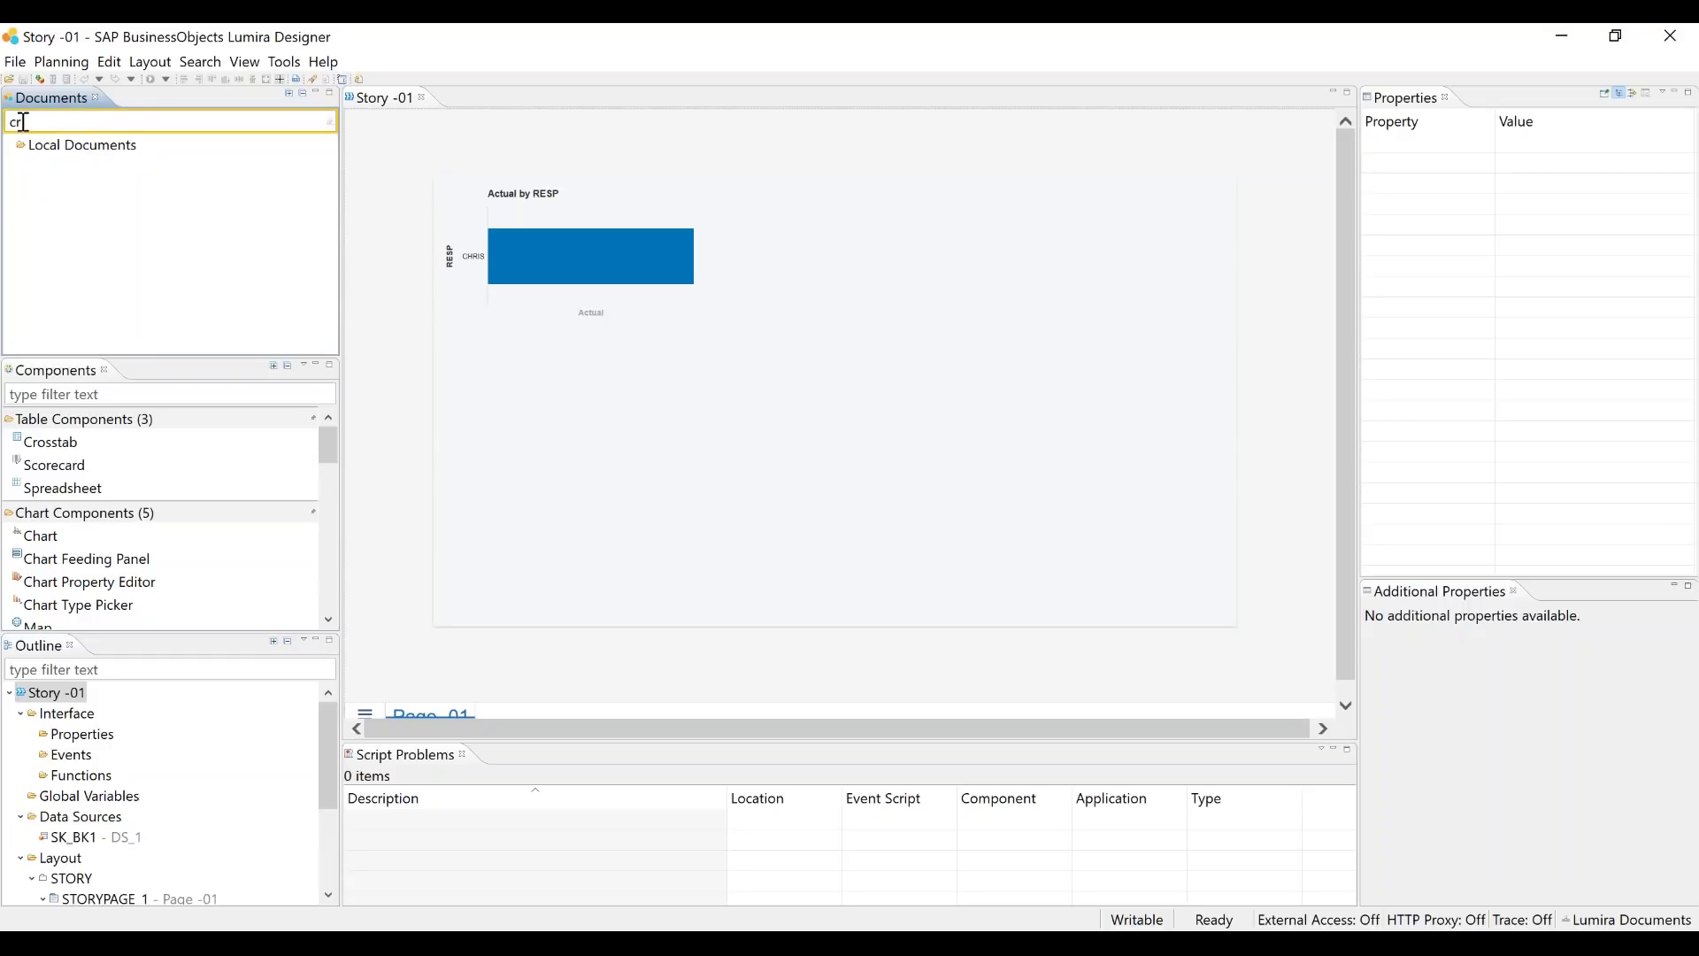
{"action": "left_click_drag", "start_coordinate": [66, 445], "coordinate": [820, 372]}
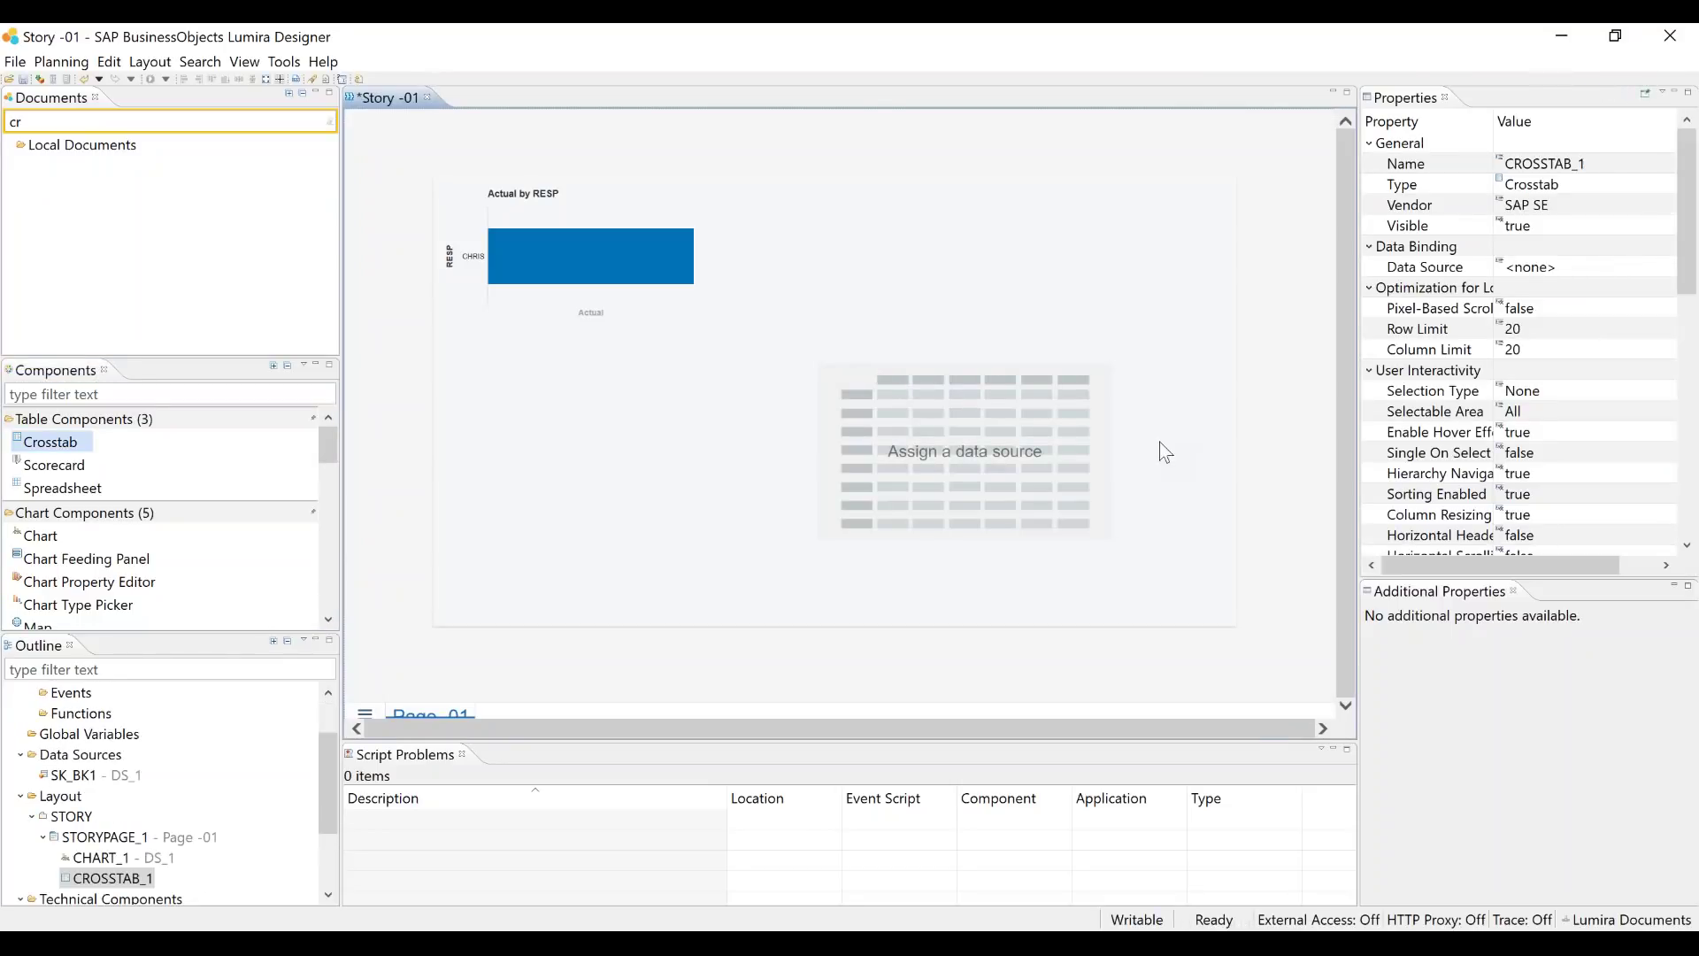
Inspect the initial view of the SK_BK1 data source enlarged, including its rows, columns and live preview, and leave it without changes
{"action": "left_click", "coordinate": [121, 777]}
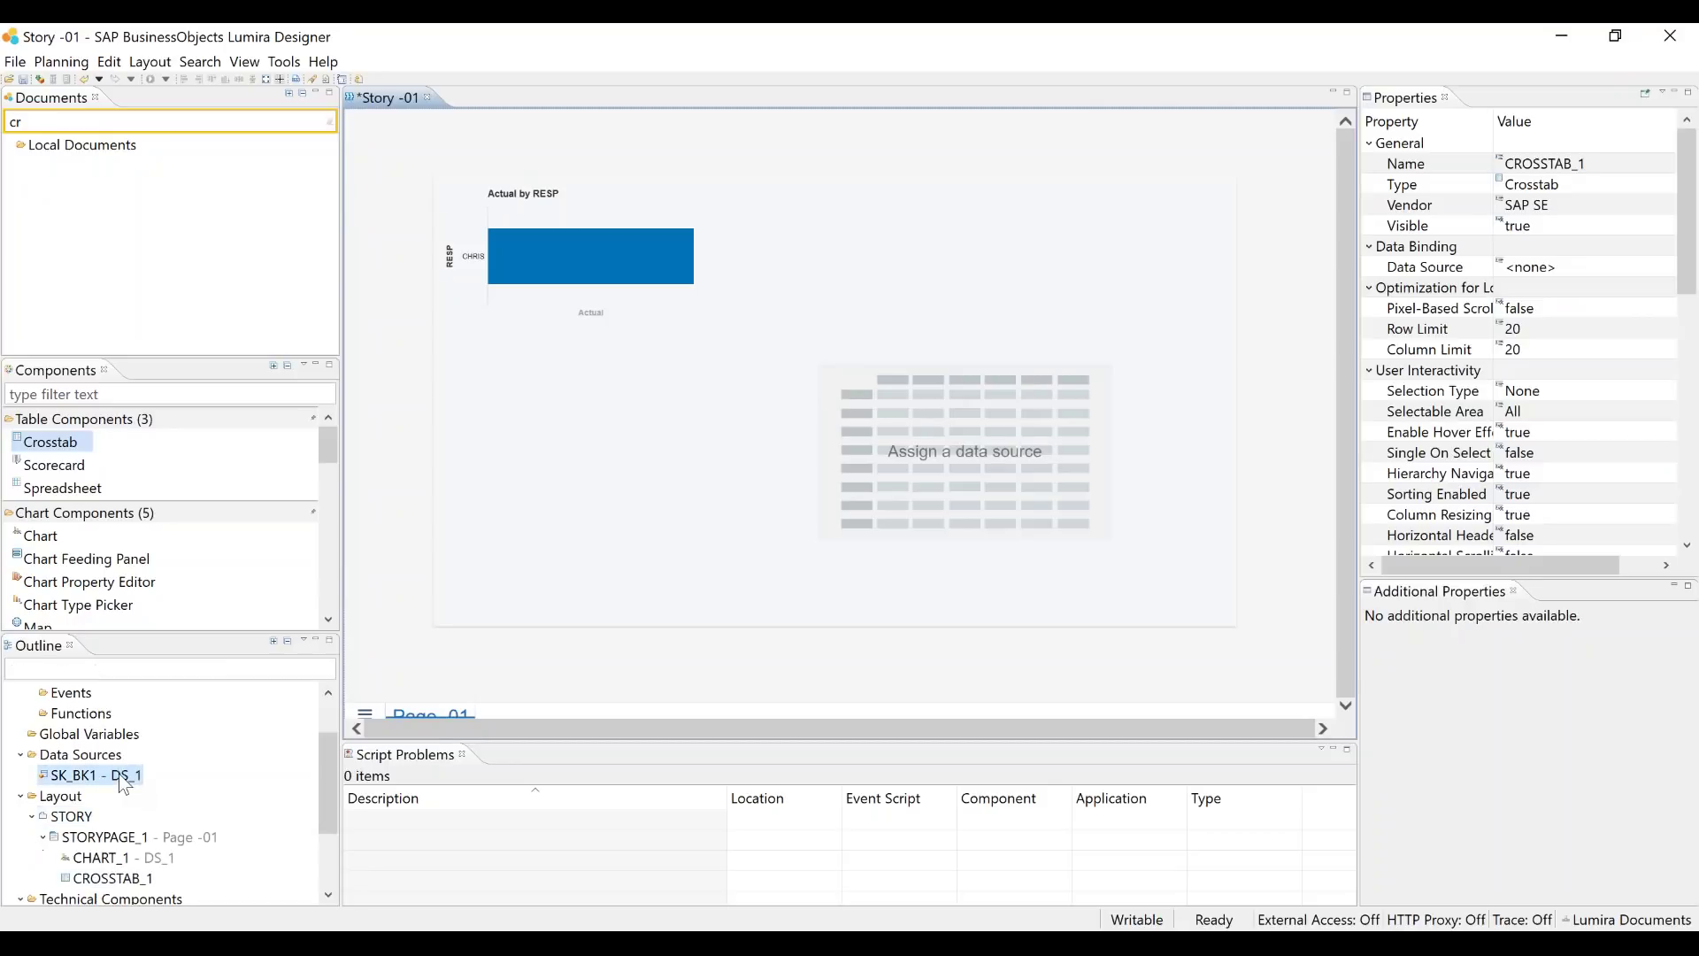
{"action": "right_click", "coordinate": [124, 779]}
{"action": "left_click", "coordinate": [168, 695]}
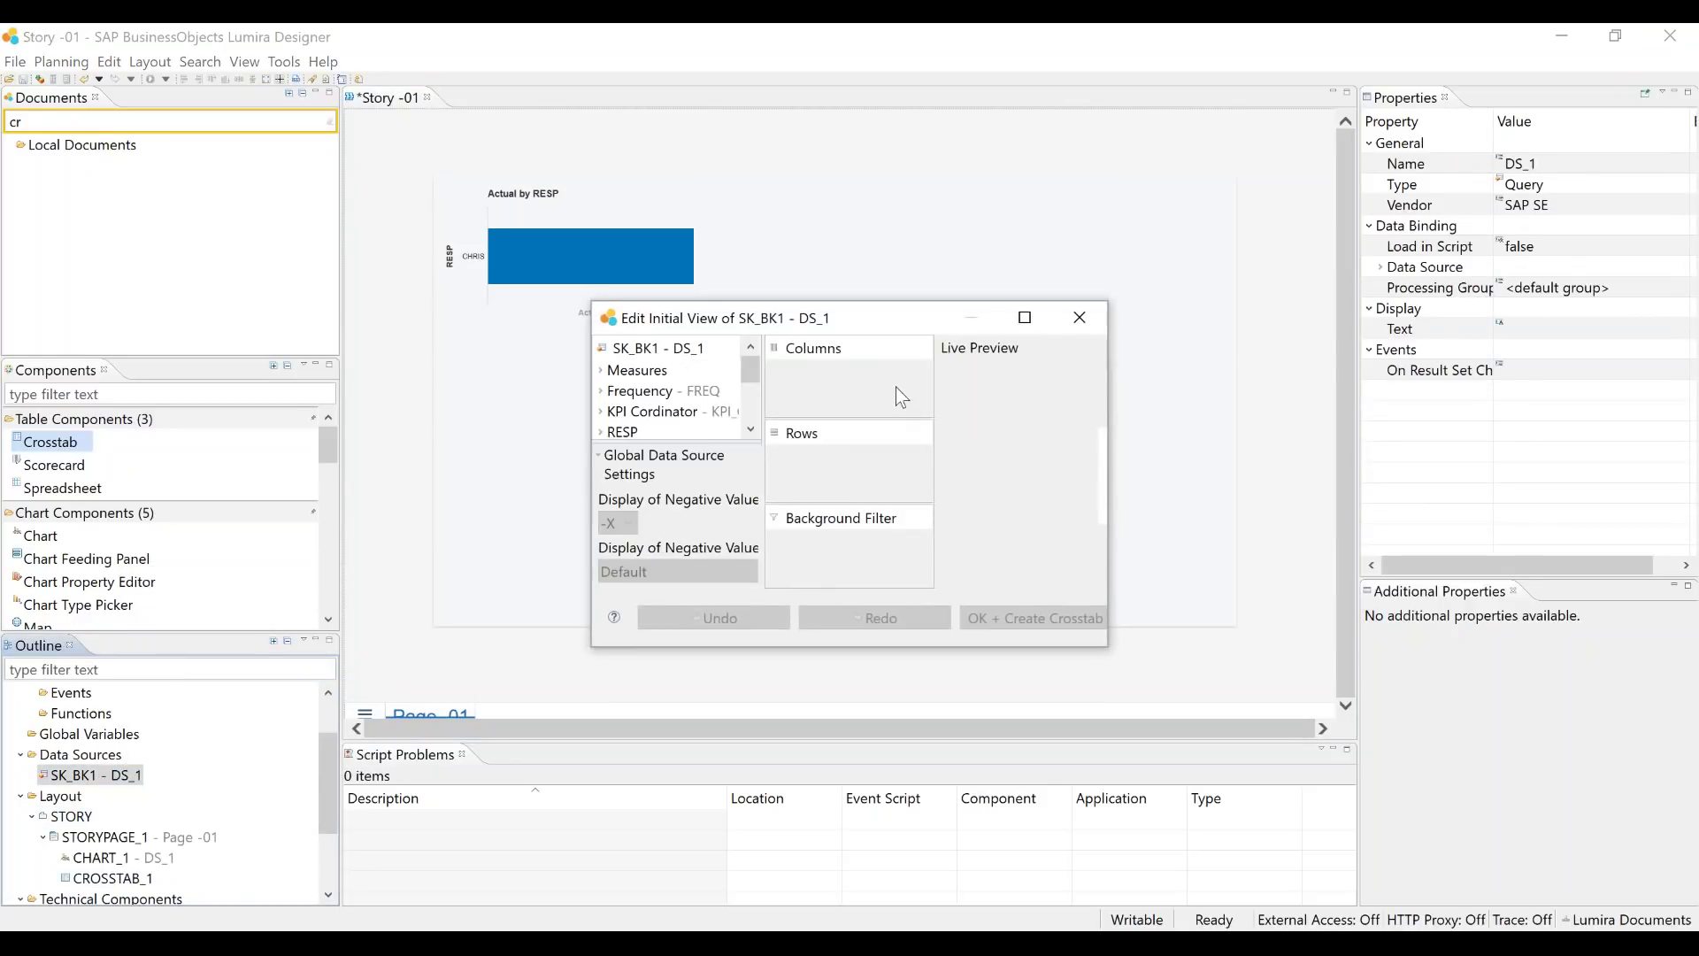
{"action": "left_click", "coordinate": [1025, 317]}
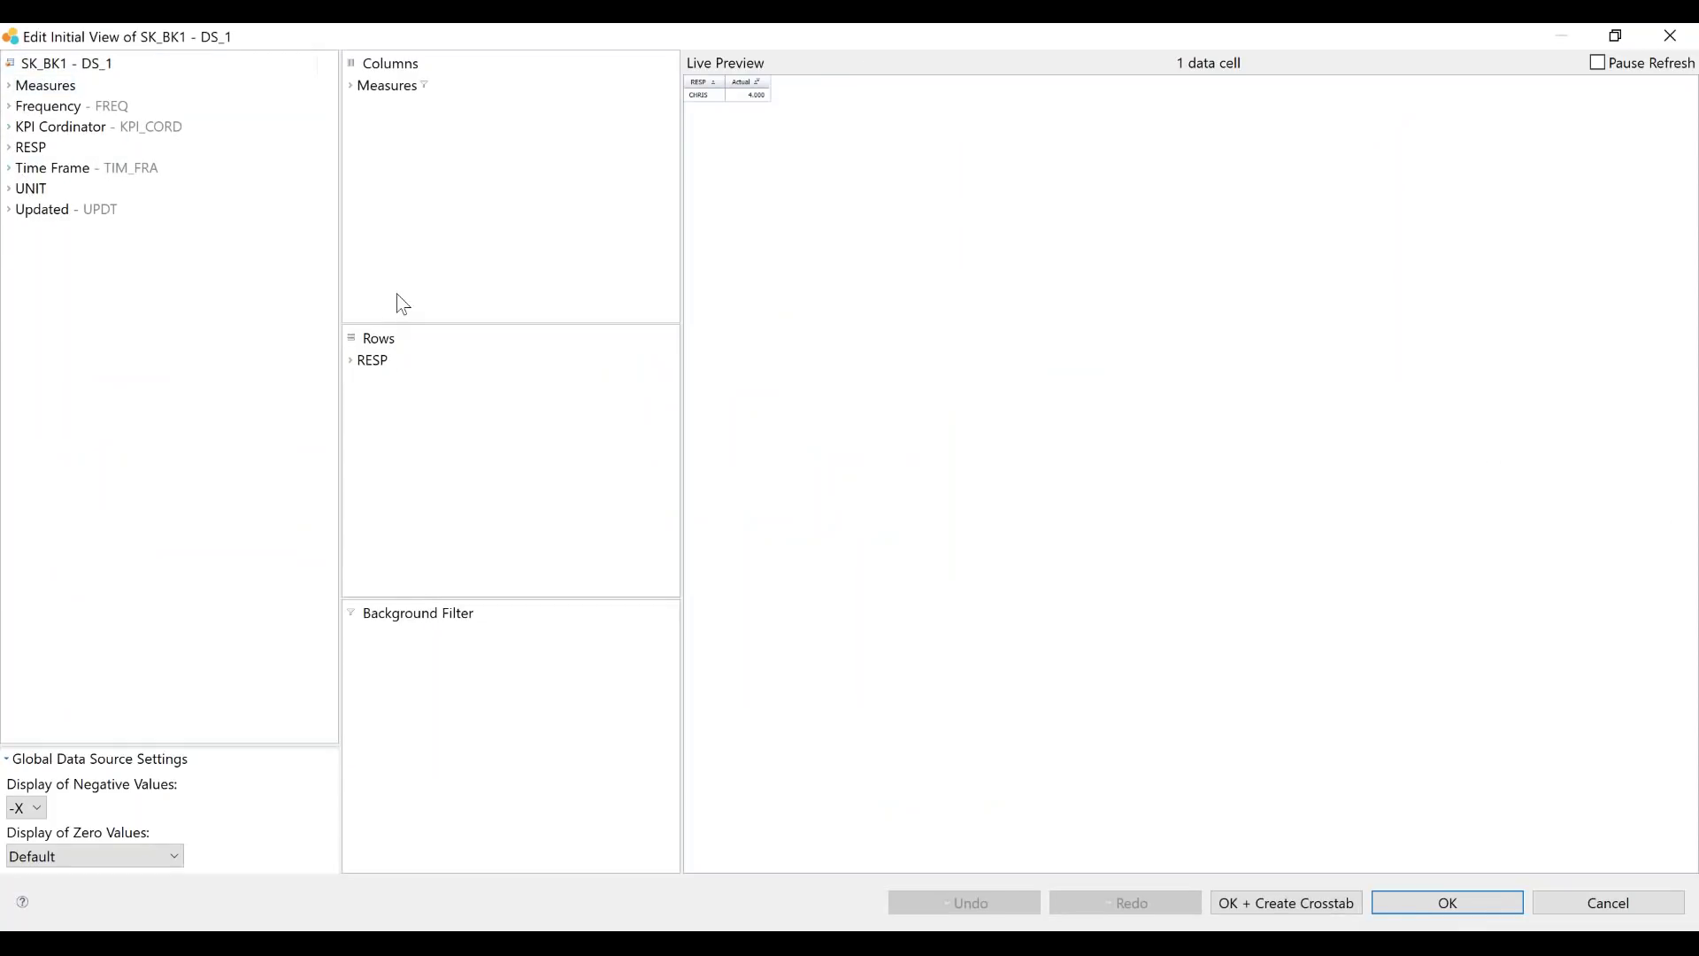
{"action": "left_click", "coordinate": [1629, 904]}
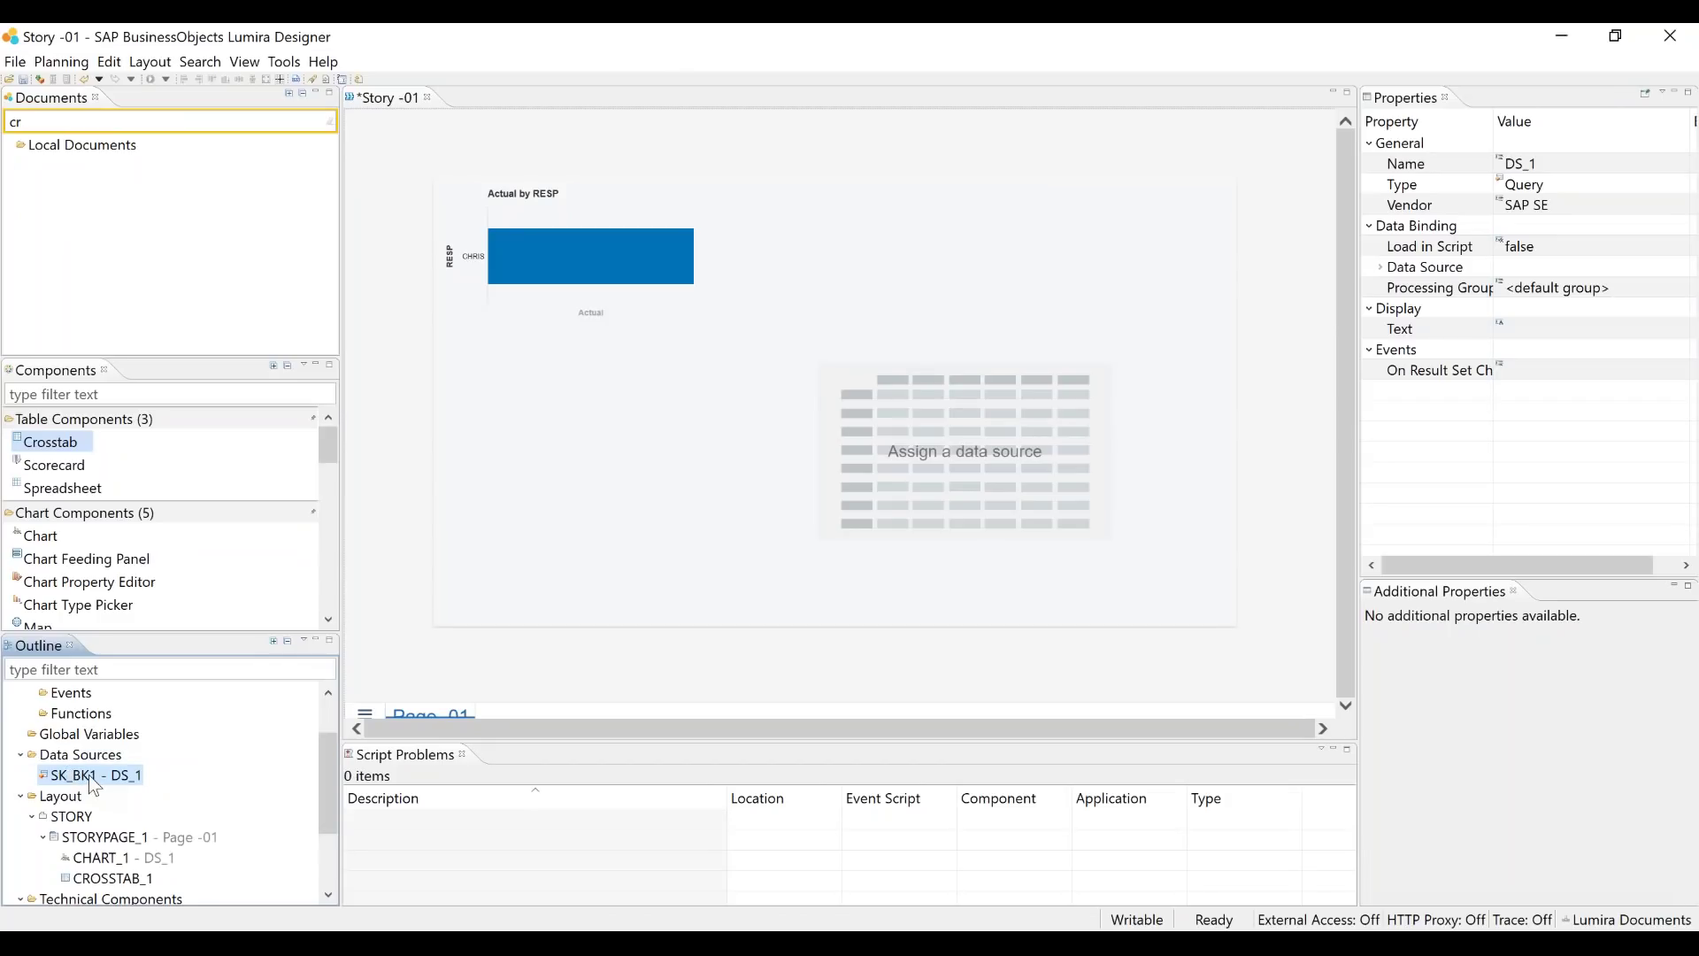
{"action": "left_click", "coordinate": [92, 758]}
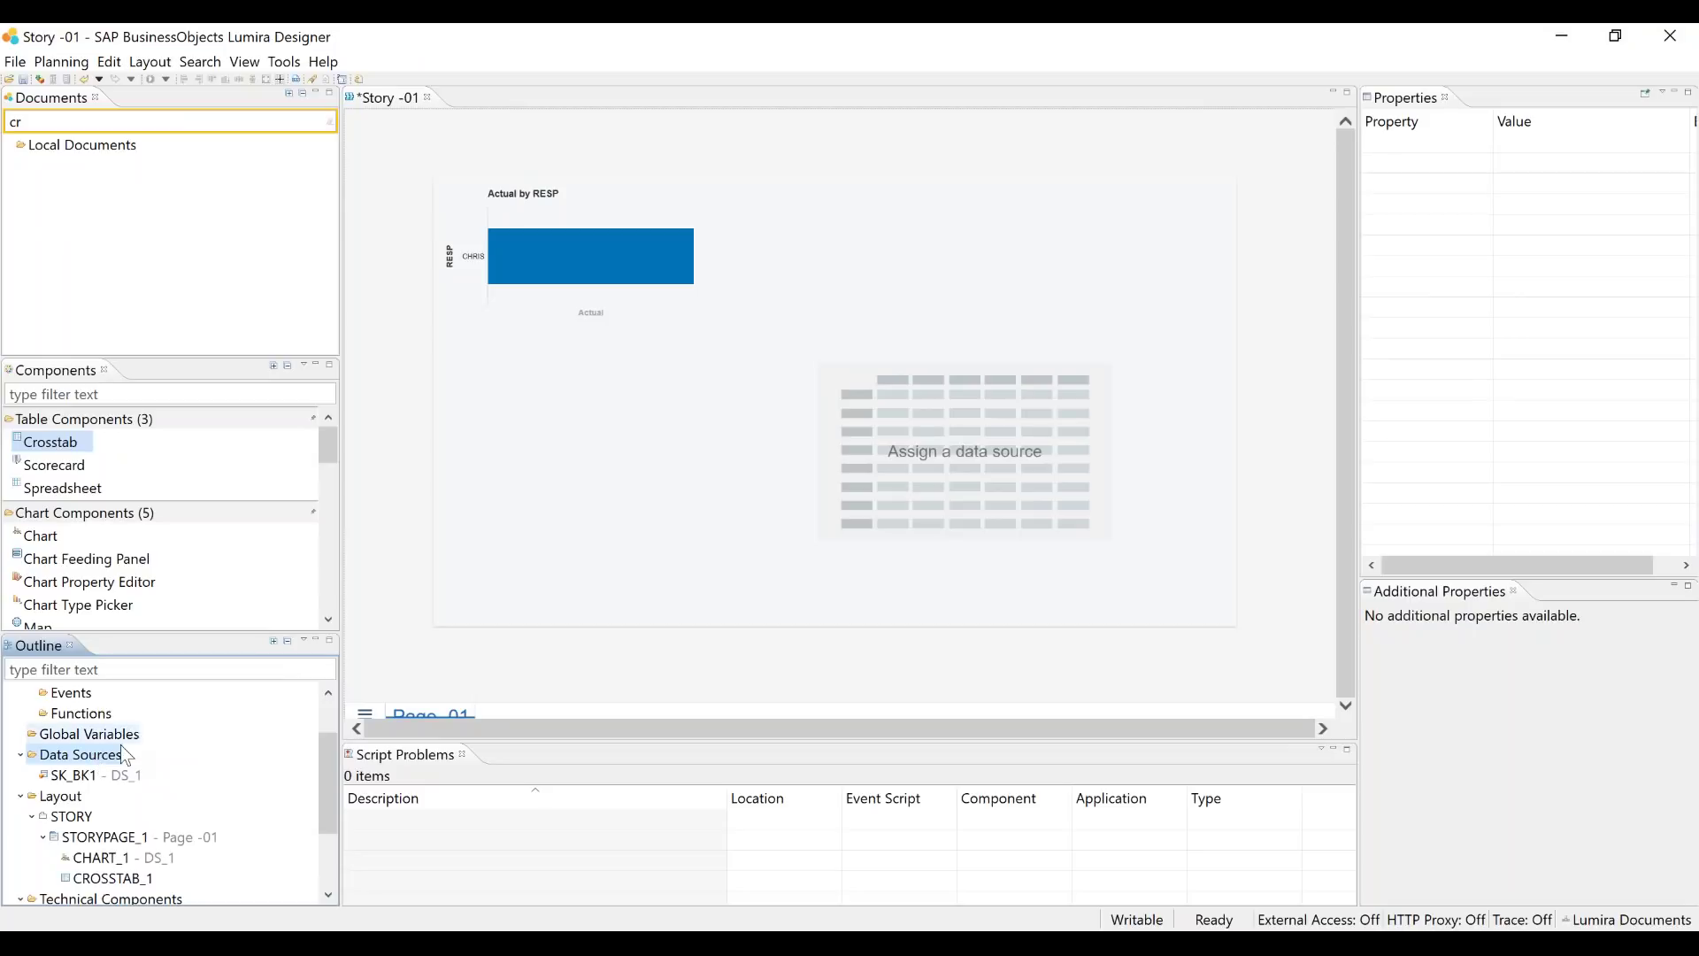
{"action": "right_click", "coordinate": [97, 757]}
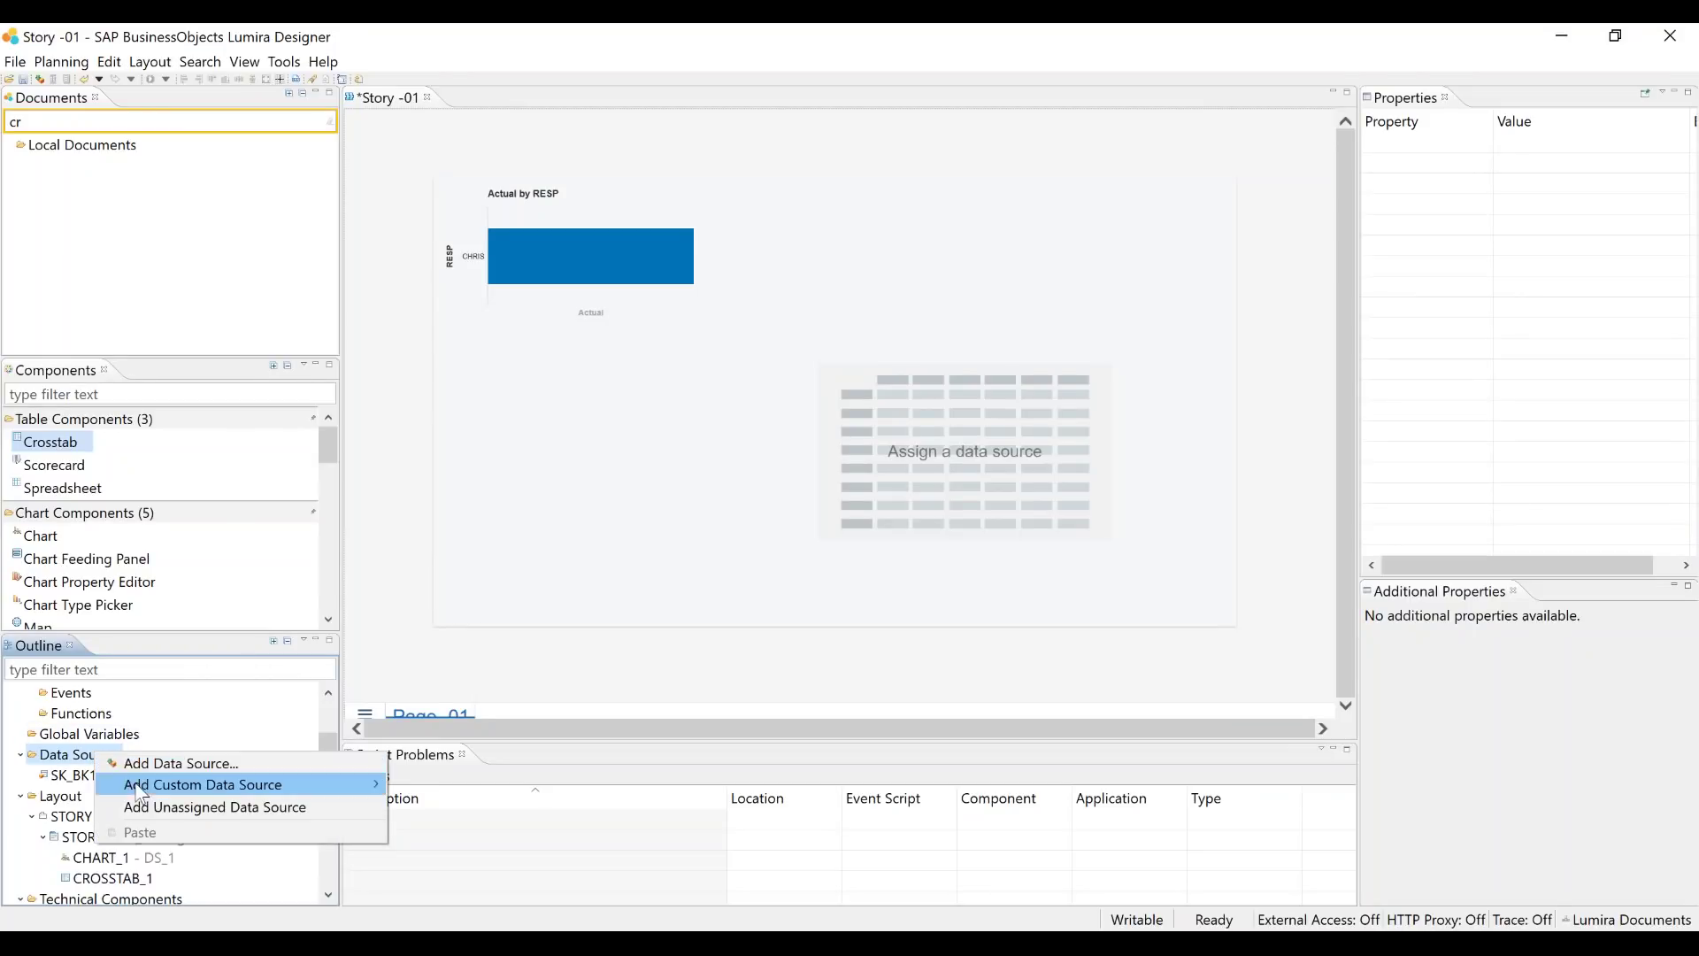
{"action": "left_click", "coordinate": [76, 776]}
{"action": "right_click", "coordinate": [75, 775]}
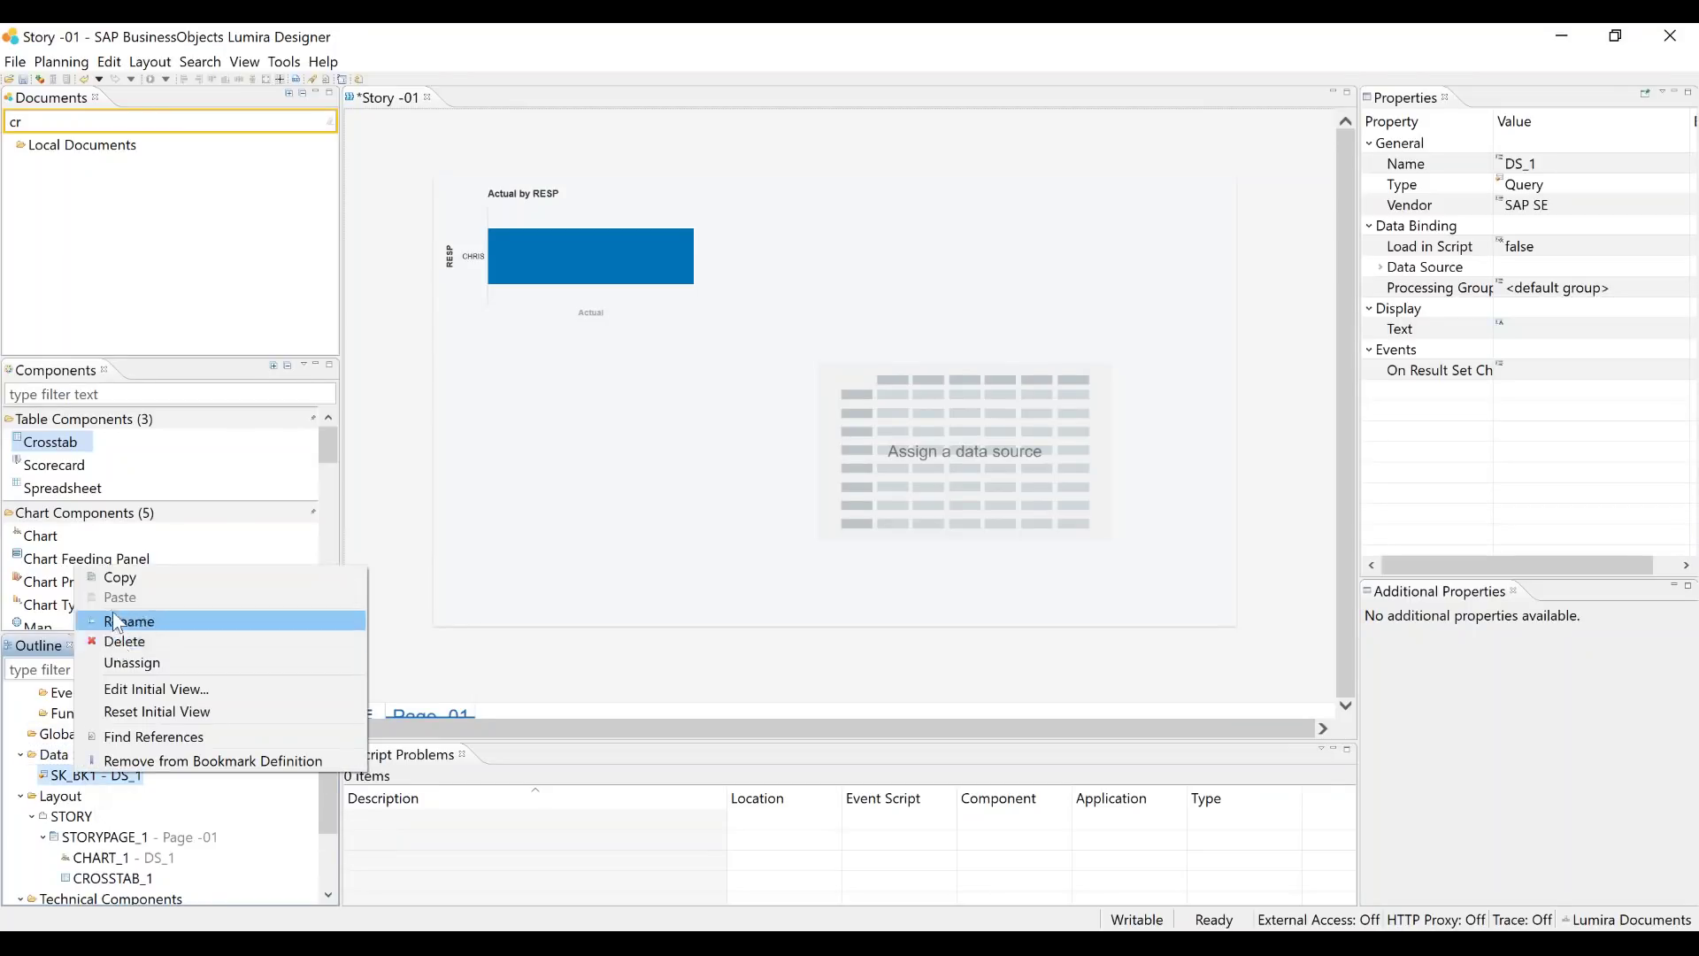
{"action": "left_click", "coordinate": [119, 577]}
Start adding another data source to the story and select the DE8 connection for it
{"action": "left_click", "coordinate": [89, 755]}
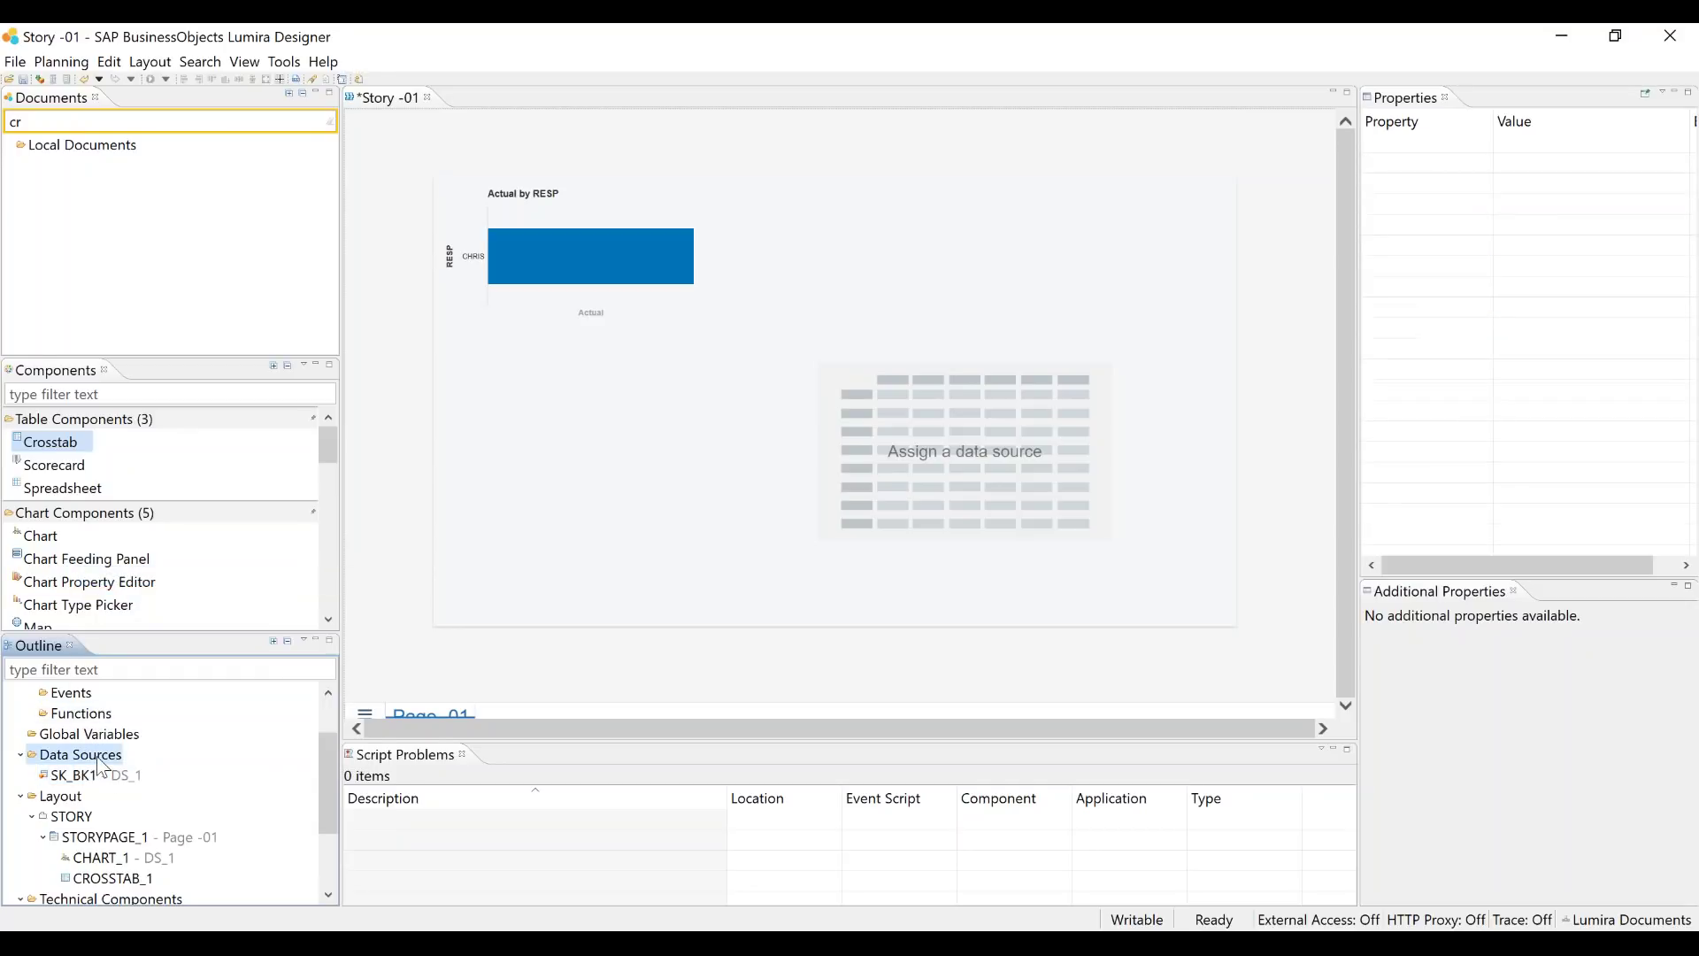
{"action": "right_click", "coordinate": [102, 766]}
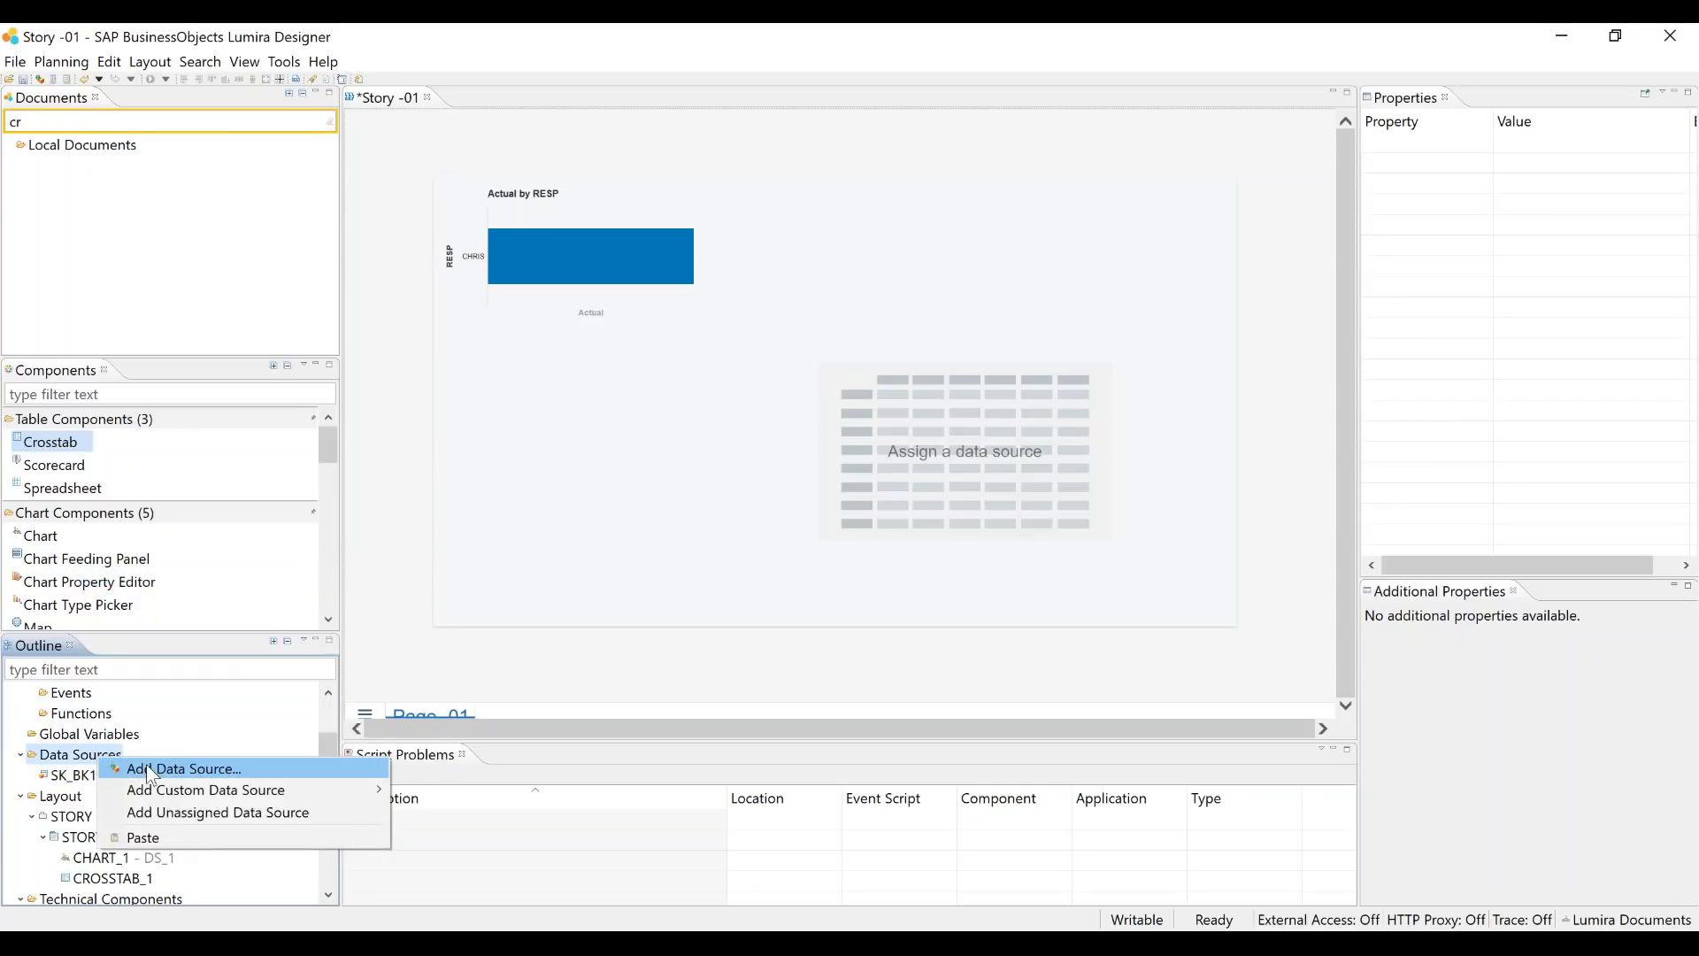
{"action": "left_click", "coordinate": [155, 772]}
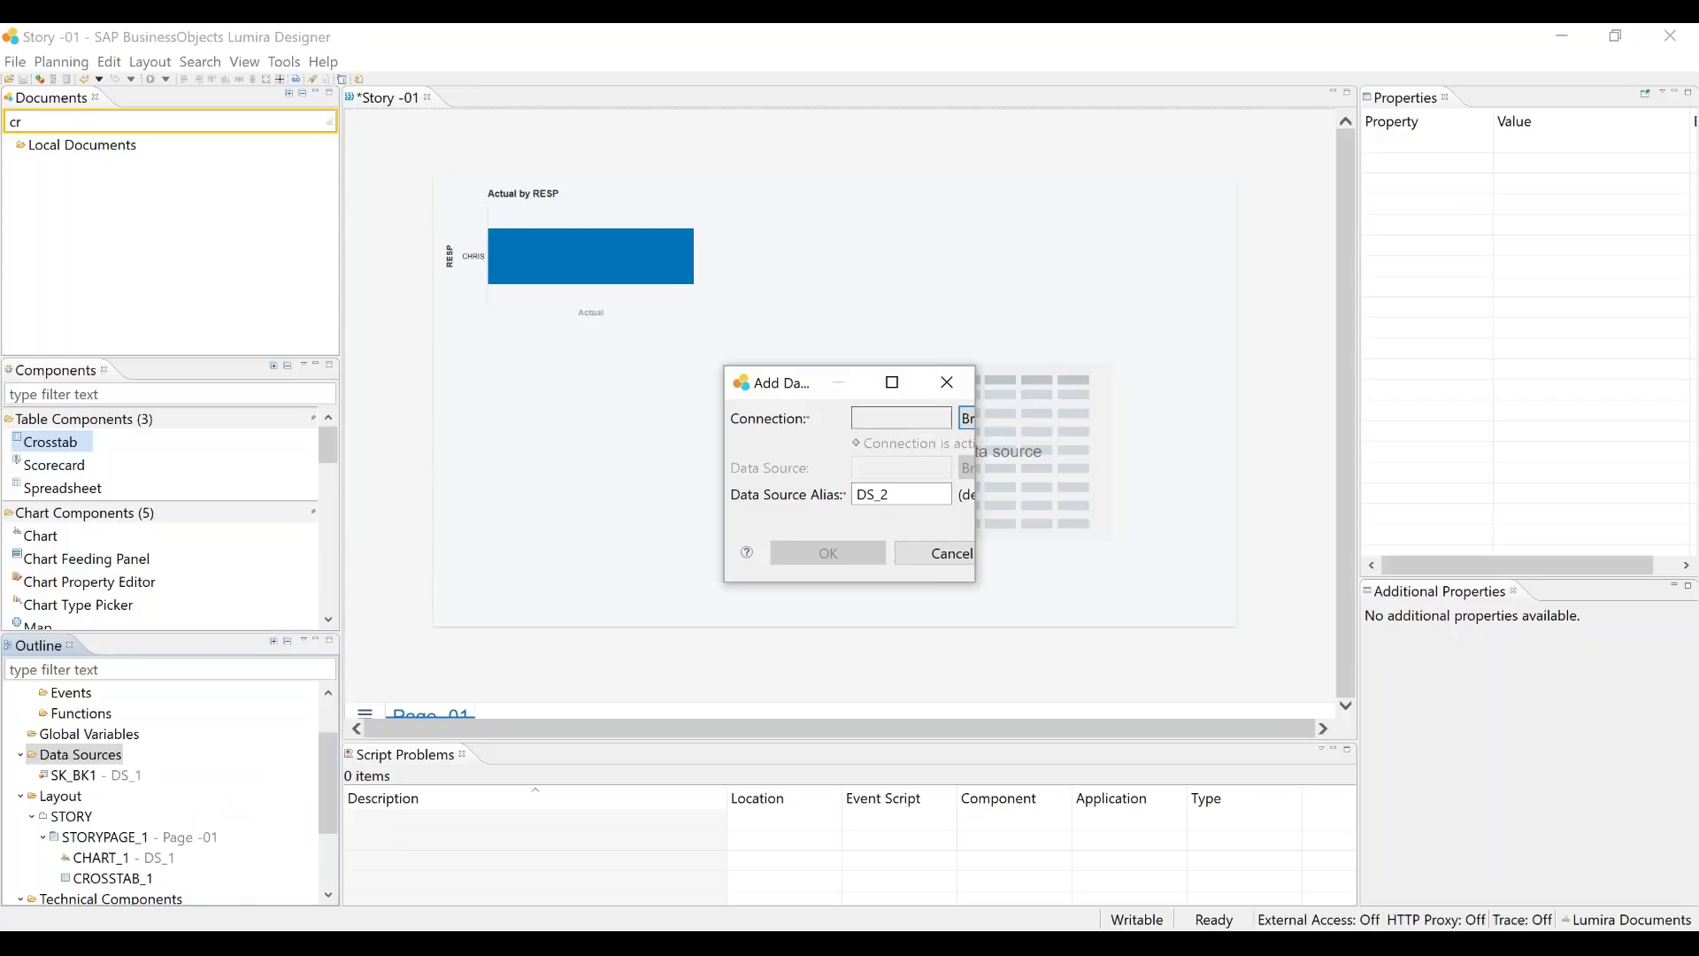
{"action": "left_click", "coordinate": [892, 382]}
{"action": "left_click", "coordinate": [1663, 71]}
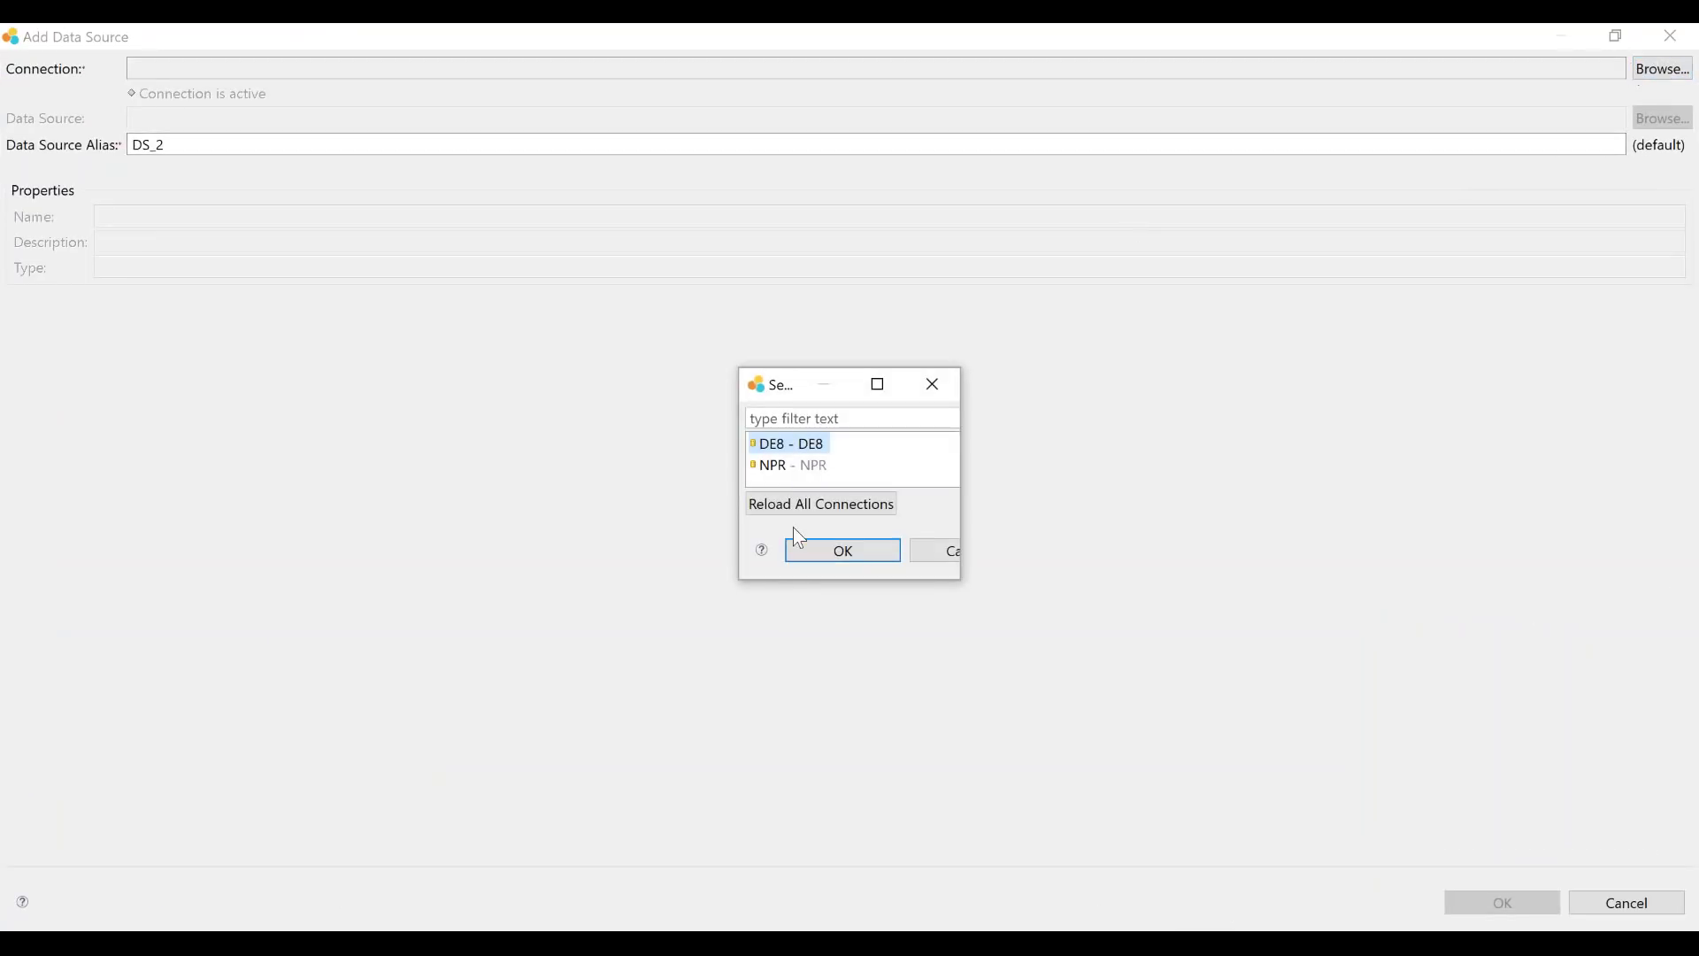
{"action": "left_click", "coordinate": [842, 553]}
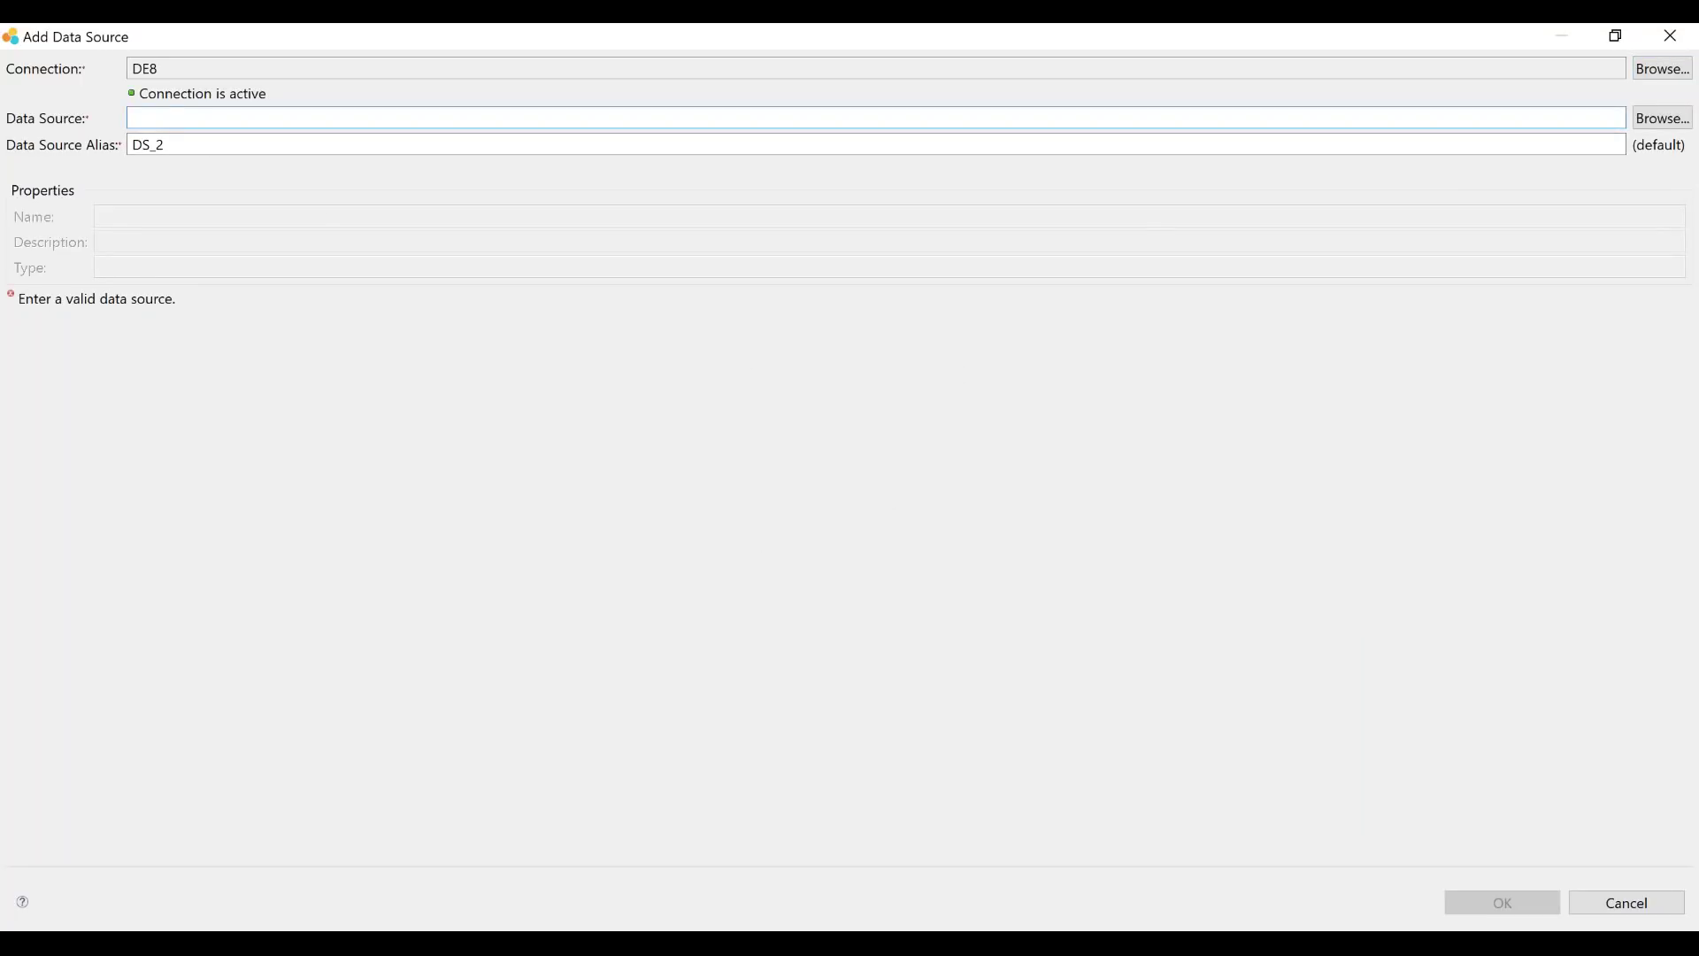
Enter SK_BK1 as the query for the new data source, keep the alias DS_2, and add it
{"action": "double_click", "coordinate": [415, 46]}
{"action": "left_click_drag", "start_coordinate": [759, 67], "coordinate": [666, 109]}
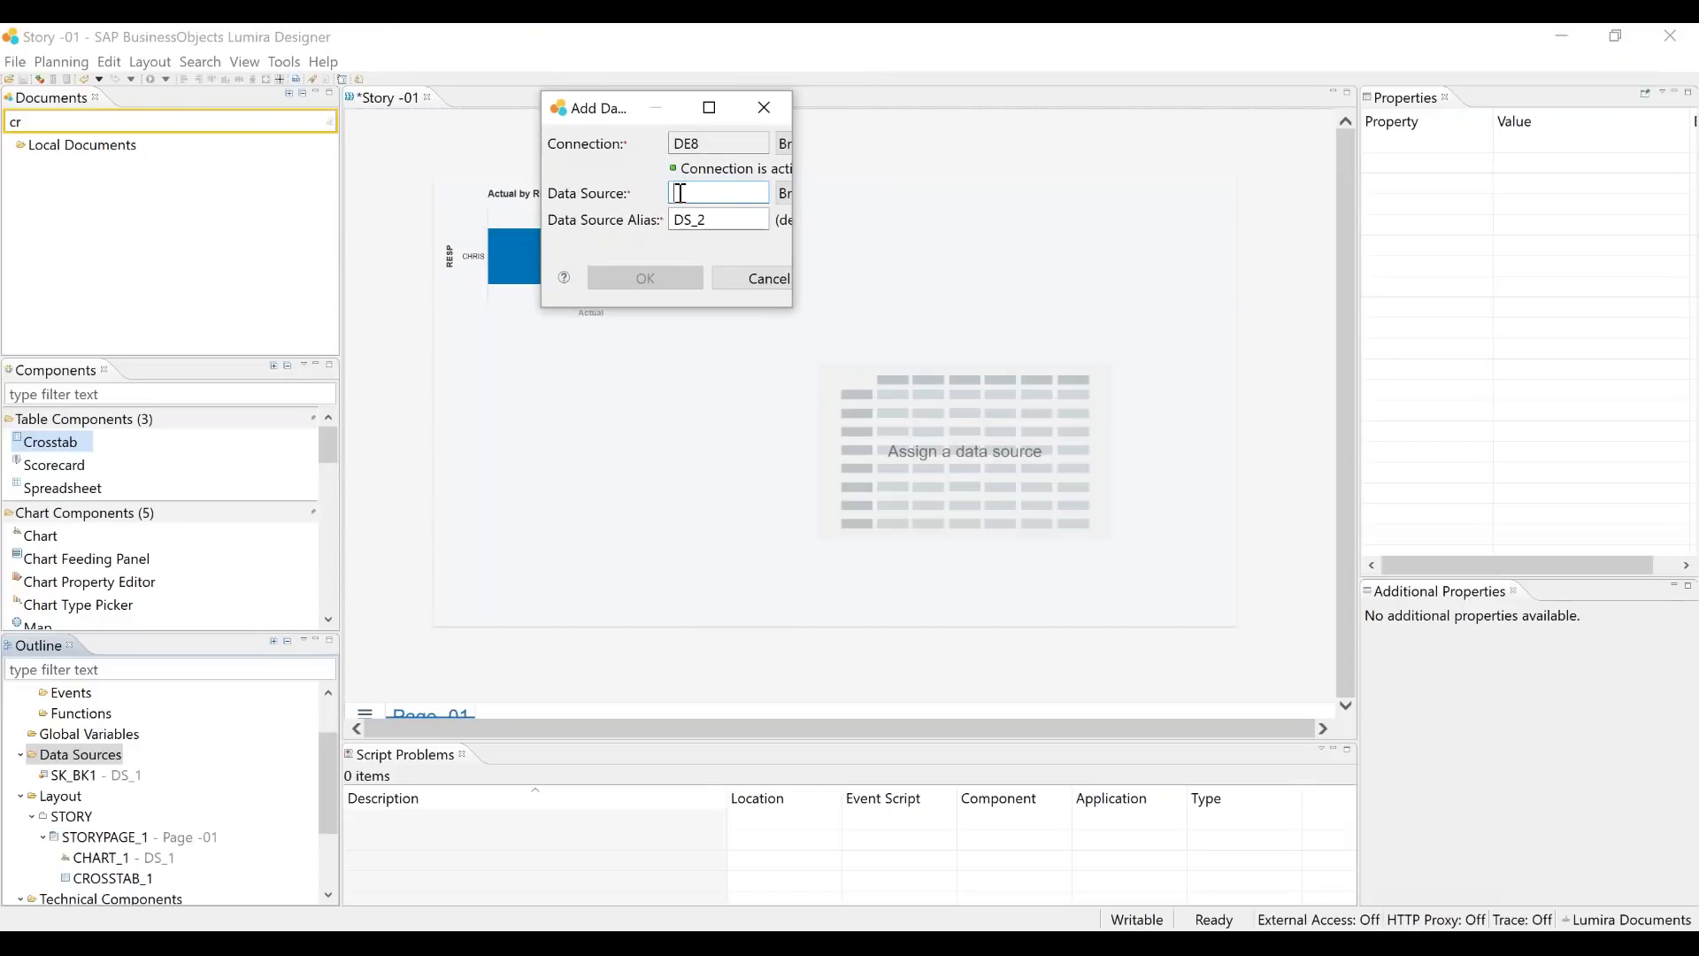
{"action": "type", "text": "SK_BK1"}
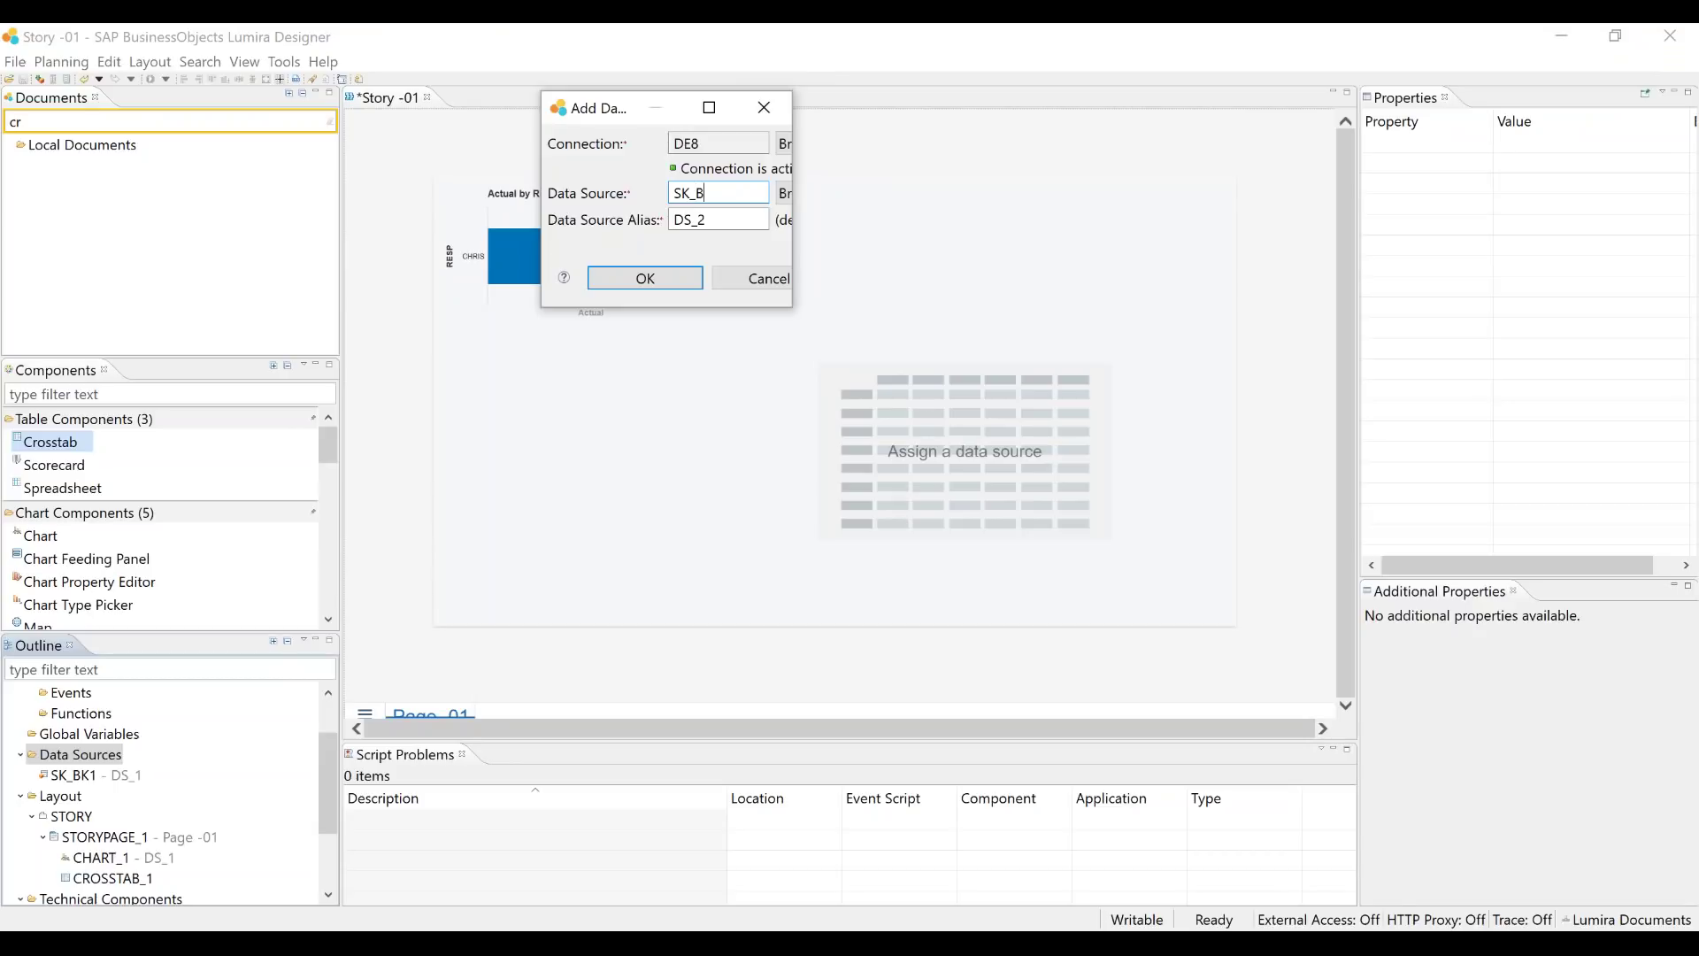
{"action": "left_click", "coordinate": [649, 279]}
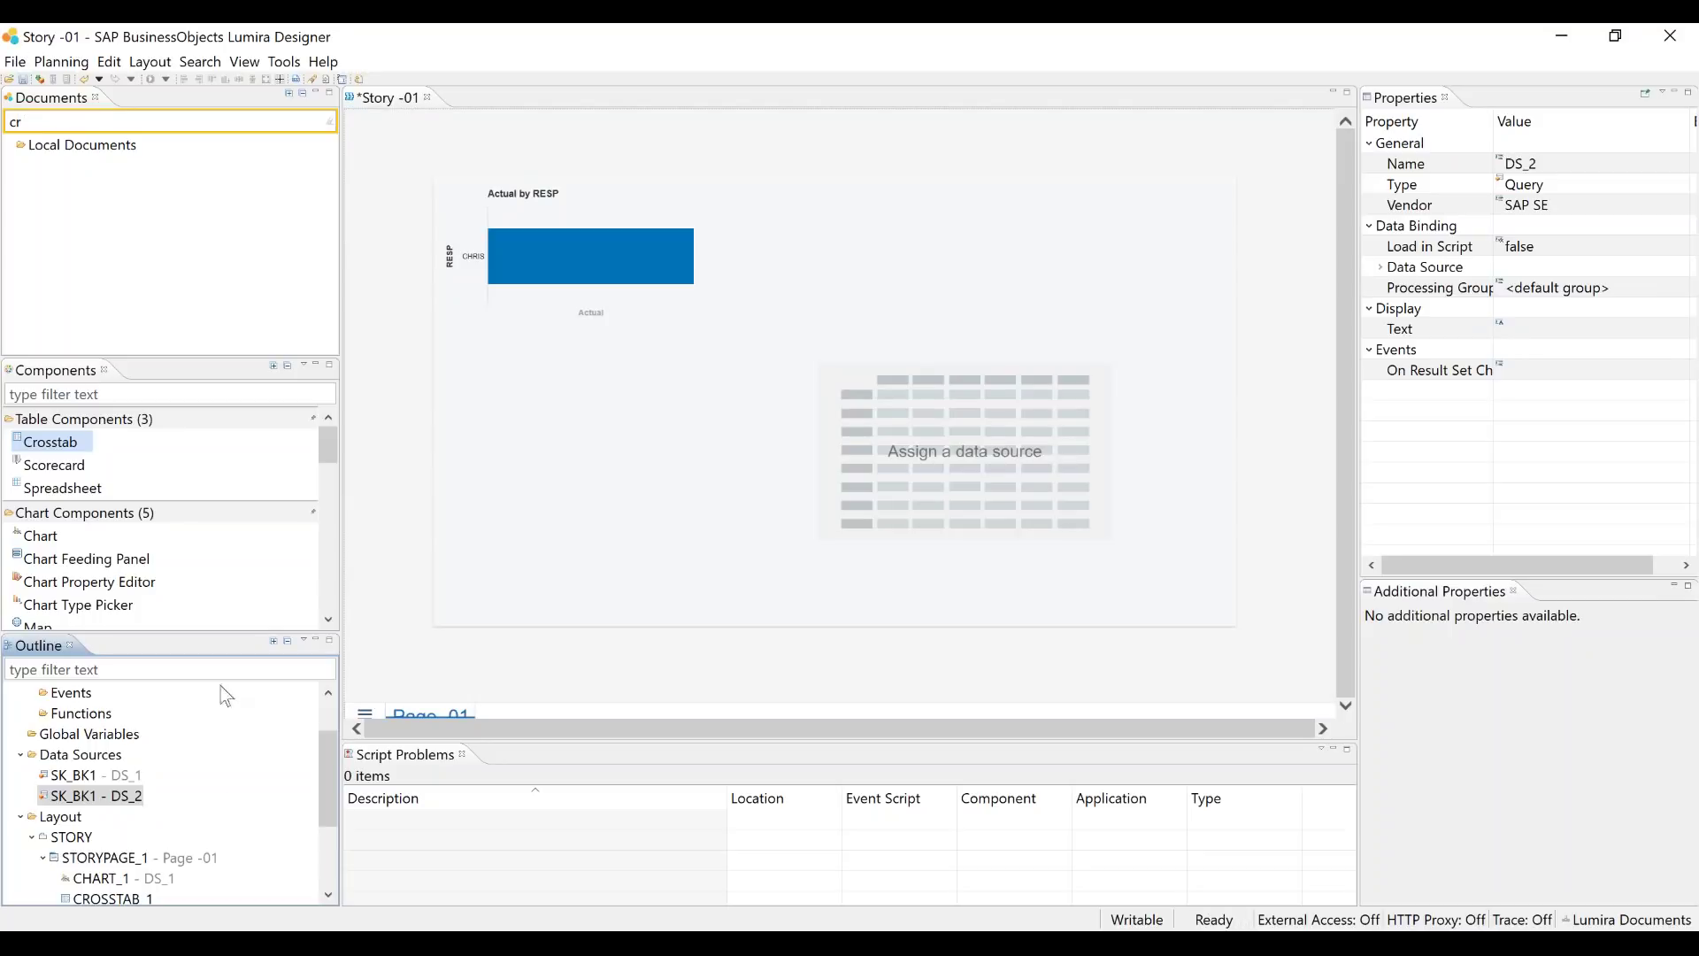
Open the initial view of the DS_2 data source for editing and hide the totals of the Frequency row dimension
{"action": "right_click", "coordinate": [98, 795]}
{"action": "left_click", "coordinate": [150, 709]}
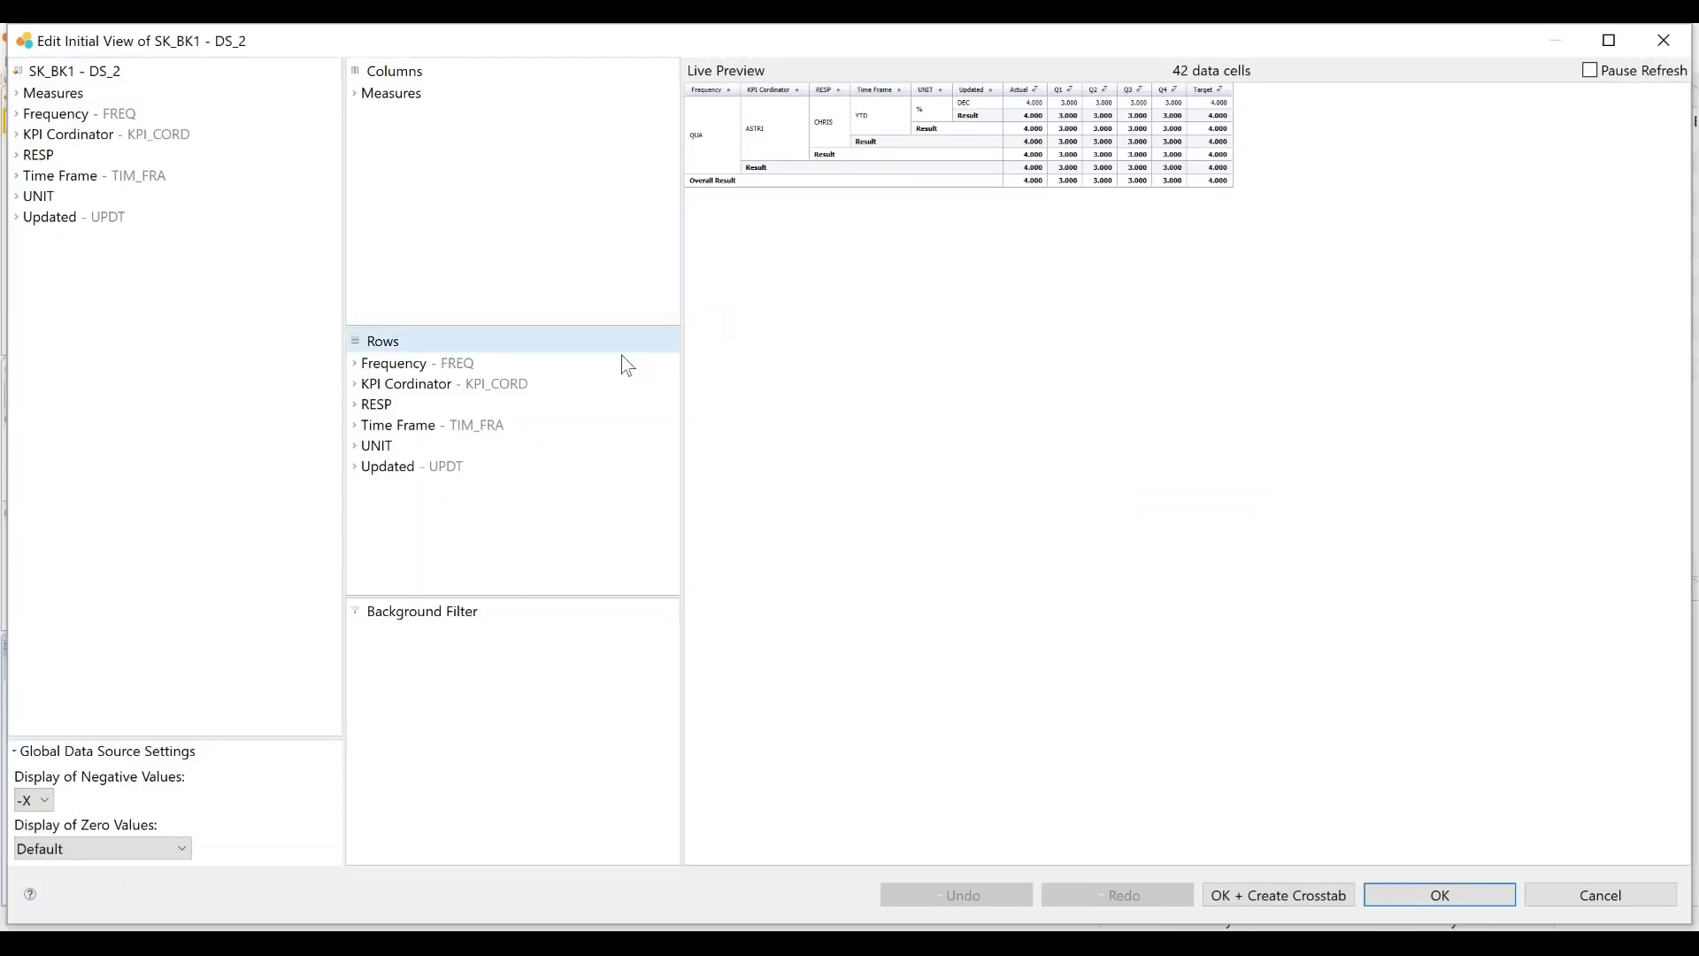
{"action": "right_click", "coordinate": [419, 372]}
{"action": "mouse_move", "coordinate": [559, 508]}
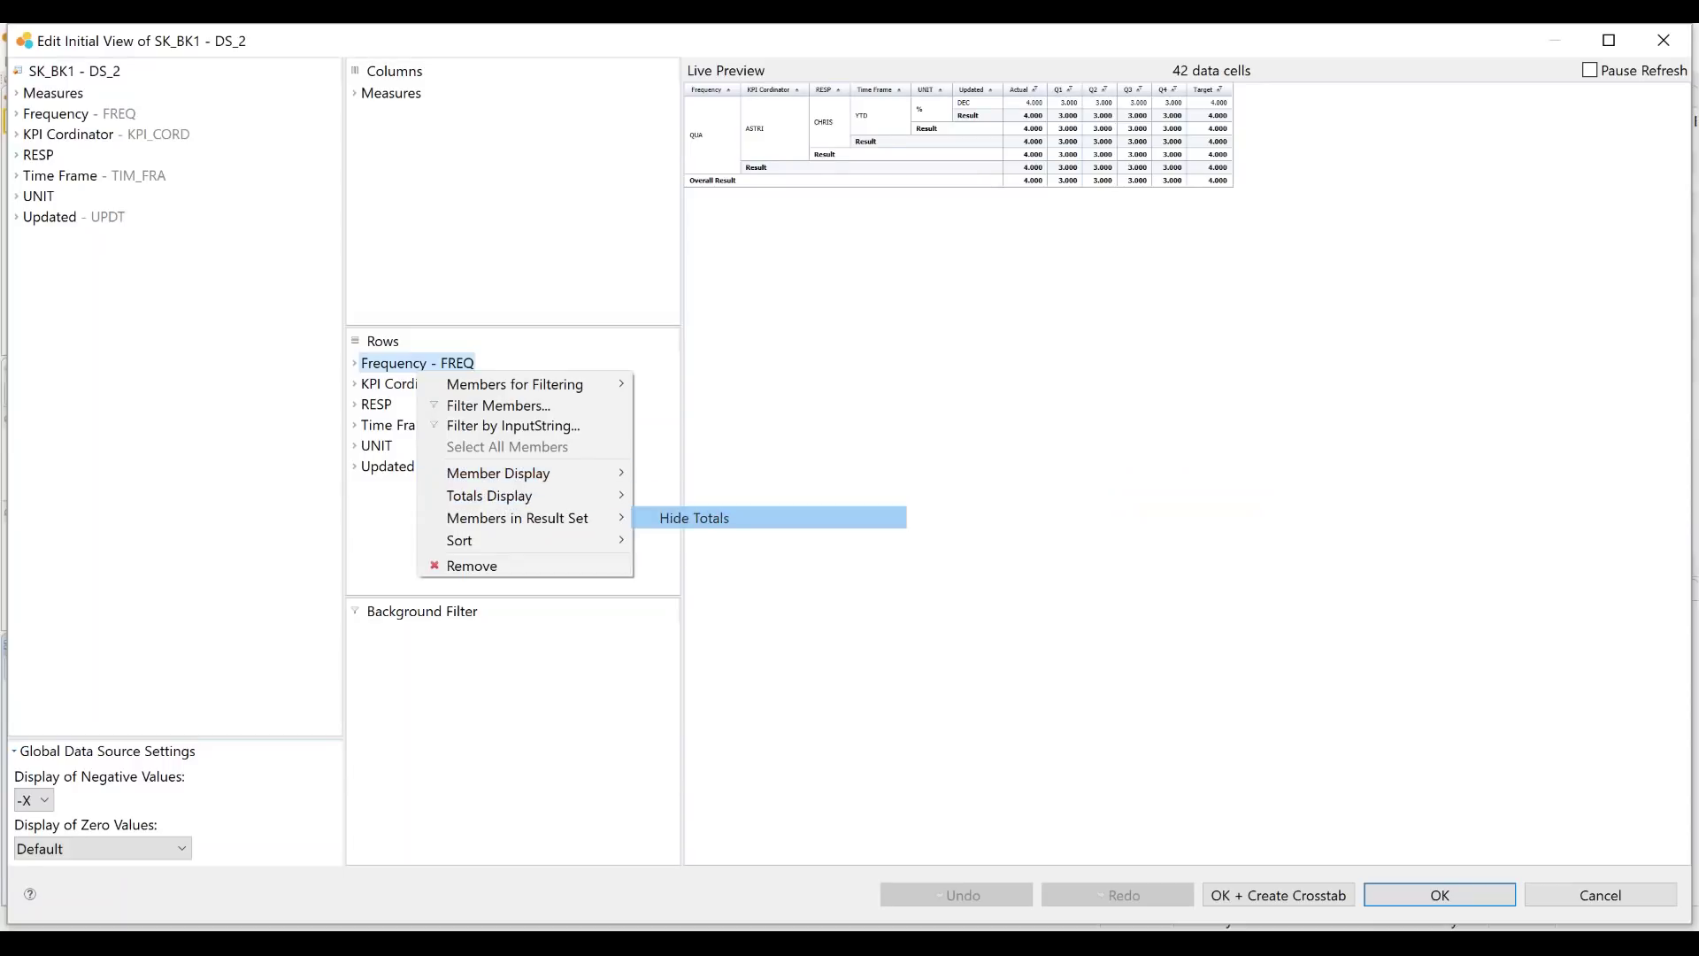
{"action": "left_click", "coordinate": [699, 517]}
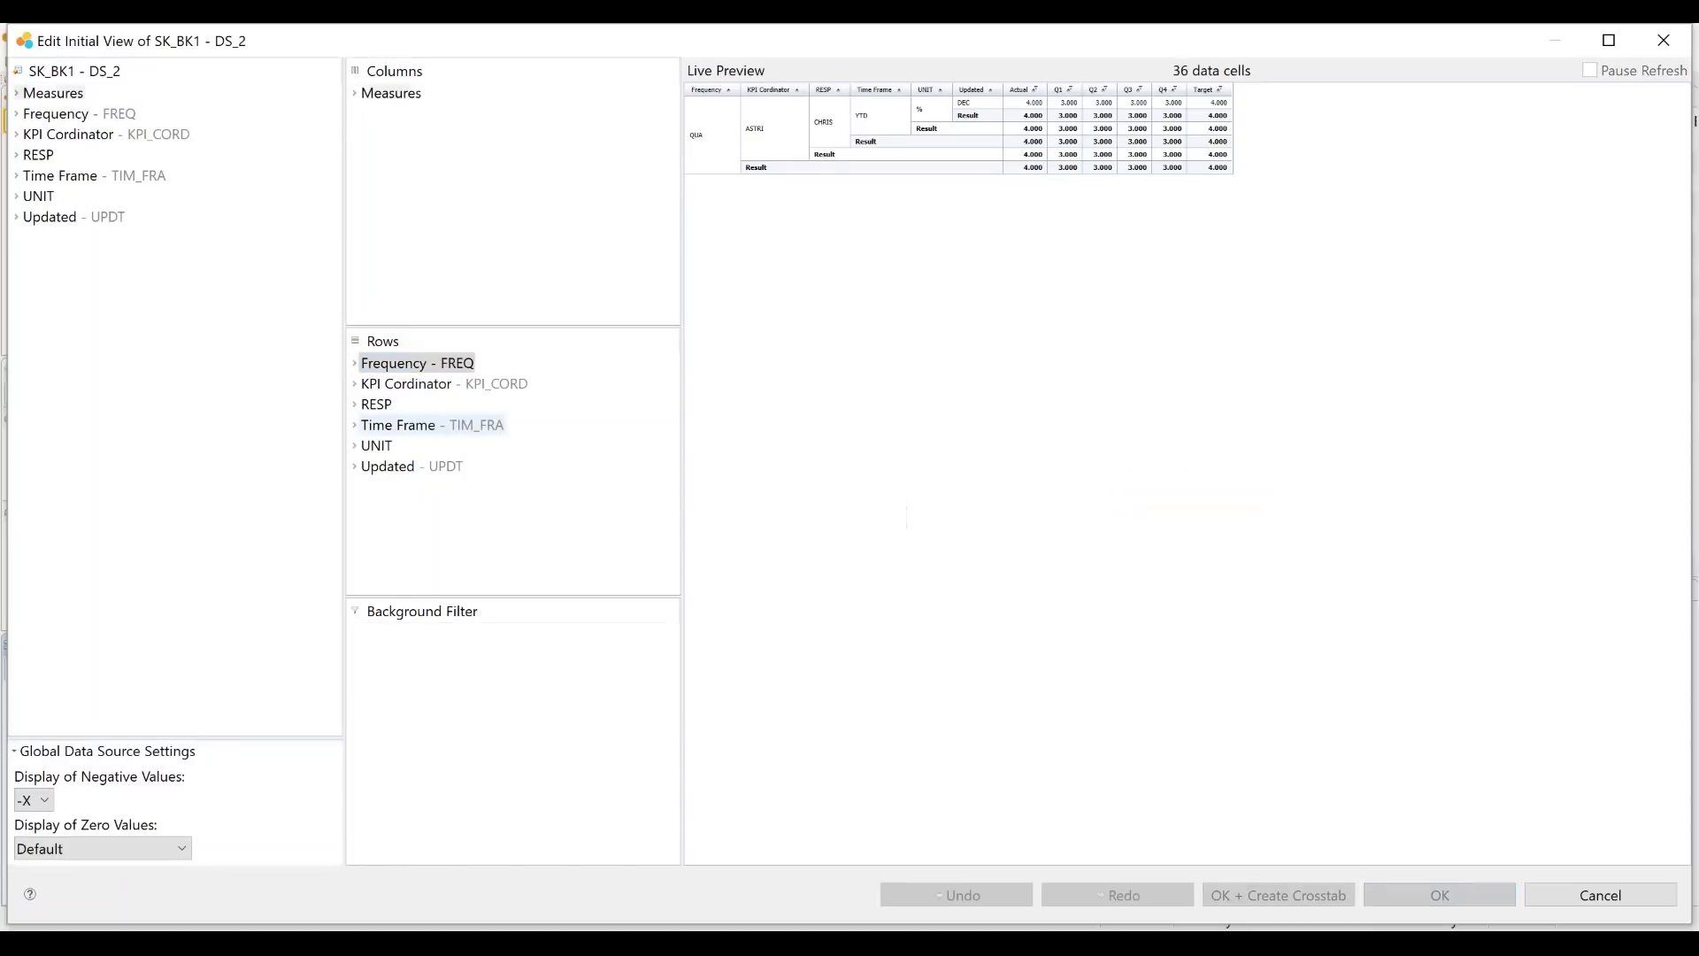
Hide the totals of the KPI Cordinator row dimension in the initial view
{"action": "right_click", "coordinate": [403, 395]}
{"action": "left_click", "coordinate": [403, 391]}
{"action": "right_click", "coordinate": [403, 391]}
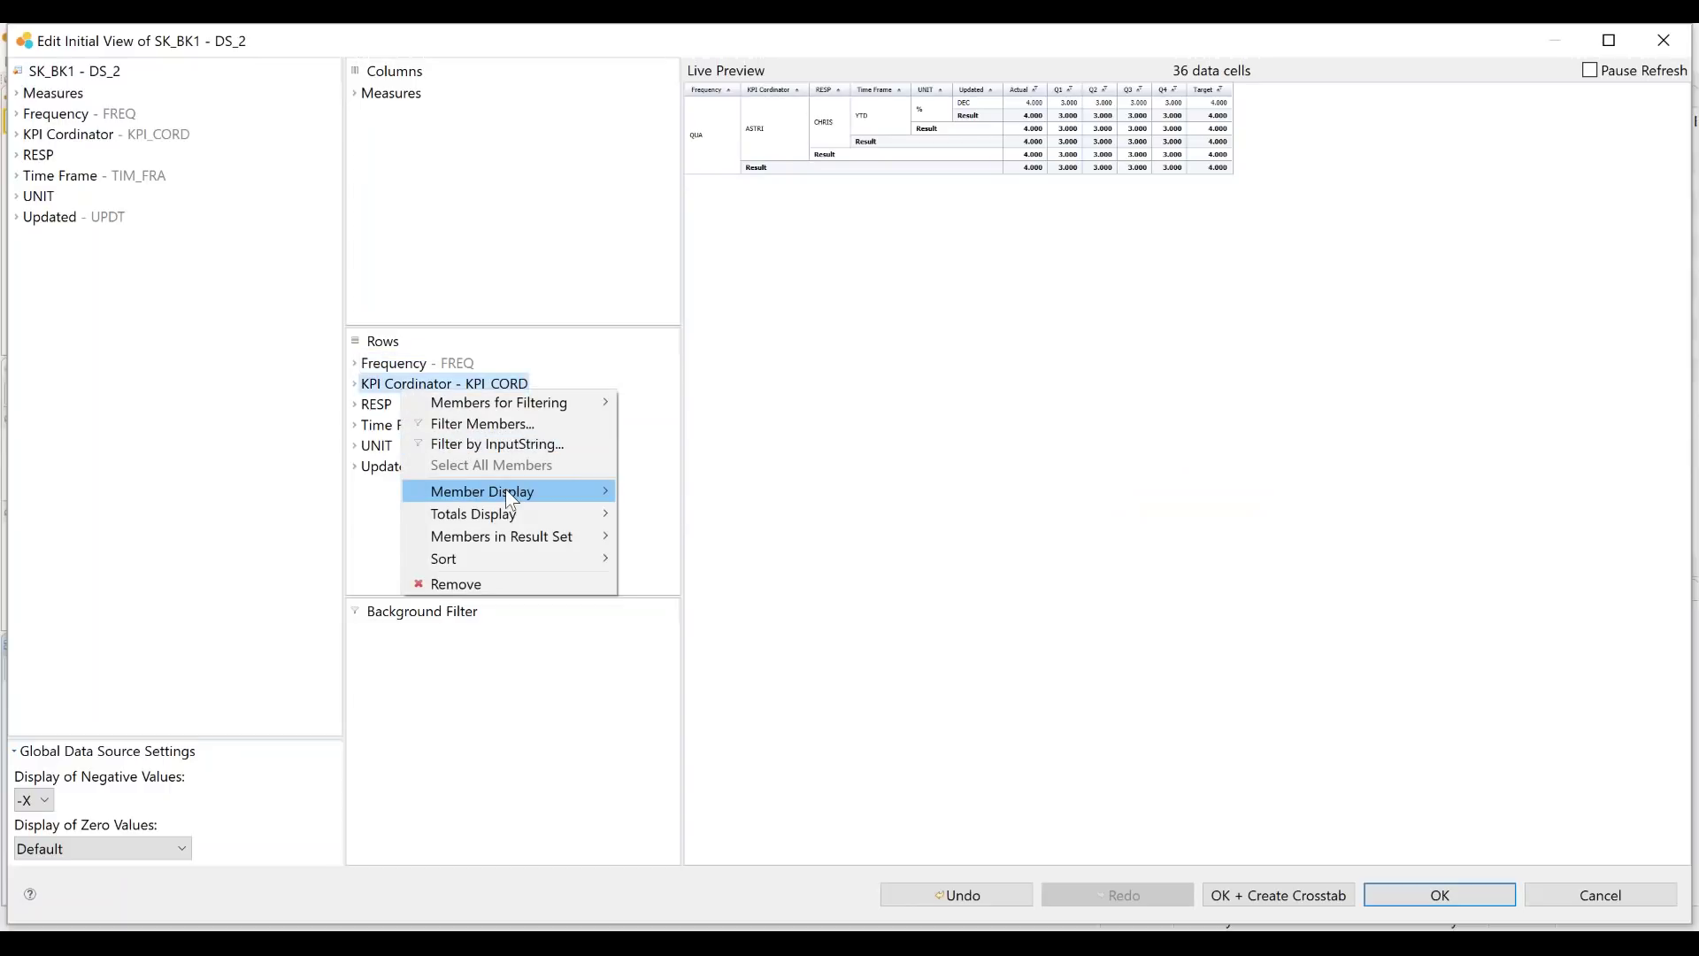
{"action": "mouse_move", "coordinate": [548, 515]}
{"action": "left_click", "coordinate": [660, 537]}
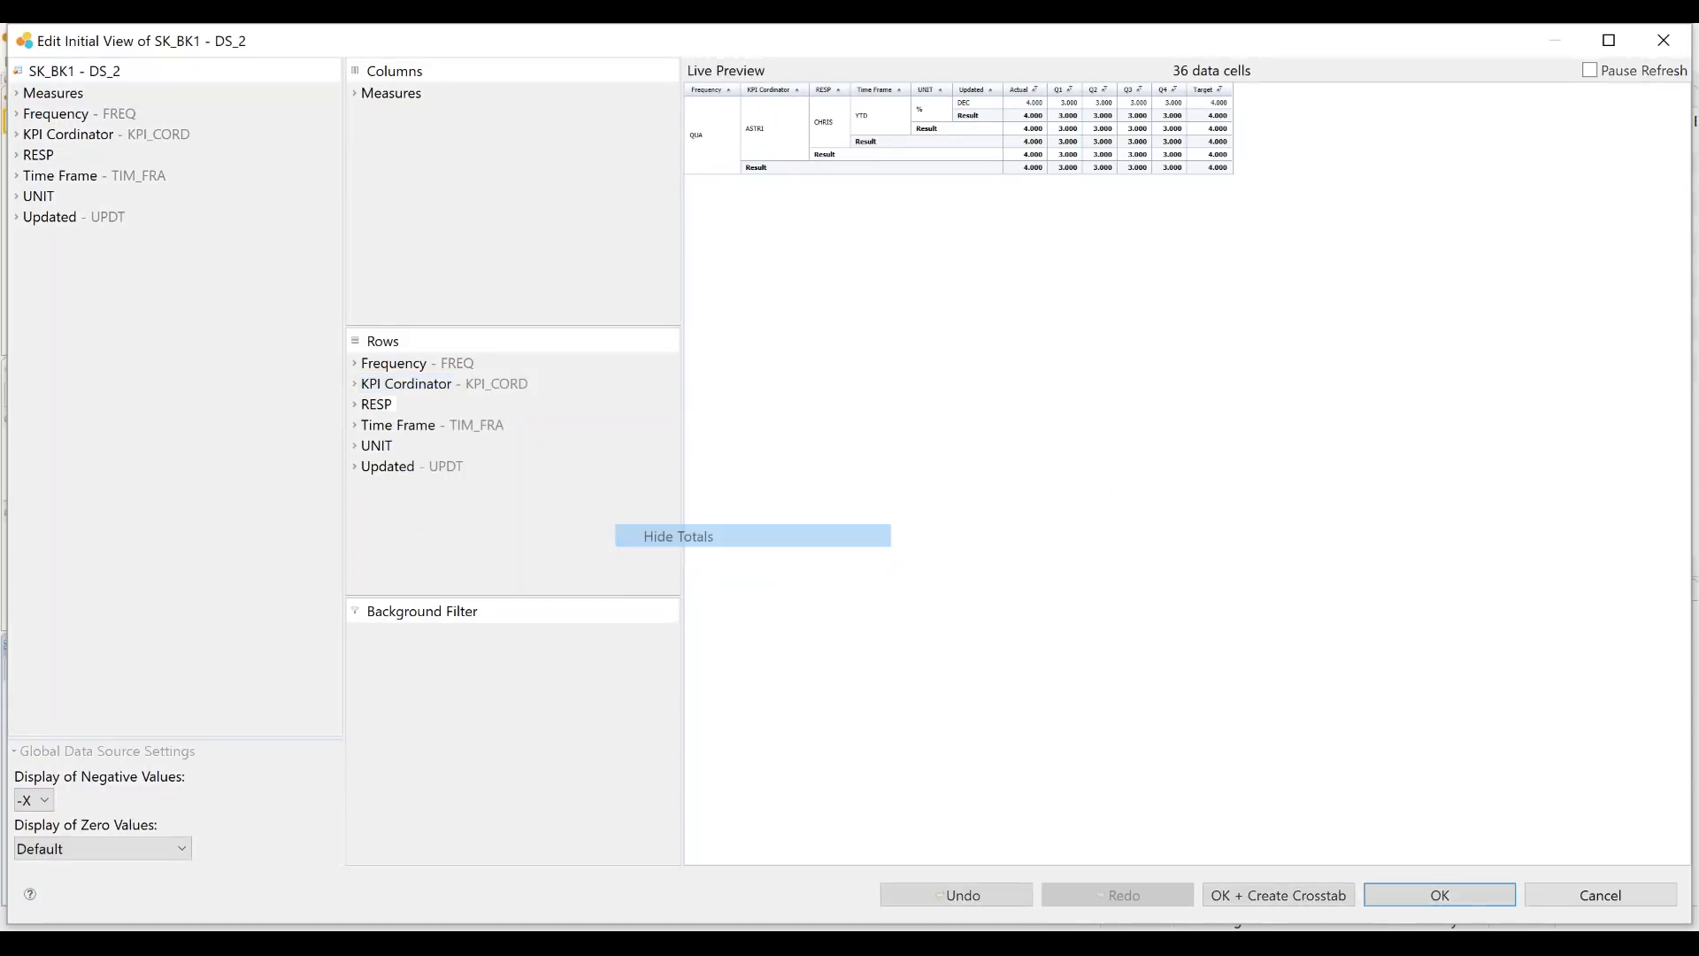
Hide the totals of the RESP row dimension and accept the edited initial view
{"action": "right_click", "coordinate": [370, 406]}
{"action": "mouse_move", "coordinate": [491, 531]}
{"action": "left_click", "coordinate": [645, 556]}
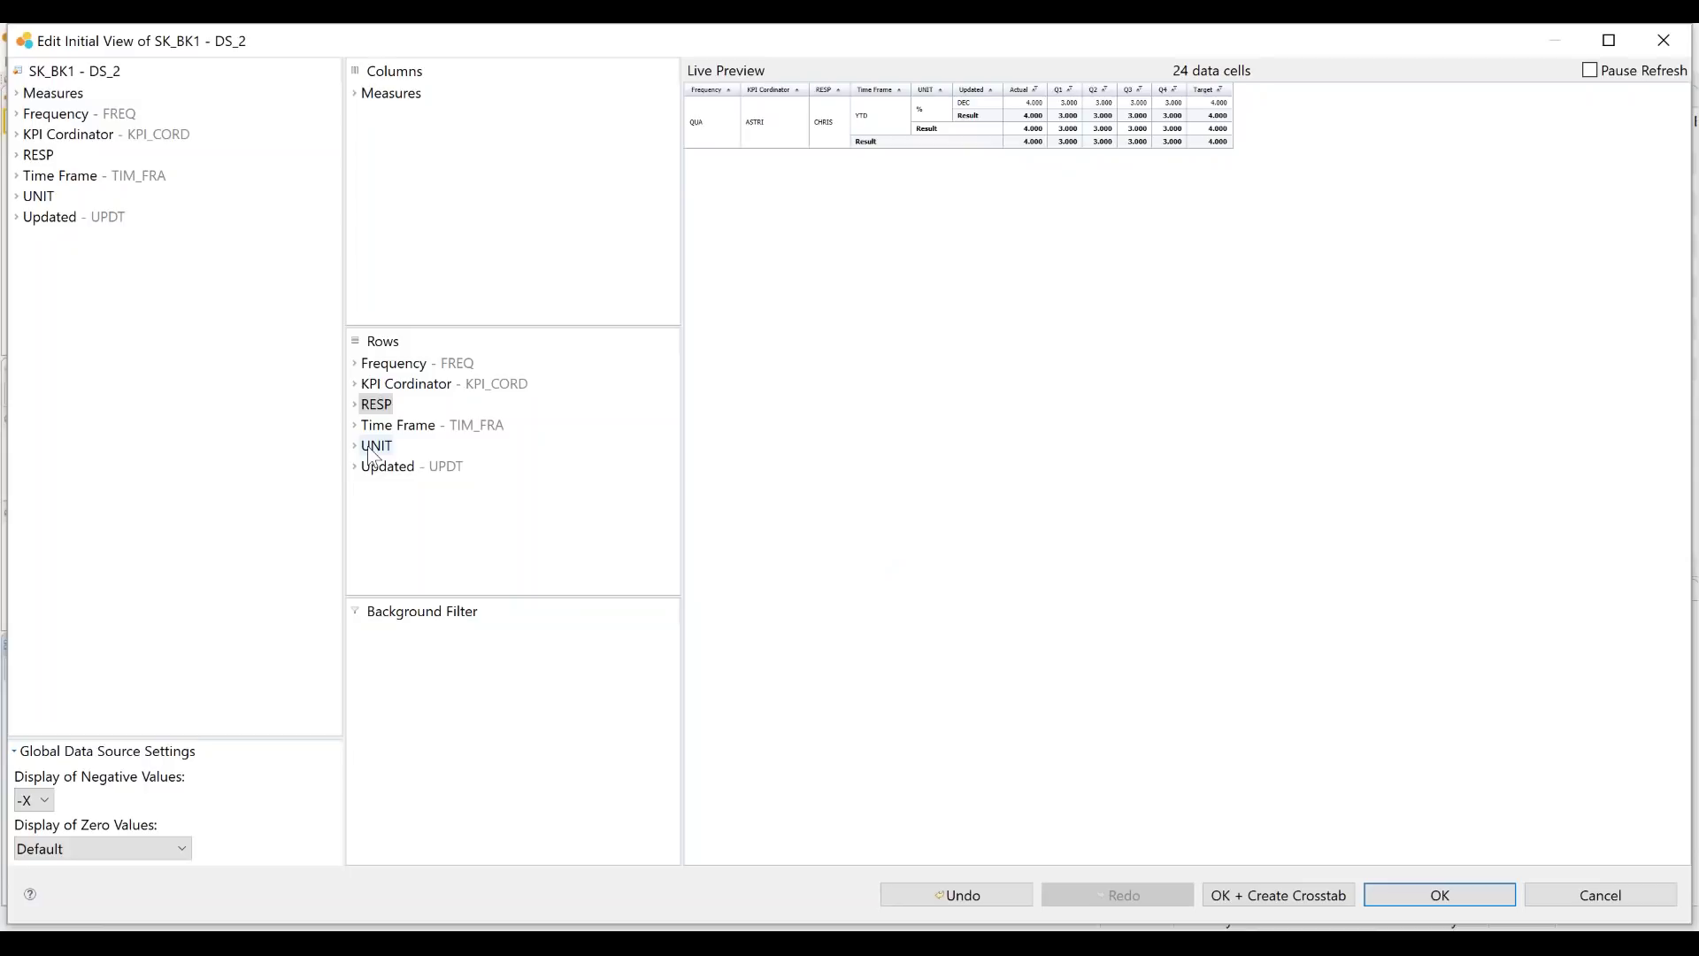
{"action": "left_click", "coordinate": [1440, 896]}
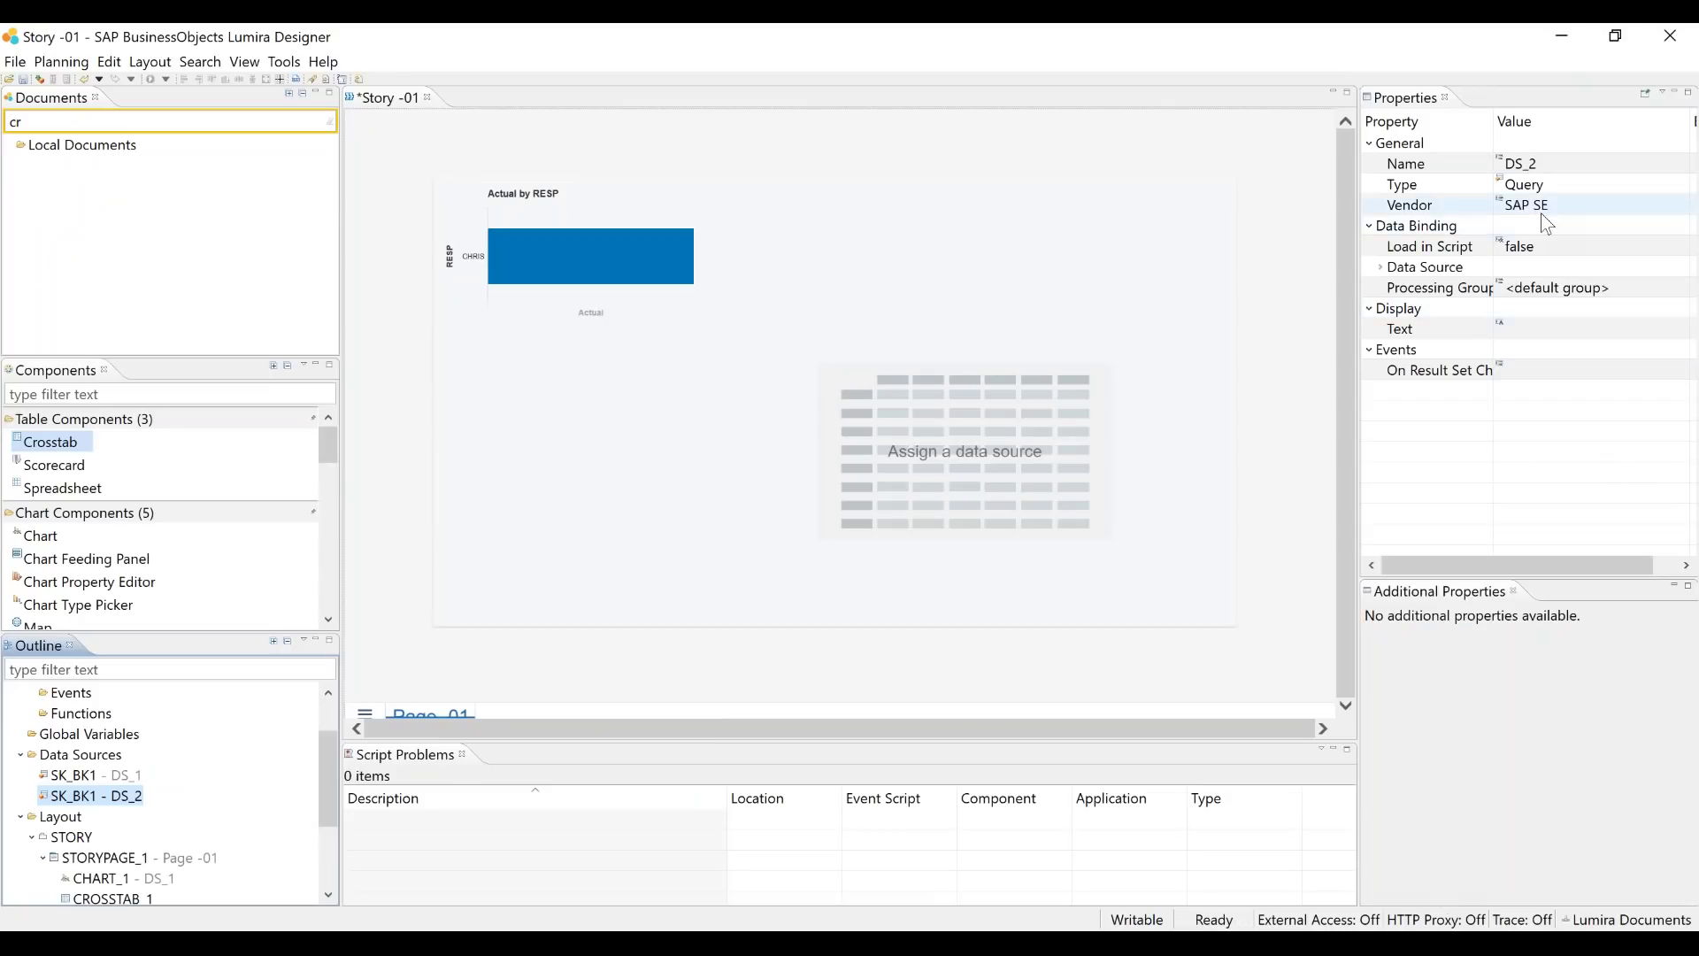
Check the connection and query assigned to the DS_2 data source, keeping them as they are
{"action": "left_click", "coordinate": [1537, 271]}
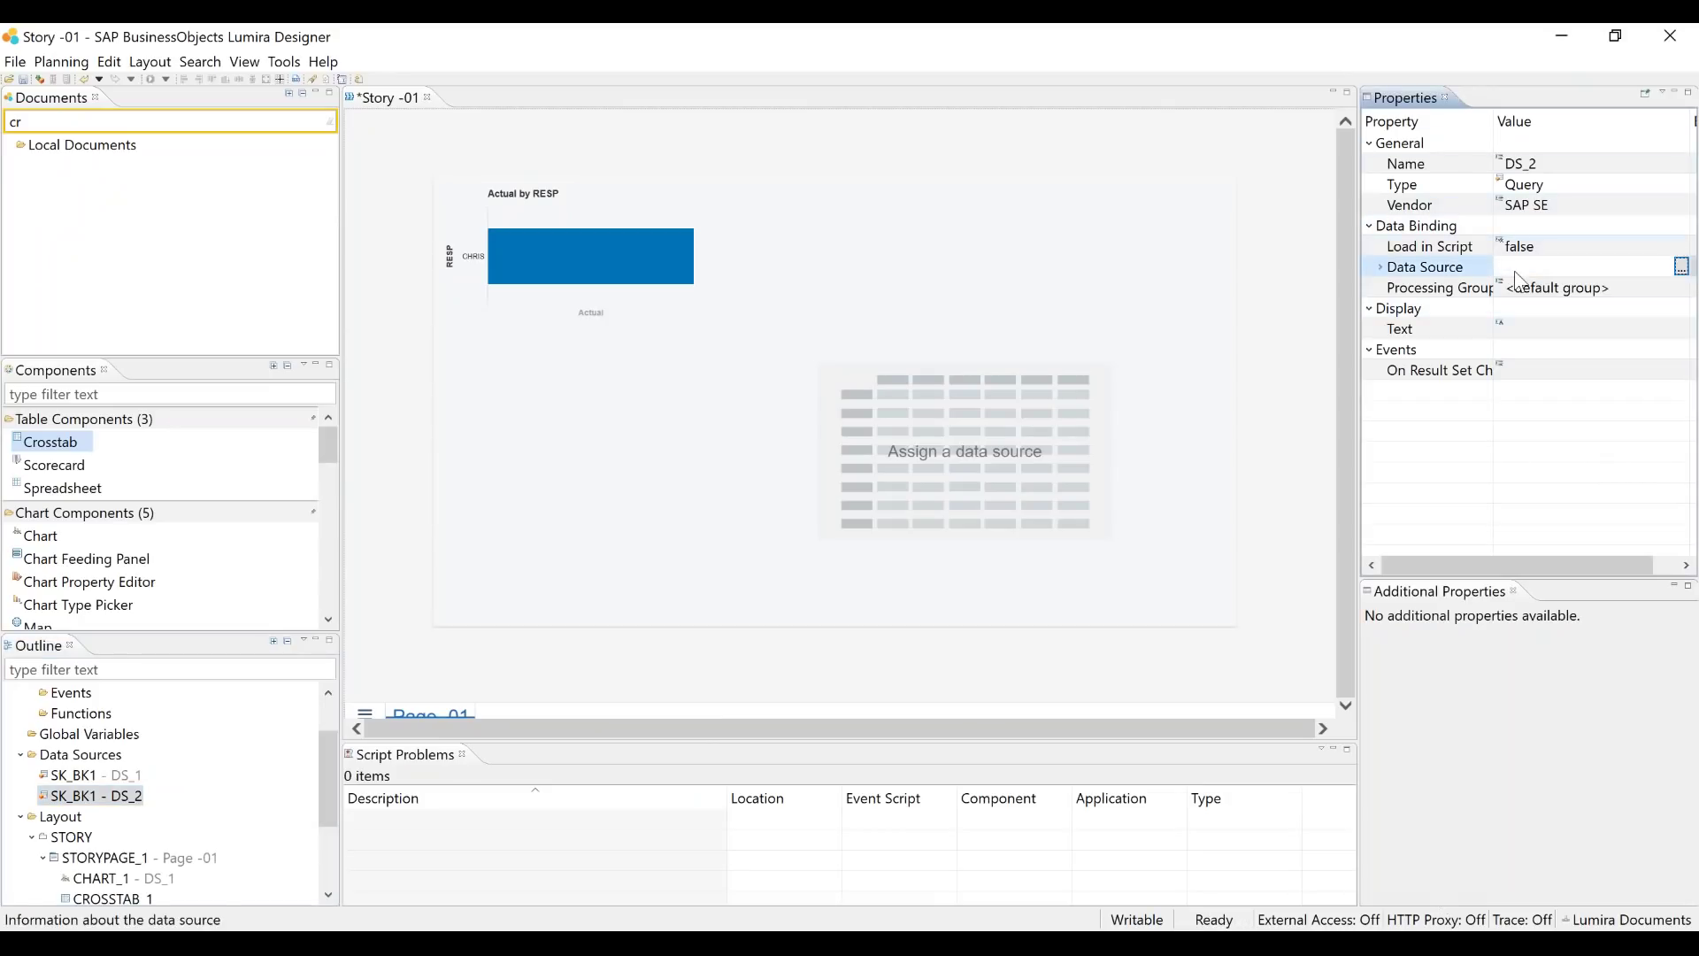
{"action": "left_click", "coordinate": [1684, 273]}
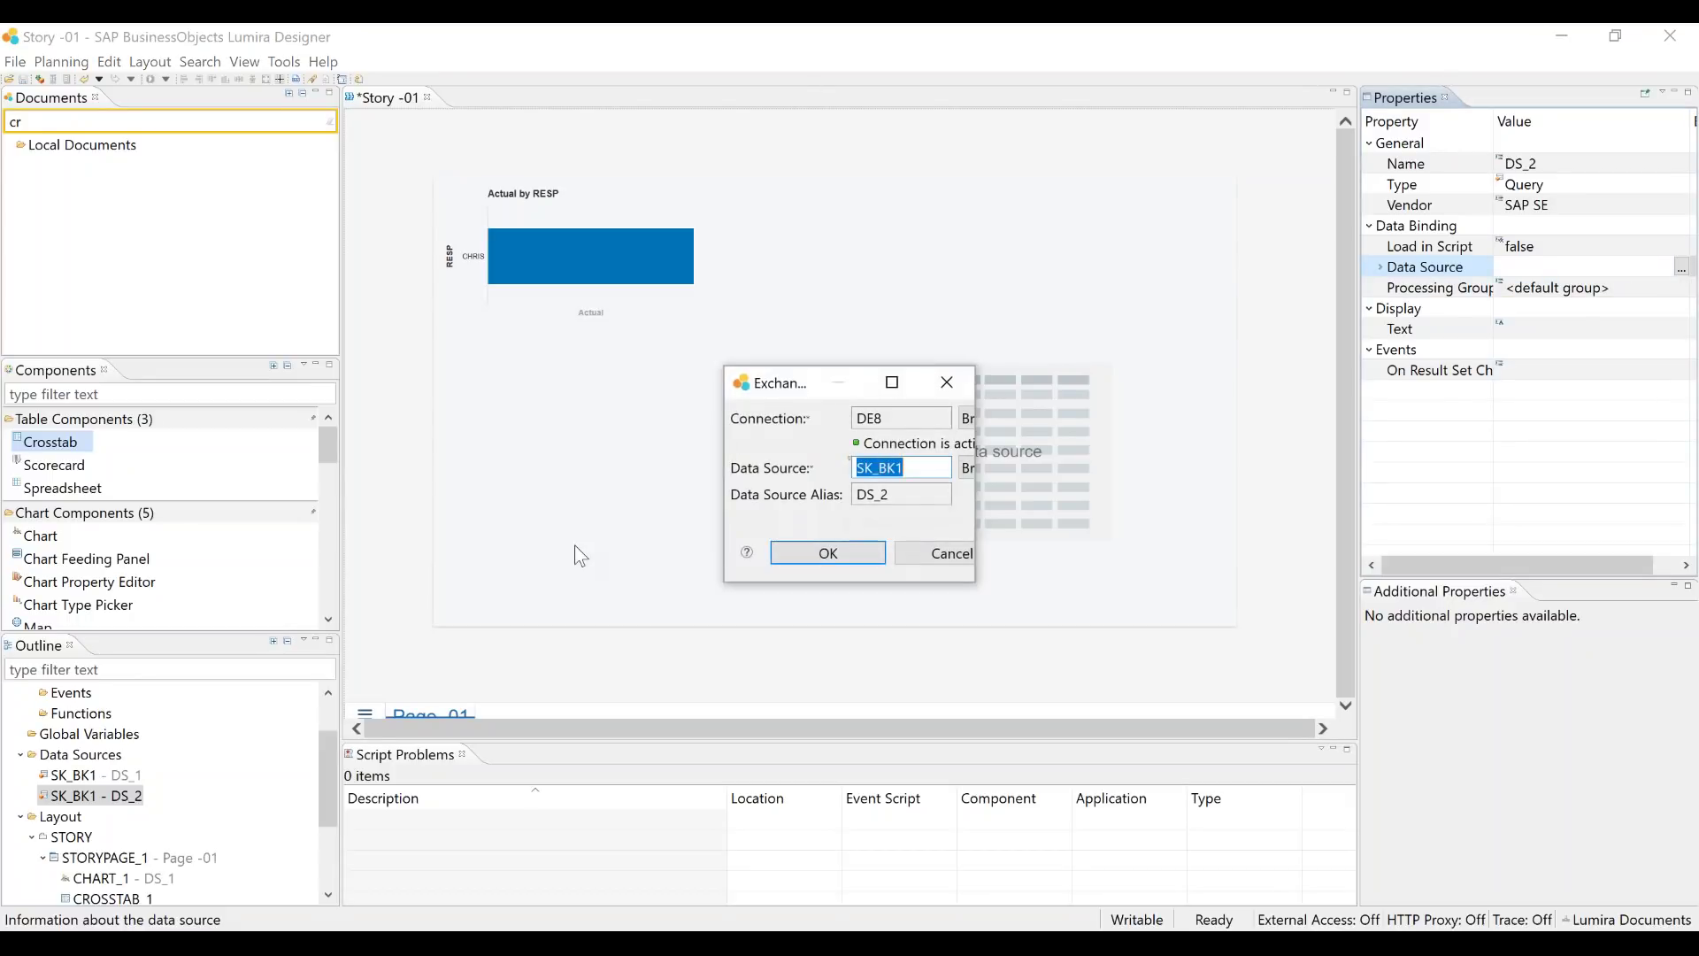
{"action": "left_click", "coordinate": [828, 553]}
Assign DS_2 as the data source of CROSSTAB_1 and save the story, accepting that it becomes non-editable in Lumira Discovery
{"action": "scroll", "coordinate": [41, 835], "scroll_direction": "down", "scroll_amount": 3}
{"action": "left_click", "coordinate": [113, 775]}
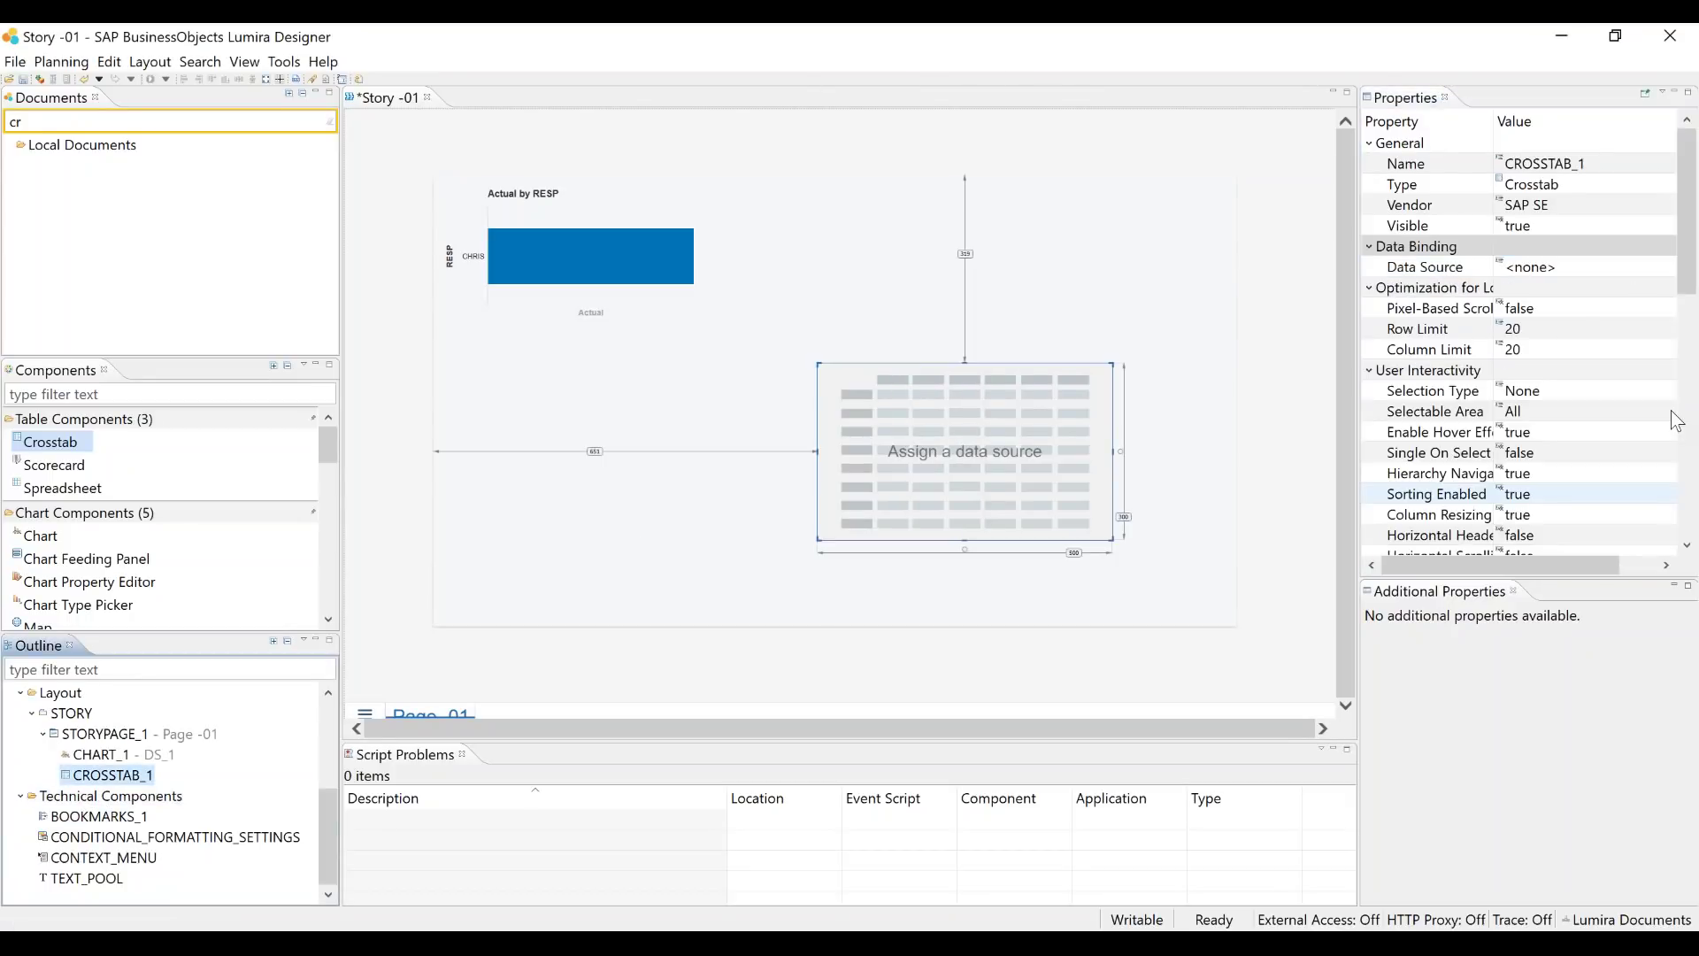
{"action": "left_click", "coordinate": [1593, 266]}
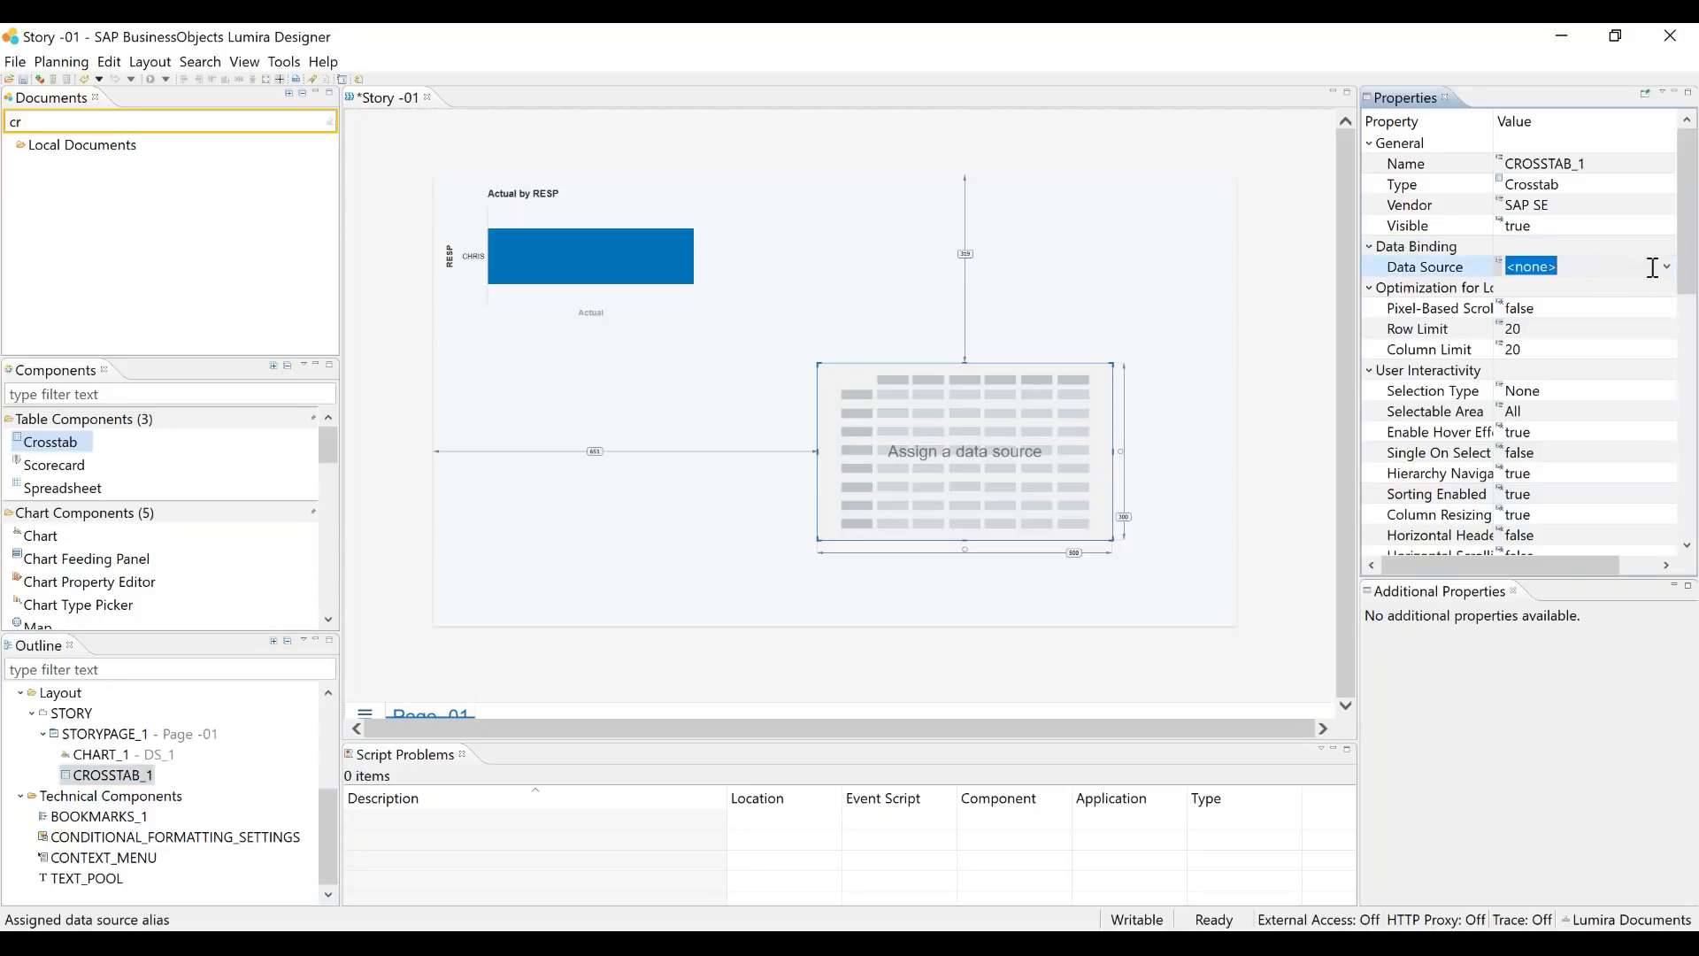
{"action": "left_click", "coordinate": [1667, 267]}
{"action": "left_click", "coordinate": [1523, 330]}
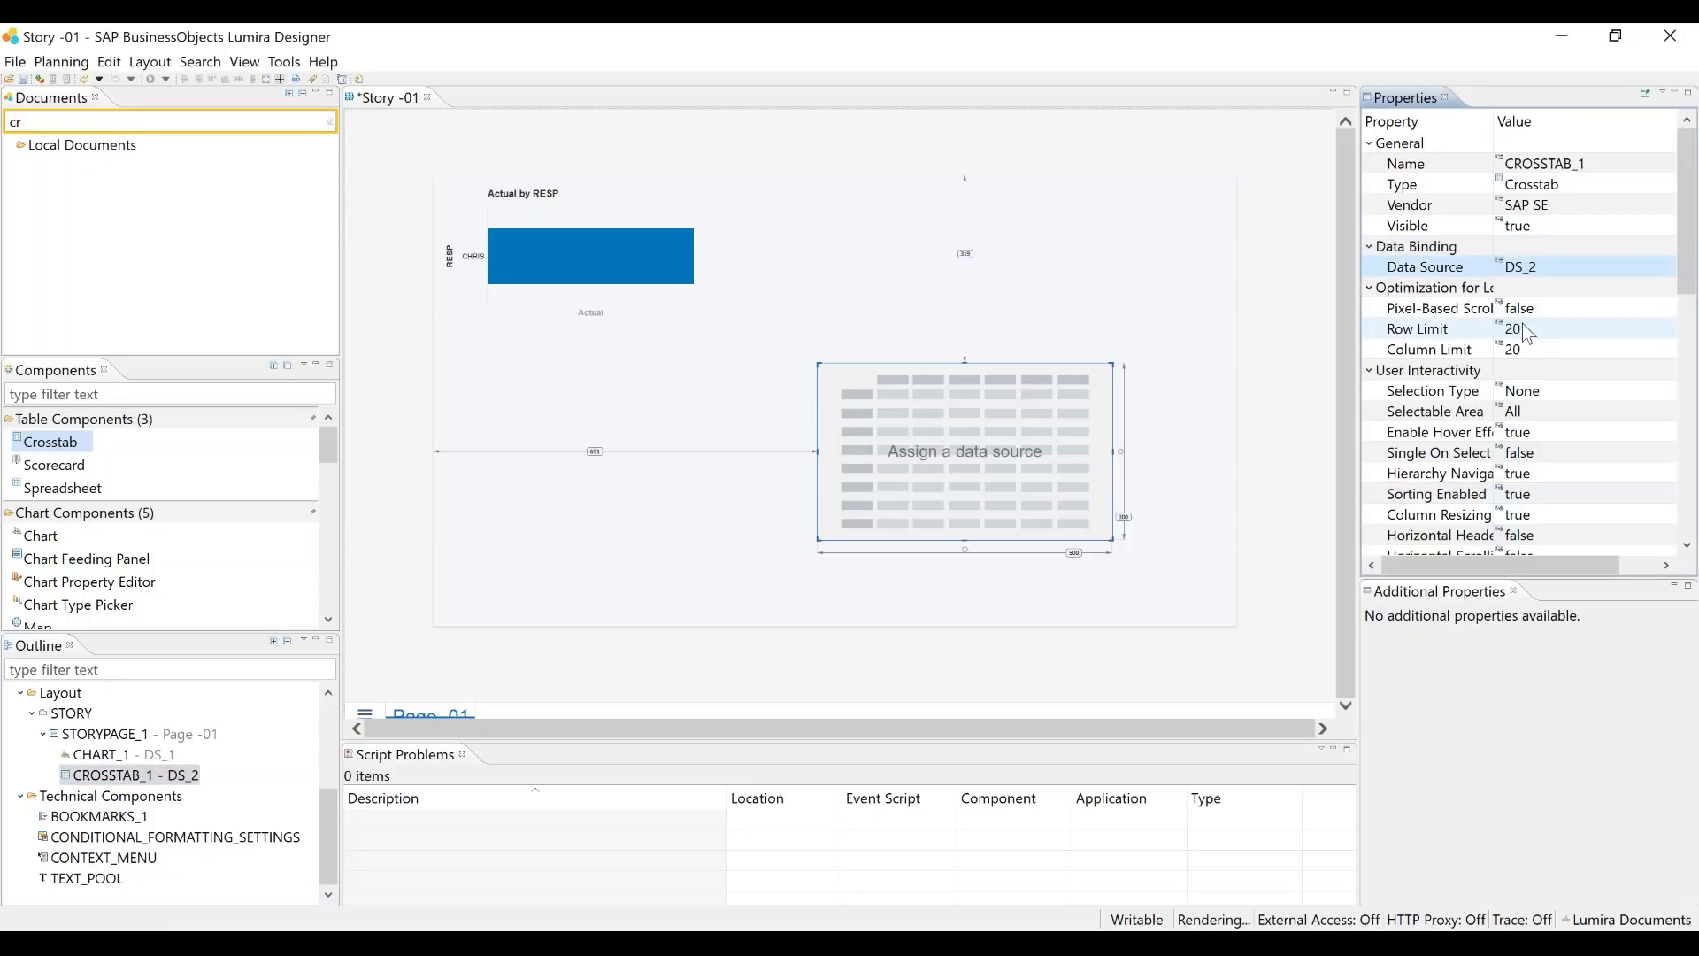
{"action": "left_click", "coordinate": [25, 79]}
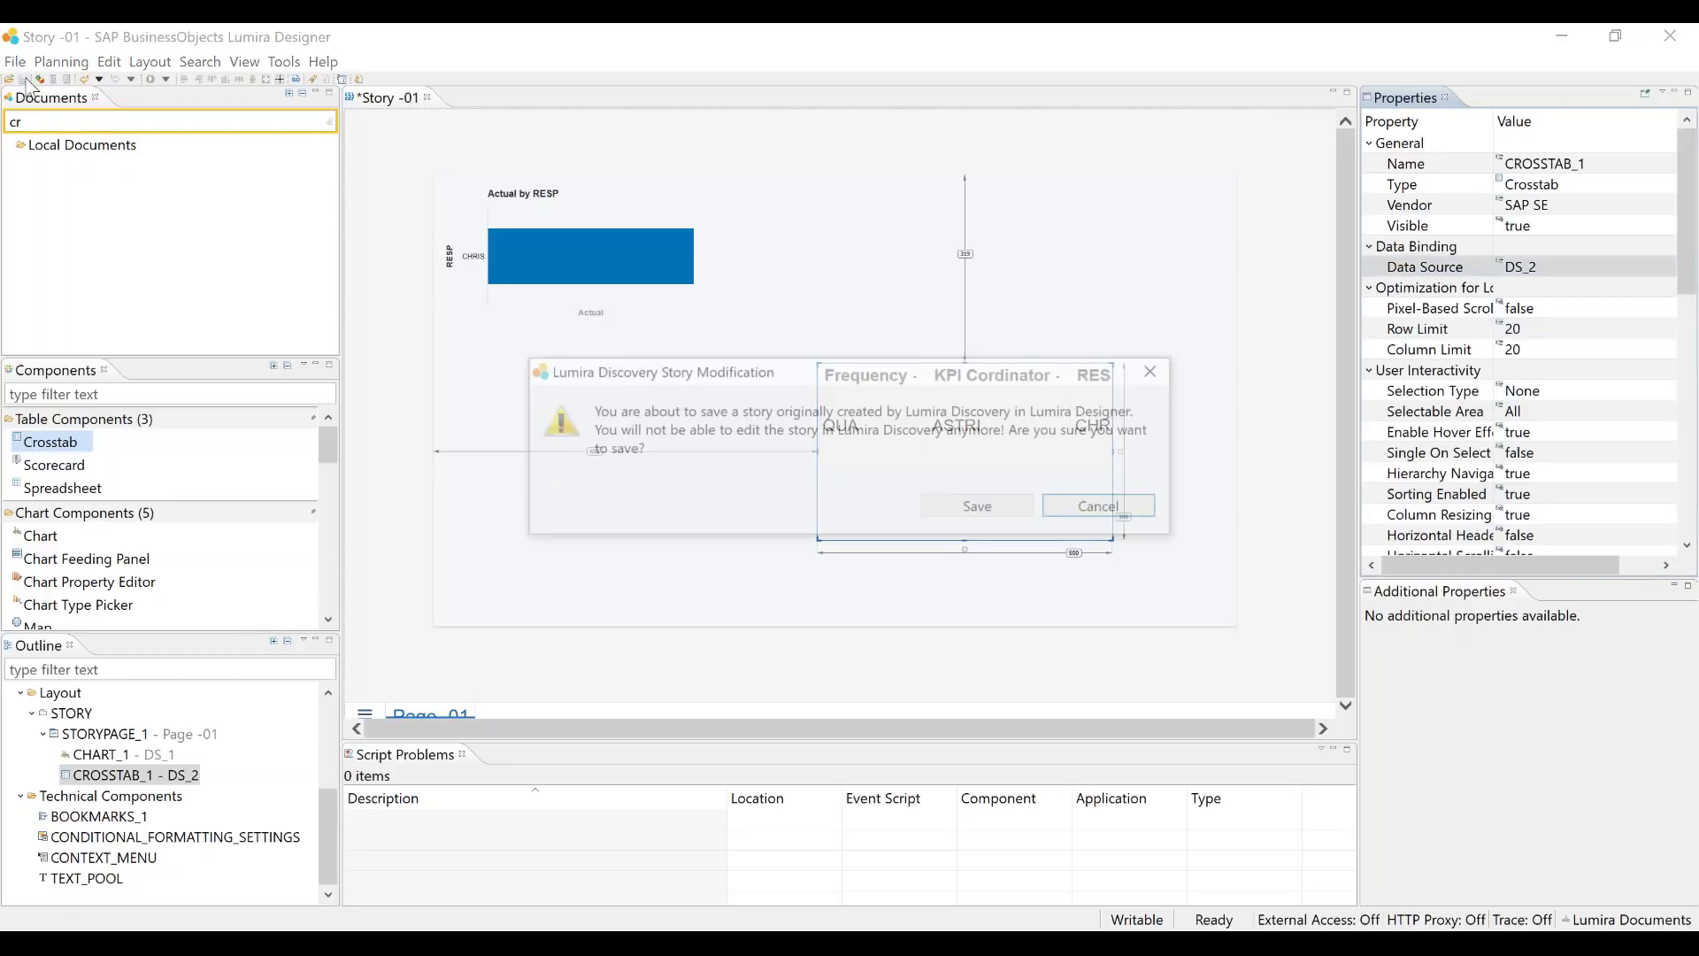
{"action": "left_click", "coordinate": [984, 507]}
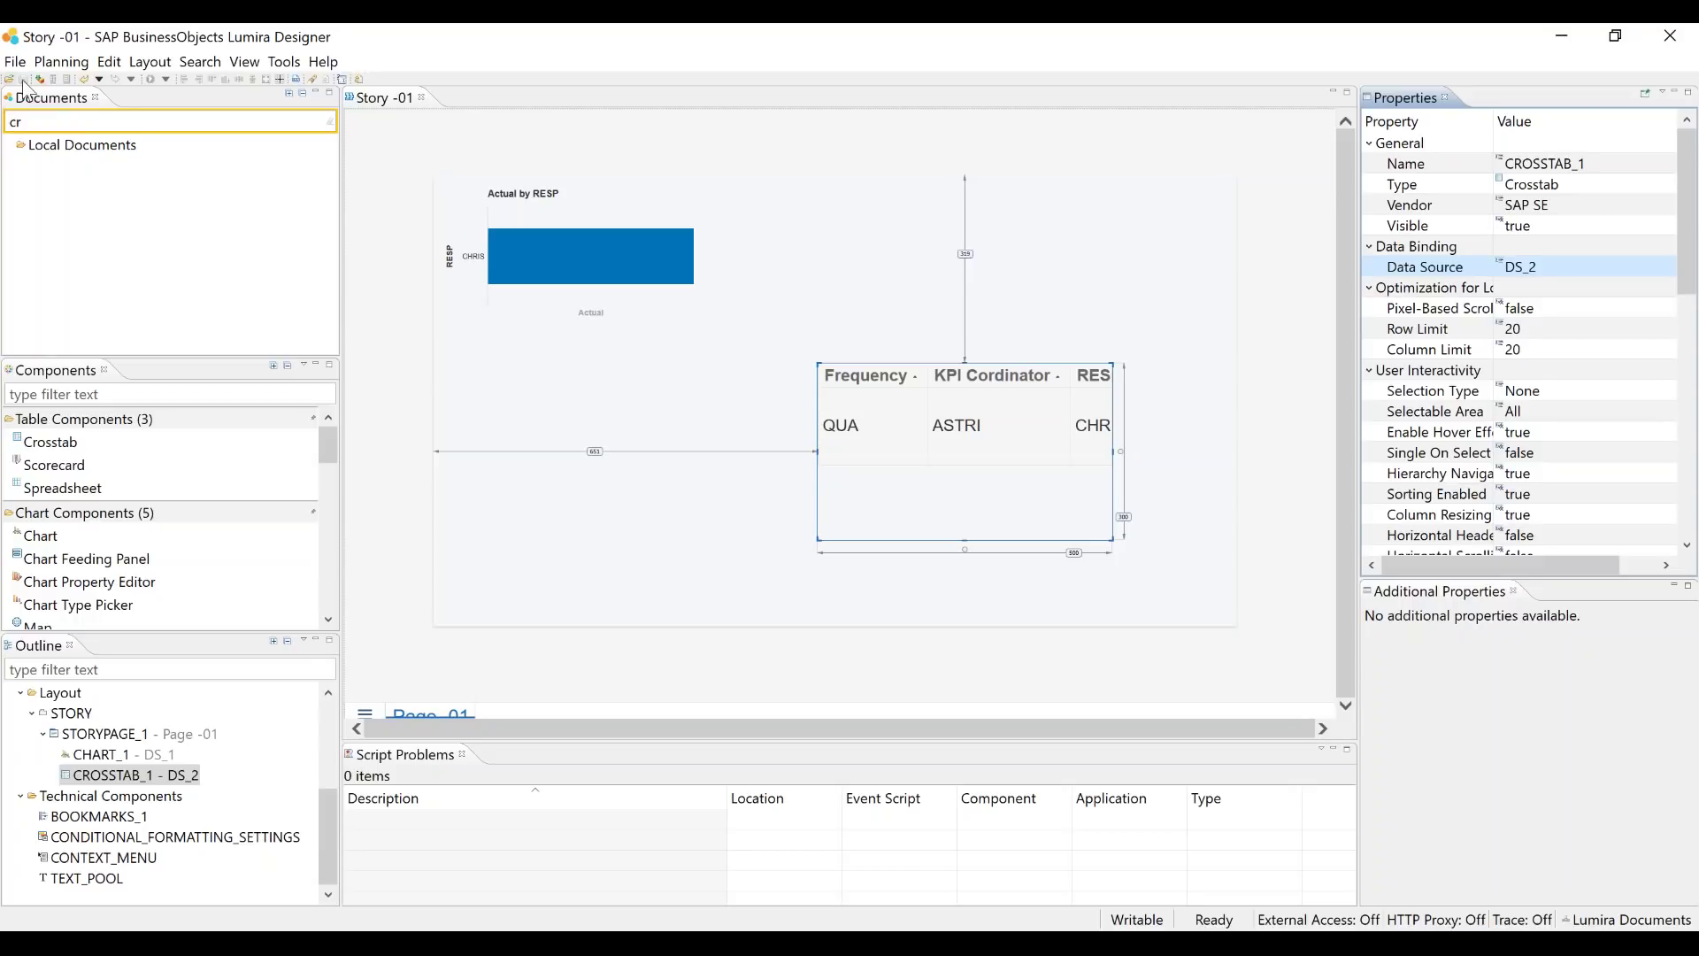
Set both the width and the height of CROSSTAB_1 to auto
{"action": "left_click", "coordinate": [987, 450]}
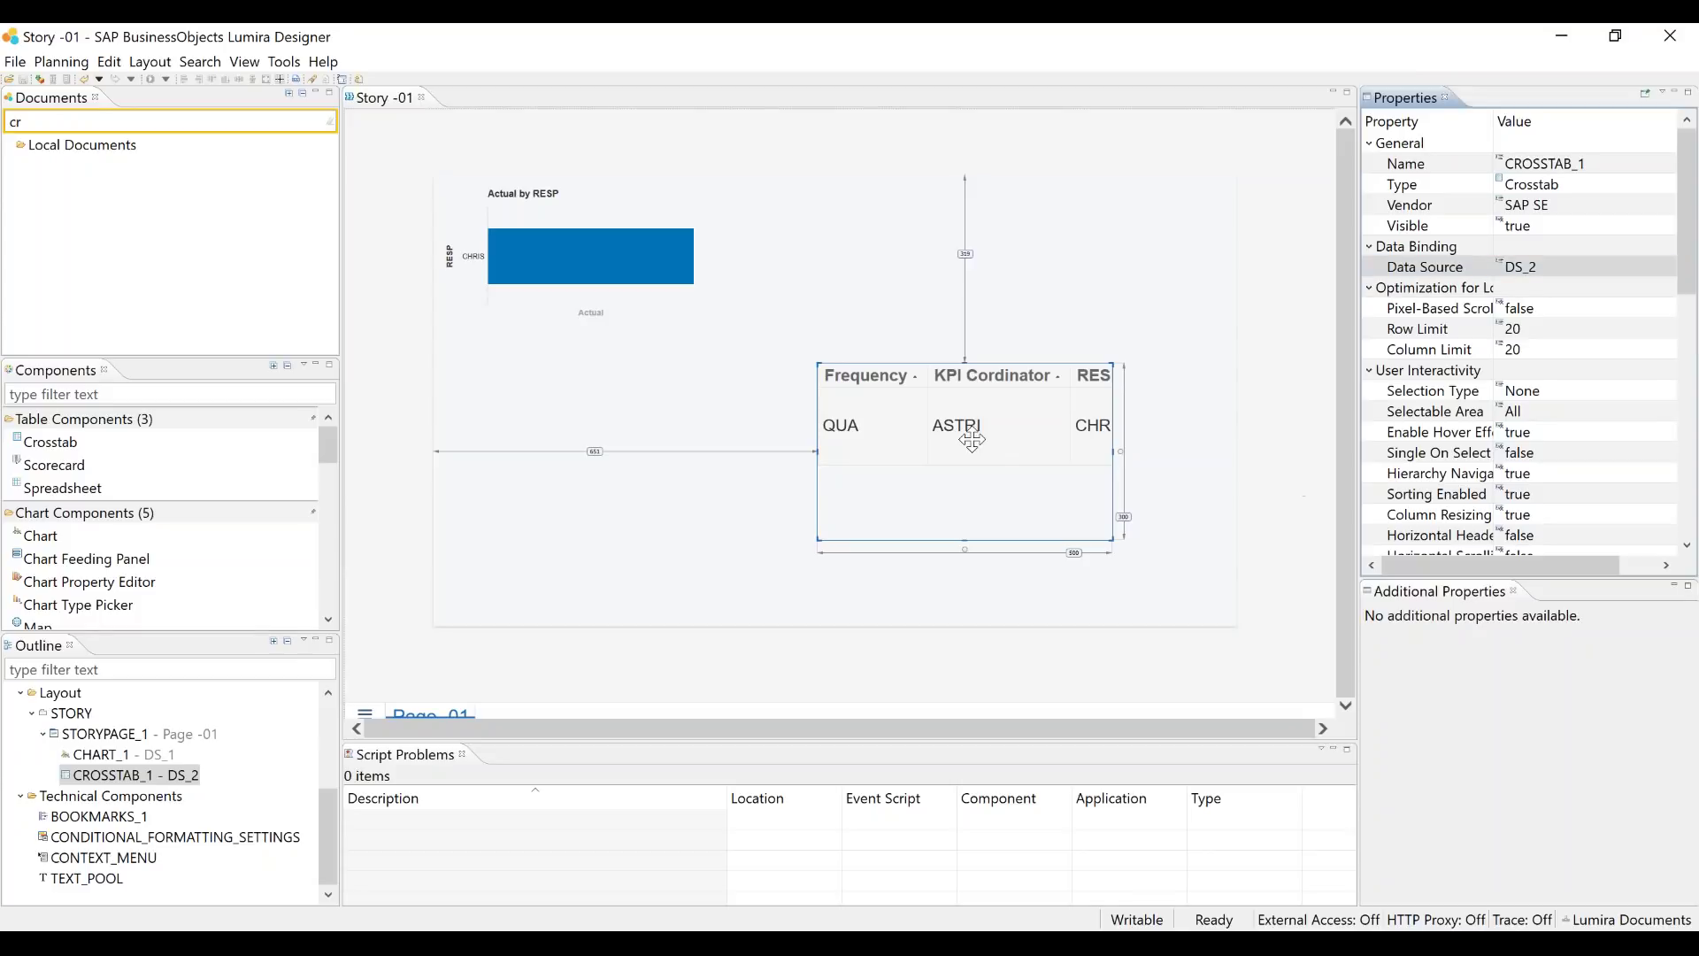
{"action": "left_click", "coordinate": [1688, 528]}
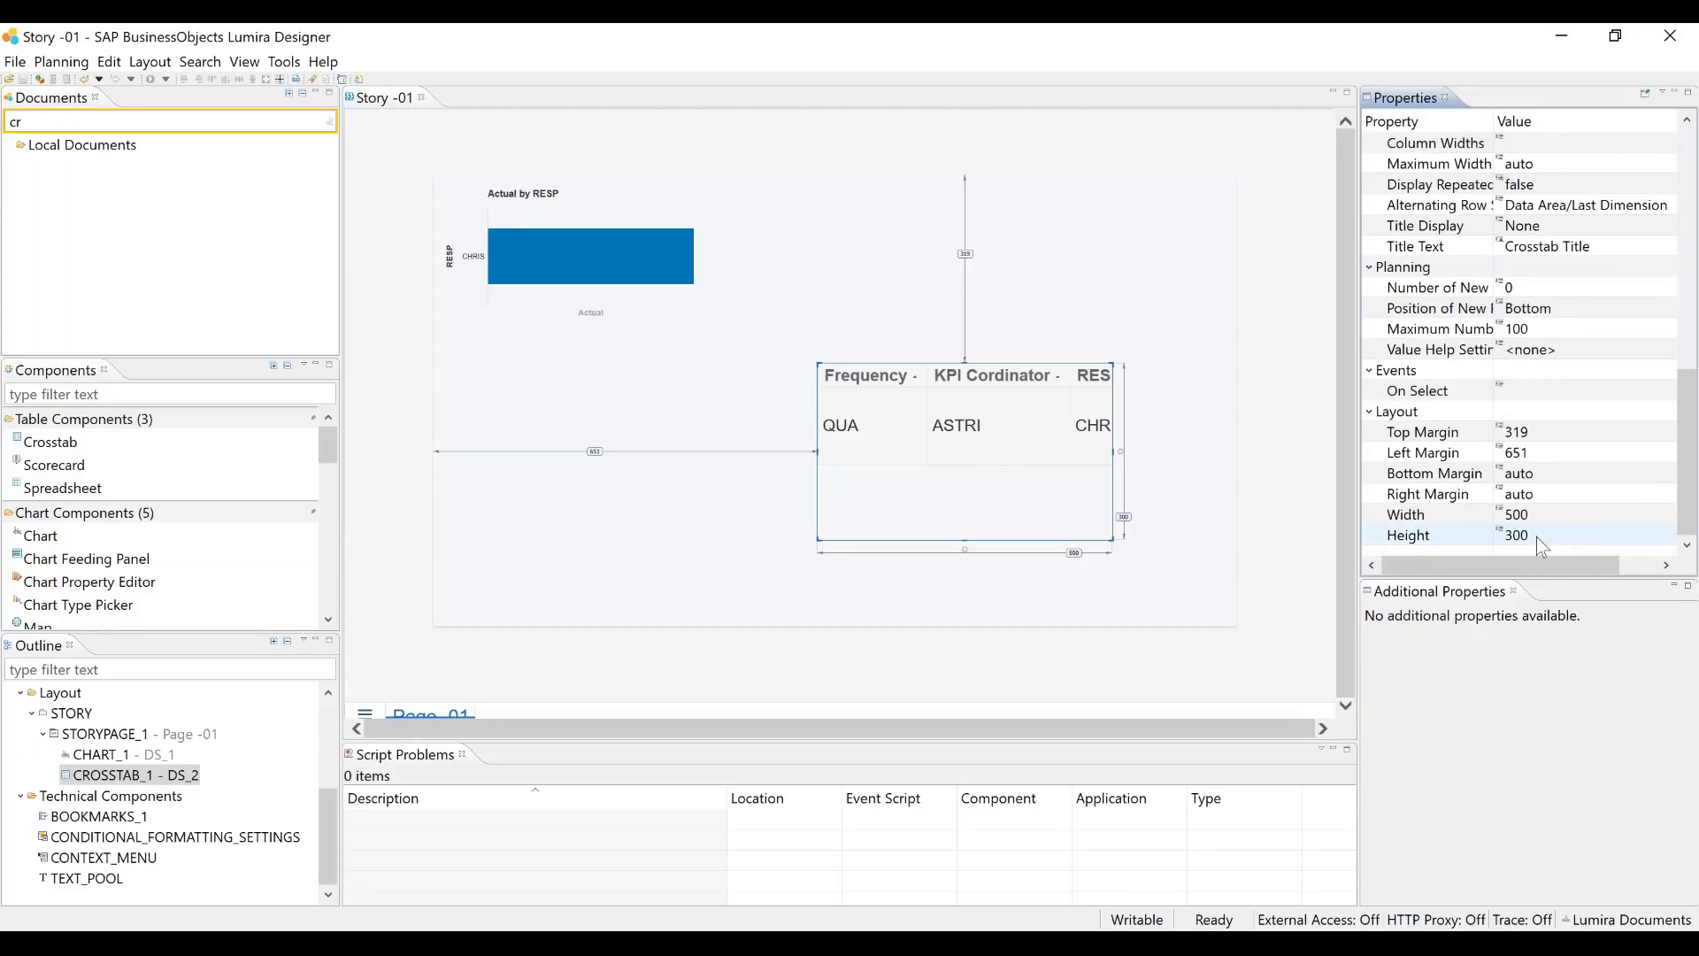
{"action": "left_click", "coordinate": [1522, 514]}
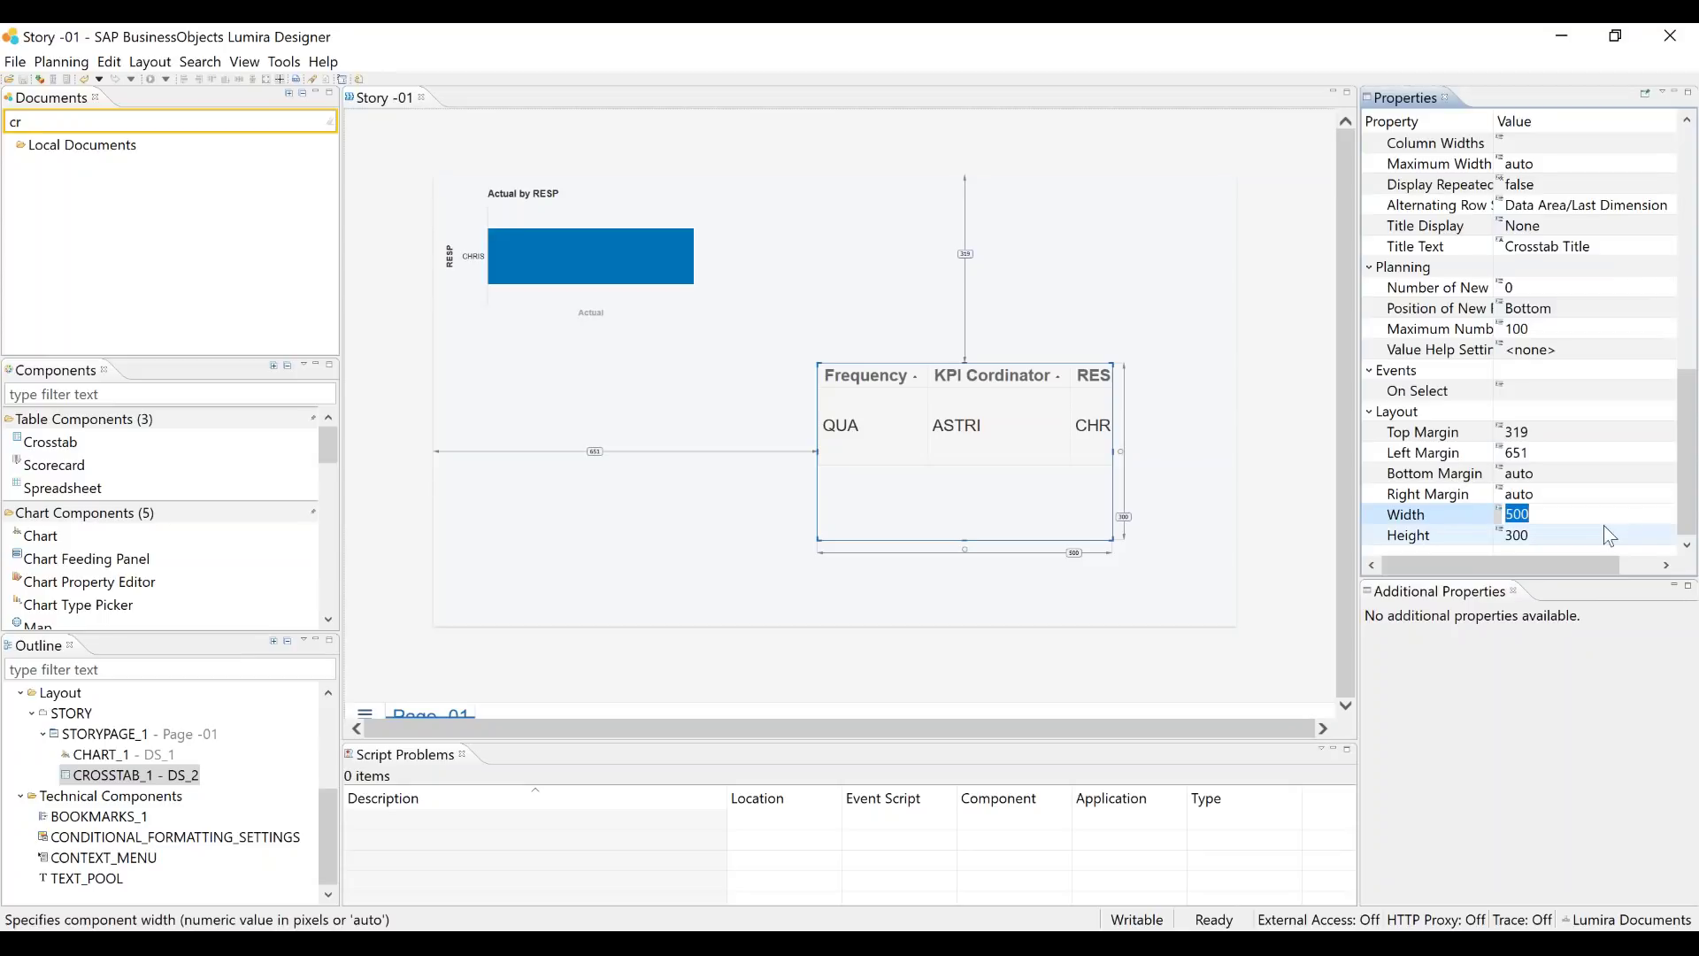
{"action": "type", "text": "auto"}
{"action": "key", "text": "Return"}
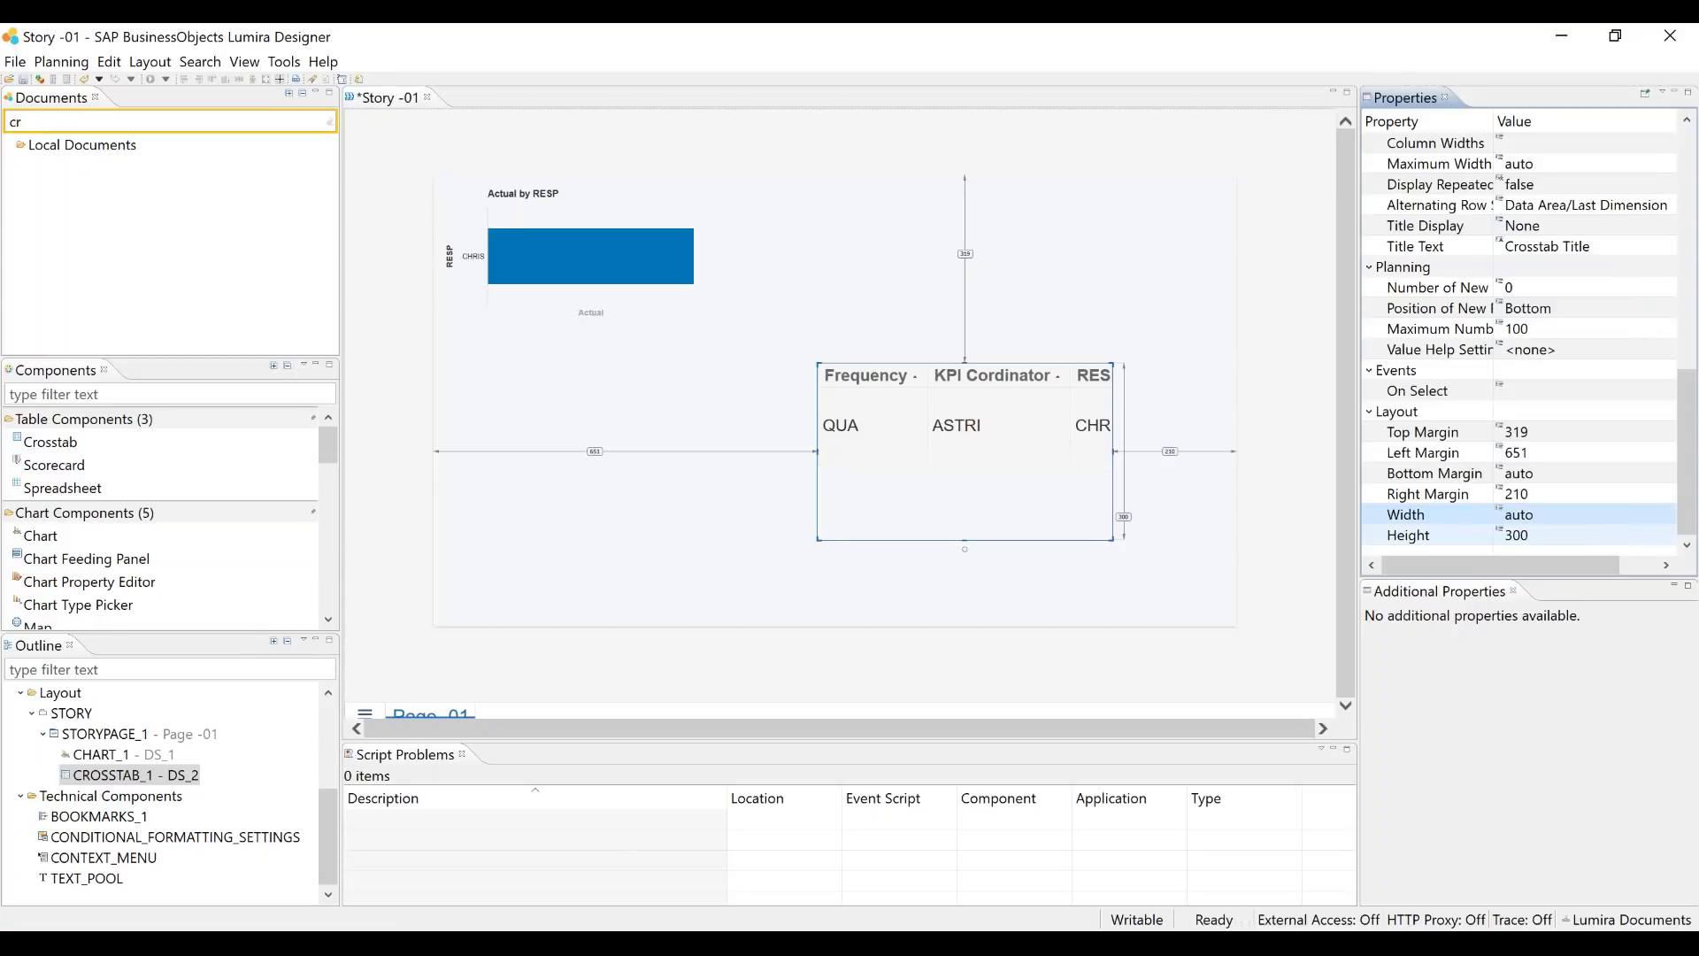
{"action": "left_click", "coordinate": [1517, 534]}
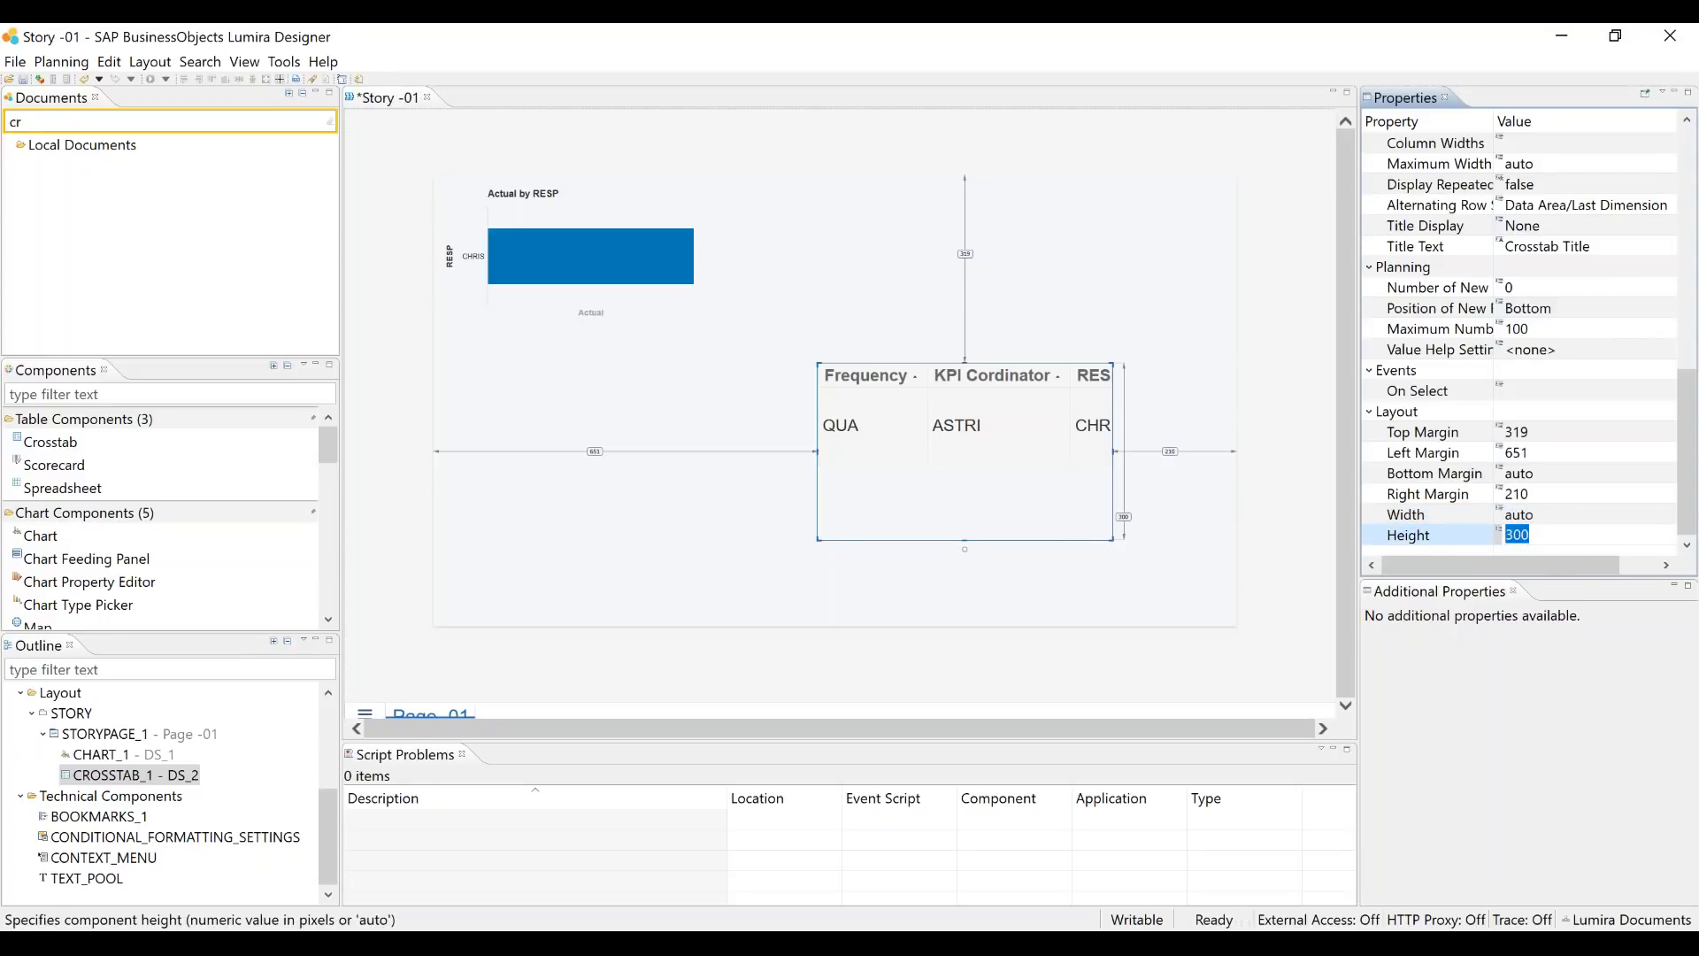
{"action": "type", "text": "auto"}
{"action": "key", "text": "Return"}
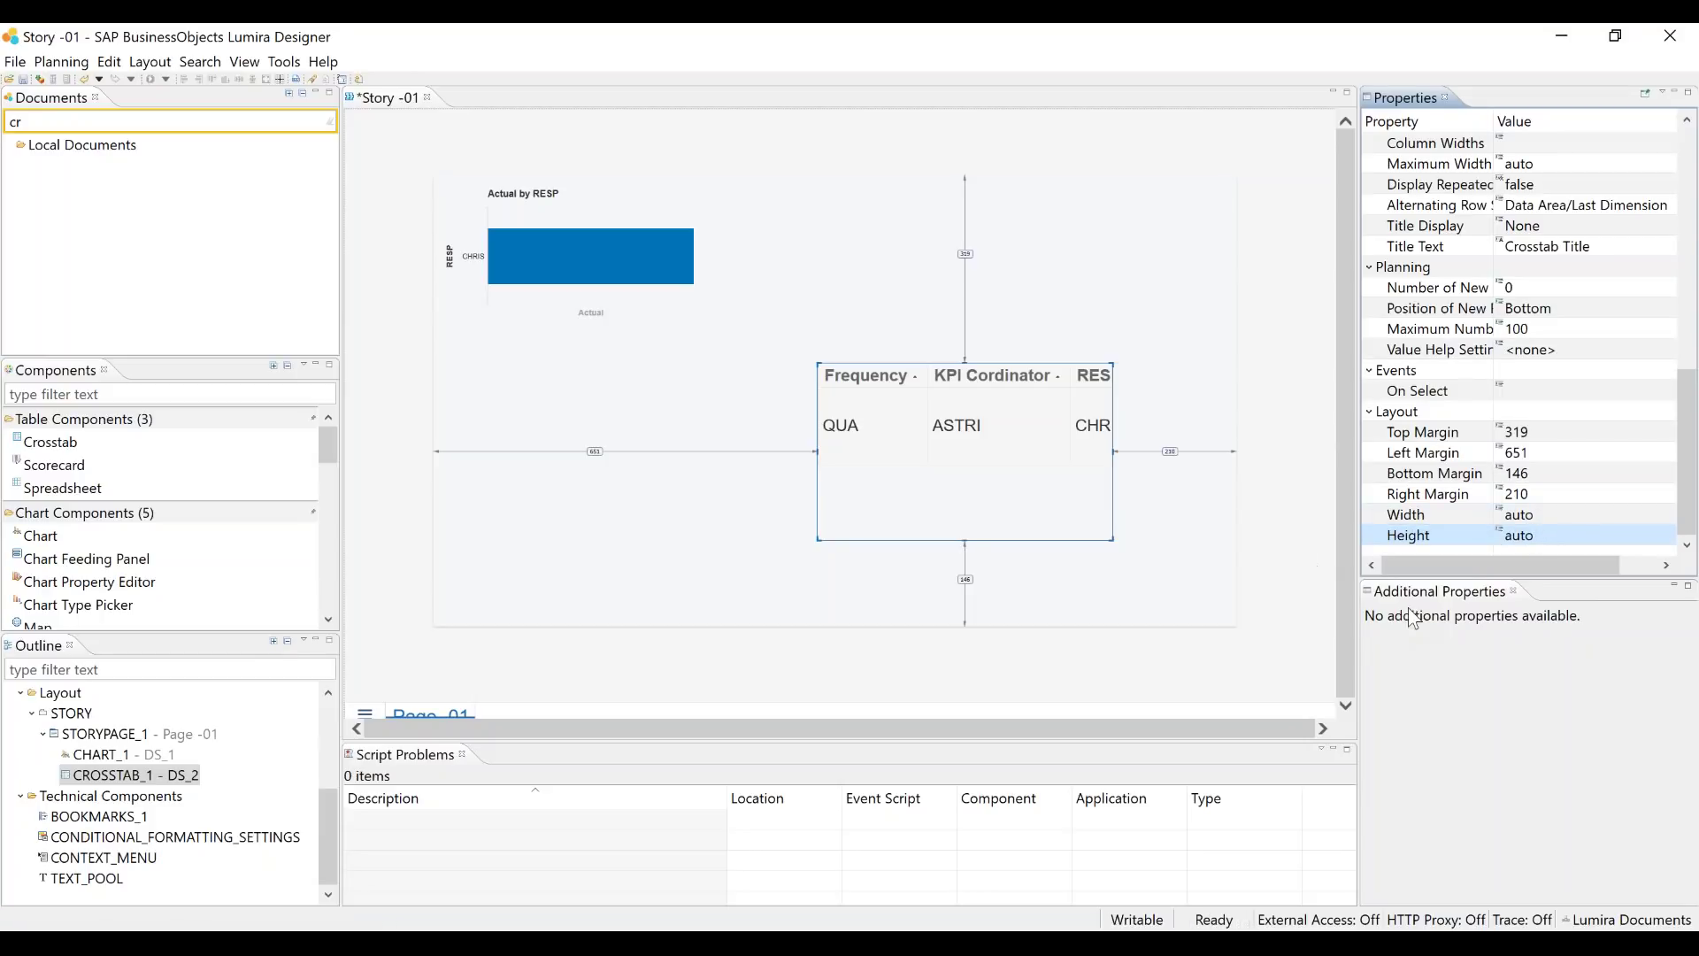
Set the left and right margins of CROSSTAB_1 to 50 and save the story
{"action": "left_click", "coordinate": [1514, 452]}
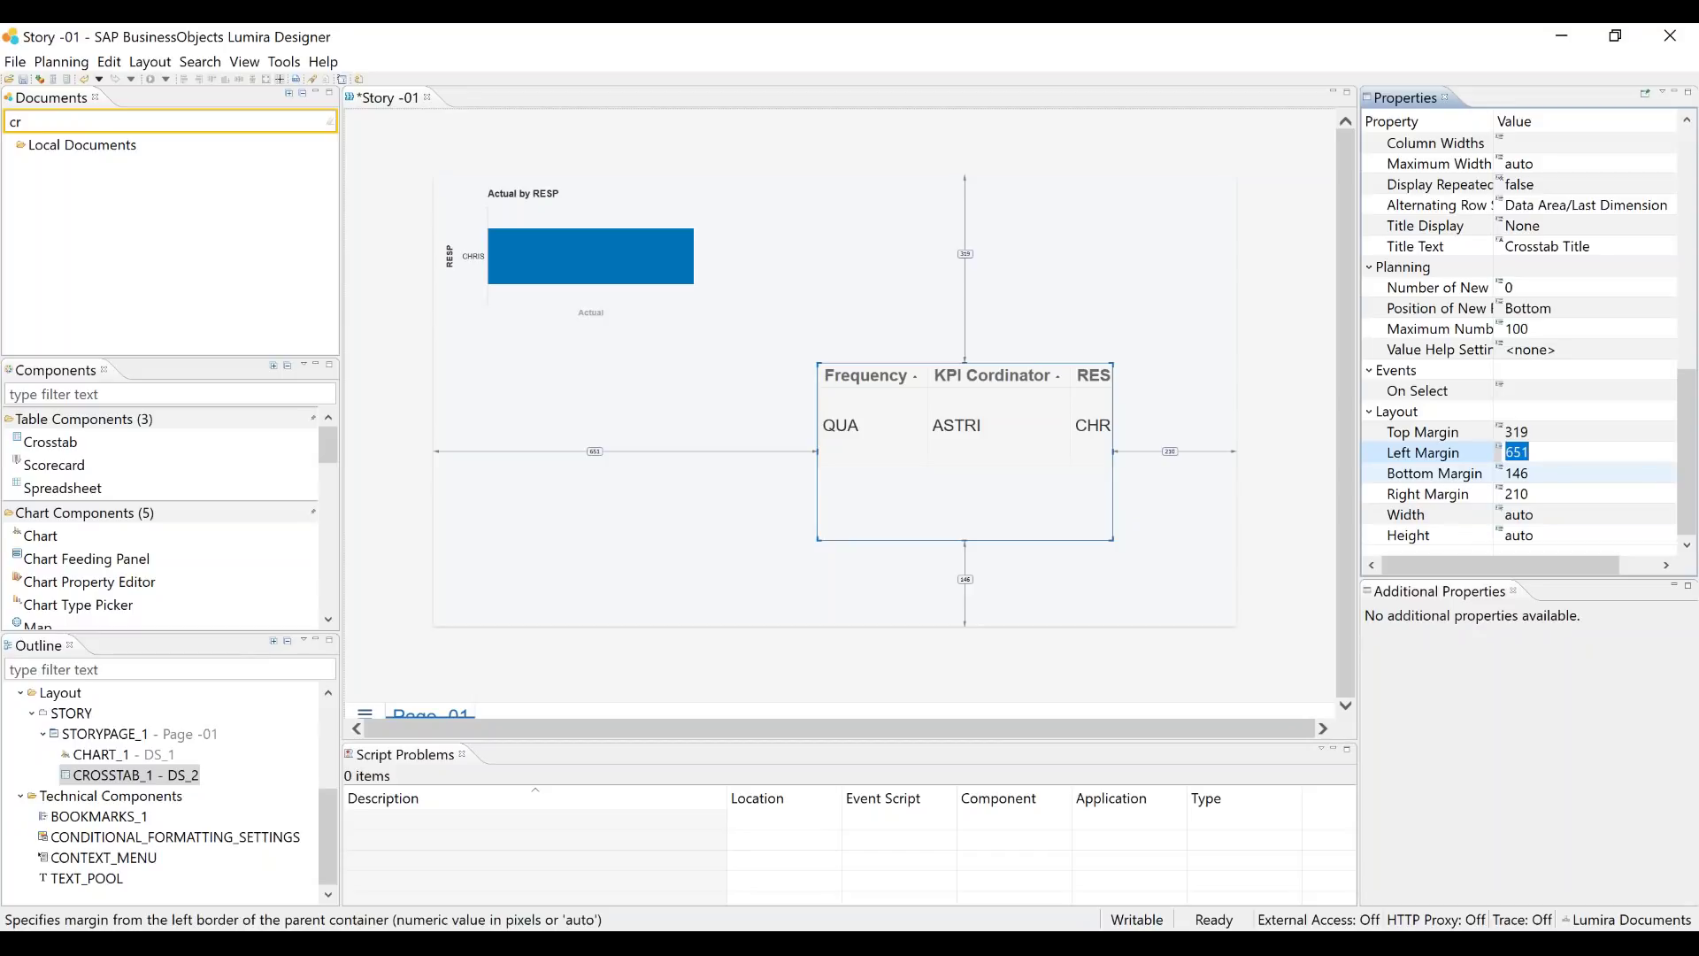
{"action": "type", "text": "50"}
{"action": "left_click", "coordinate": [1540, 494]}
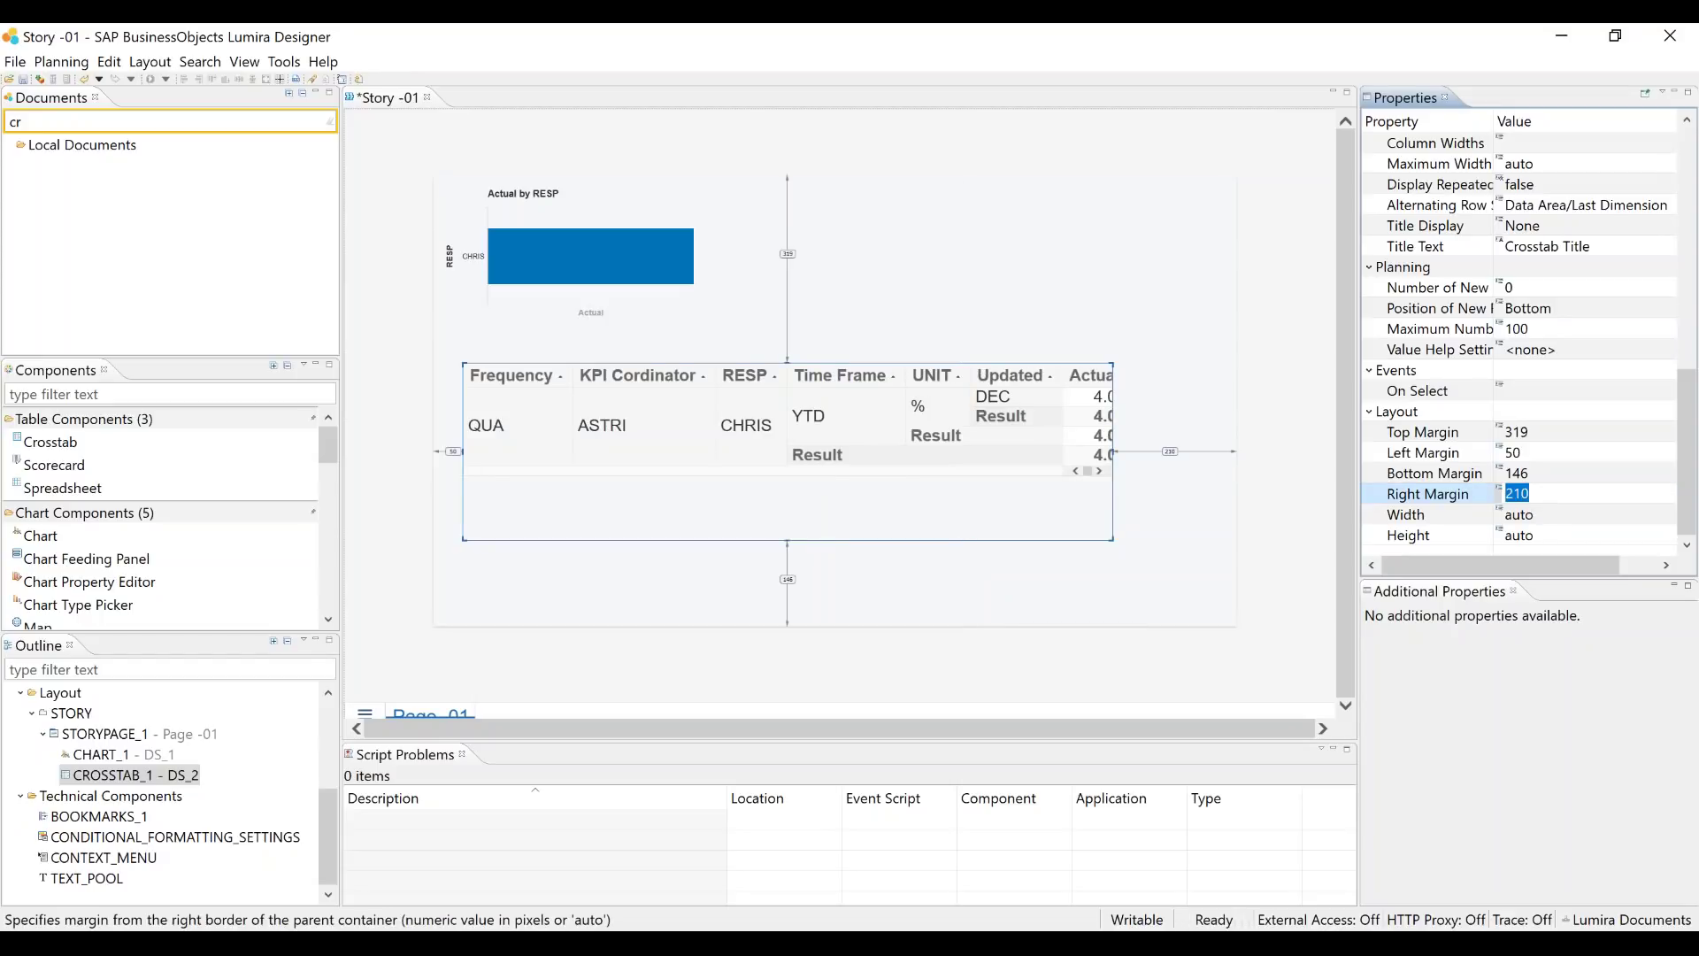
{"action": "type", "text": "50"}
{"action": "left_click", "coordinate": [24, 79]}
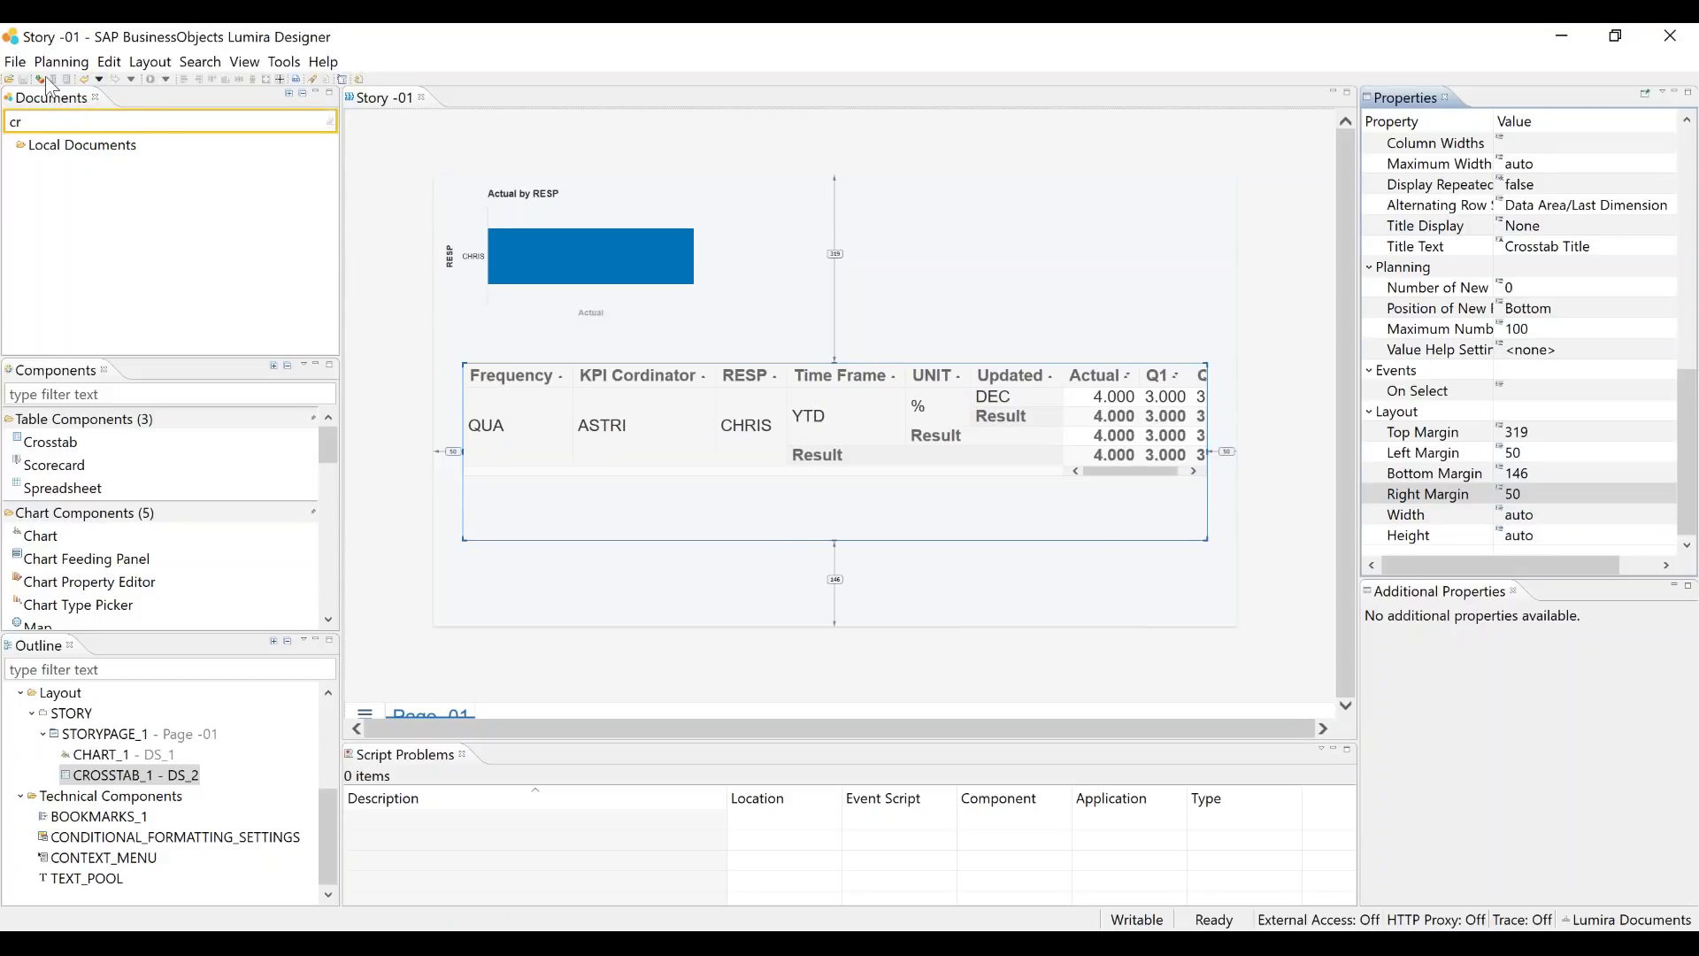
{"action": "left_click", "coordinate": [14, 68]}
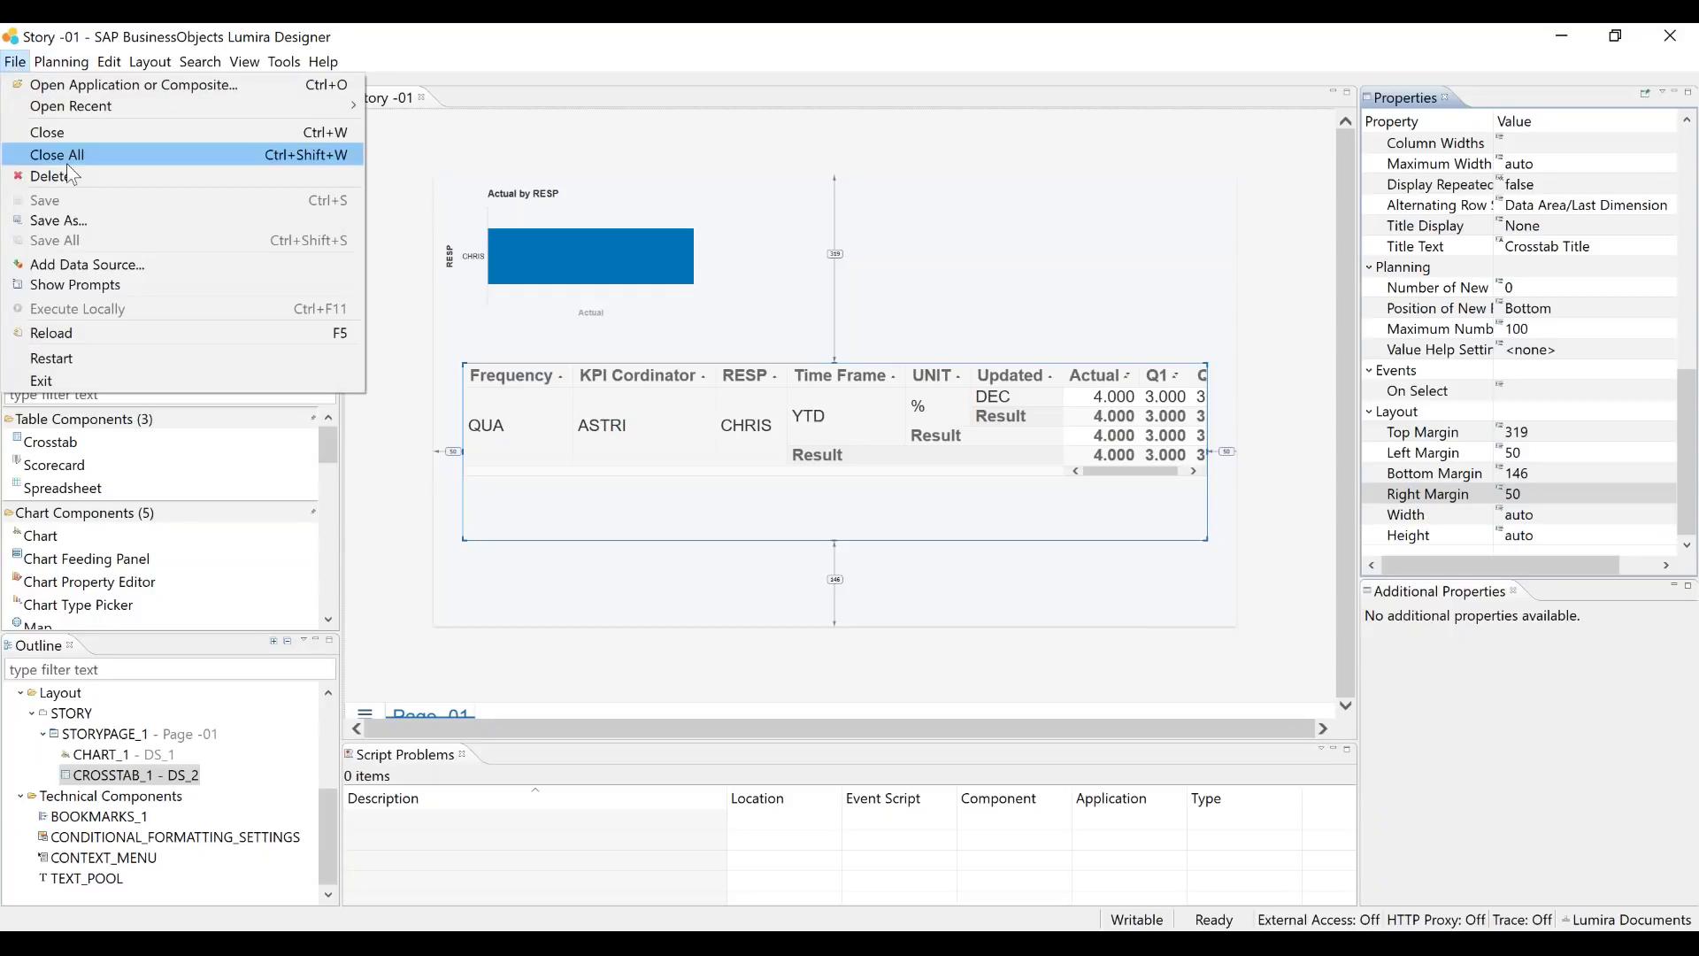
{"action": "left_click", "coordinate": [555, 34]}
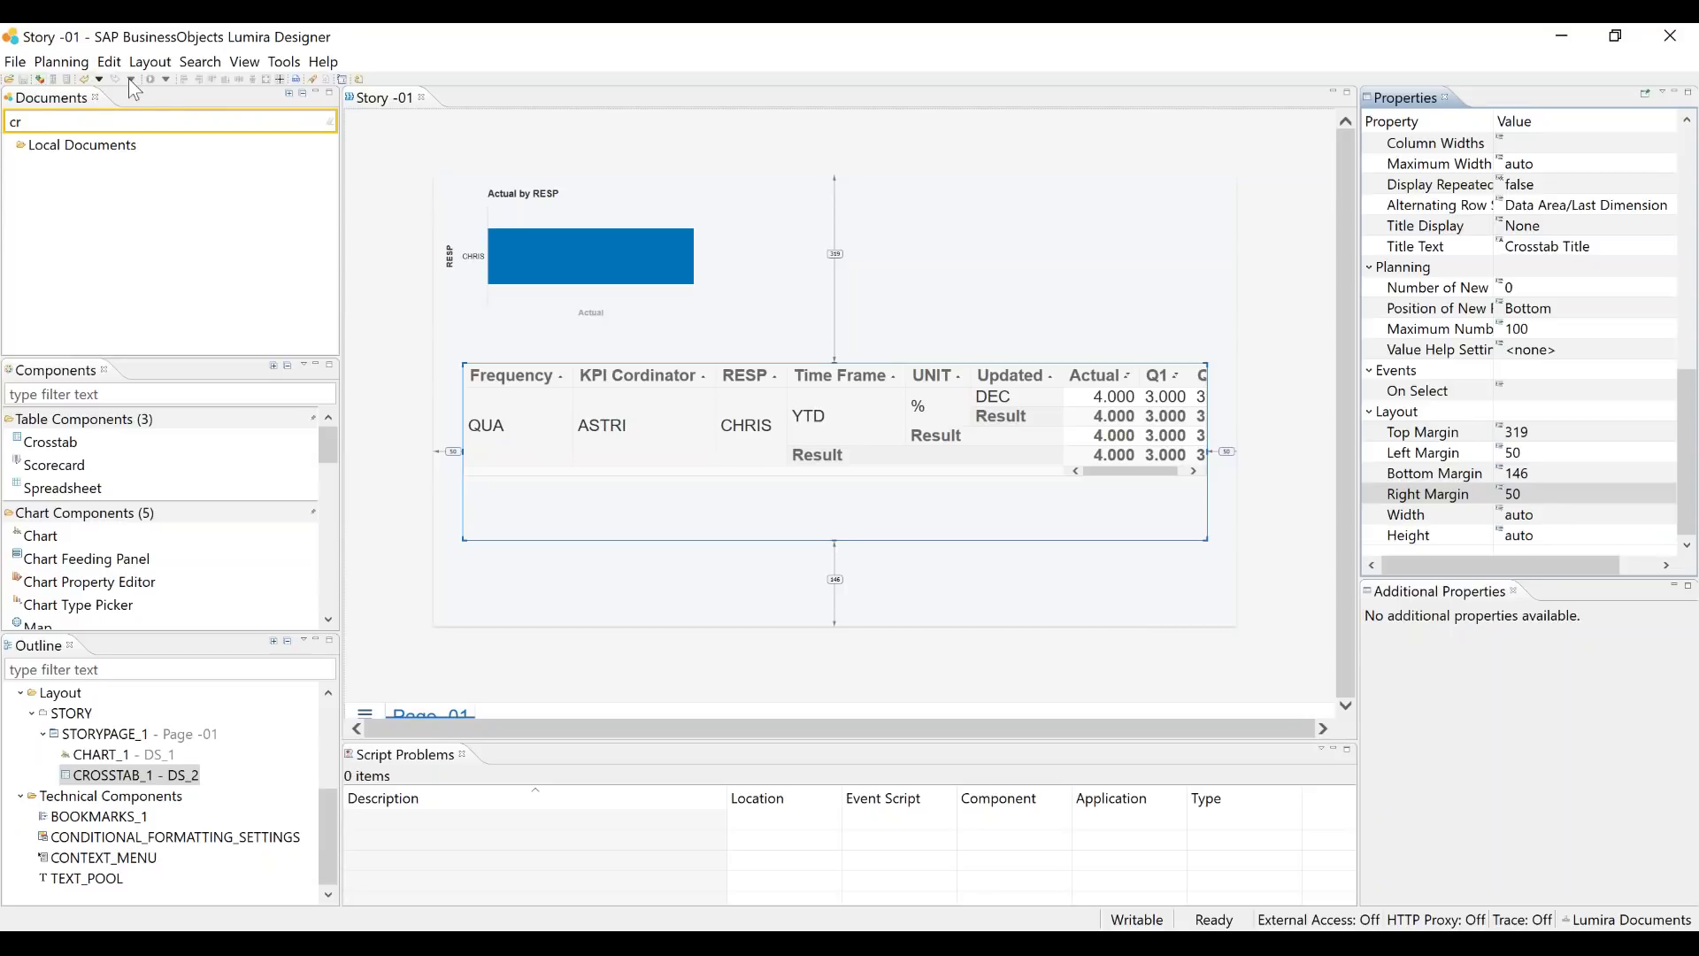
{"action": "left_click", "coordinate": [19, 64]}
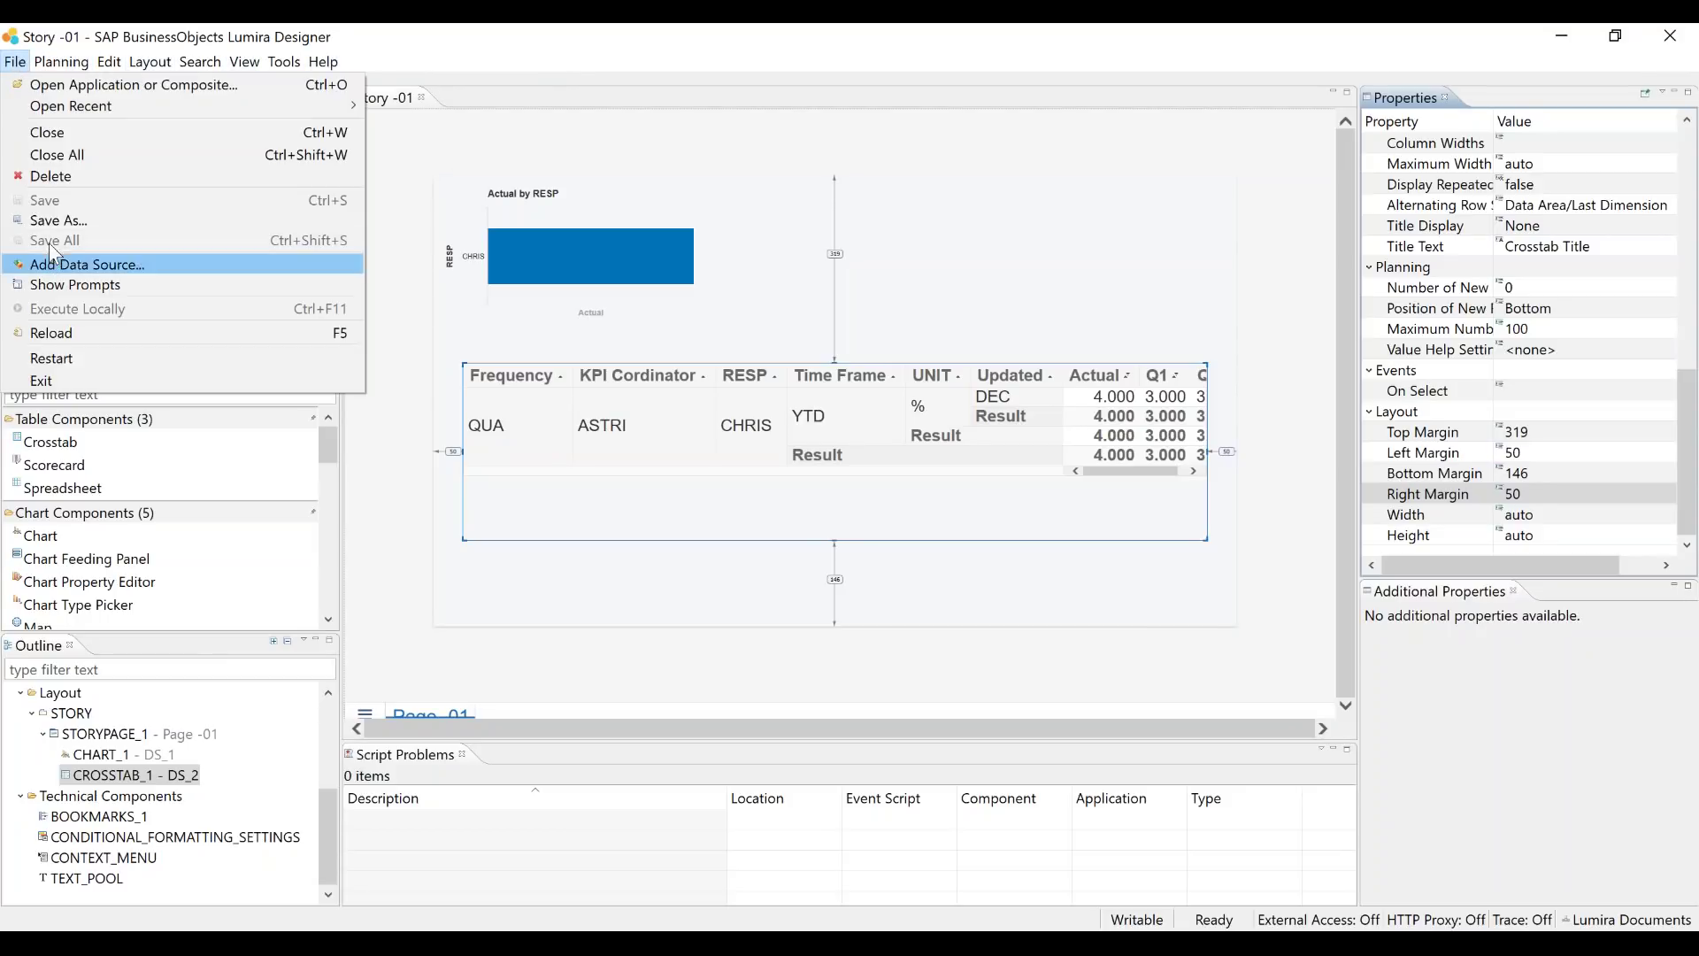
{"action": "left_click", "coordinate": [875, 38]}
{"action": "type", "text": "cr"}
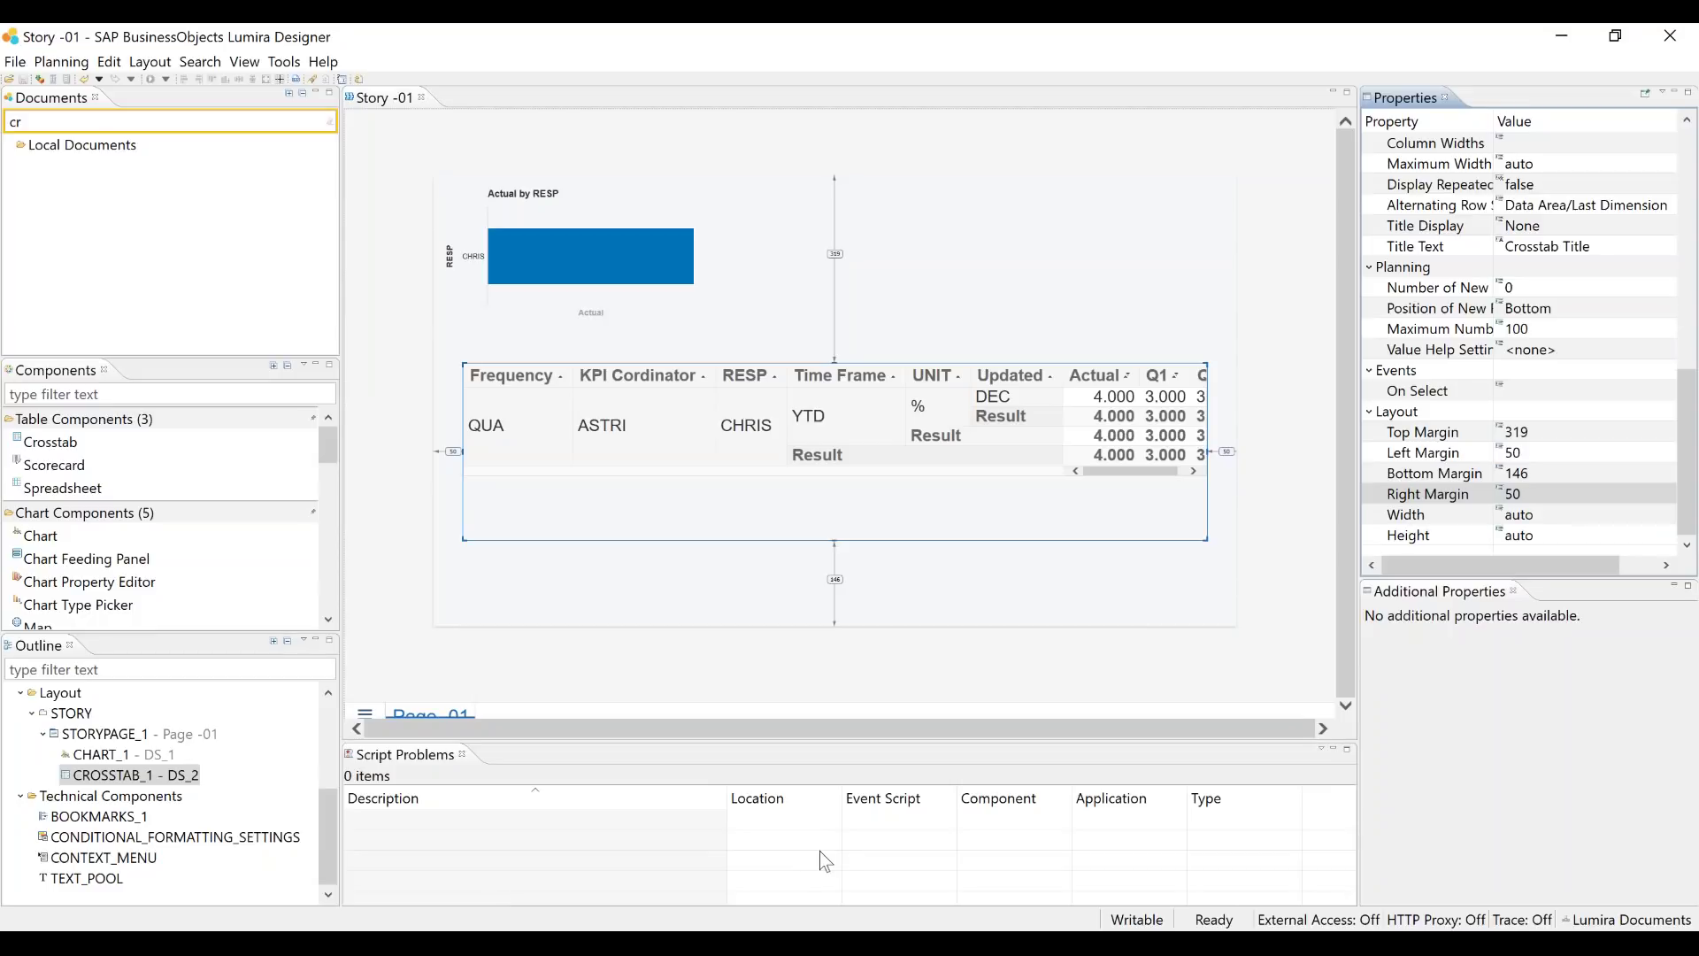
Clear the "cr" filter from the Documents list so all local documents are listed
{"action": "left_click", "coordinate": [44, 123]}
{"action": "key", "text": "BackSpace"}
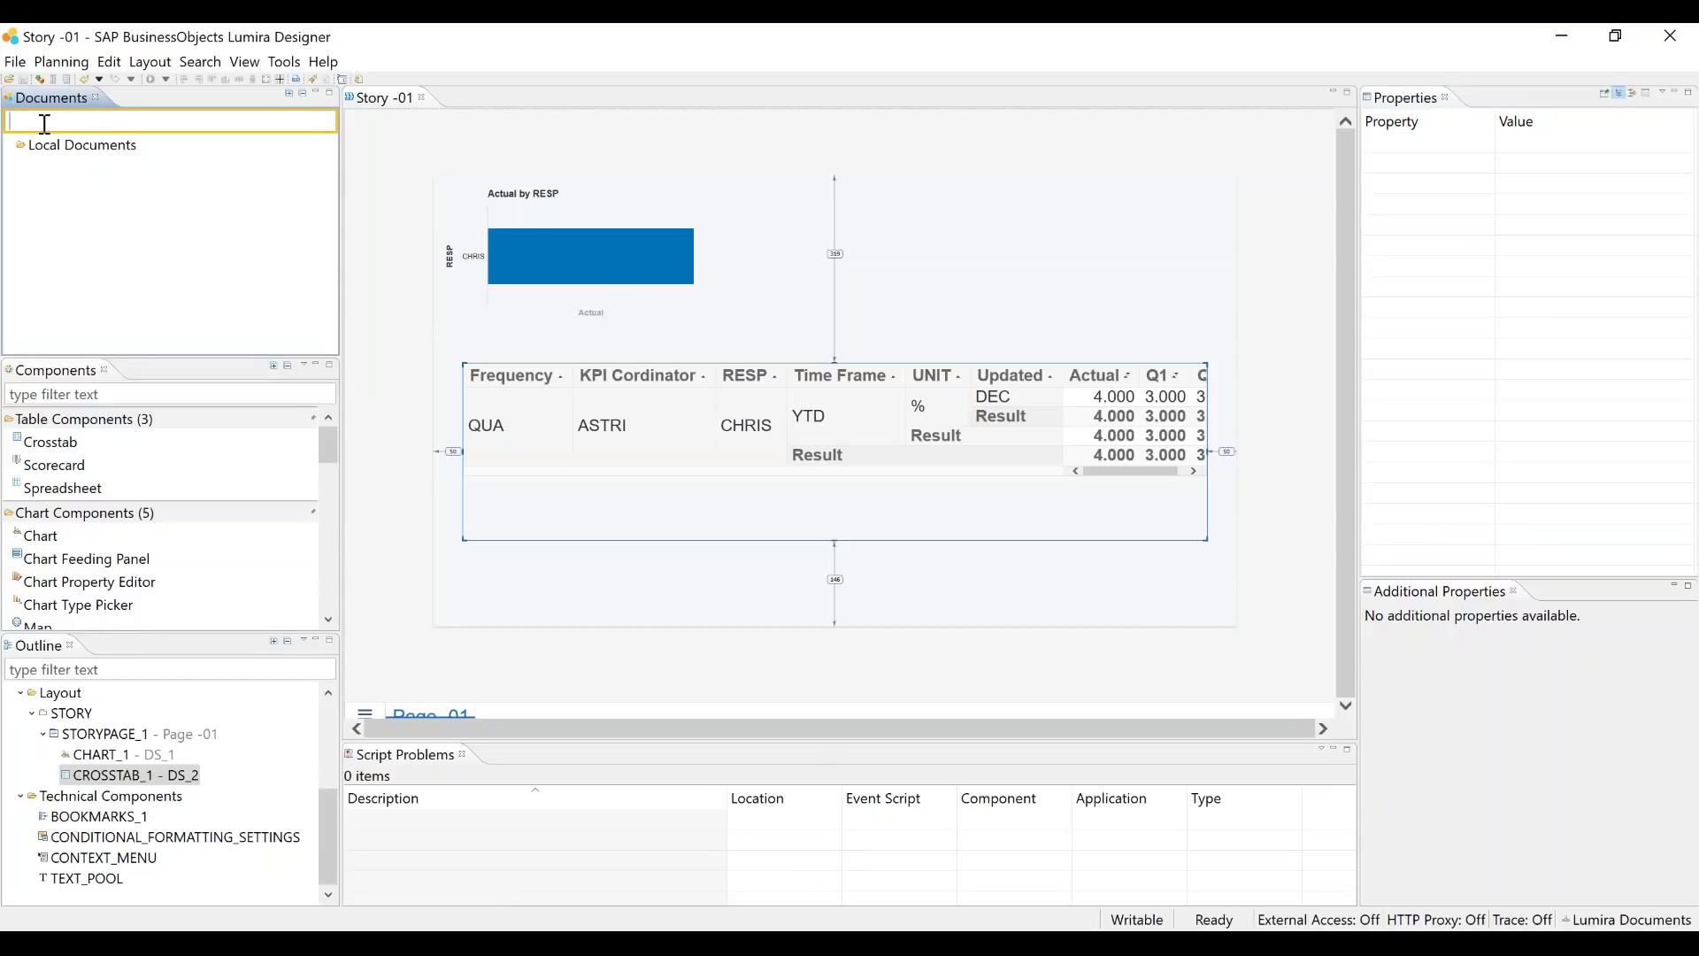
{"action": "type", "text": "ch"}
{"action": "key", "text": "BackSpace"}
{"action": "key", "text": "BackSpace"}
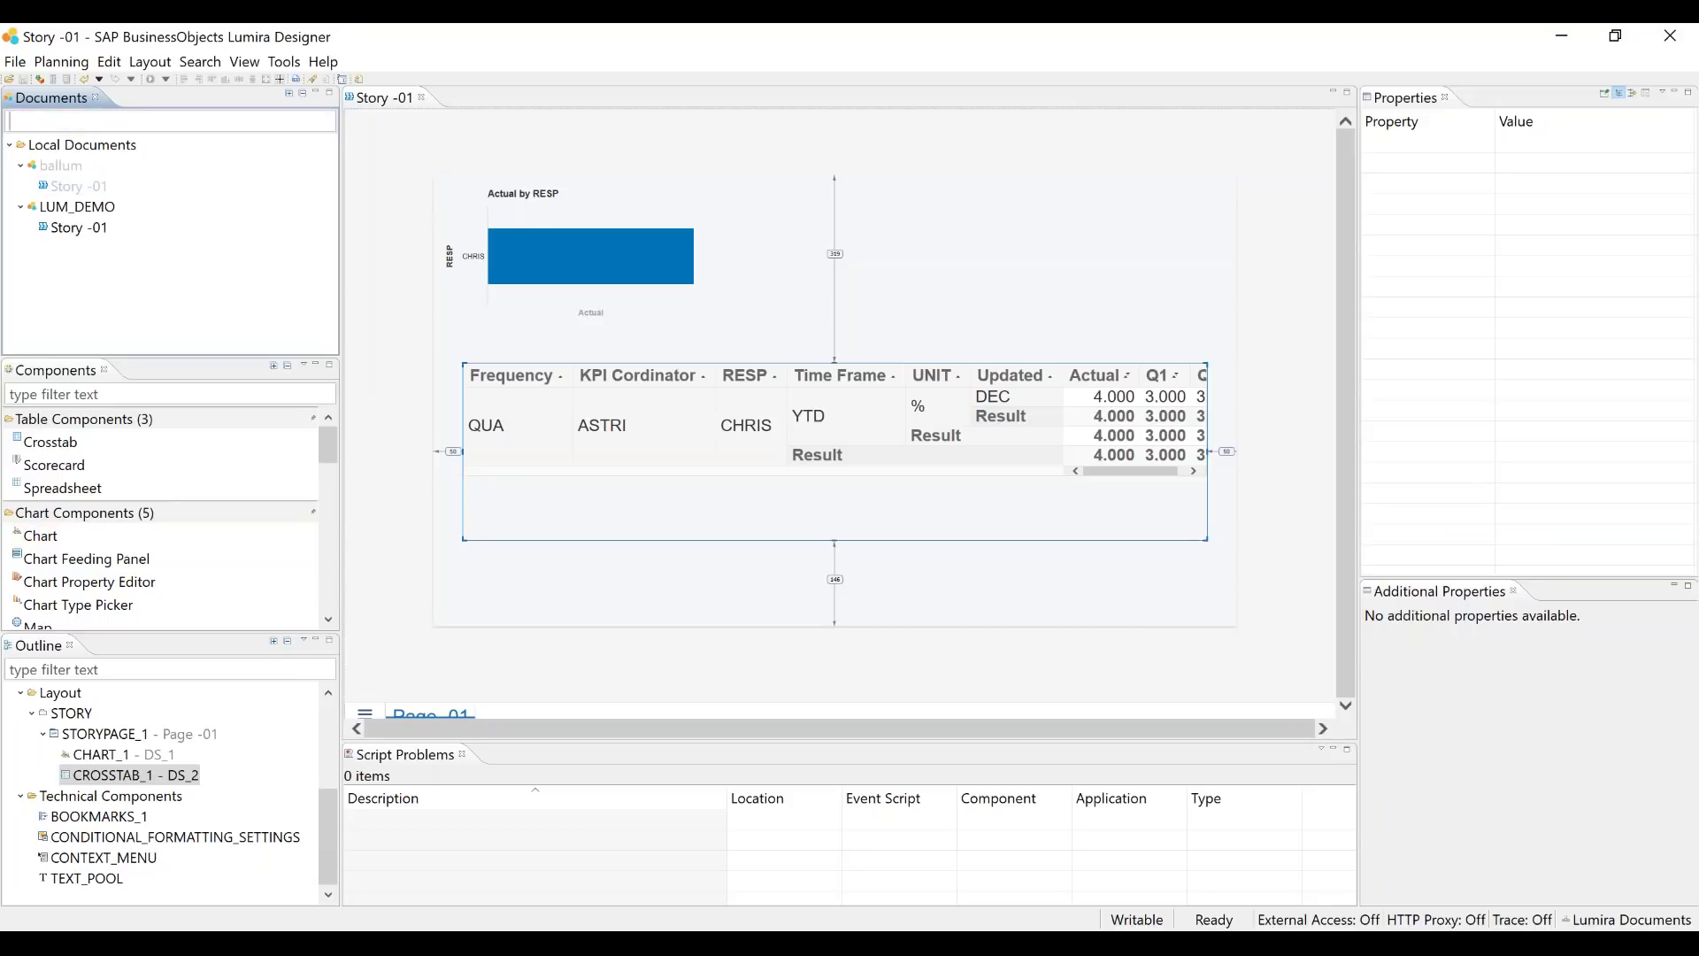
{"action": "scroll", "coordinate": [121, 557], "scroll_direction": "down", "scroll_amount": 3}
{"action": "scroll", "coordinate": [121, 558], "scroll_direction": "up", "scroll_amount": 2}
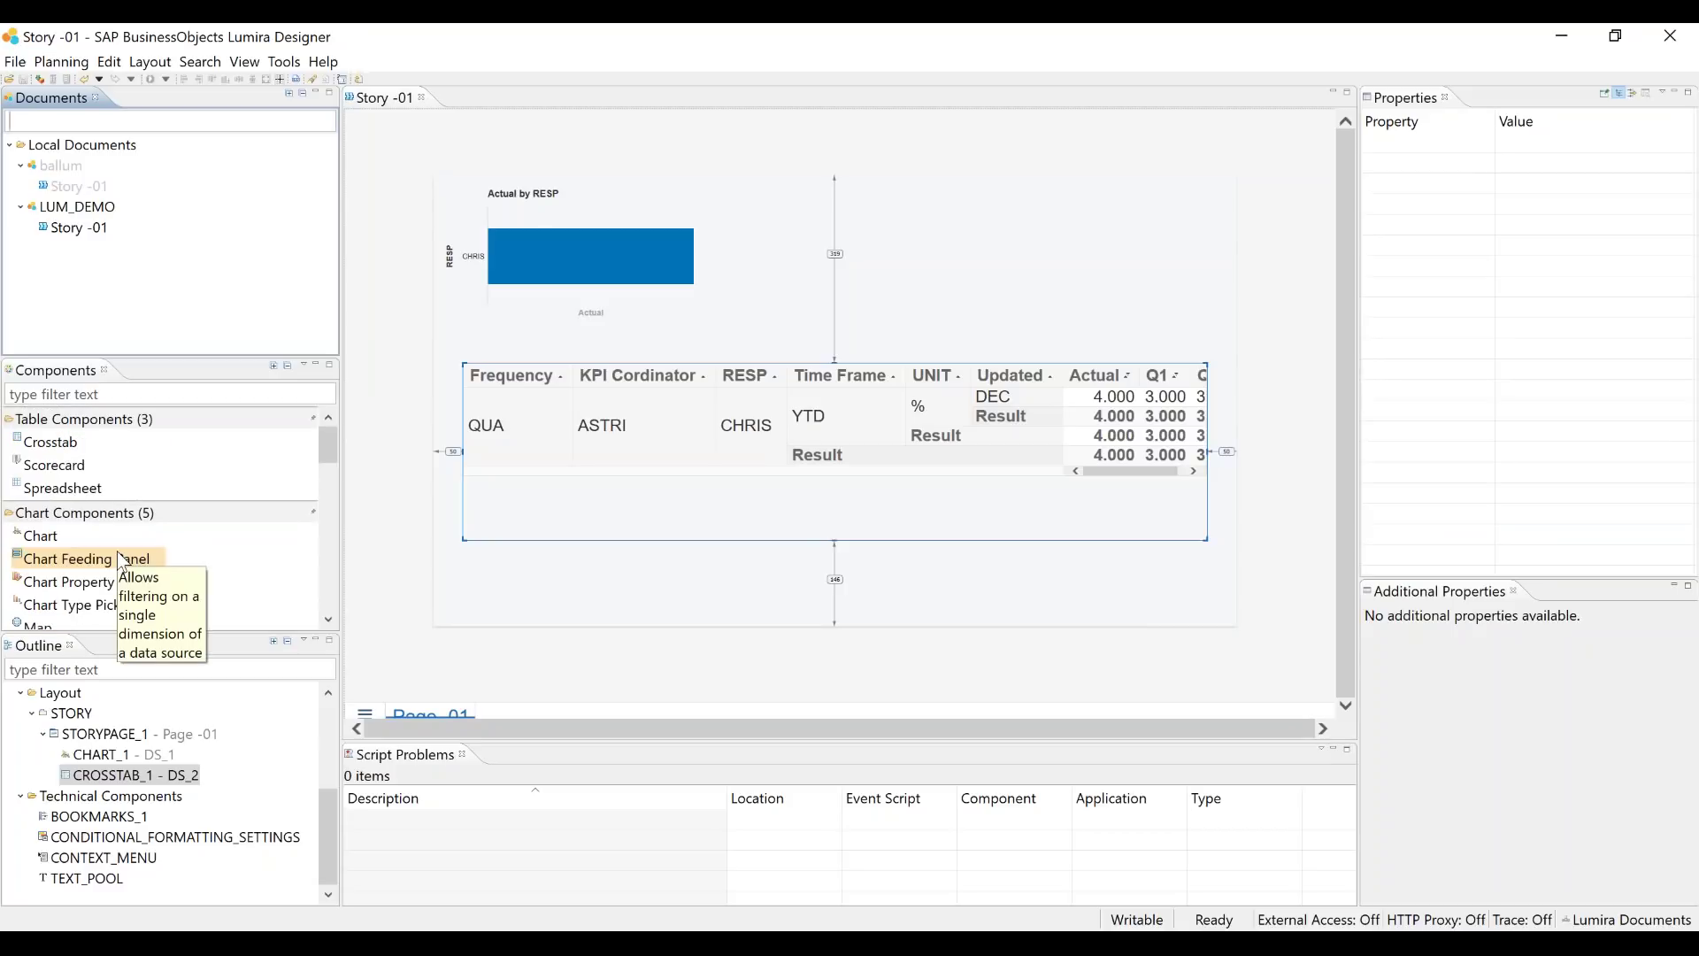
{"action": "type", "text": "dr"}
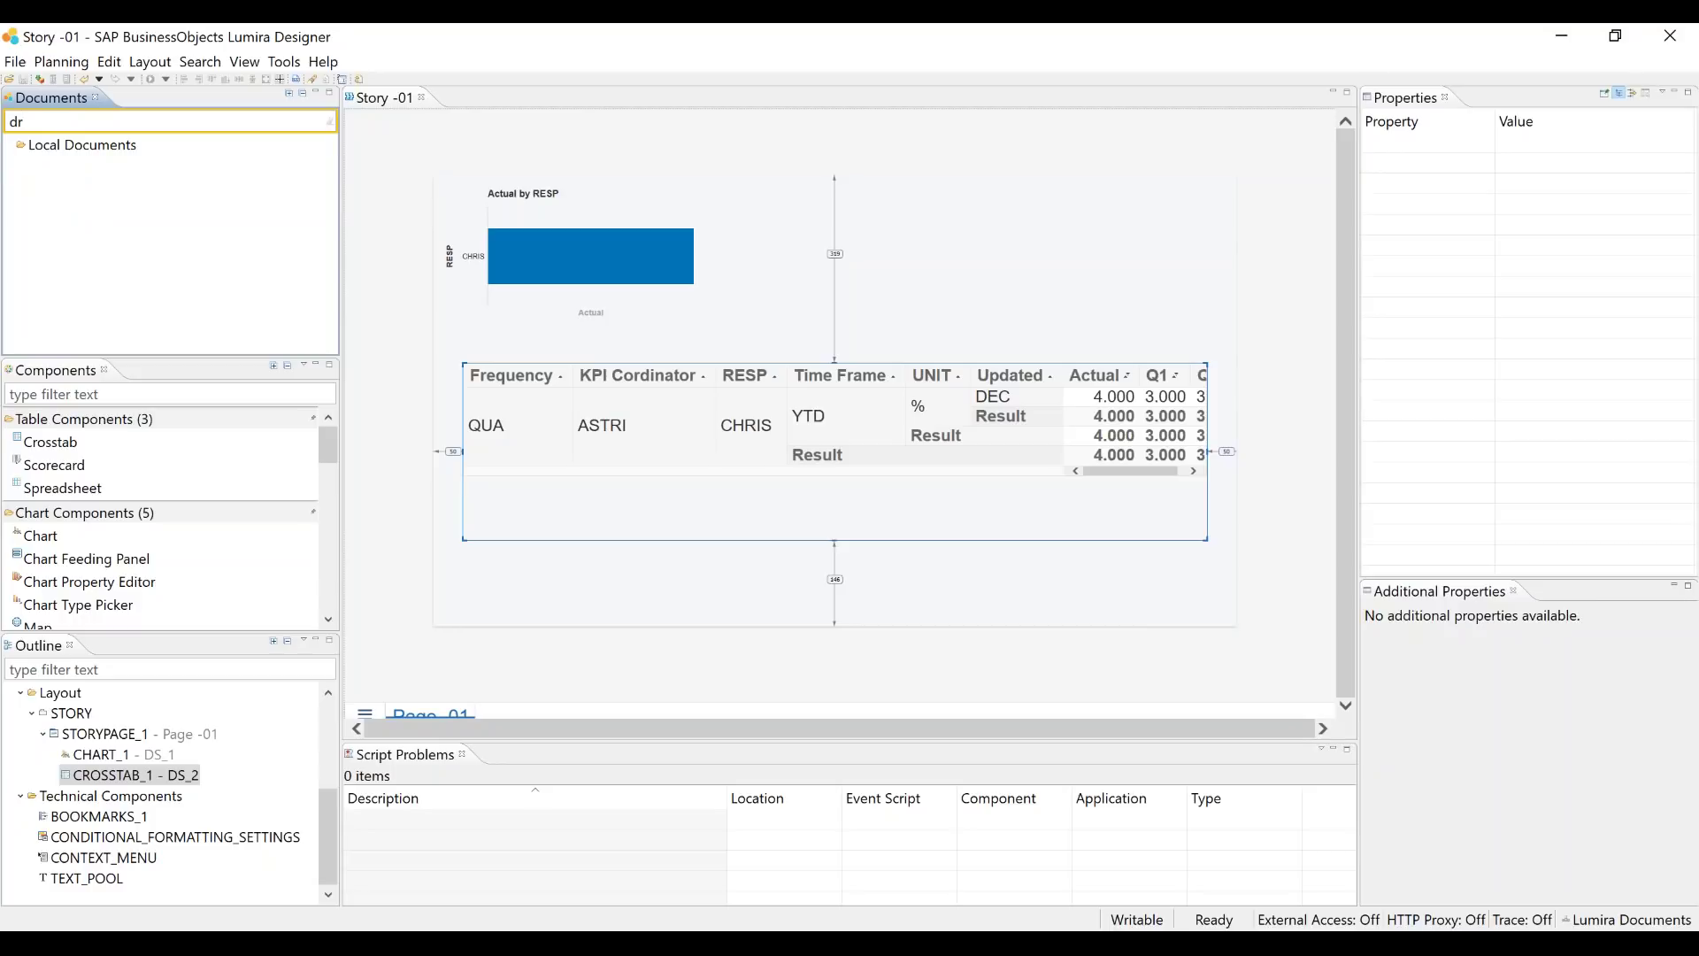
{"action": "type", "text": "op"}
{"action": "key", "text": "BackSpace"}
{"action": "key", "text": "BackSpace"}
{"action": "key", "text": "BackSpace"}
{"action": "key", "text": "BackSpace"}
Filter the components by "drop" and place a Dropdown Box beside the chart, about 711 from the left and 64 from the top
{"action": "left_click", "coordinate": [95, 395]}
{"action": "type", "text": "drop"}
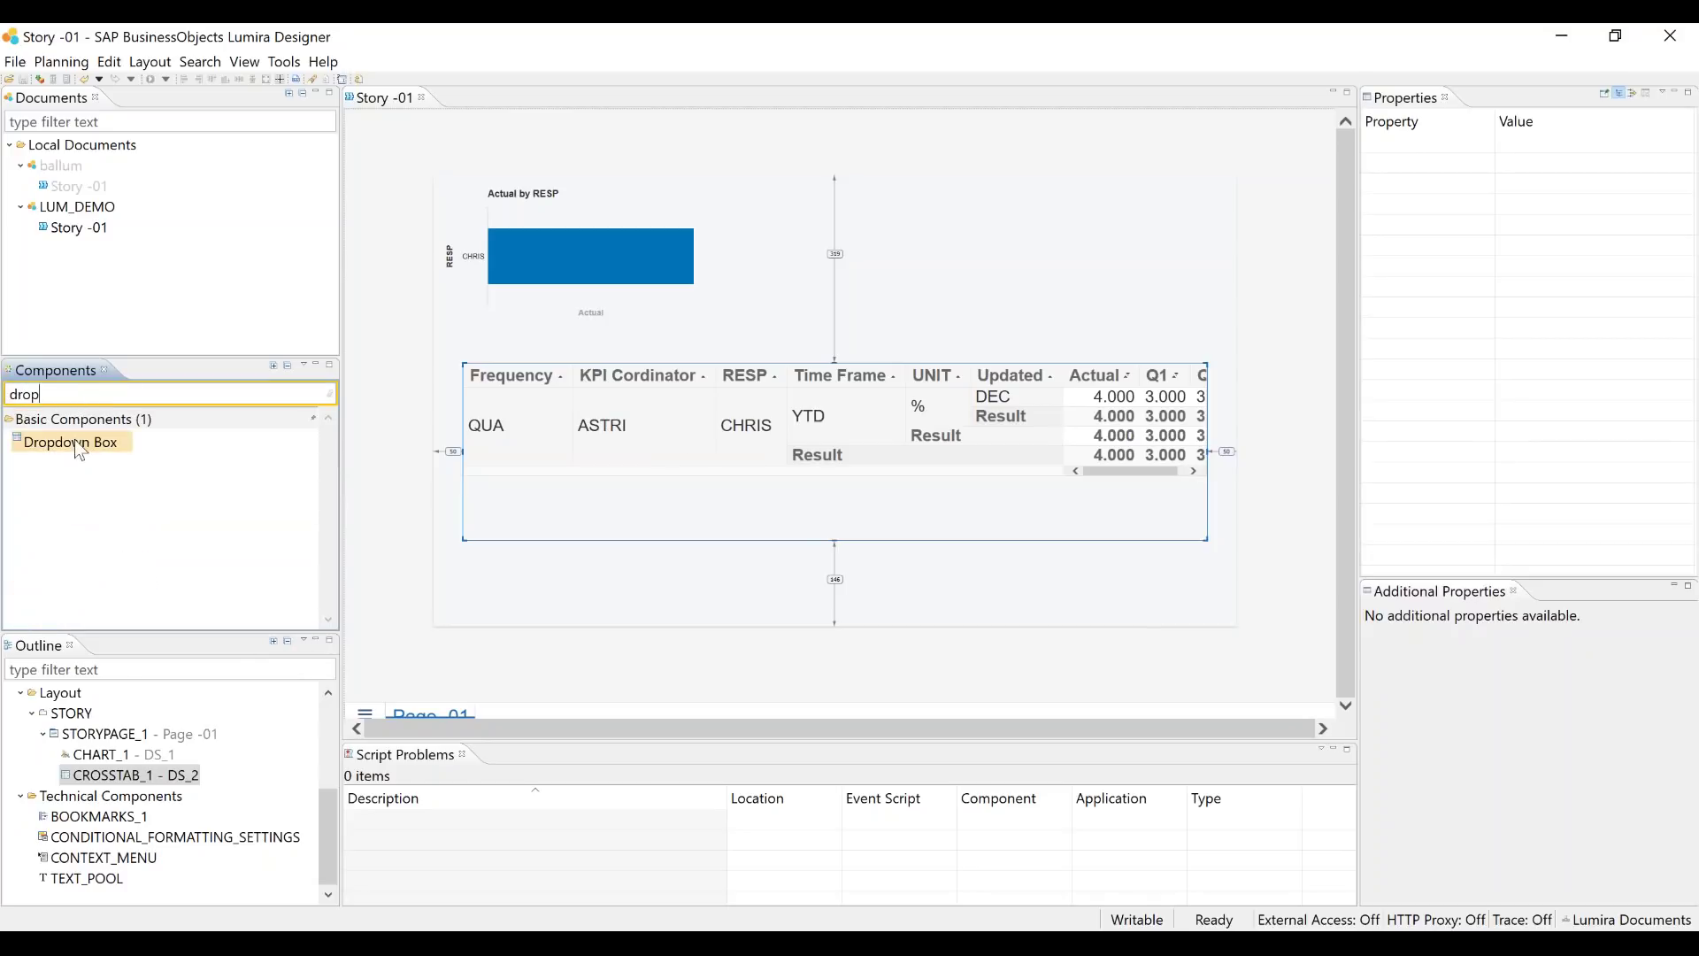
{"action": "left_click_drag", "start_coordinate": [74, 440], "coordinate": [854, 218]}
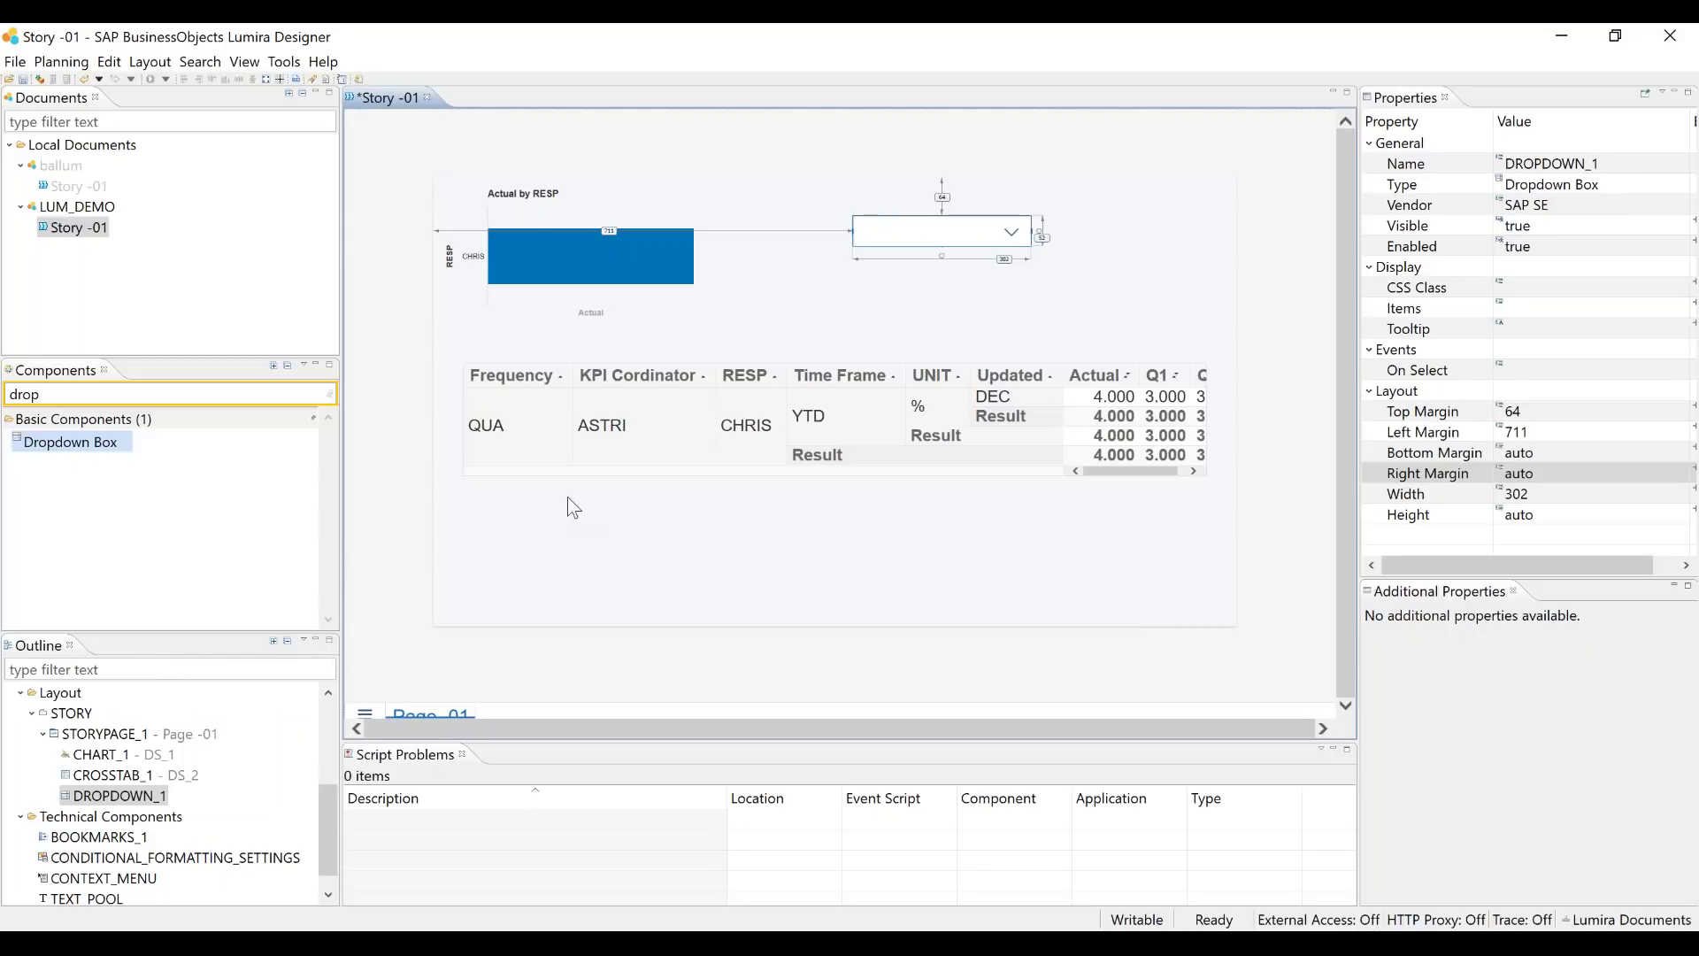
Select the root Story -01 node in the outline and bring its Events properties into view
{"action": "left_click", "coordinate": [61, 692]}
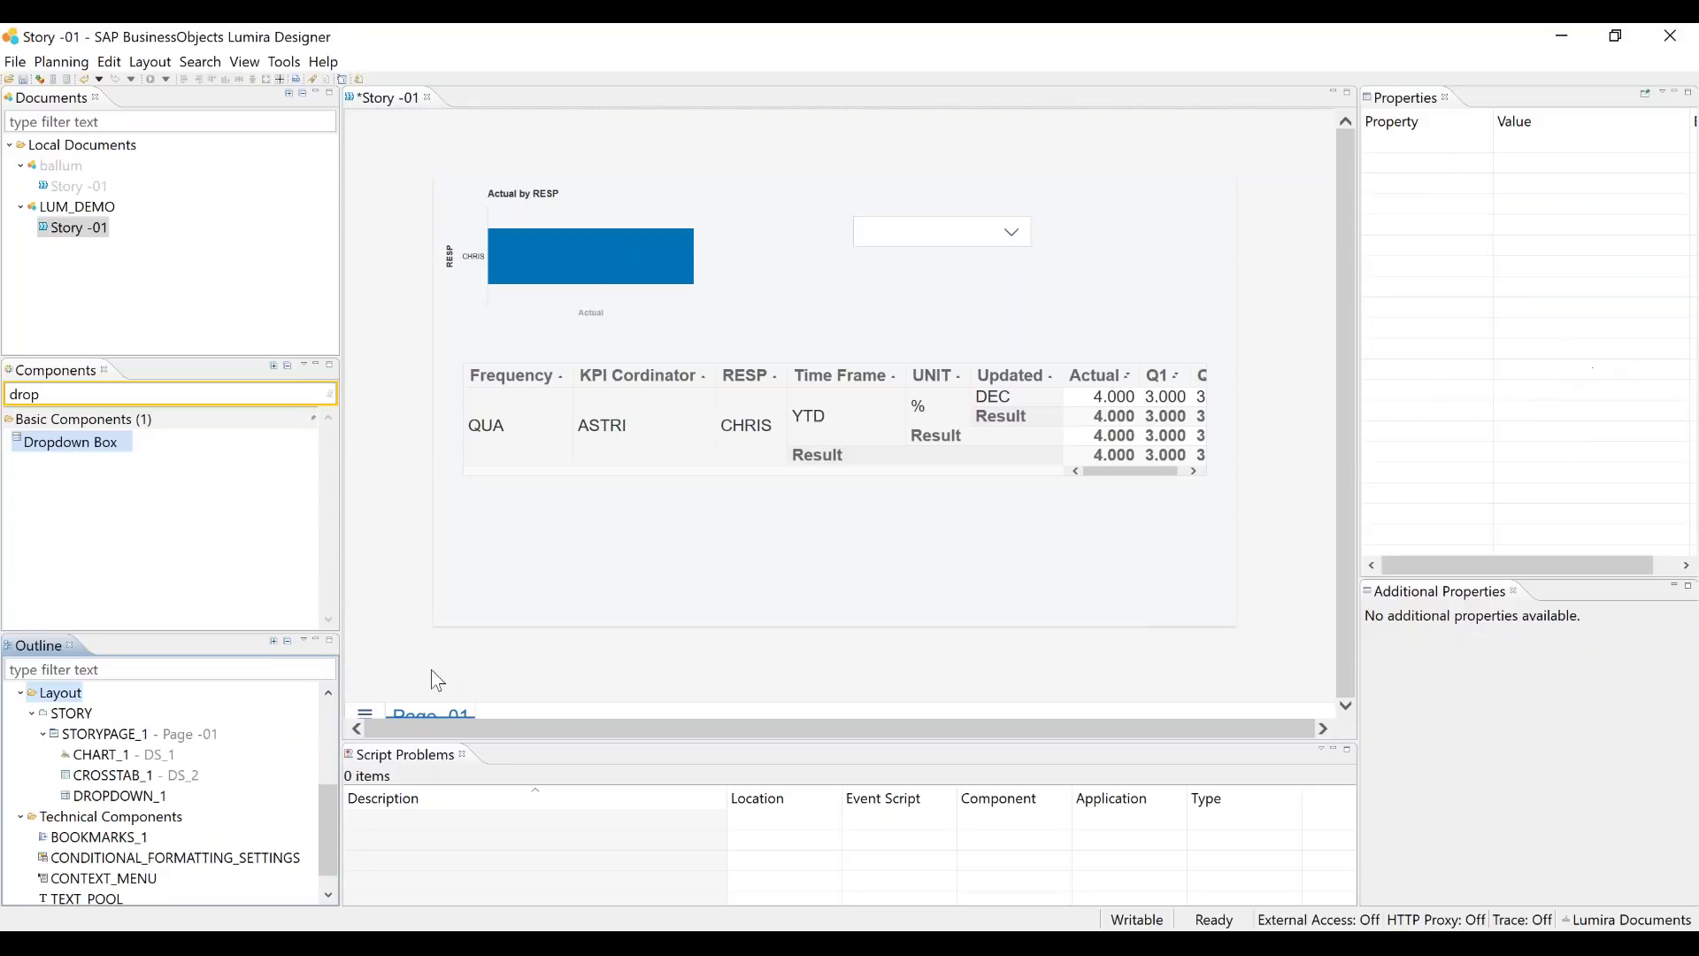
{"action": "scroll", "coordinate": [98, 819], "scroll_direction": "up", "scroll_amount": 3}
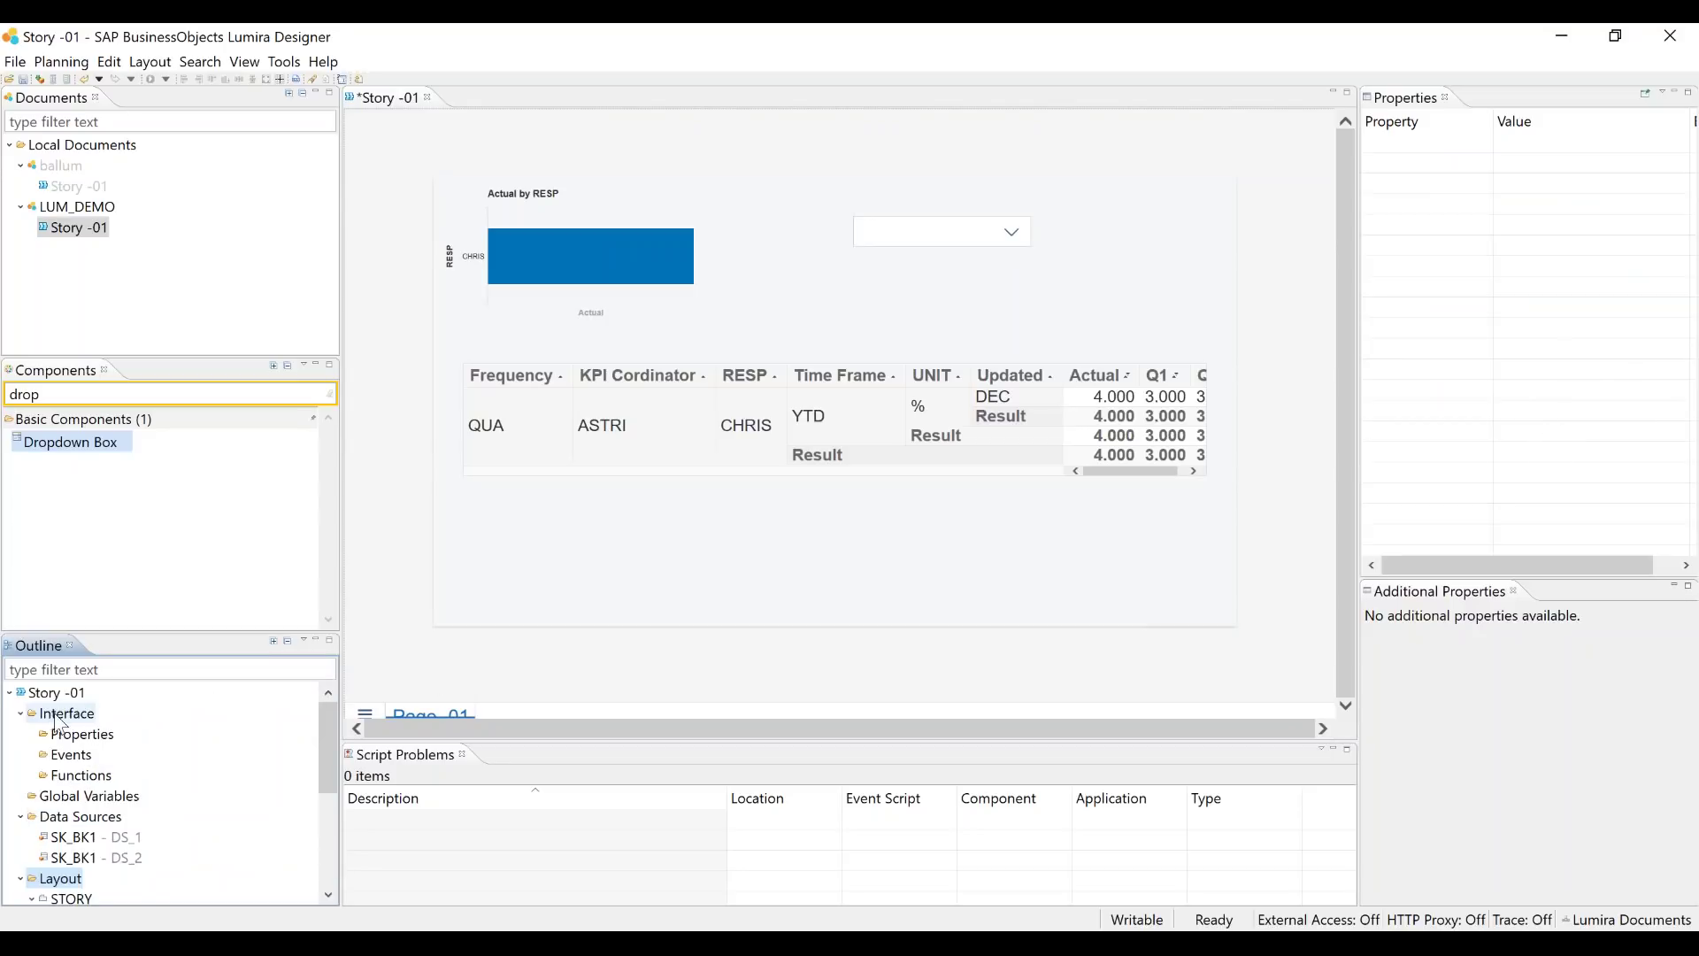
{"action": "scroll", "coordinate": [62, 718], "scroll_direction": "down", "scroll_amount": 2}
{"action": "scroll", "coordinate": [73, 717], "scroll_direction": "up", "scroll_amount": 2}
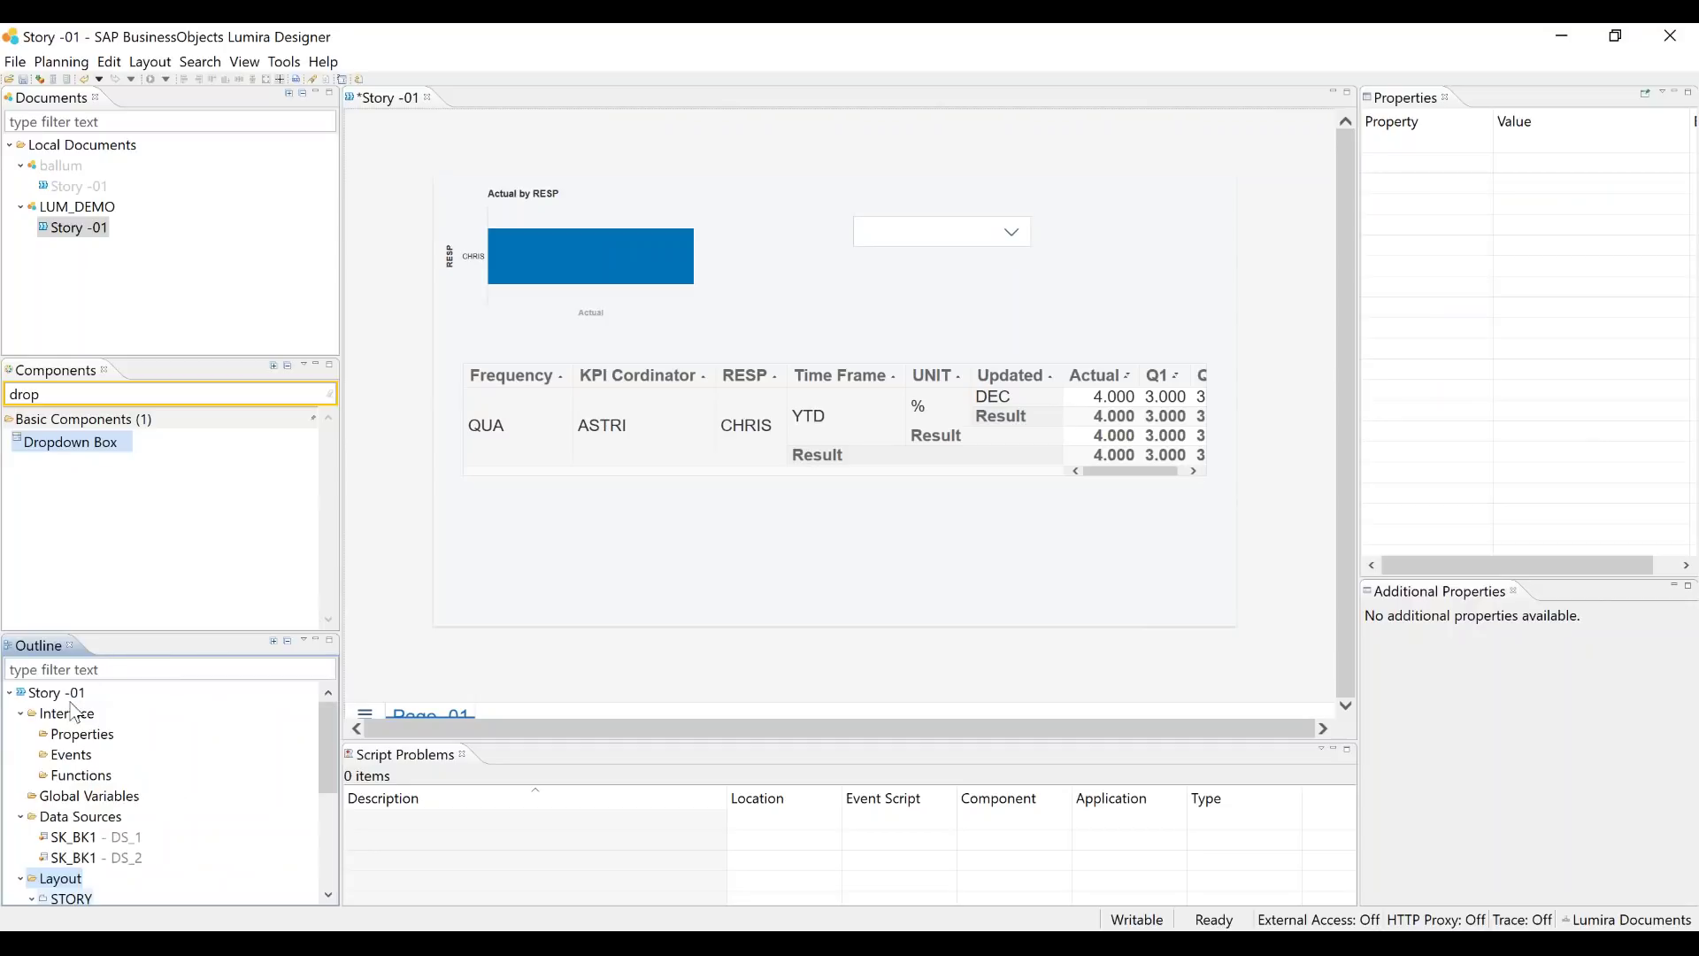
{"action": "scroll", "coordinate": [74, 713], "scroll_direction": "down", "scroll_amount": 3}
{"action": "scroll", "coordinate": [74, 712], "scroll_direction": "up", "scroll_amount": 2}
{"action": "scroll", "coordinate": [74, 713], "scroll_direction": "down", "scroll_amount": 1}
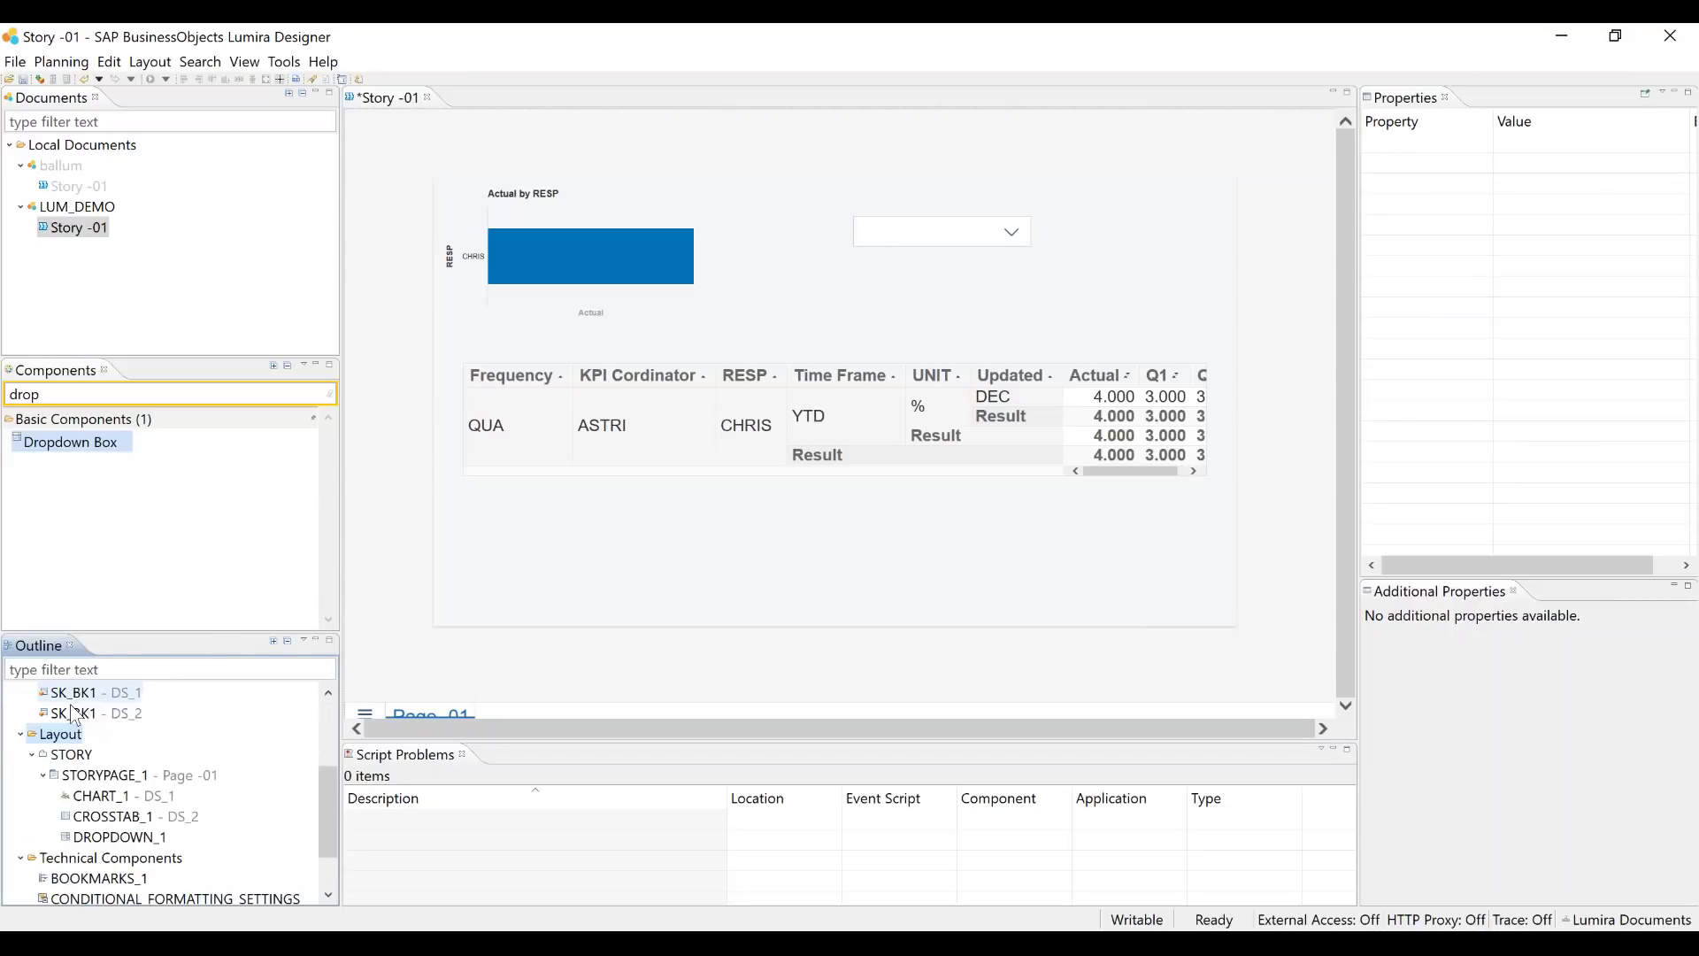
{"action": "scroll", "coordinate": [74, 713], "scroll_direction": "up", "scroll_amount": 3}
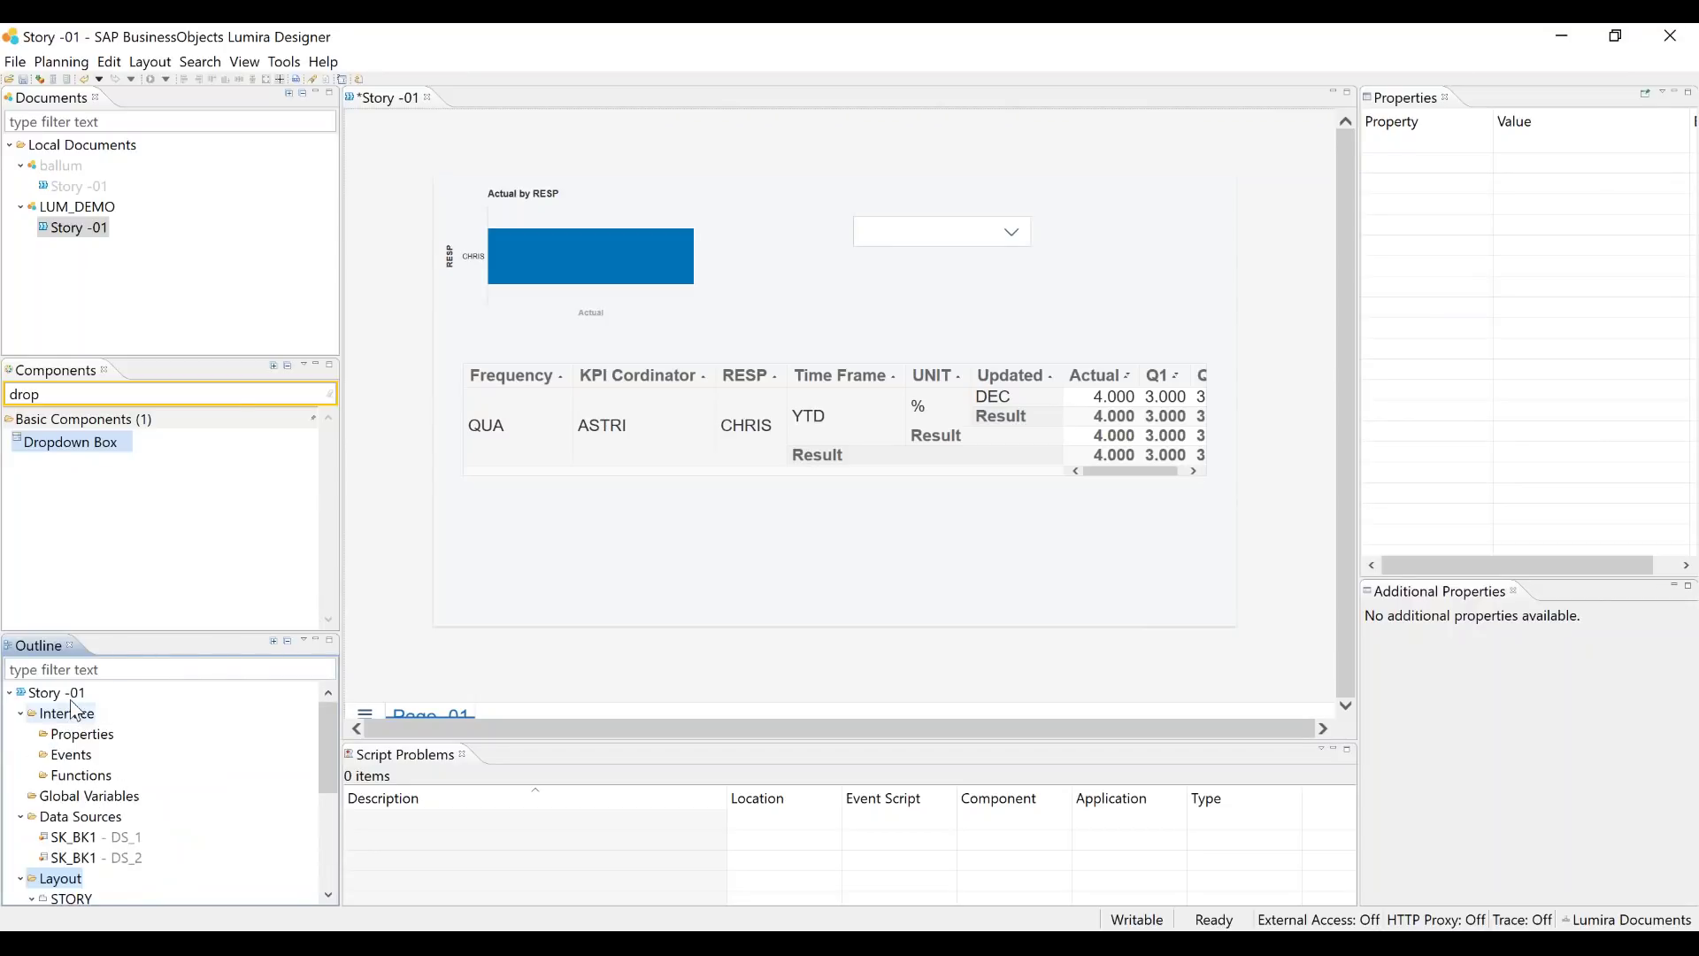
{"action": "left_click", "coordinate": [76, 694]}
{"action": "scroll", "coordinate": [1589, 469], "scroll_direction": "down", "scroll_amount": 1}
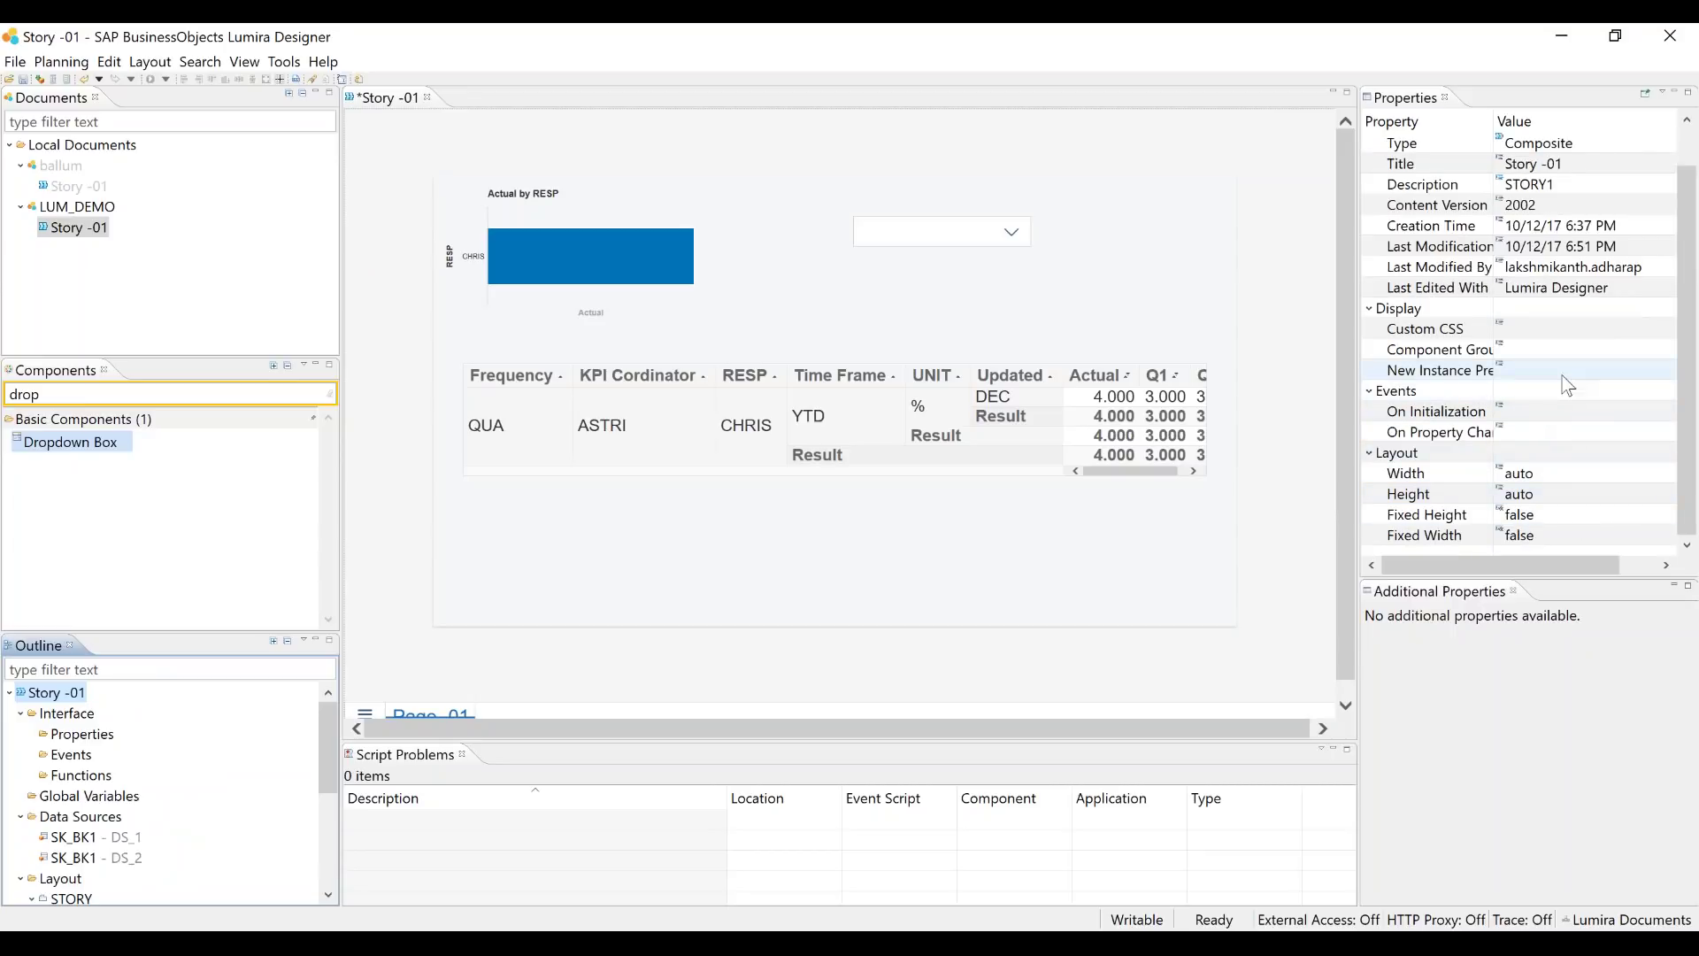
Widen the Property column and open the story's On Initialization script in a maximized Script Editor
{"action": "left_click", "coordinate": [1544, 411]}
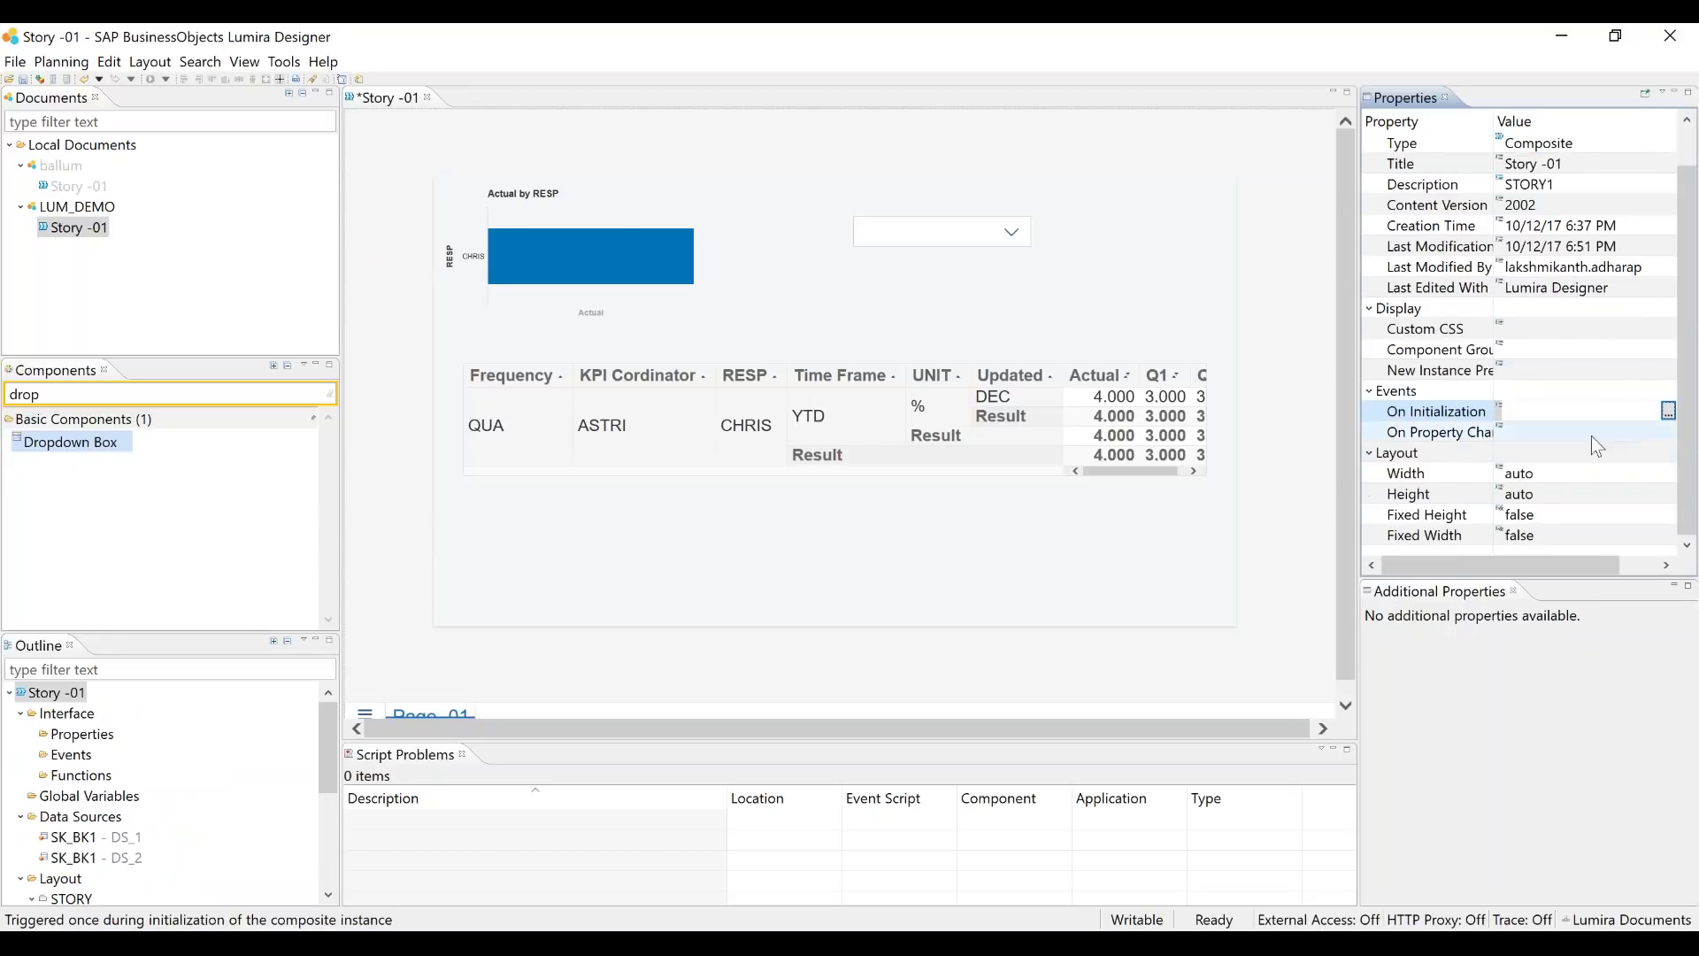
{"action": "left_click", "coordinate": [1469, 350]}
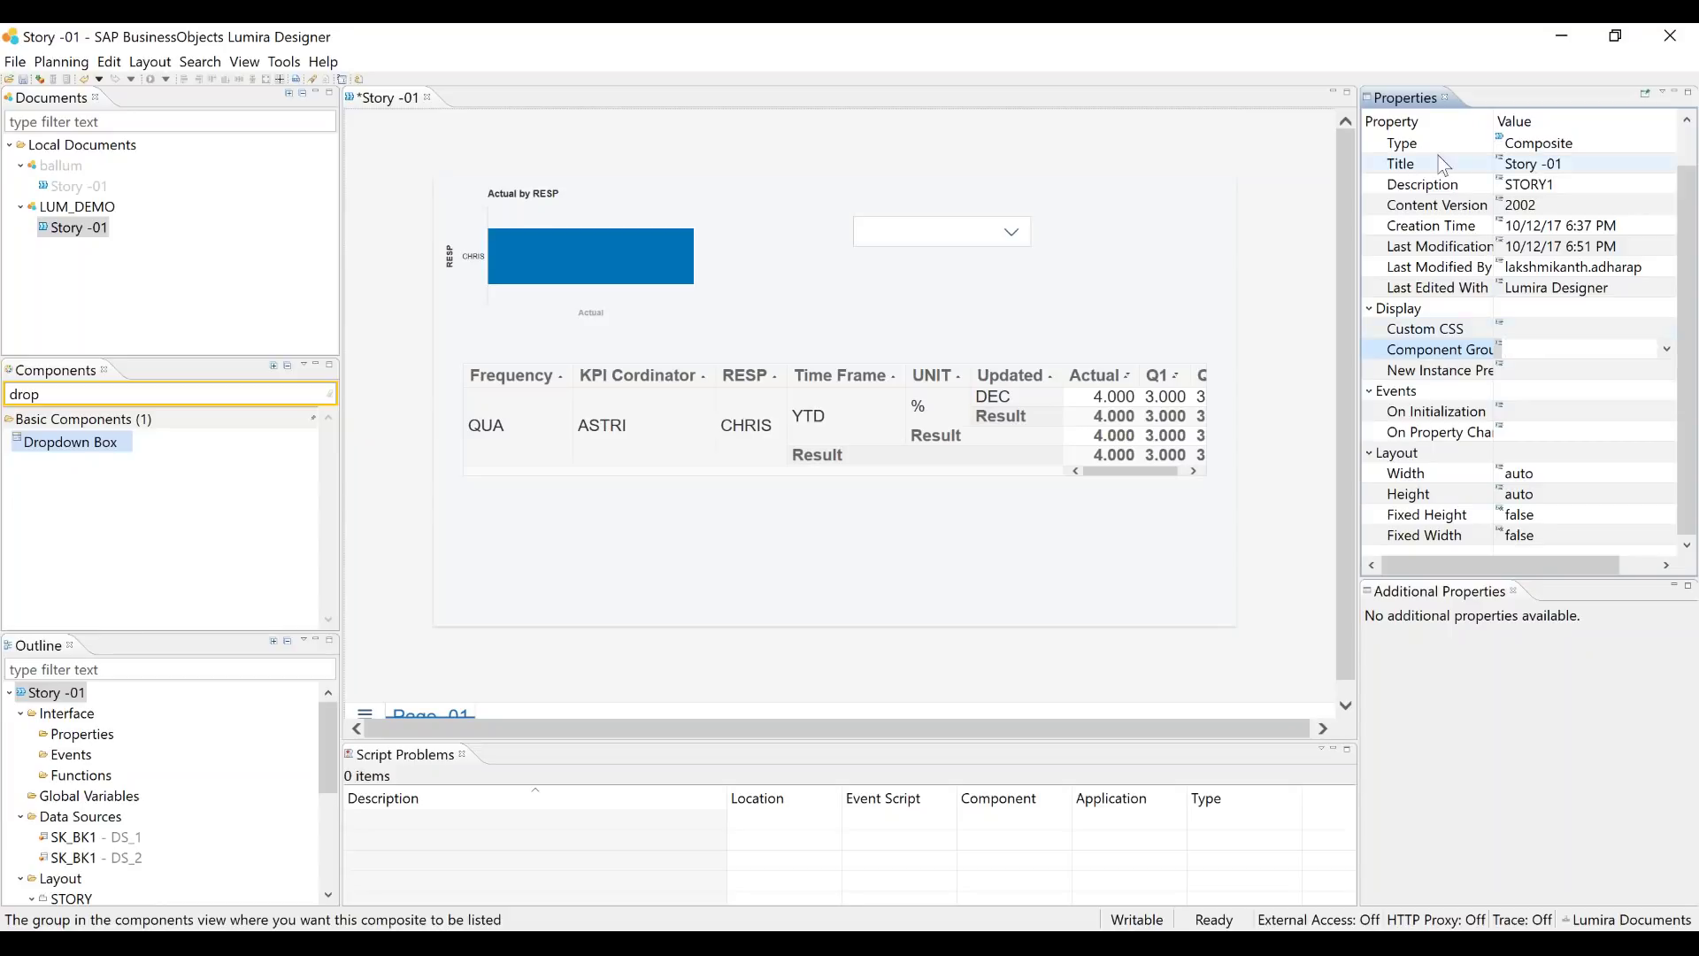
{"action": "double_click", "coordinate": [1494, 120]}
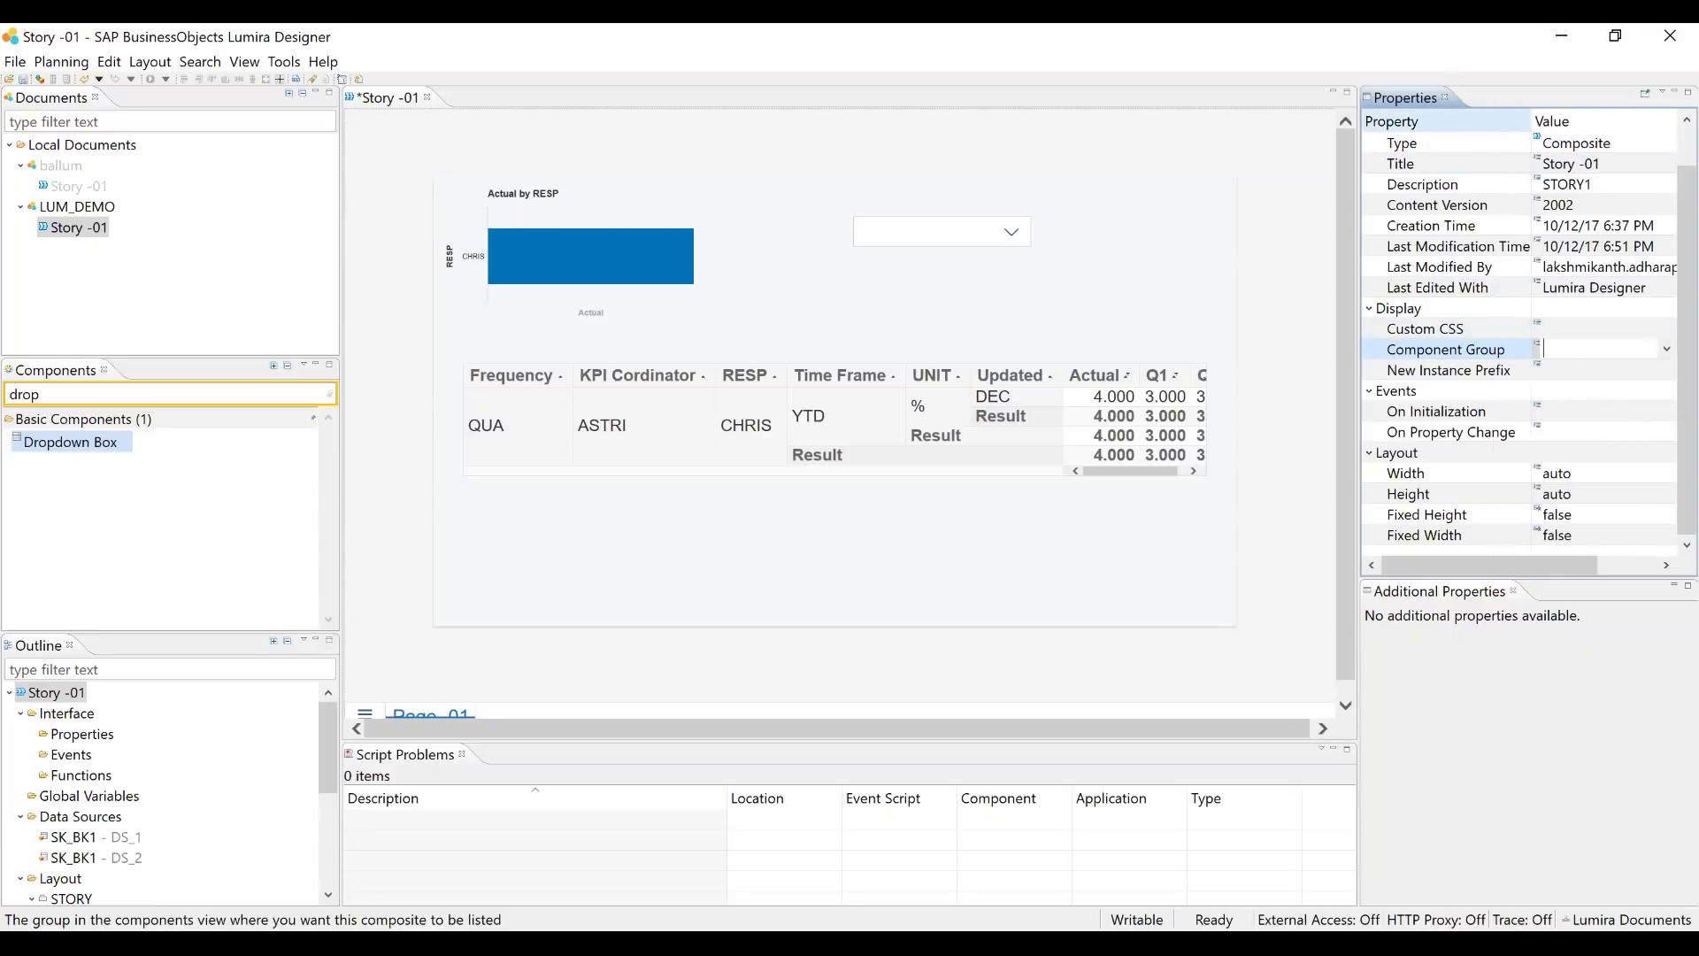
{"action": "left_click", "coordinate": [1596, 418]}
{"action": "left_click", "coordinate": [1670, 412]}
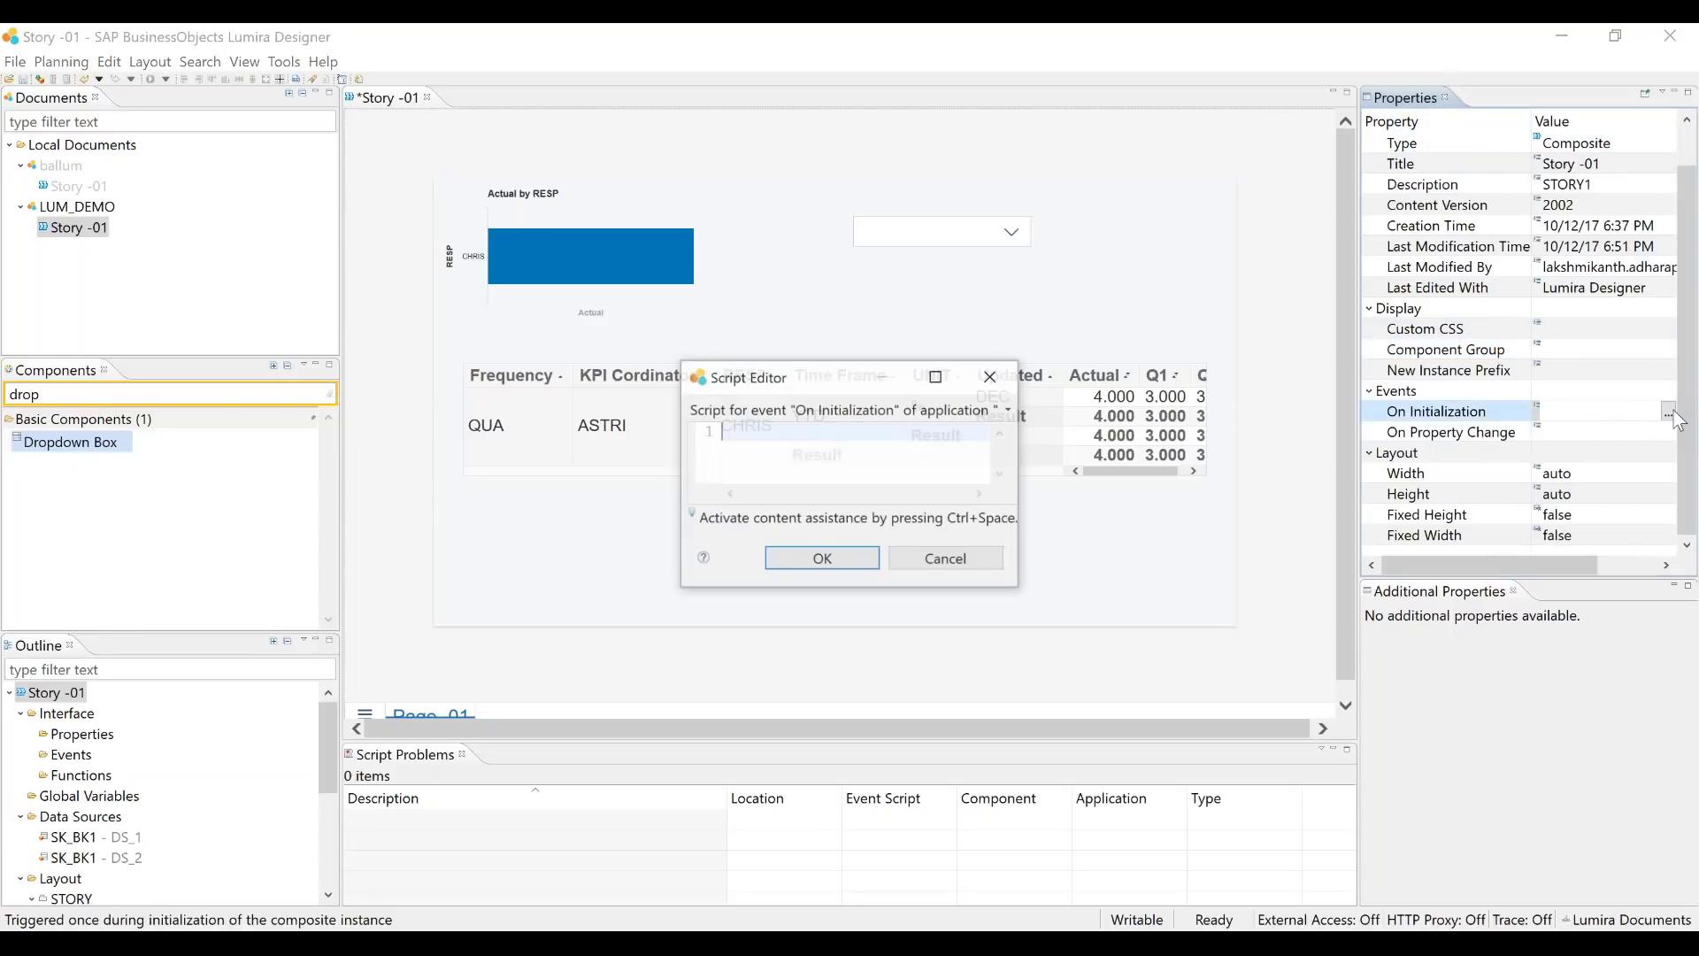
{"action": "left_click", "coordinate": [936, 376]}
{"action": "type", "text": "DS"}
{"action": "key", "text": "super+space"}
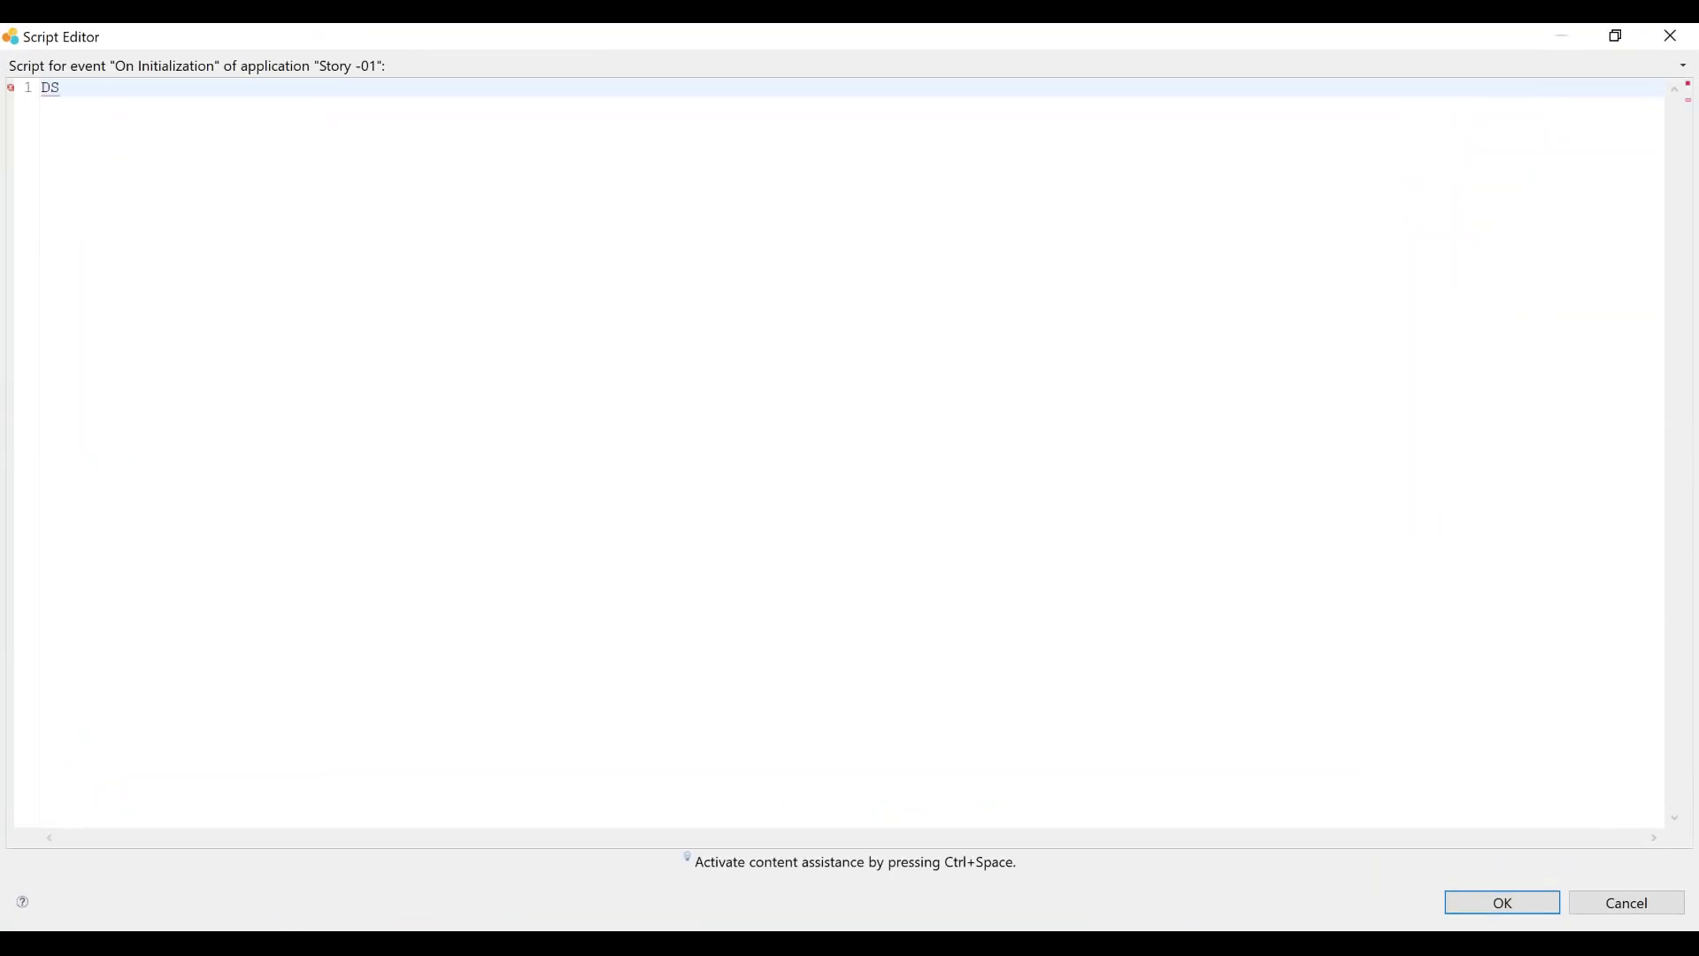
{"action": "key", "text": "ctrl+space"}
{"action": "left_click", "coordinate": [123, 140]}
{"action": "key", "text": "Escape"}
{"action": "key", "text": "ctrl+space"}
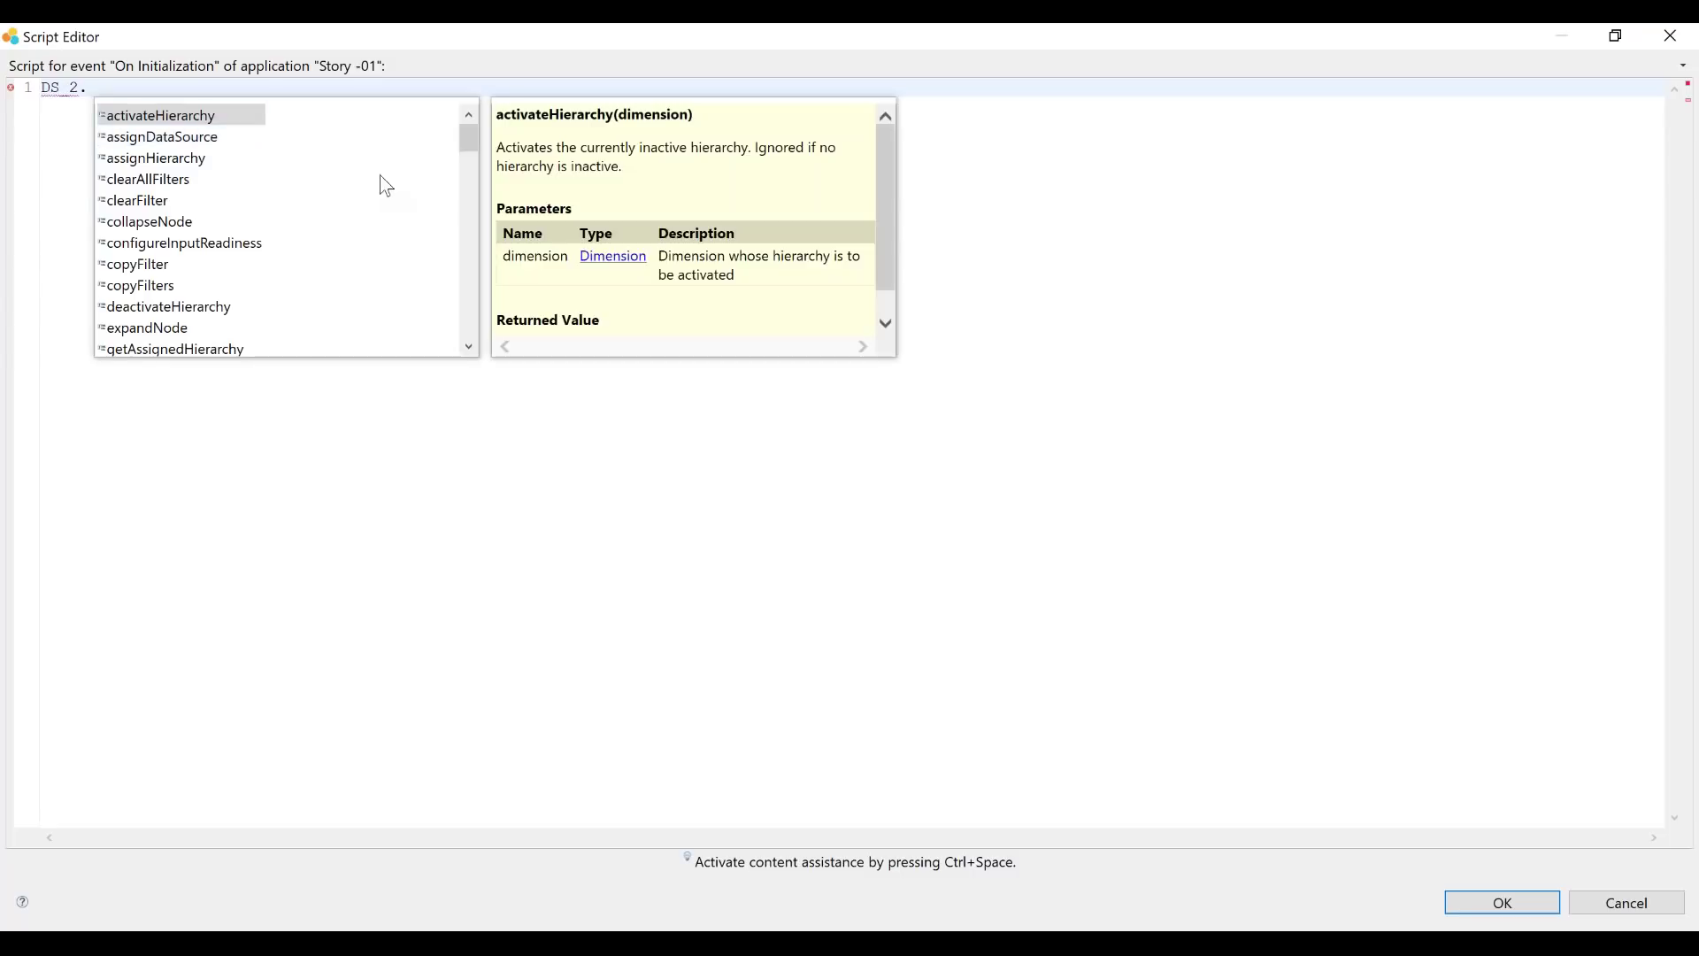
{"action": "scroll", "coordinate": [164, 198], "scroll_direction": "down", "scroll_amount": 3}
{"action": "scroll", "coordinate": [151, 177], "scroll_direction": "up", "scroll_amount": 3}
{"action": "left_click_drag", "start_coordinate": [106, 86], "coordinate": [14, 86]}
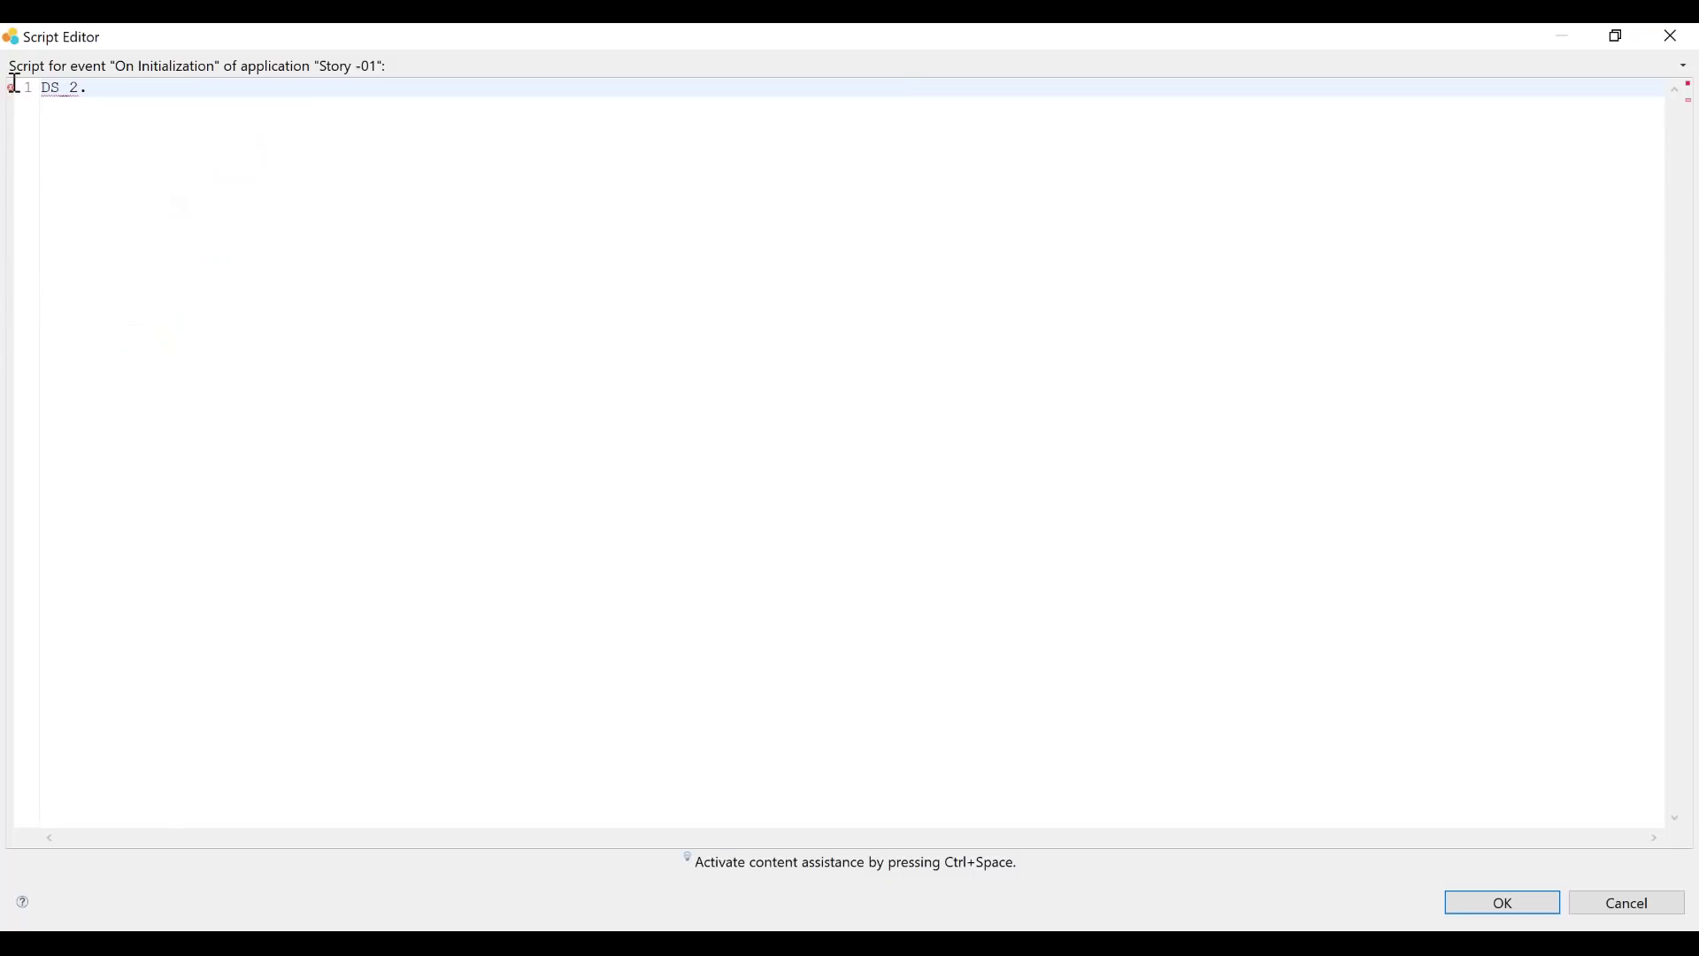
{"action": "key", "text": "BackSpace"}
Start the On Initialization script with DROPDOWN_1.get, using content assistance for the component name
{"action": "type", "text": "DR"}
{"action": "key", "text": "ctrl+space"}
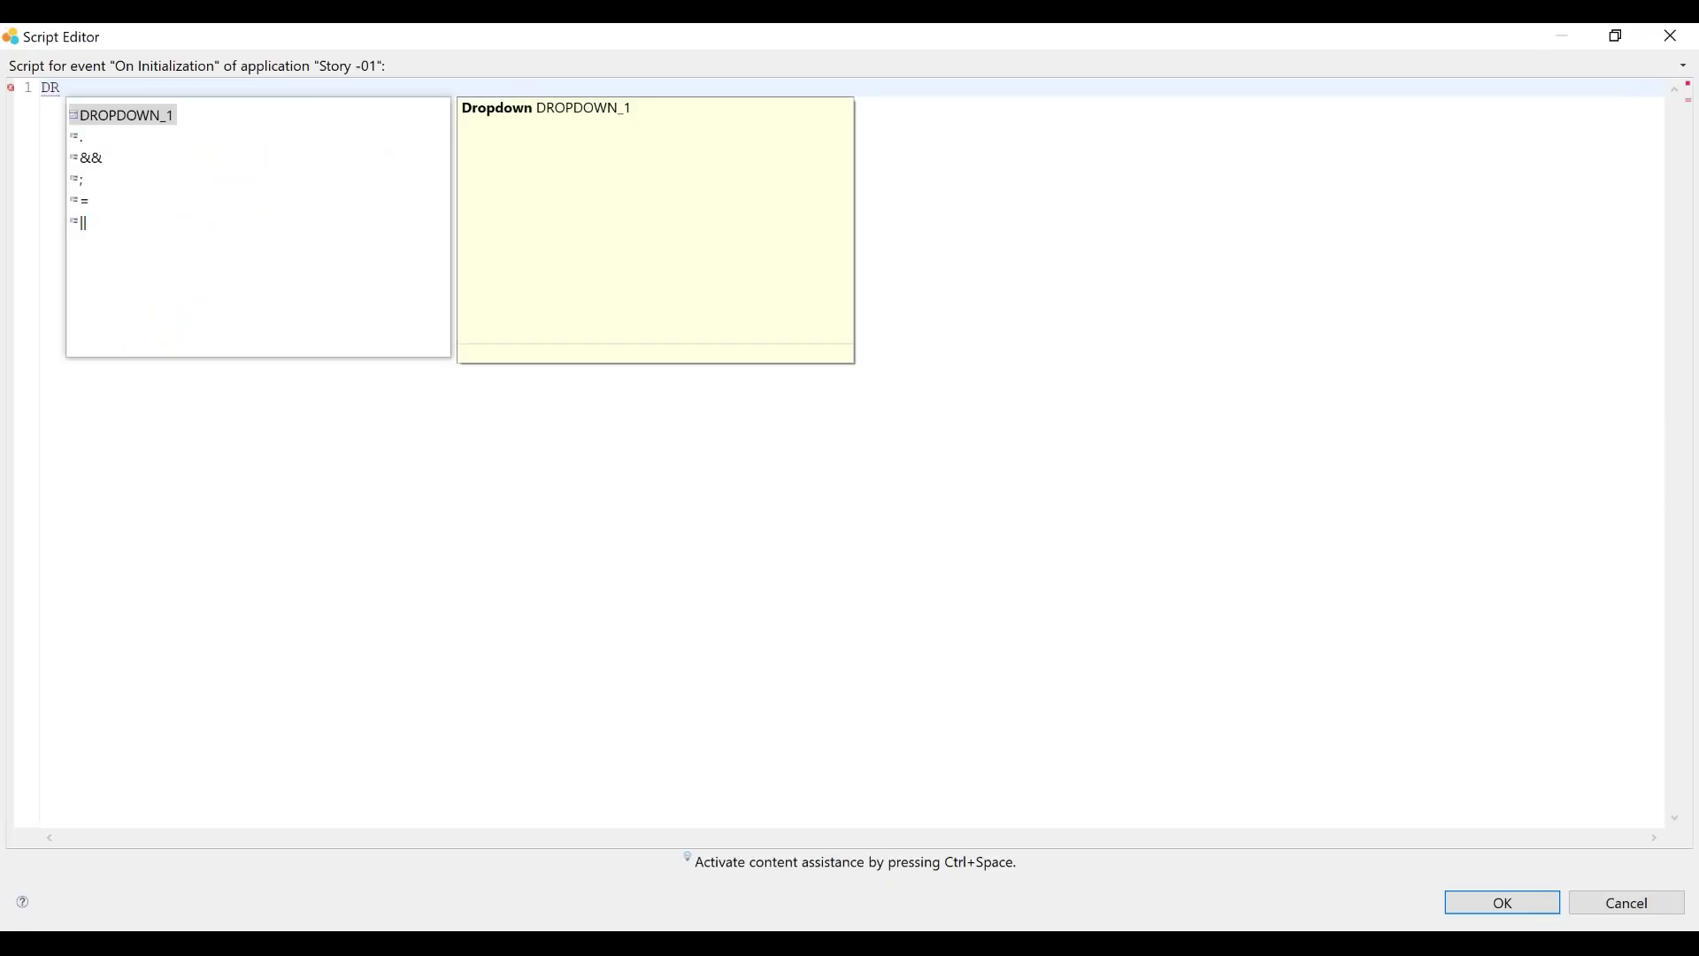
{"action": "key", "text": "Escape"}
{"action": "key", "text": "ctrl+space"}
{"action": "type", "text": ".get"}
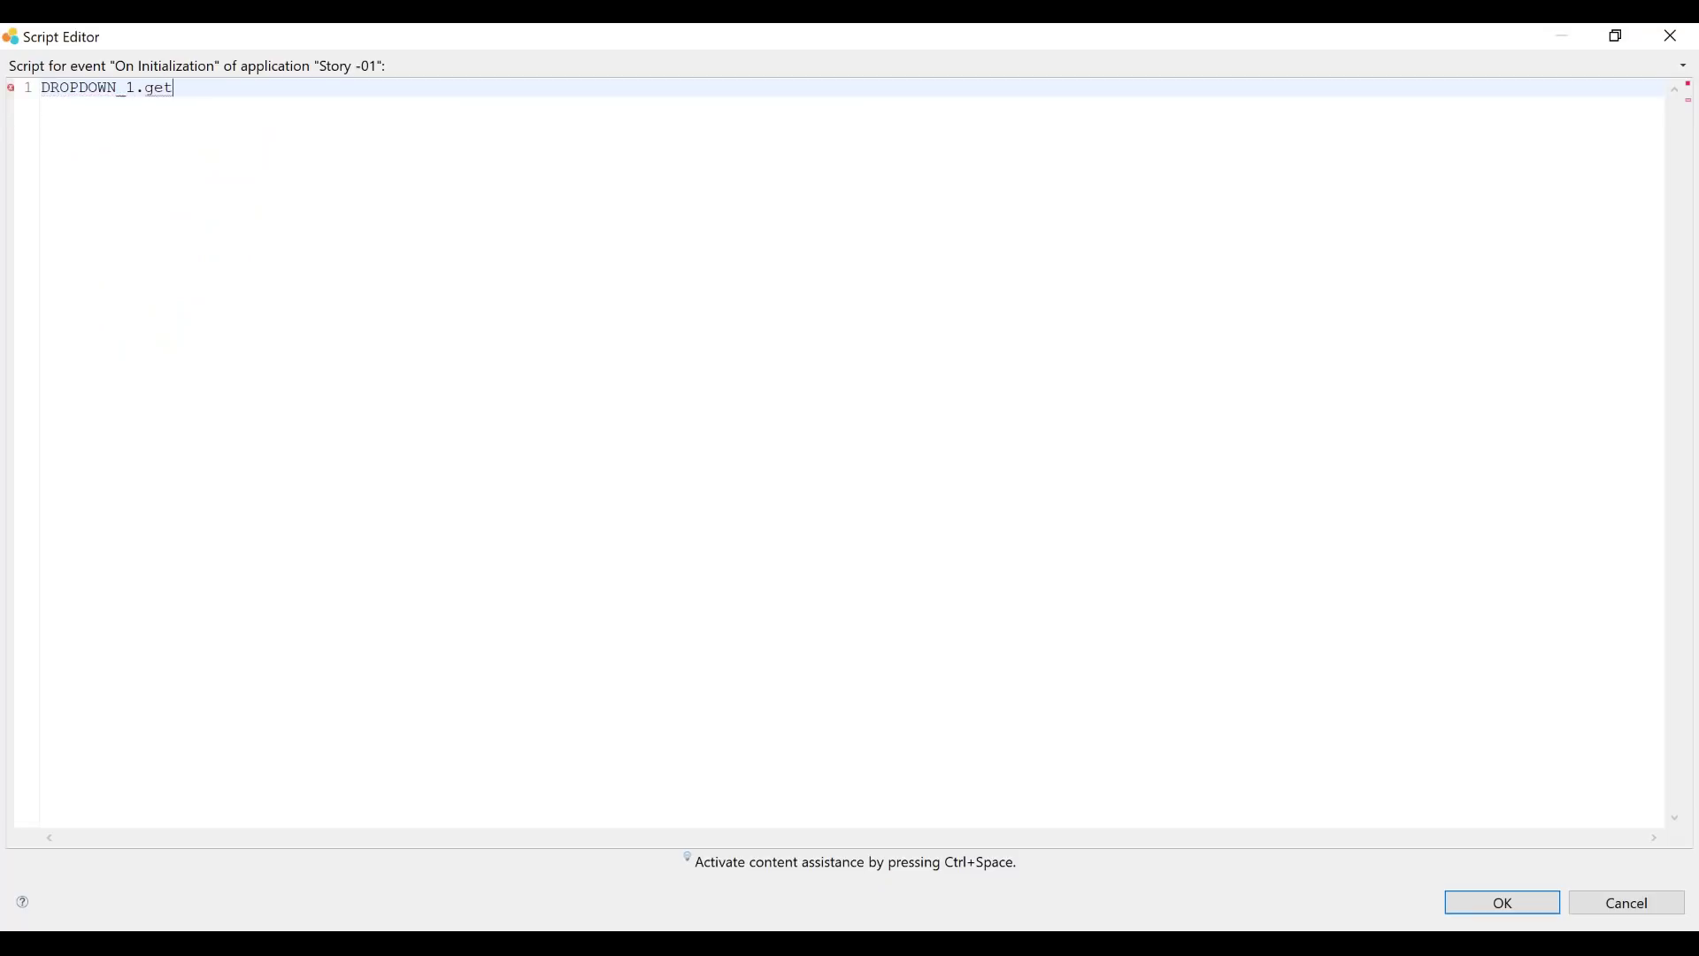
Review the get methods of DROPDOWN_1, then replace get with the setItems method
{"action": "key", "text": "super"}
{"action": "left_click", "coordinate": [271, 77]}
{"action": "key", "text": "ctrl+space"}
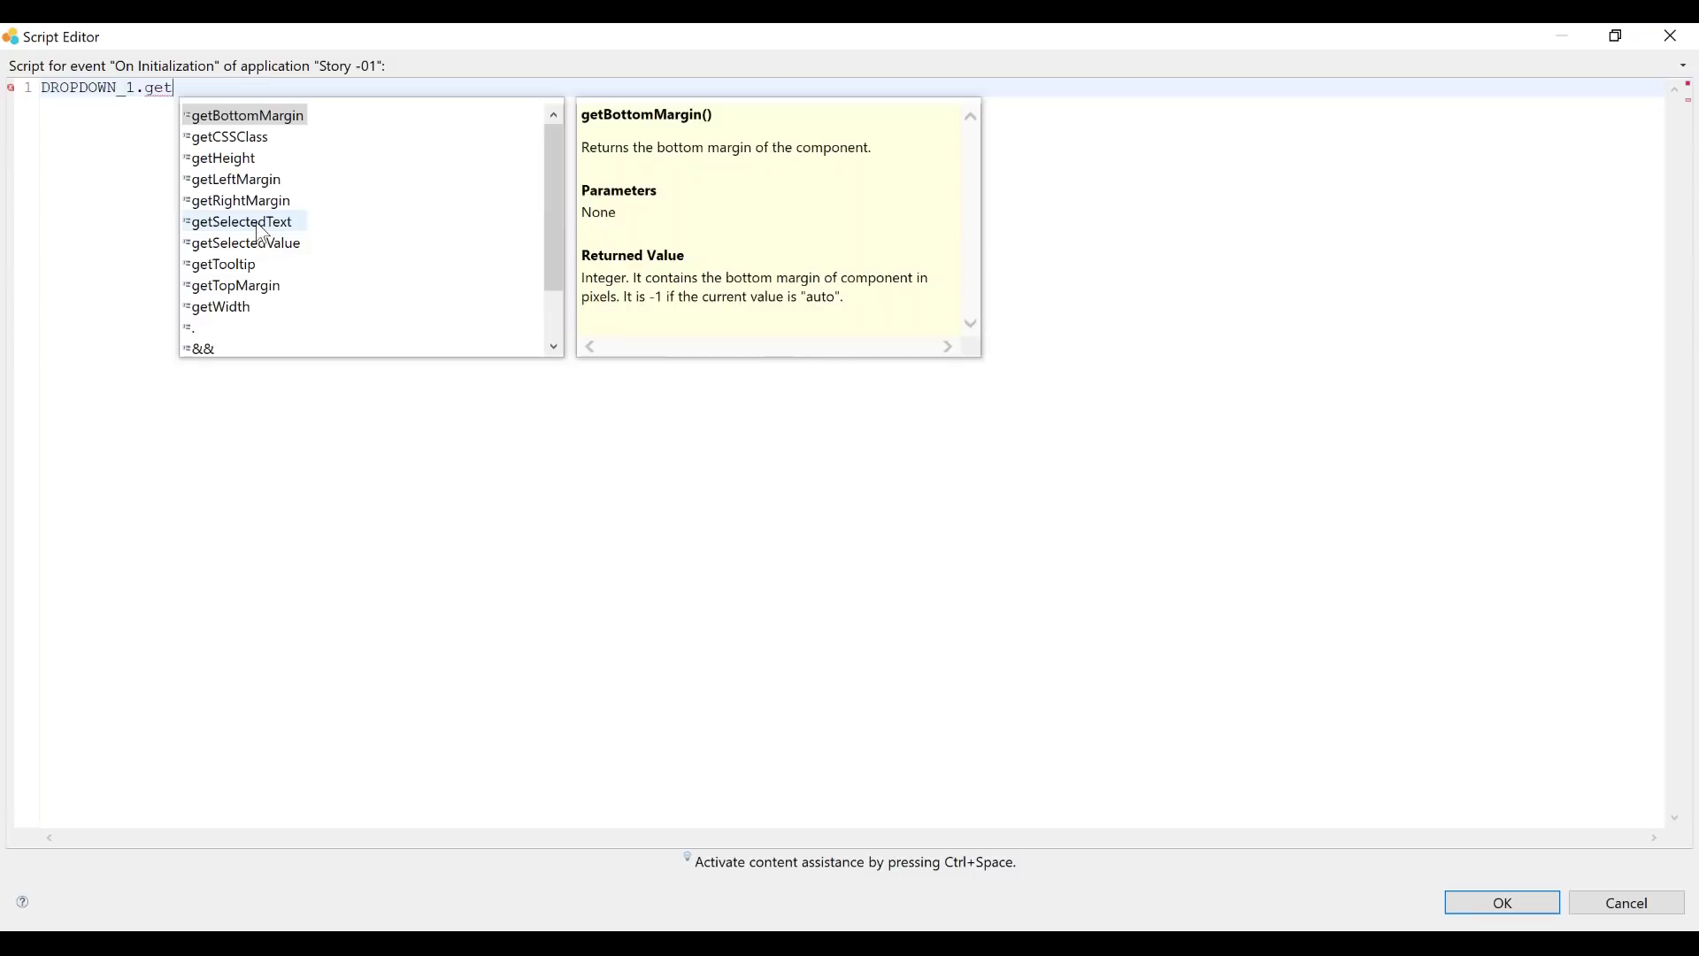
{"action": "left_click", "coordinate": [204, 98]}
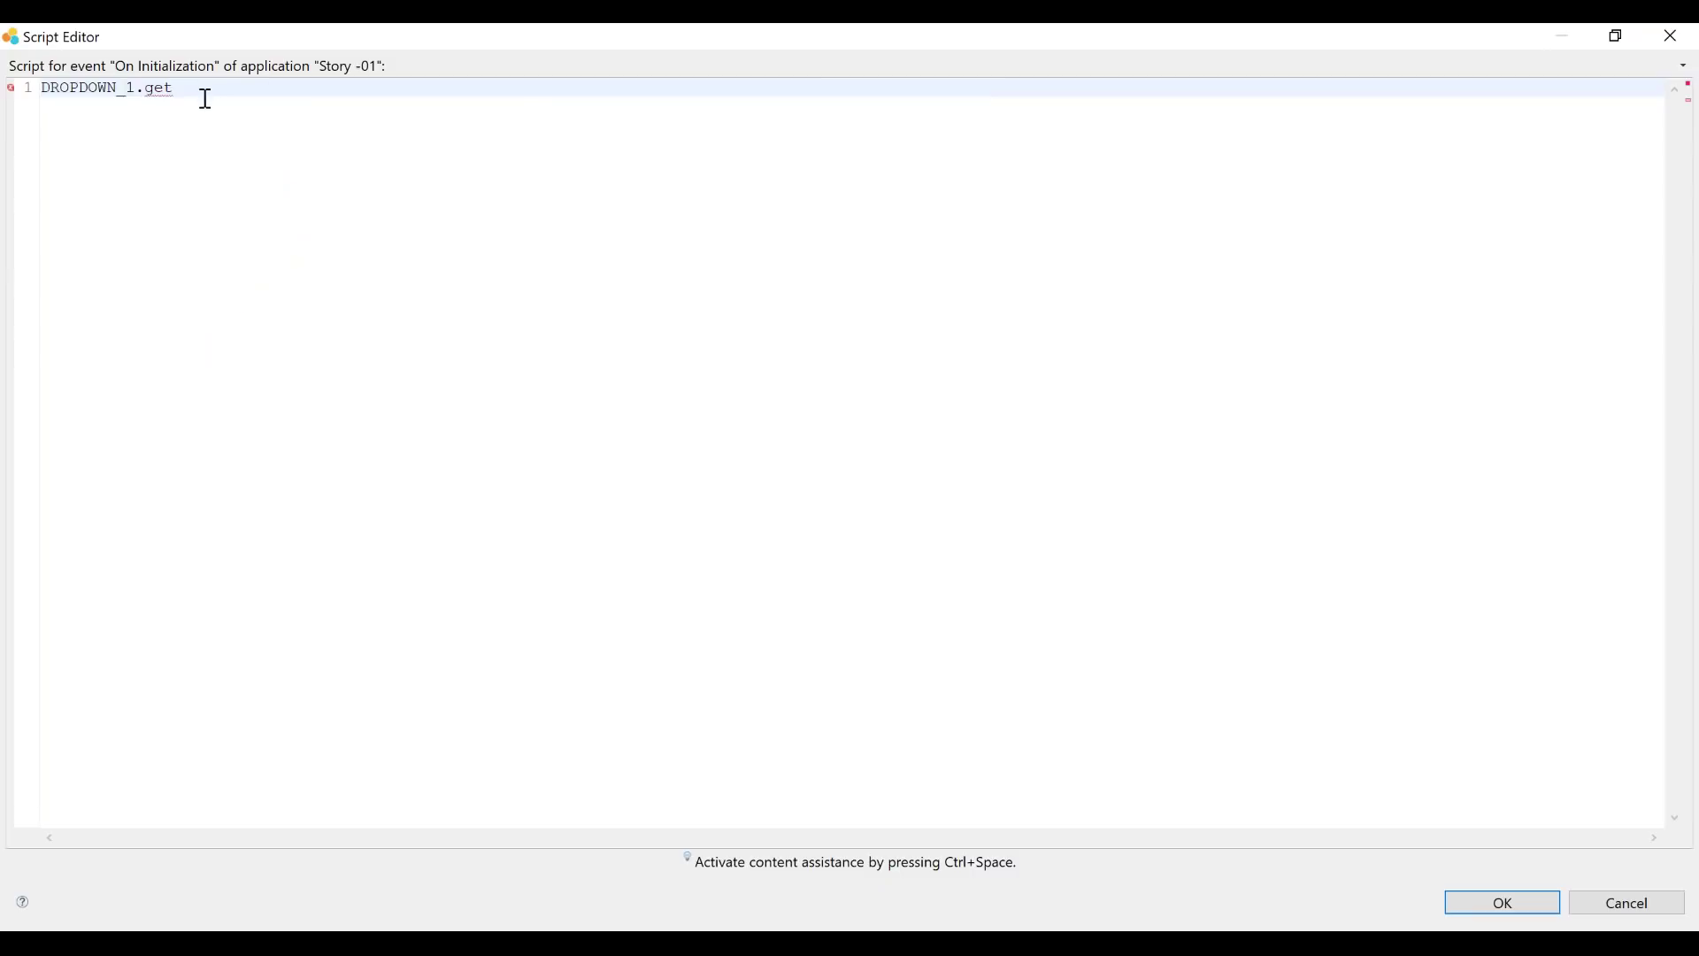
{"action": "key", "text": "BackSpace"}
{"action": "key", "text": "BackSpace"}
{"action": "key", "text": "BackSpace"}
{"action": "type", "text": "set"}
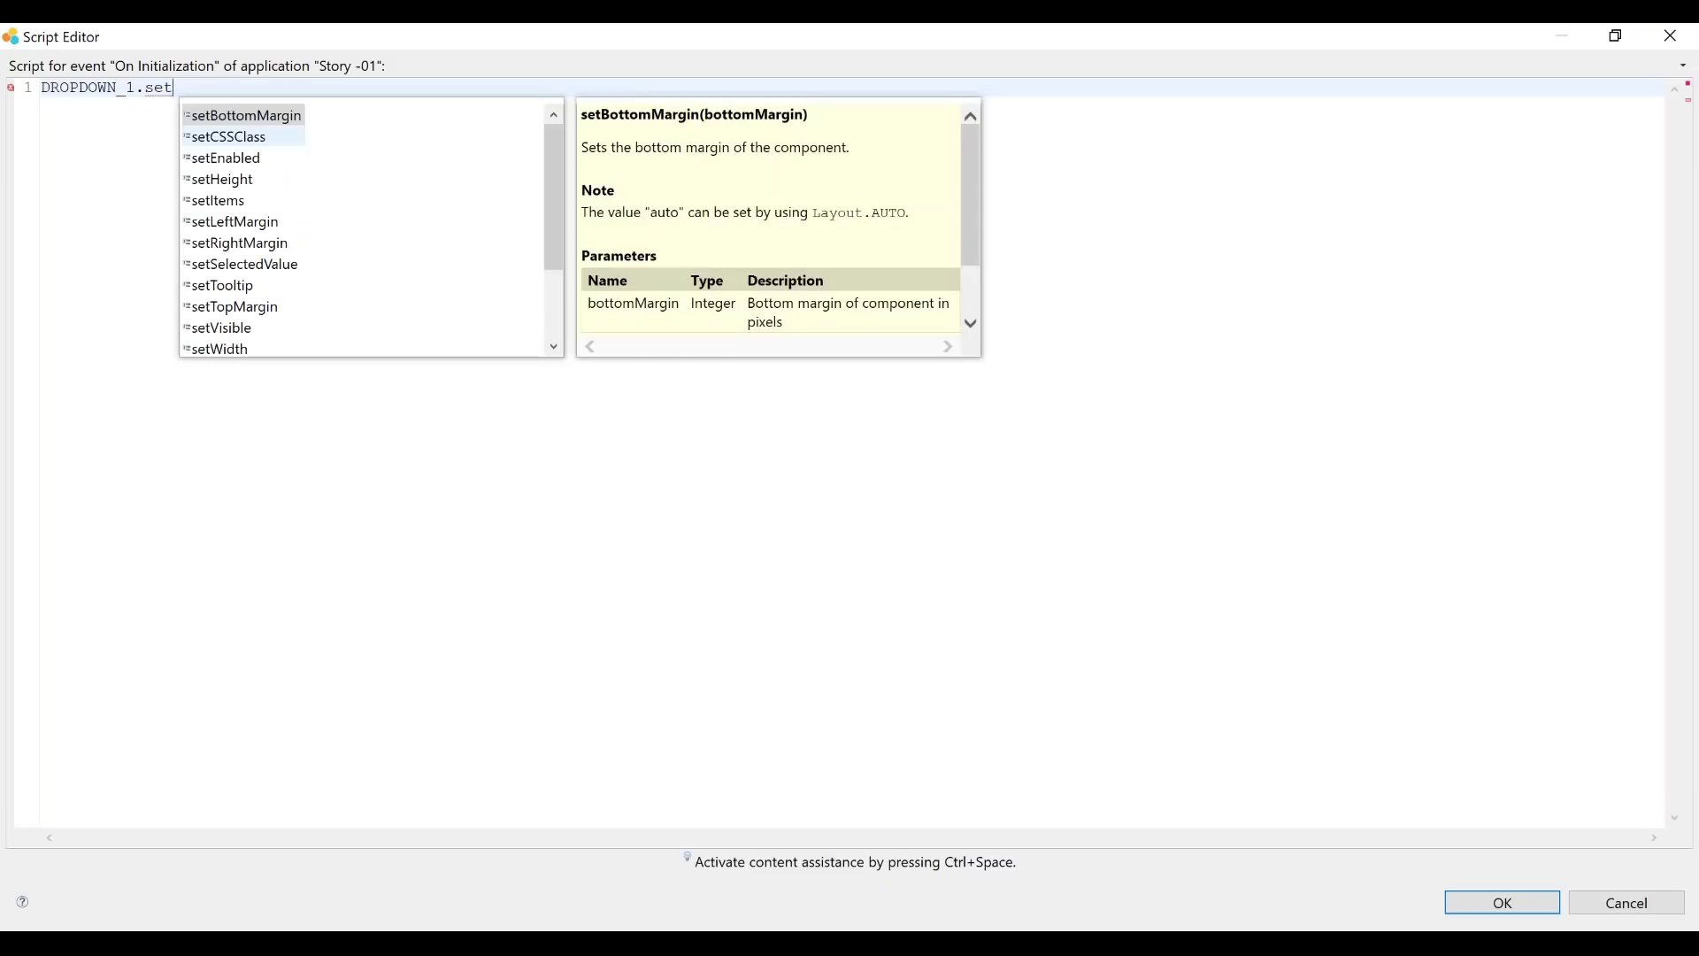
{"action": "type", "text": "I"}
{"action": "key", "text": "Return"}
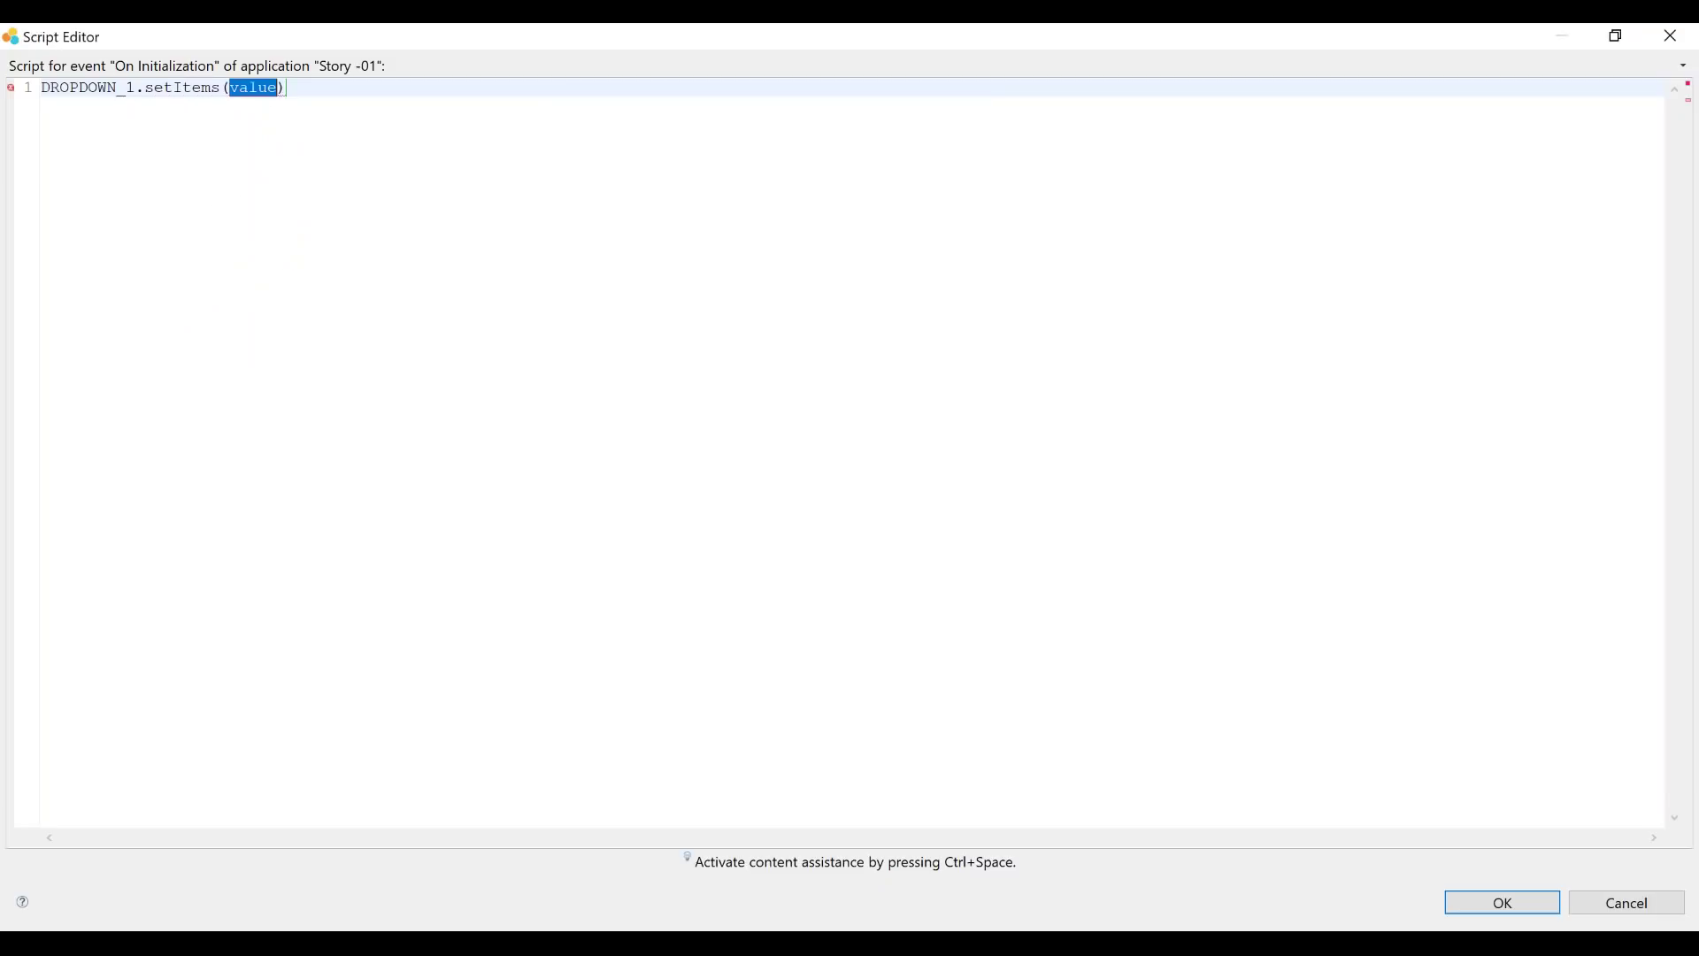
Fill the value argument of setItems with a DS_2.getMemberList call chosen from the suggested methods
{"action": "left_click", "coordinate": [280, 327]}
{"action": "double_click", "coordinate": [280, 329]}
{"action": "type", "text": ".get"}
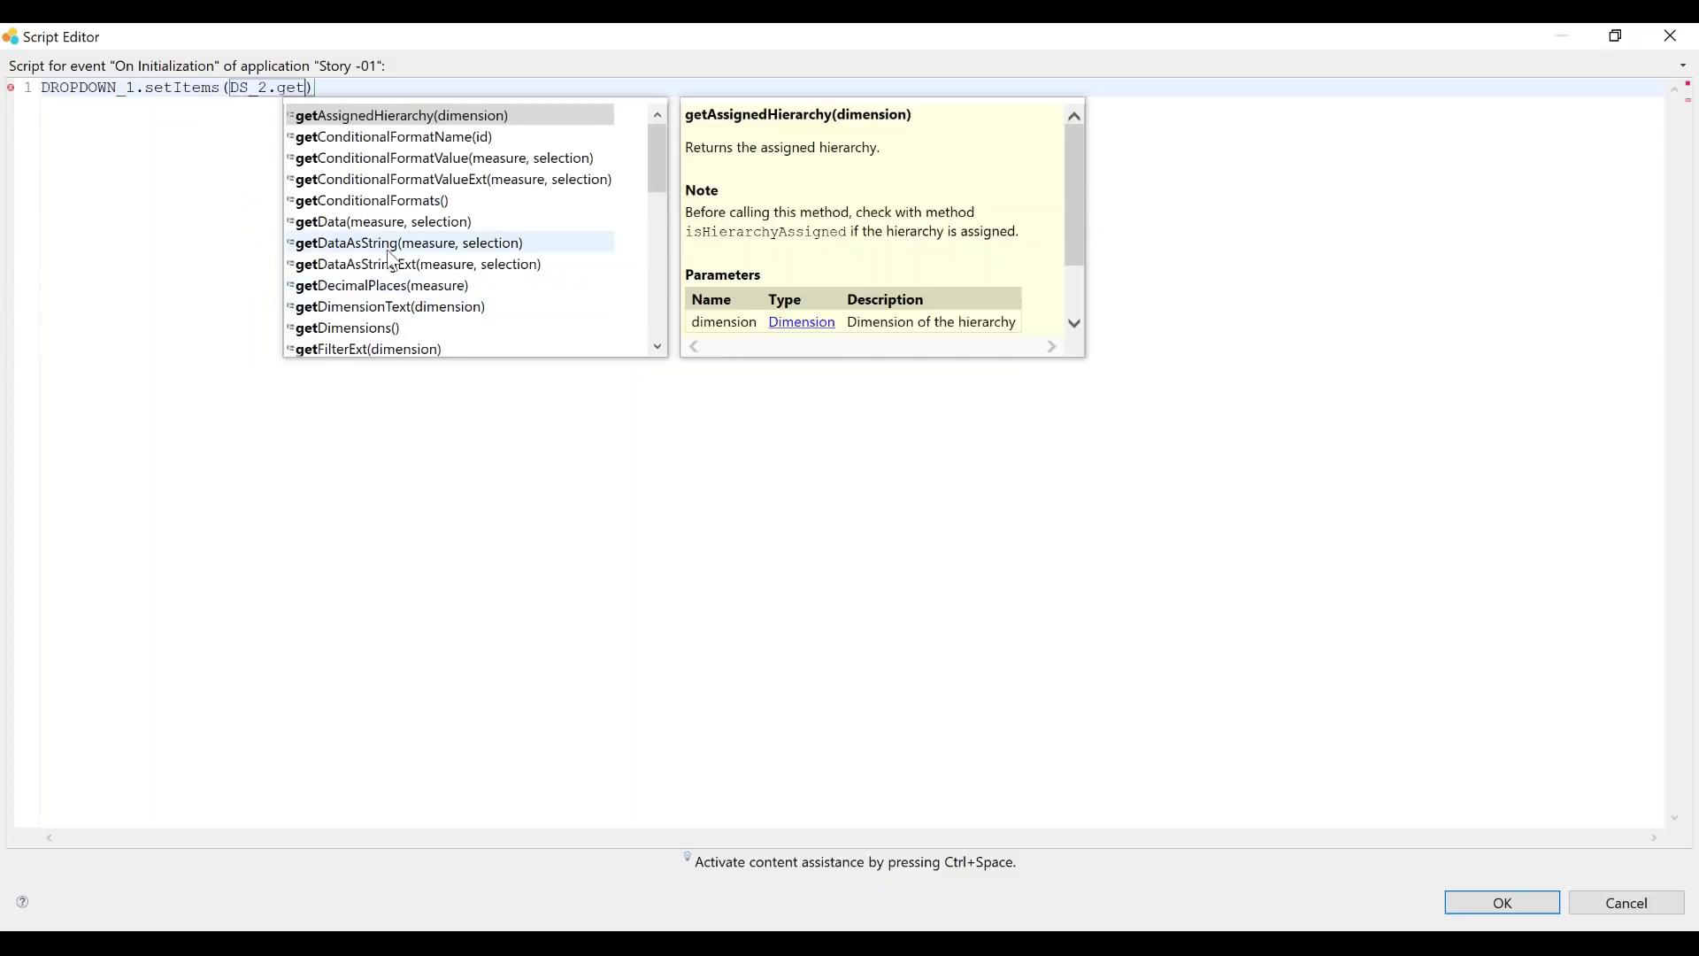
{"action": "scroll", "coordinate": [393, 255], "scroll_direction": "down", "scroll_amount": 2}
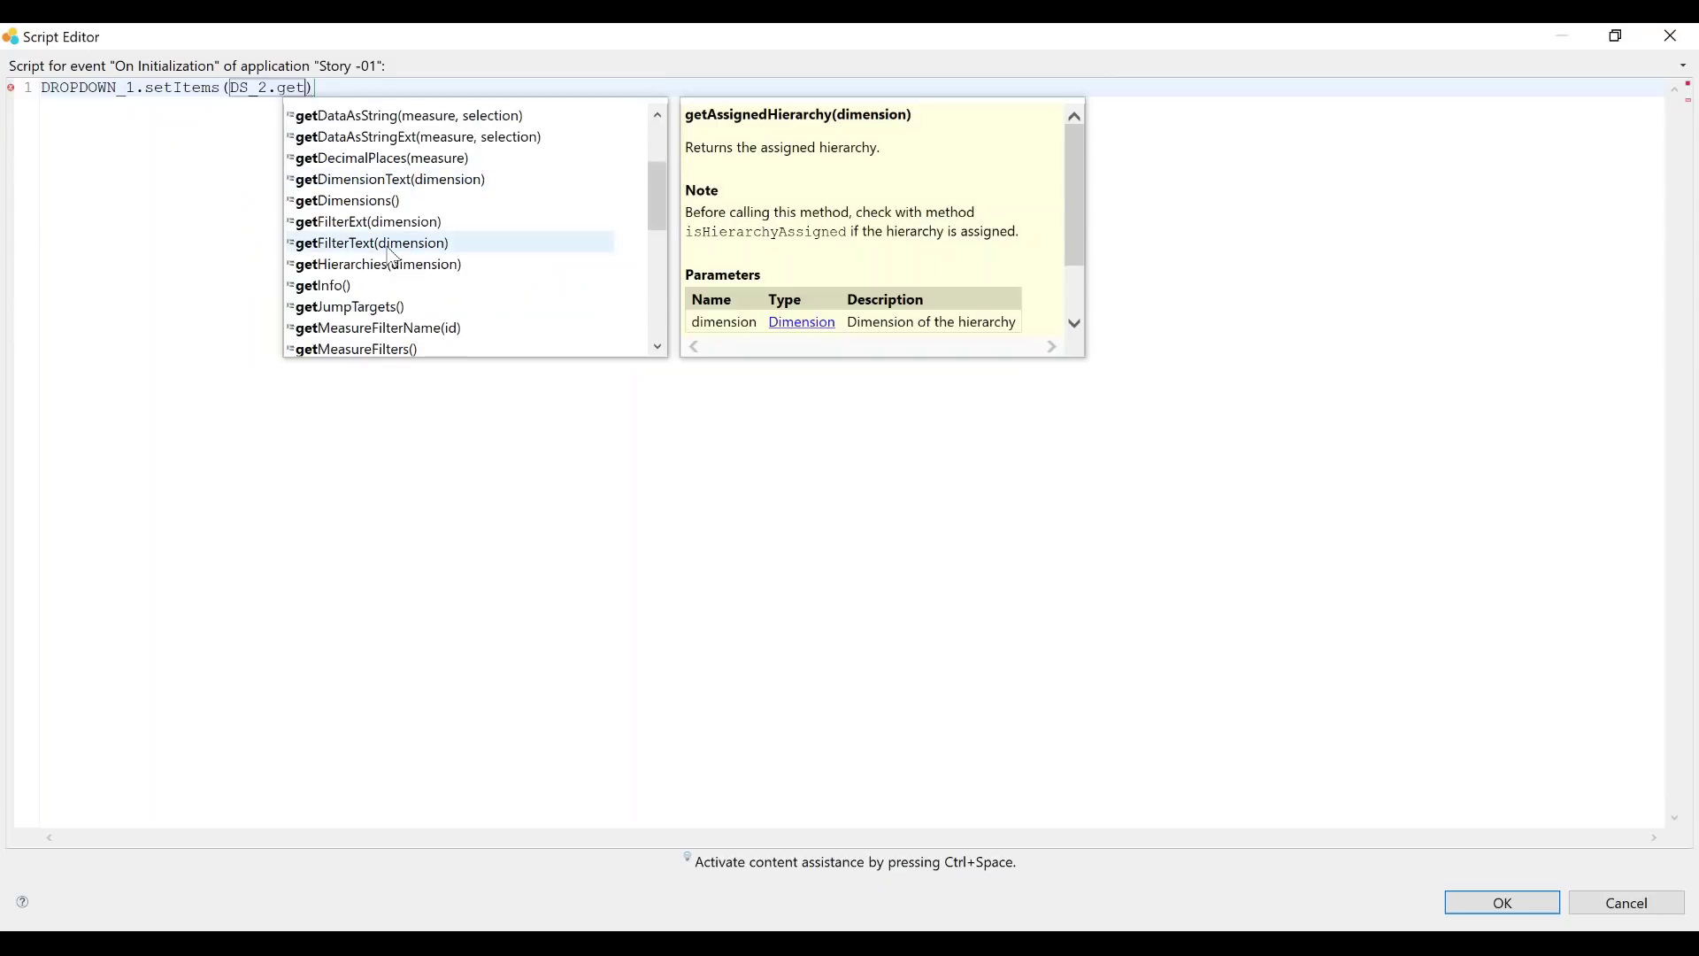
{"action": "scroll", "coordinate": [393, 256], "scroll_direction": "down", "scroll_amount": 1}
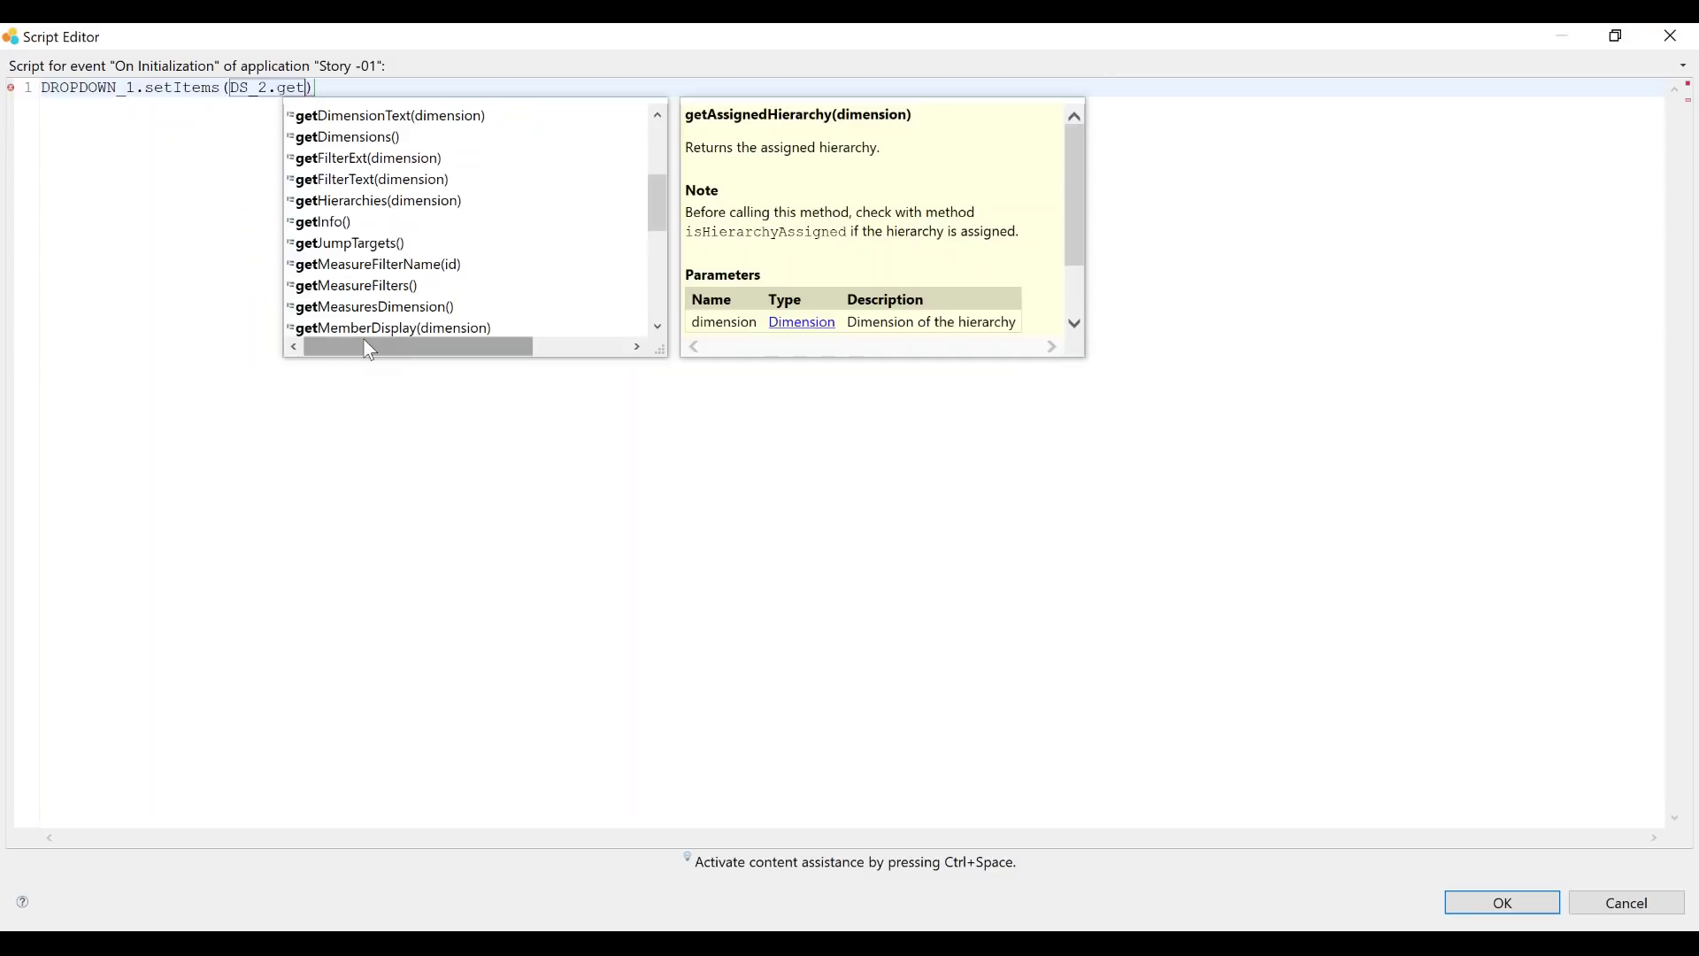
{"action": "scroll", "coordinate": [395, 209], "scroll_direction": "up", "scroll_amount": 3}
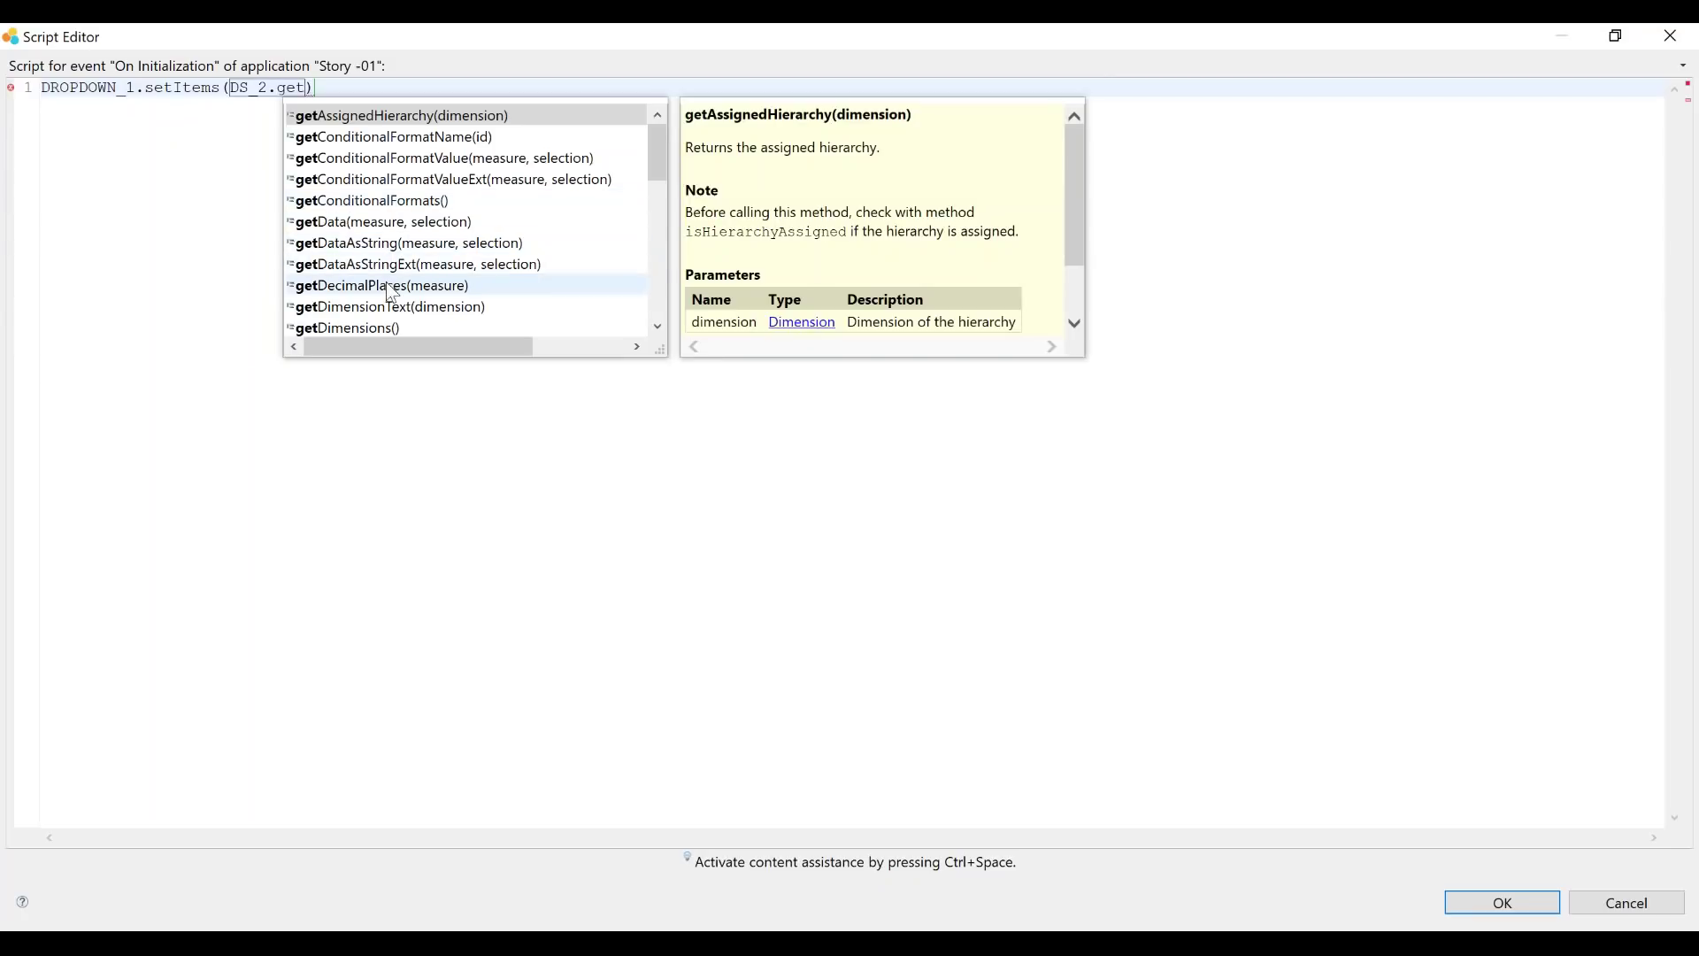
{"action": "scroll", "coordinate": [392, 292], "scroll_direction": "down", "scroll_amount": 2}
{"action": "scroll", "coordinate": [394, 275], "scroll_direction": "up", "scroll_amount": 2}
{"action": "scroll", "coordinate": [394, 244], "scroll_direction": "down", "scroll_amount": 3}
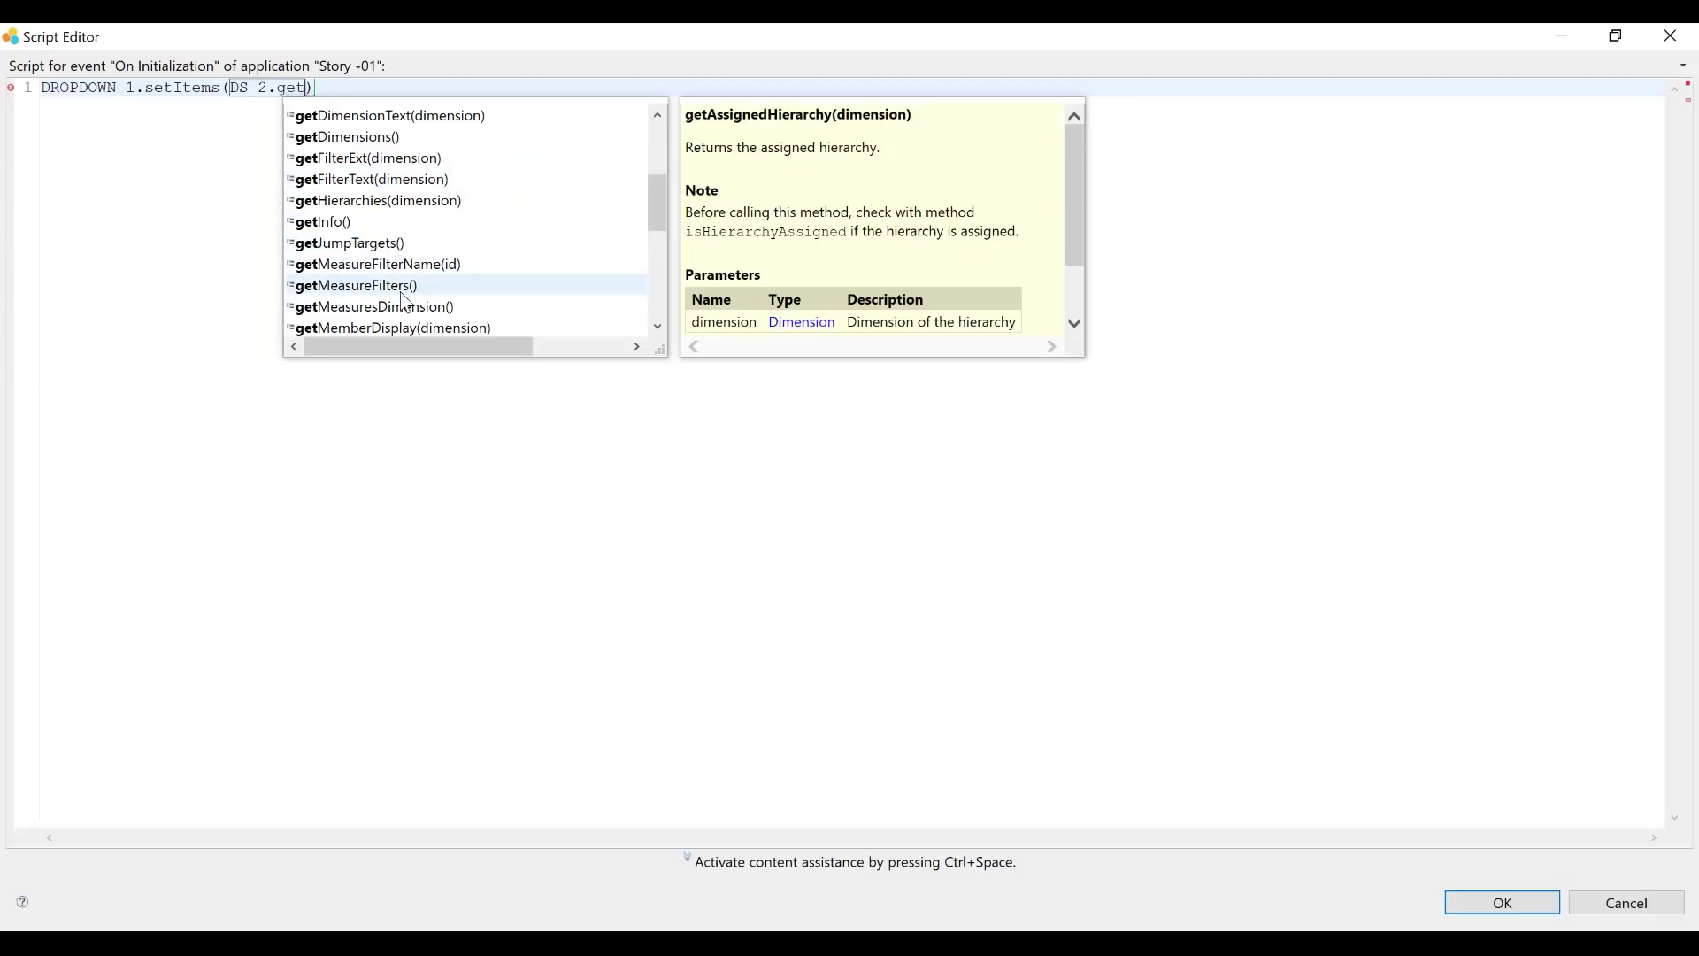
{"action": "scroll", "coordinate": [404, 296], "scroll_direction": "down", "scroll_amount": 2}
{"action": "left_click", "coordinate": [398, 223]}
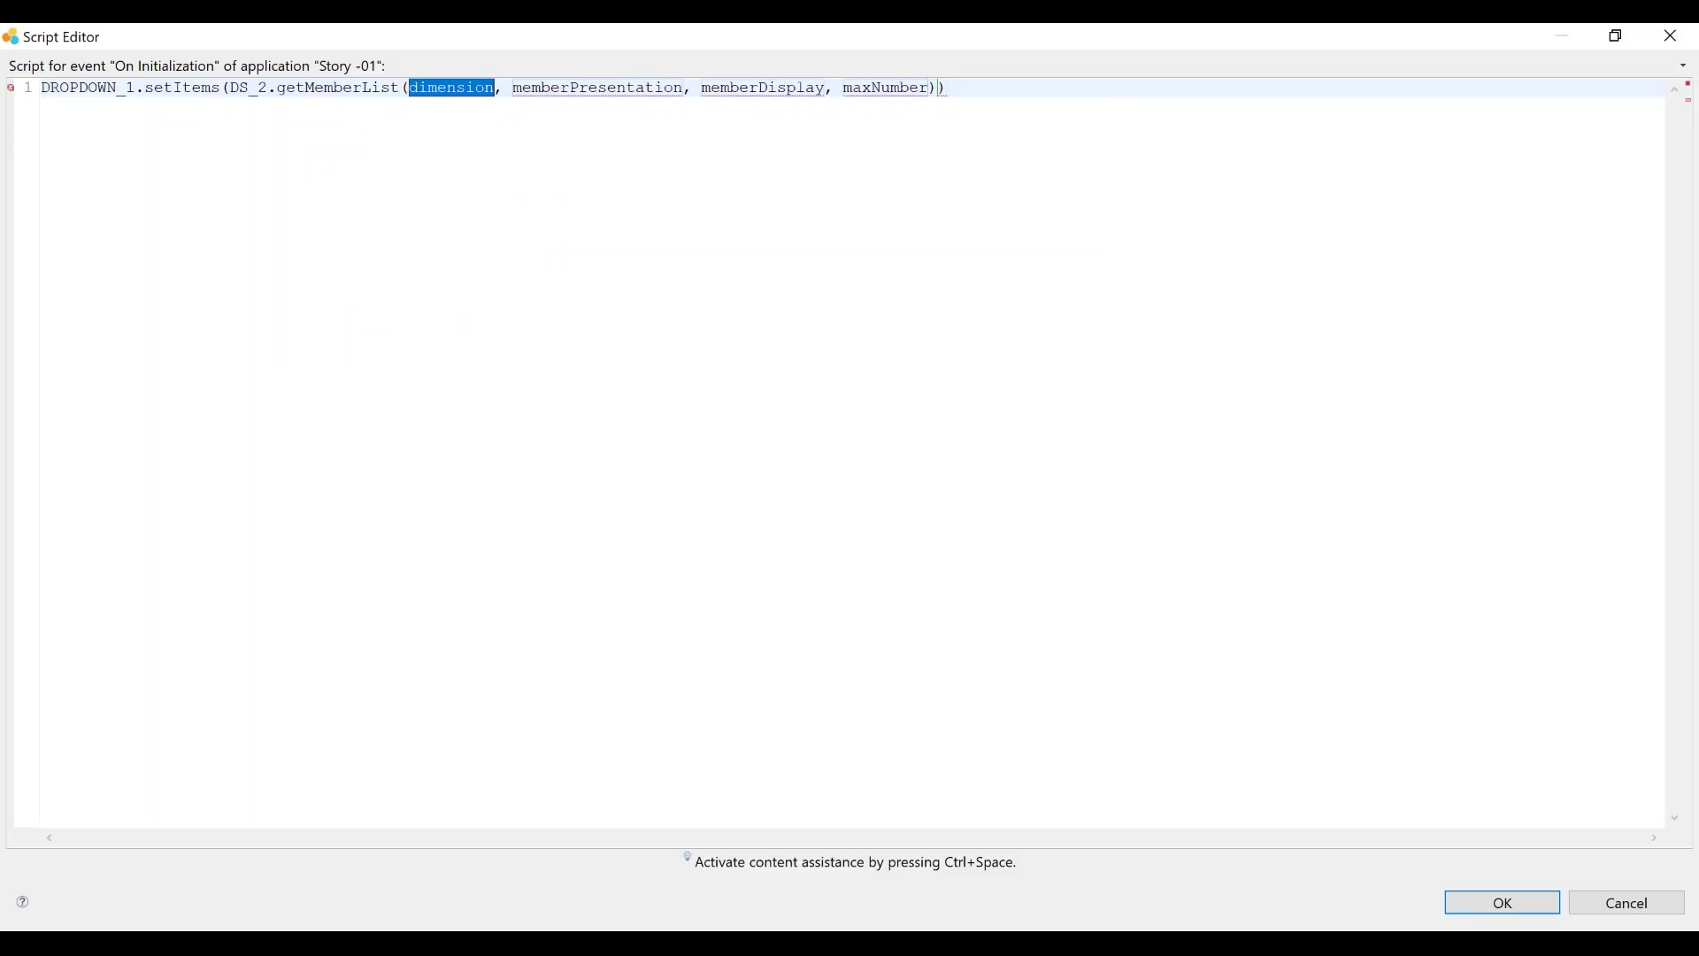
Fill the getMemberList arguments with "KPI_CORD", MemberPresentation.INTERNAL_KEY, MemberDisplay.TEXT and a maximum number of 800
{"action": "left_click", "coordinate": [492, 165]}
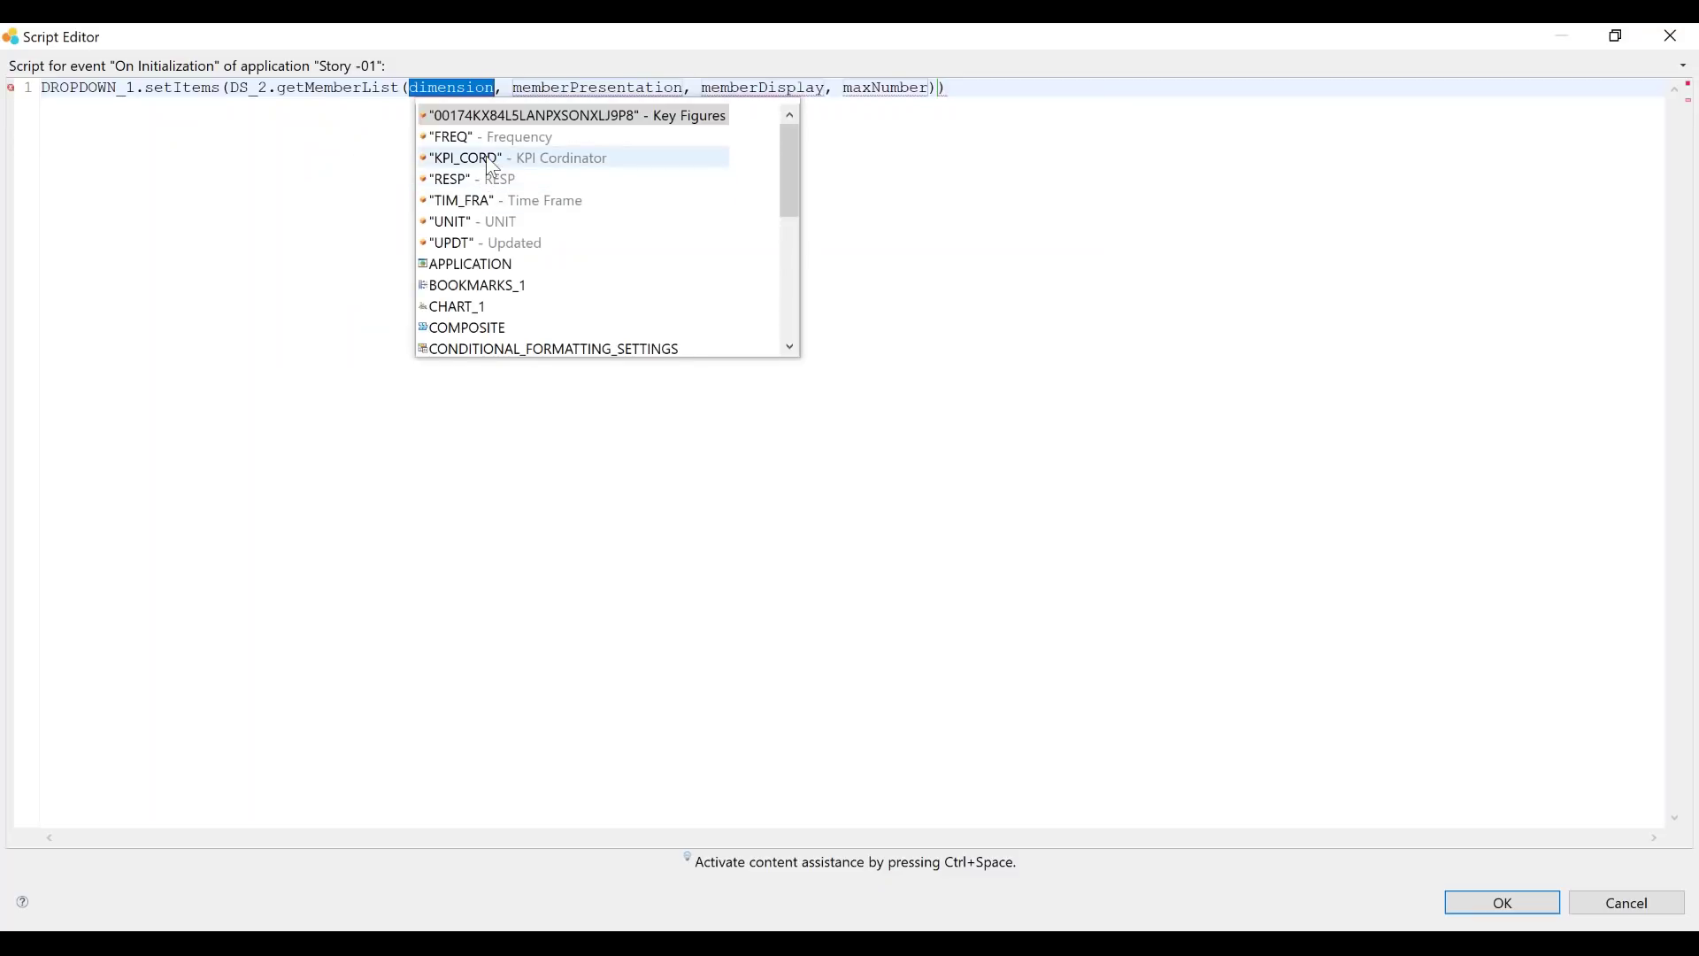
{"action": "double_click", "coordinate": [576, 86]}
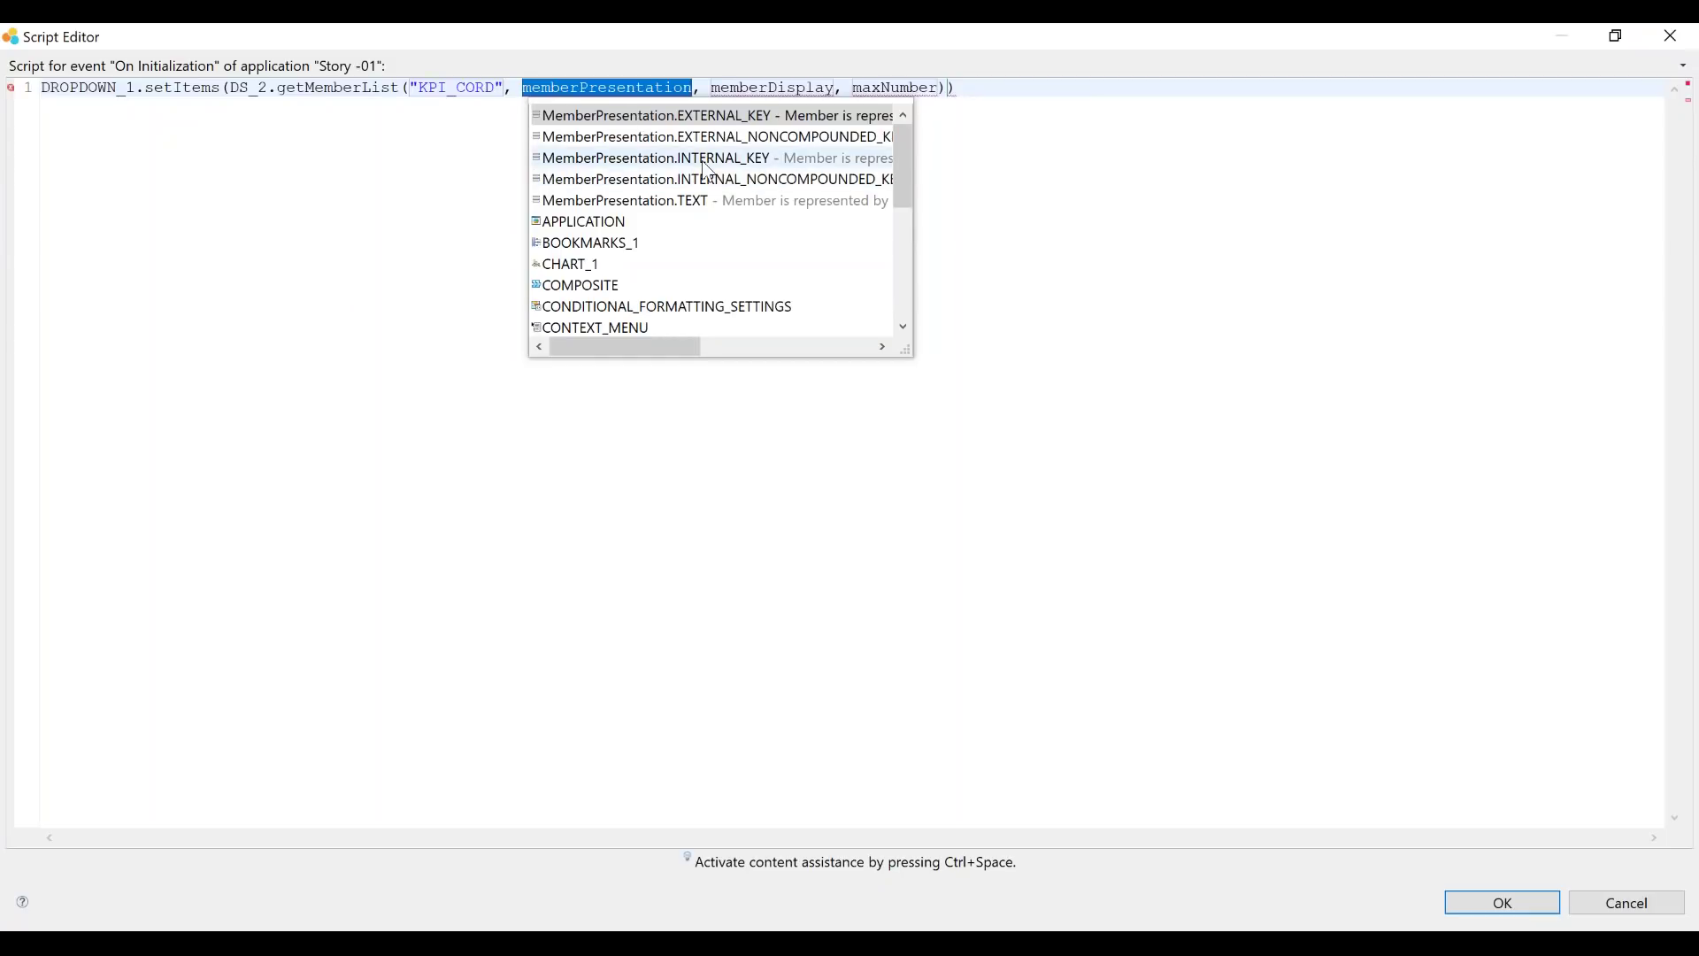
{"action": "double_click", "coordinate": [655, 157]}
{"action": "double_click", "coordinate": [911, 88]}
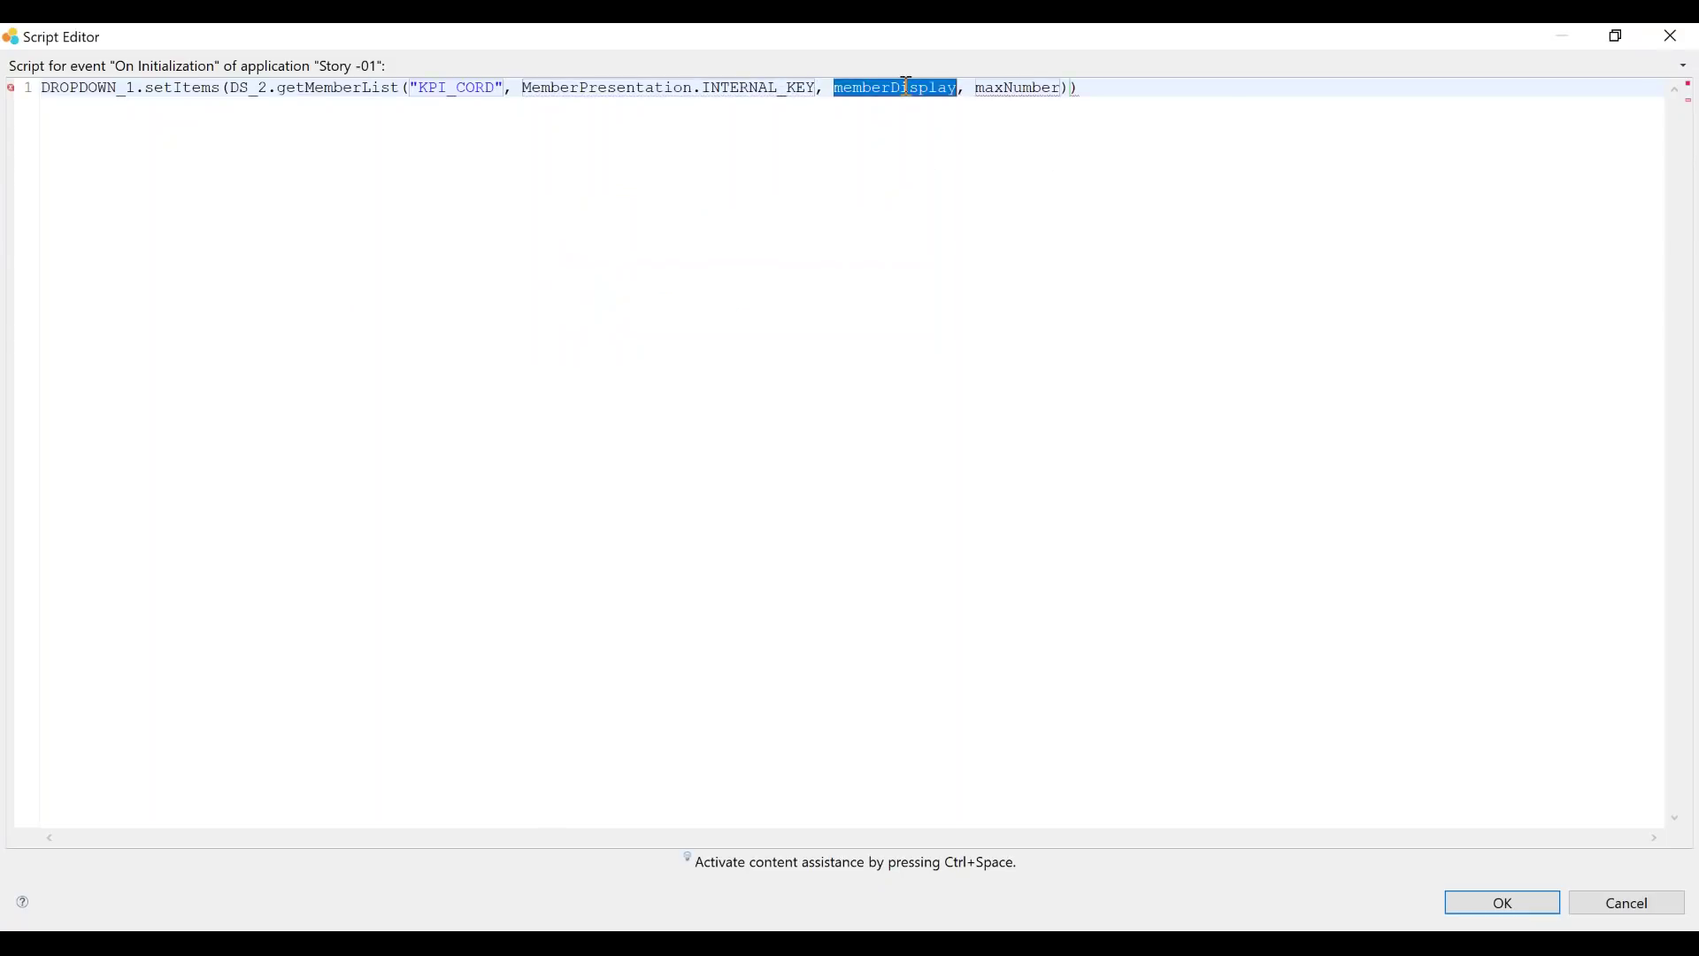
{"action": "double_click", "coordinate": [920, 179]}
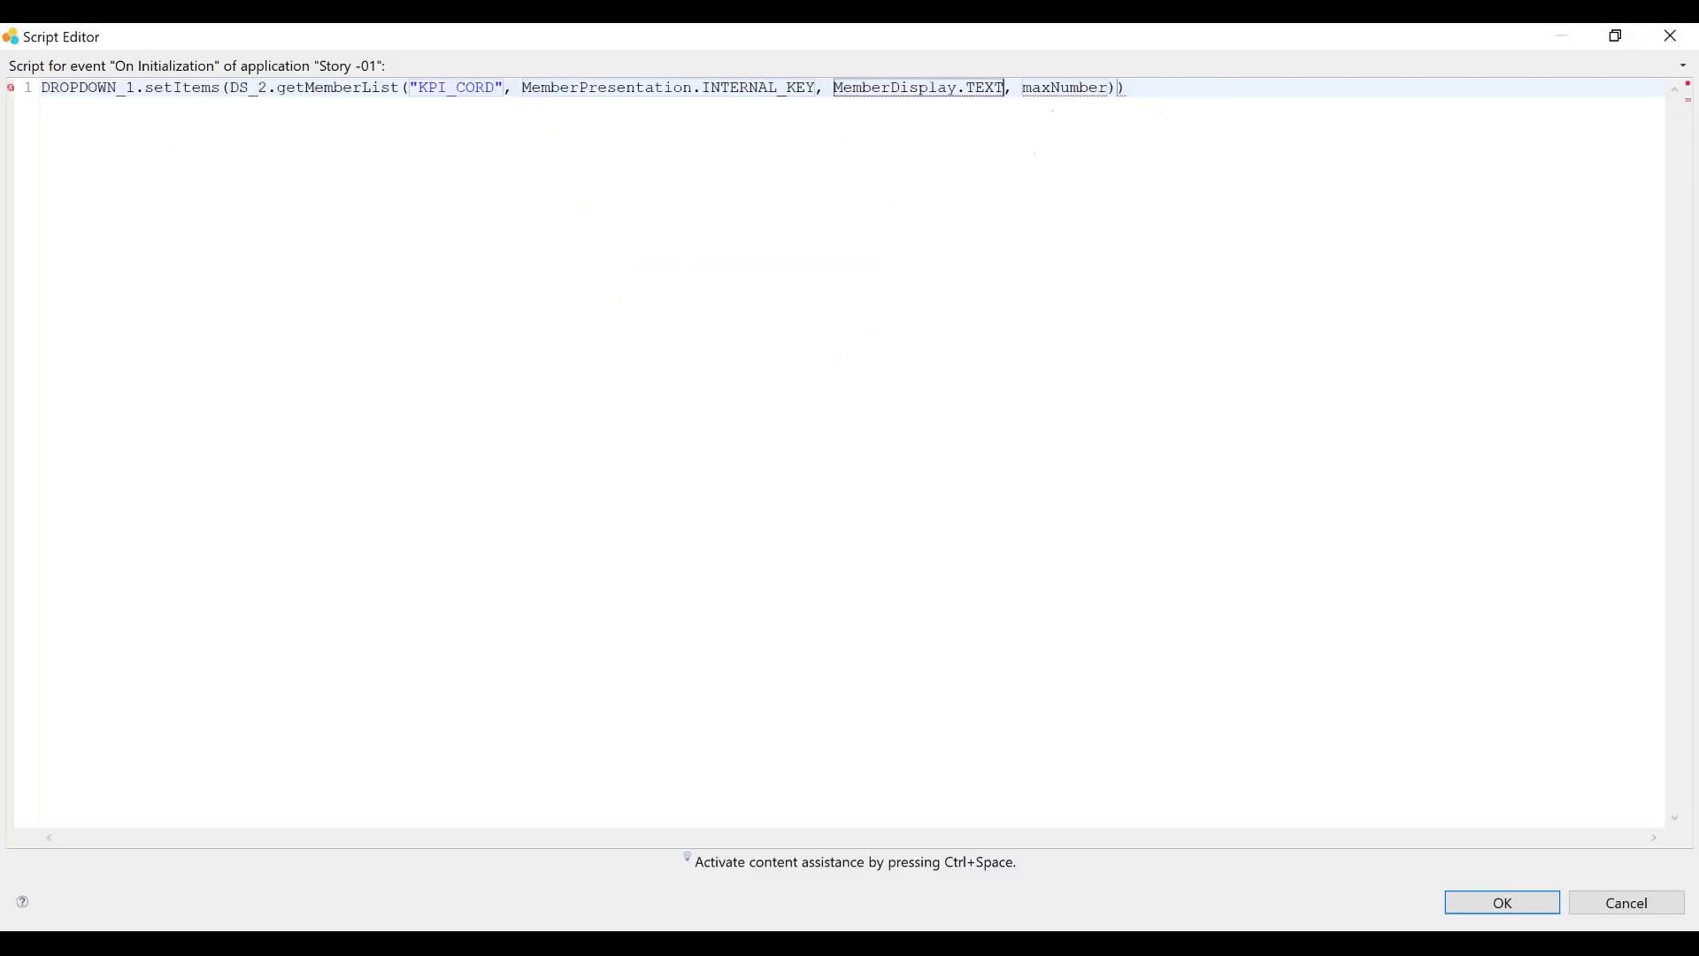
{"action": "double_click", "coordinate": [1058, 90]}
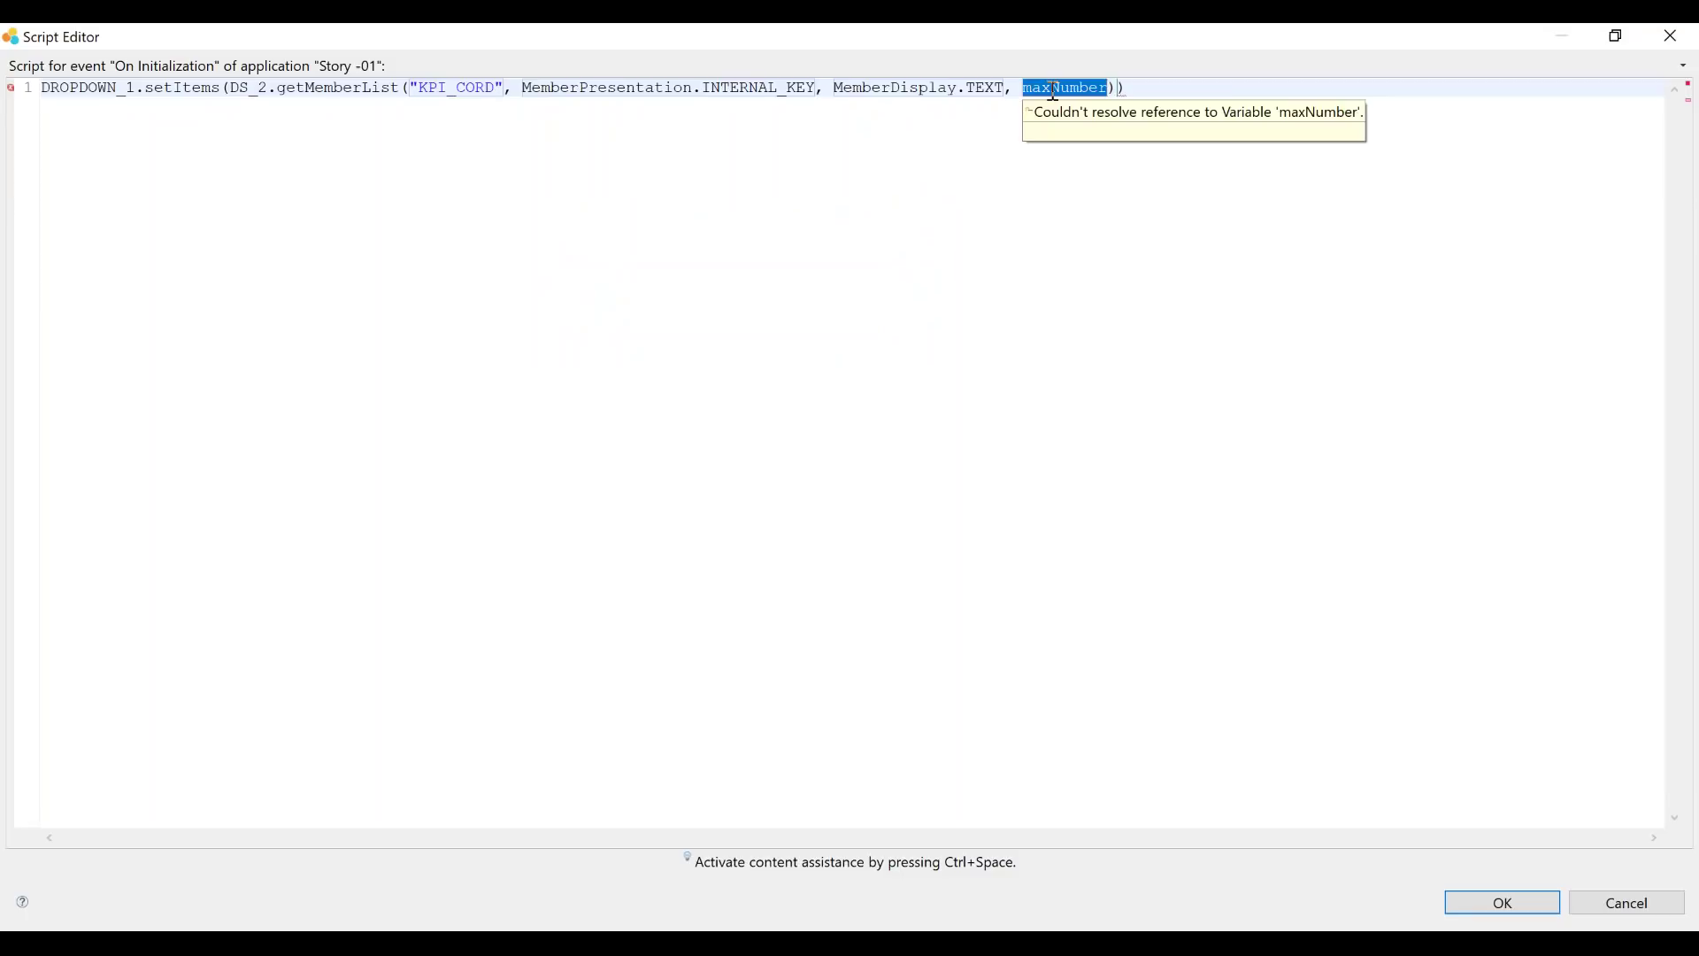
{"action": "type", "text": "800"}
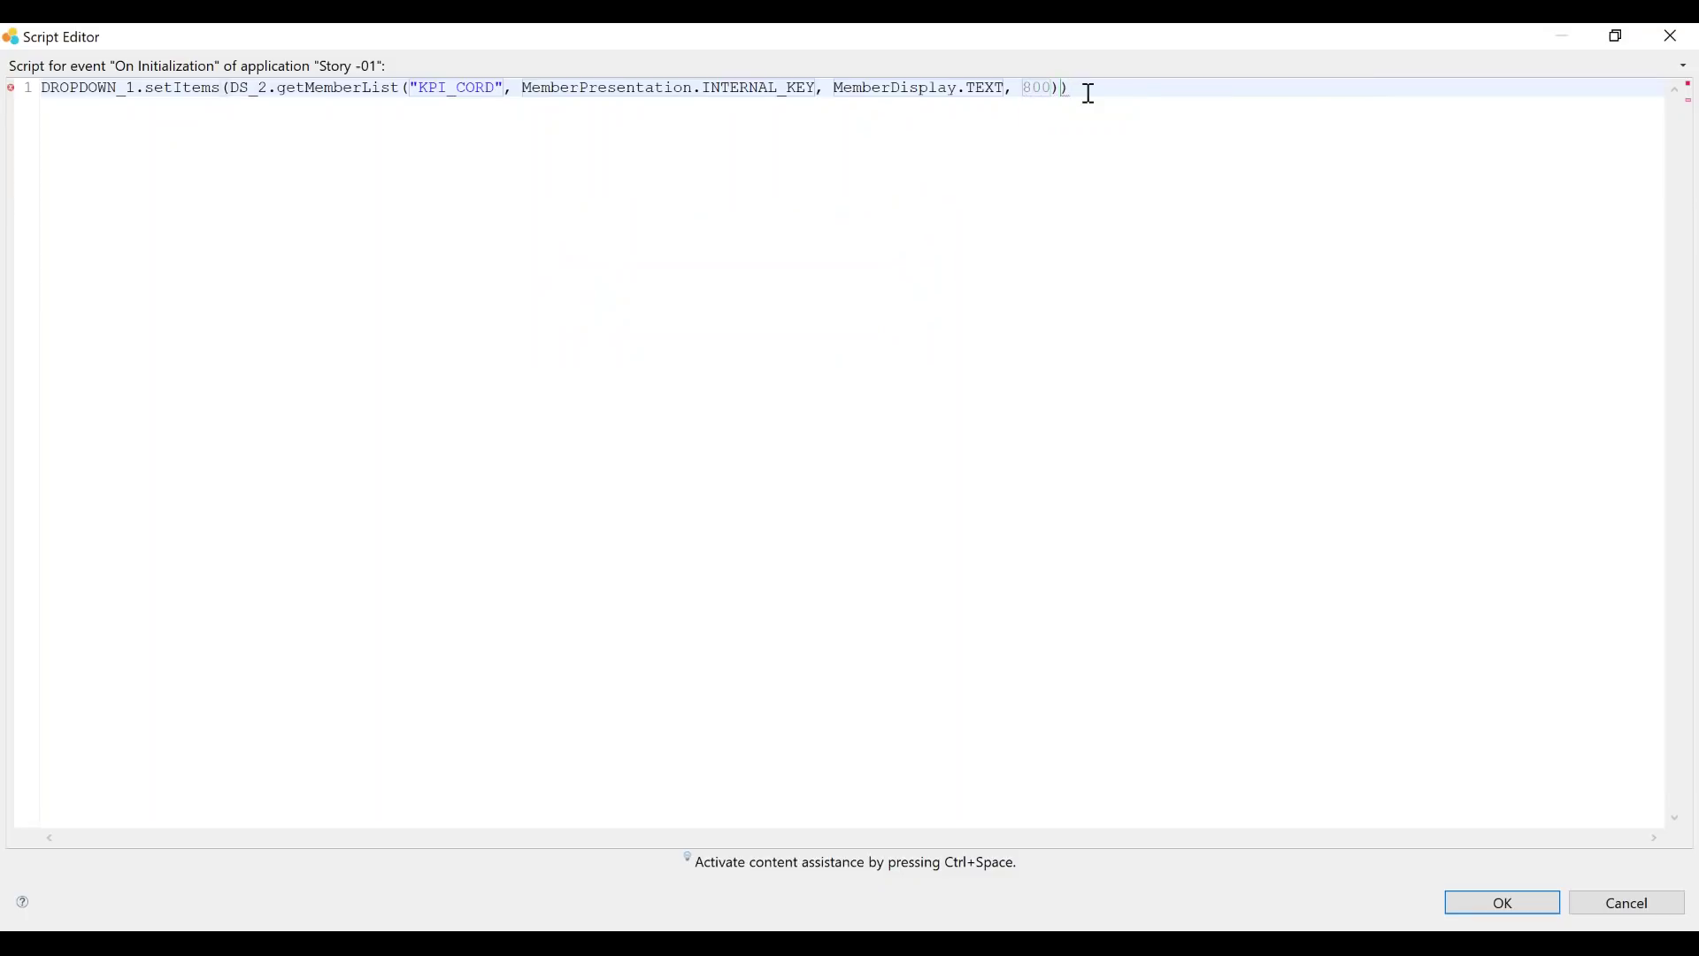
End the setItems statement with a semicolon, then accept the script and save the story
{"action": "key", "text": "Tab"}
{"action": "type", "text": ";"}
{"action": "left_click", "coordinate": [1495, 902]}
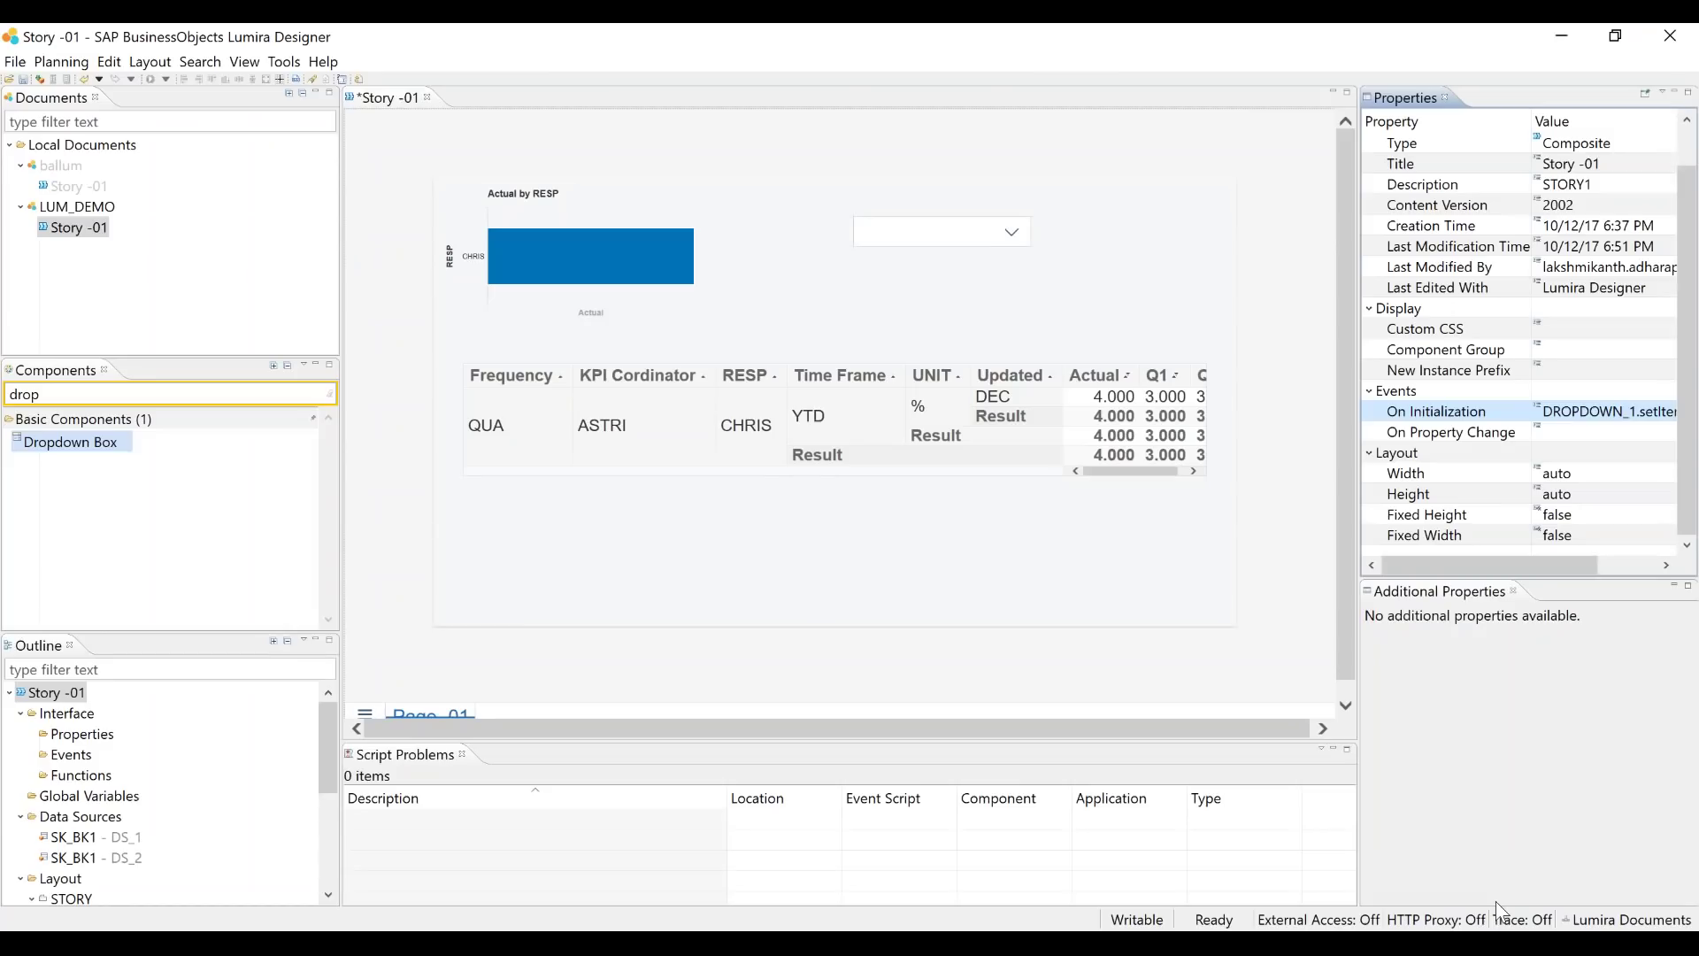
{"action": "left_click", "coordinate": [40, 79]}
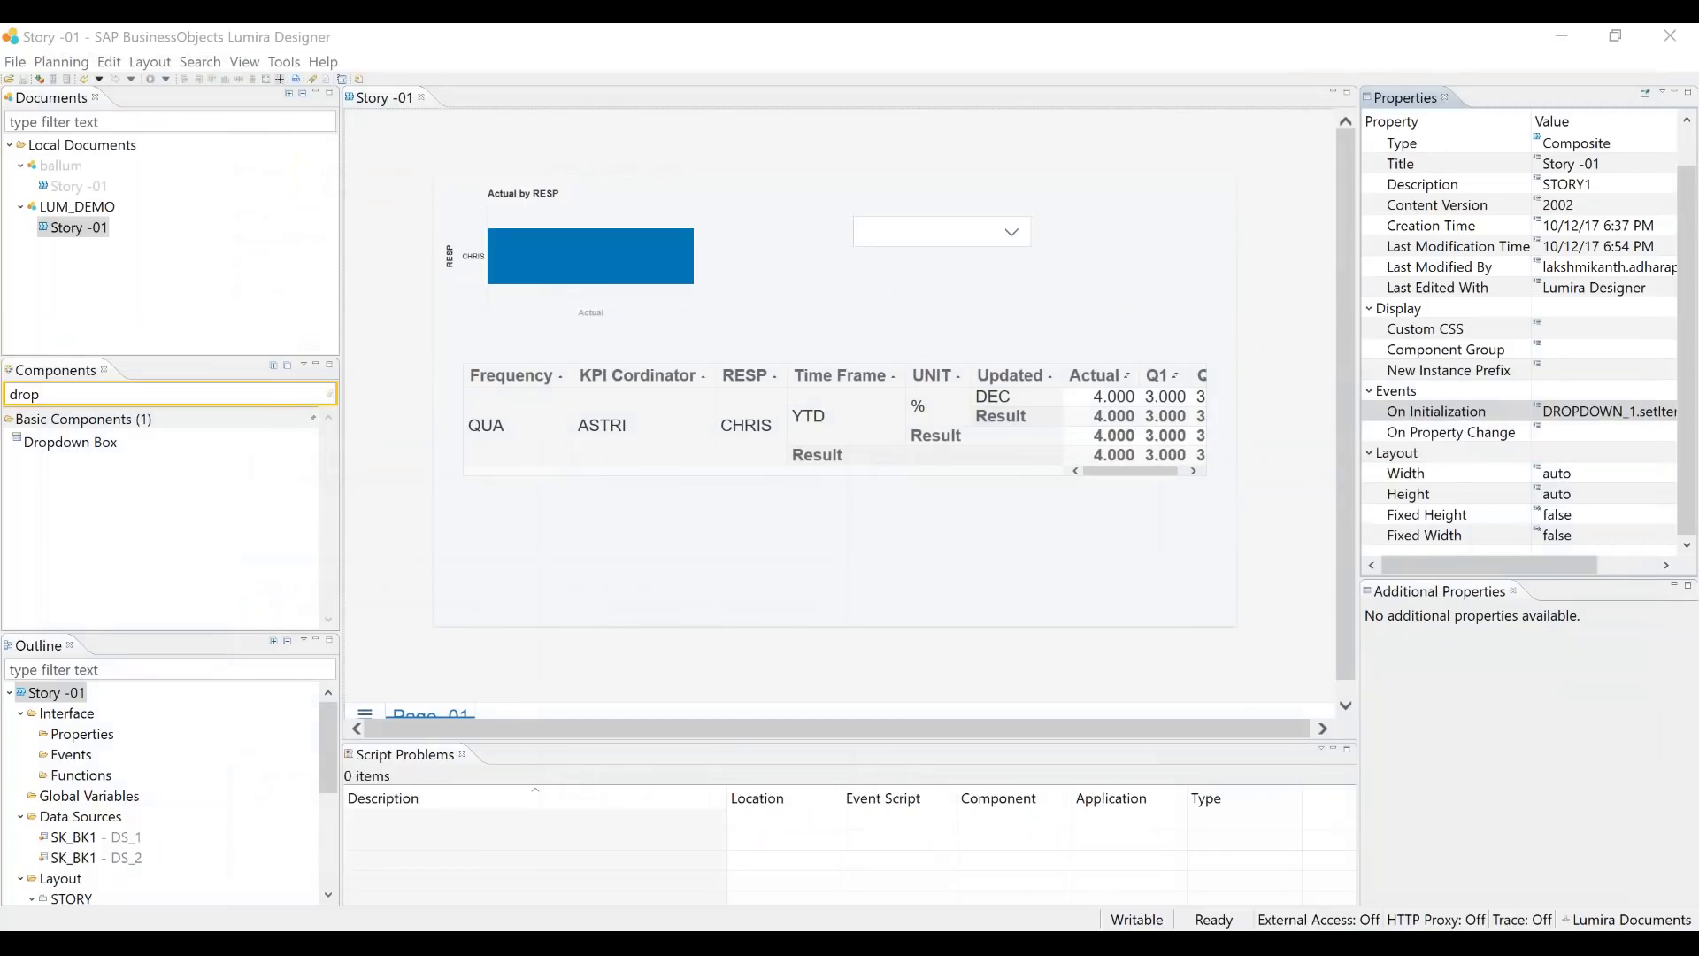
Try to launch Lumira Discovery by searching the computer for "lu"
{"action": "left_click", "coordinate": [26, 927]}
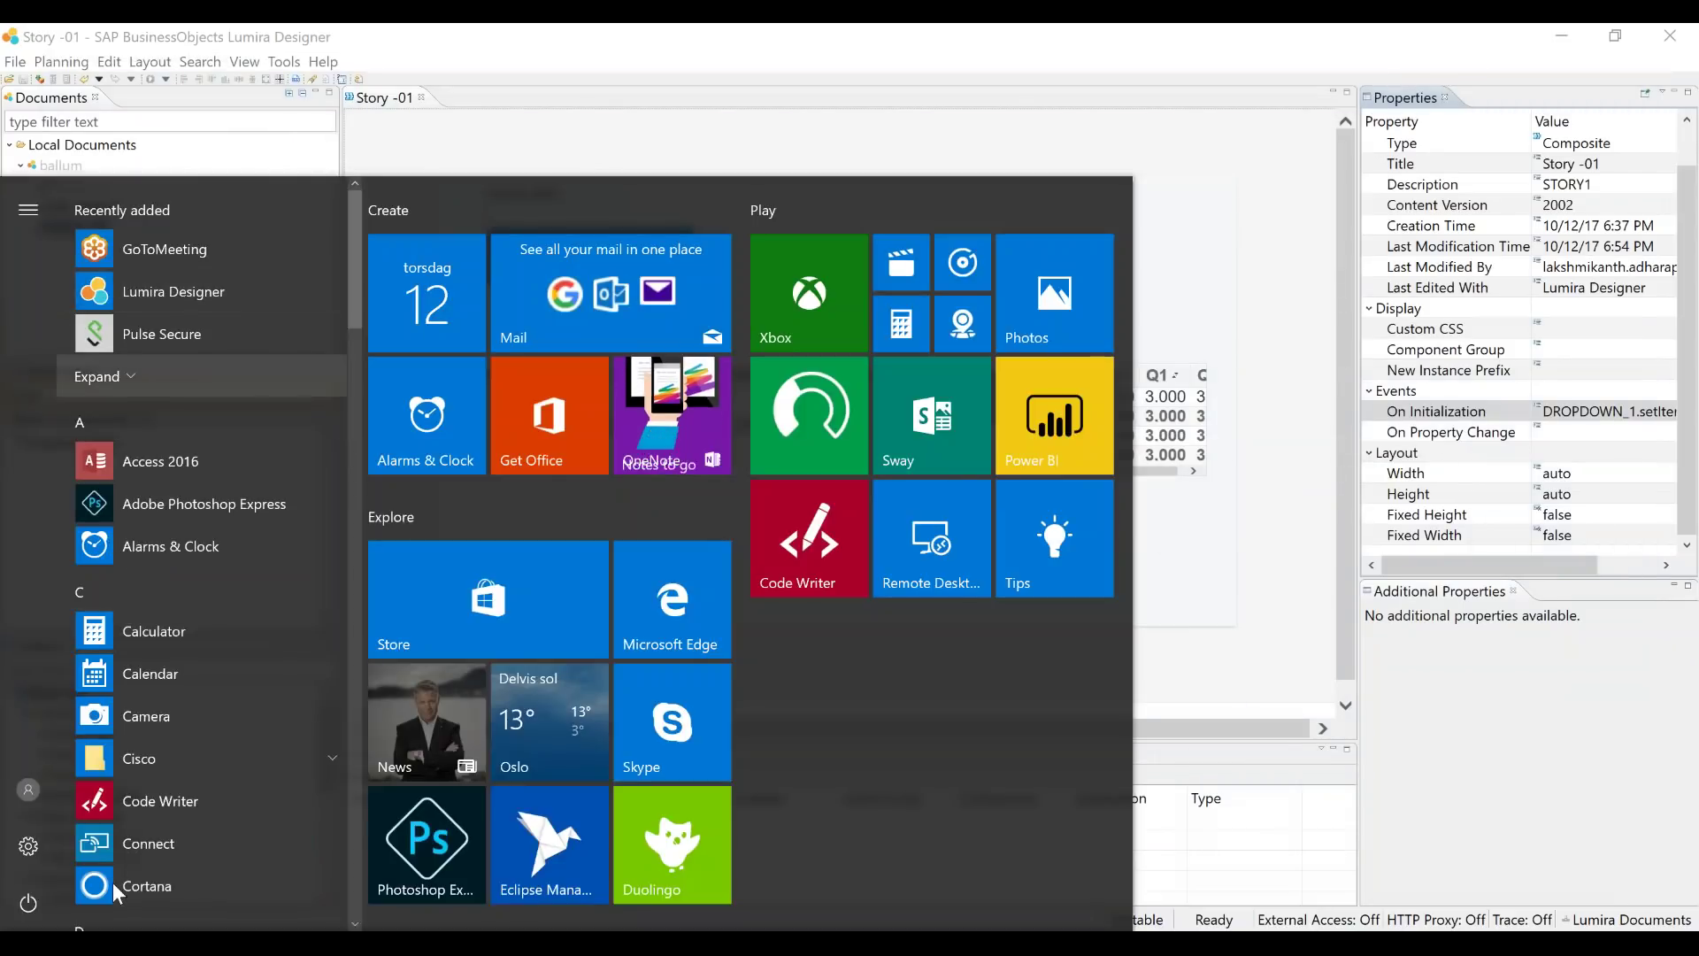
{"action": "type", "text": "lu"}
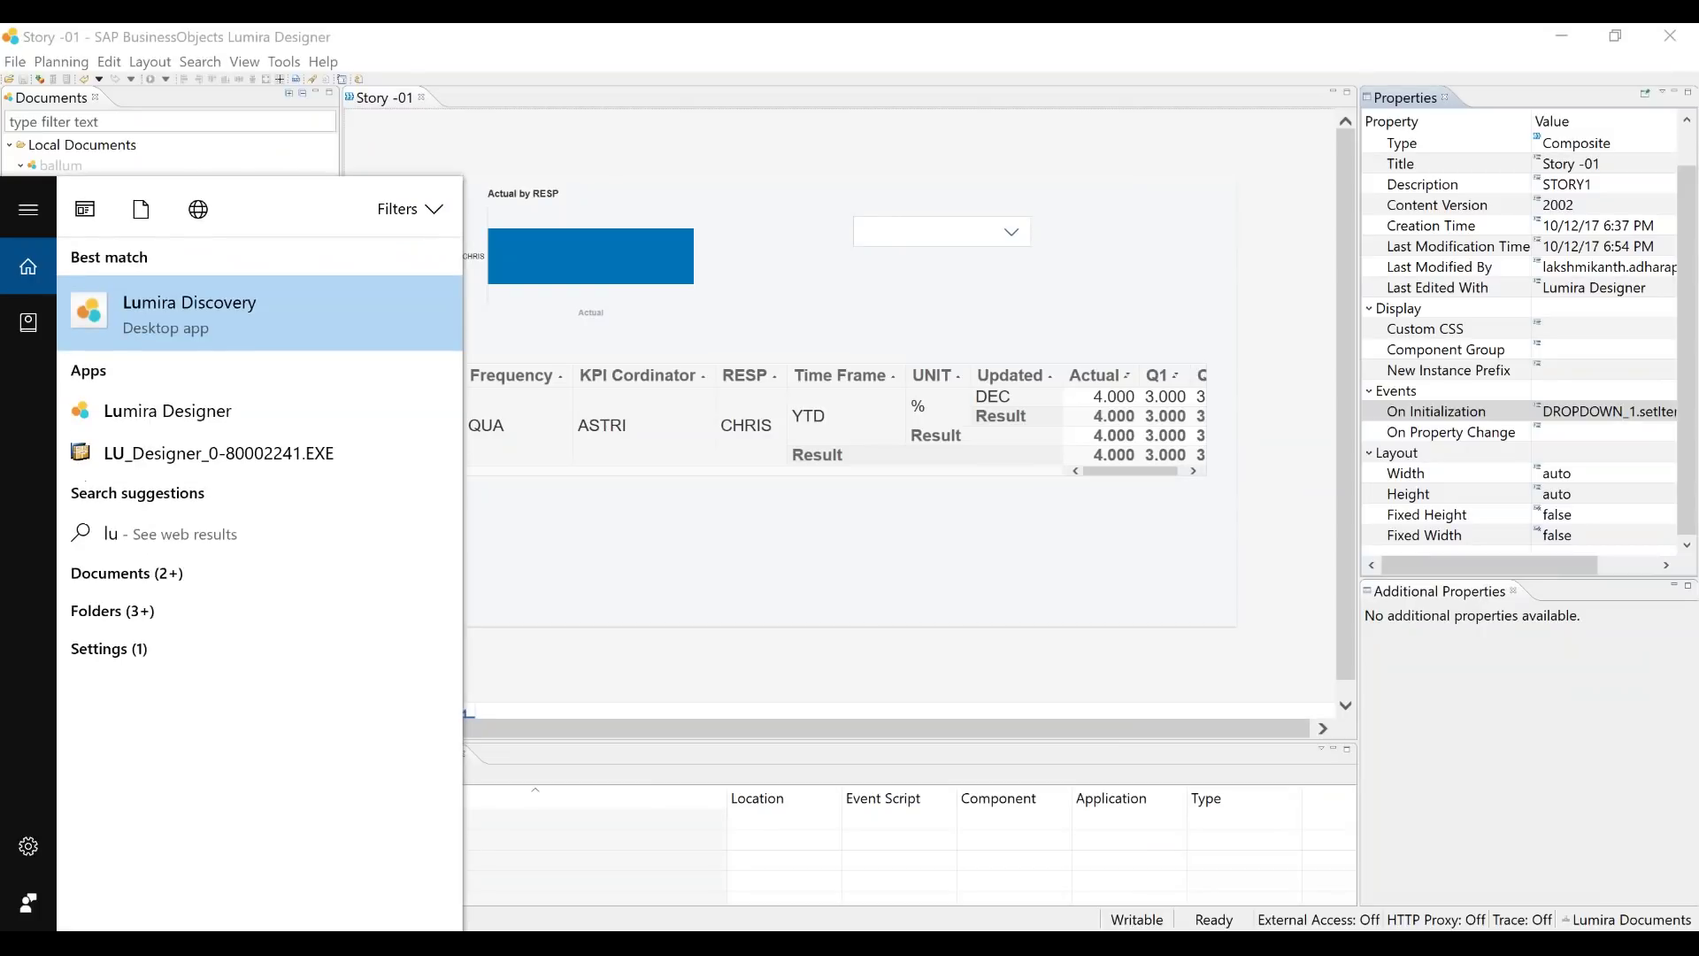
{"action": "left_click", "coordinate": [159, 301]}
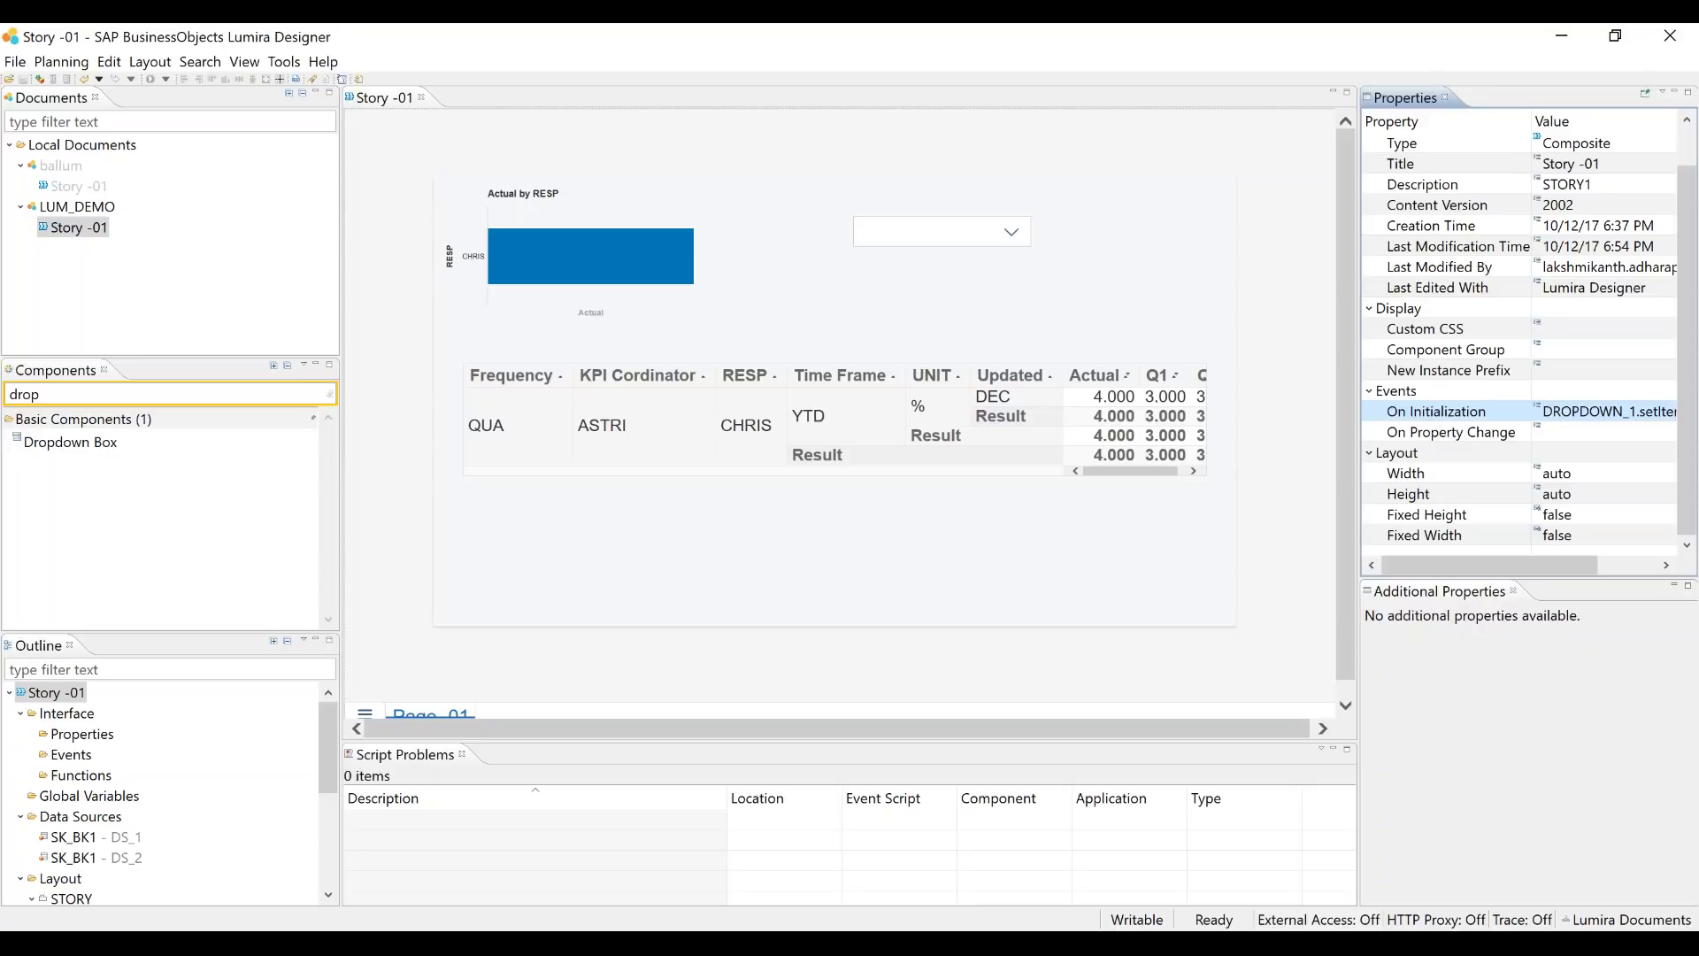
{"action": "mouse_move", "coordinate": [955, 944]}
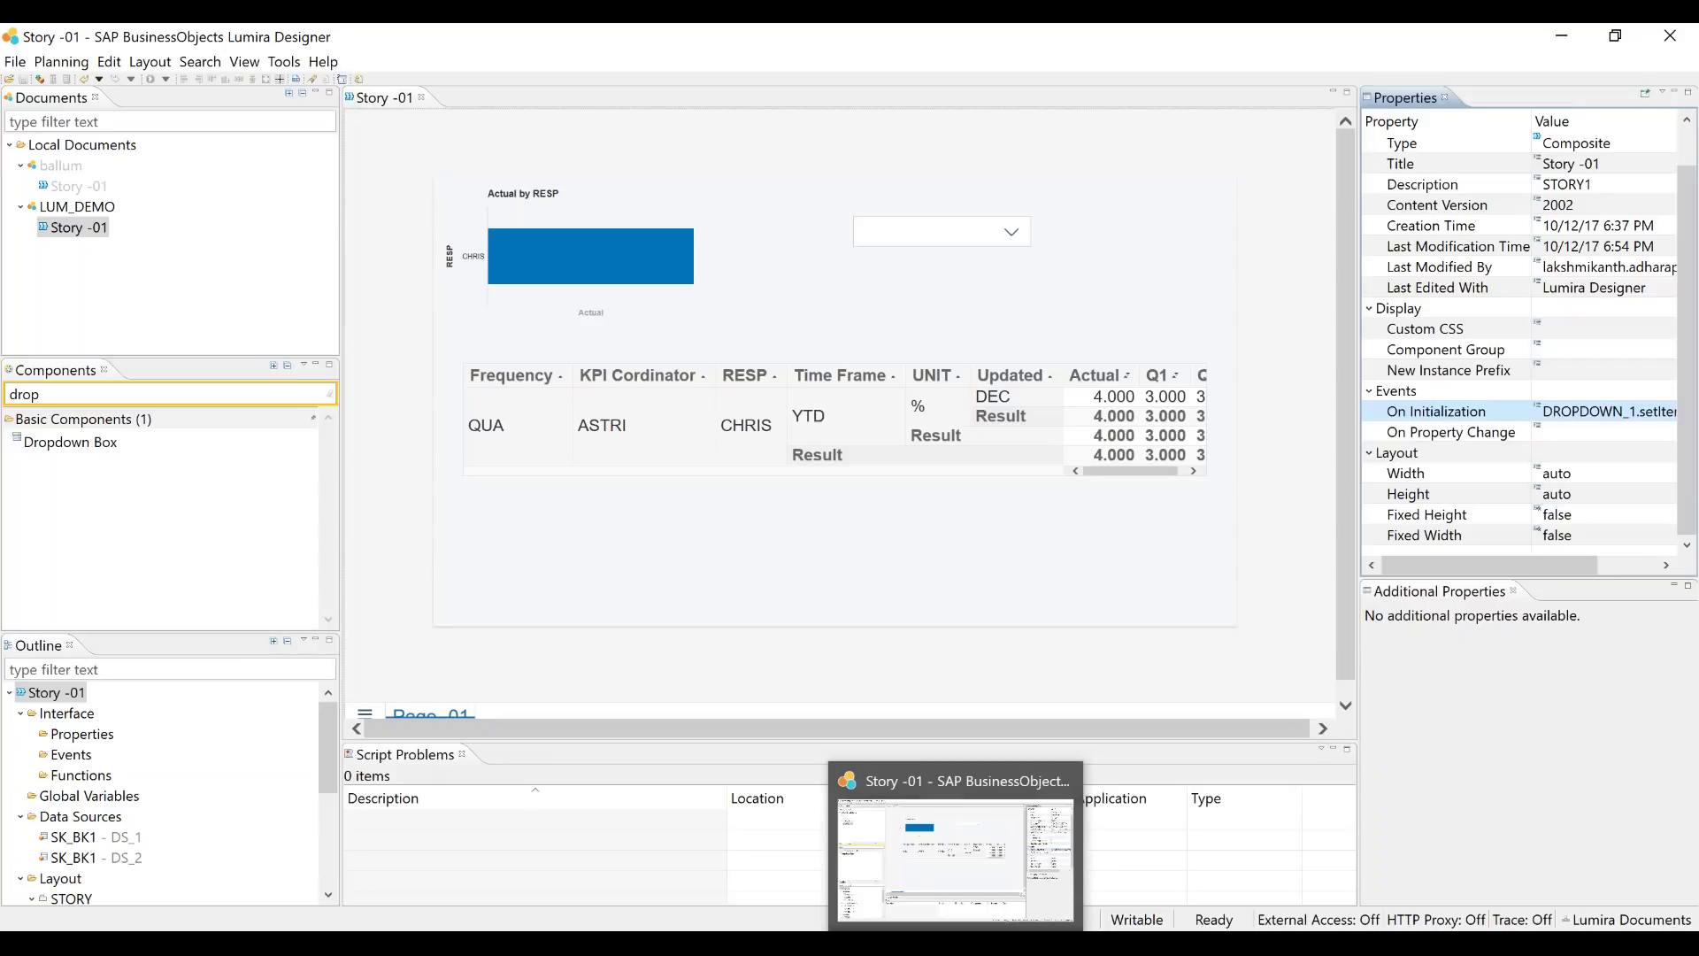
{"action": "left_click", "coordinate": [5, 925]}
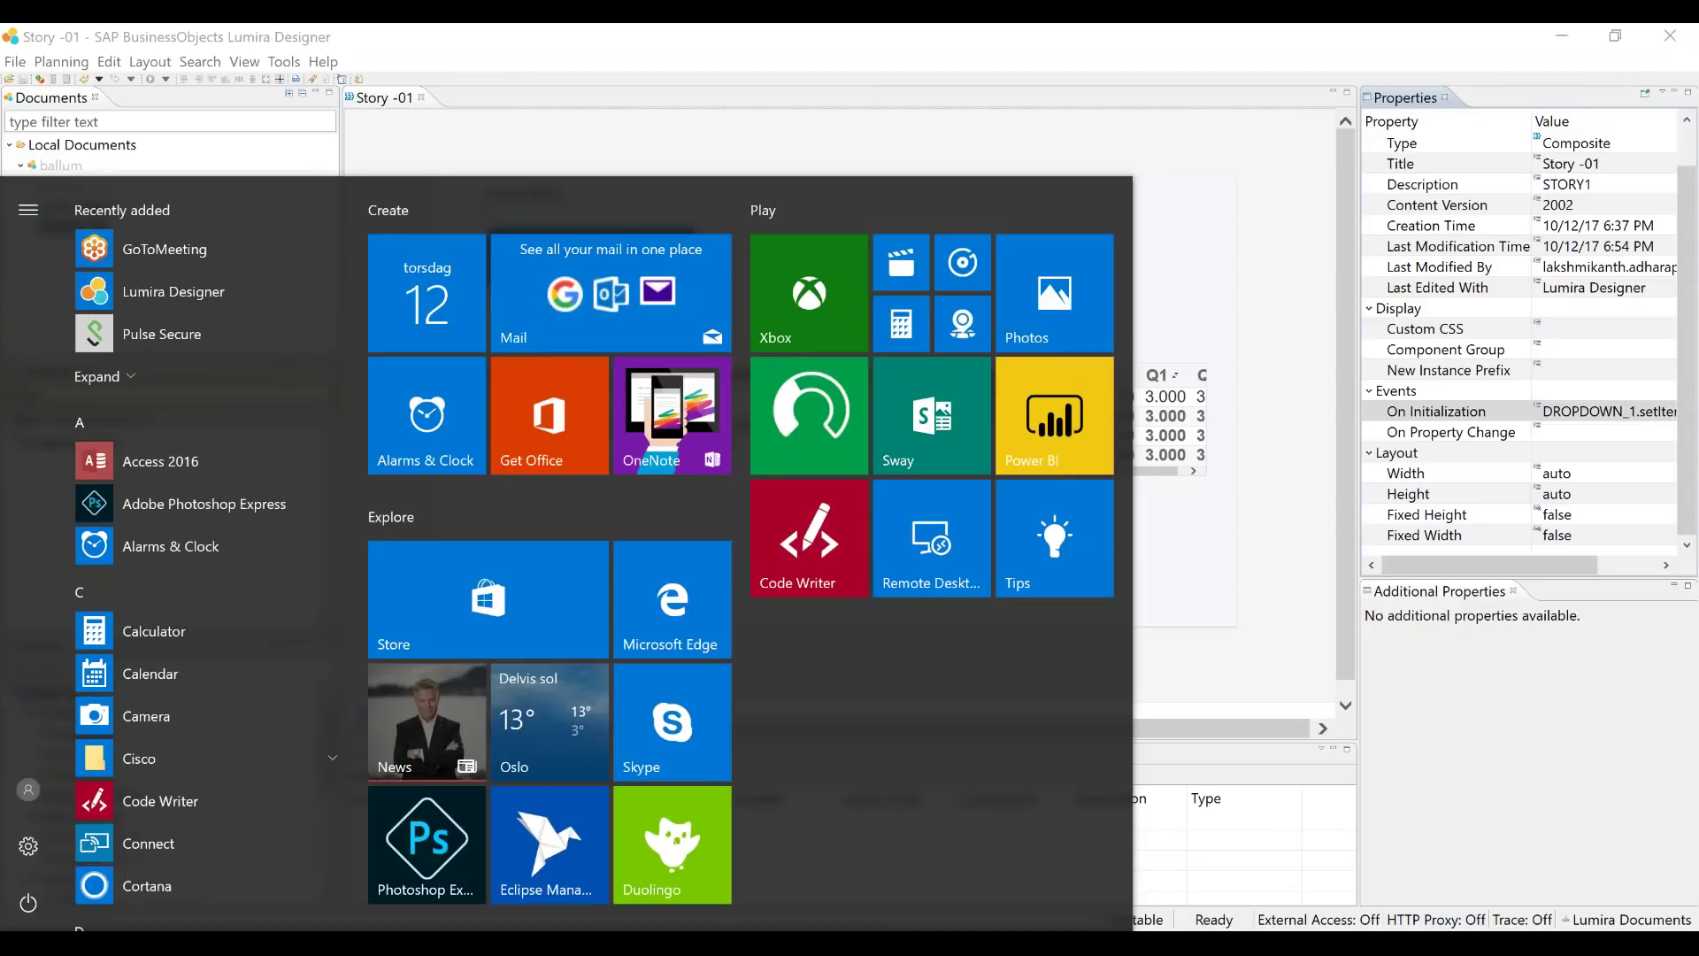
{"action": "left_click", "coordinate": [5, 925]}
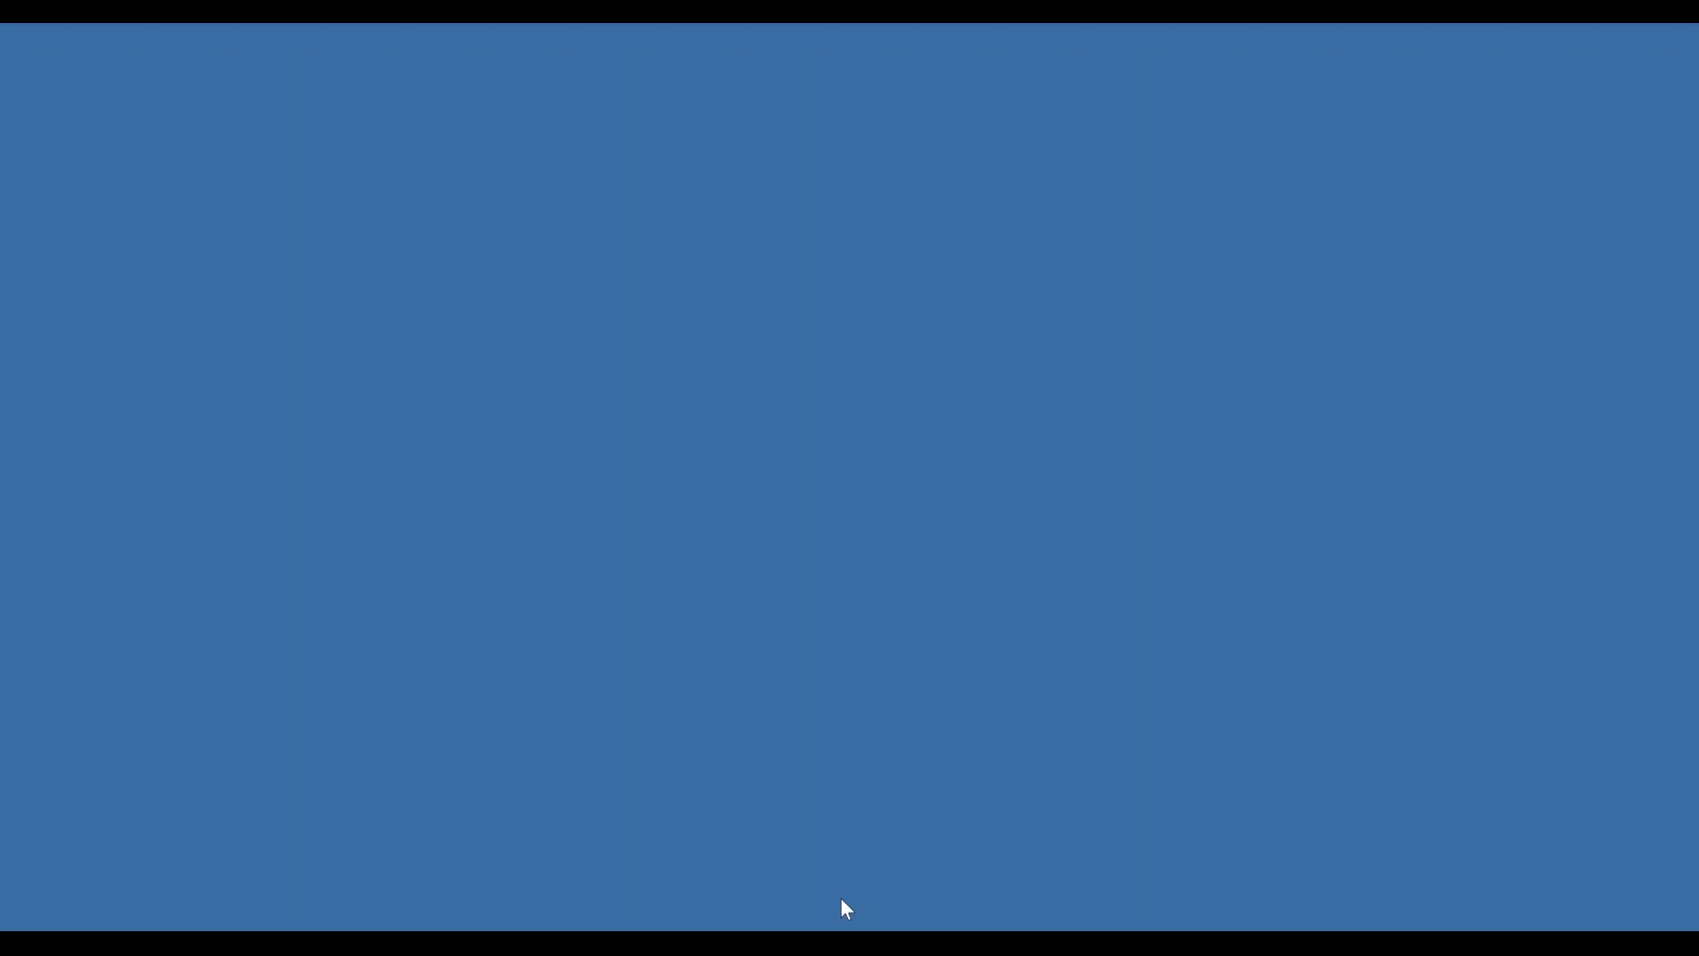
Switch to Lumira Discovery by searching for "lu" and dismiss its trial licence prompt
{"action": "key", "text": "super+s"}
{"action": "type", "text": "lu"}
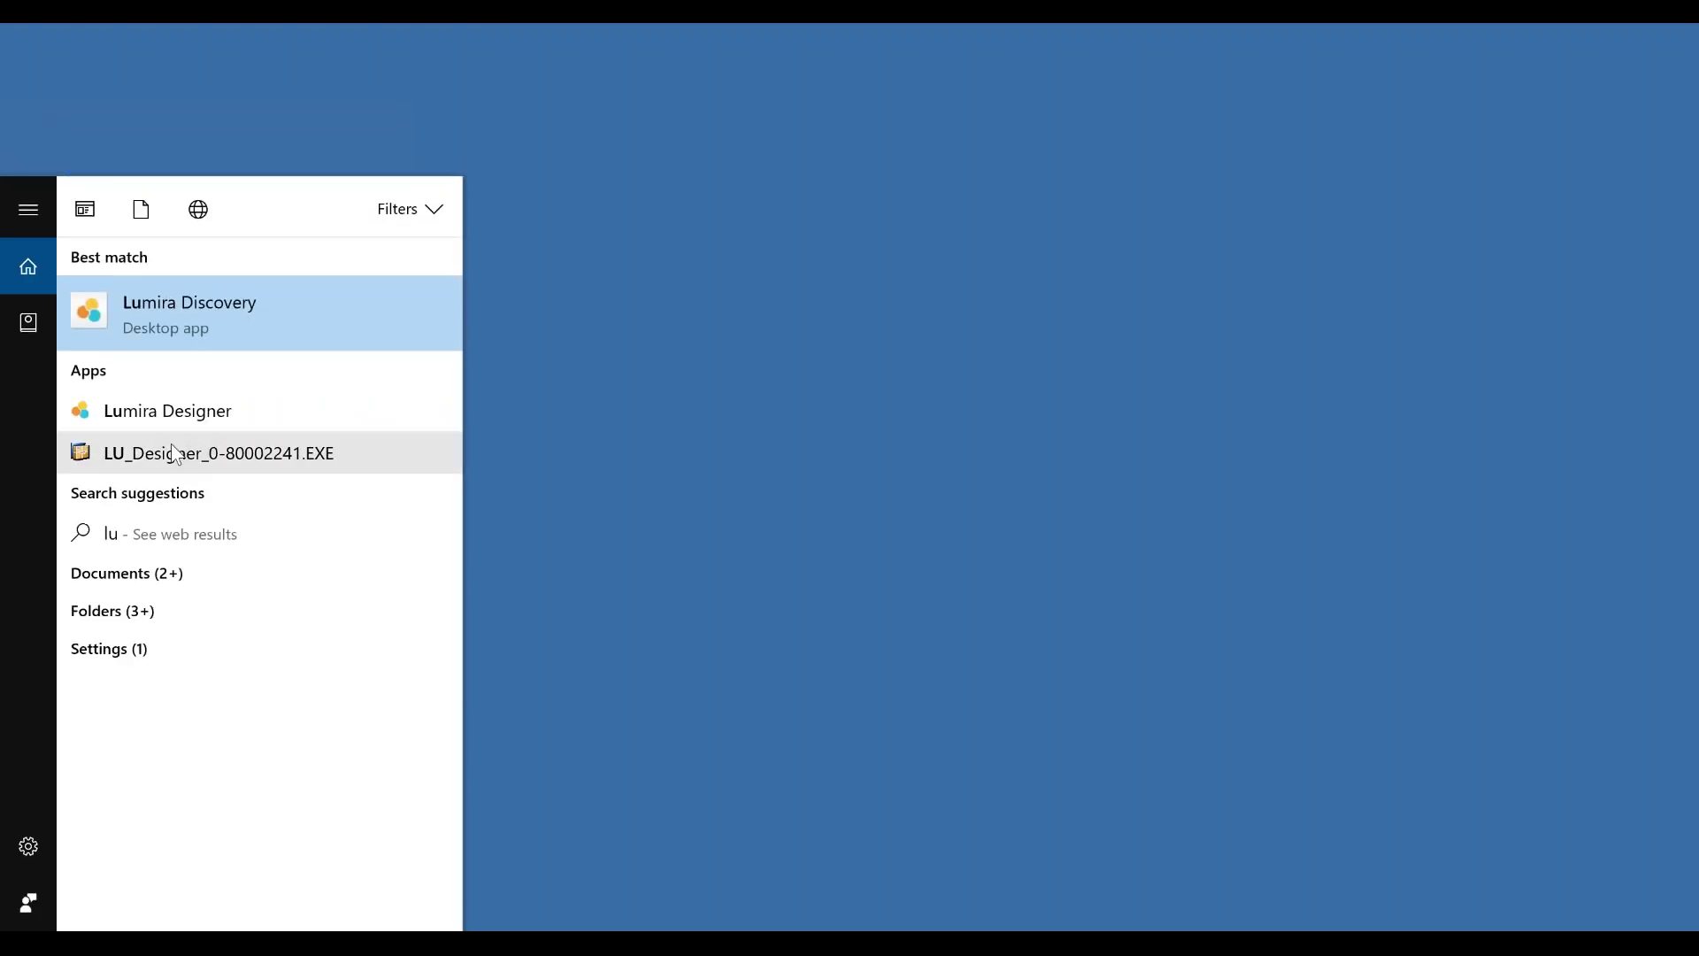
{"action": "left_click", "coordinate": [152, 310]}
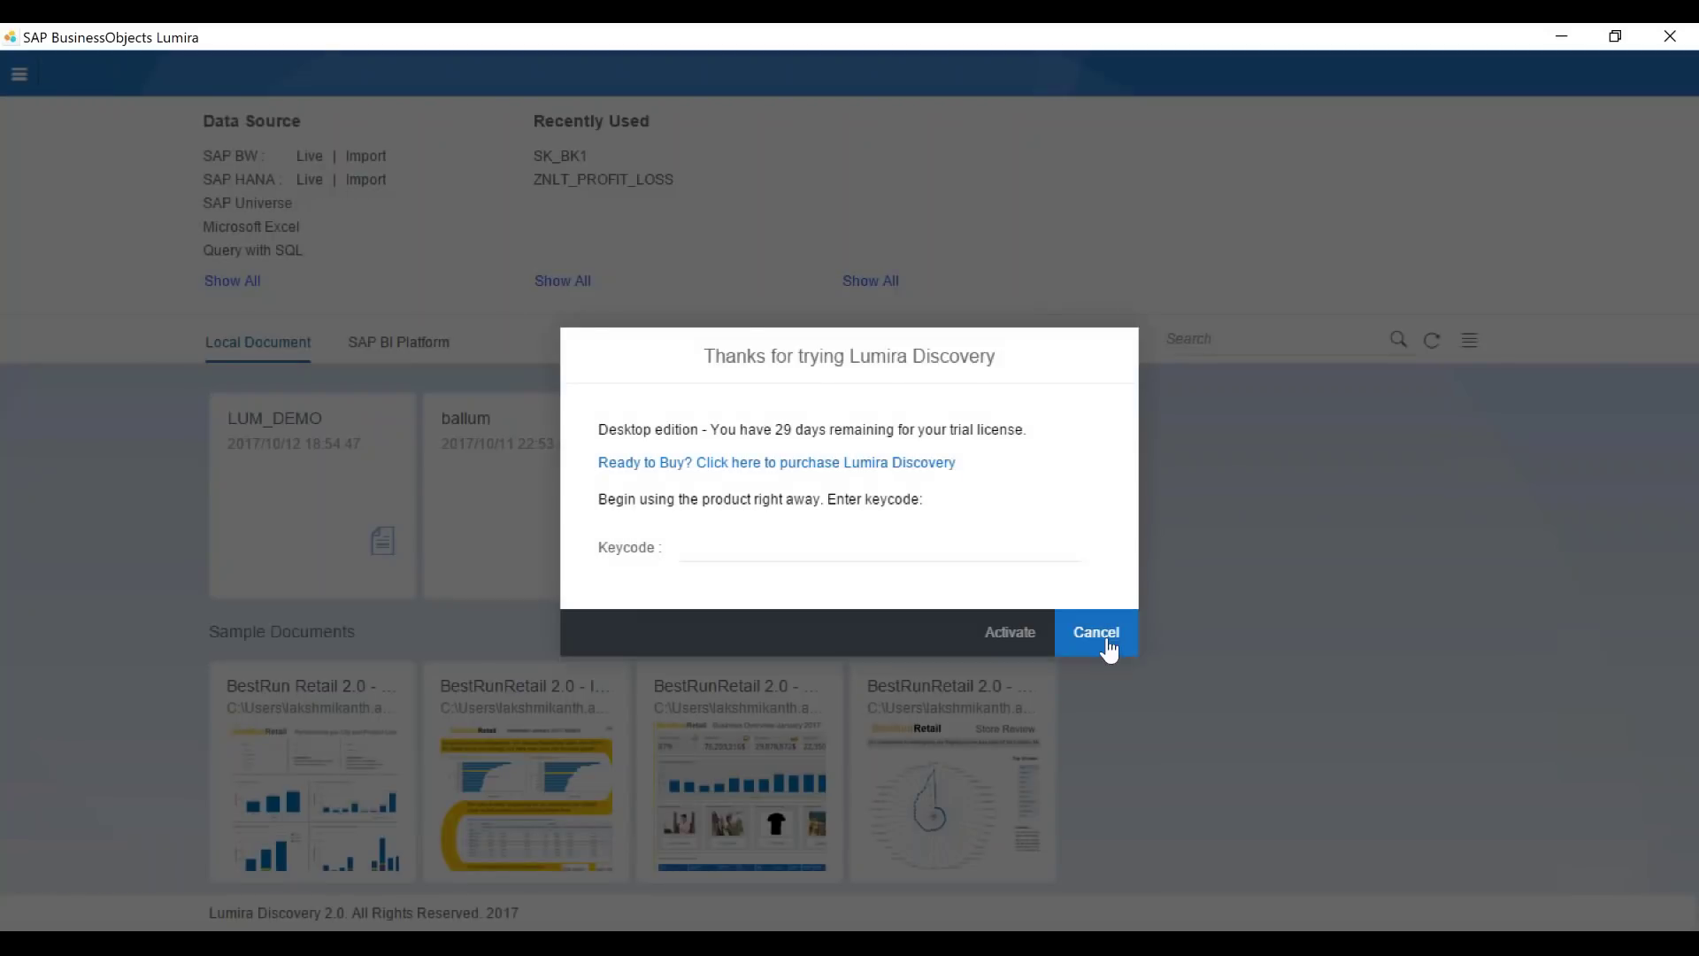
{"action": "left_click", "coordinate": [1103, 637]}
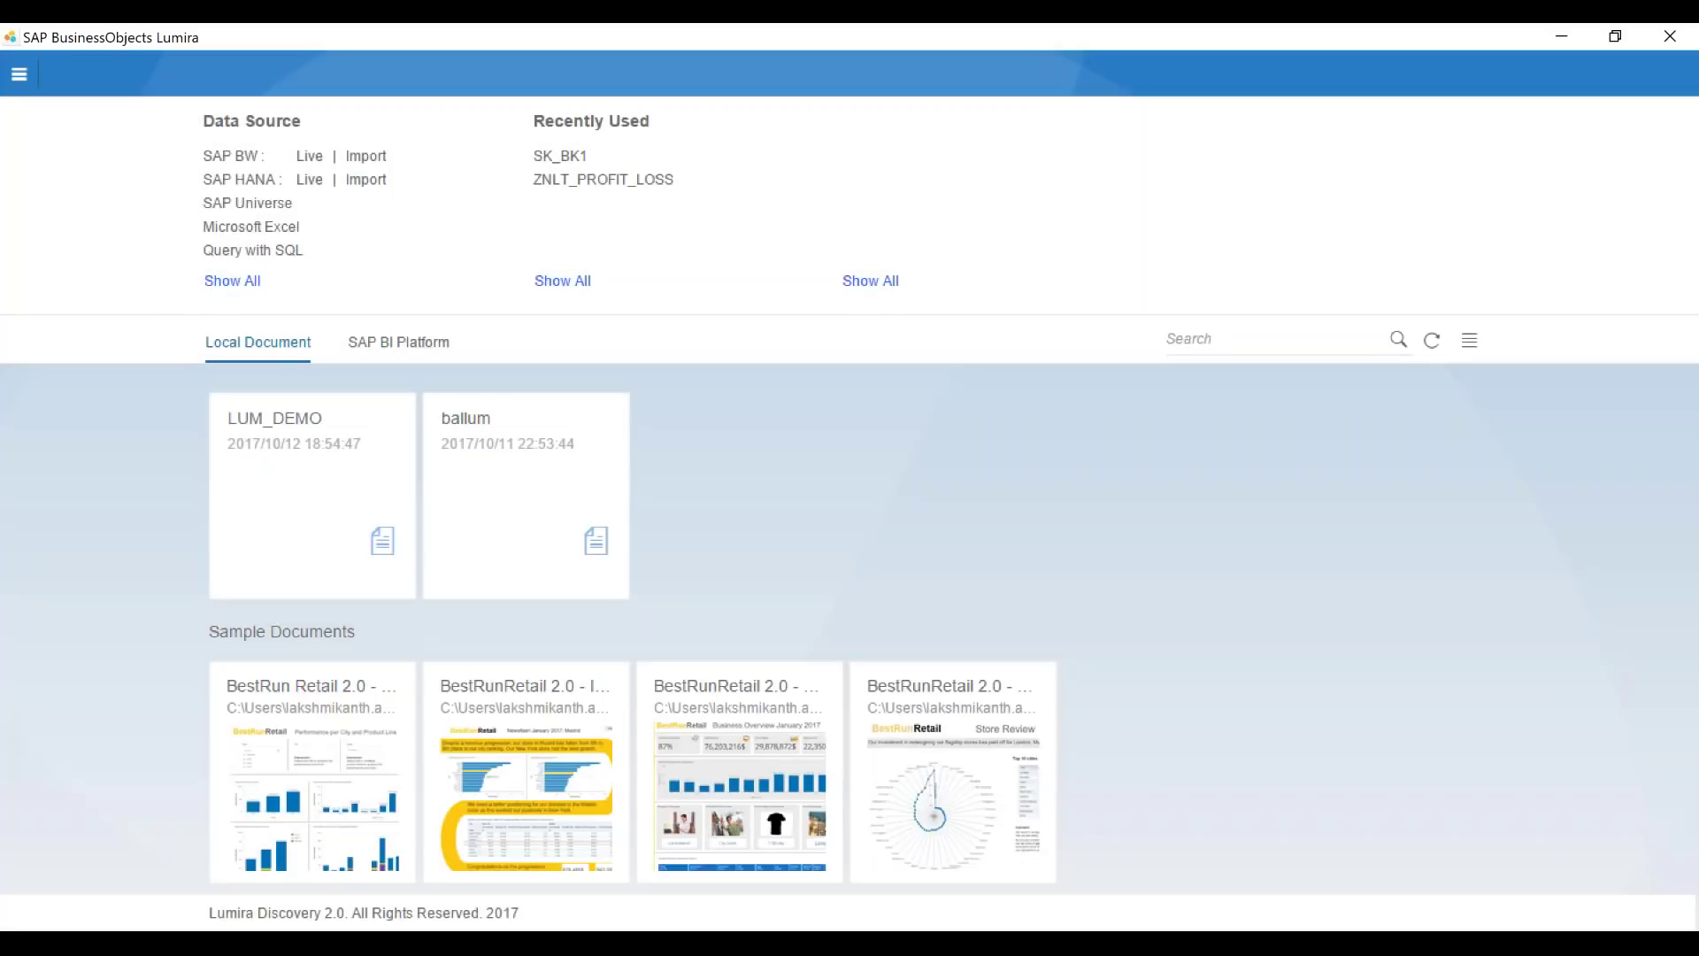
Open the local document LUM_DEMO, logging on to SAP BW with the account password and acknowledging the information message
{"action": "left_click", "coordinate": [279, 423]}
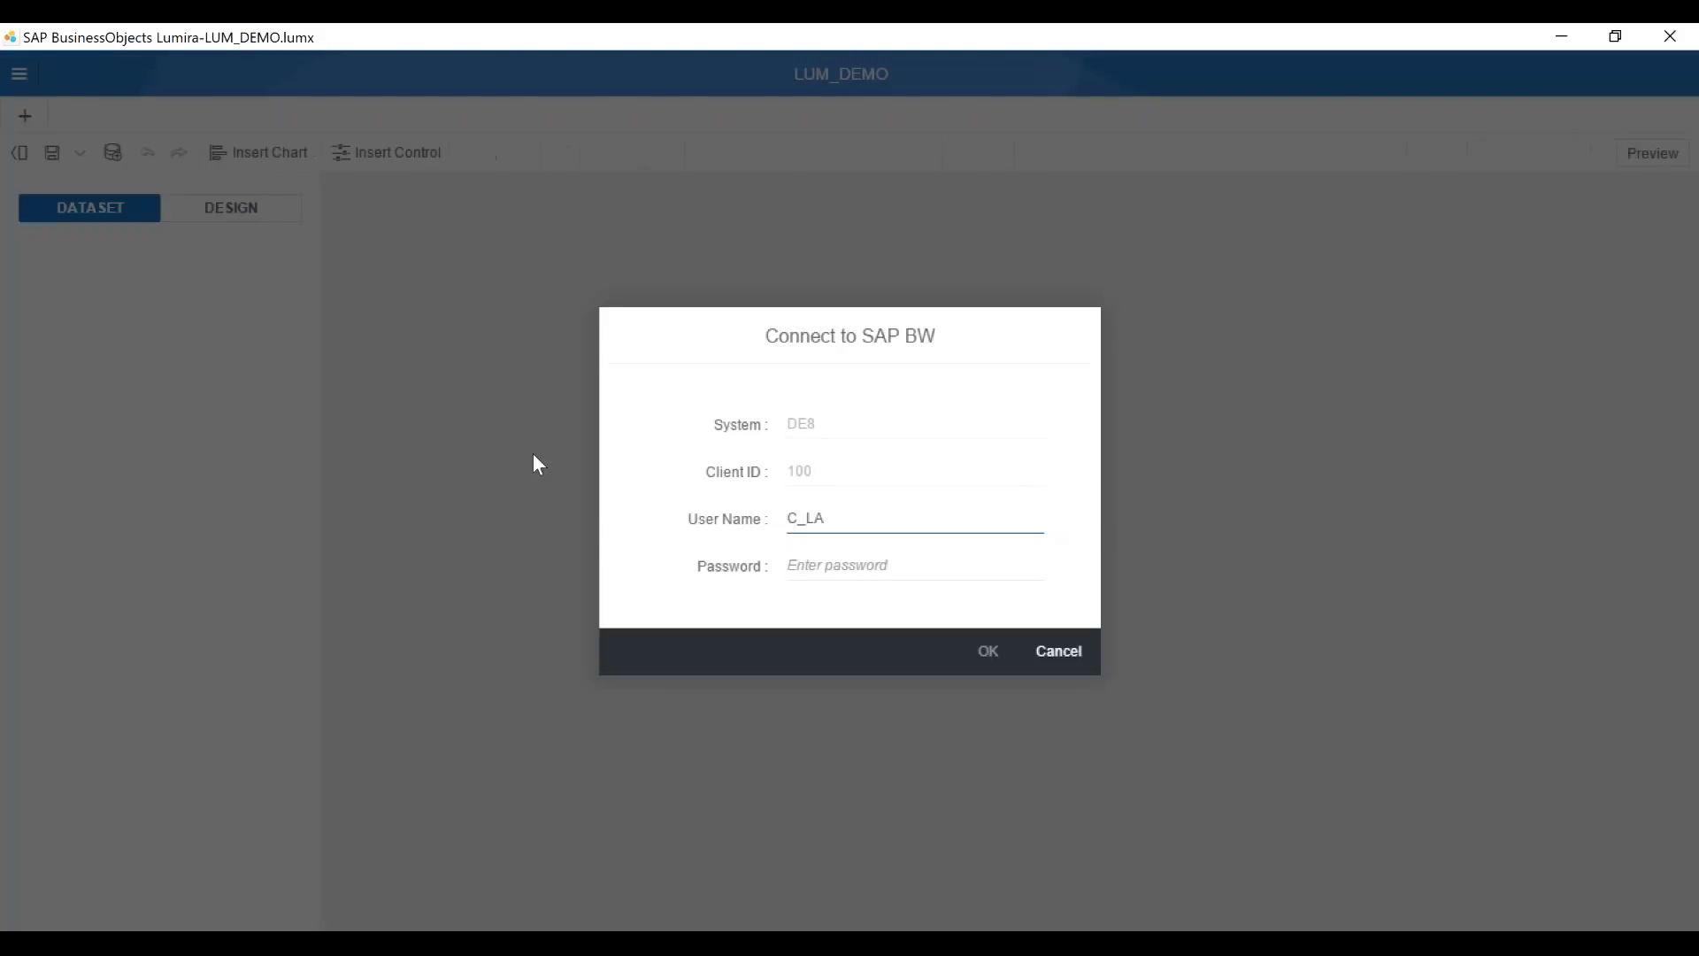
{"action": "left_click", "coordinate": [830, 567]}
{"action": "type", "text": "•"}
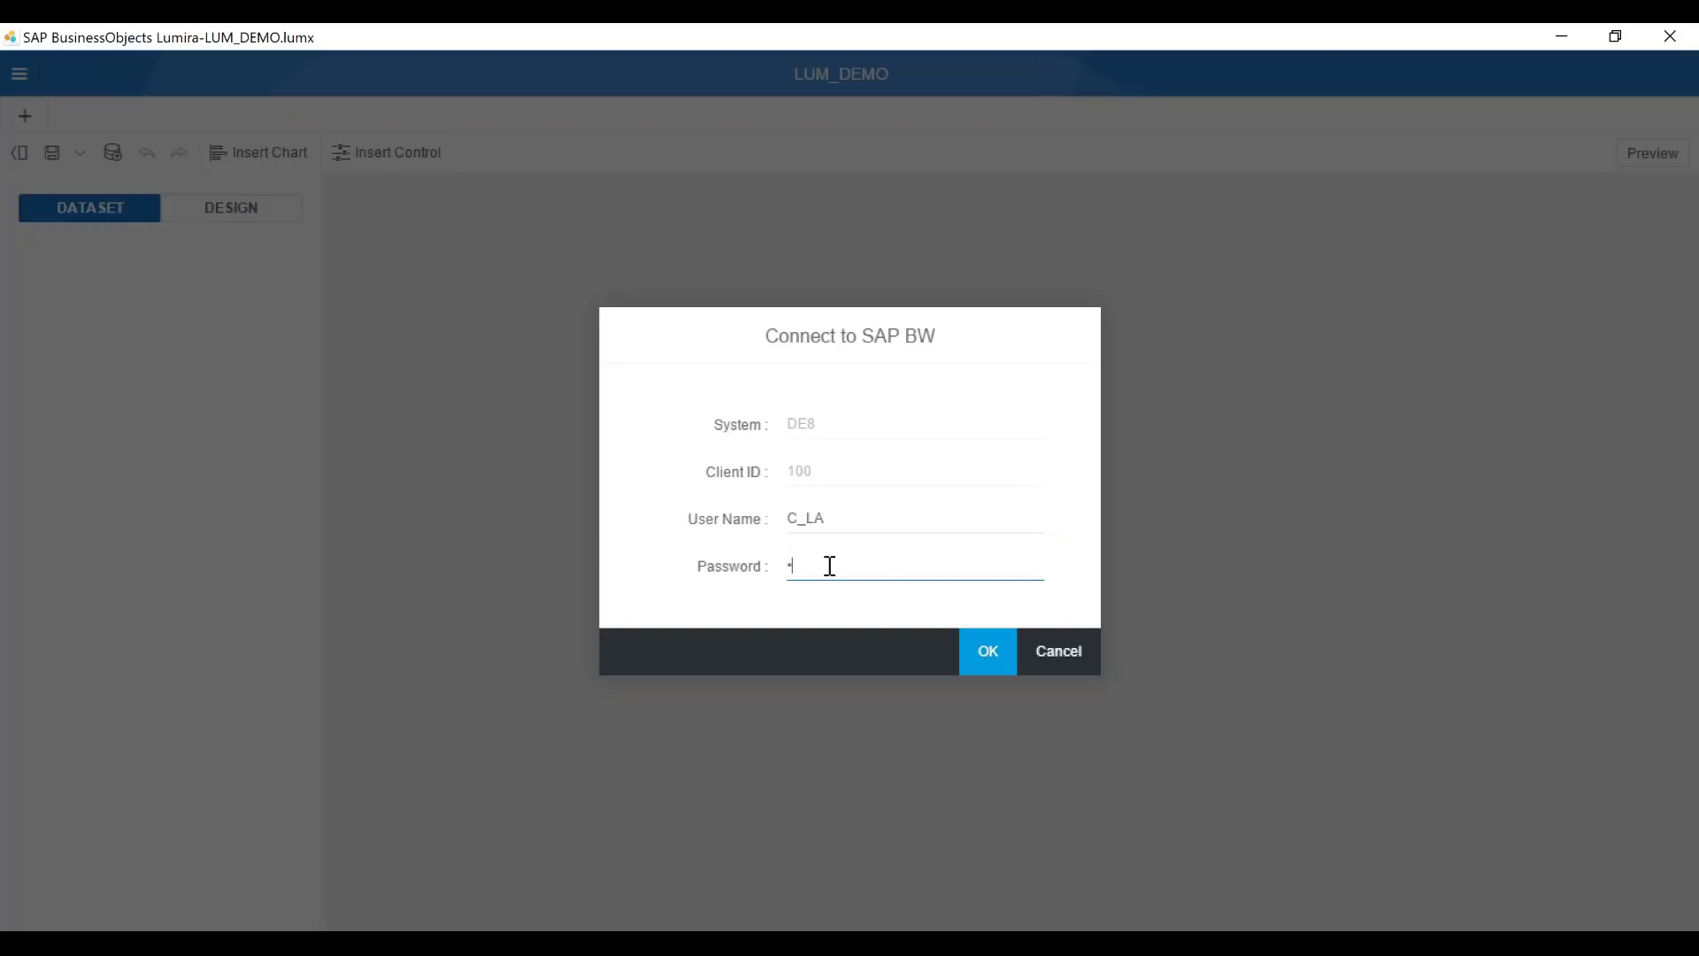
{"action": "type", "text": "••••••••"}
{"action": "left_click", "coordinate": [983, 659]}
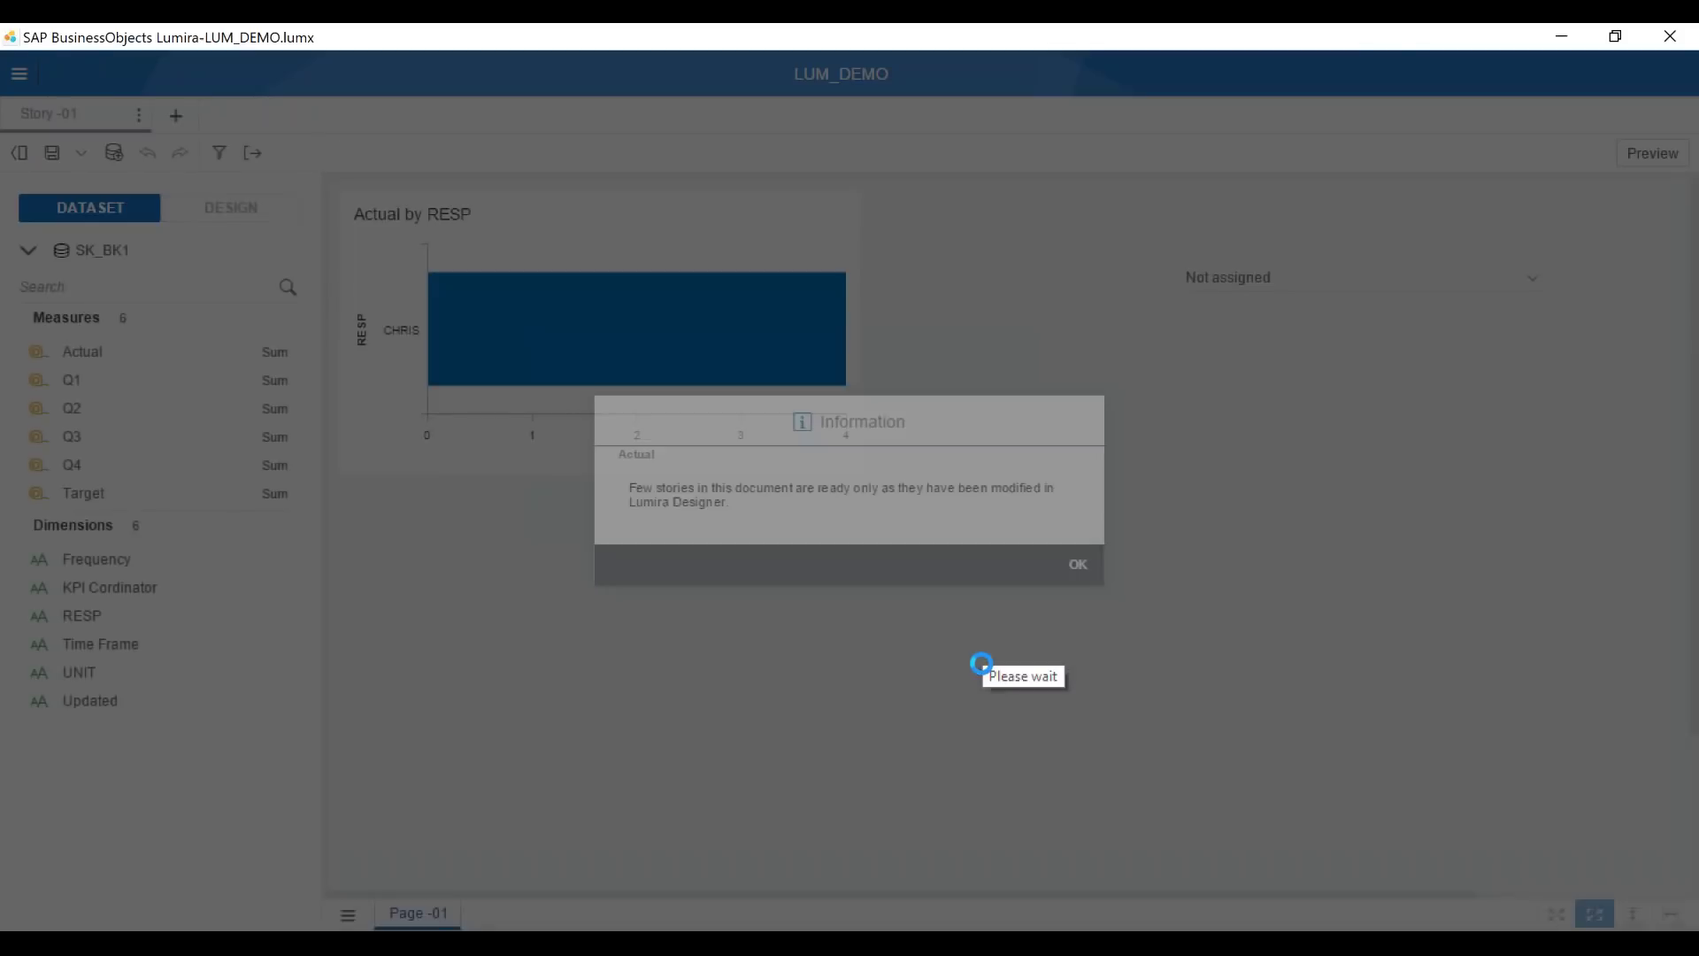
{"action": "left_click", "coordinate": [1101, 576]}
Select ASTRI in the story's dropdown box and review the list of items it offers
{"action": "left_click", "coordinate": [874, 611]}
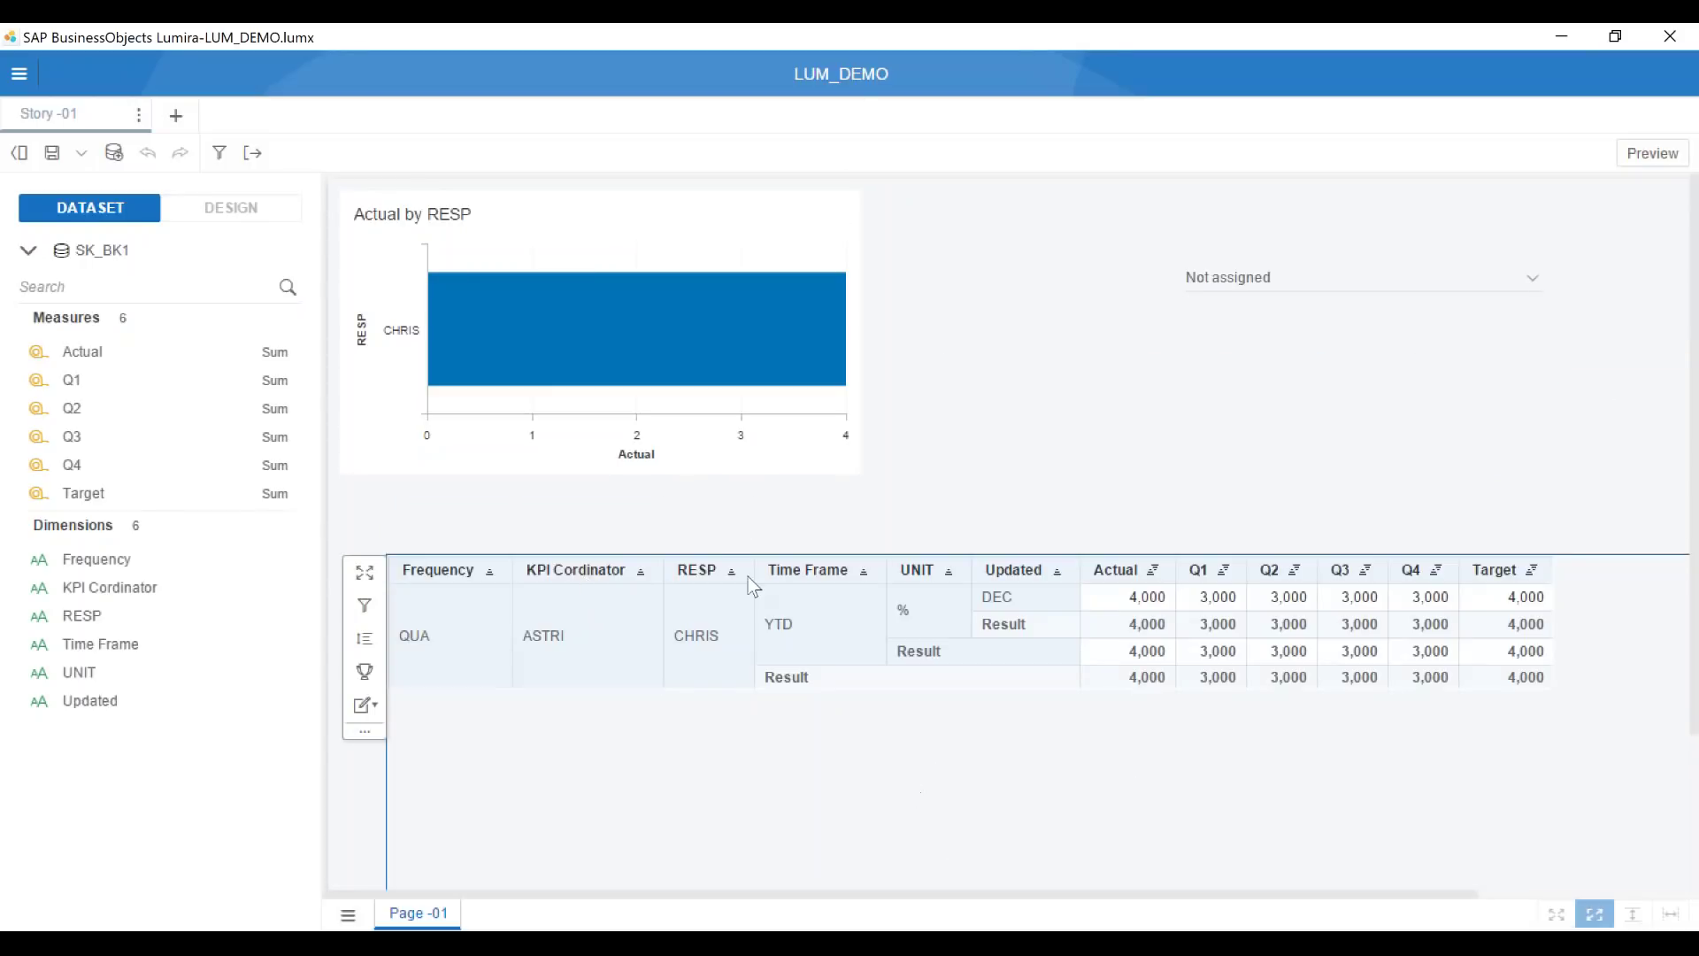
{"action": "left_click", "coordinate": [894, 315]}
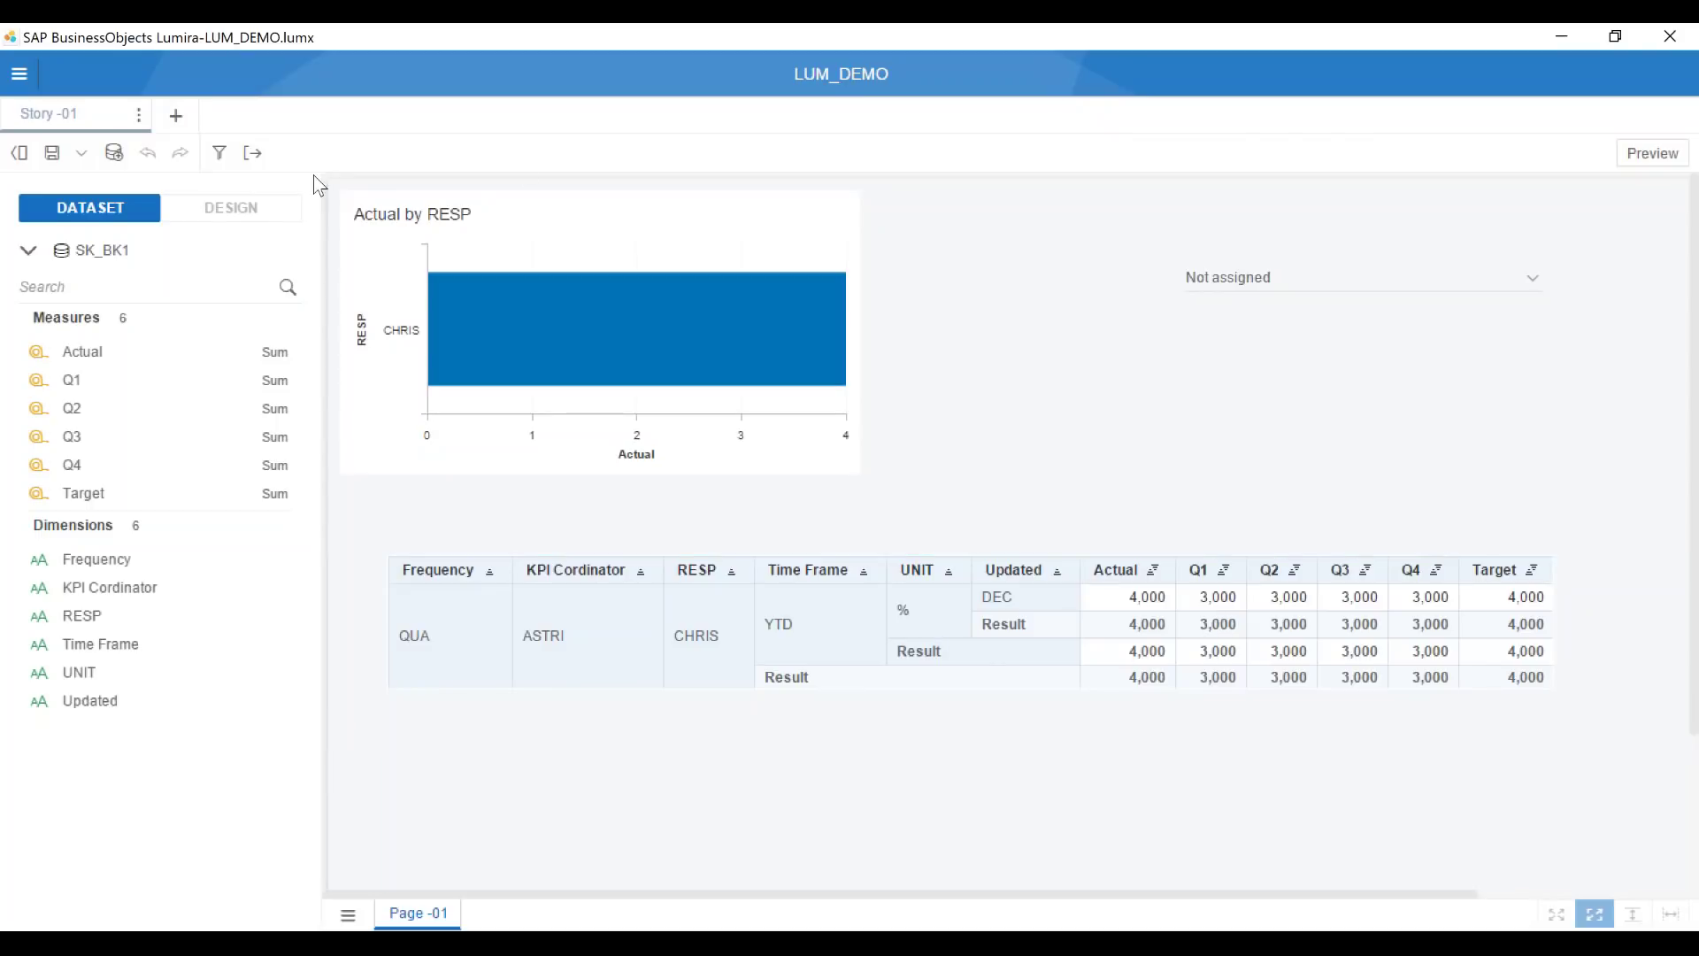
{"action": "left_click", "coordinate": [1533, 281]}
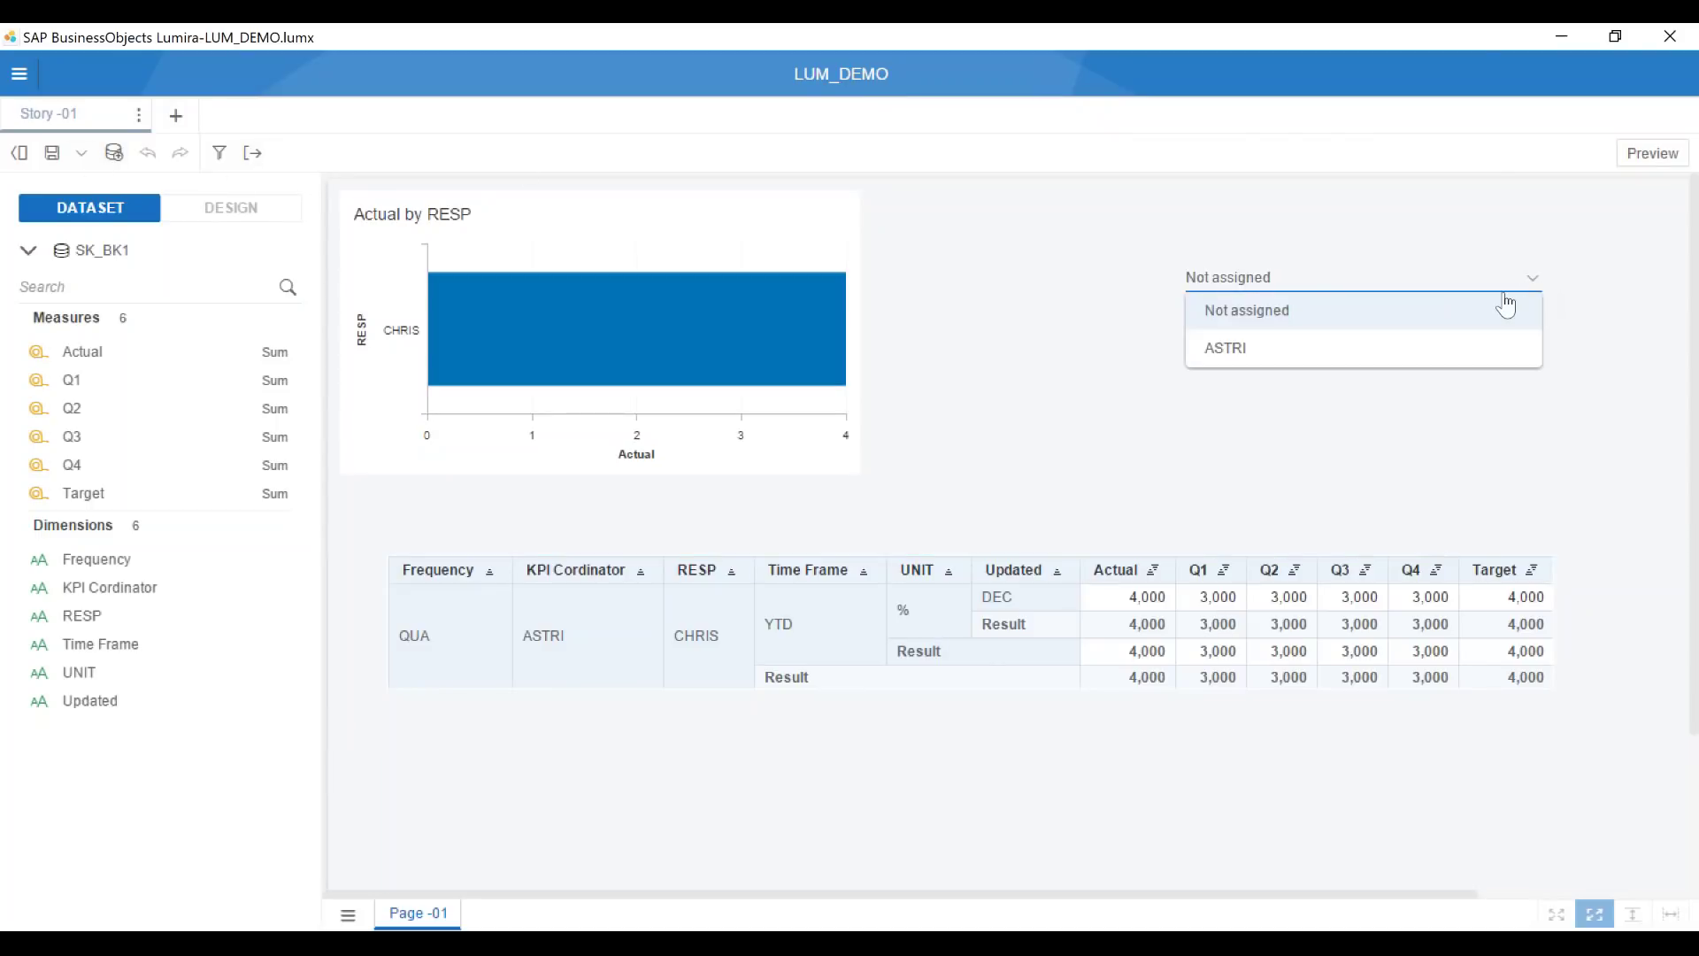
{"action": "left_click", "coordinate": [1217, 354]}
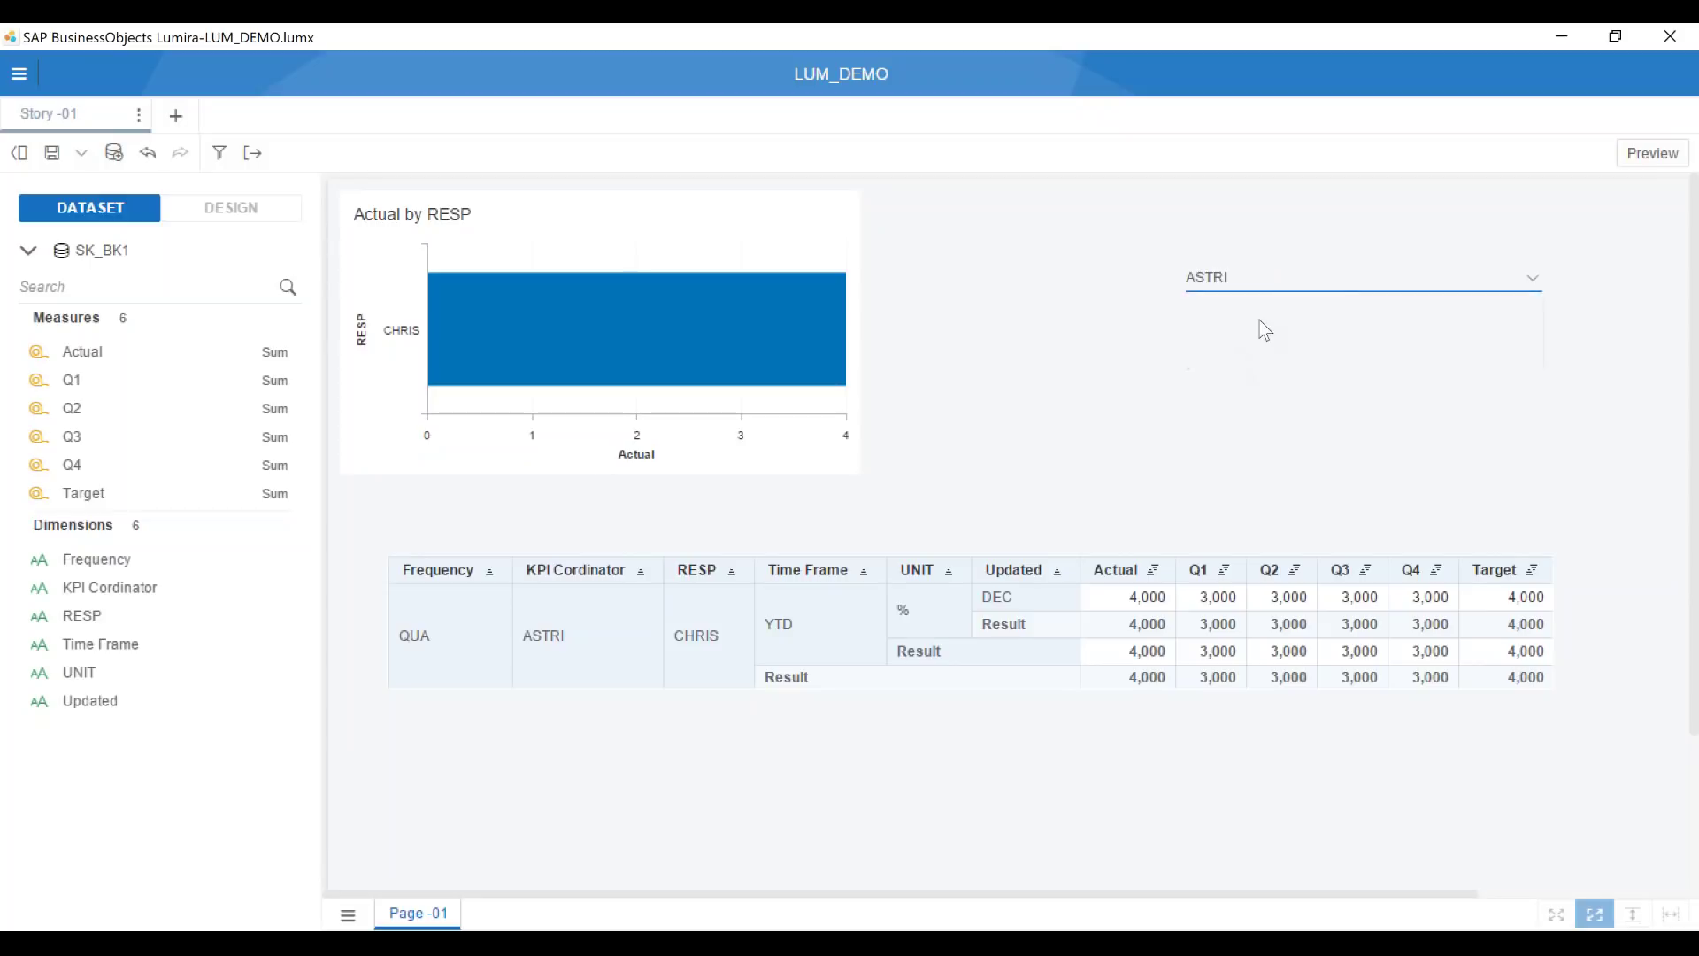
{"action": "left_click", "coordinate": [1533, 281]}
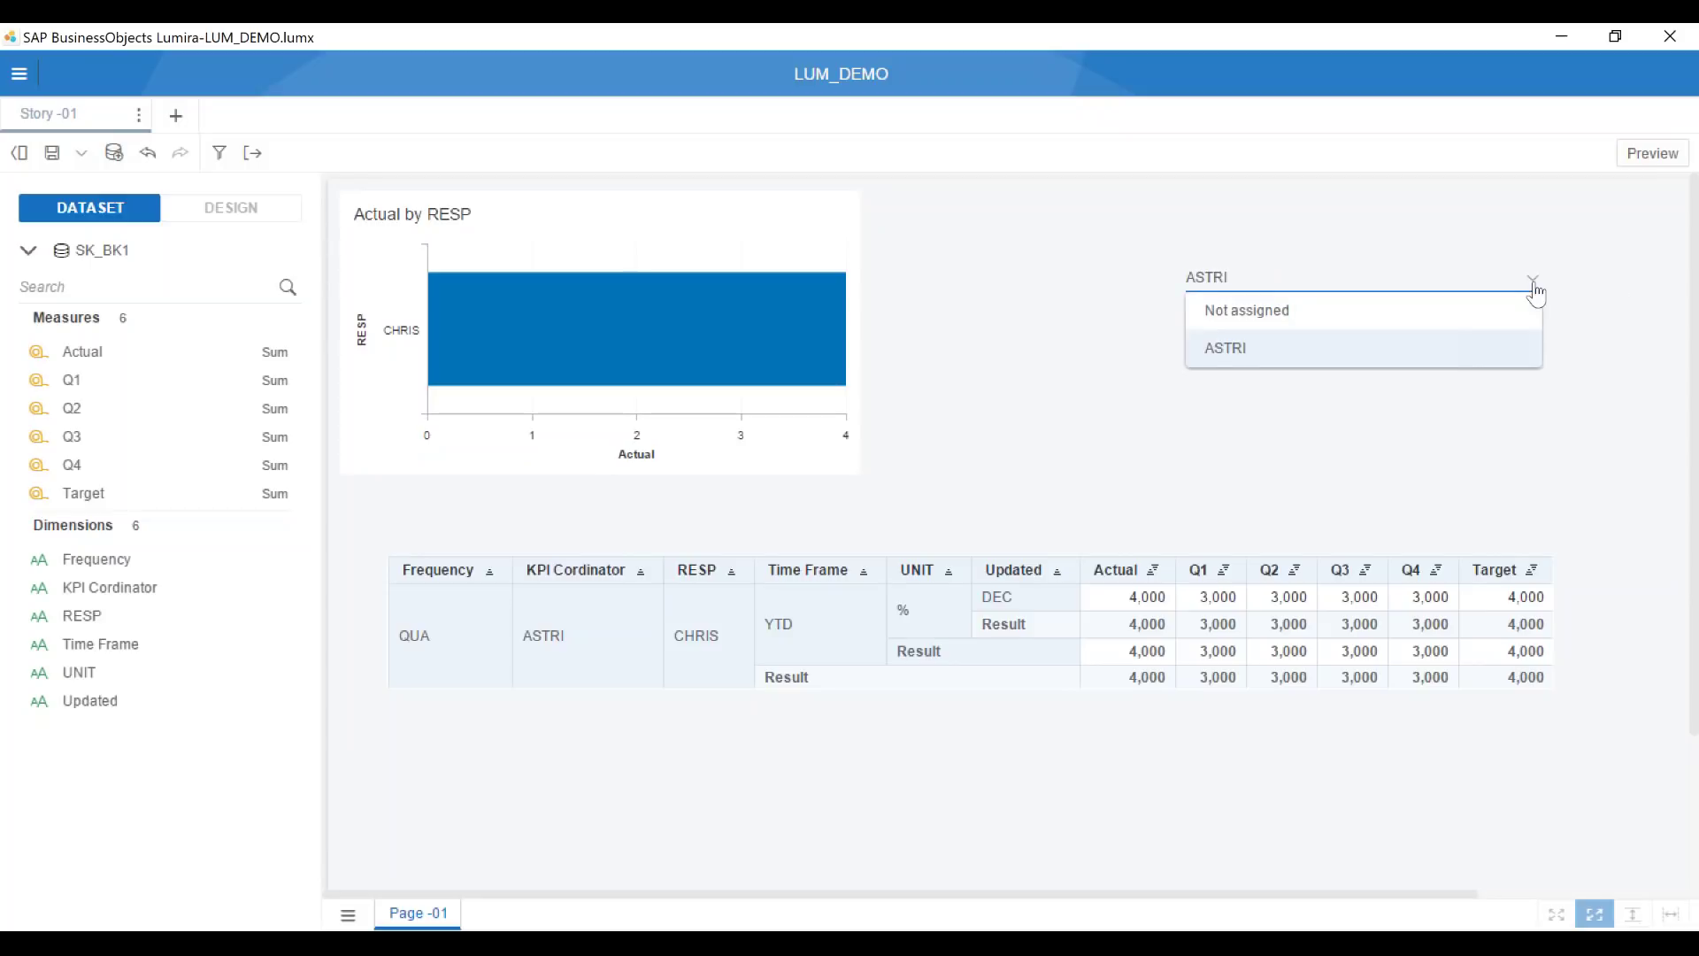
{"action": "left_click", "coordinate": [1046, 406]}
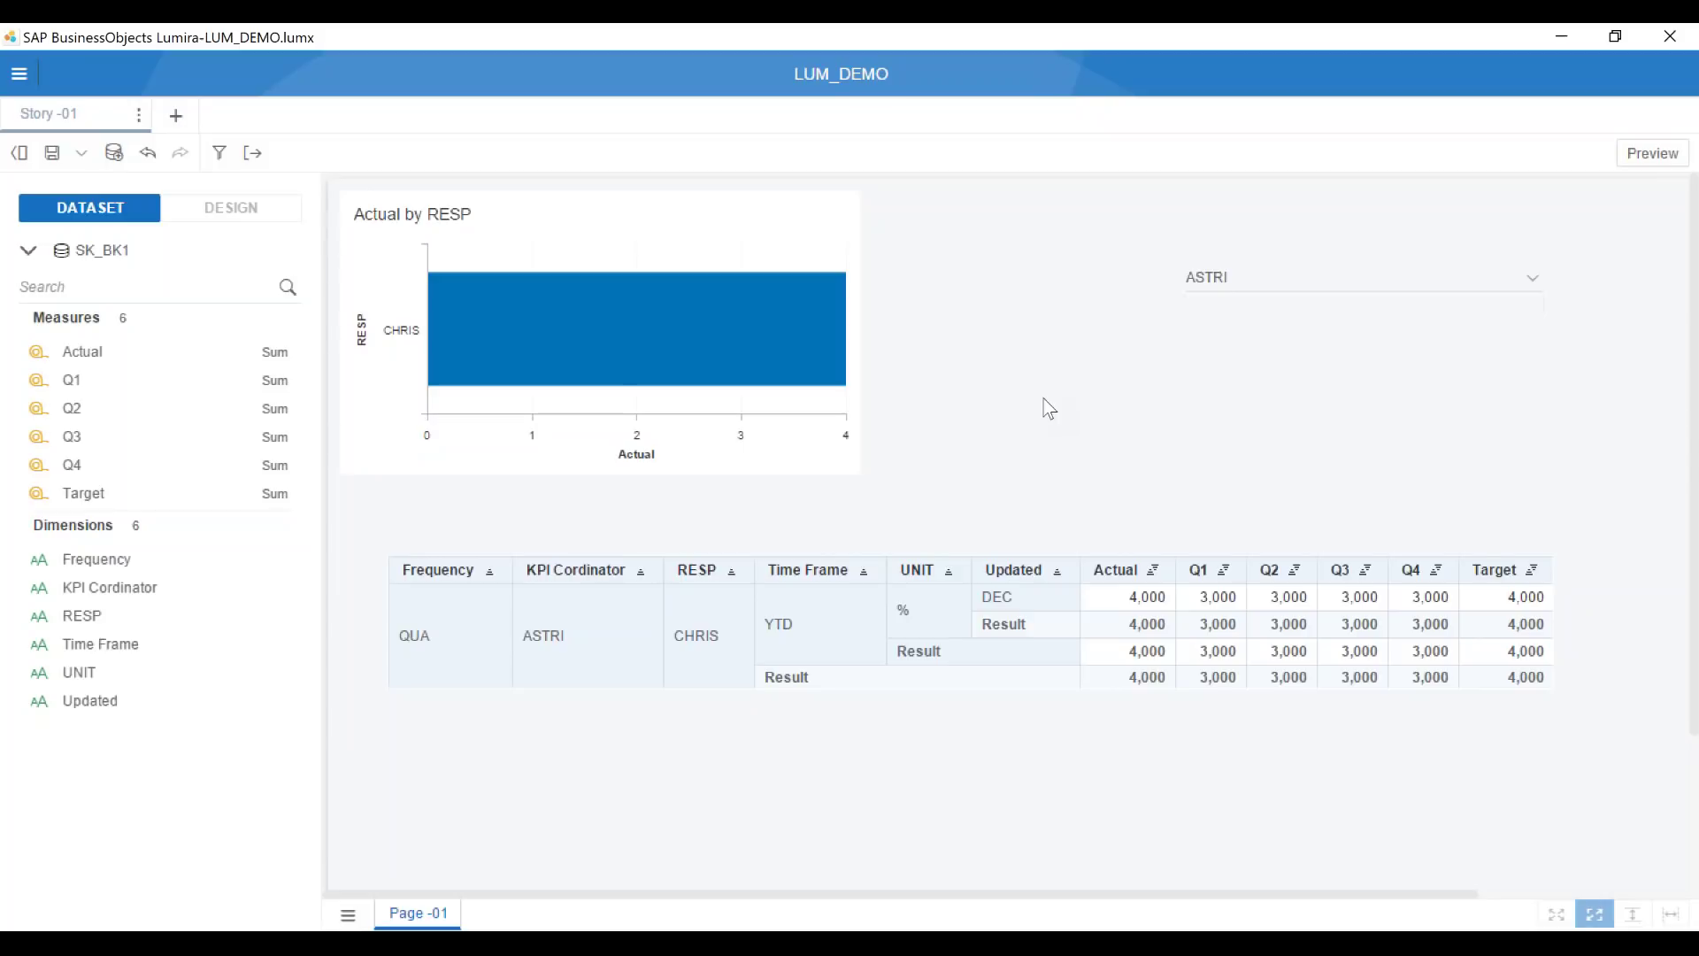
Switch to Paint by searching for "mspaint", activate the Text tool and maximize the window
{"action": "key", "text": "super+s"}
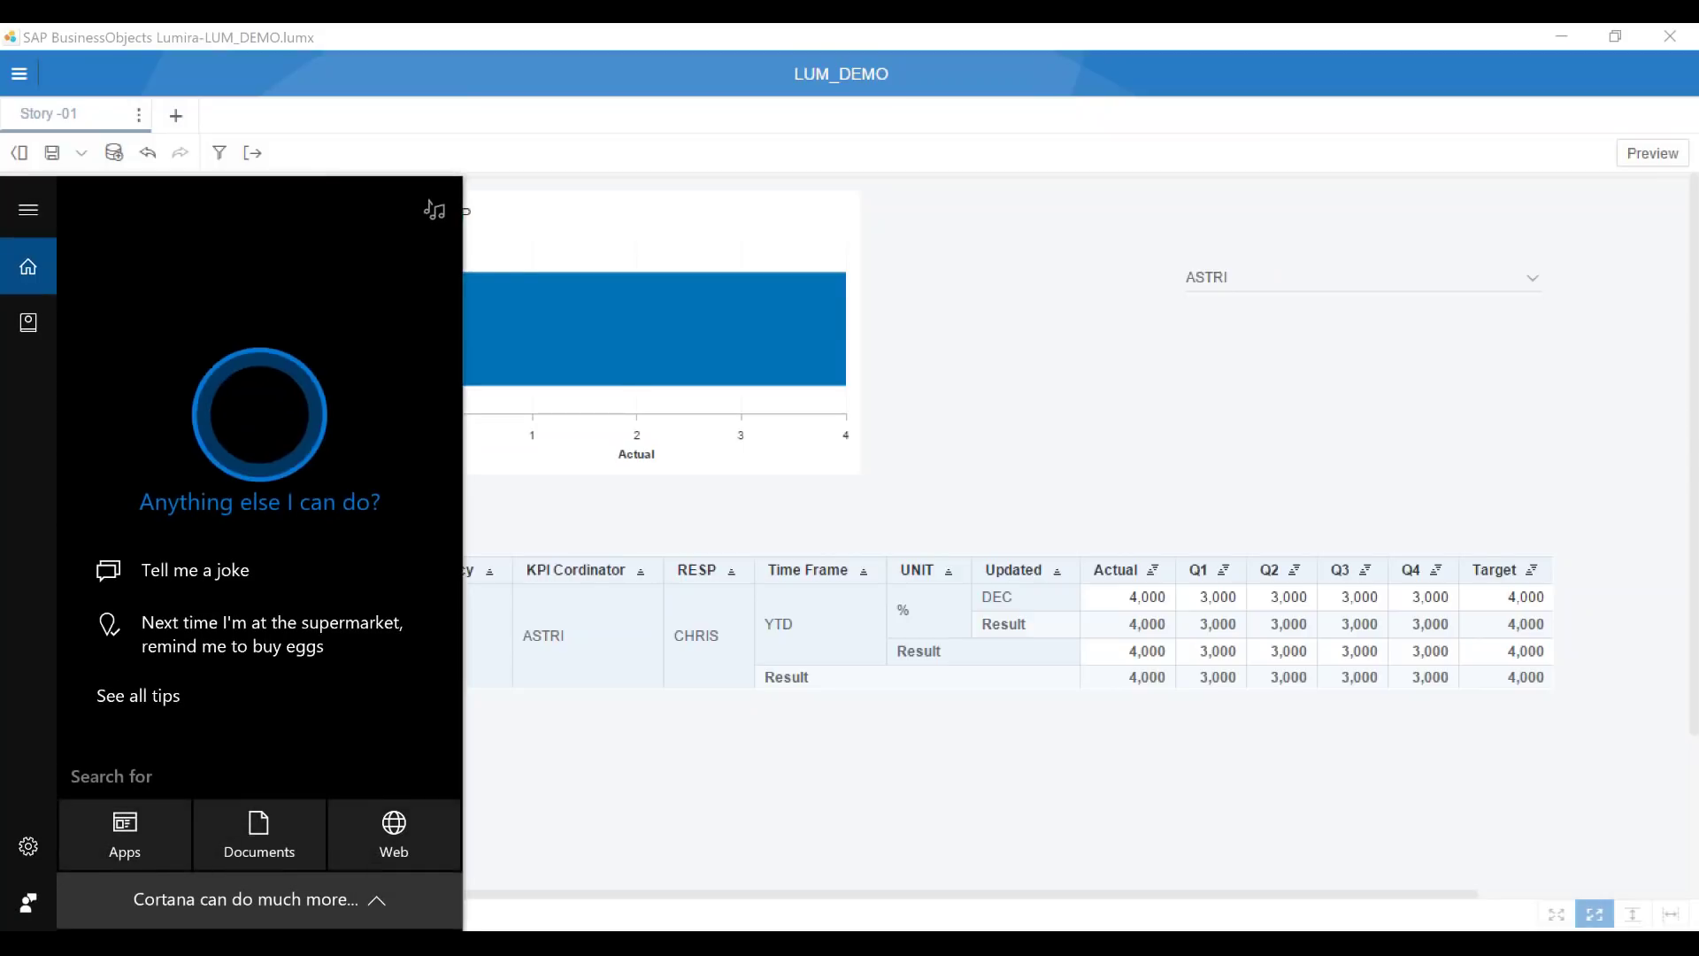
{"action": "type", "text": "mspaint"}
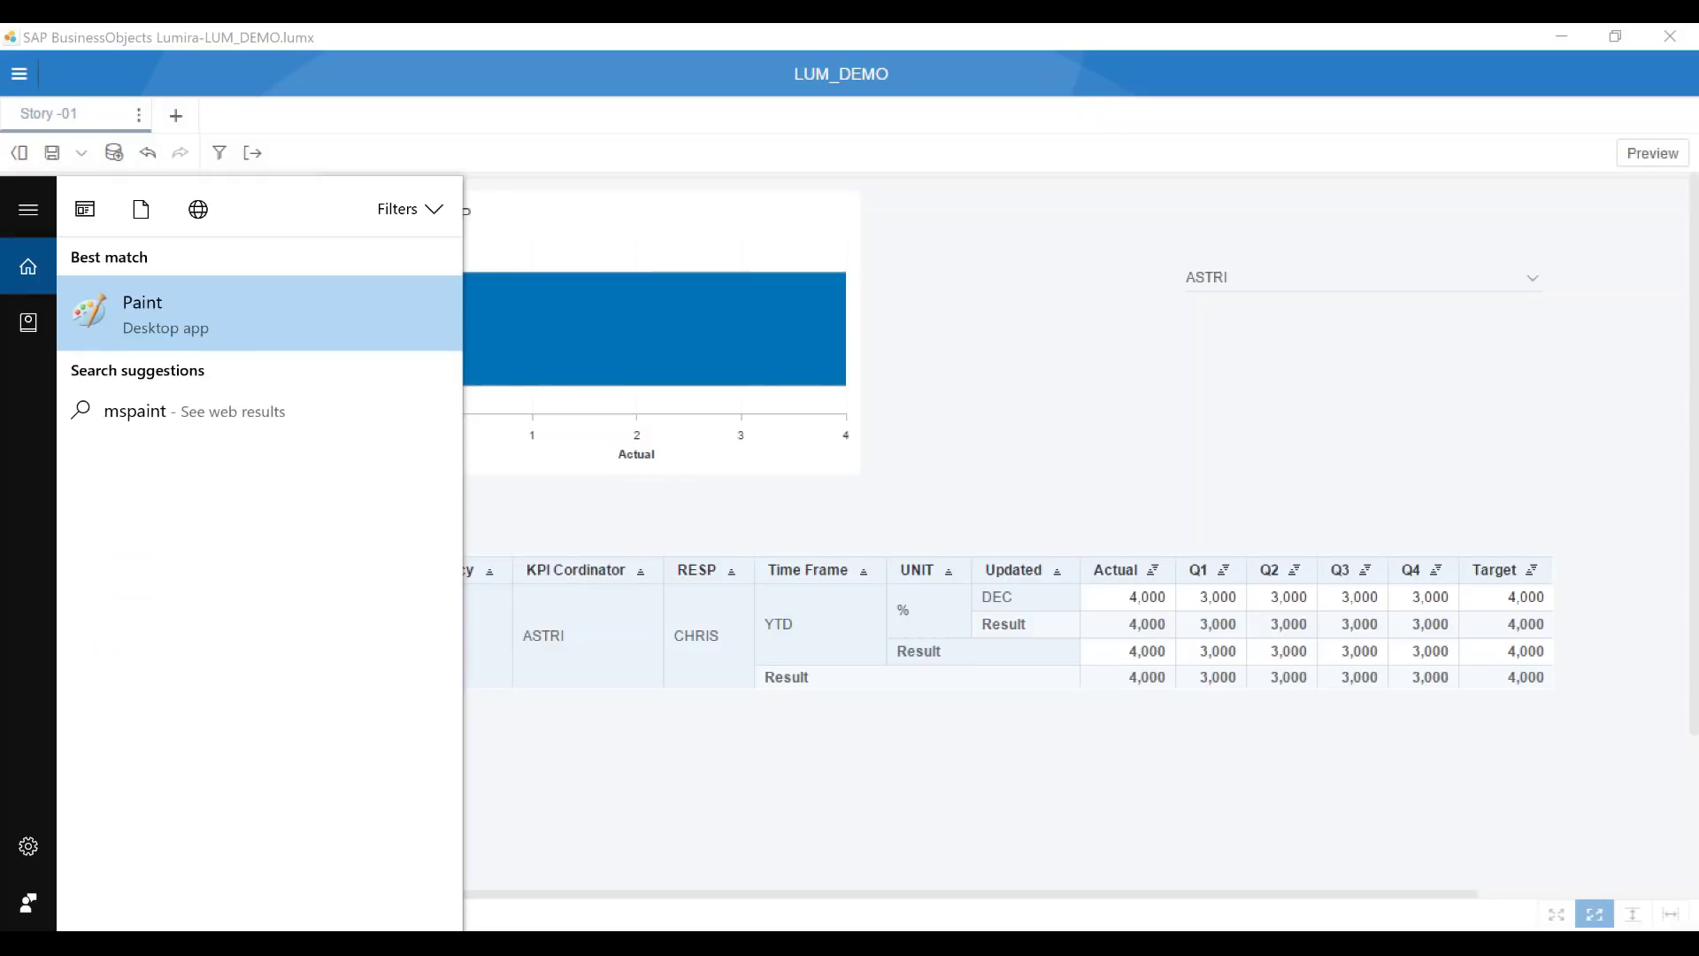
{"action": "left_click", "coordinate": [240, 304]}
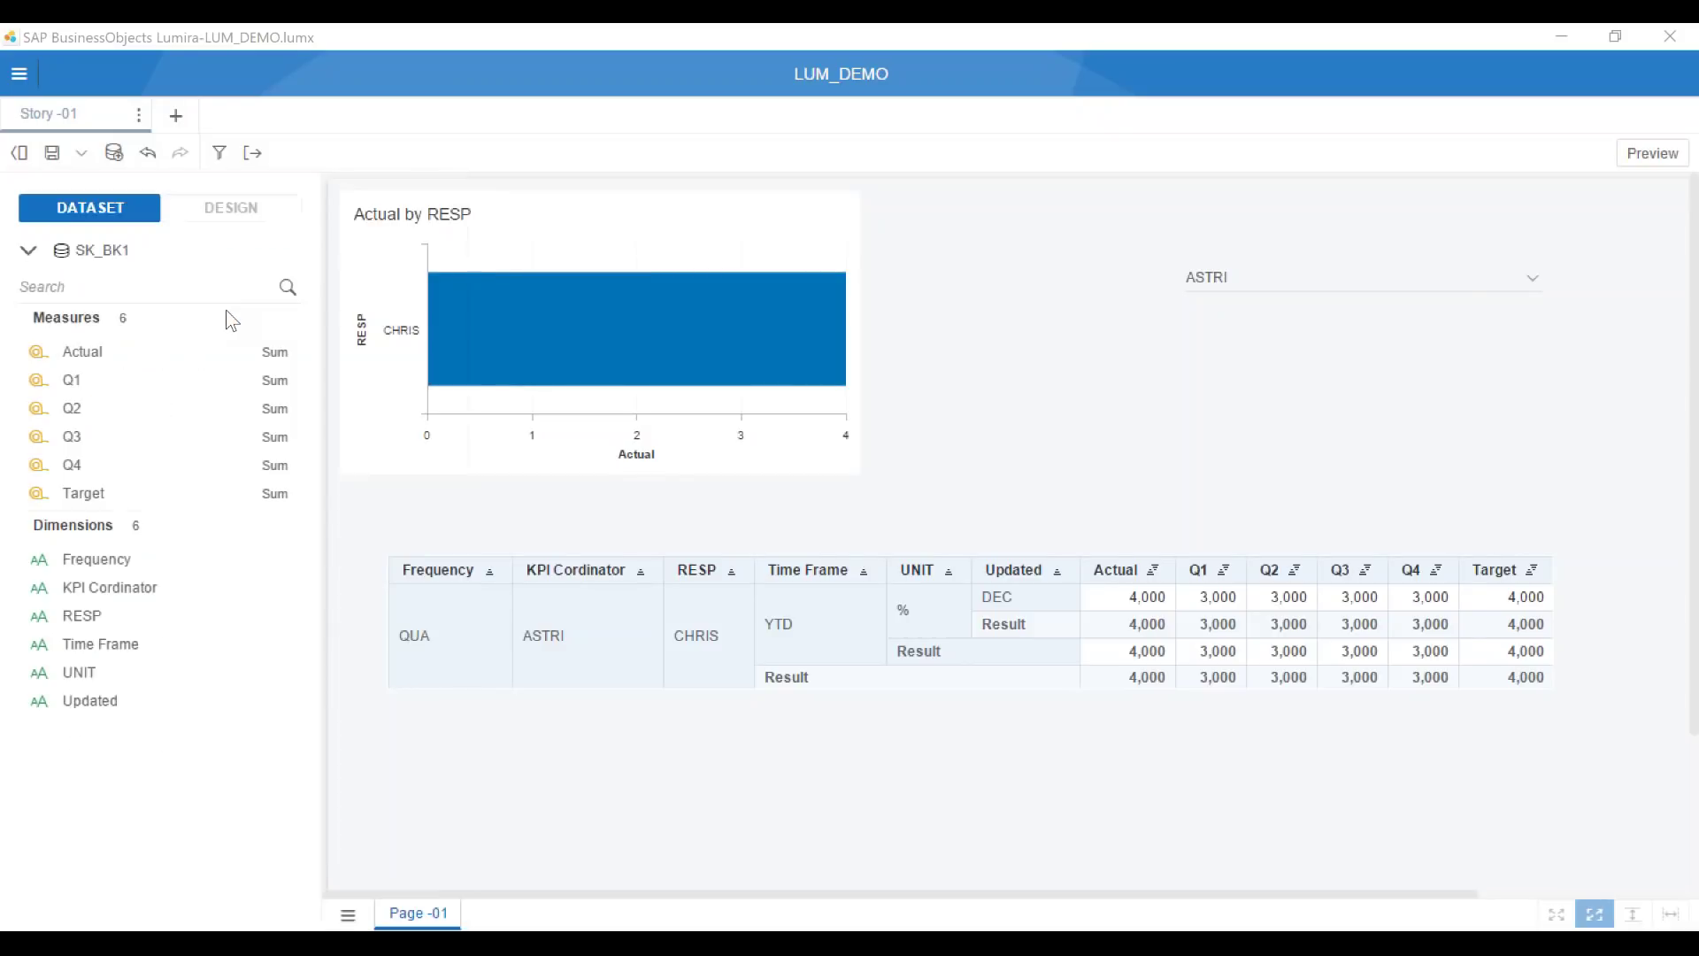
{"action": "mouse_move", "coordinate": [931, 270]}
{"action": "left_mouse_down"}
{"action": "mouse_move", "coordinate": [1319, 292]}
{"action": "mouse_move", "coordinate": [1087, 487]}
{"action": "mouse_move", "coordinate": [1176, 250]}
{"action": "mouse_move", "coordinate": [1046, 239]}
{"action": "left_mouse_up"}
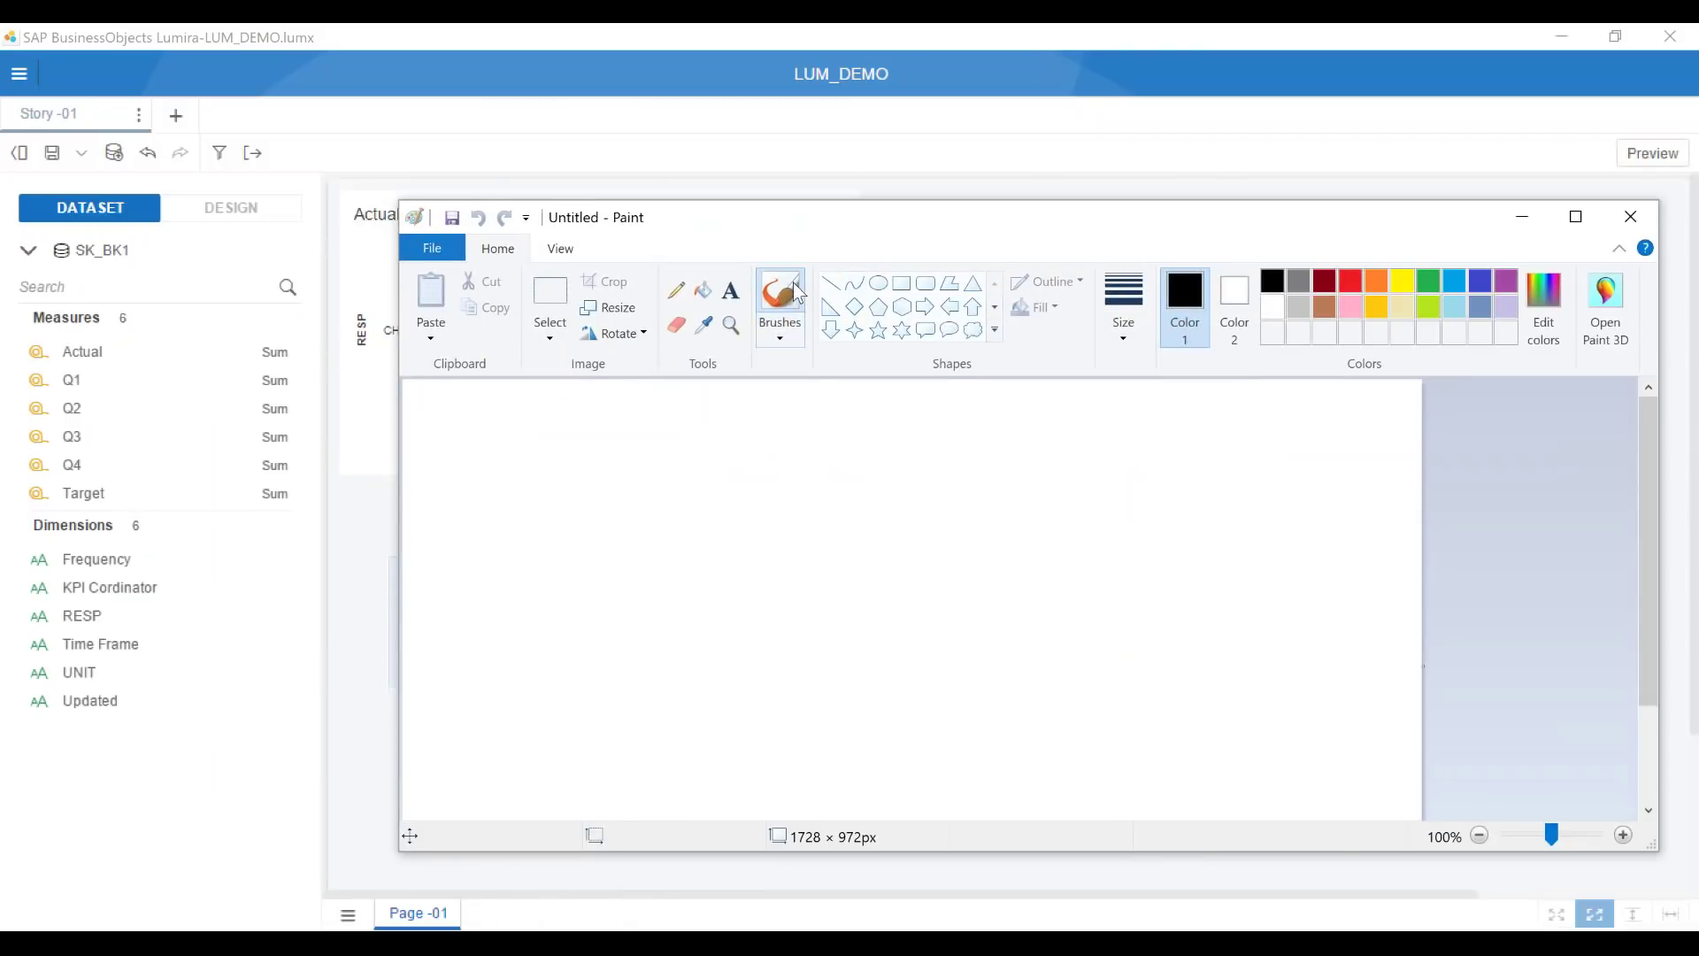
{"action": "left_click", "coordinate": [731, 290]}
{"action": "left_click", "coordinate": [1576, 217]}
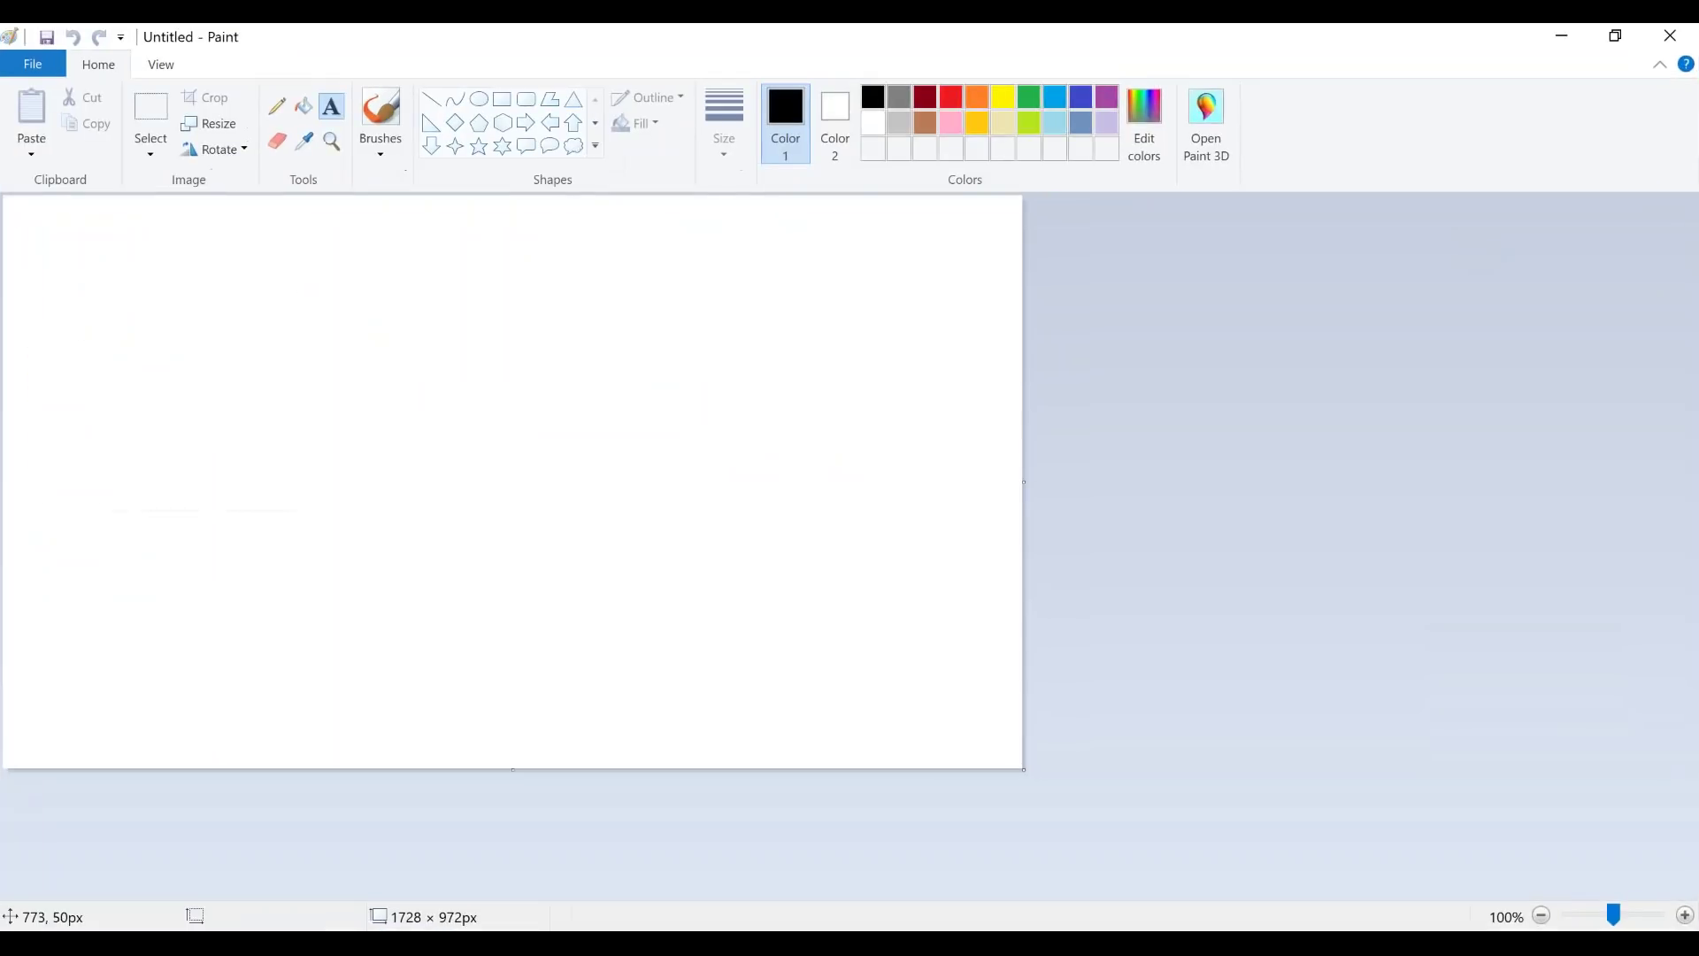
Write "1.one basic story" near the canvas's upper-left corner and widen its text box
{"action": "left_click", "coordinate": [81, 277]}
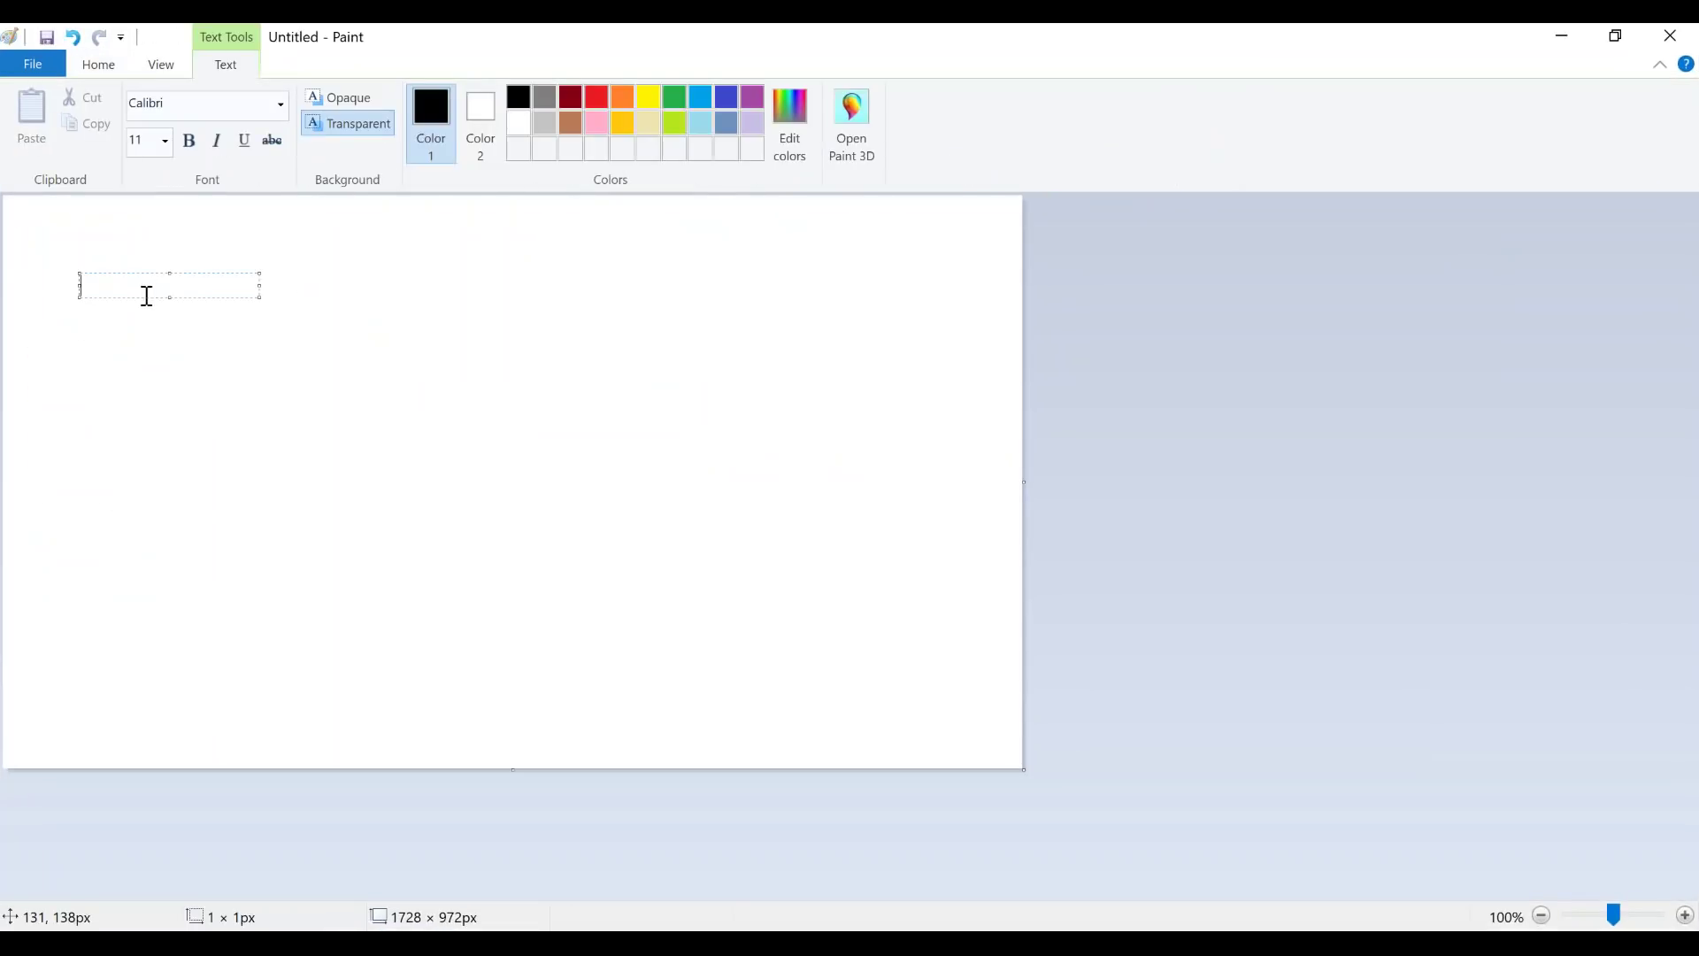
{"action": "type", "text": "1.one basic story"}
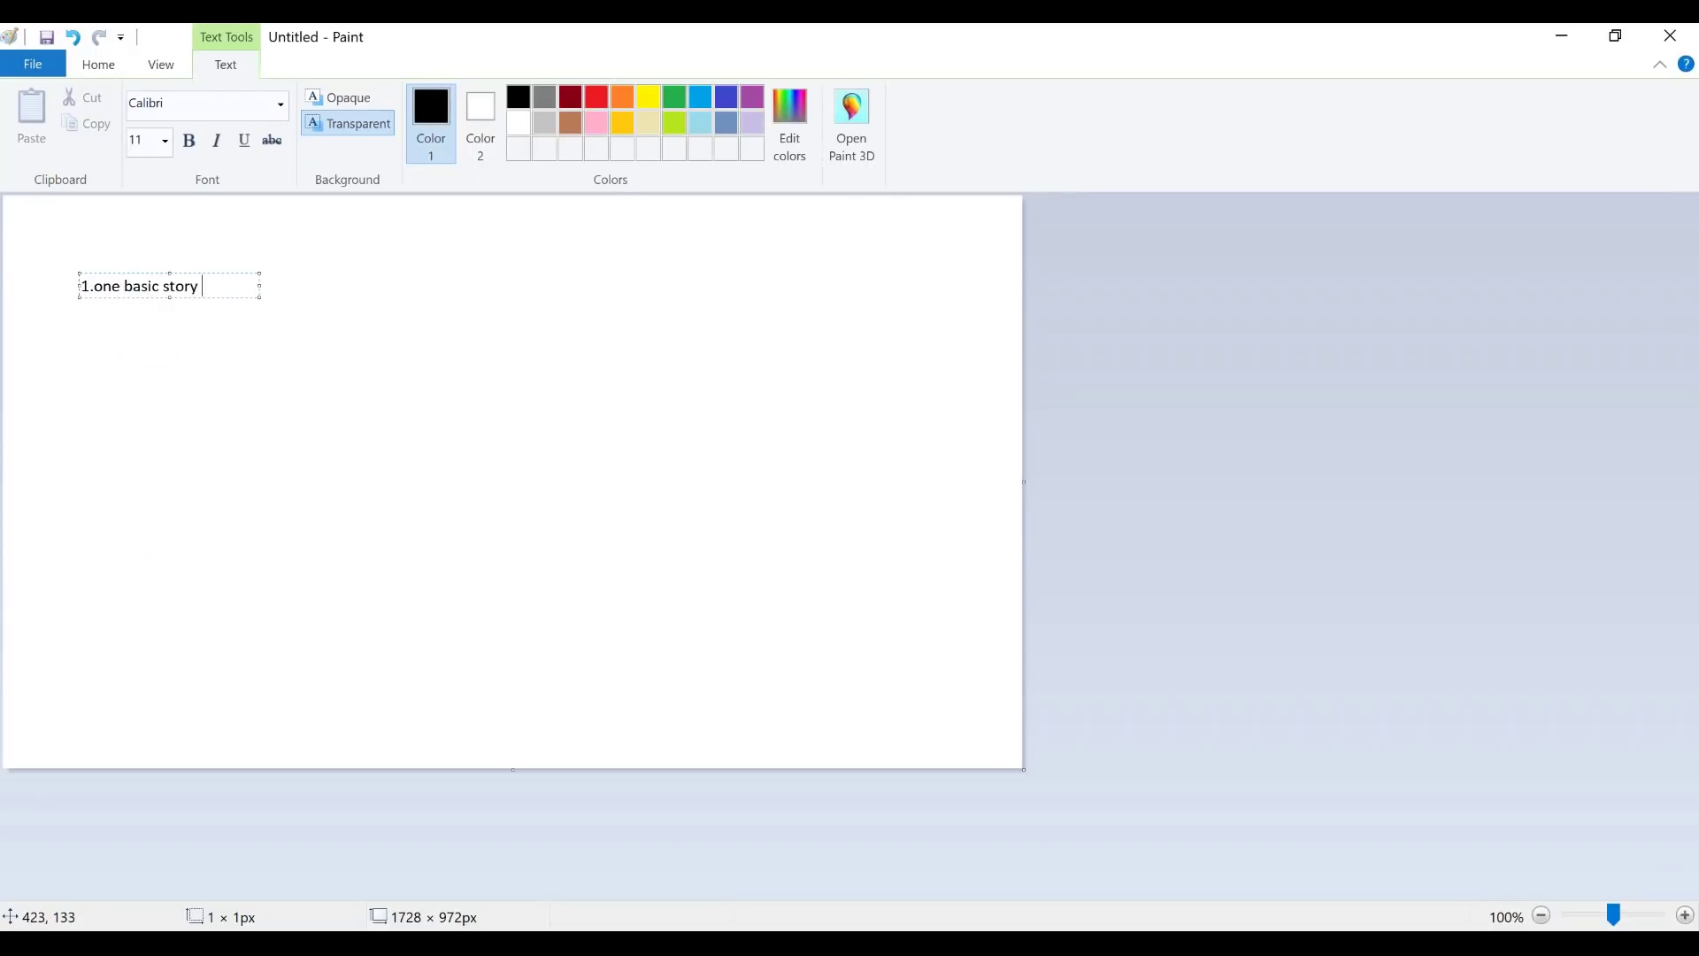
{"action": "left_click_drag", "start_coordinate": [259, 285], "coordinate": [845, 301]}
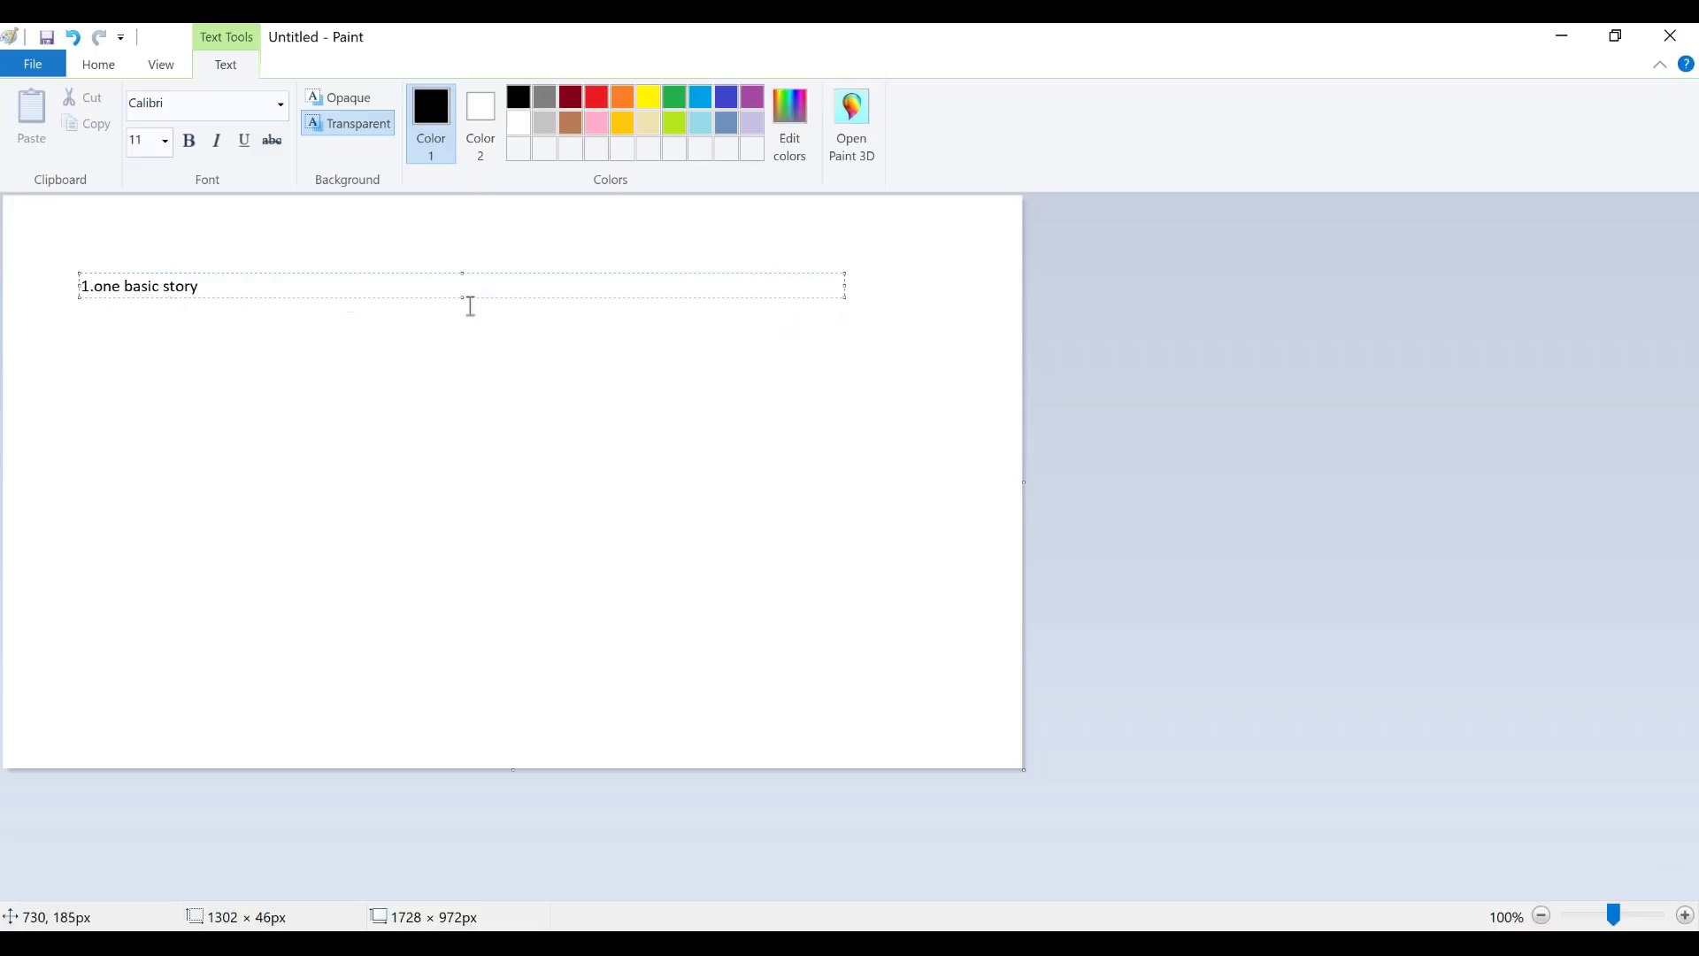
{"action": "left_click_drag", "start_coordinate": [463, 298], "coordinate": [645, 549]}
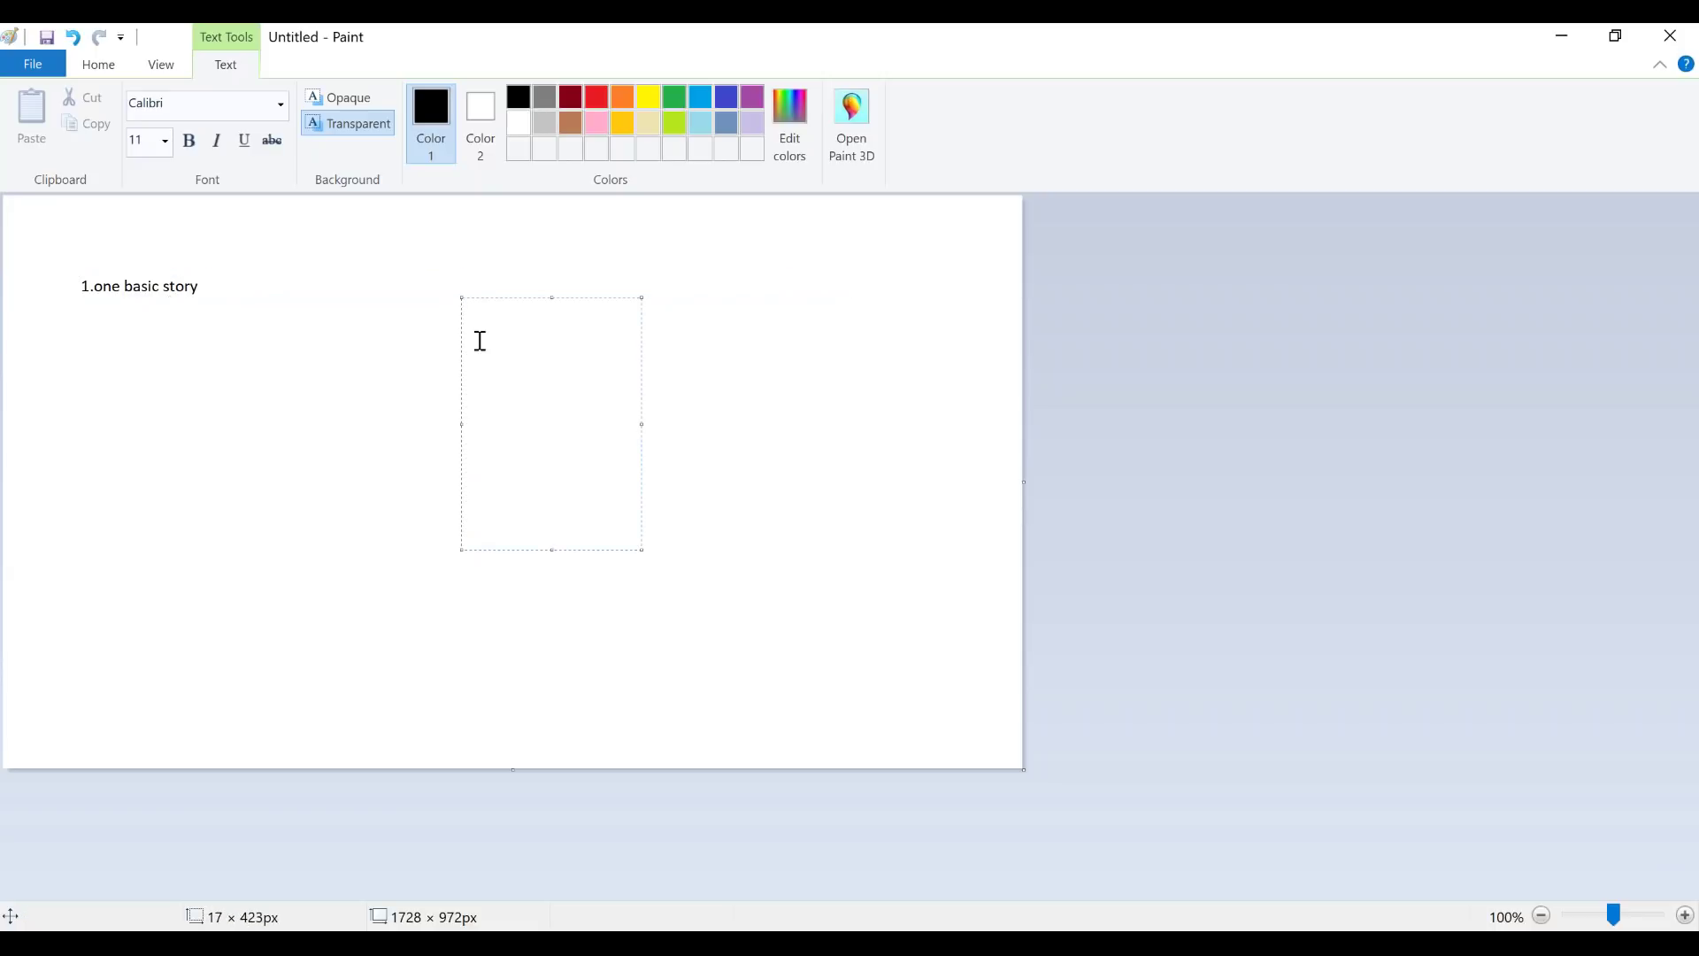
{"action": "left_click", "coordinate": [131, 288]}
{"action": "left_click", "coordinate": [130, 288]}
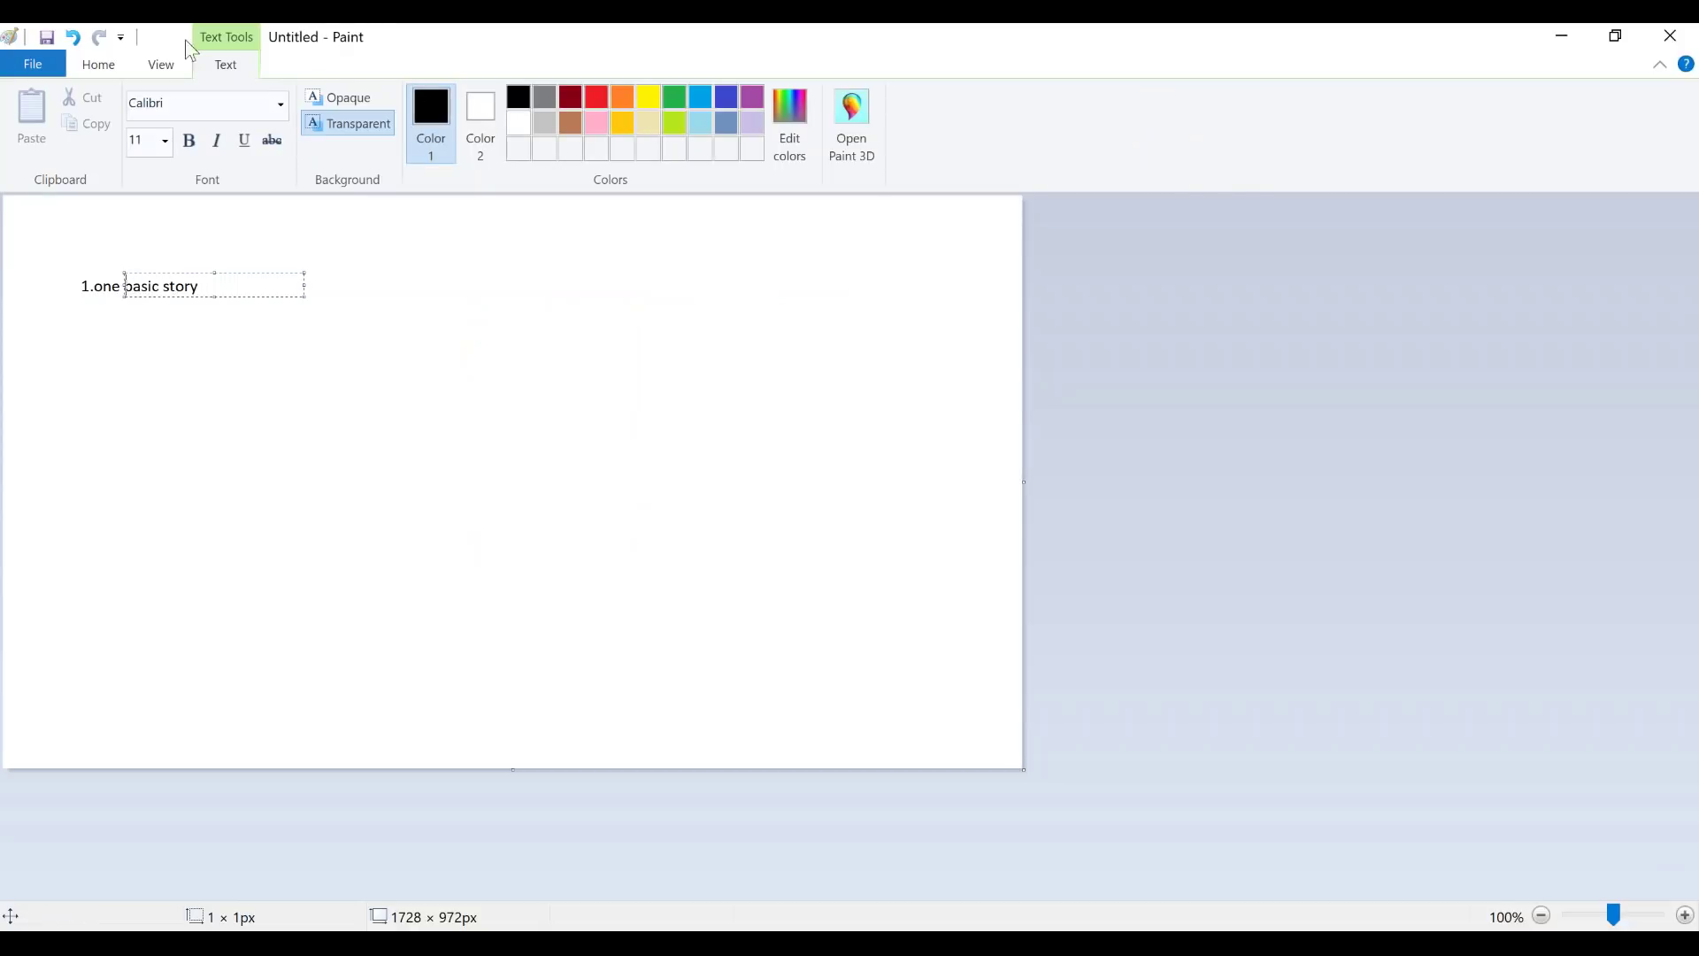
{"action": "left_click", "coordinate": [98, 65]}
{"action": "left_click", "coordinate": [332, 113]}
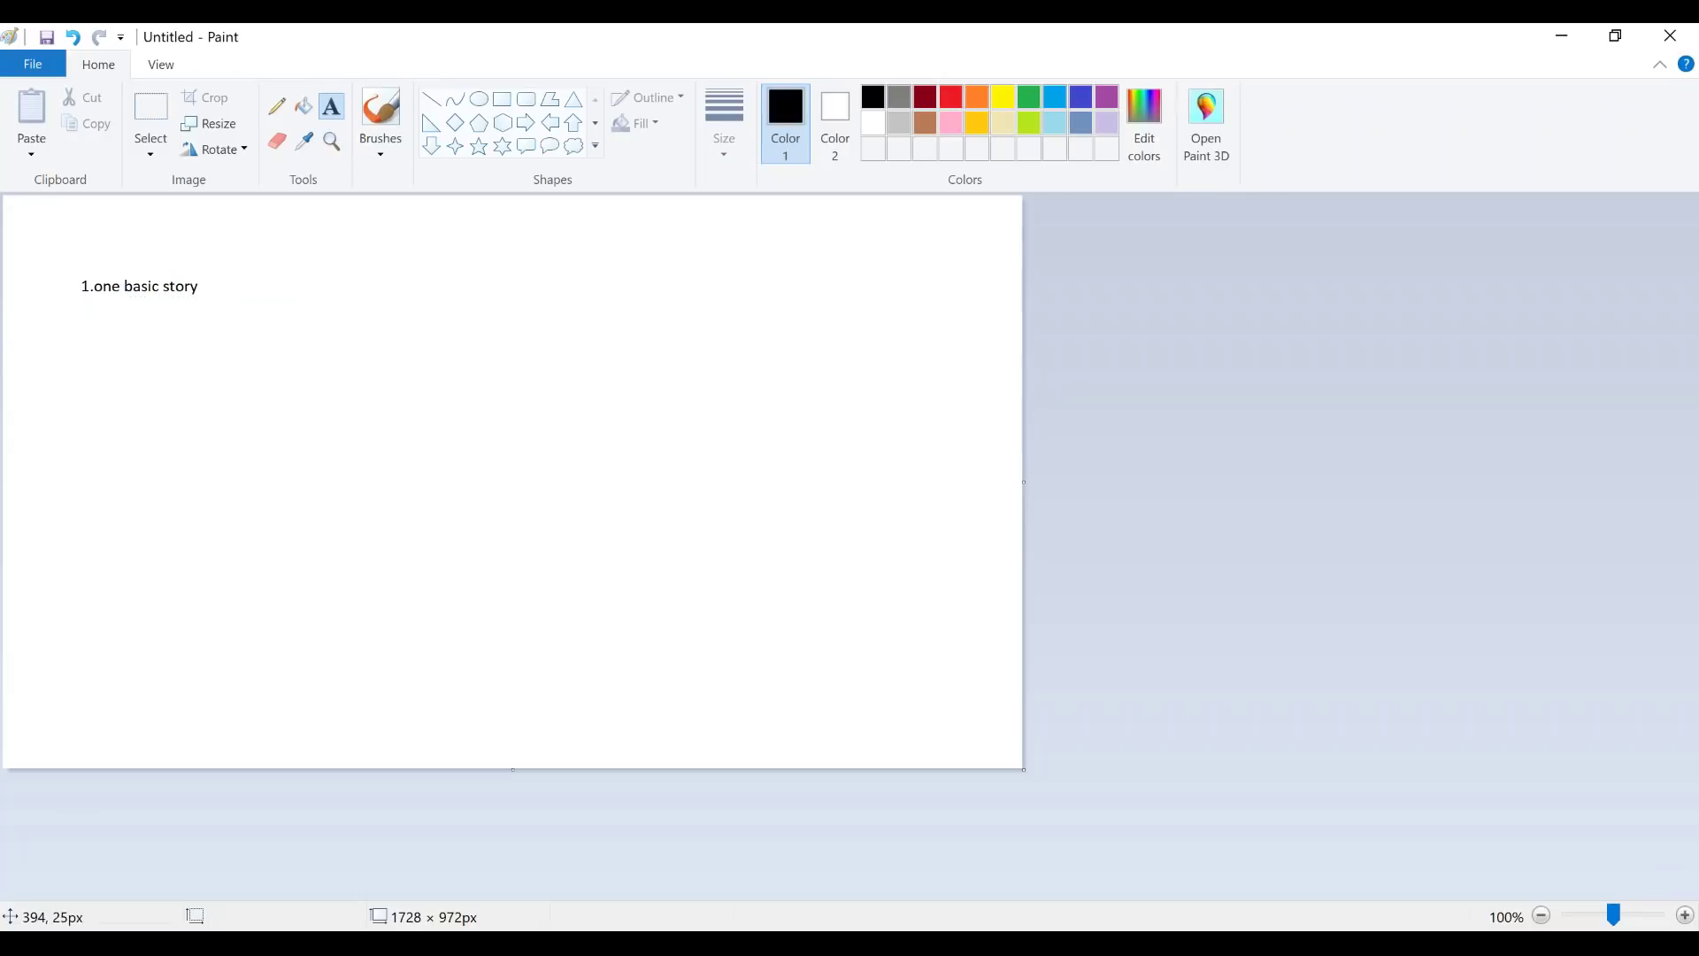
{"action": "left_click", "coordinate": [65, 285]}
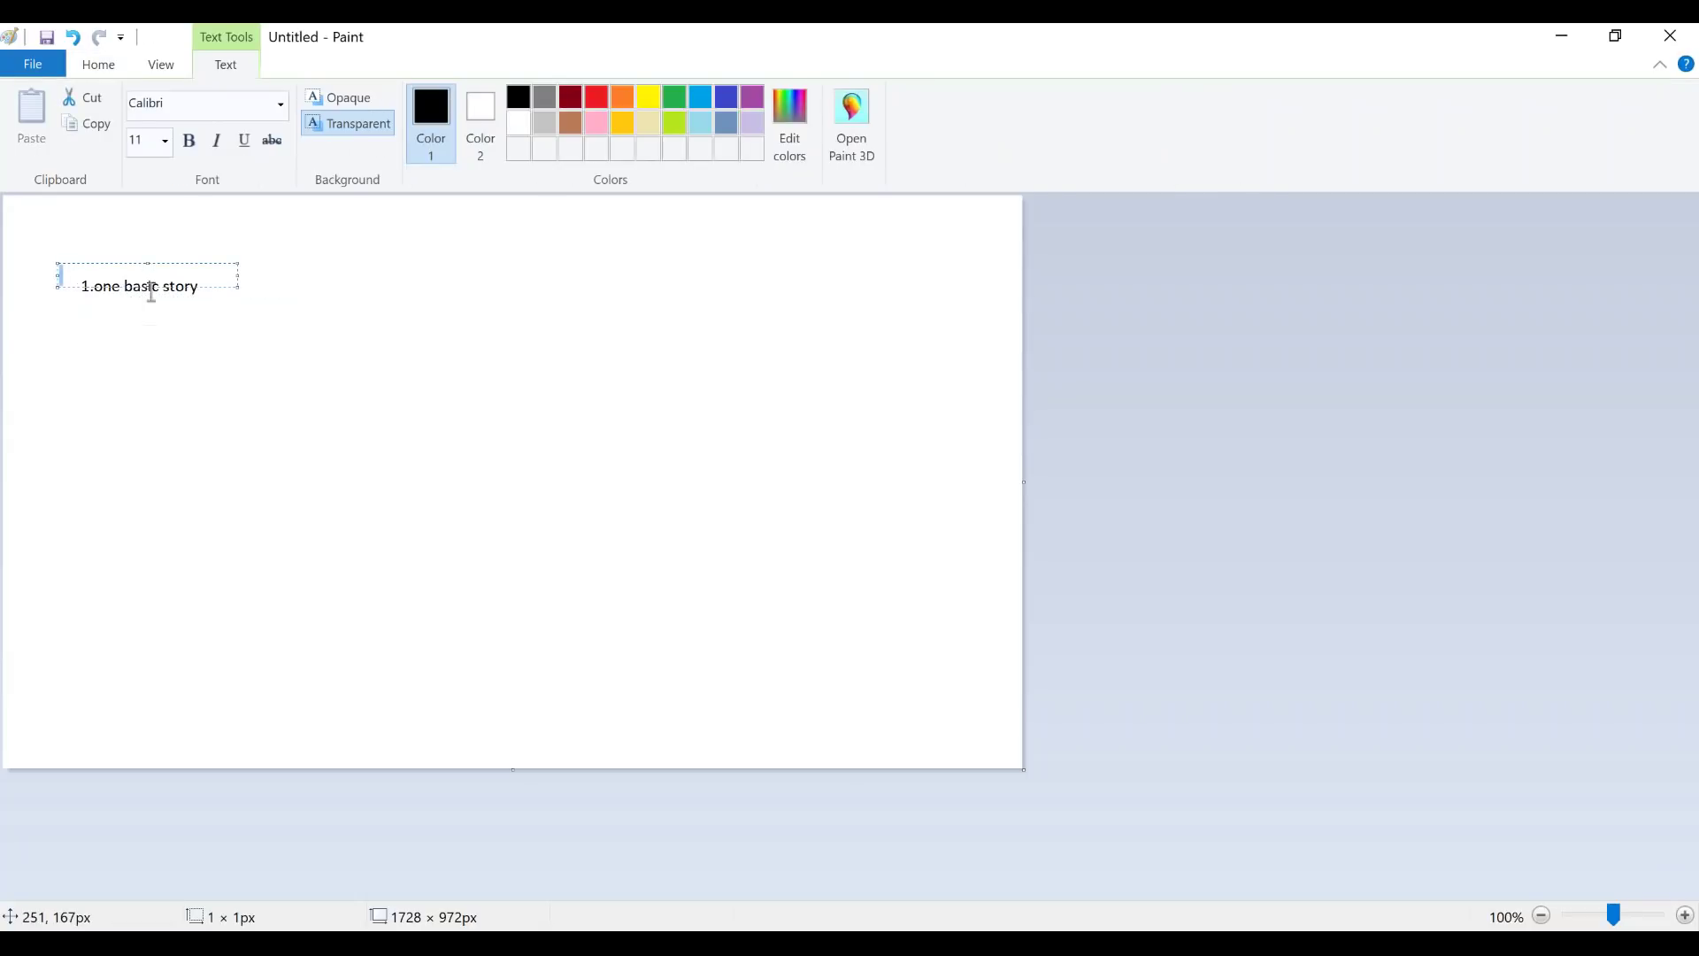
{"action": "left_click_drag", "start_coordinate": [151, 360], "coordinate": [148, 288]}
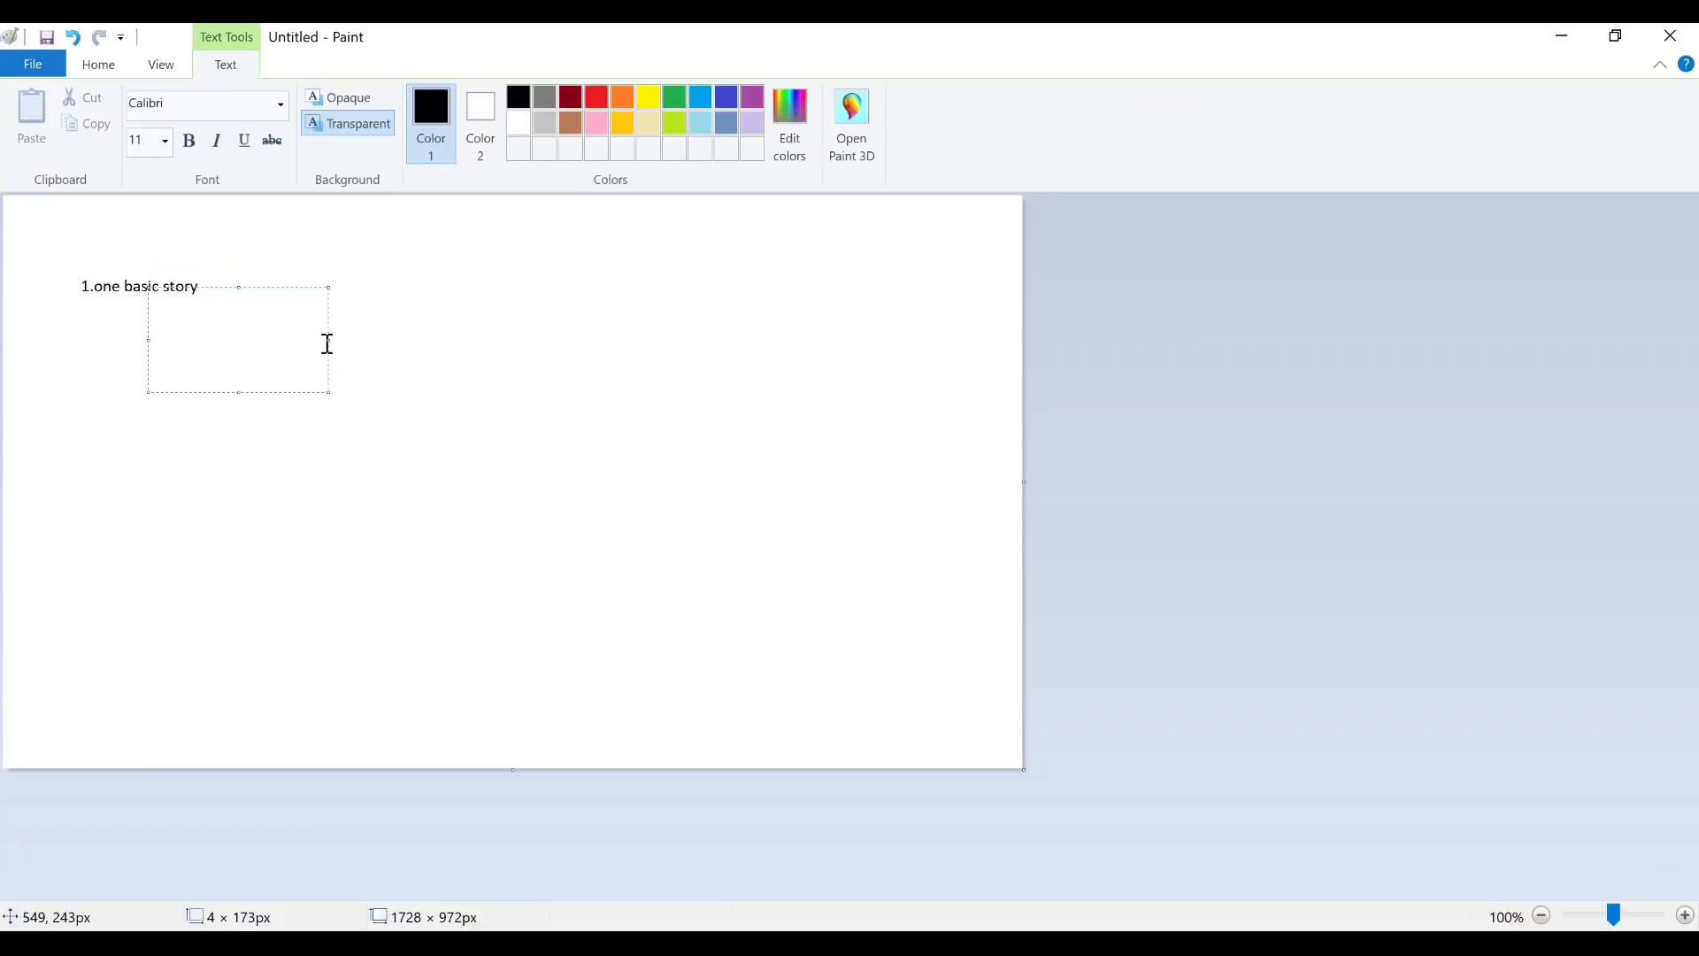
{"action": "left_click_drag", "start_coordinate": [330, 342], "coordinate": [759, 341]}
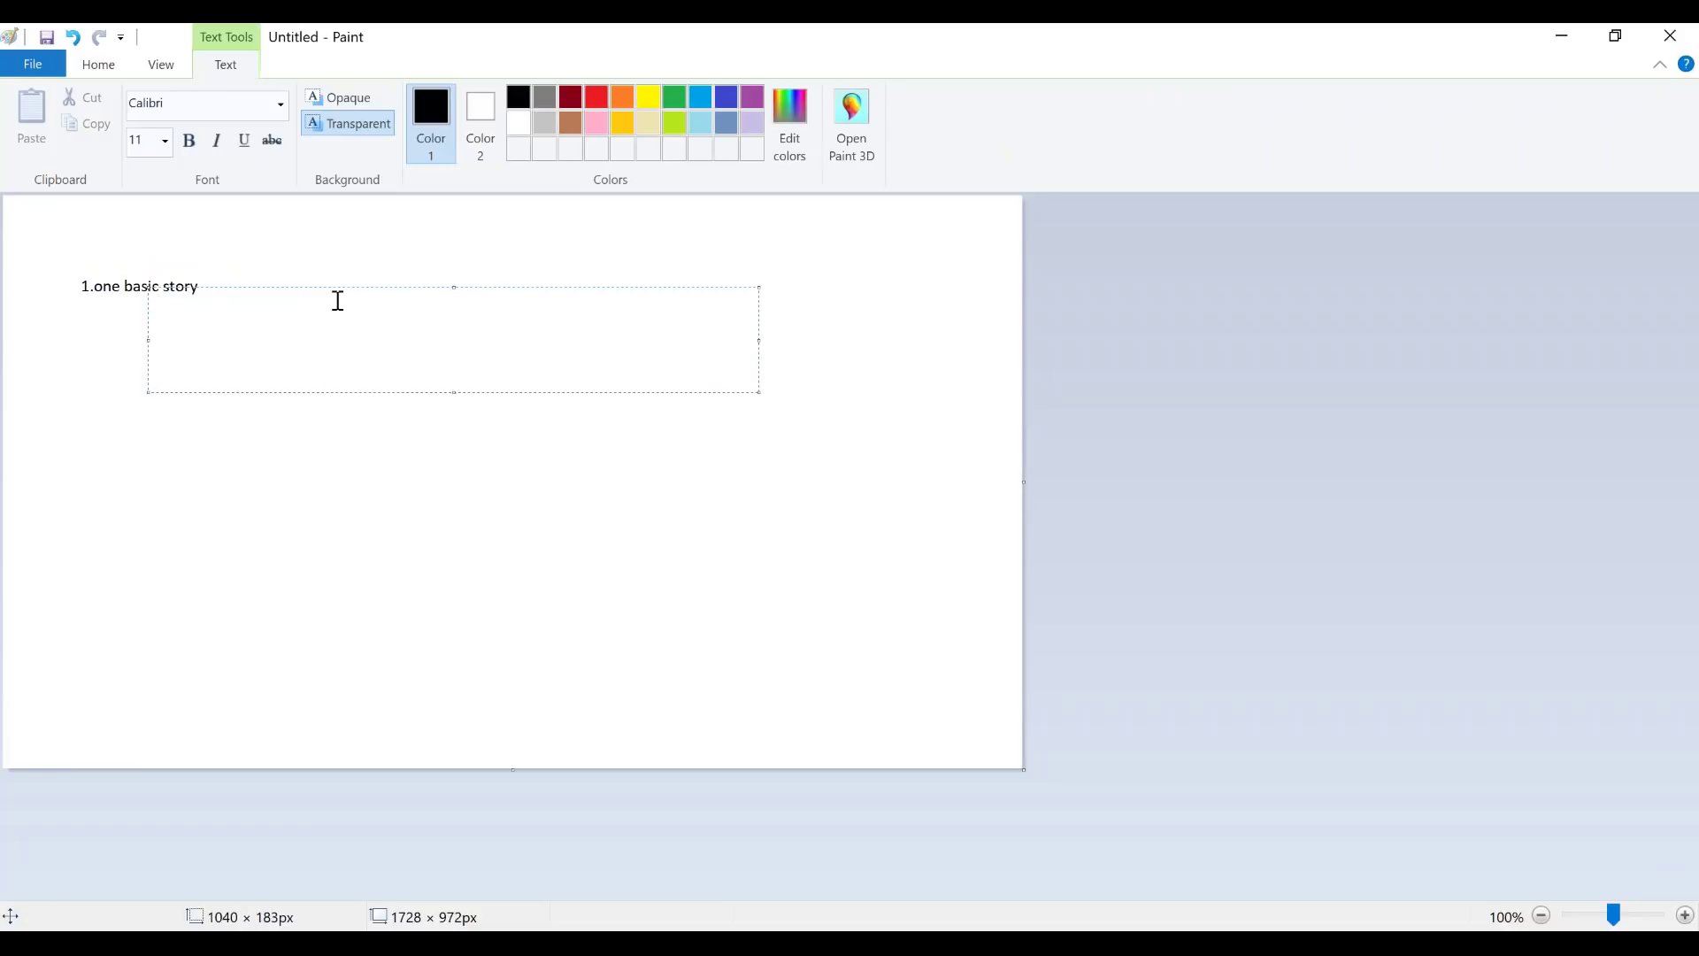
{"action": "left_click_drag", "start_coordinate": [345, 285], "coordinate": [345, 314]}
Draw a new text box and enlarge it to about 943 × 672 px so it surrounds the first line
{"action": "left_click_drag", "start_coordinate": [455, 422], "coordinate": [632, 645]}
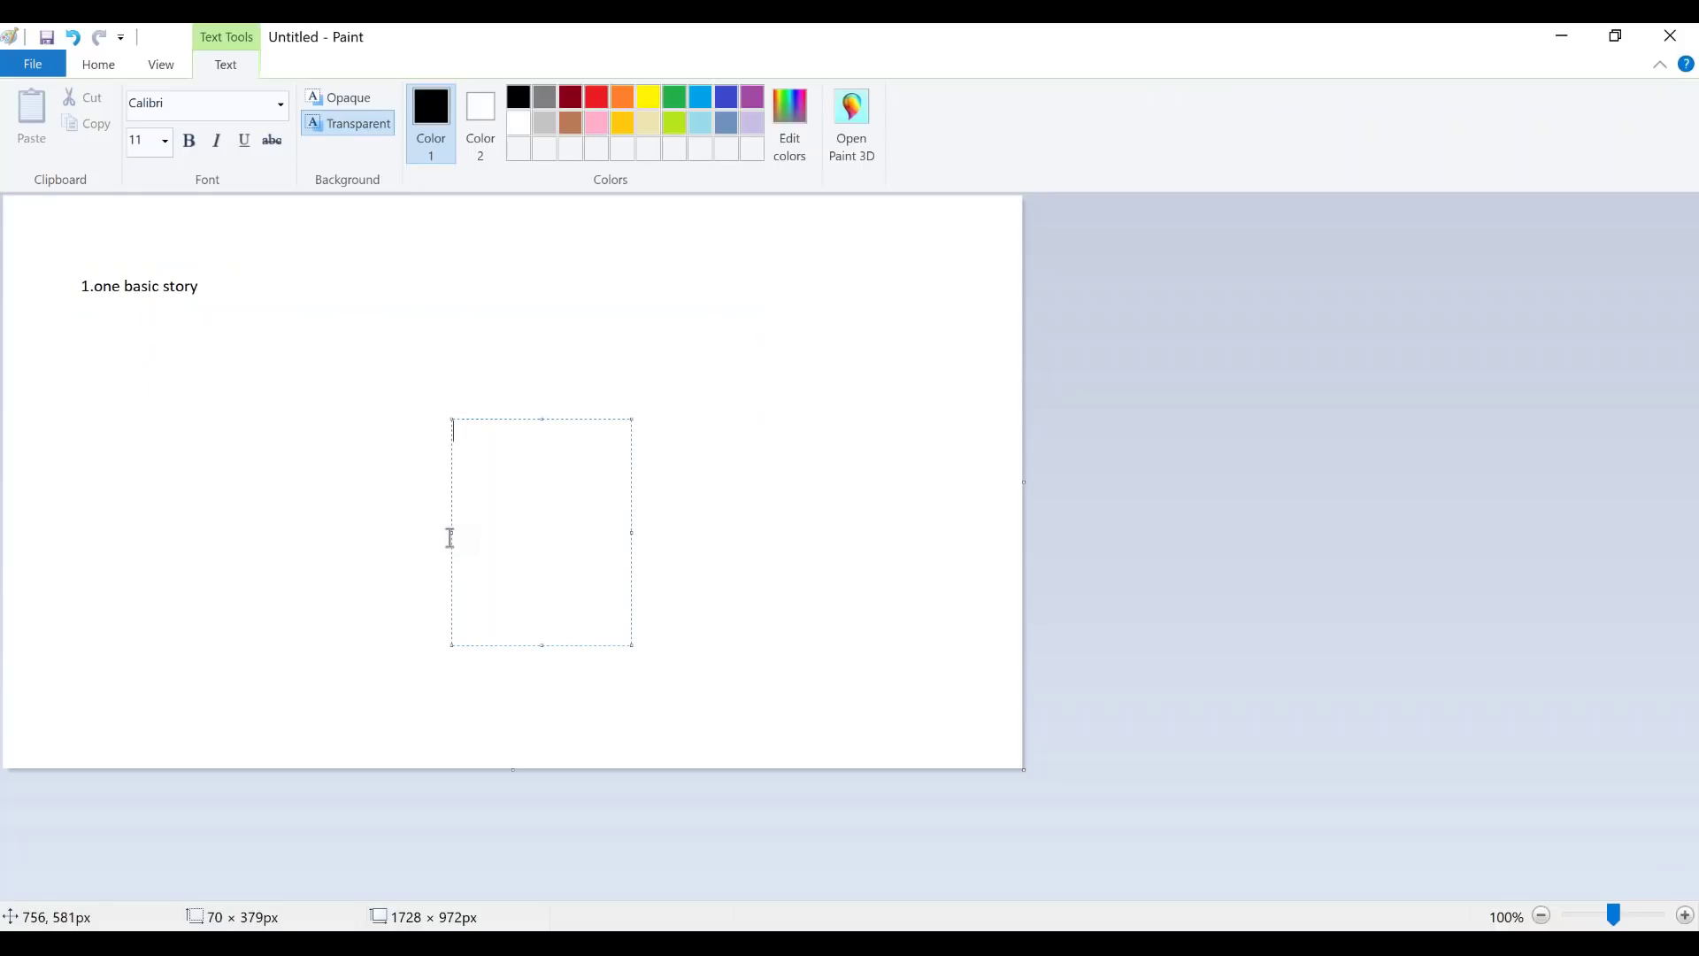
{"action": "left_click_drag", "start_coordinate": [453, 537], "coordinate": [76, 495]}
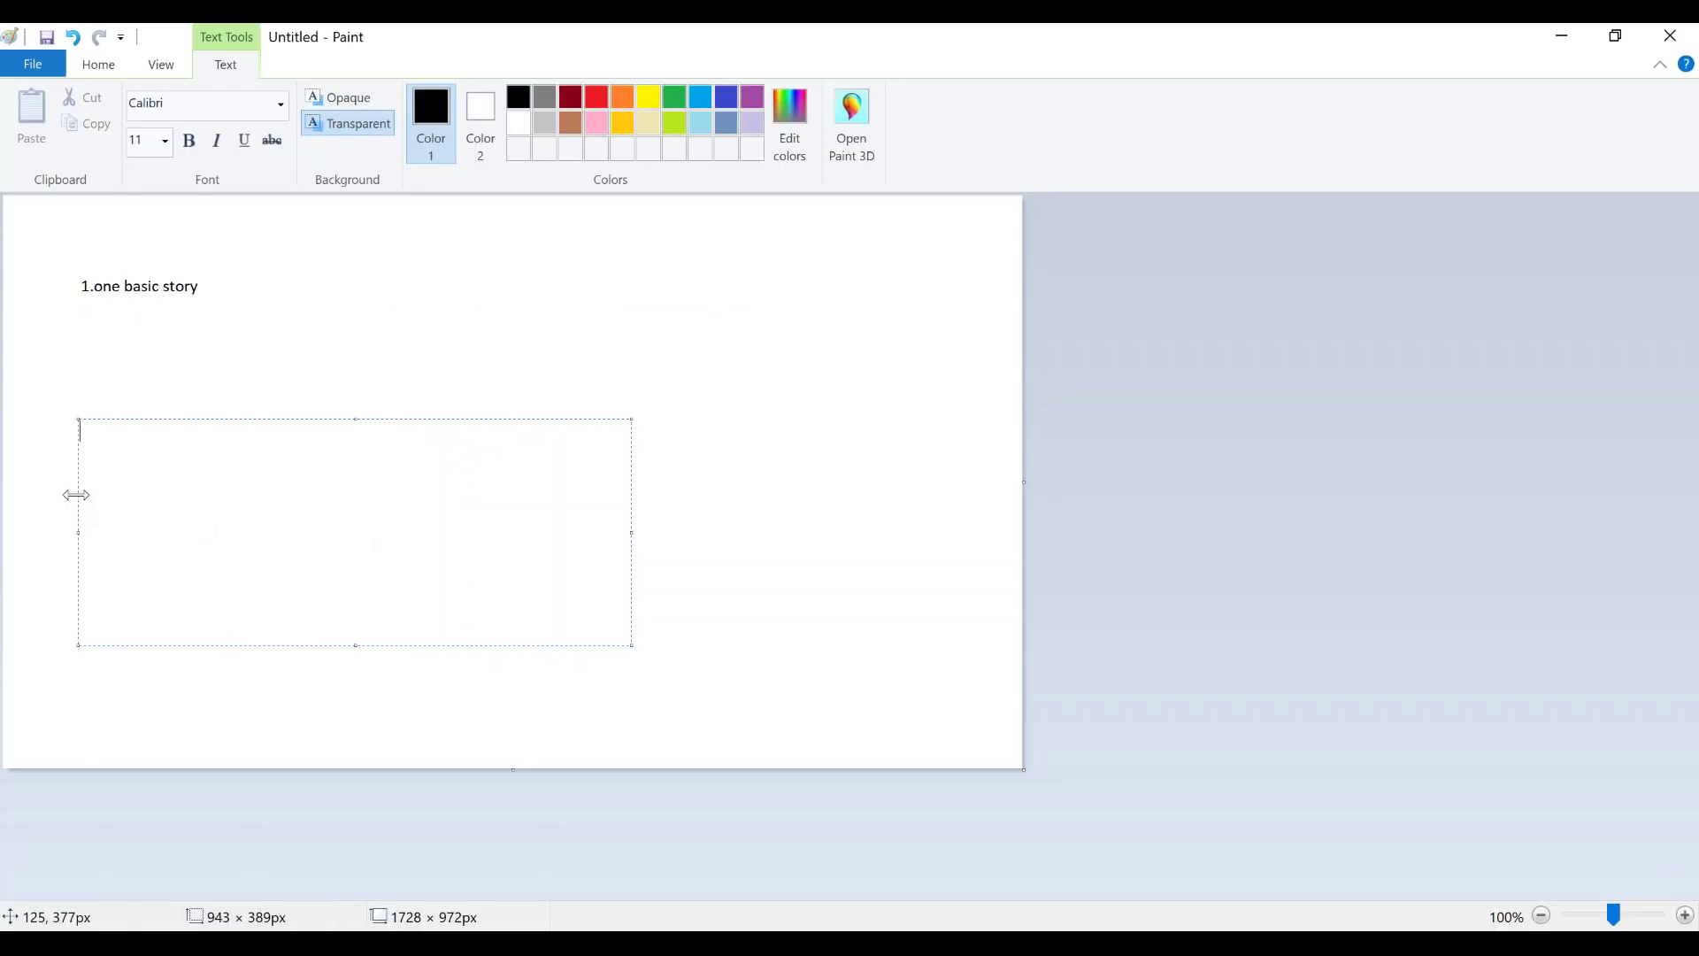
{"action": "left_click_drag", "start_coordinate": [355, 419], "coordinate": [334, 252]}
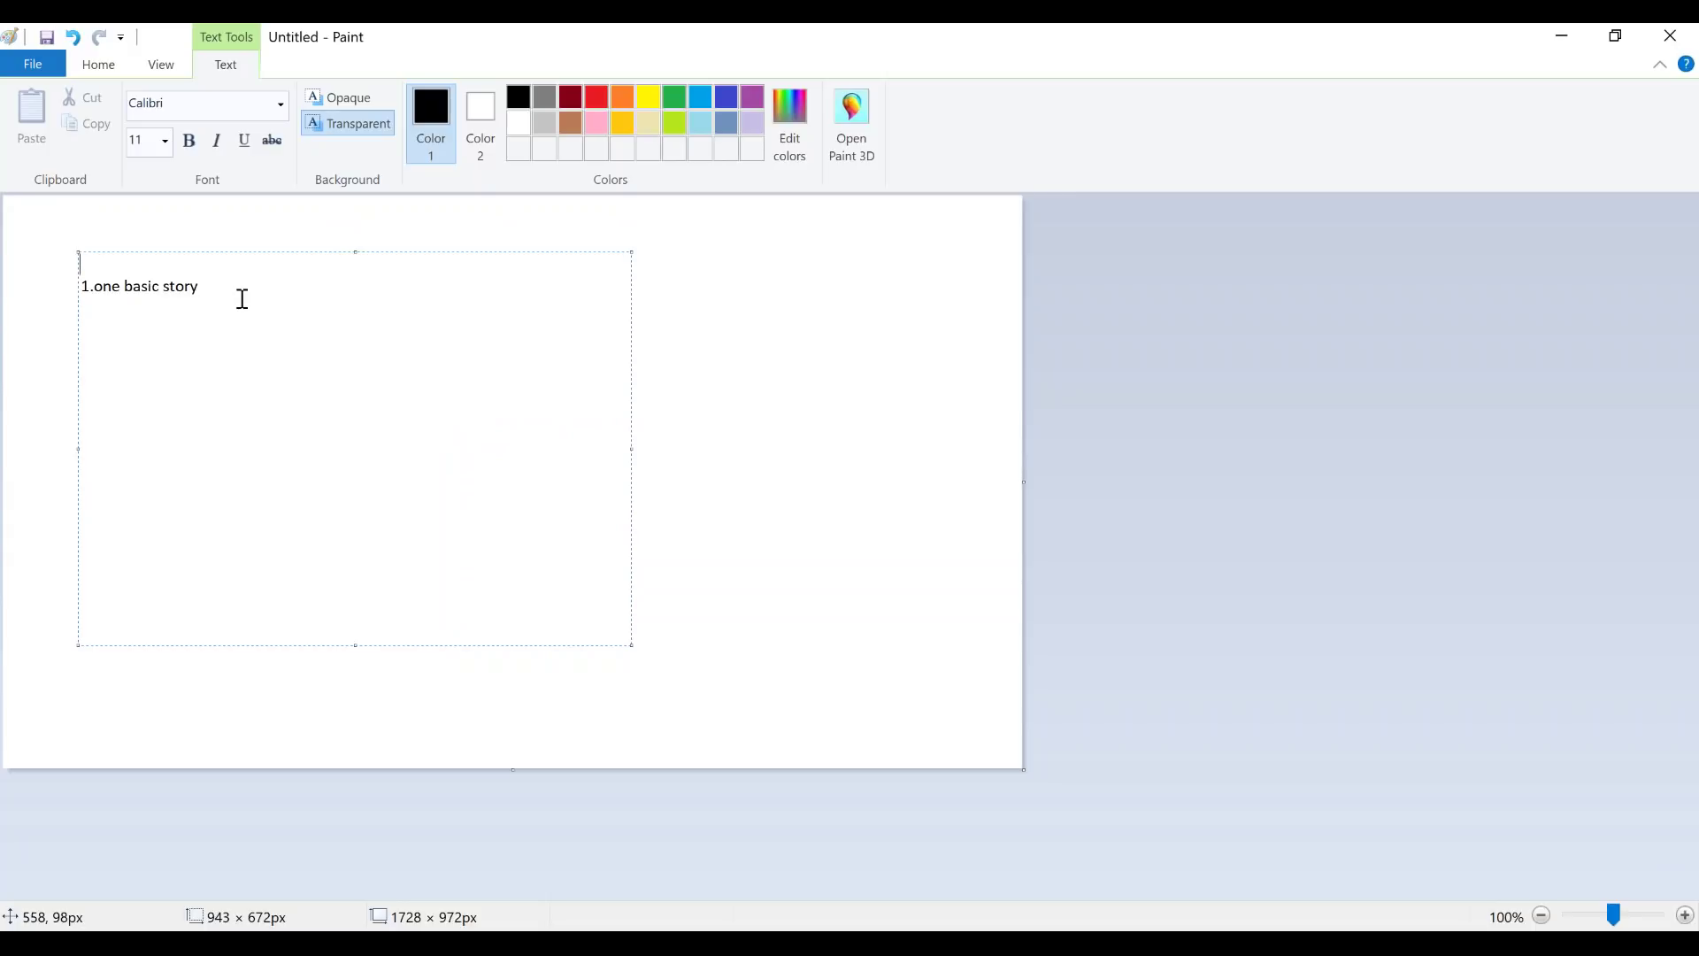
Write "2.basis story in lumira designer" below the first line and begin another line with "3."
{"action": "key", "text": "shift+Home"}
{"action": "type", "text": "2."}
{"action": "type", "text": "basis story in lumir"}
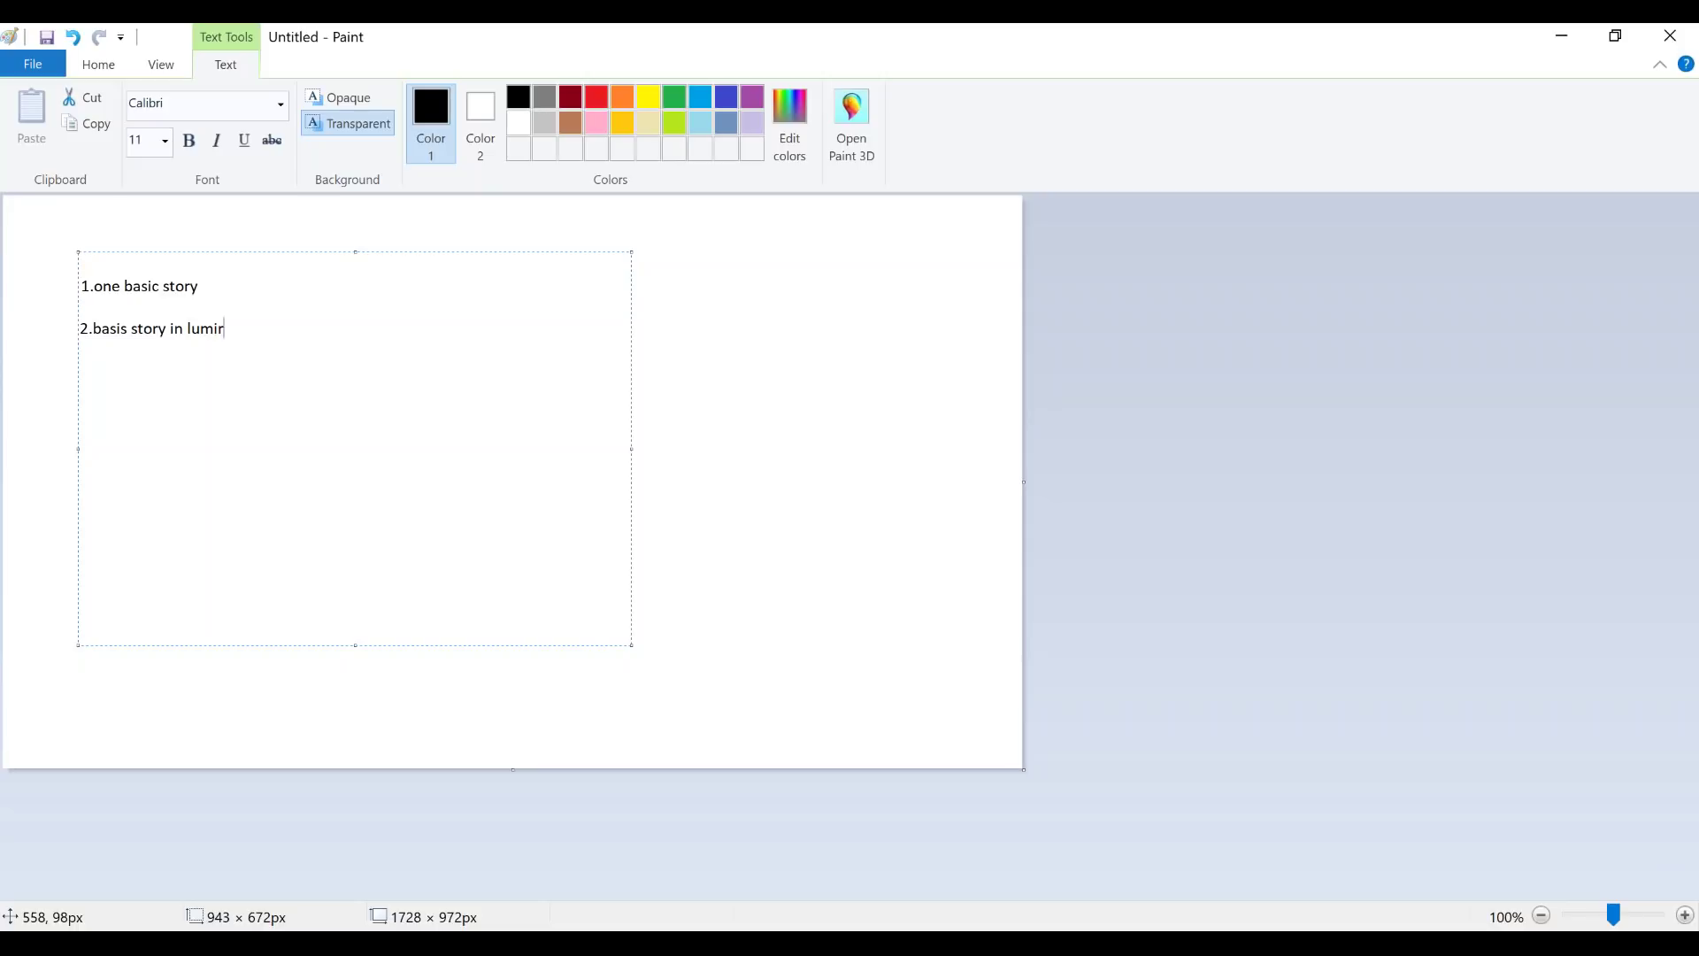
{"action": "type", "text": "a designer "}
{"action": "type", "text": "3."}
Replace "designer" with "discovery" at the end of line 2
{"action": "left_click", "coordinate": [303, 323]}
{"action": "key", "text": "BackSpace"}
{"action": "key", "text": "BackSpace"}
{"action": "key", "text": "BackSpace"}
{"action": "key", "text": "BackSpace"}
{"action": "key", "text": "BackSpace"}
{"action": "key", "text": "BackSpace"}
{"action": "key", "text": "BackSpace"}
{"action": "type", "text": "iscovery"}
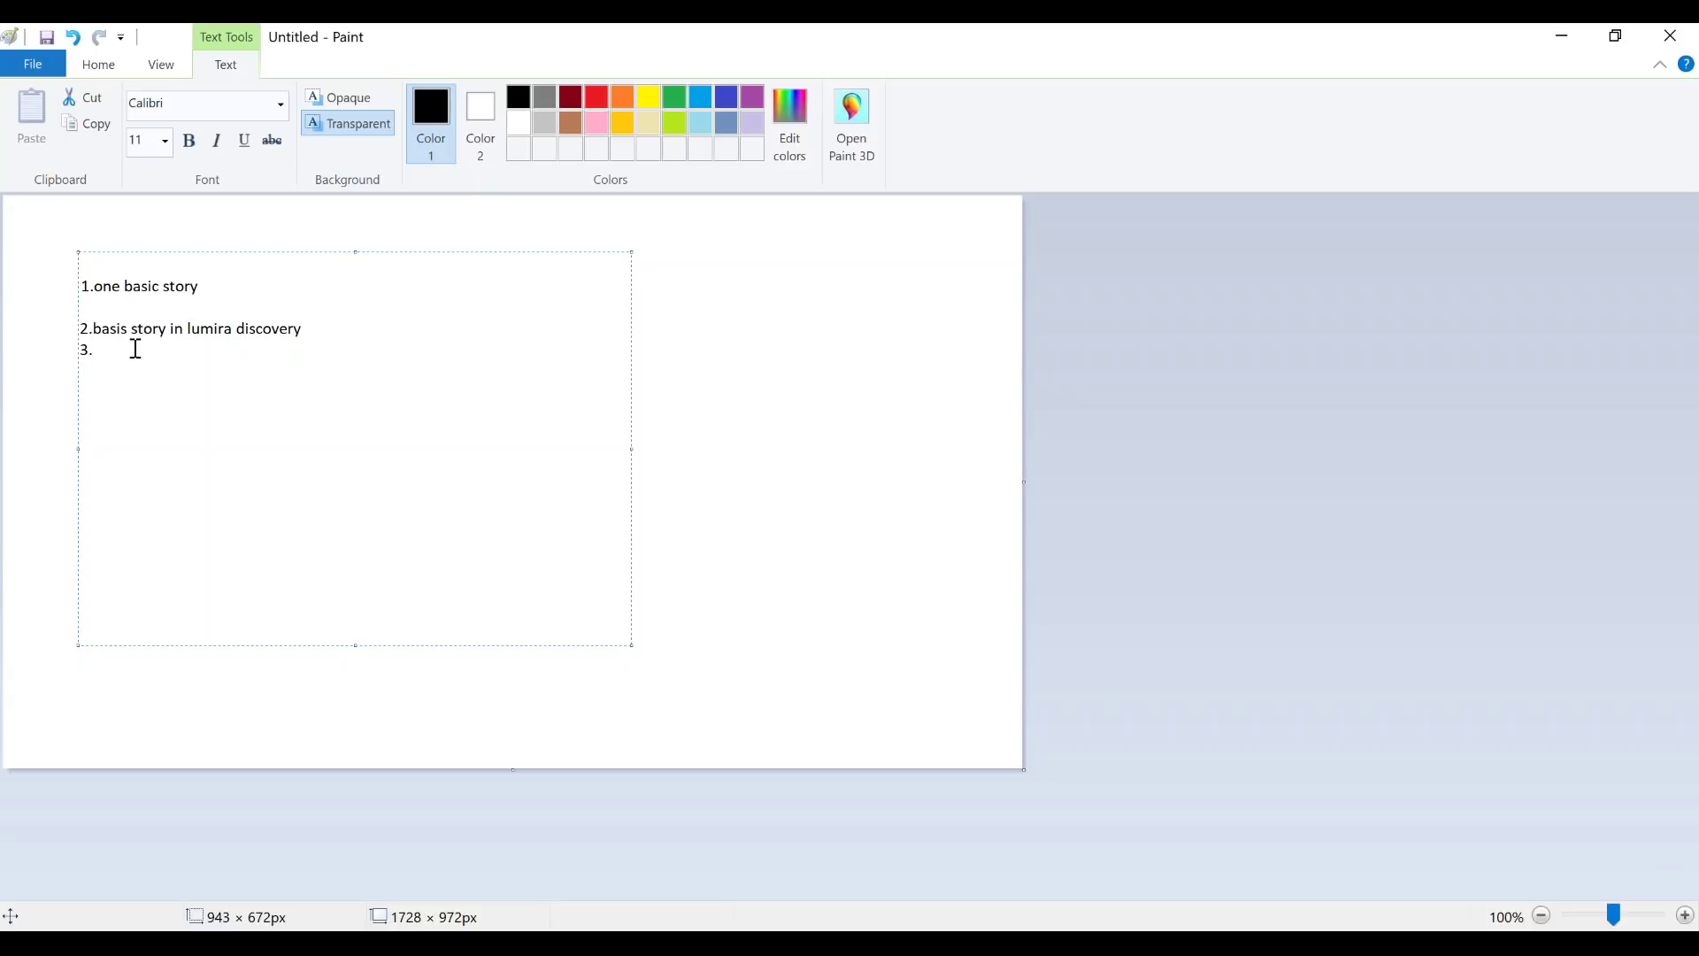
Complete line 3 with "we need to open the lumira dicsovery story in lumira designer" and add "4.Make complex changes in the story save it"
{"action": "type", "text": "we need to open the lumirs"}
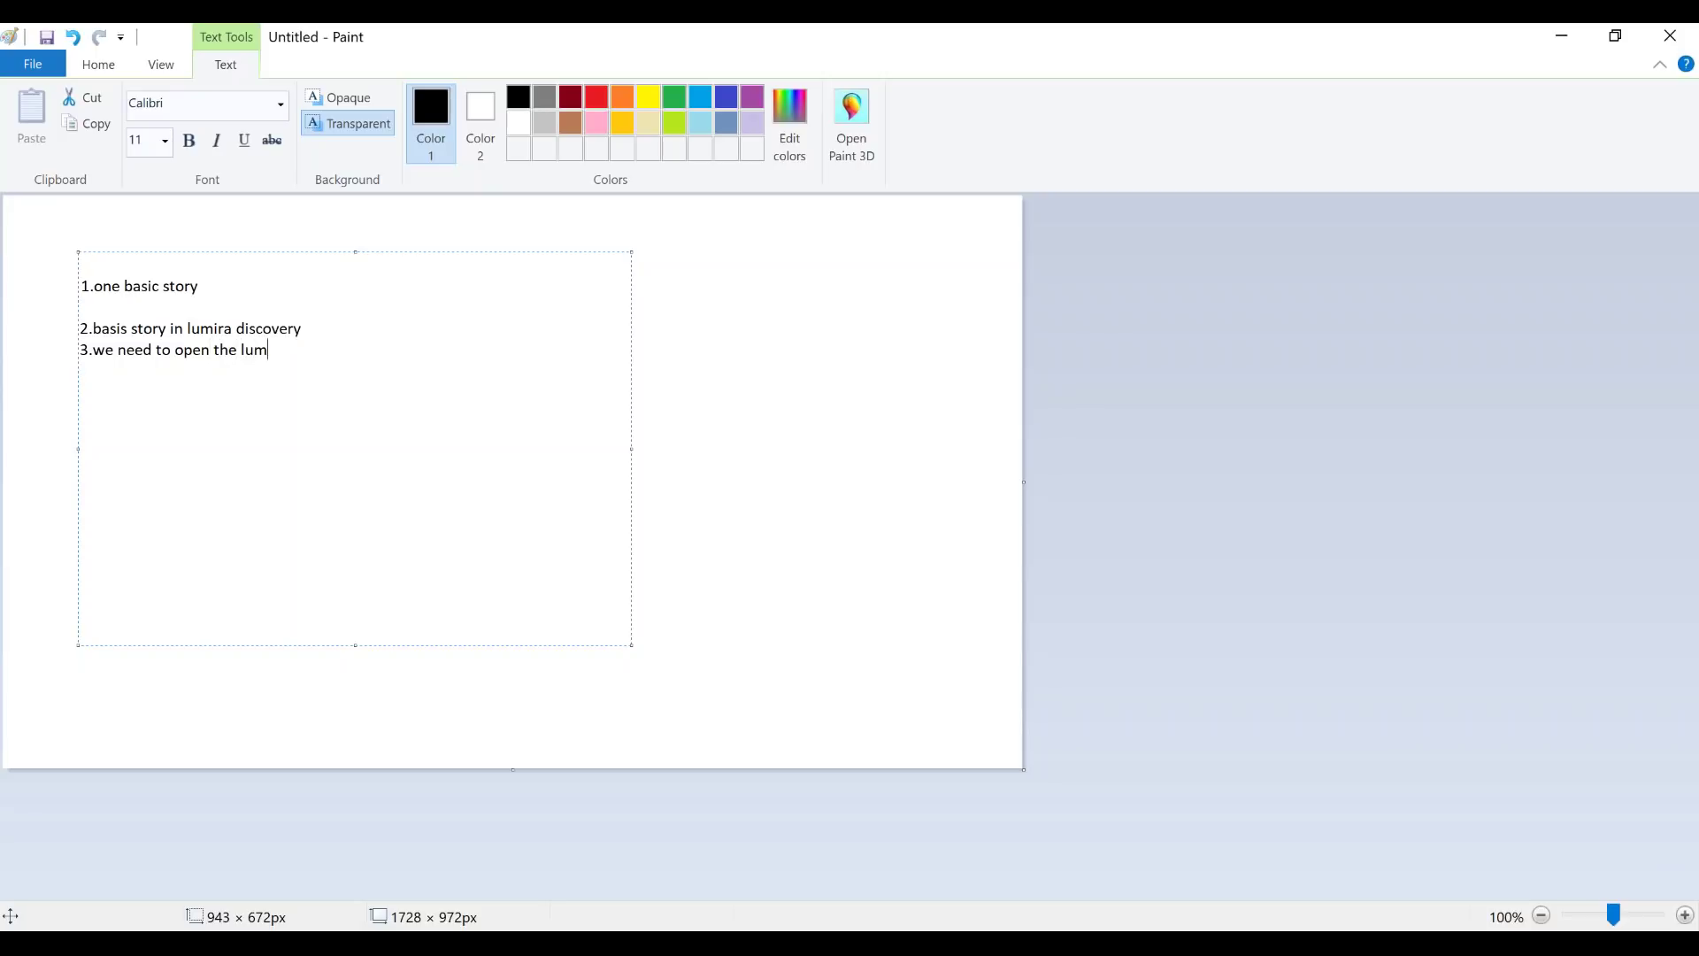
{"action": "key", "text": "BackSpace"}
{"action": "type", "text": "a dicsovery story in lumira designer "}
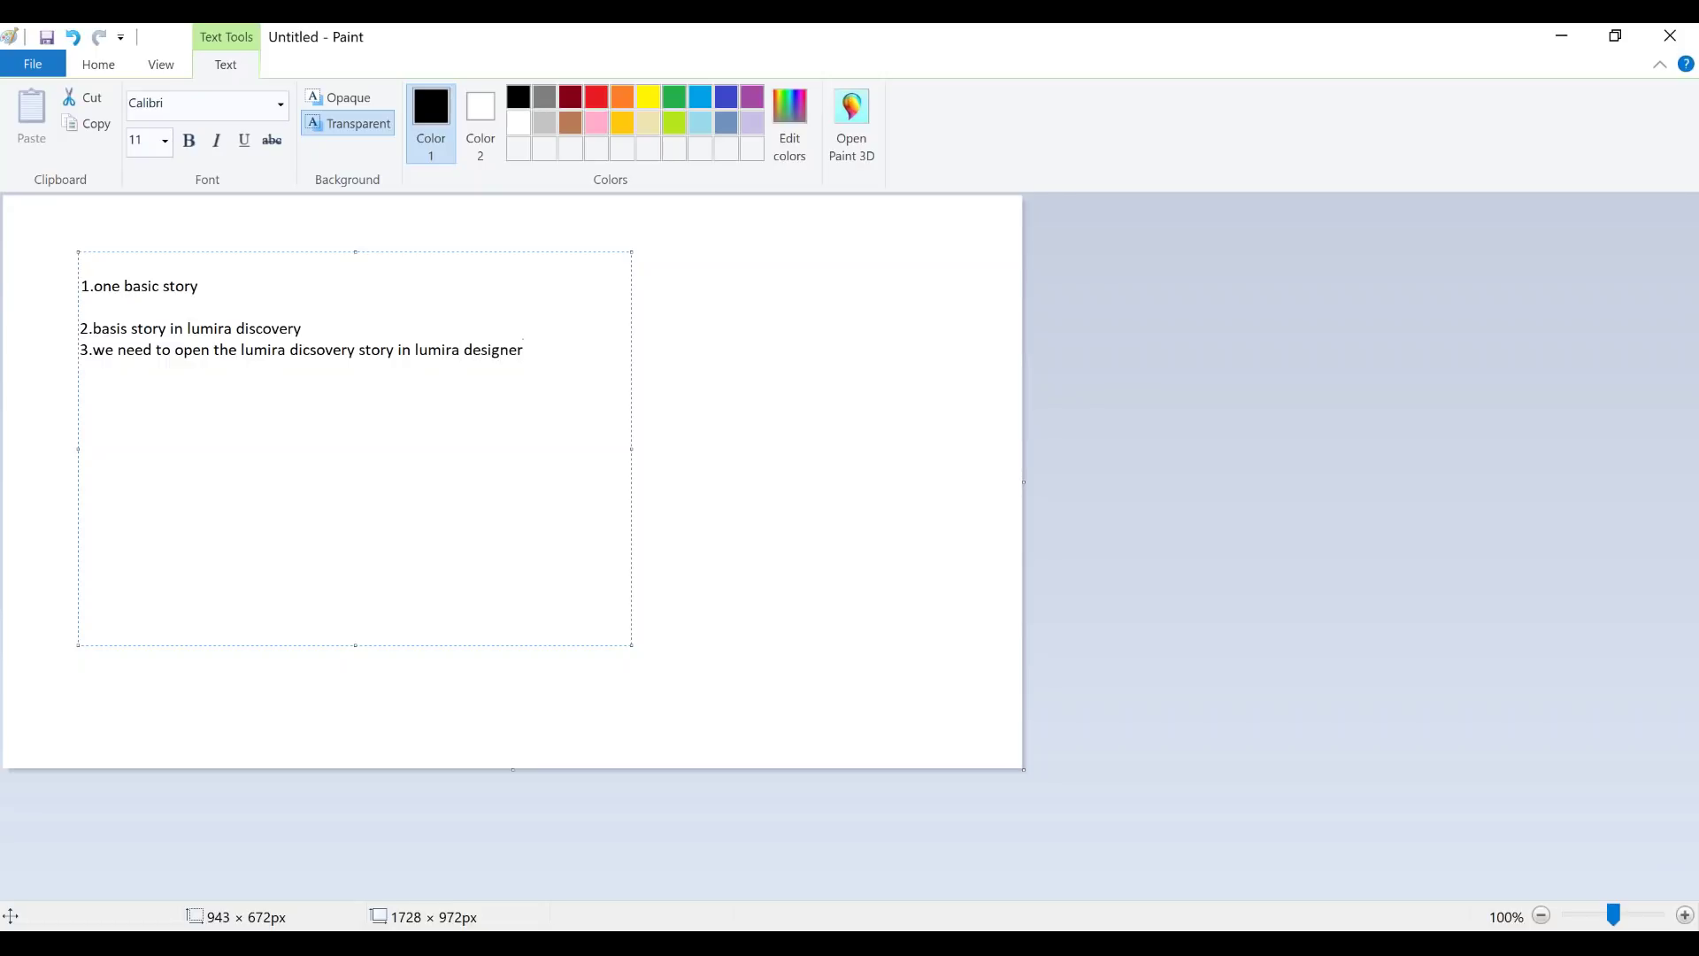
{"action": "type", "text": "4.Make complex changes in th"}
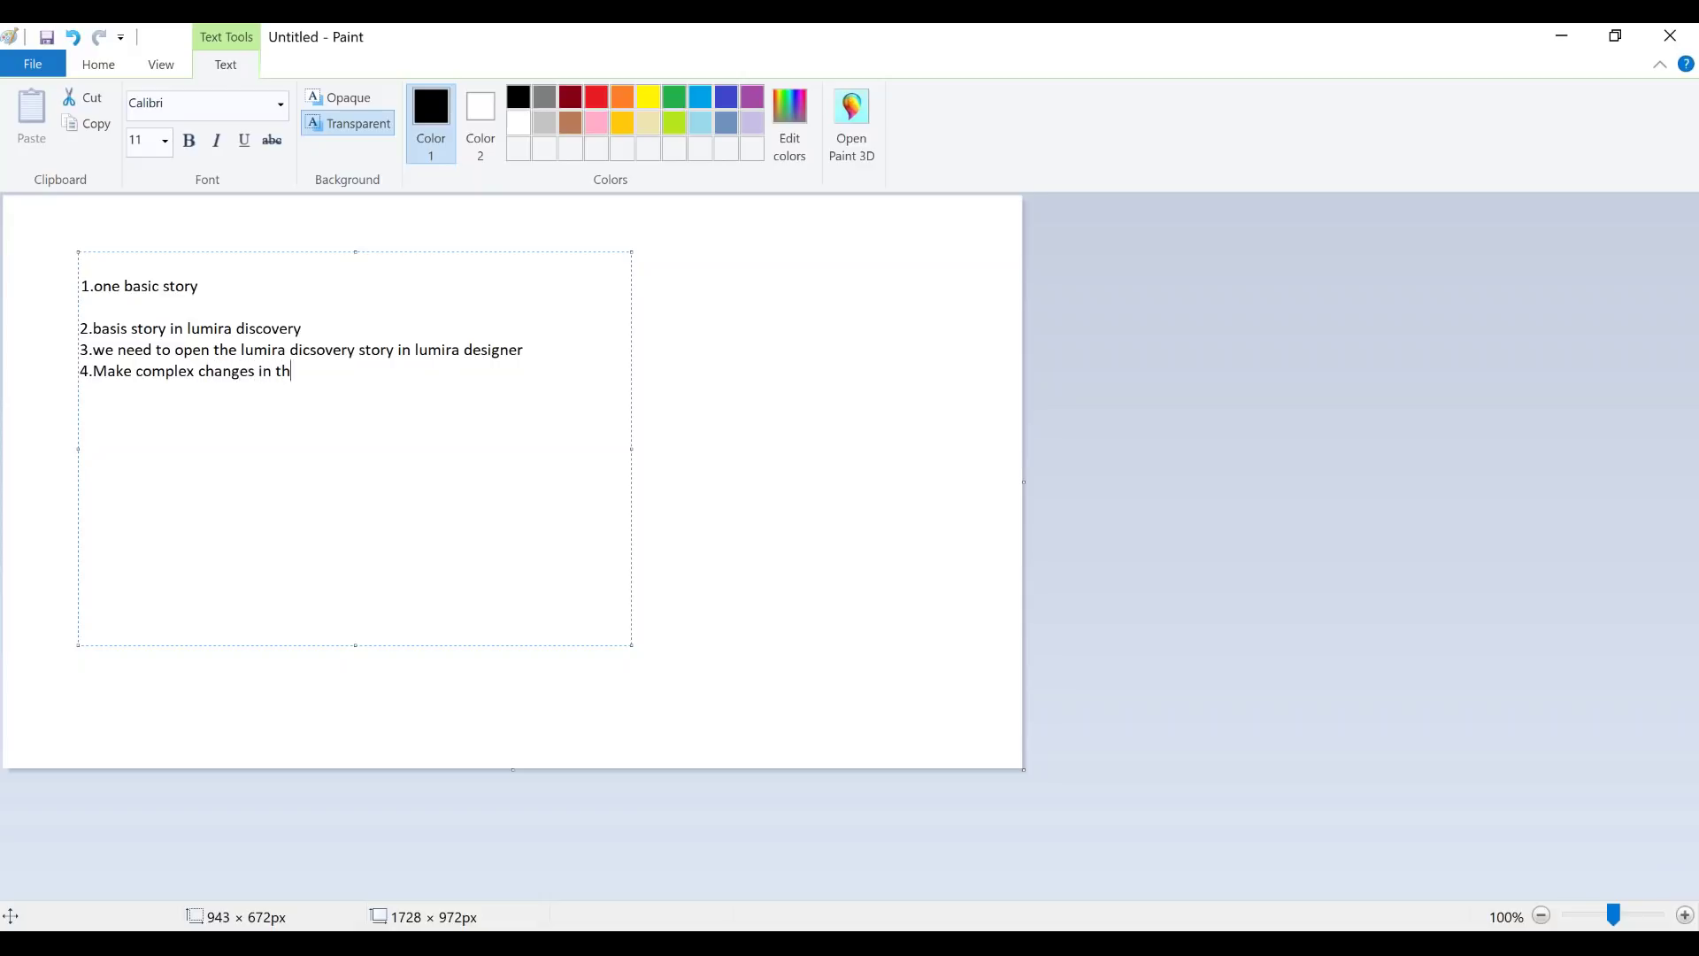
{"action": "type", "text": "e story save it"}
{"action": "key", "text": "Return"}
Add the lines "5.Open the story in lumira discovery" and "6.We can save it in BIP plat form"
{"action": "type", "text": "5.Open the sto"}
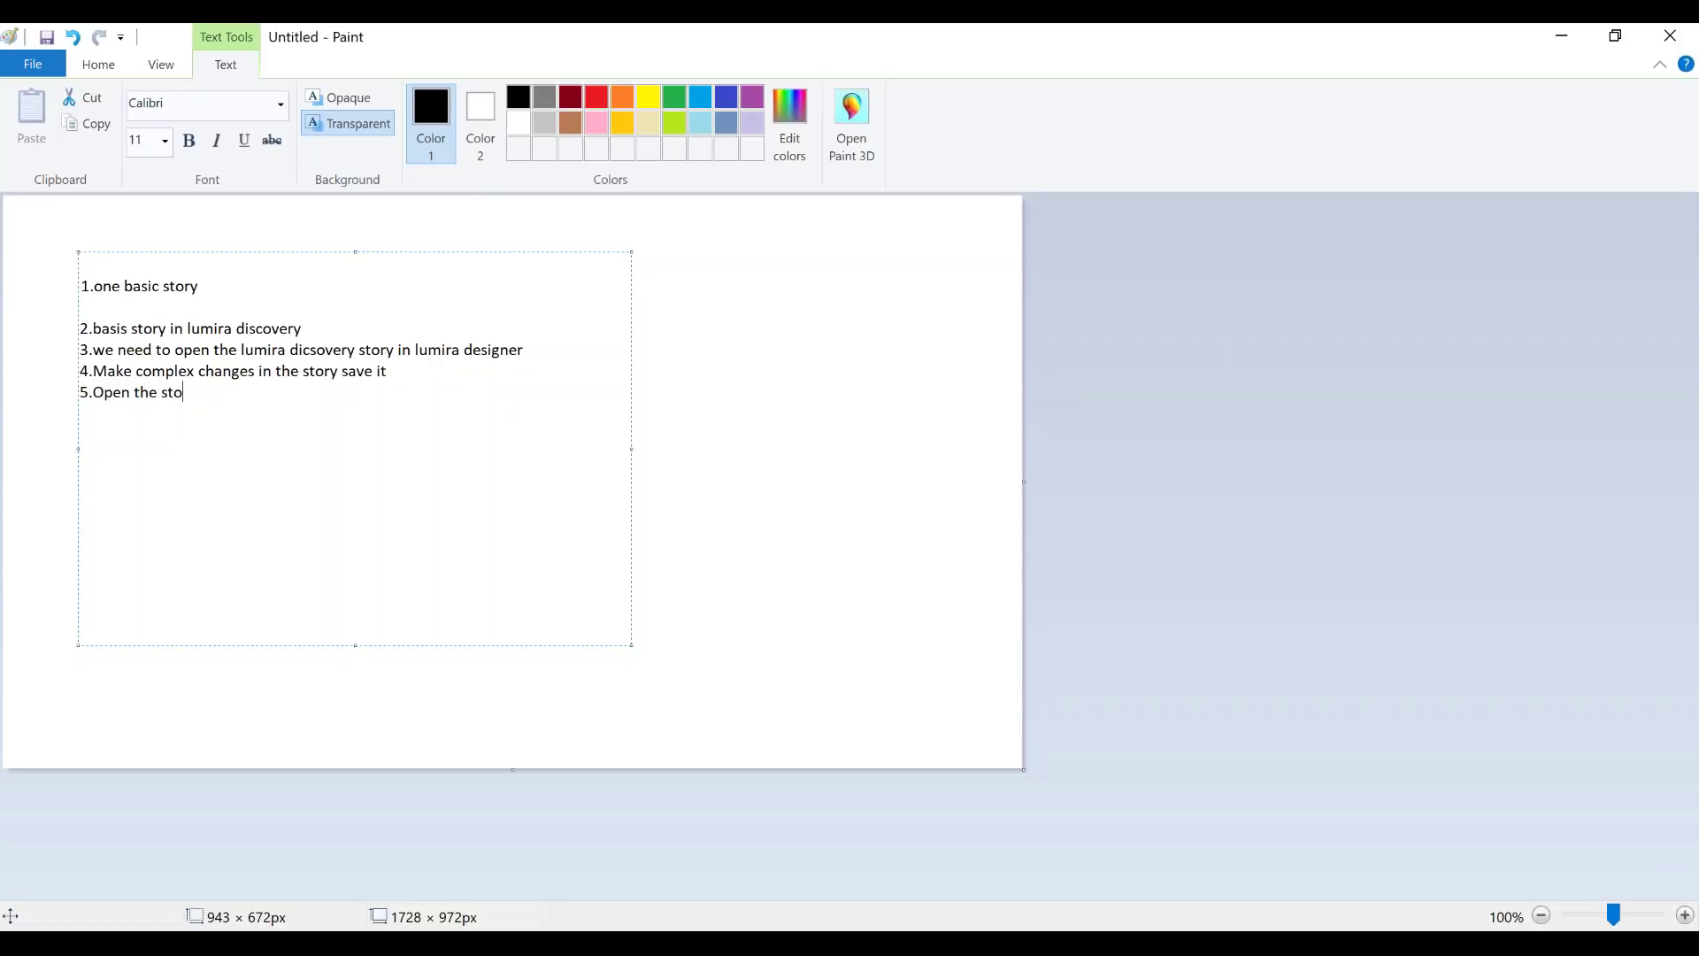
{"action": "type", "text": "ry in lumira discovery"}
{"action": "key", "text": "Return"}
{"action": "type", "text": "6.W"}
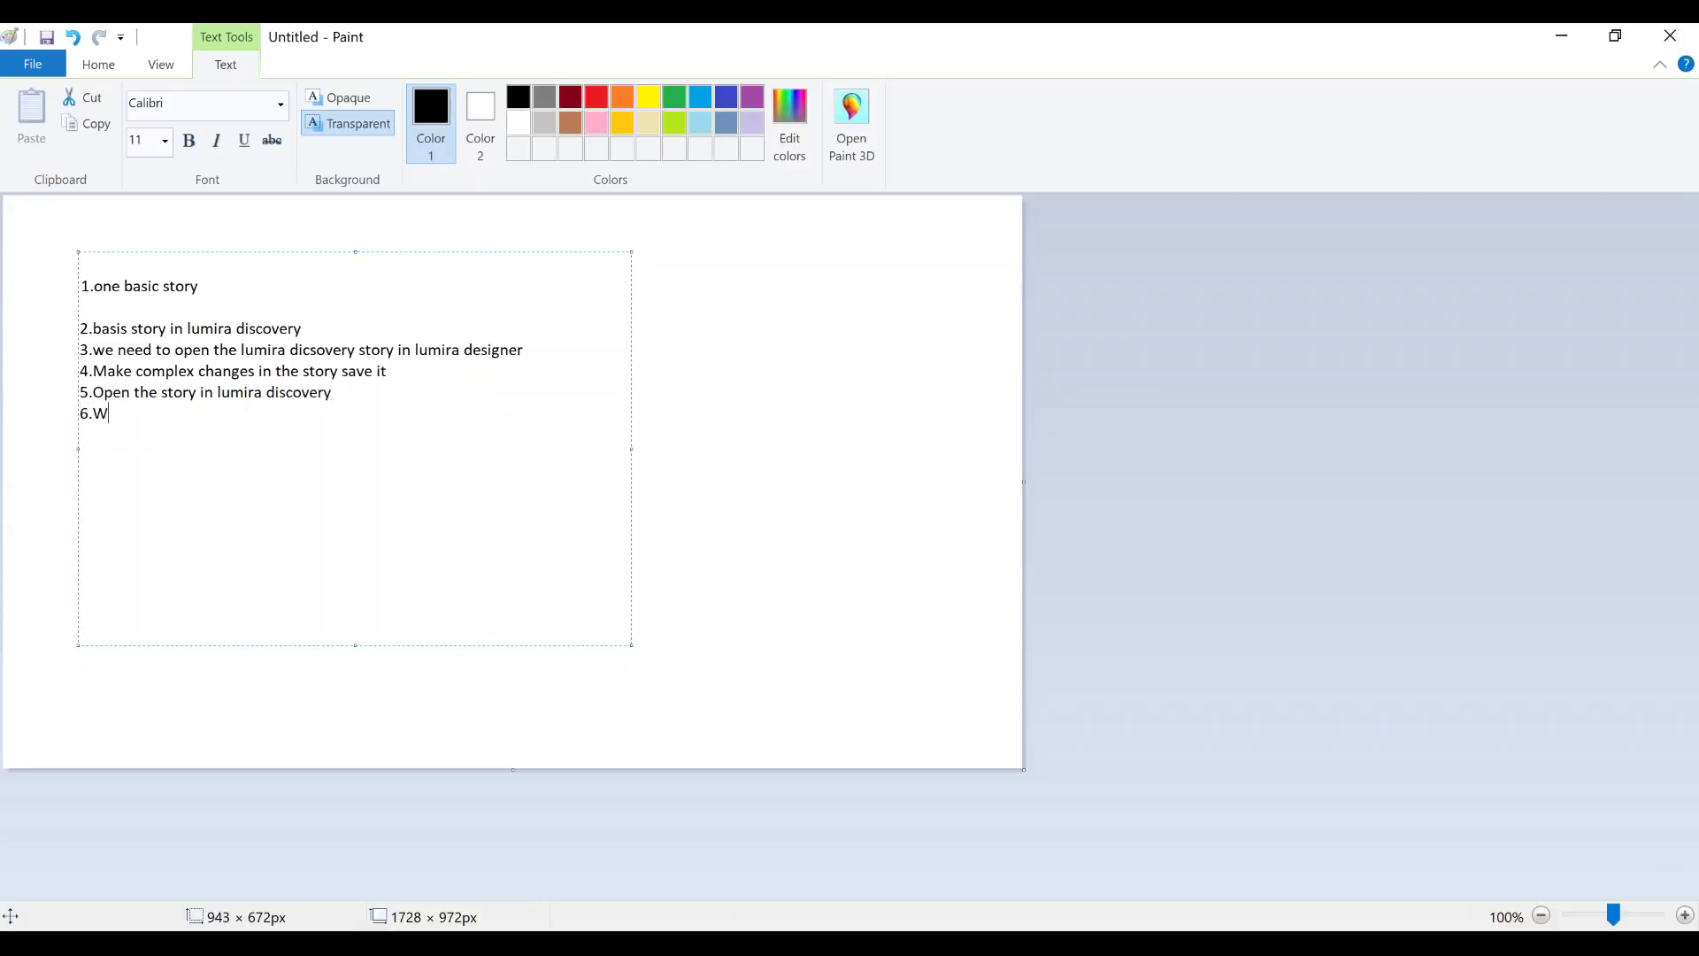
{"action": "type", "text": "e can save it in BIP plat for "}
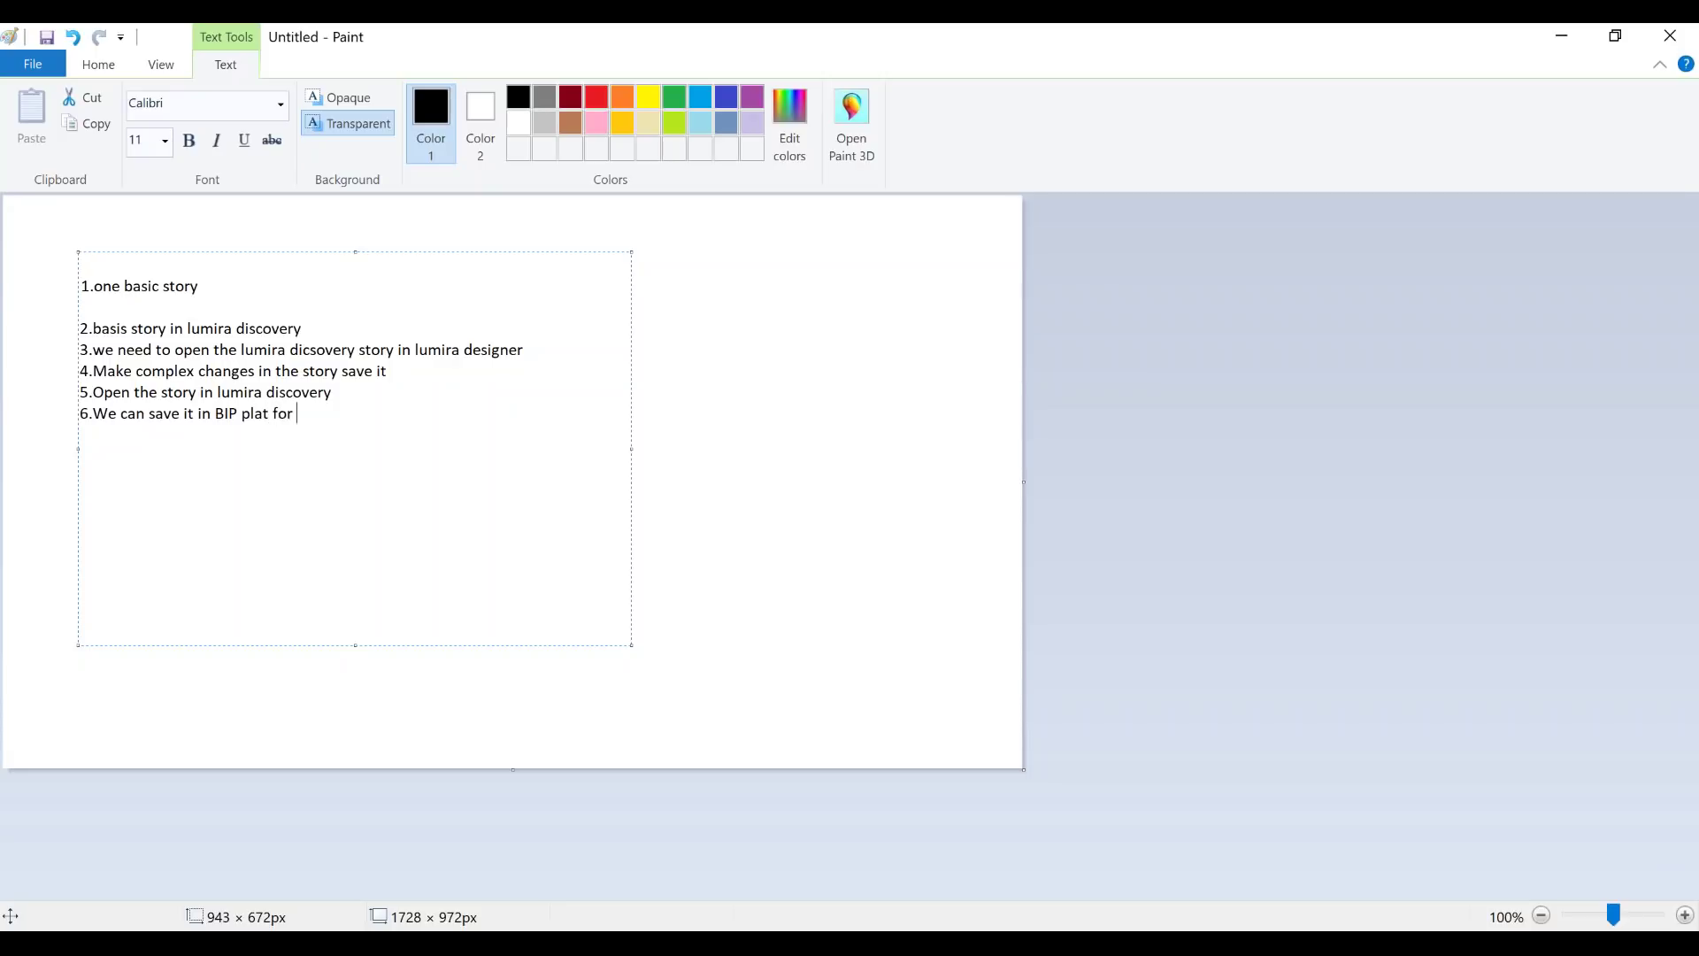
{"action": "type", "text": "m"}
Bring up SAP BusinessObjects Lumira's termination prompt and decline terminating the application
{"action": "left_click", "coordinate": [1071, 943]}
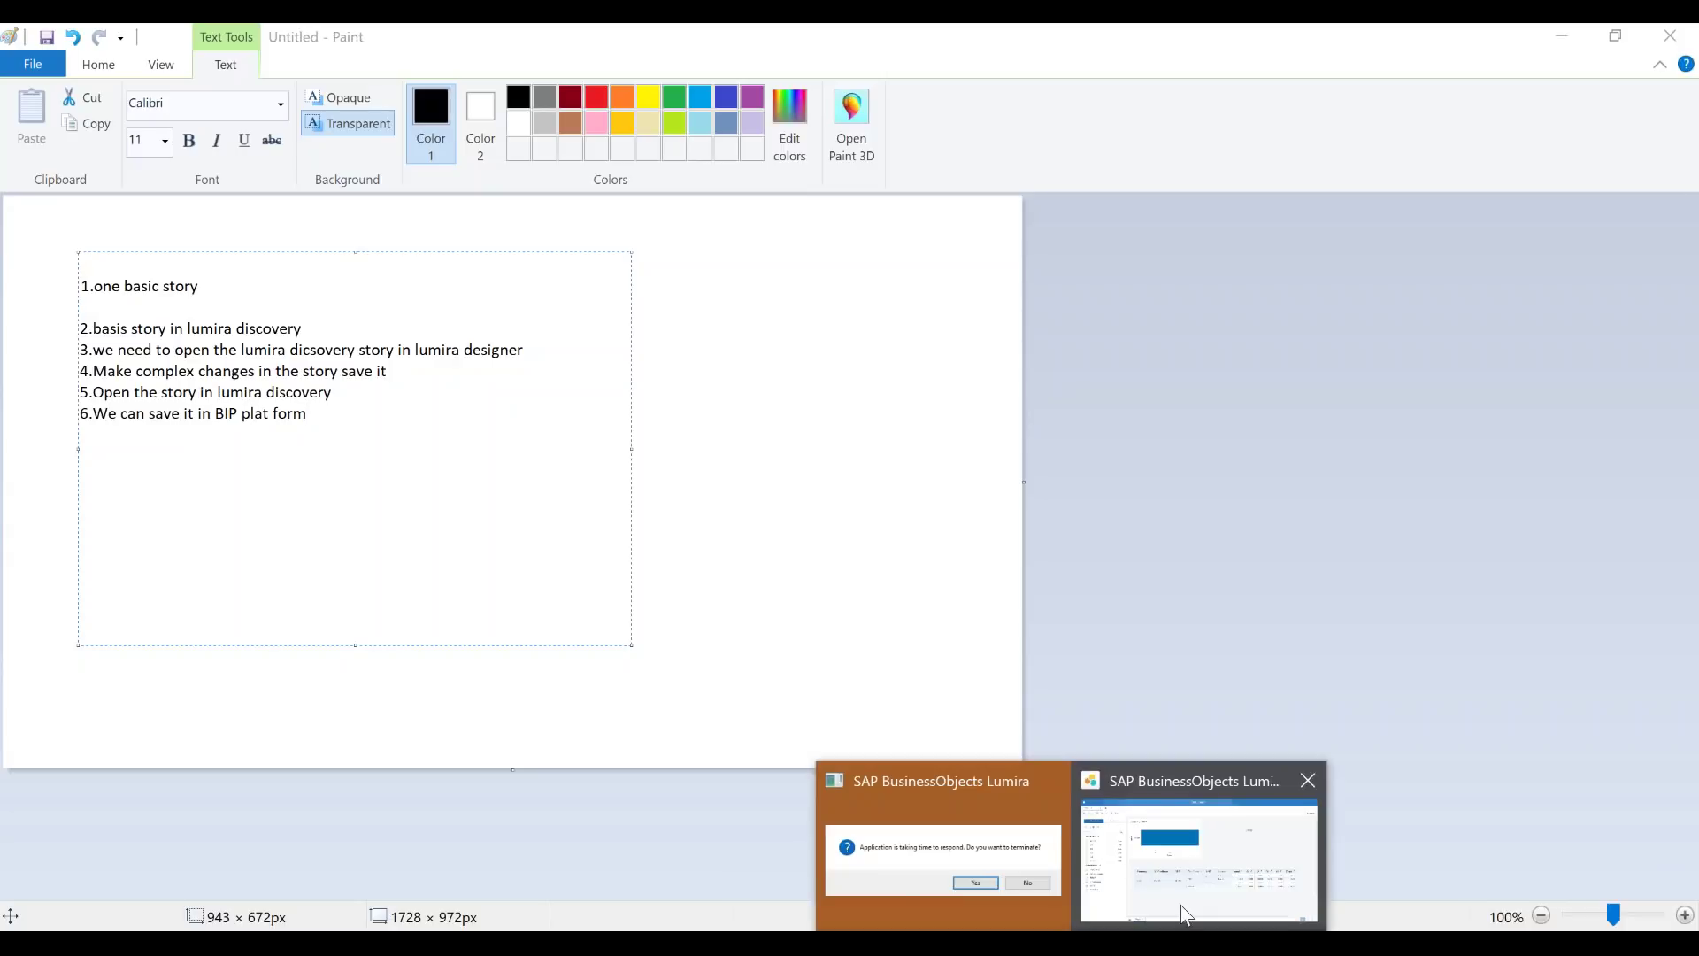
{"action": "left_click", "coordinate": [980, 831]}
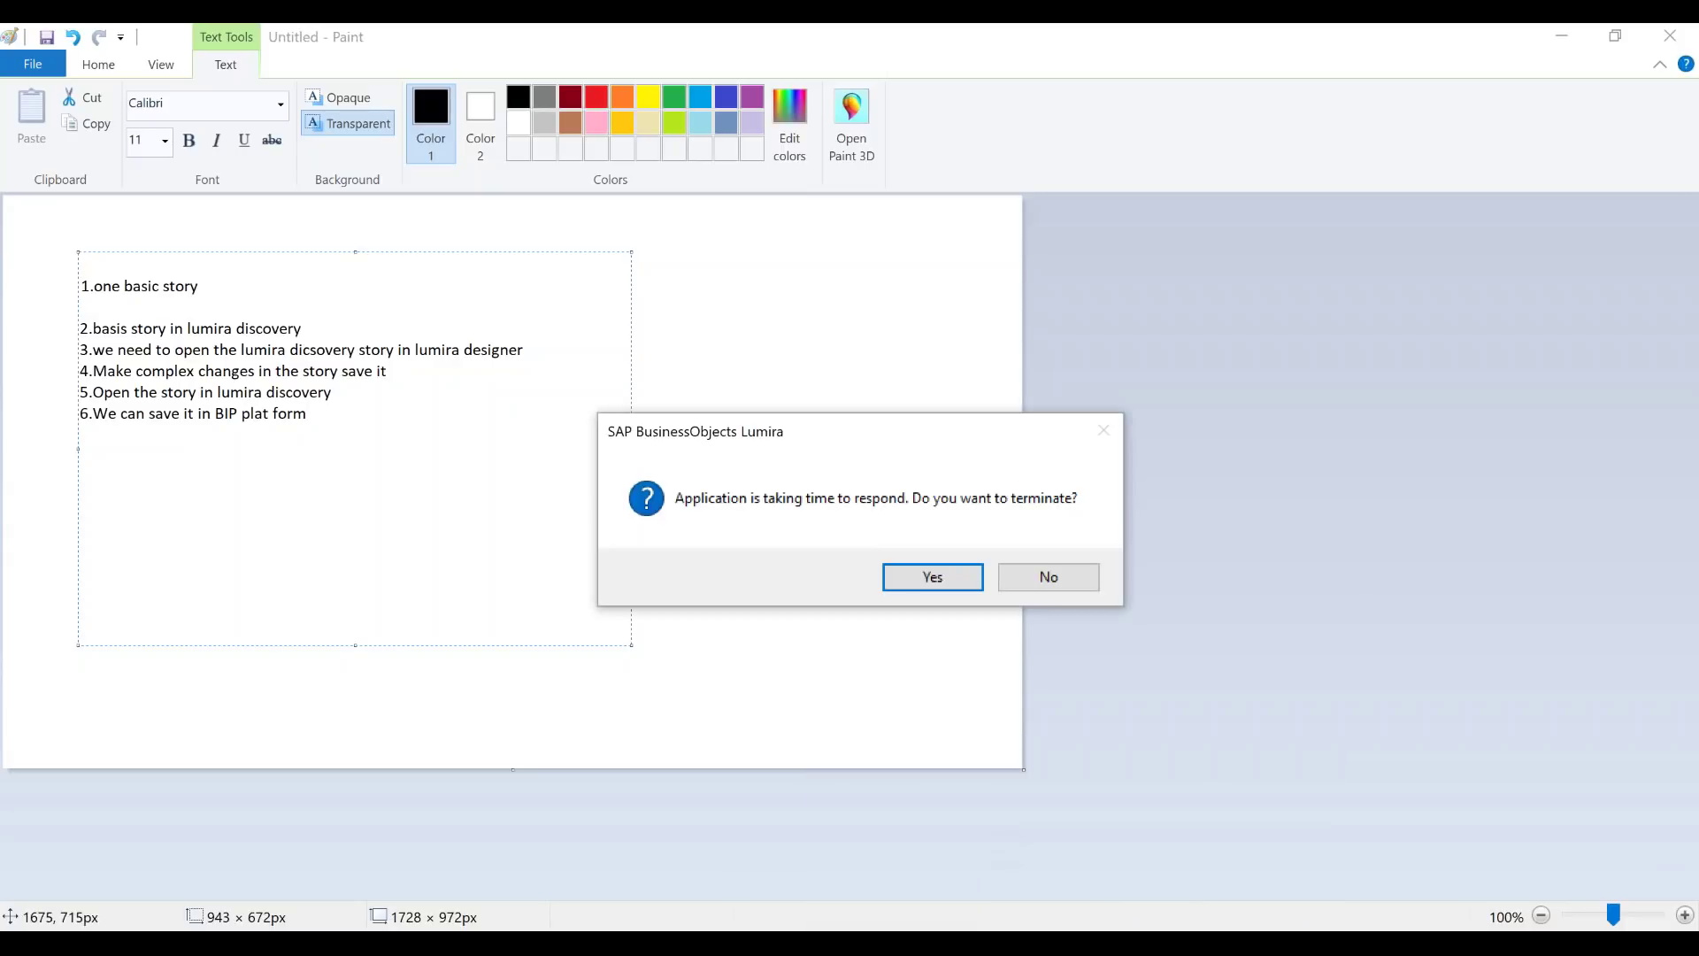
{"action": "left_click", "coordinate": [1057, 580]}
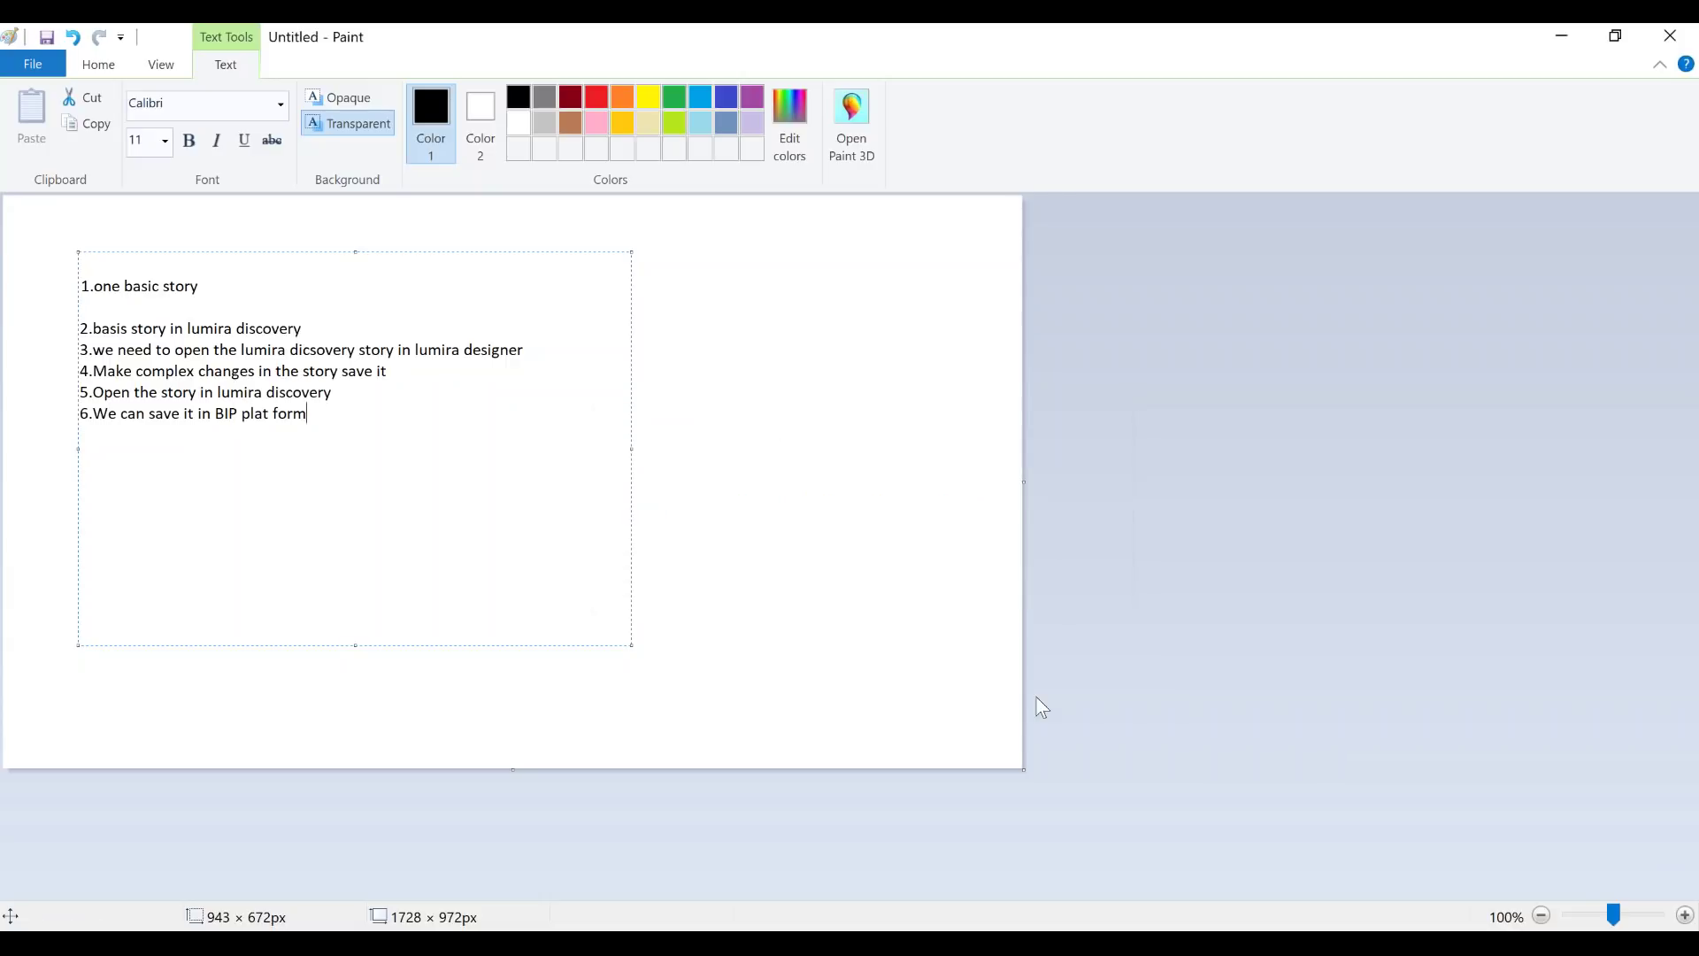
Switch to Lumira Discovery and review the chart, crosstab and dropdown box in the LUM_DEMO story
{"action": "key", "text": "alt+Tab"}
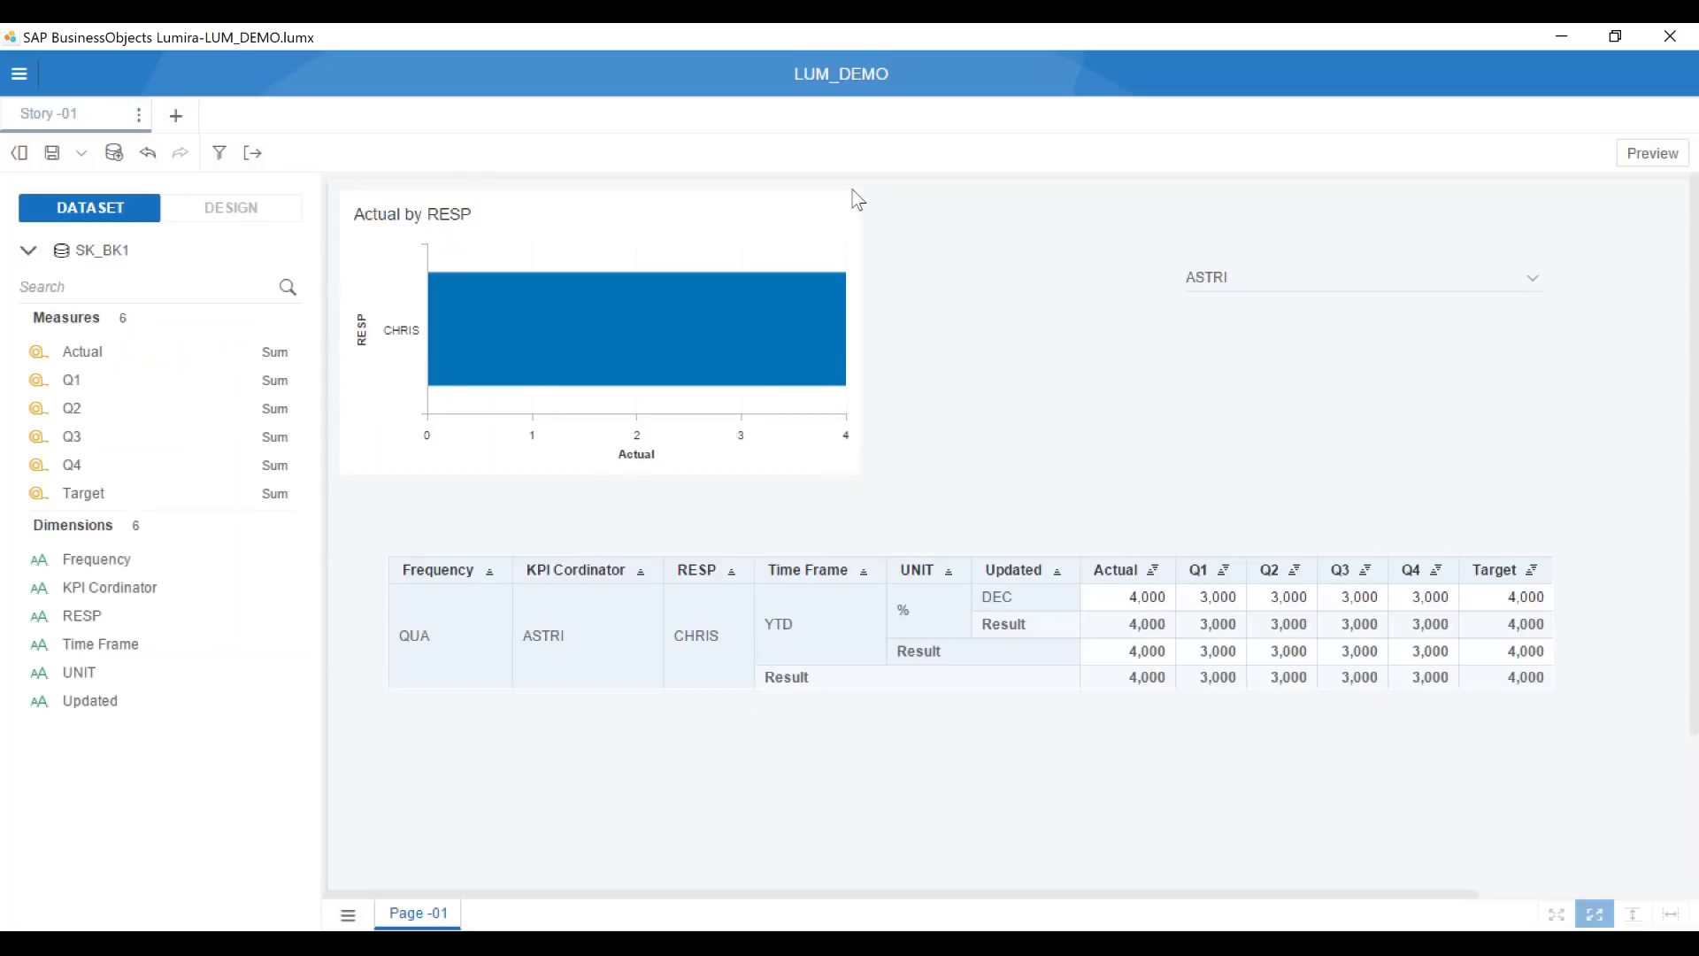
{"action": "left_click", "coordinate": [395, 221]}
{"action": "left_click", "coordinate": [406, 673]}
{"action": "left_click", "coordinate": [496, 221]}
{"action": "left_click", "coordinate": [1325, 252]}
Switch to Lumira Designer, examine LUM_DEMO's Story -01 in the list of applications and composites to open, and cancel
{"action": "key", "text": "alt+Tab"}
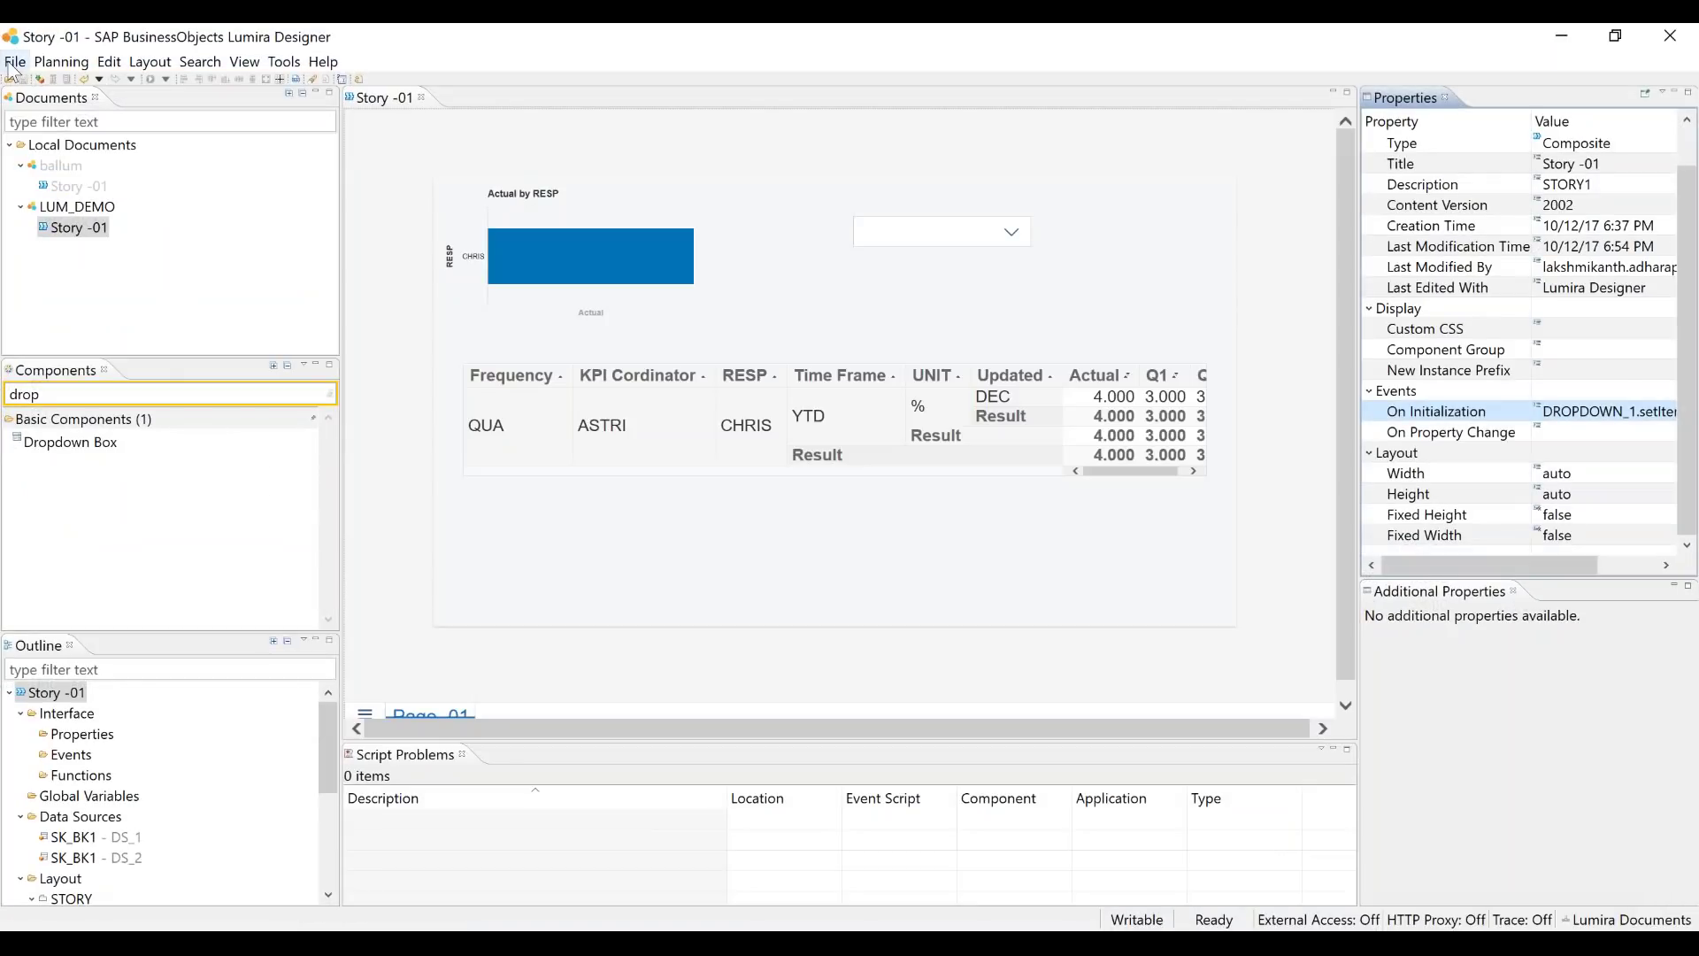
{"action": "left_click", "coordinate": [13, 62]}
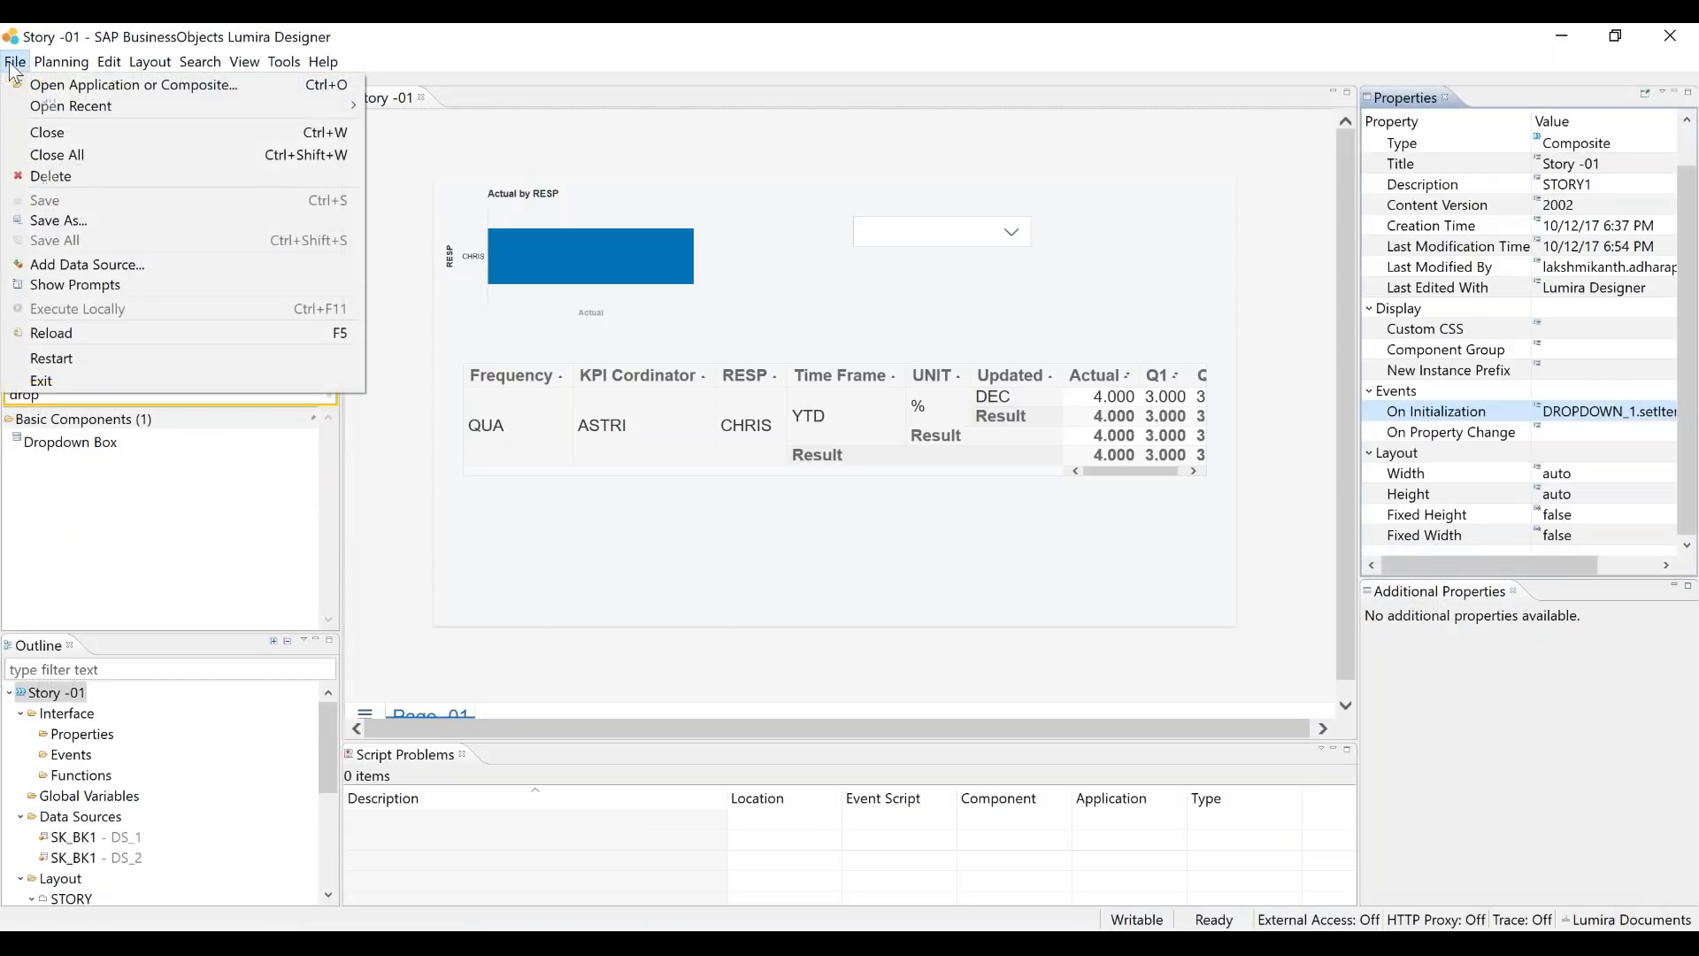
{"action": "left_click", "coordinate": [191, 92]}
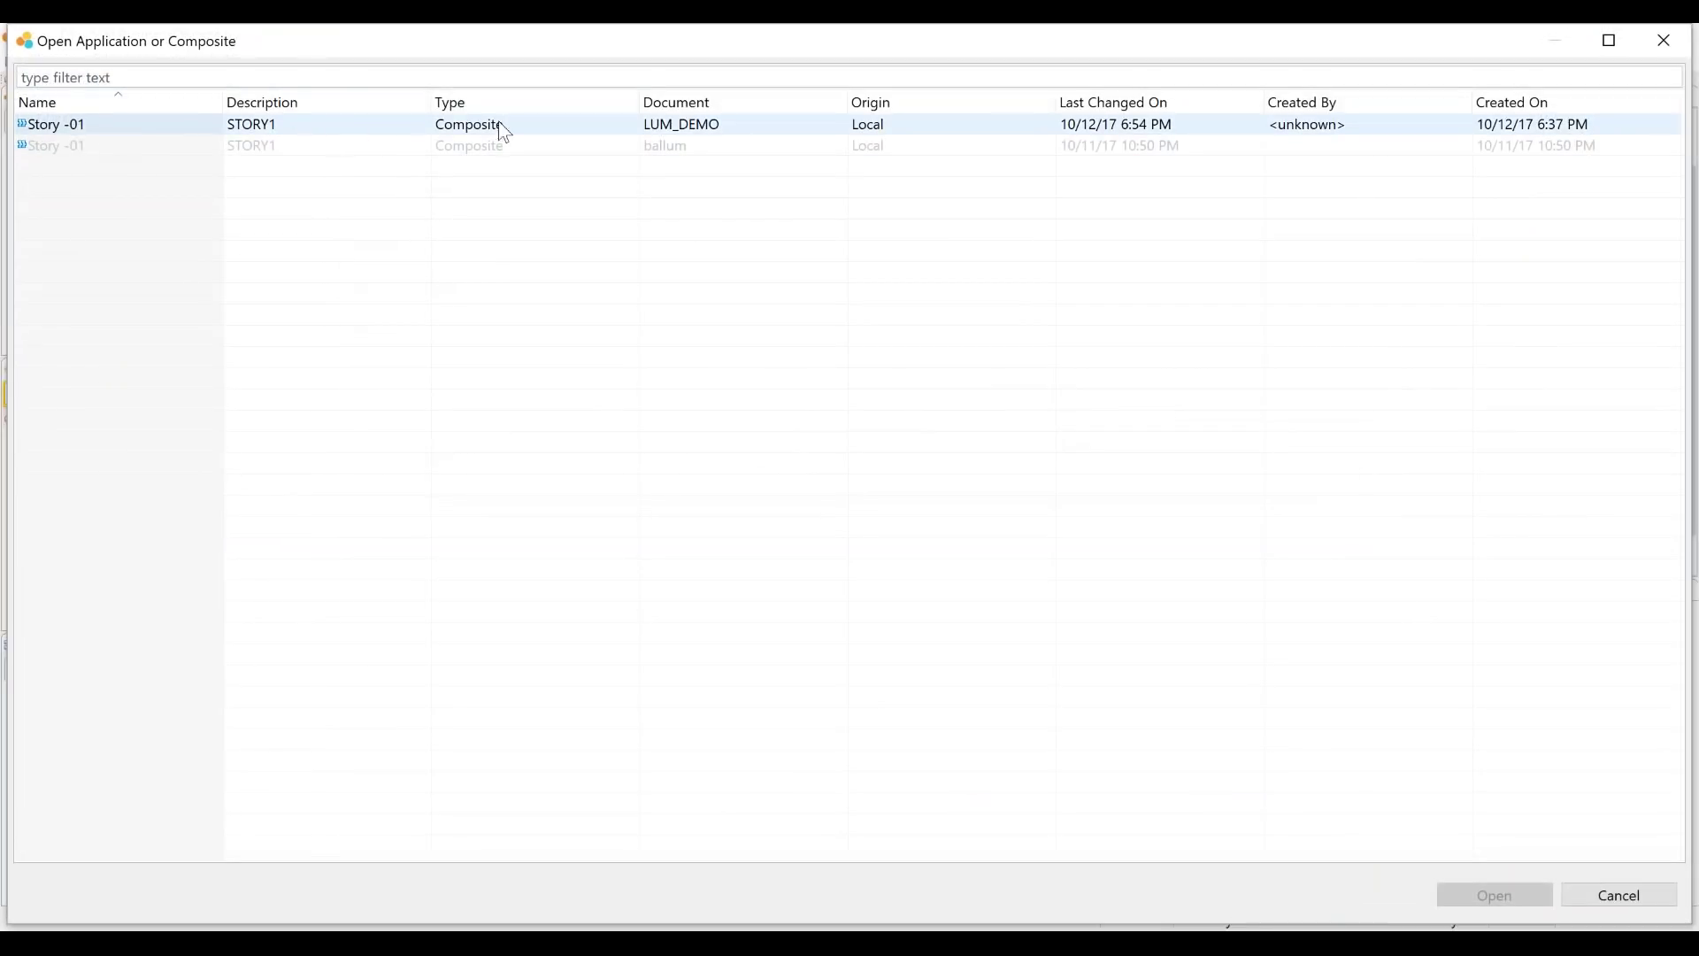
{"action": "left_click", "coordinate": [699, 129]}
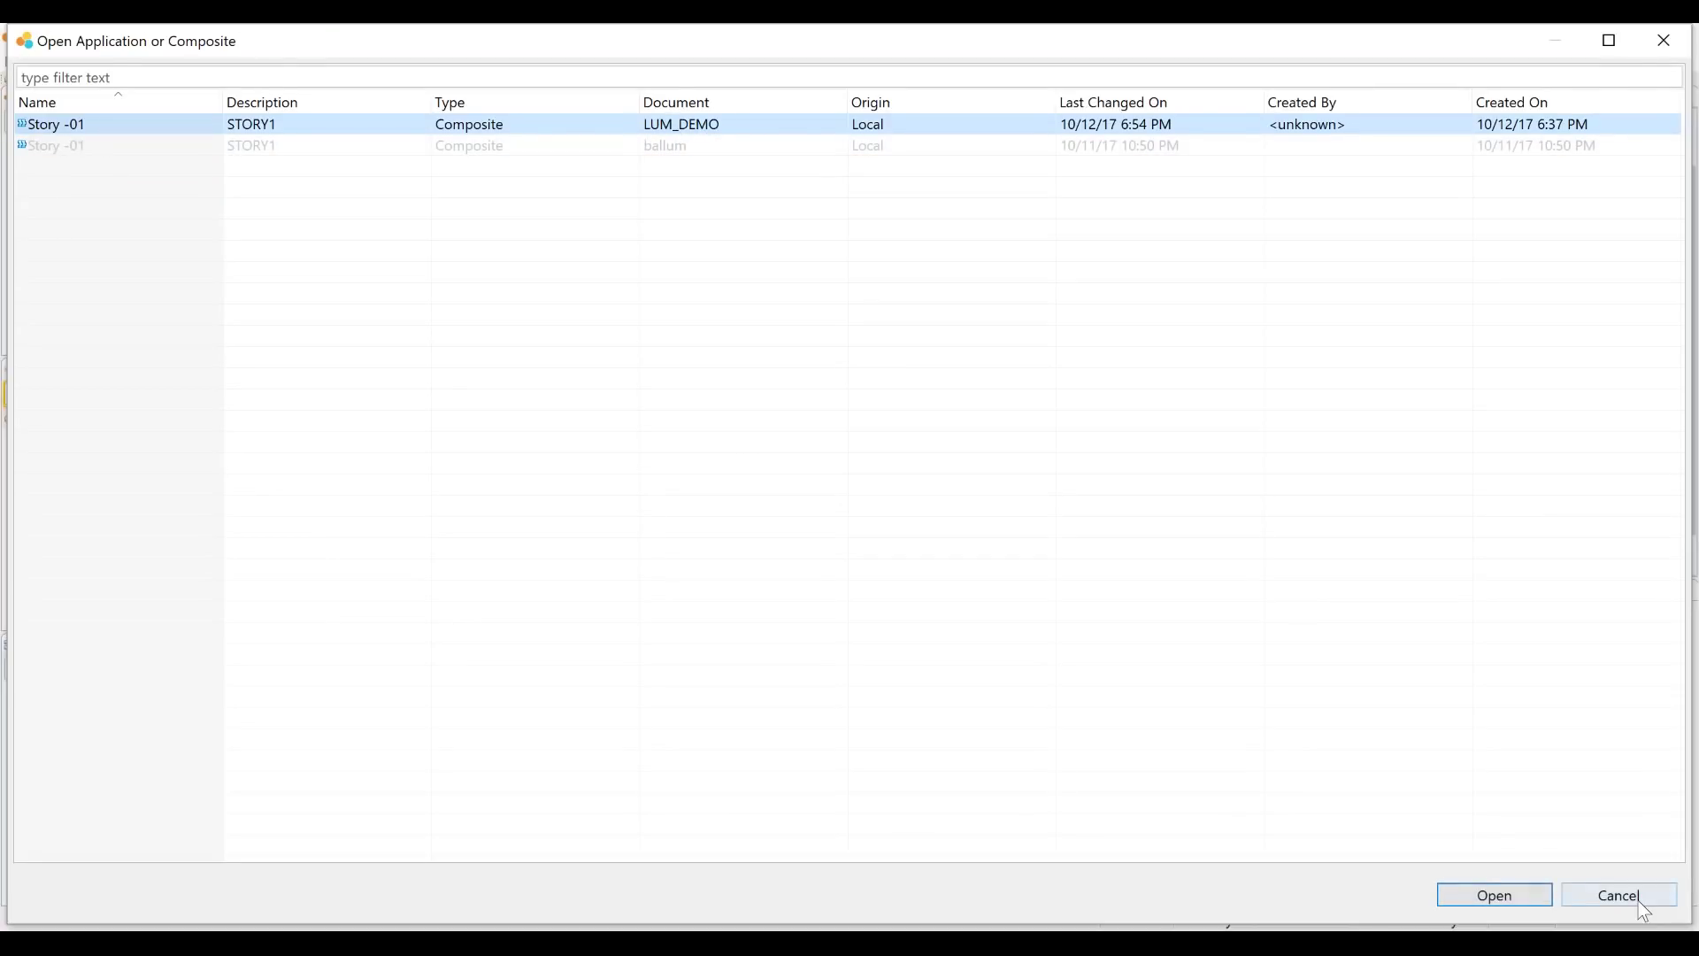
{"action": "left_click", "coordinate": [1613, 895]}
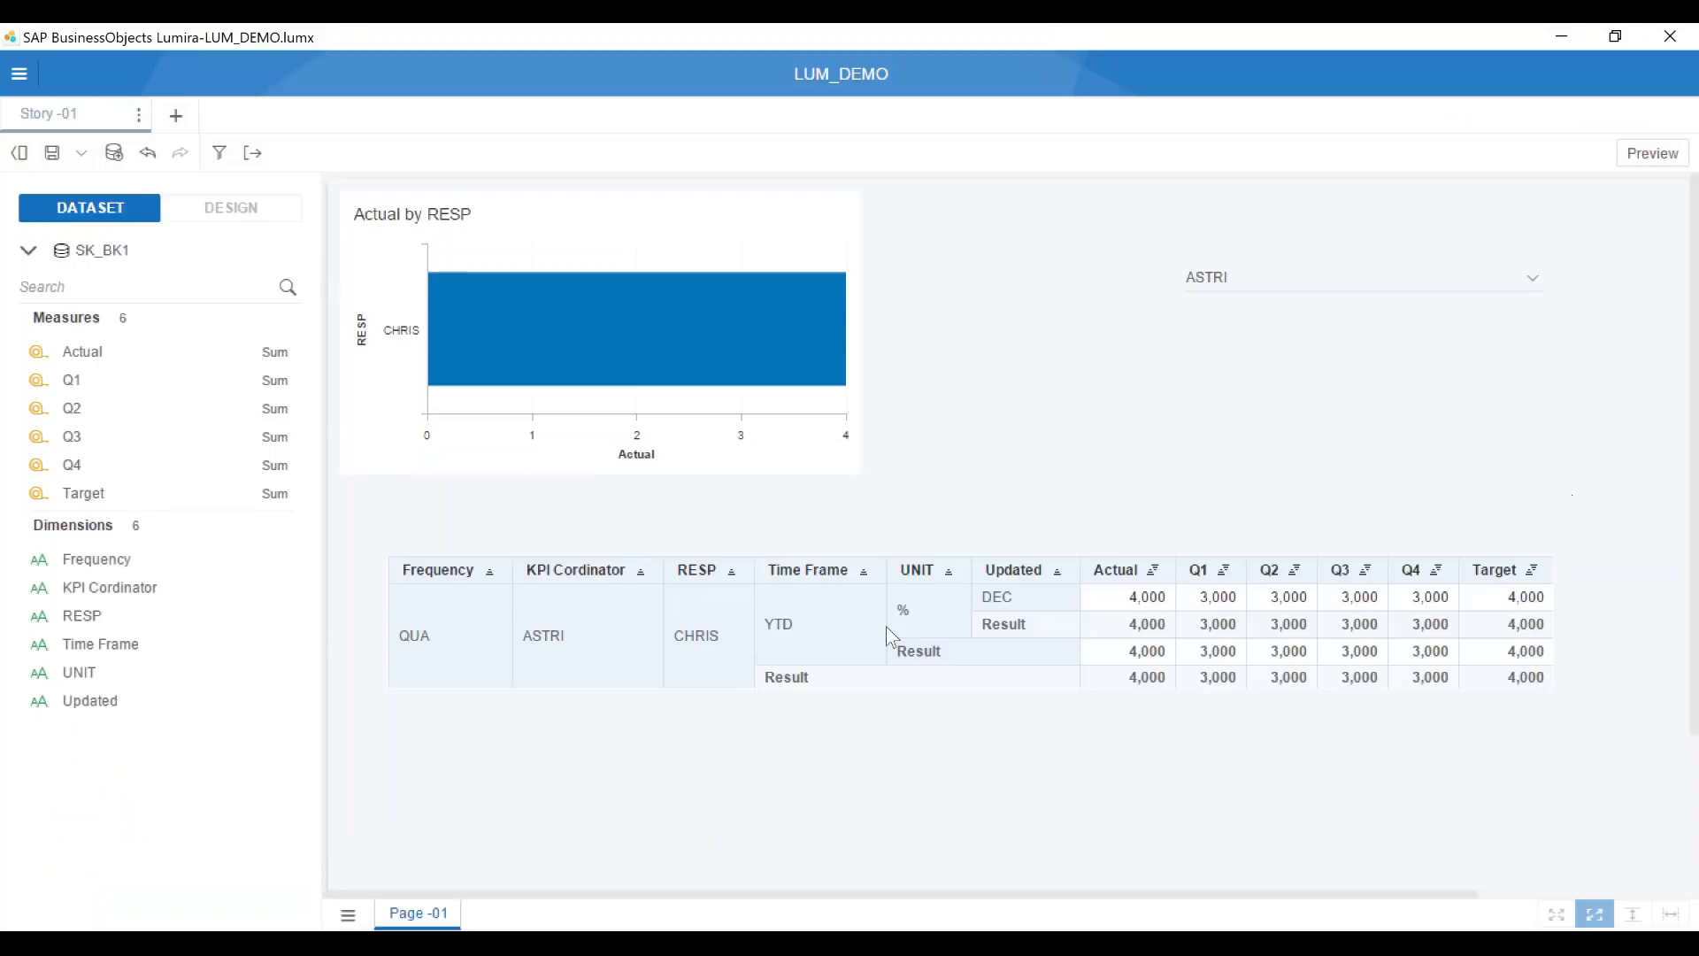
Return to Lumira Designer and delete the crosstab from the page of Story -01
{"action": "key", "text": "alt+Tab"}
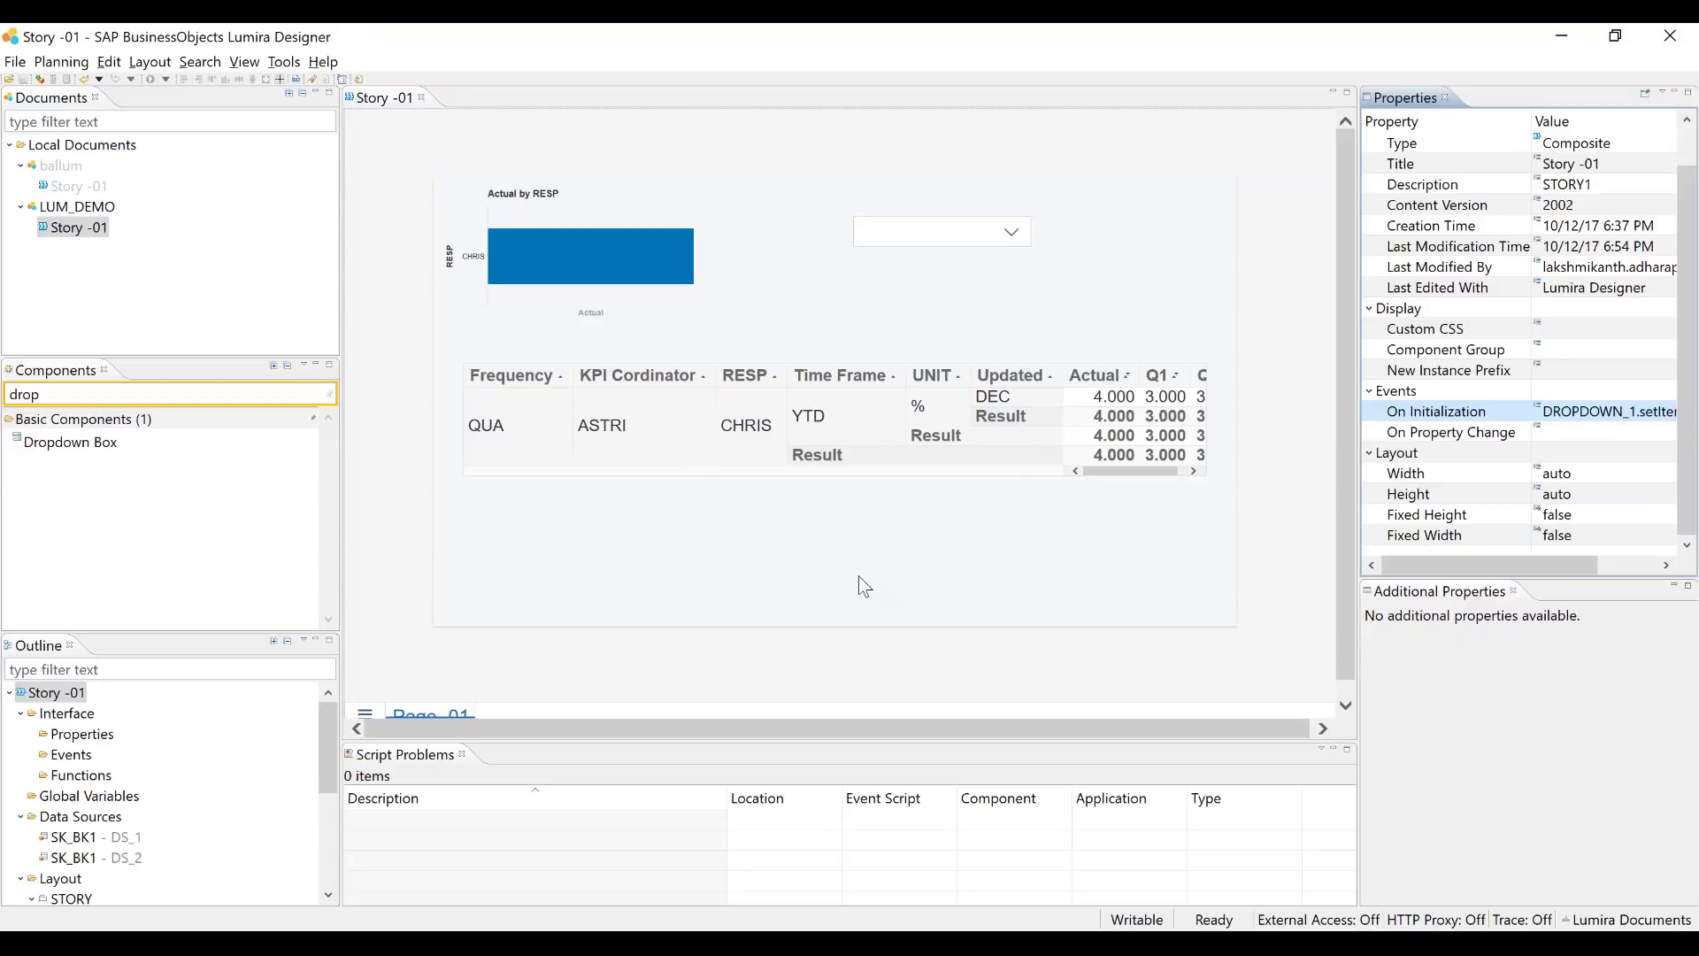
{"action": "left_click", "coordinate": [773, 536]}
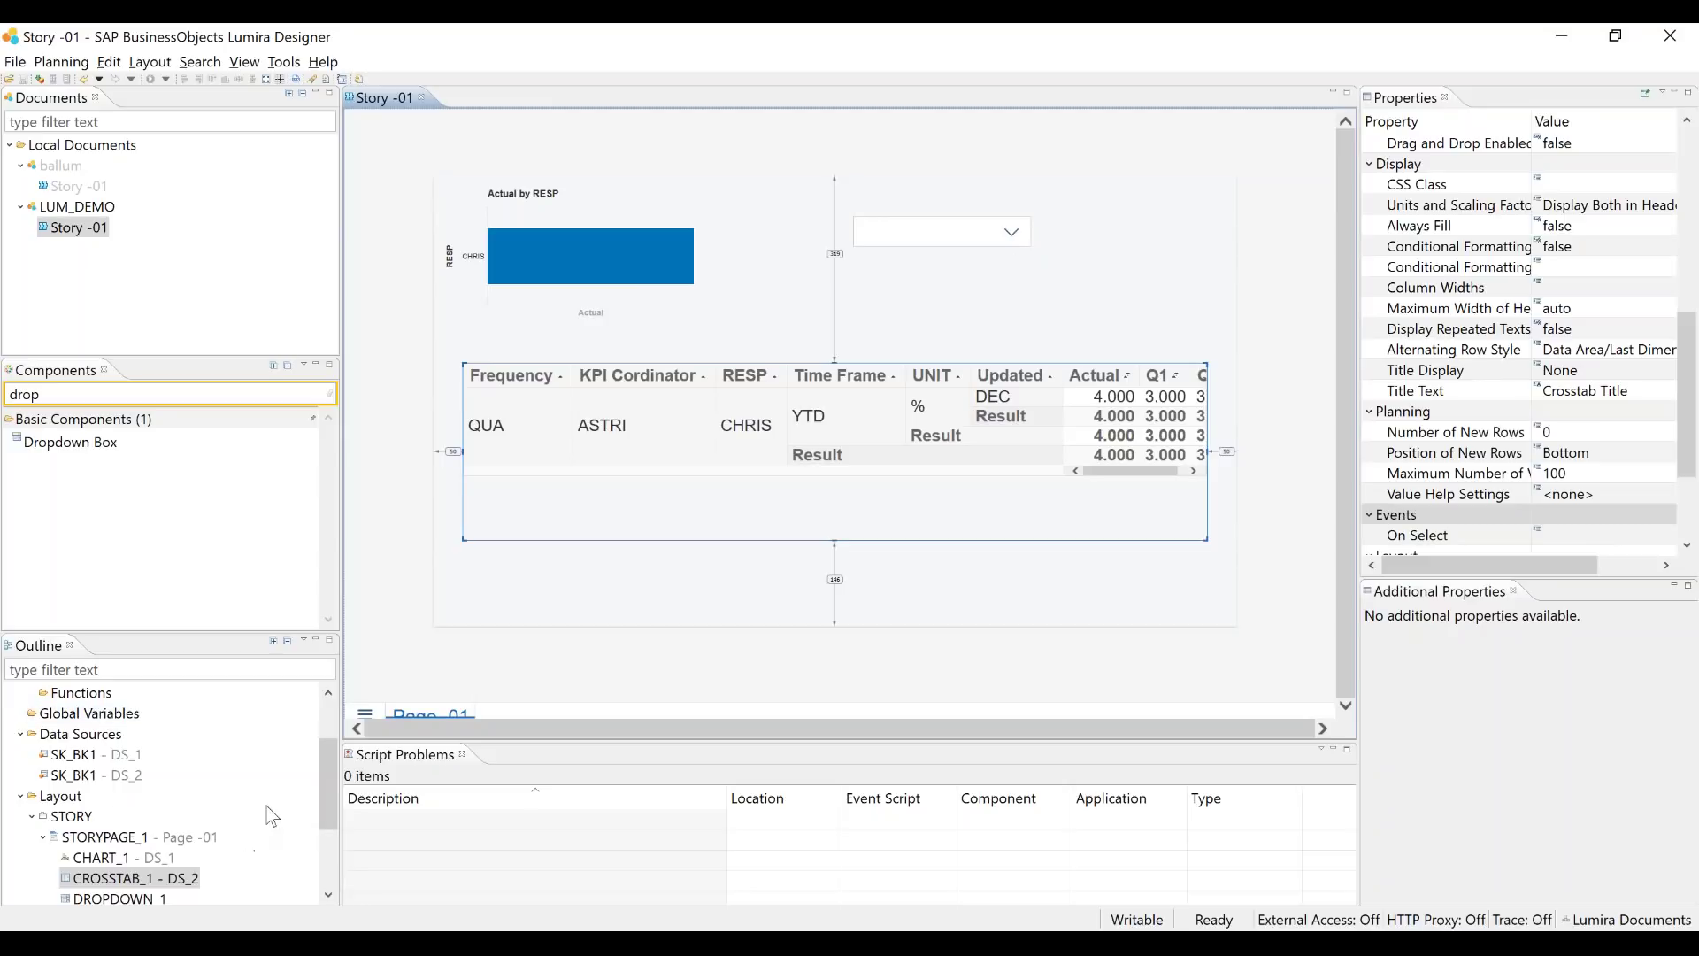
{"action": "scroll", "coordinate": [287, 845], "scroll_direction": "down", "scroll_amount": 2}
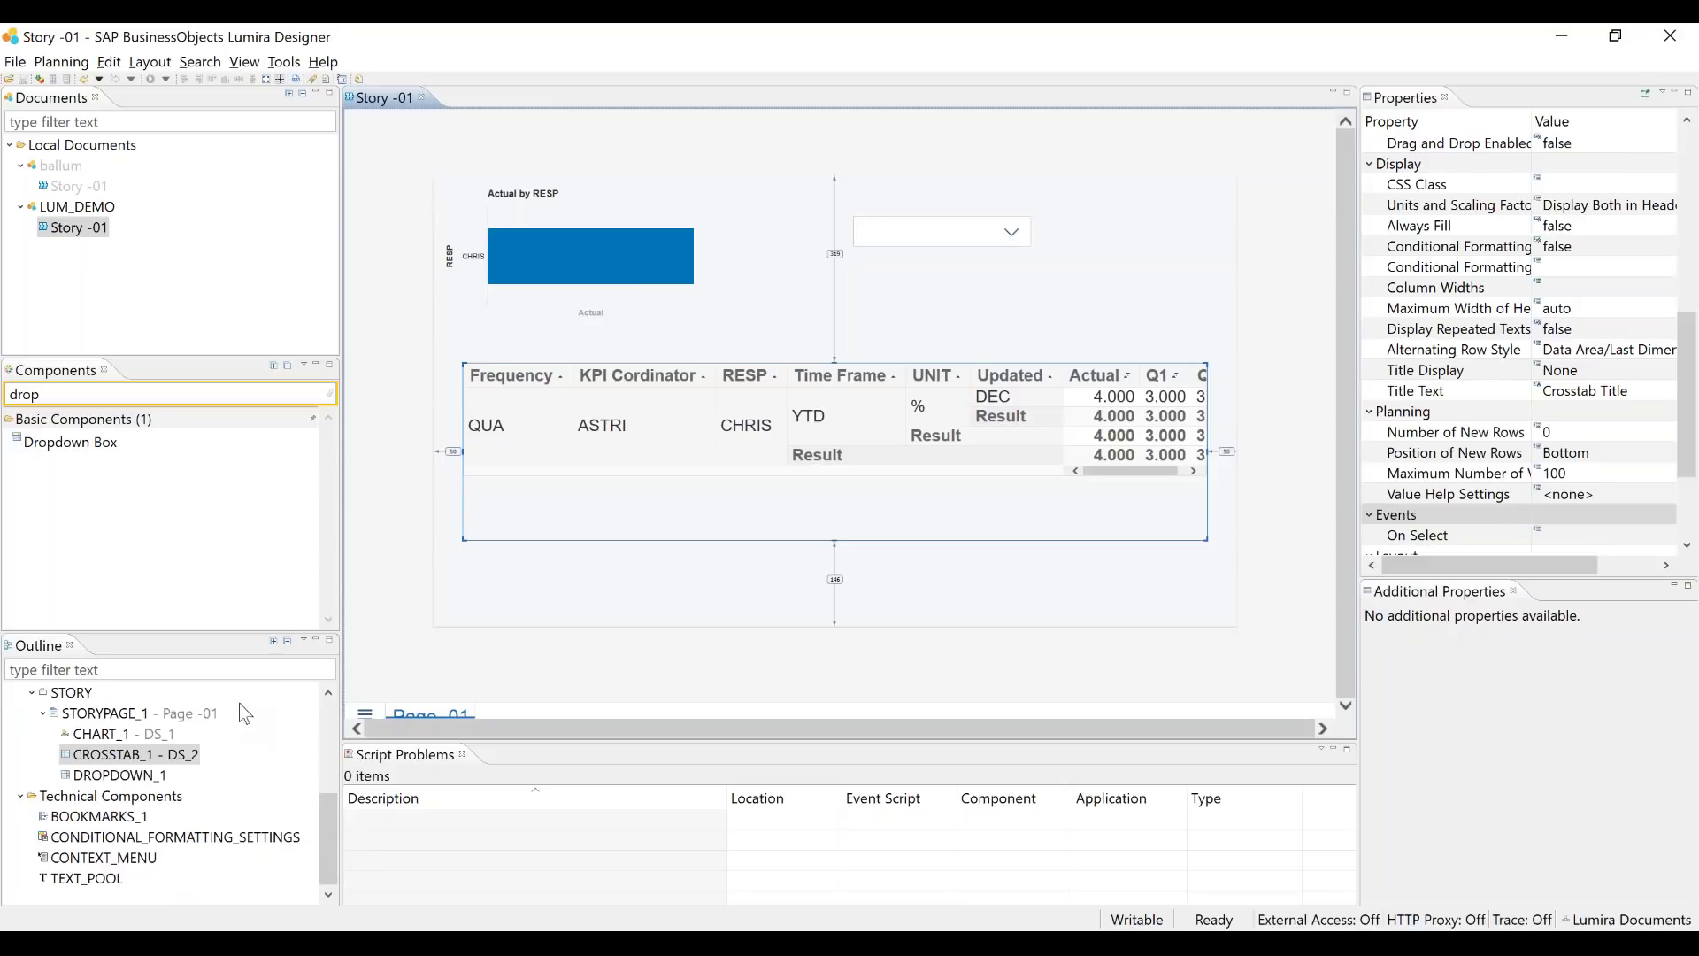
{"action": "left_click_drag", "start_coordinate": [324, 857], "coordinate": [334, 787]}
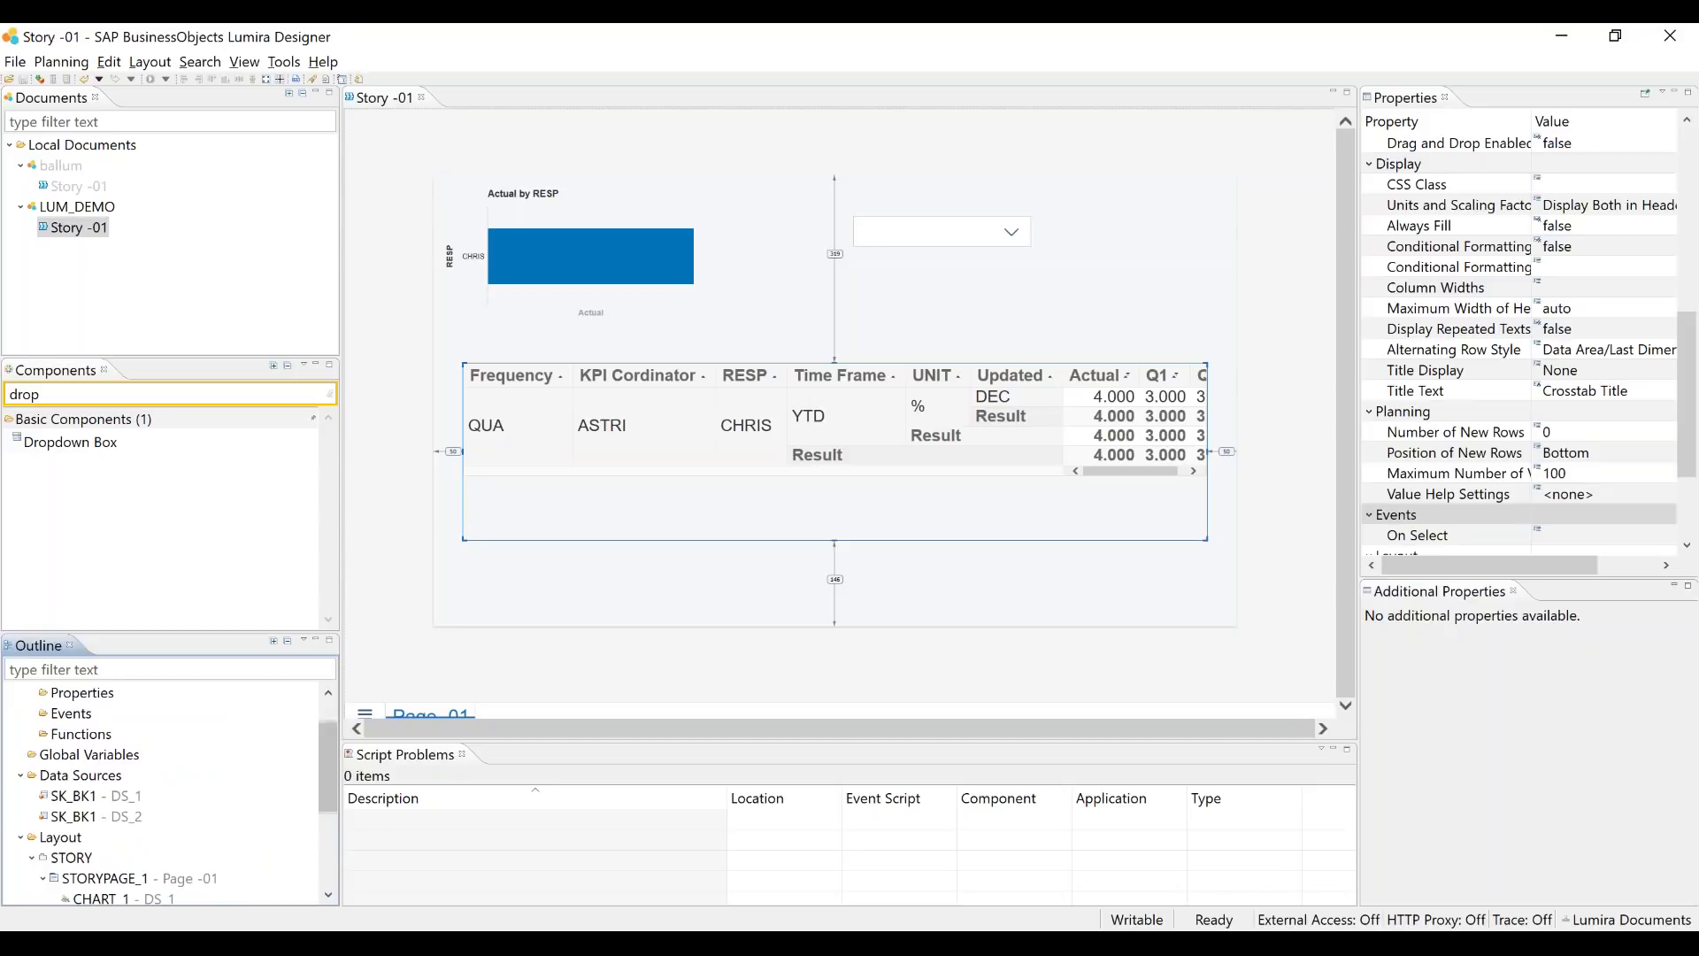
{"action": "right_click", "coordinate": [833, 428]}
{"action": "left_click", "coordinate": [866, 502]}
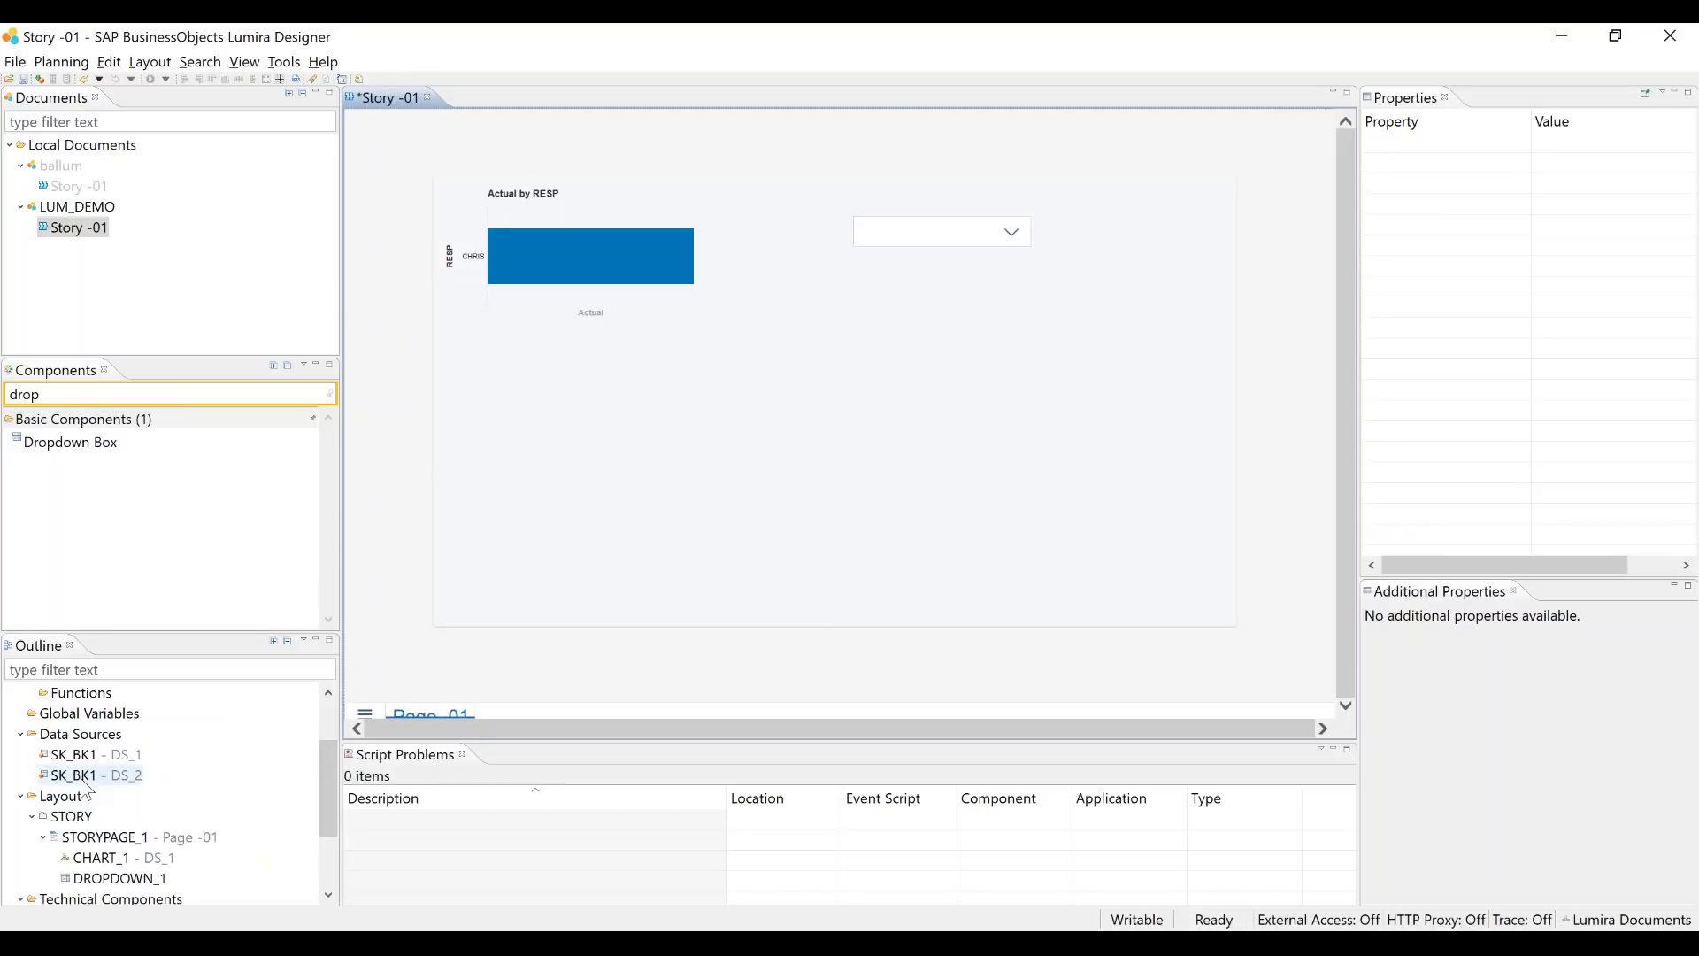
{"action": "left_click", "coordinate": [51, 120]}
{"action": "key", "text": "ctrl+s"}
{"action": "type", "text": "chary"}
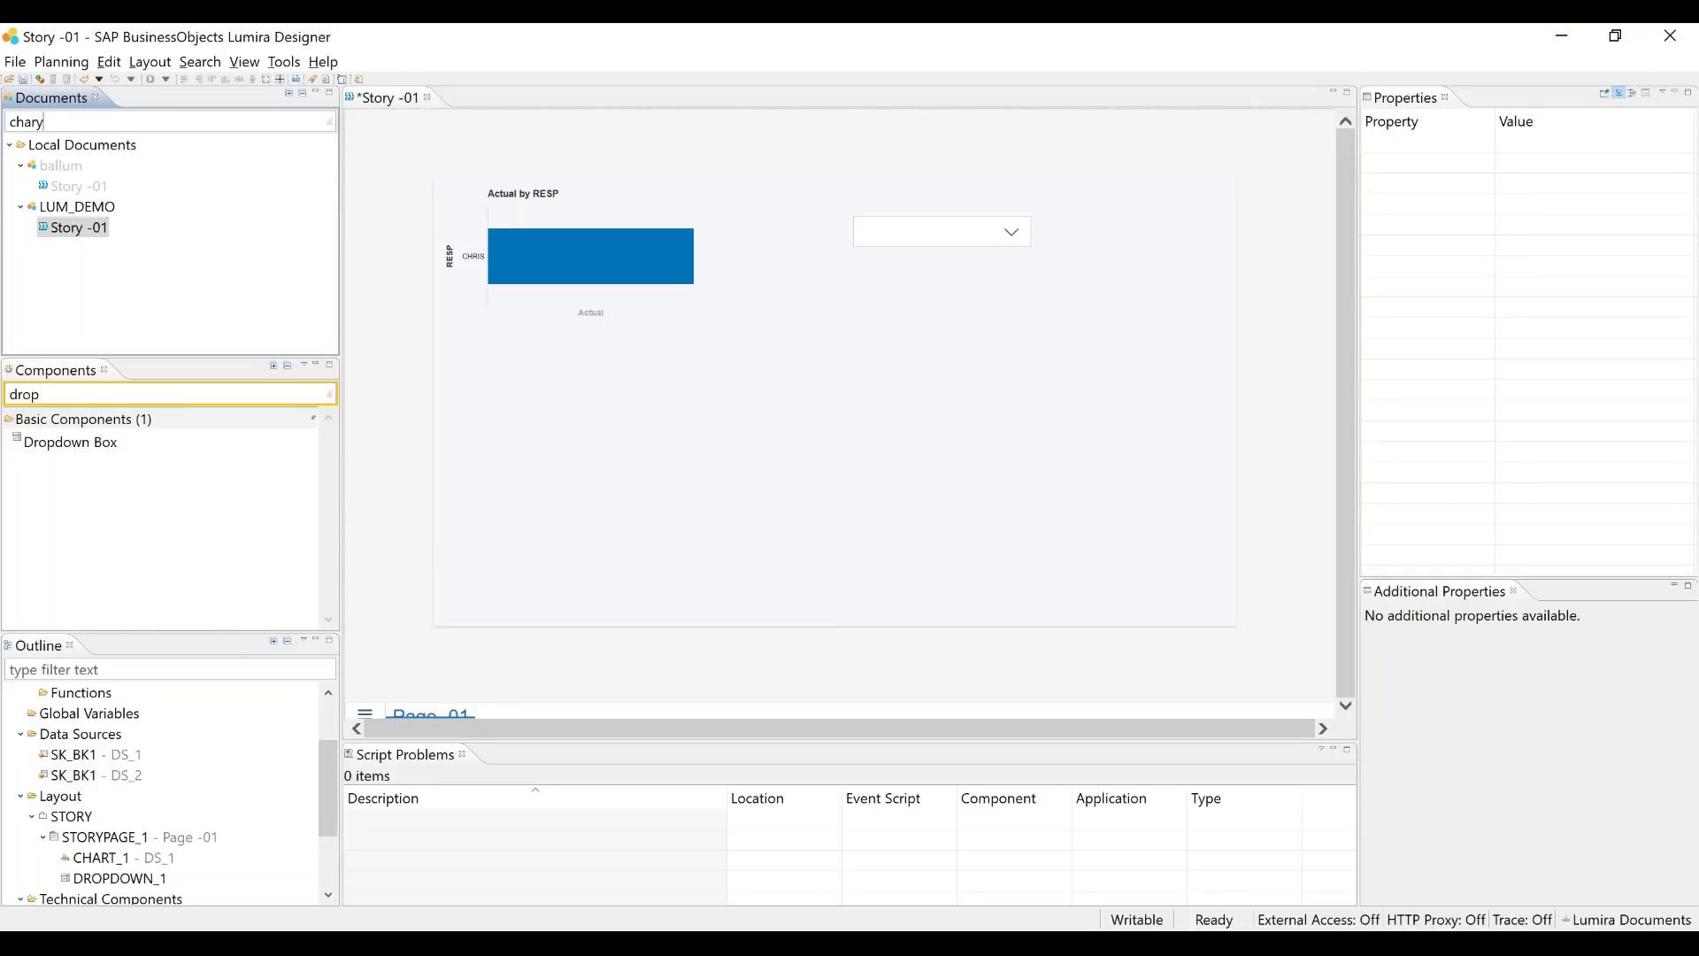
{"action": "key", "text": "BackSpace"}
{"action": "type", "text": "t"}
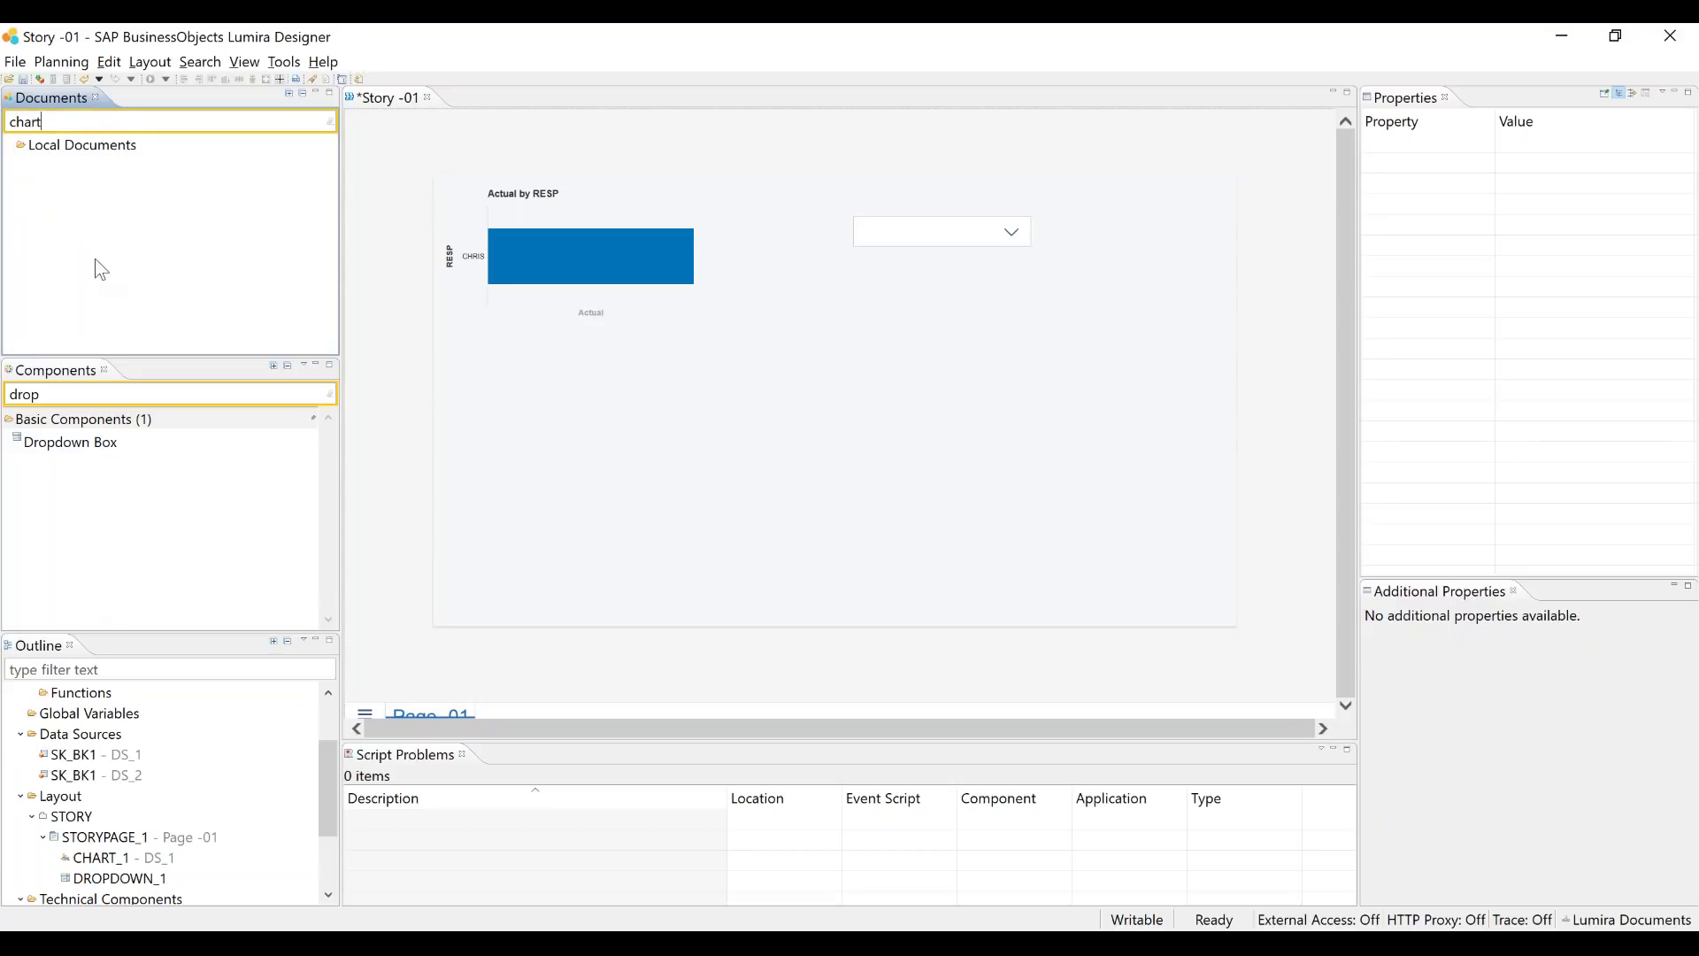
{"action": "key", "text": "BackSpace"}
{"action": "key", "text": "BackSpace"}
{"action": "key", "text": "BackSpace"}
Find the Chart component by filtering for "char" and place a new chart below the Actual by RESP chart
{"action": "left_click", "coordinate": [88, 398]}
{"action": "key", "text": "BackSpace"}
{"action": "key", "text": "BackSpace"}
{"action": "key", "text": "BackSpace"}
{"action": "key", "text": "BackSpace"}
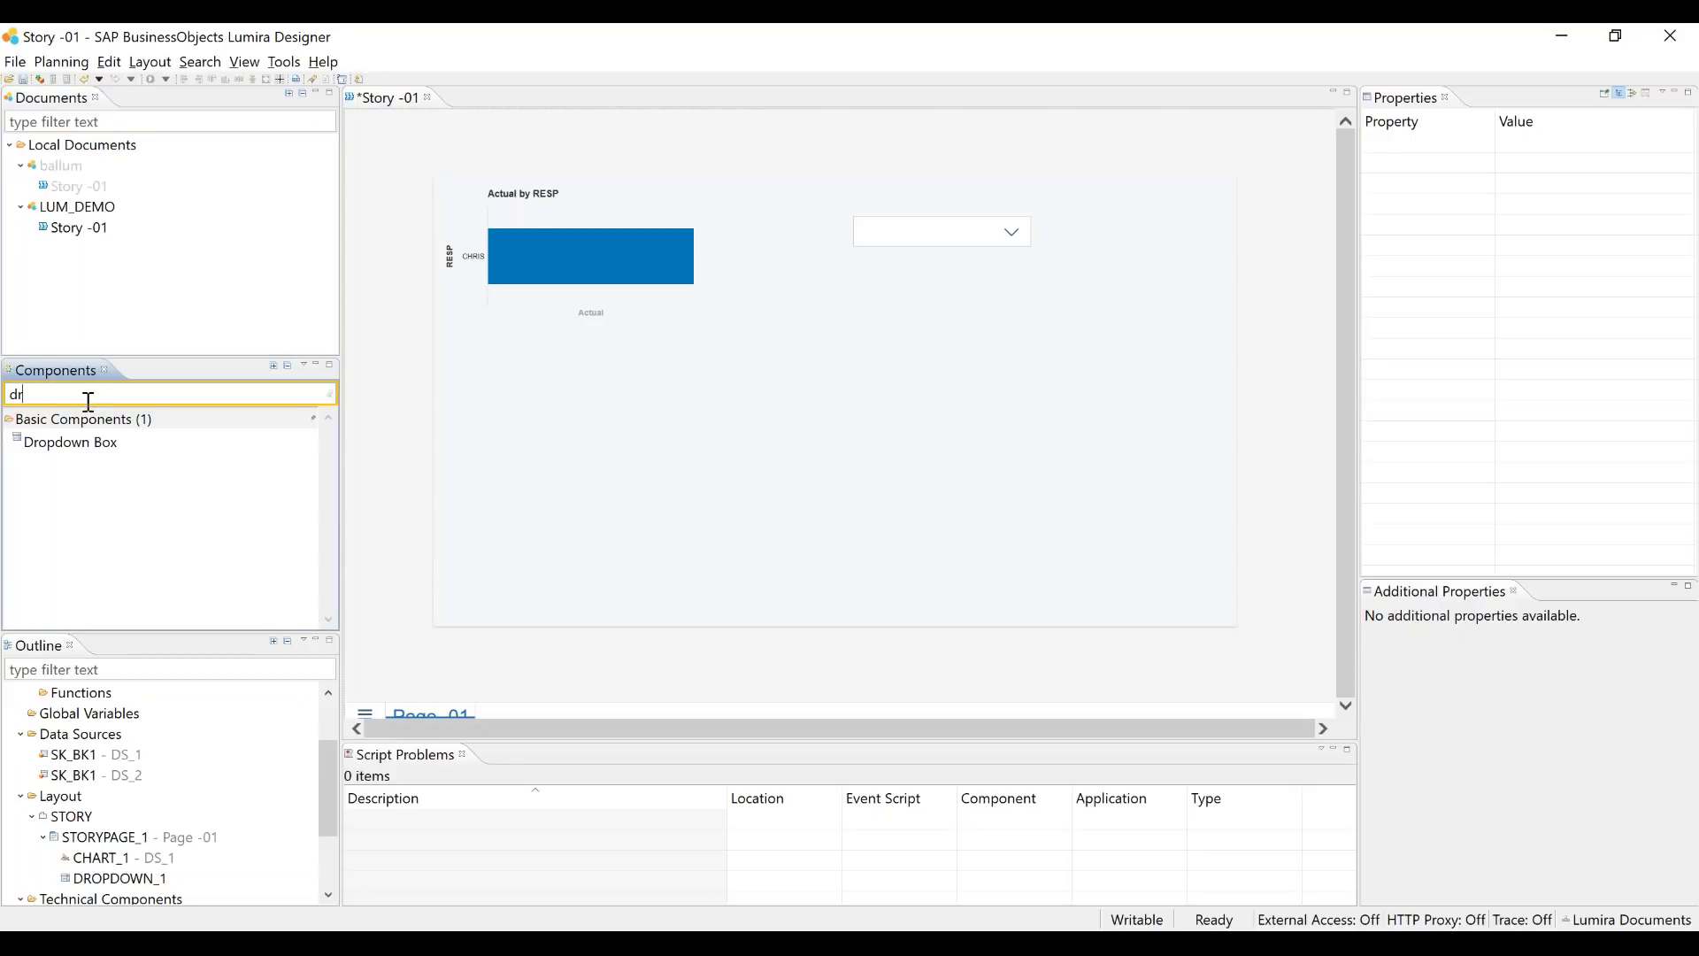
{"action": "type", "text": "cha"}
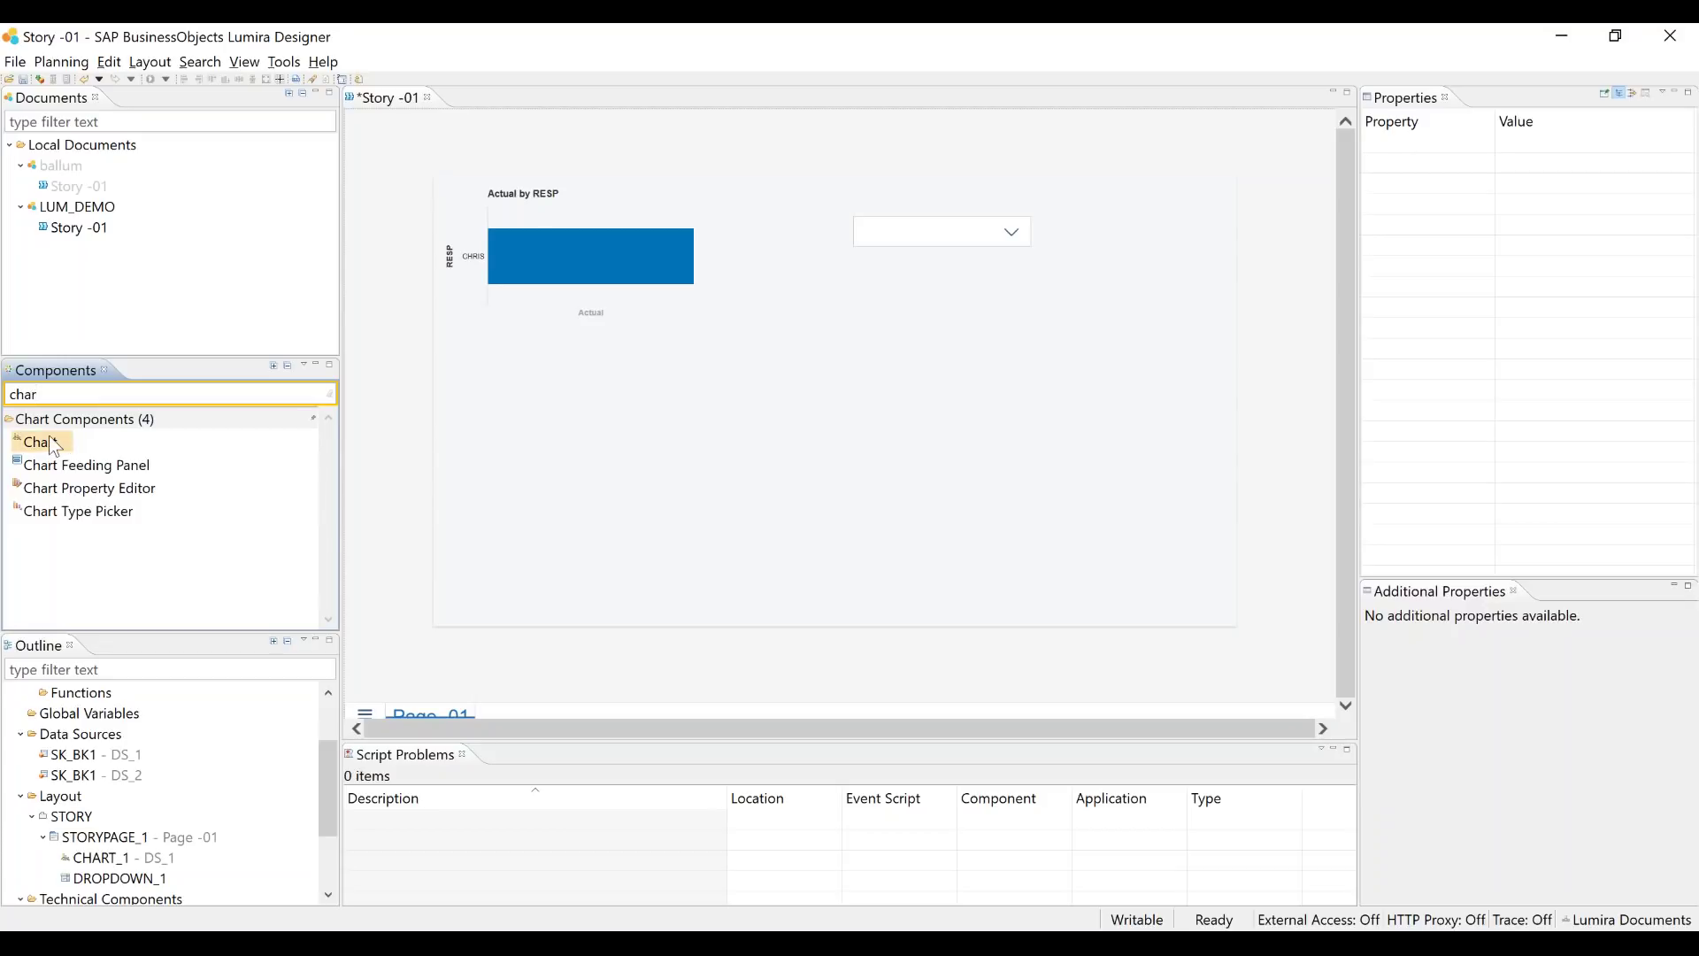
{"action": "left_click_drag", "start_coordinate": [54, 447], "coordinate": [540, 404]}
{"action": "left_click", "coordinate": [104, 881]}
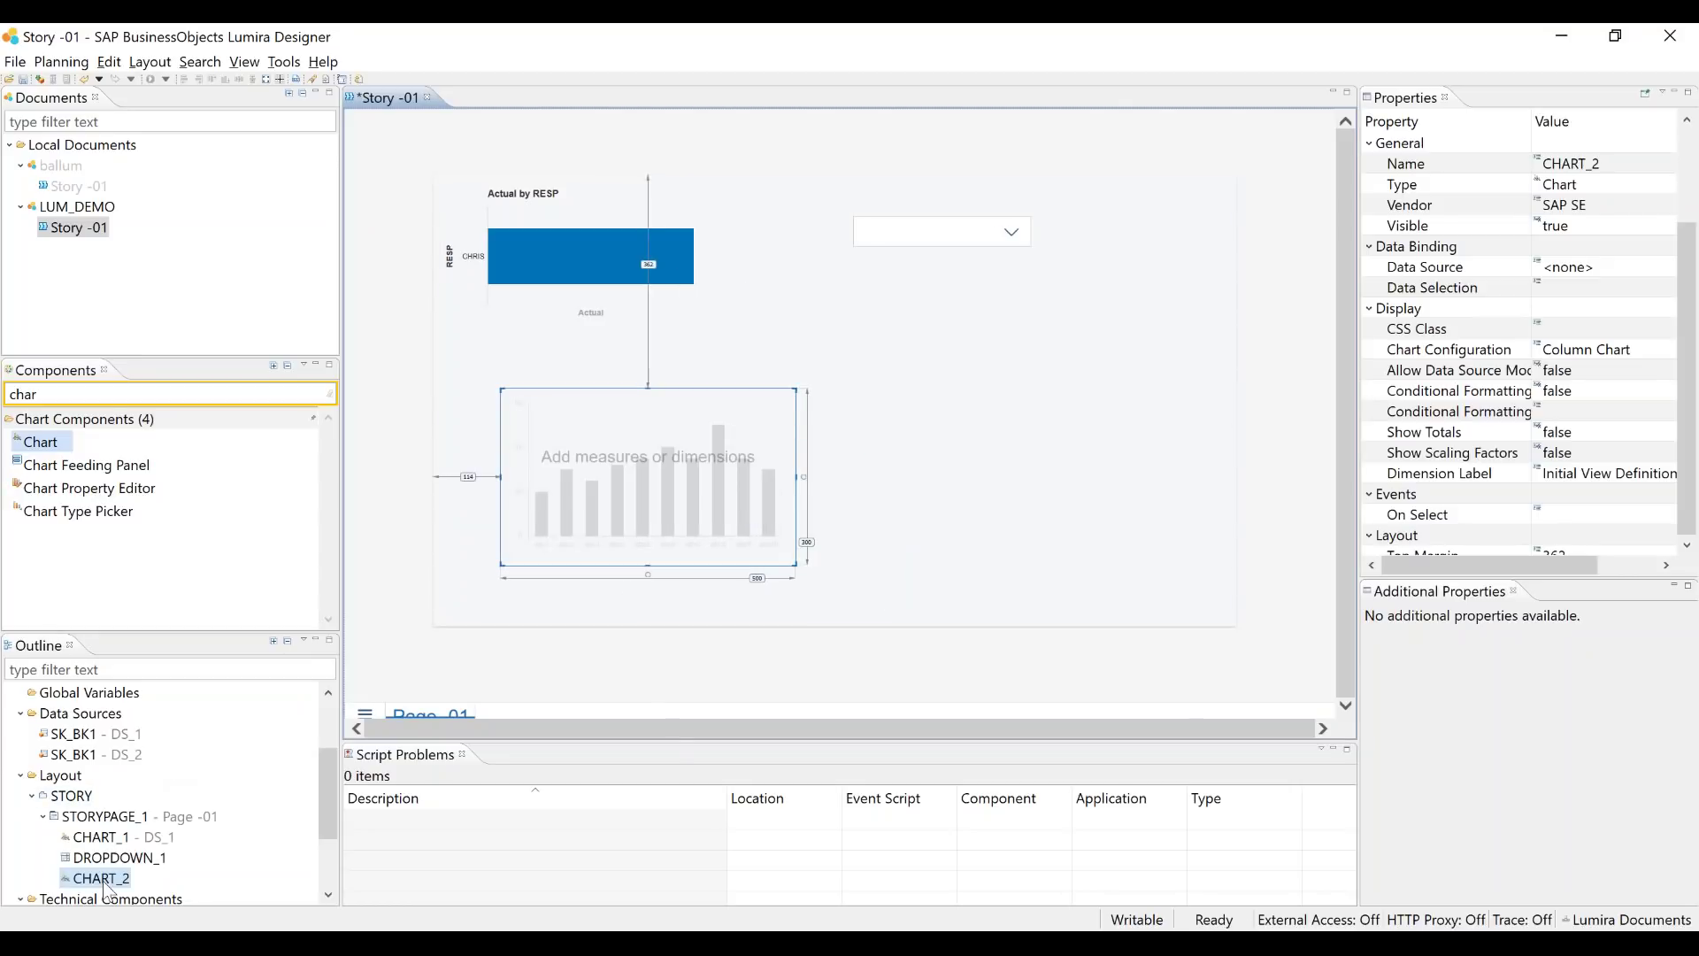
Edit the initial view of data source DS_2, removing Frequency, RESP, Time Frame, UNIT and Updated from the rows
{"action": "left_click", "coordinate": [101, 758]}
{"action": "right_click", "coordinate": [99, 756]}
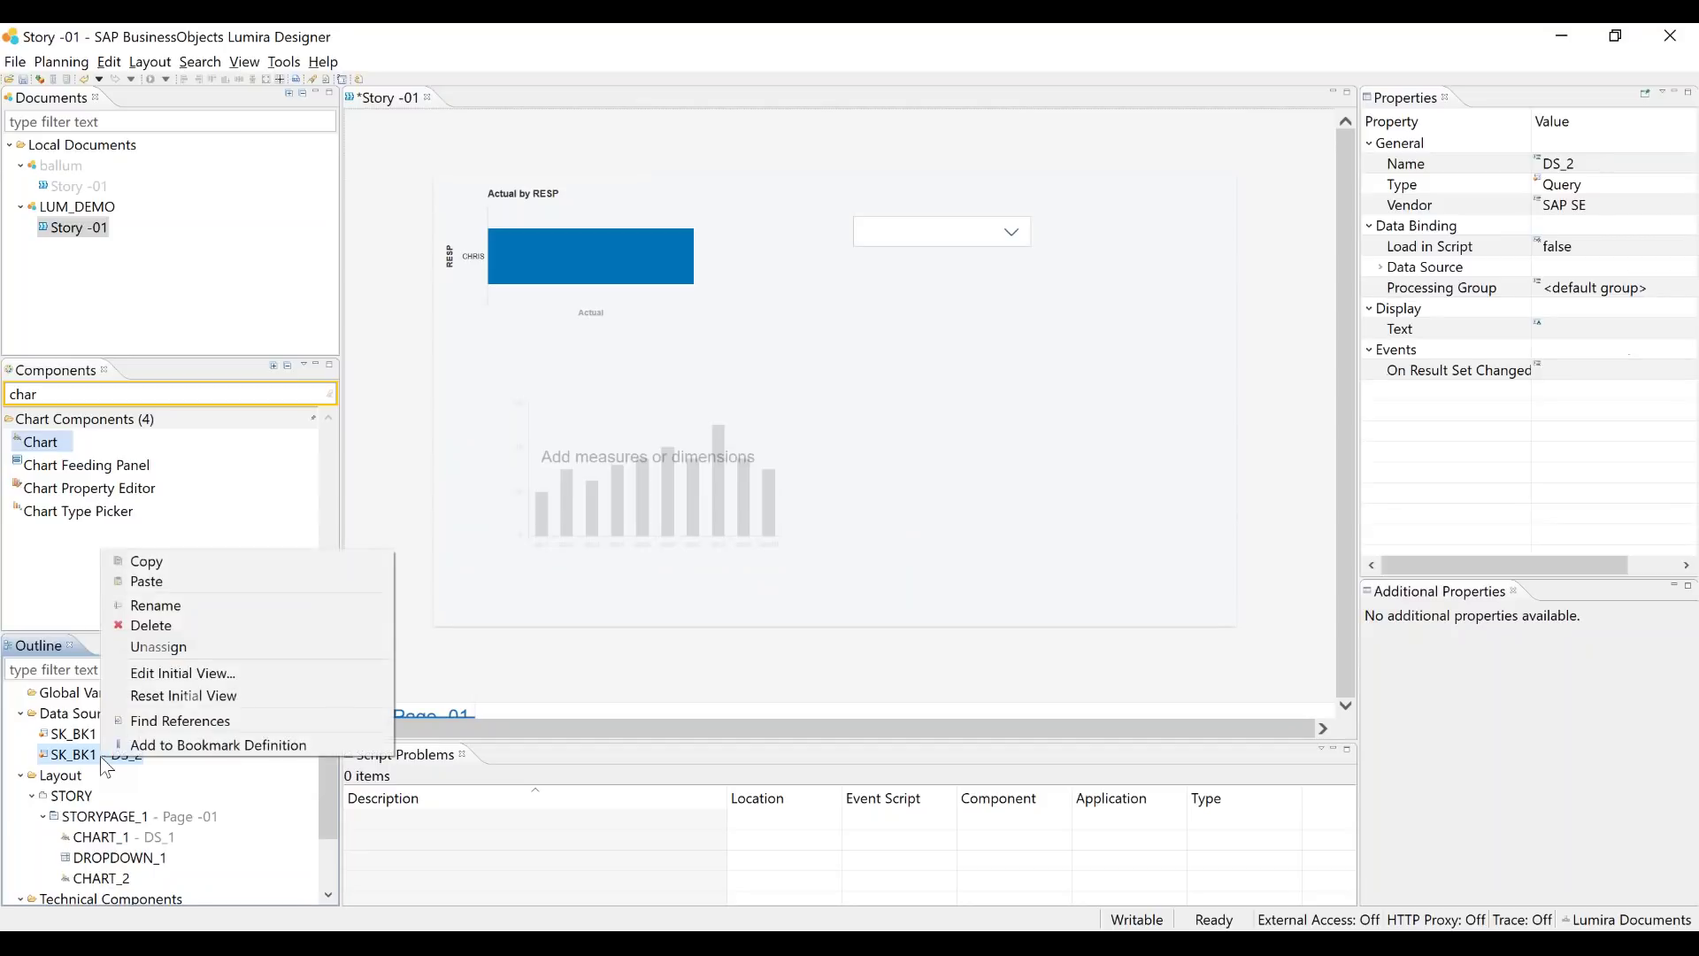
{"action": "left_click", "coordinate": [168, 677]}
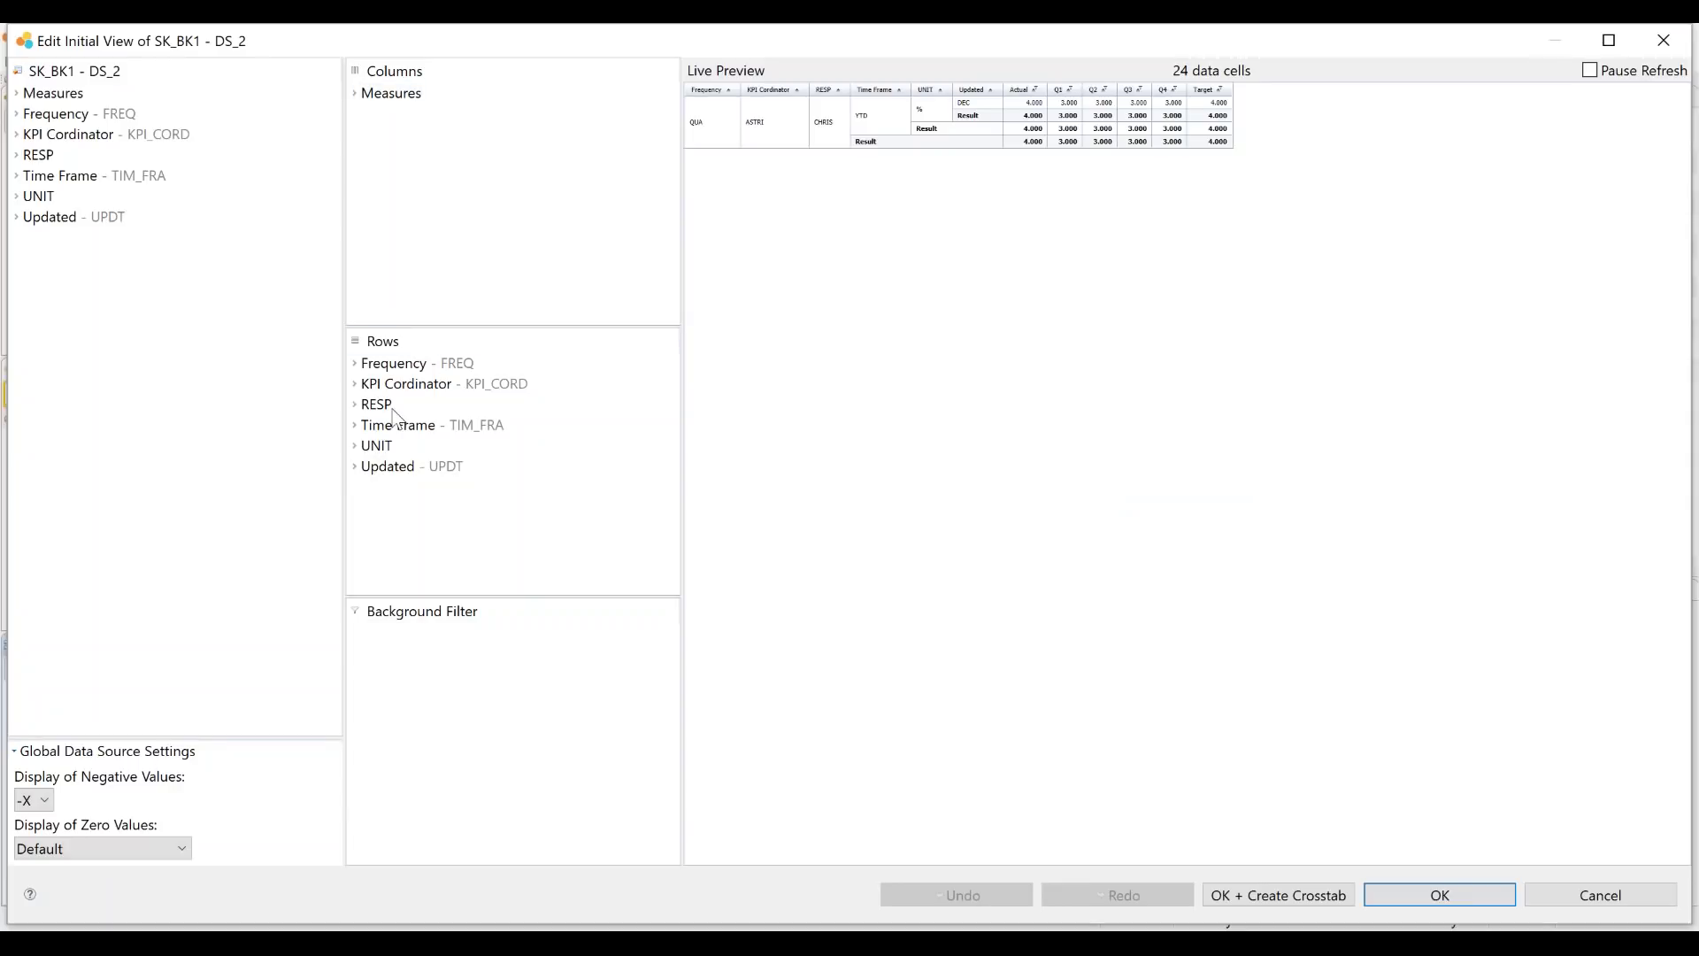
{"action": "left_click", "coordinate": [407, 386]}
{"action": "left_click_drag", "start_coordinate": [394, 366], "coordinate": [168, 342]}
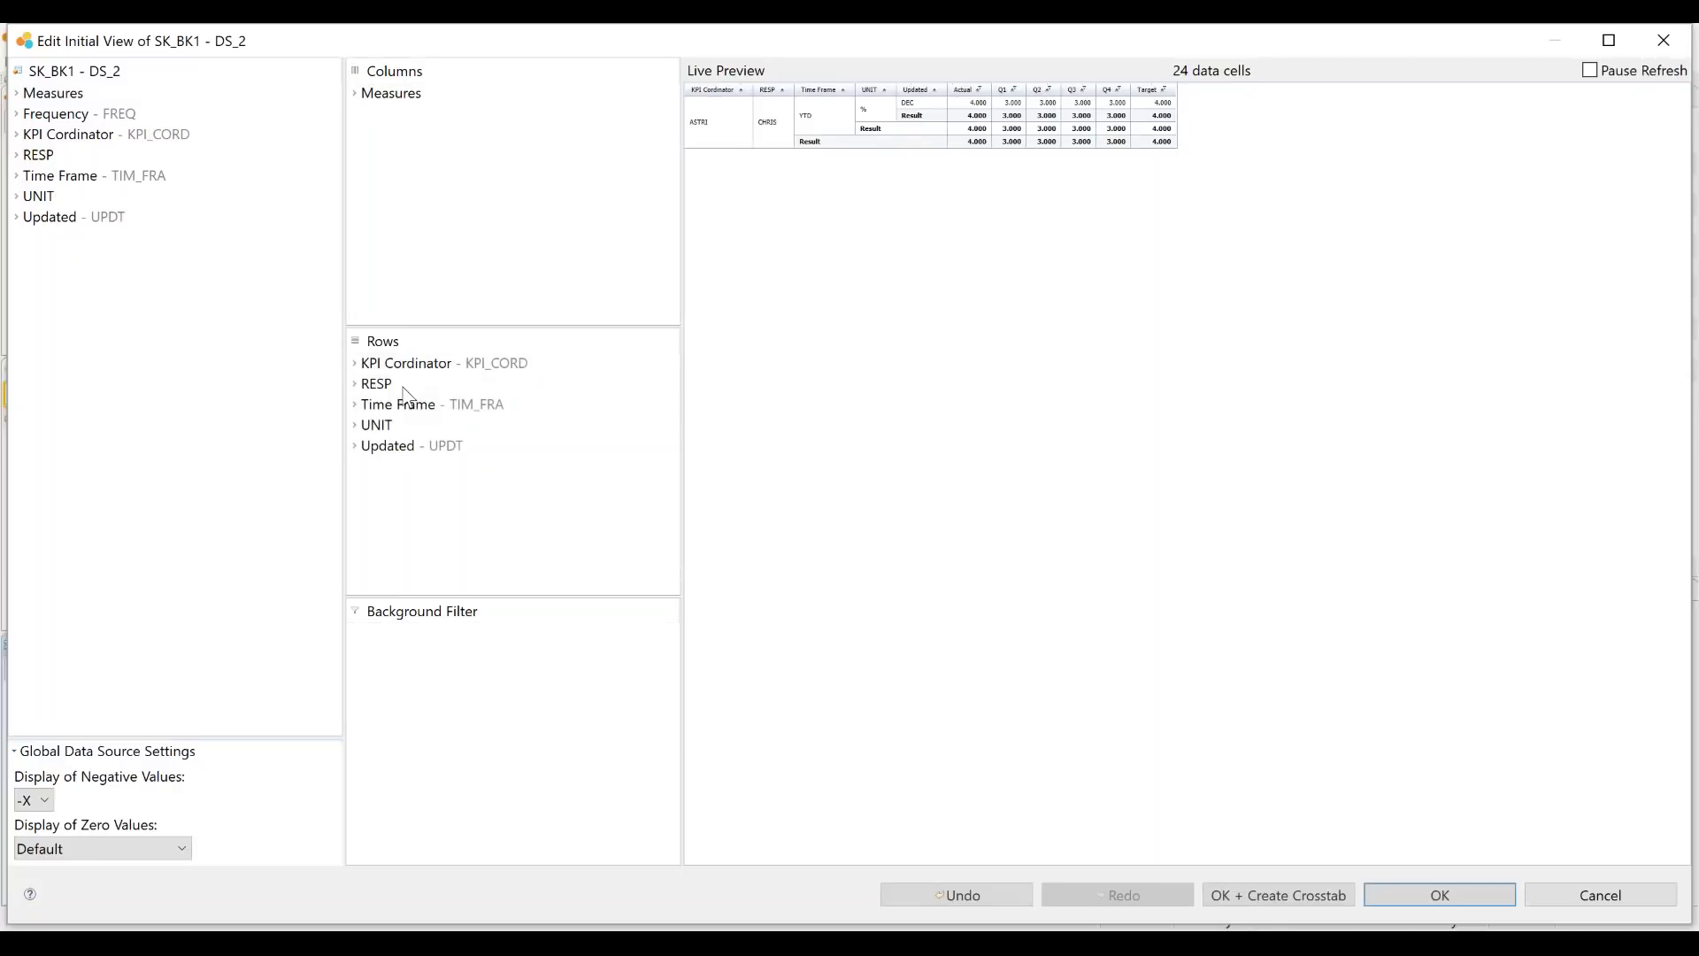
{"action": "left_click", "coordinate": [418, 446]}
{"action": "left_click", "coordinate": [376, 383], "text": "shift"}
{"action": "left_click_drag", "start_coordinate": [384, 414], "coordinate": [164, 398]}
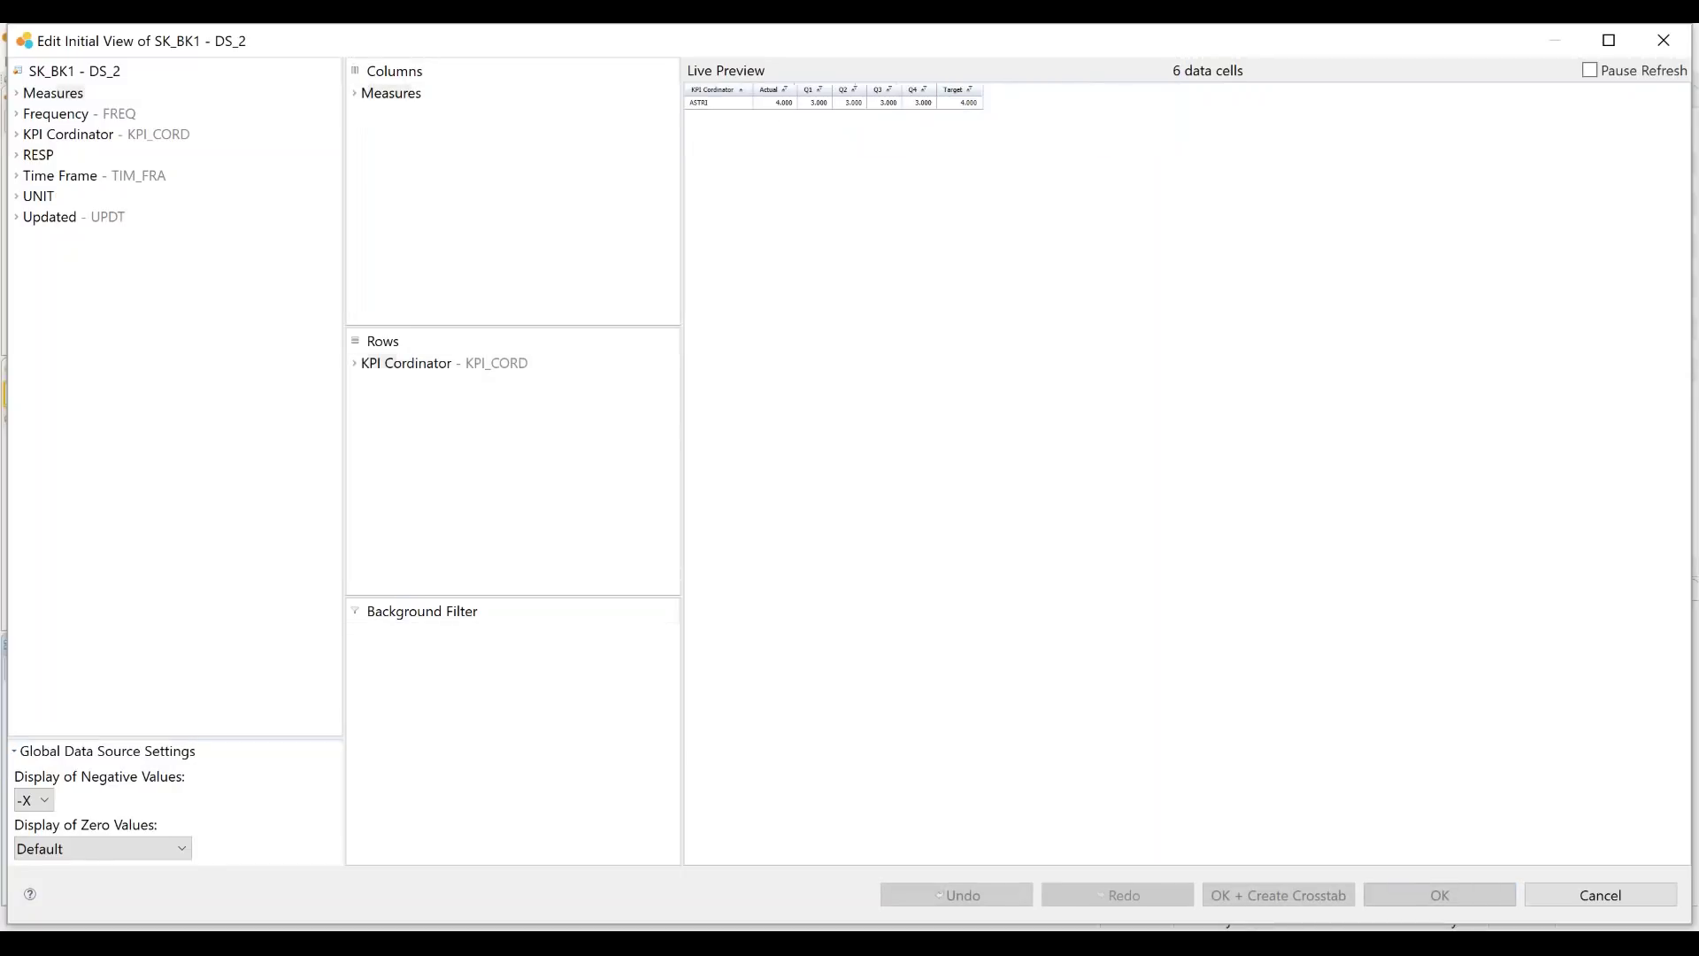
Set the Actual, Q1 and Q2 measures in the columns to one decimal place
{"action": "left_click", "coordinate": [355, 93]}
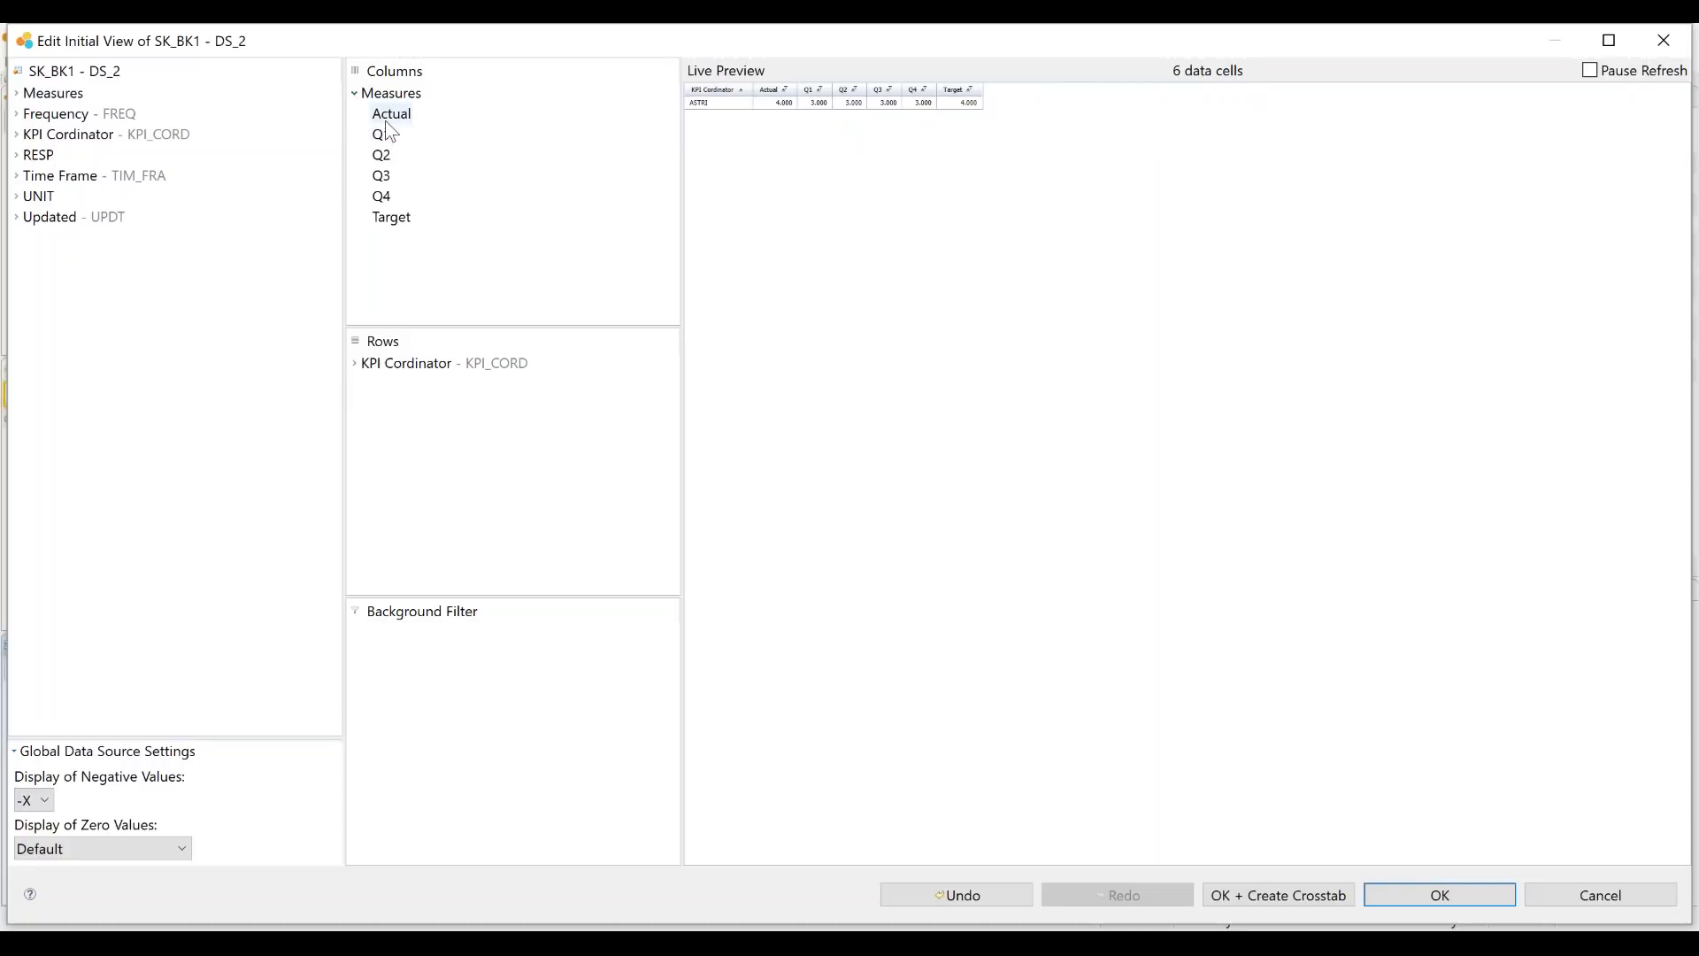
{"action": "right_click", "coordinate": [391, 114]}
{"action": "mouse_move", "coordinate": [489, 133]}
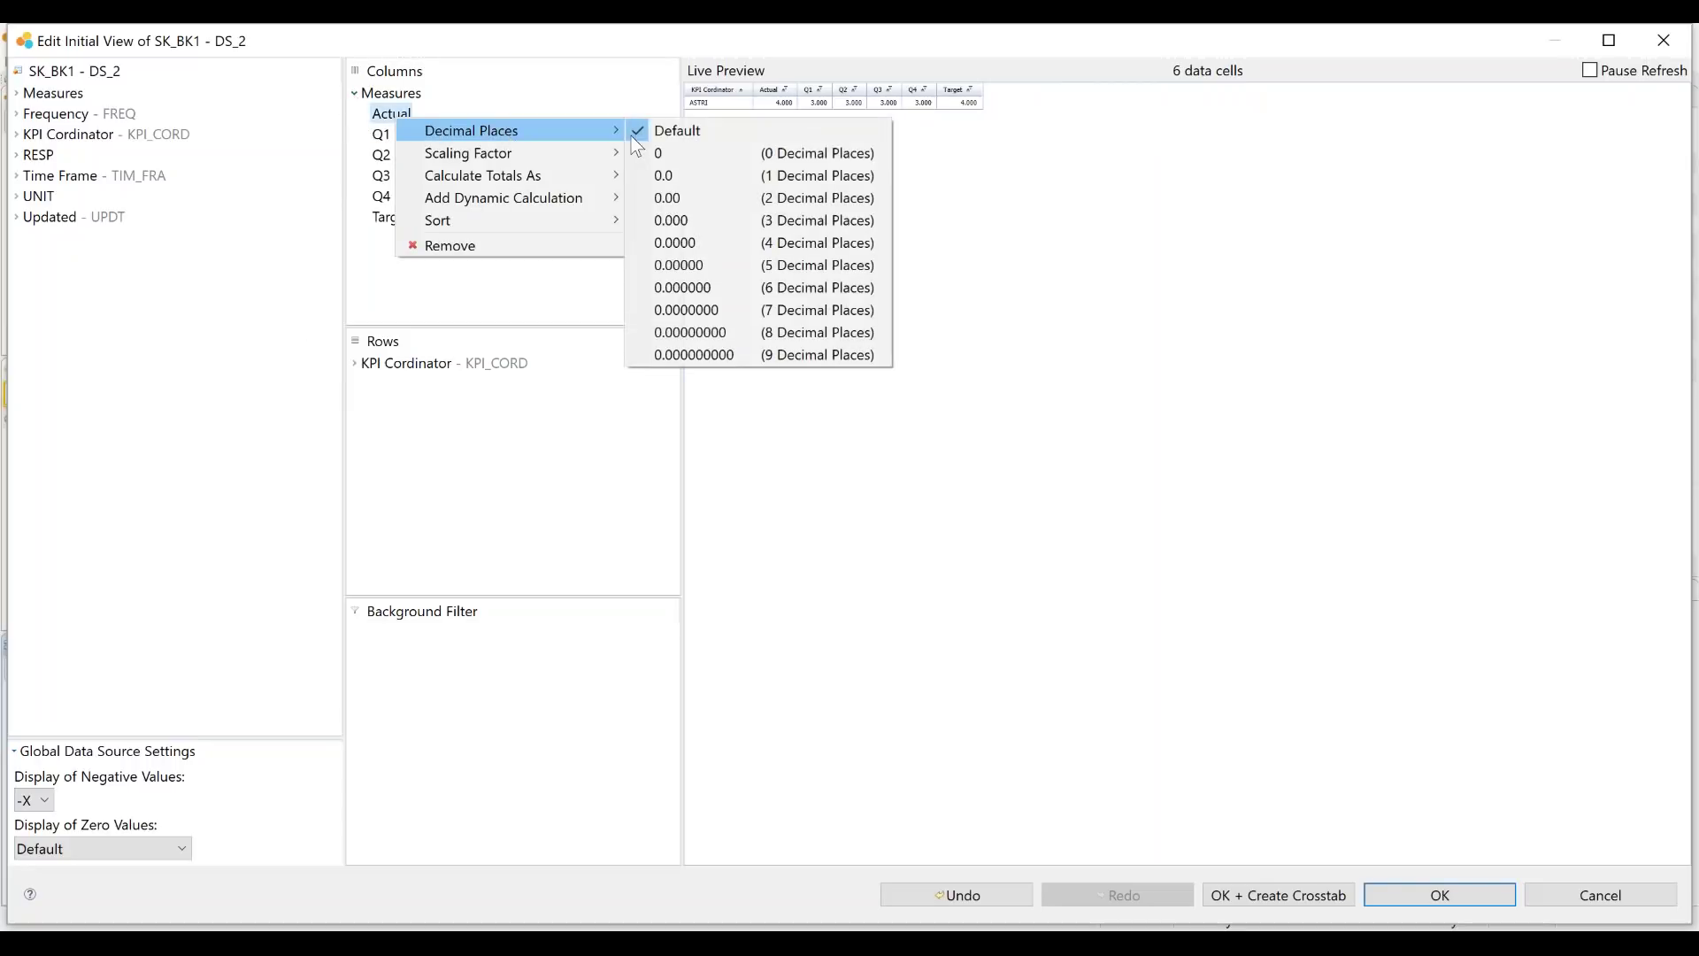
{"action": "left_click", "coordinate": [663, 175]}
{"action": "right_click", "coordinate": [386, 140]}
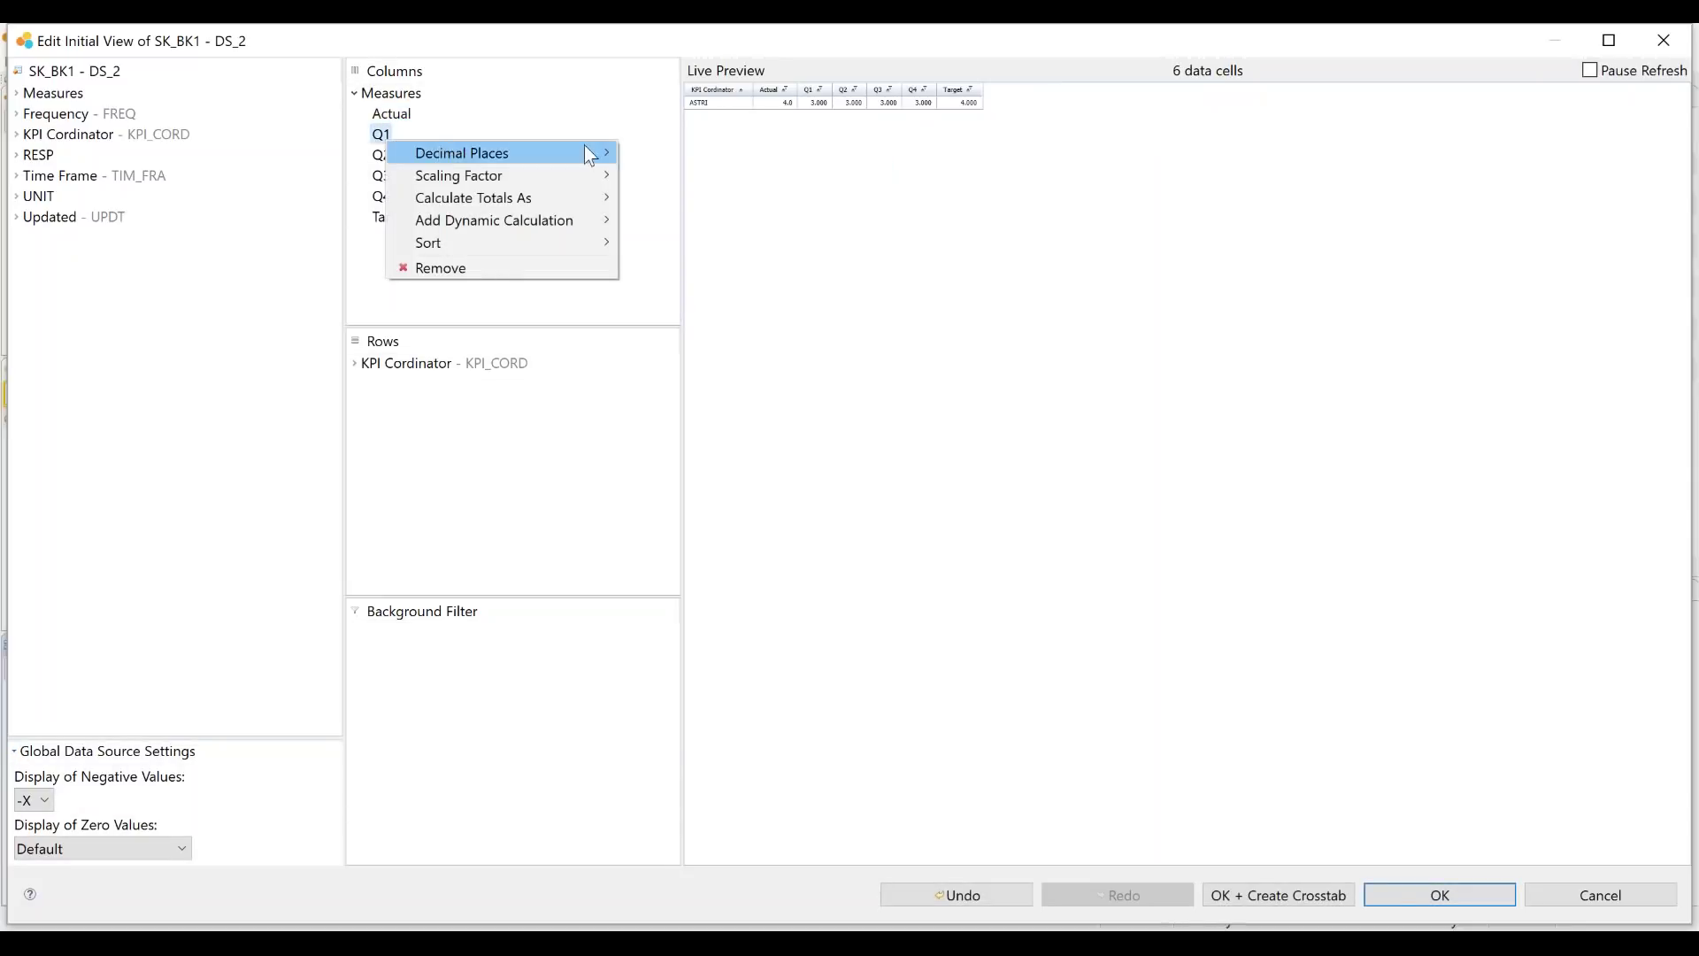
{"action": "mouse_move", "coordinate": [531, 153]}
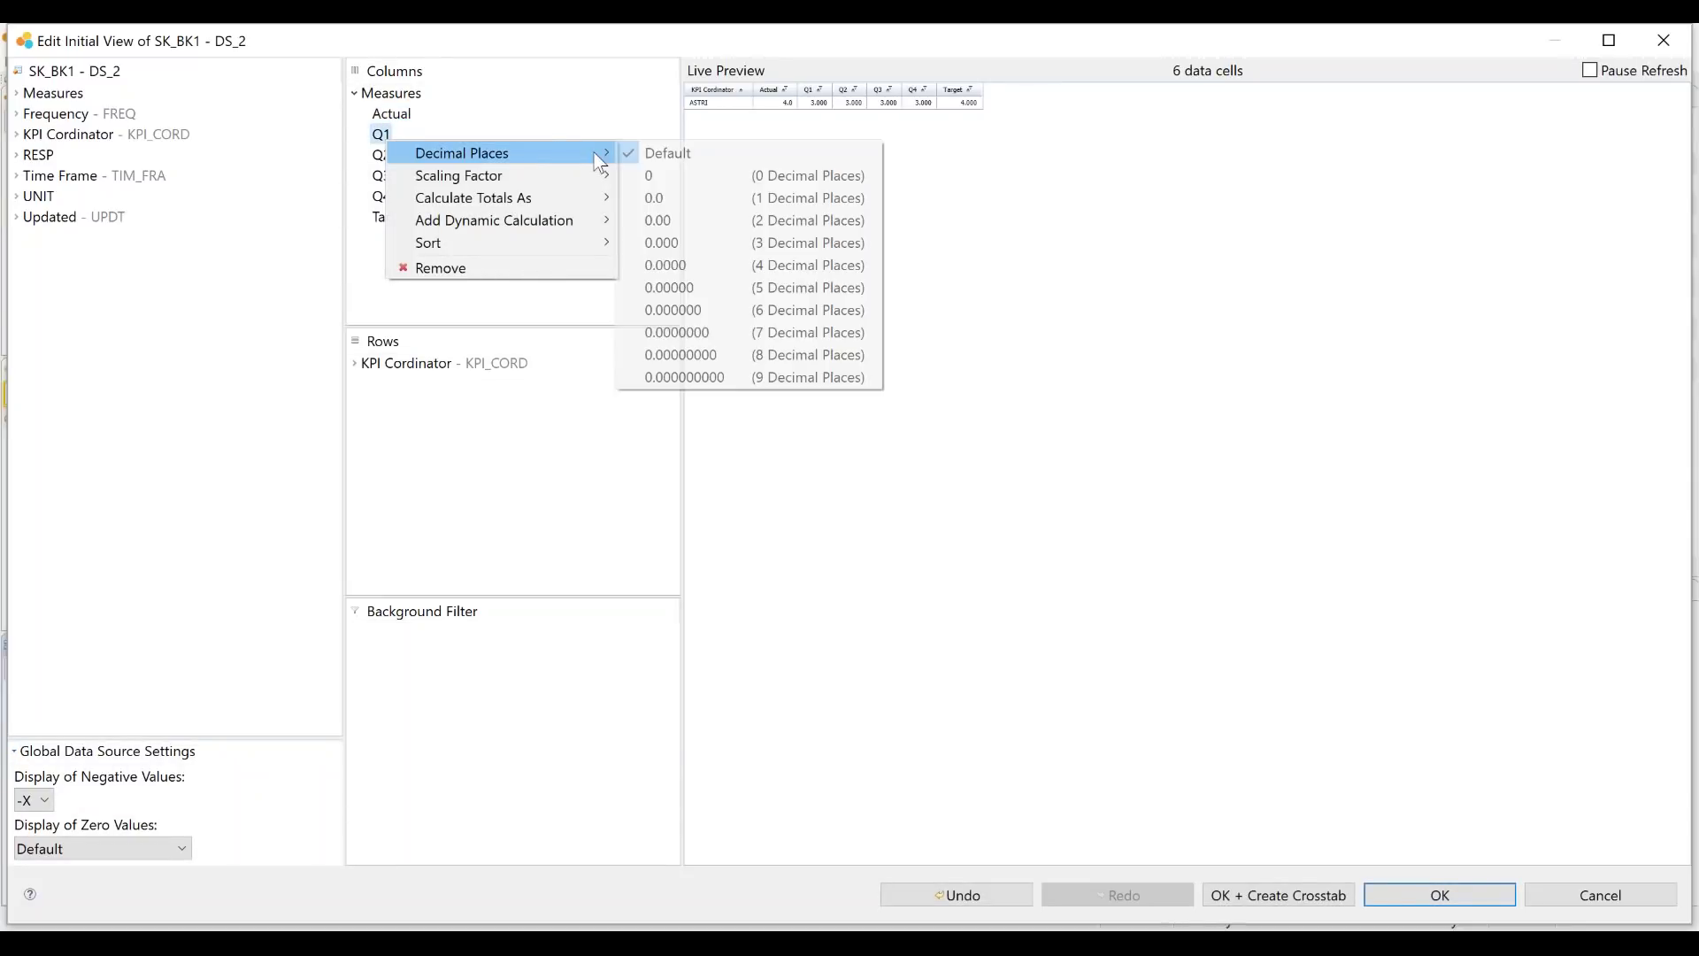
{"action": "left_click", "coordinate": [664, 196]}
{"action": "right_click", "coordinate": [387, 161]}
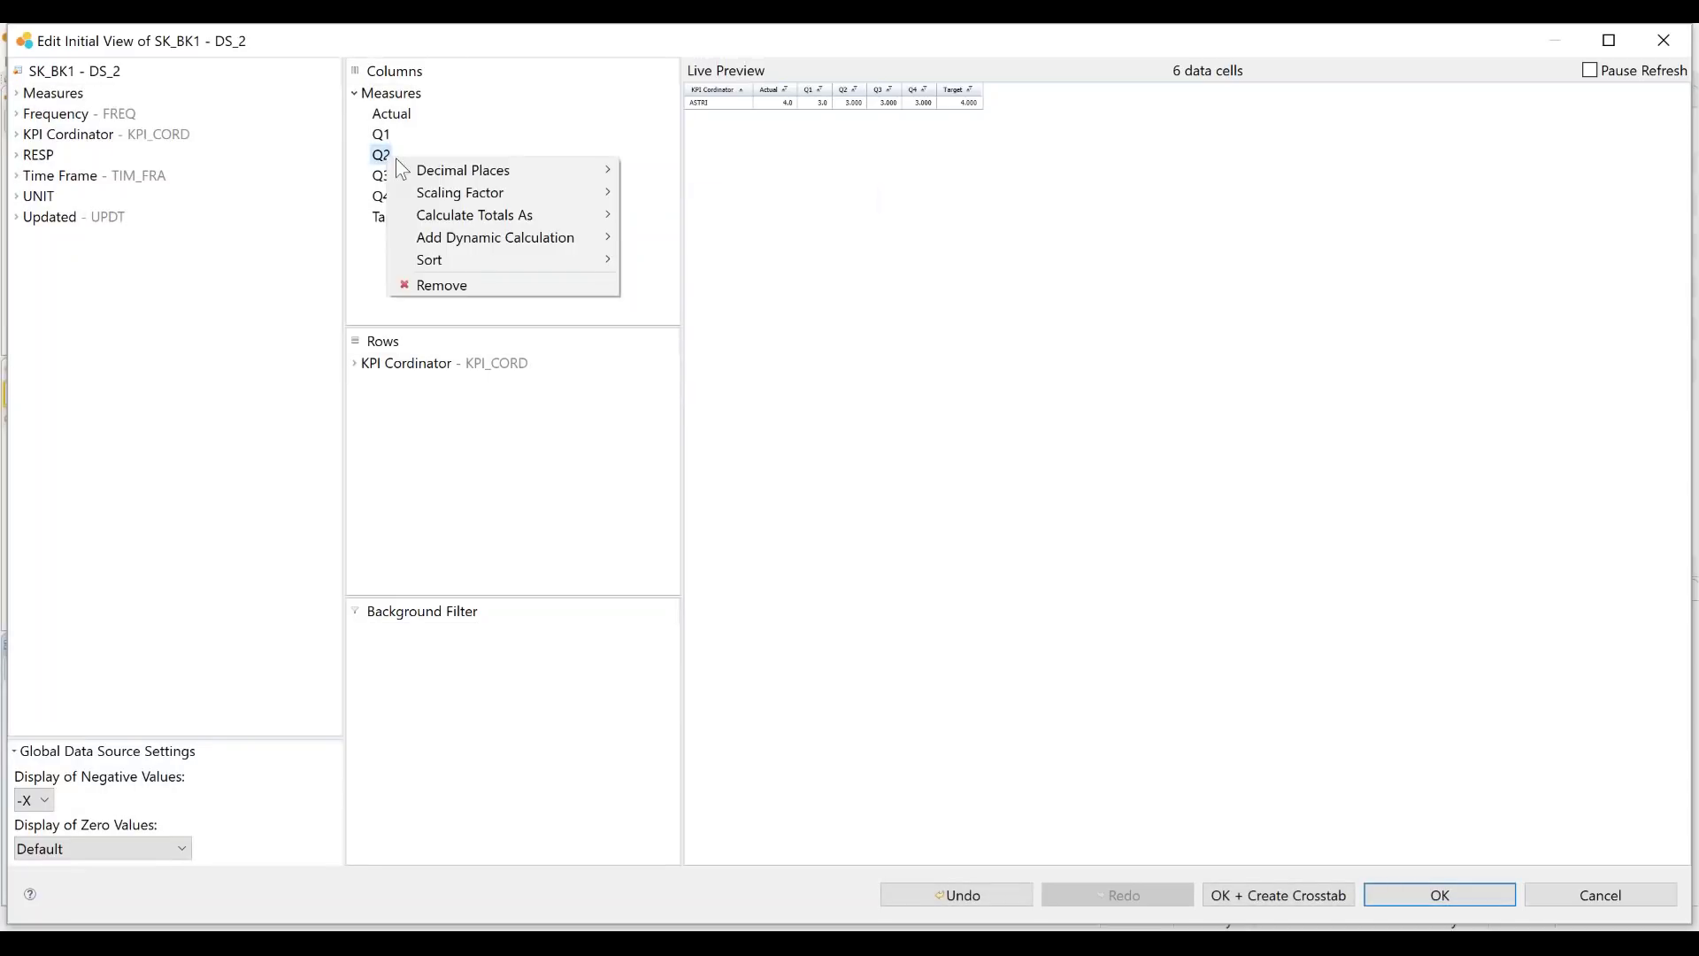
{"action": "mouse_move", "coordinate": [451, 170]}
{"action": "left_click", "coordinate": [660, 221]}
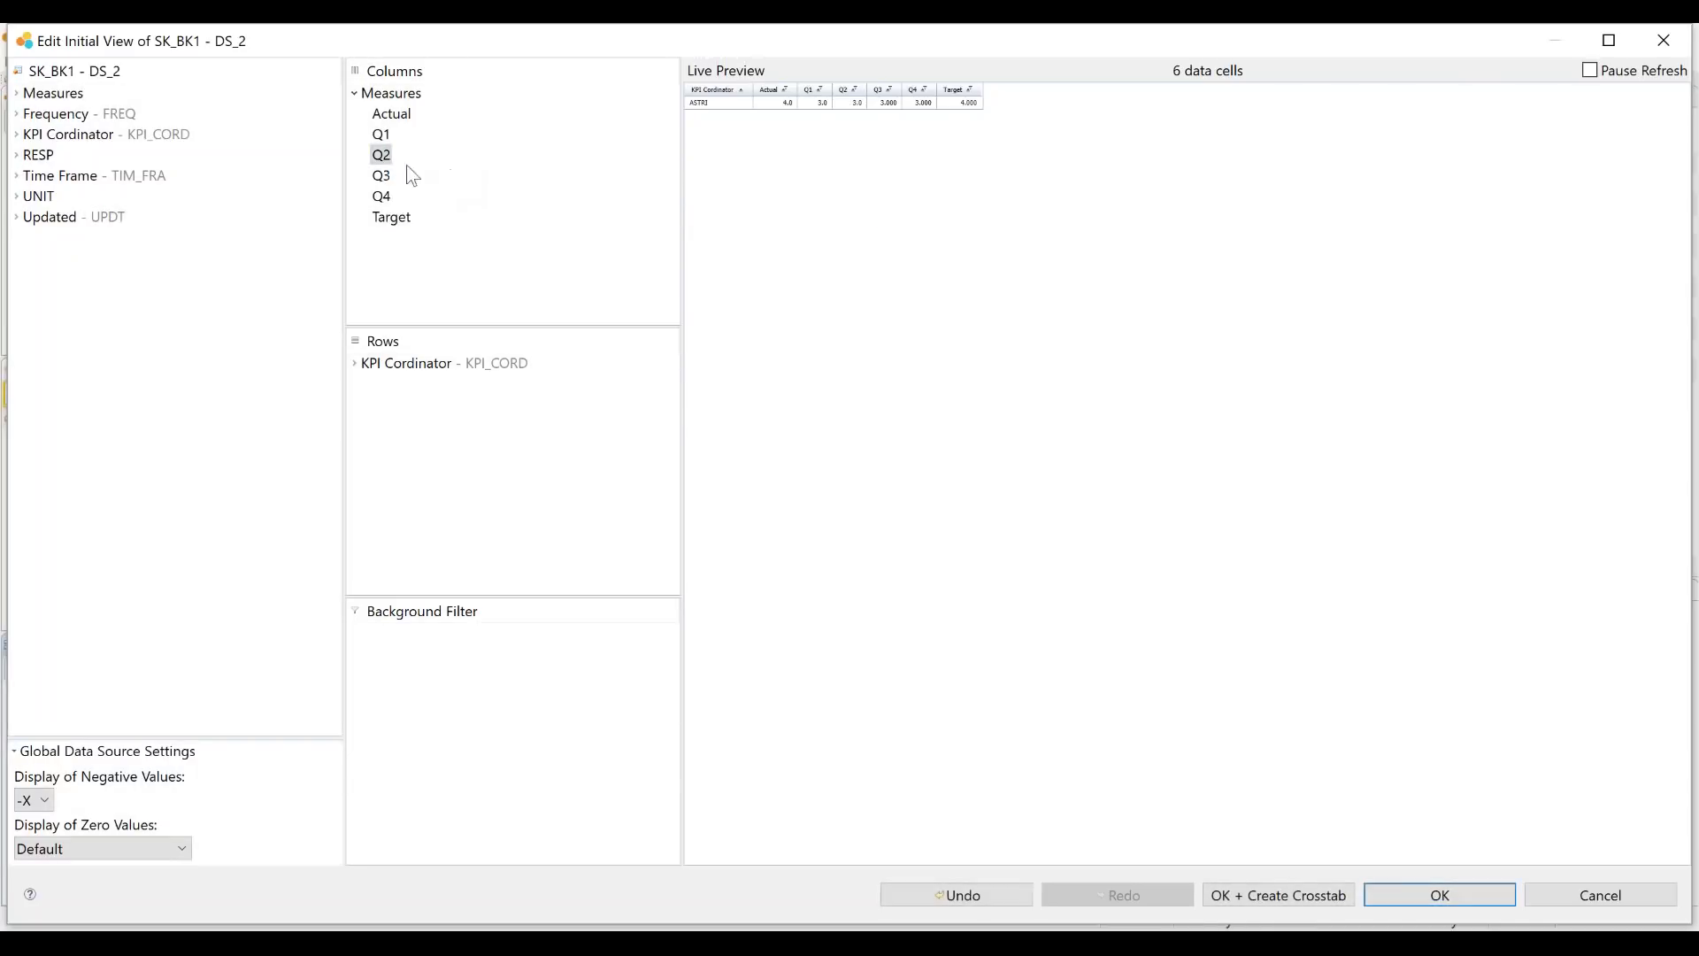
Set the Q3, Q4 and Target measures to one decimal place and apply the edited initial view
{"action": "right_click", "coordinate": [381, 176]}
{"action": "mouse_move", "coordinate": [511, 186]}
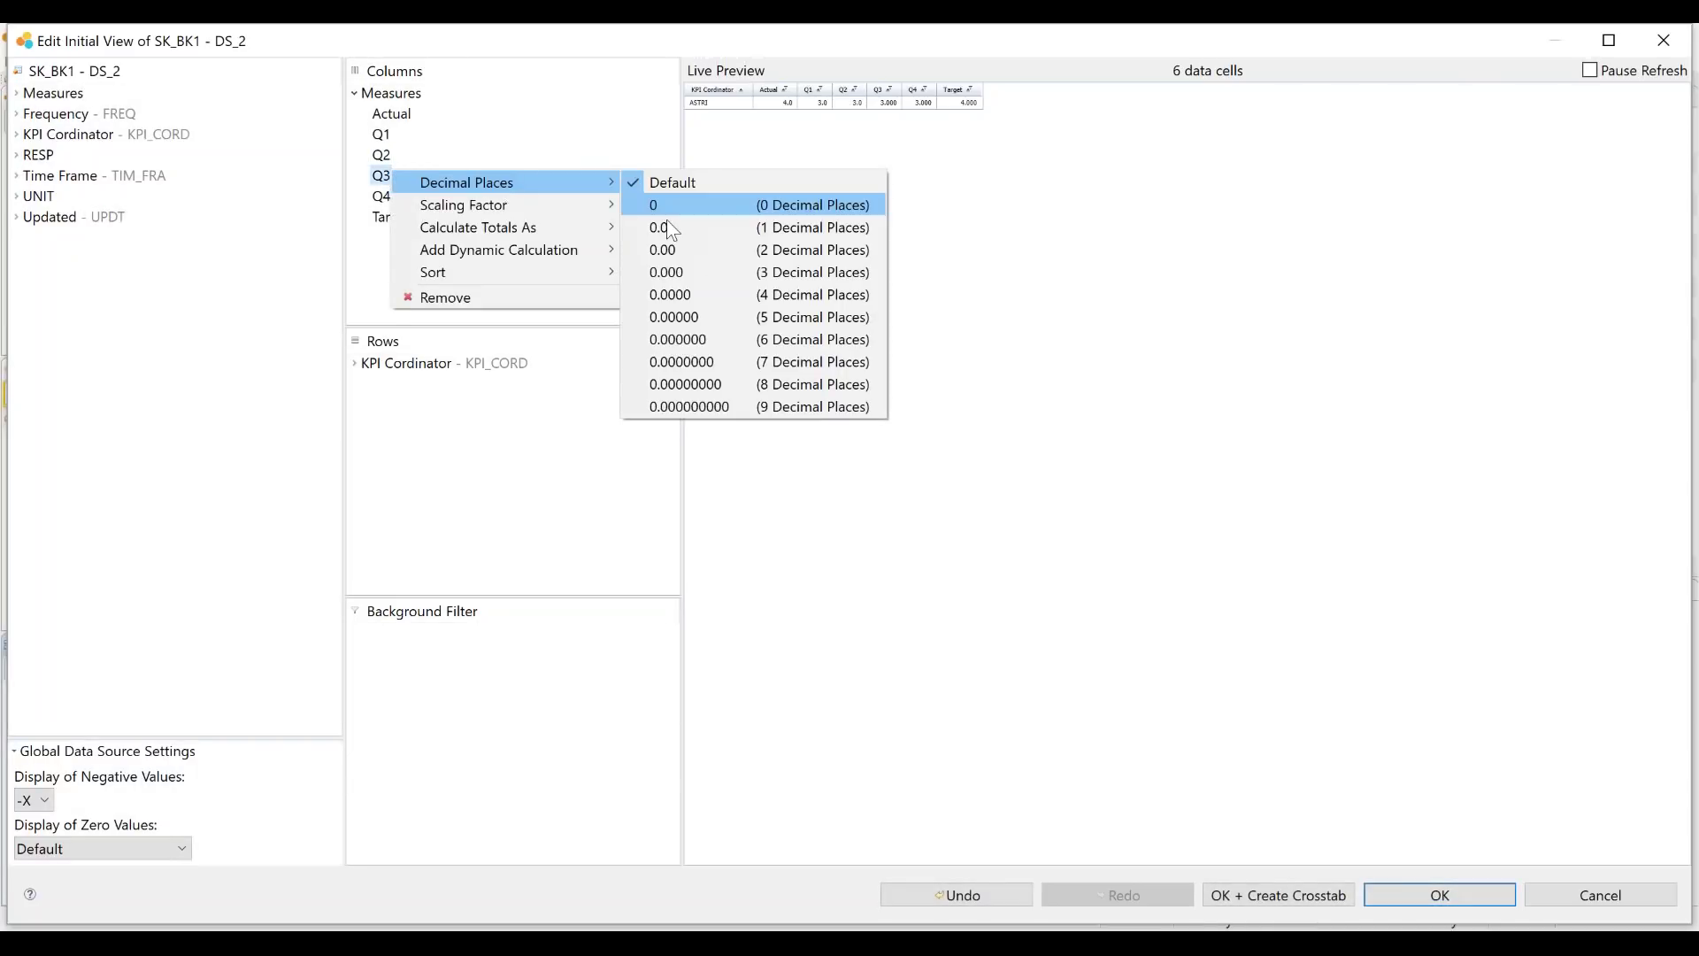
{"action": "left_click", "coordinate": [655, 228]}
{"action": "right_click", "coordinate": [379, 196]}
{"action": "mouse_move", "coordinate": [537, 214]}
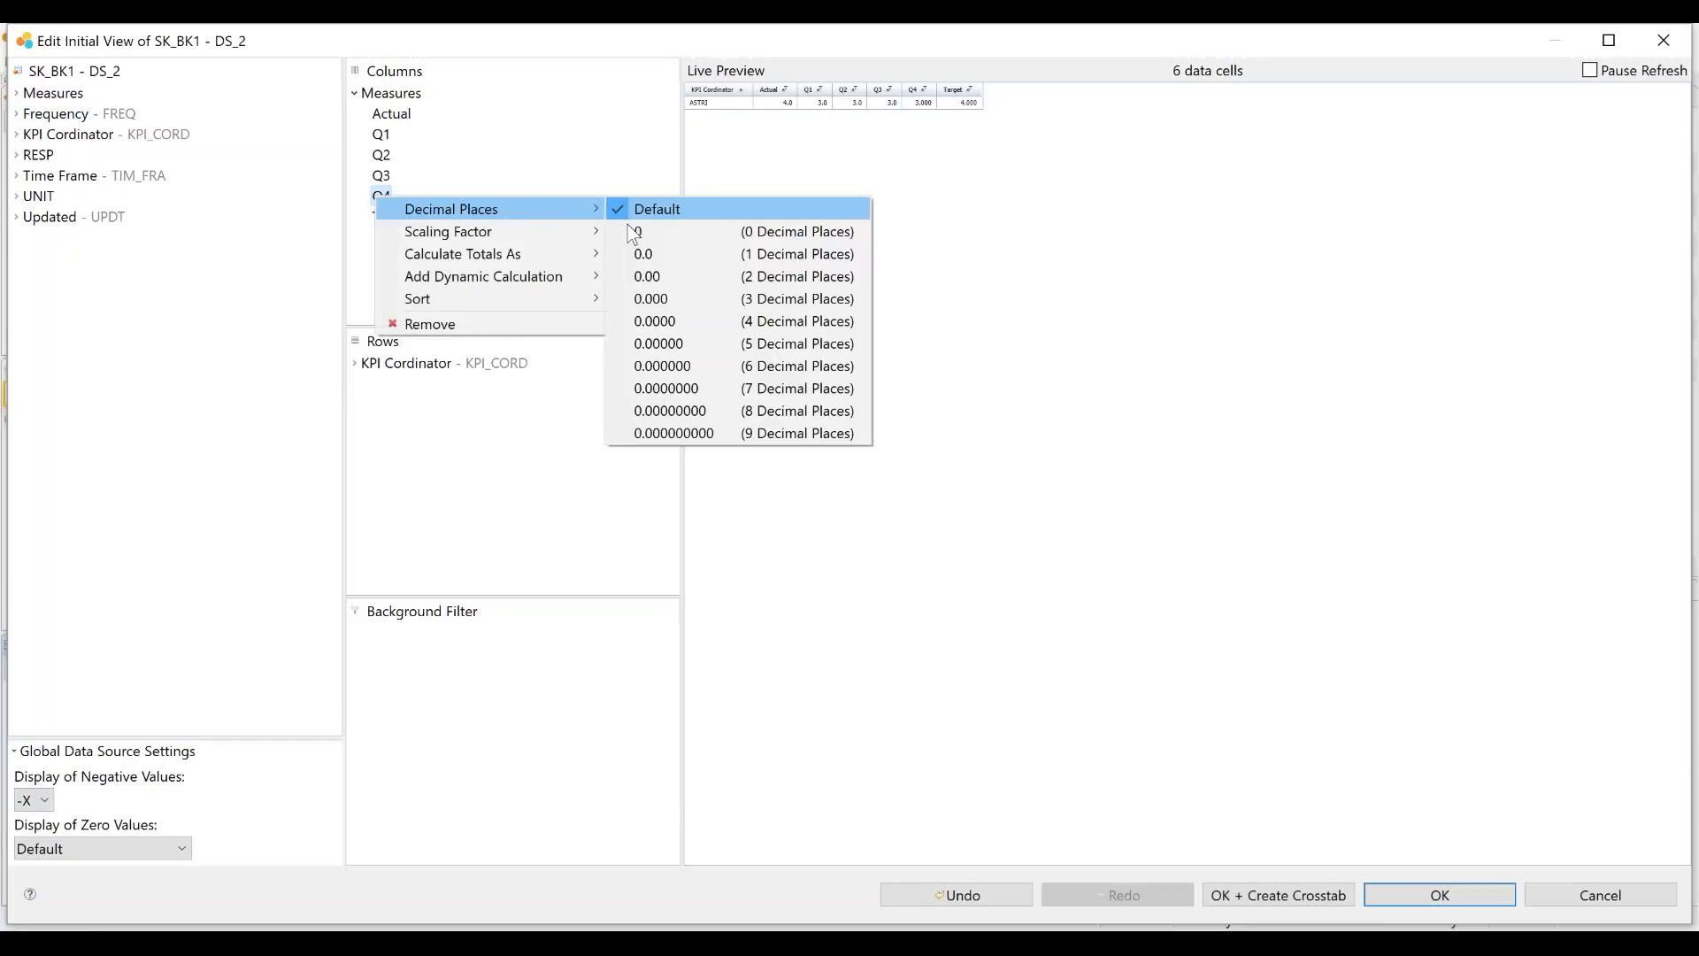
{"action": "left_click", "coordinate": [646, 254]}
{"action": "right_click", "coordinate": [394, 216]}
{"action": "mouse_move", "coordinate": [598, 228]}
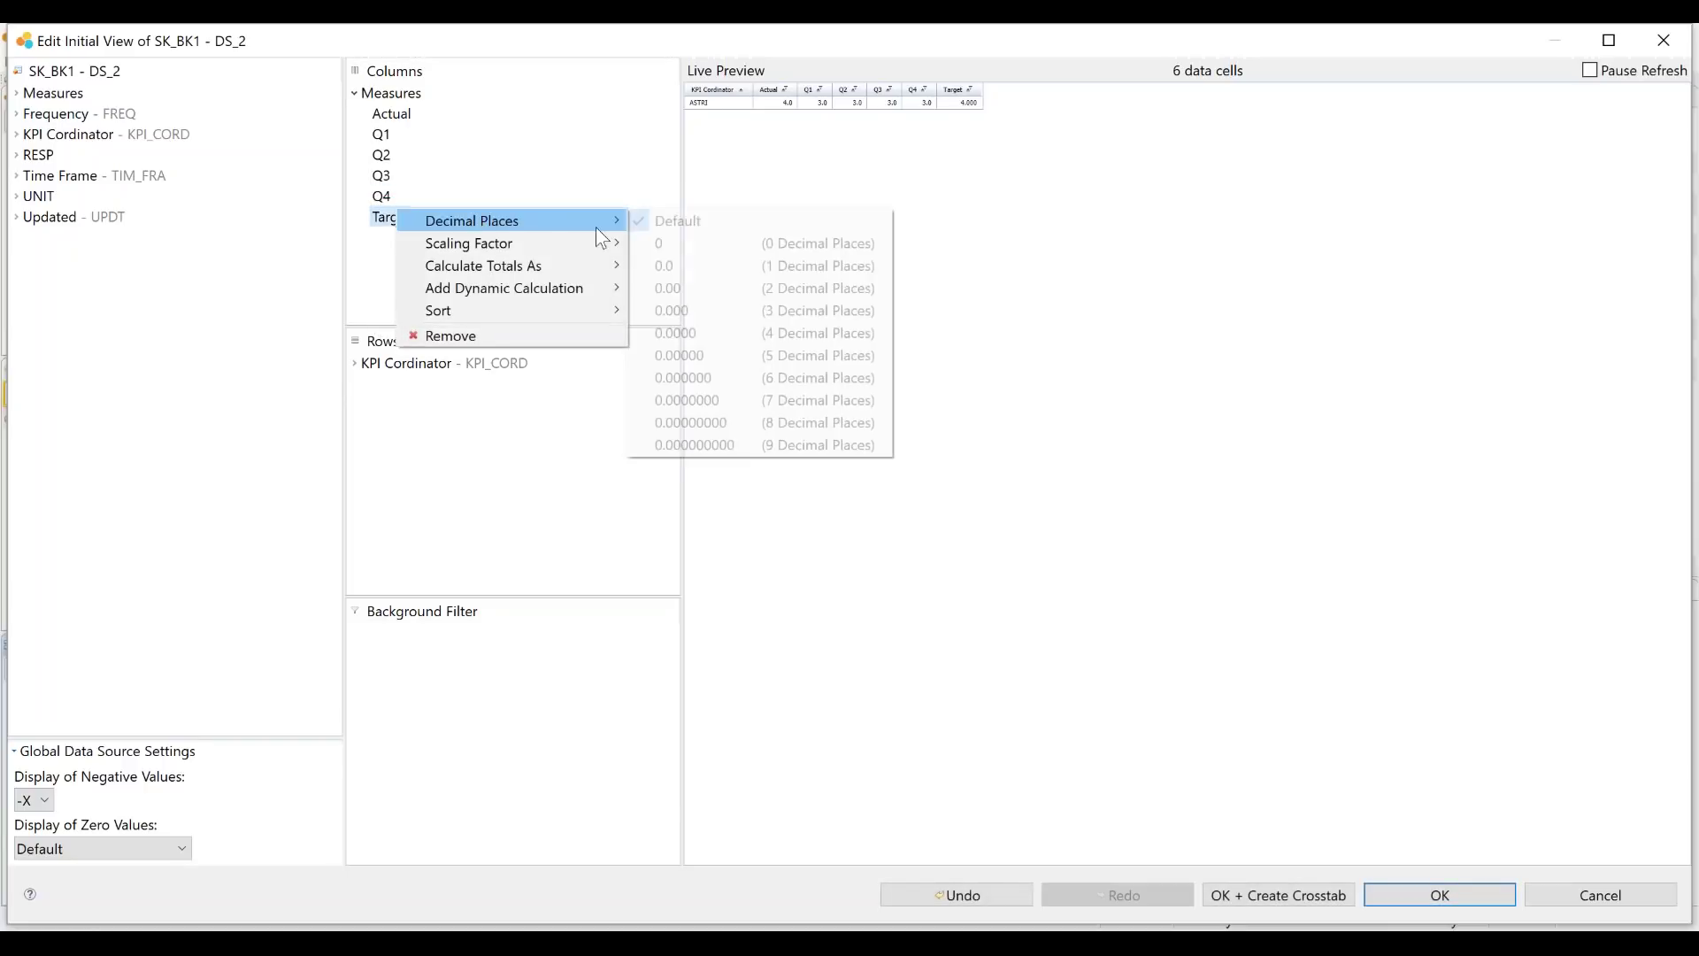
{"action": "left_click", "coordinate": [662, 265]}
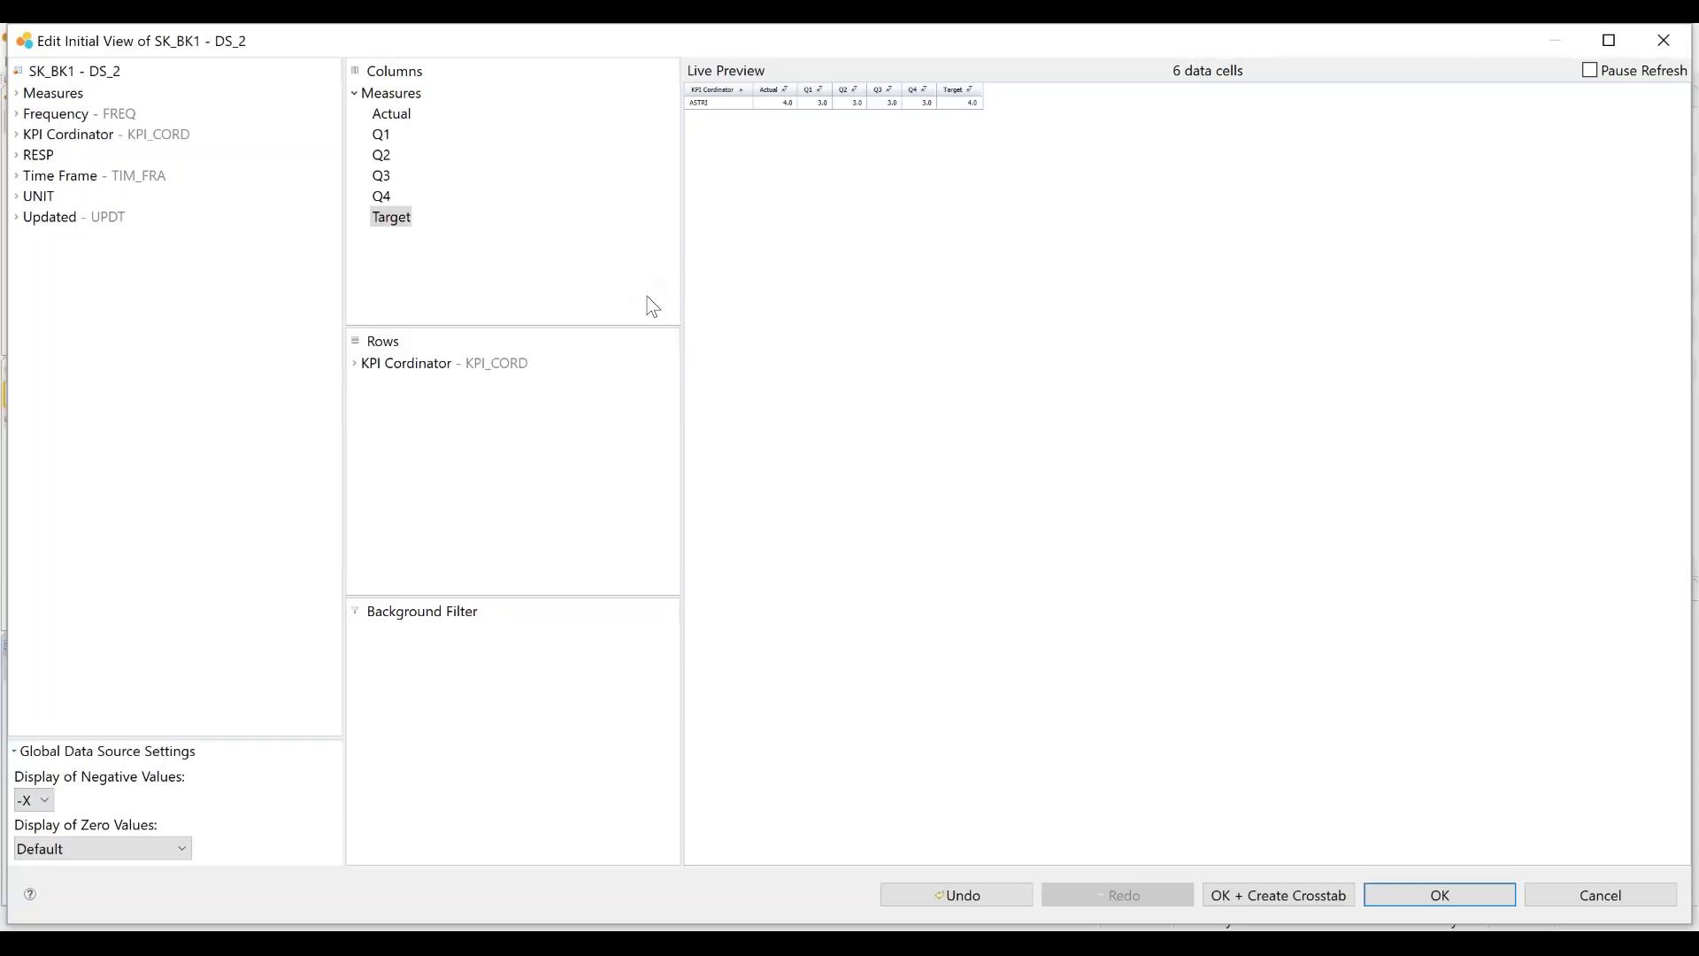
{"action": "left_click", "coordinate": [1467, 903]}
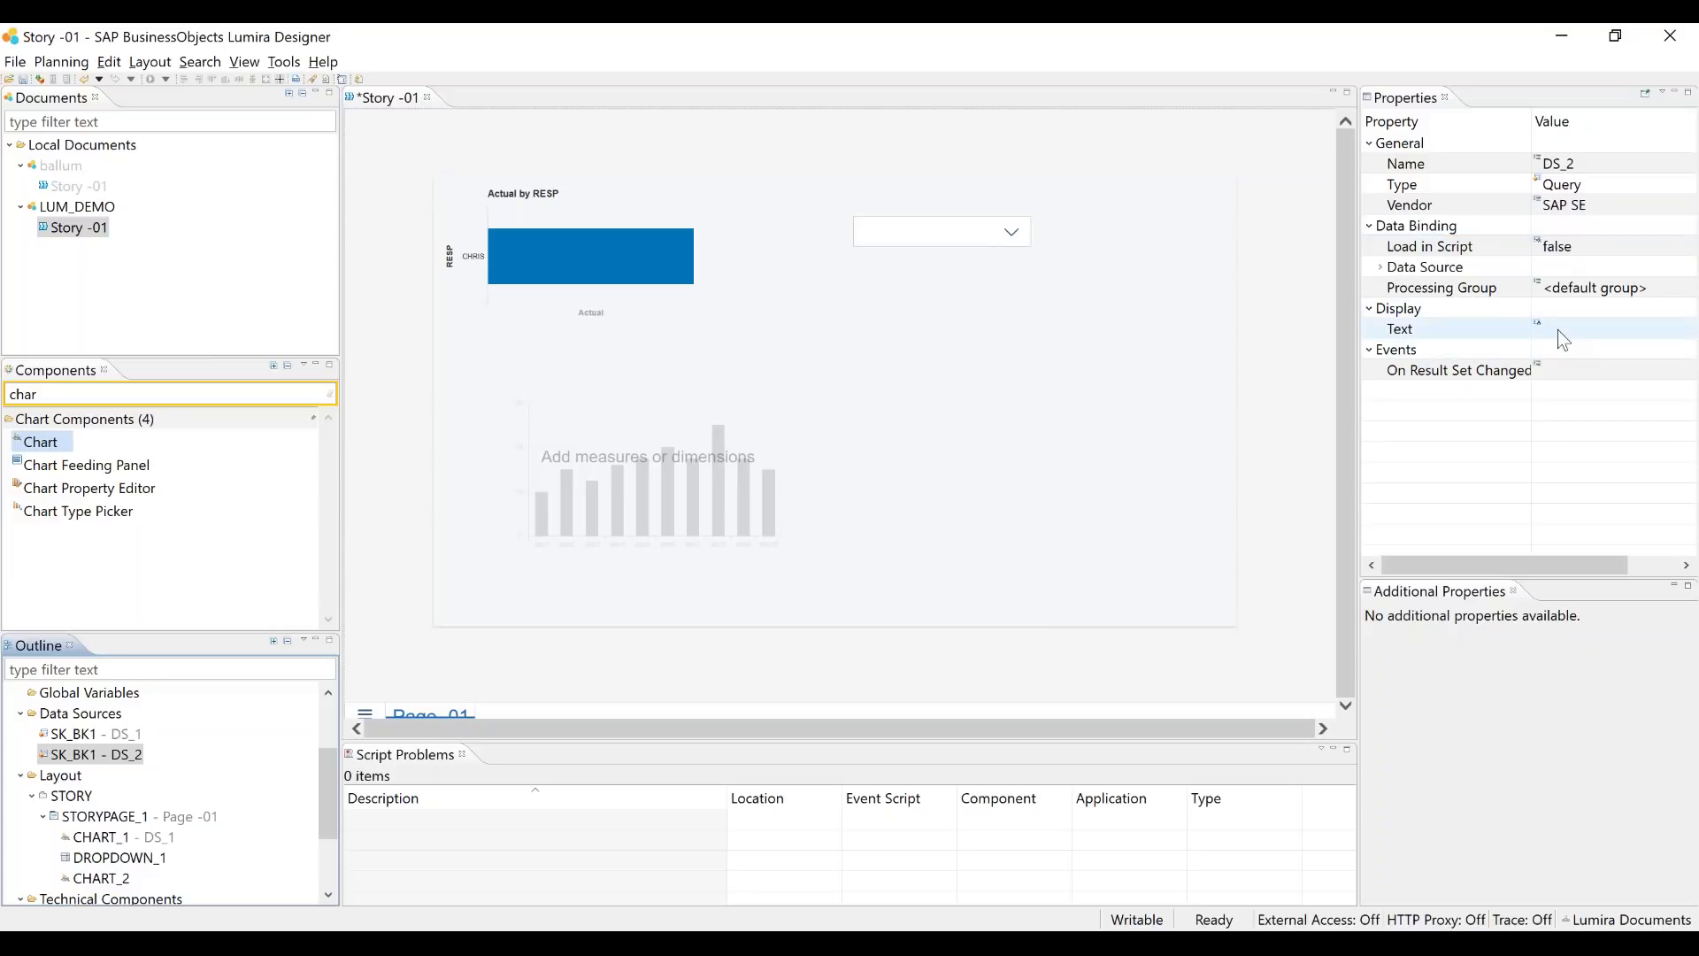
Assign DS_2 as the data source of CHART_2 and save the story
{"action": "scroll", "coordinate": [141, 841], "scroll_direction": "down", "scroll_amount": 2}
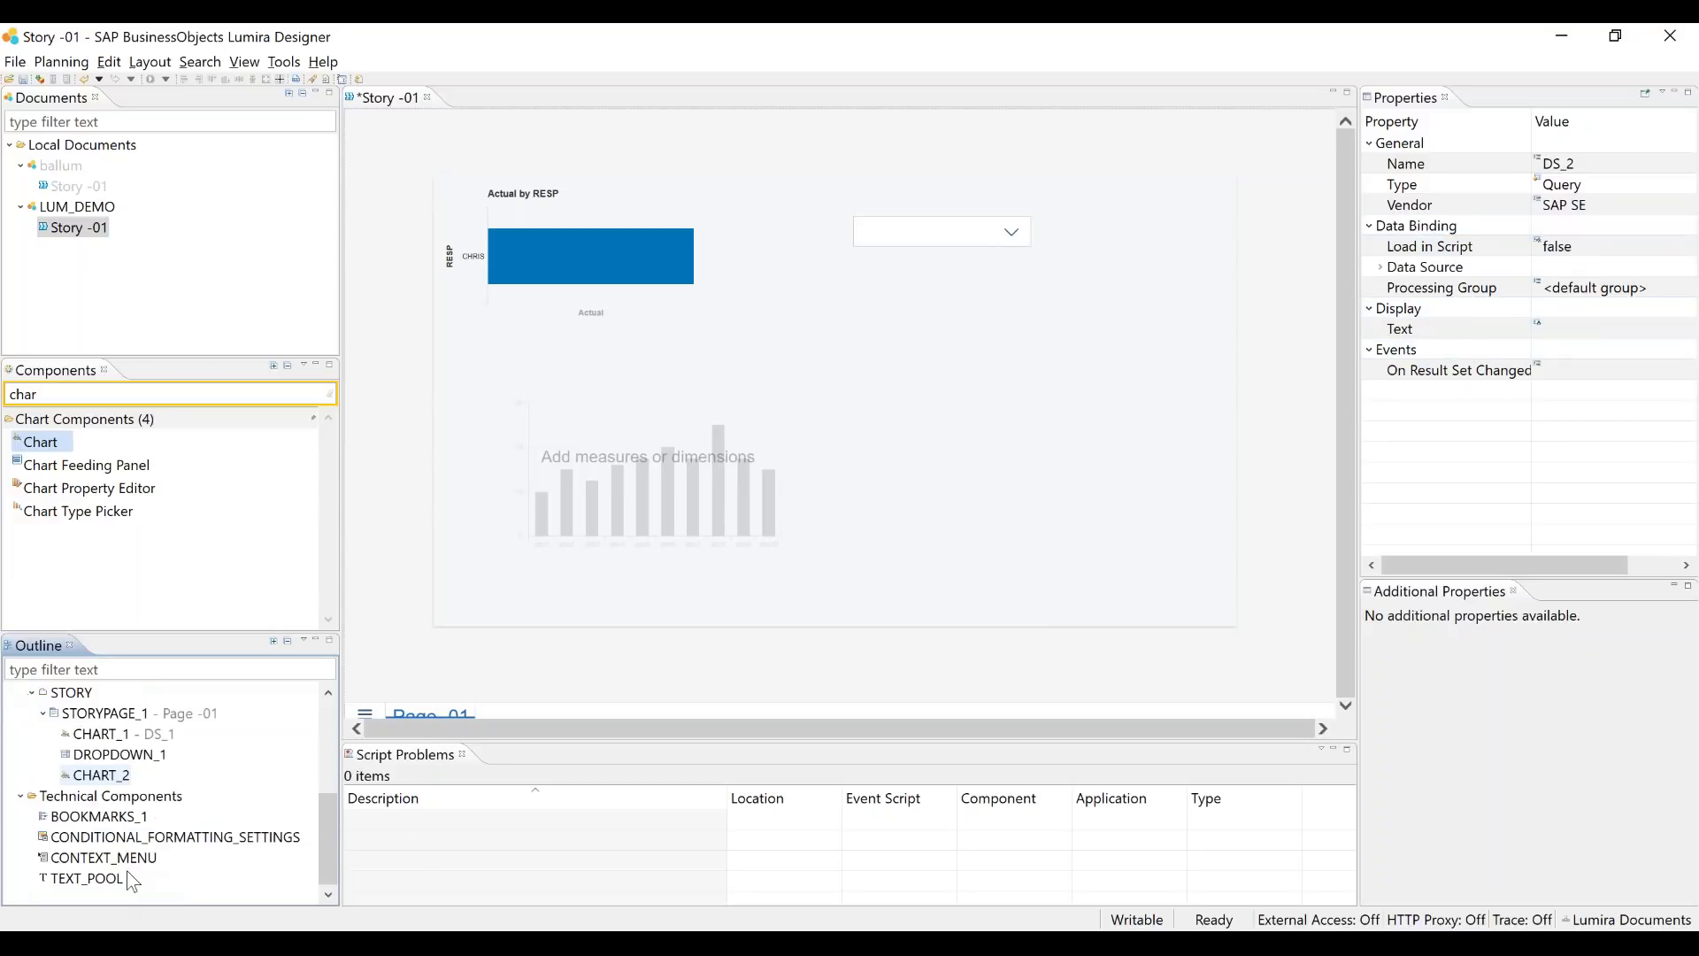
{"action": "left_click", "coordinate": [101, 775]}
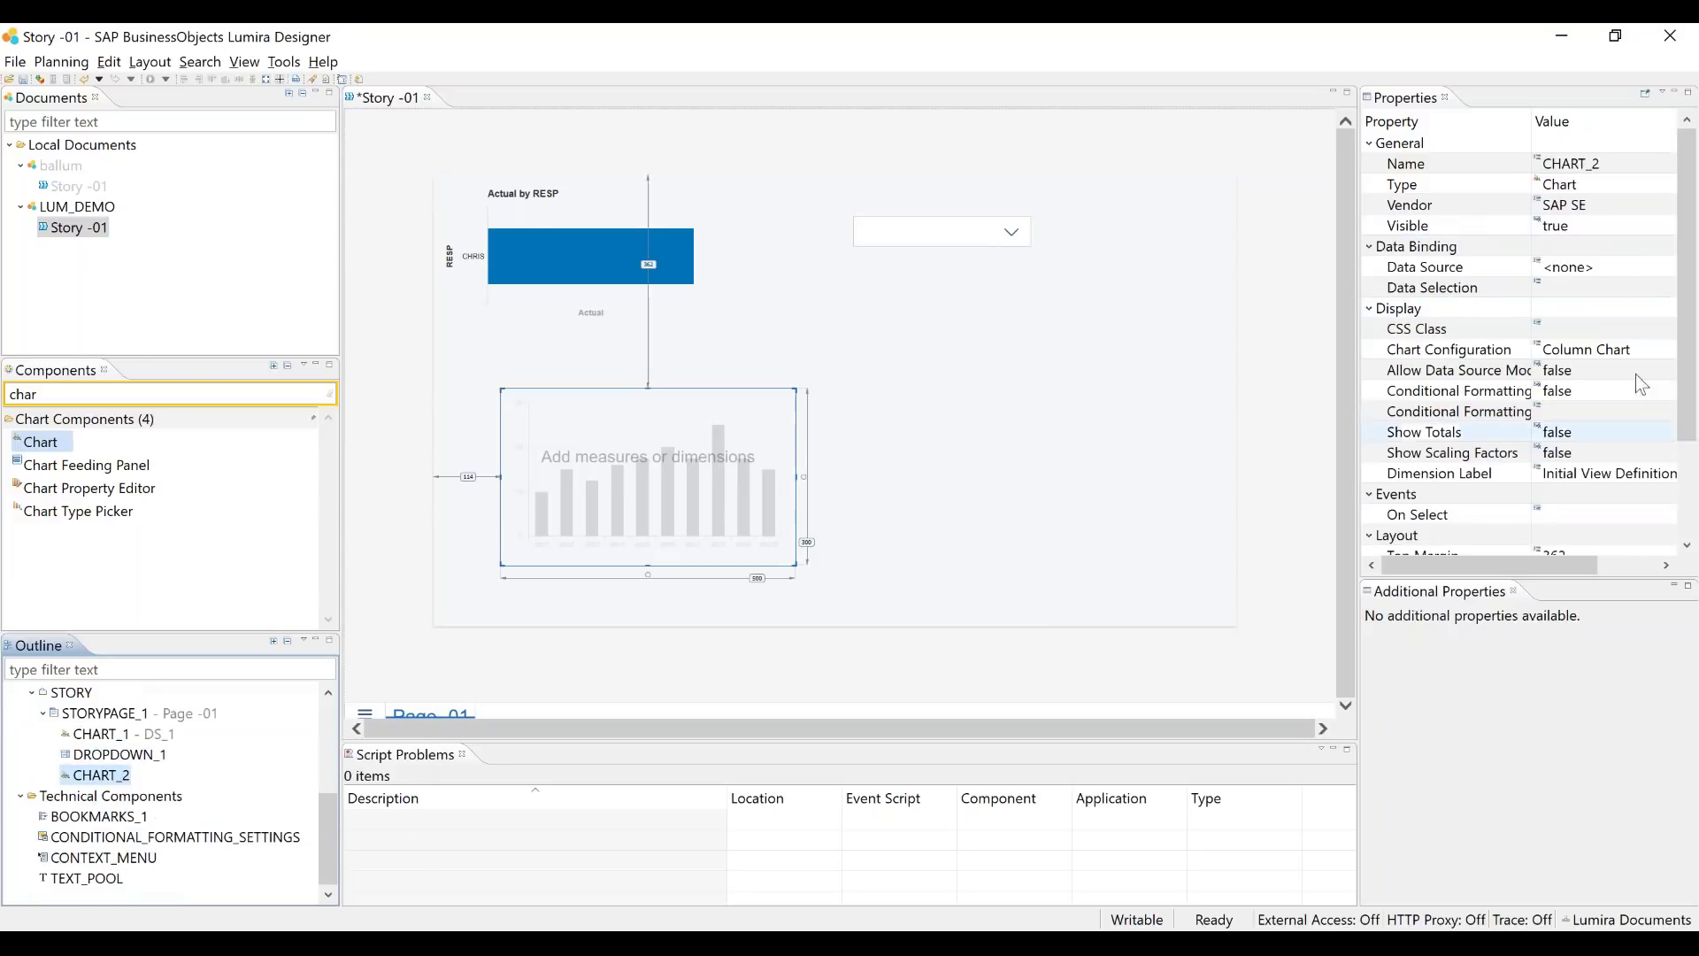
{"action": "left_click", "coordinate": [1644, 266]}
{"action": "left_click", "coordinate": [1666, 267]}
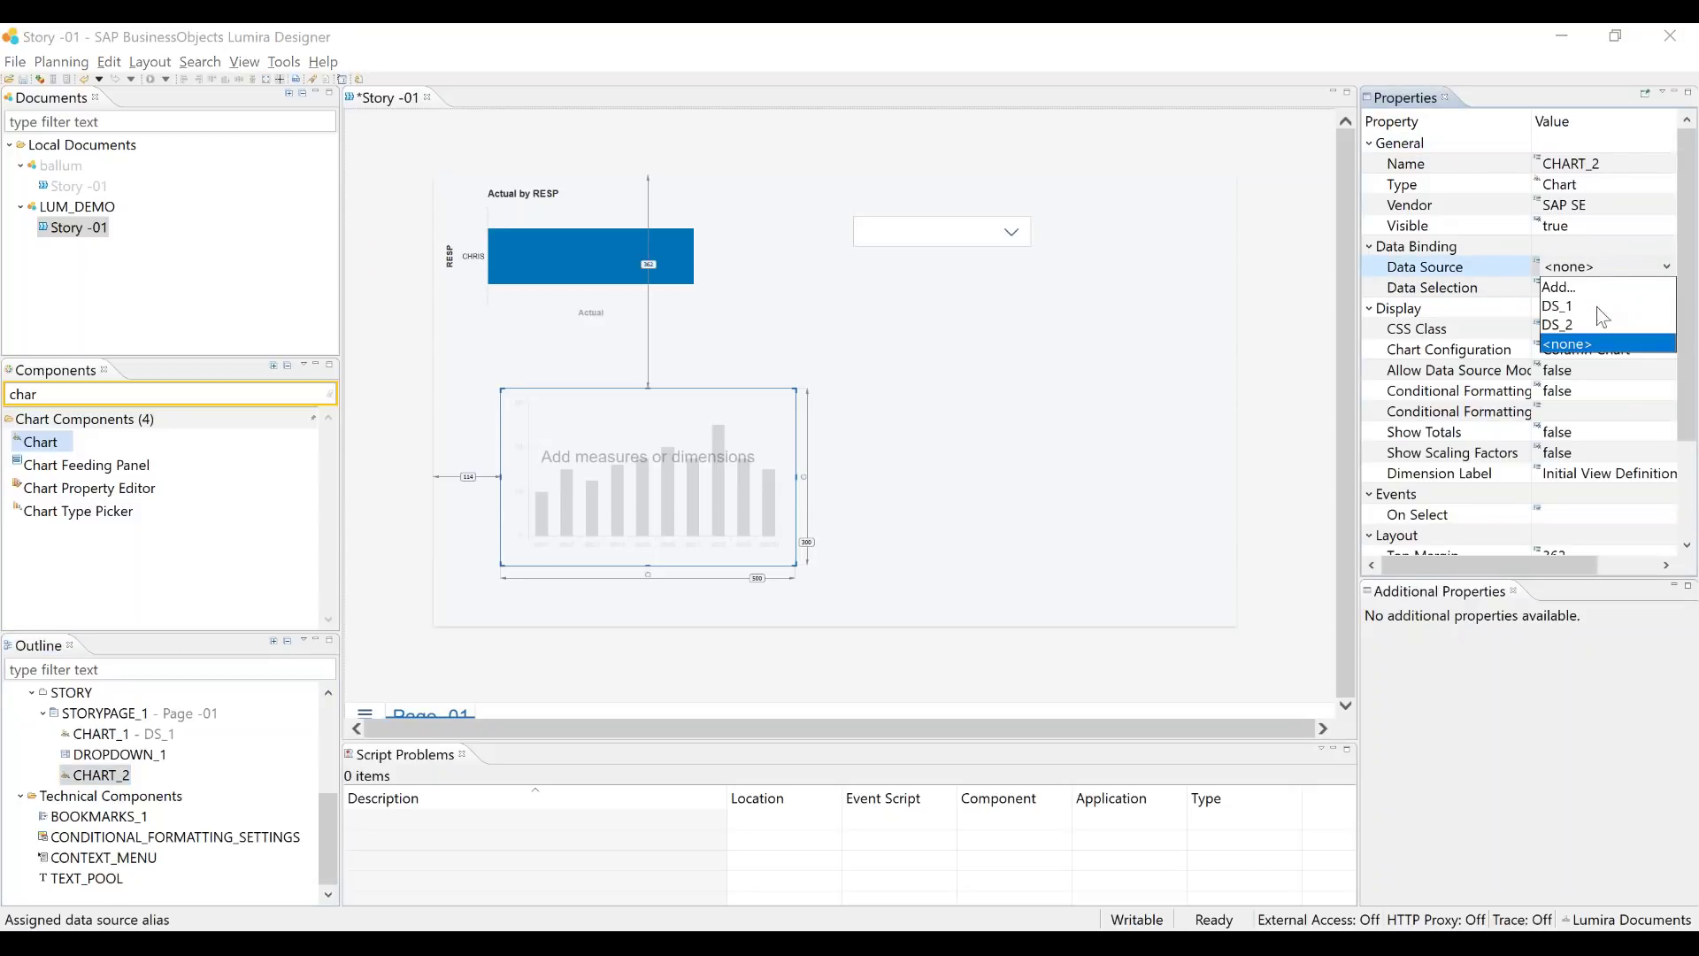
{"action": "left_click", "coordinate": [1562, 327]}
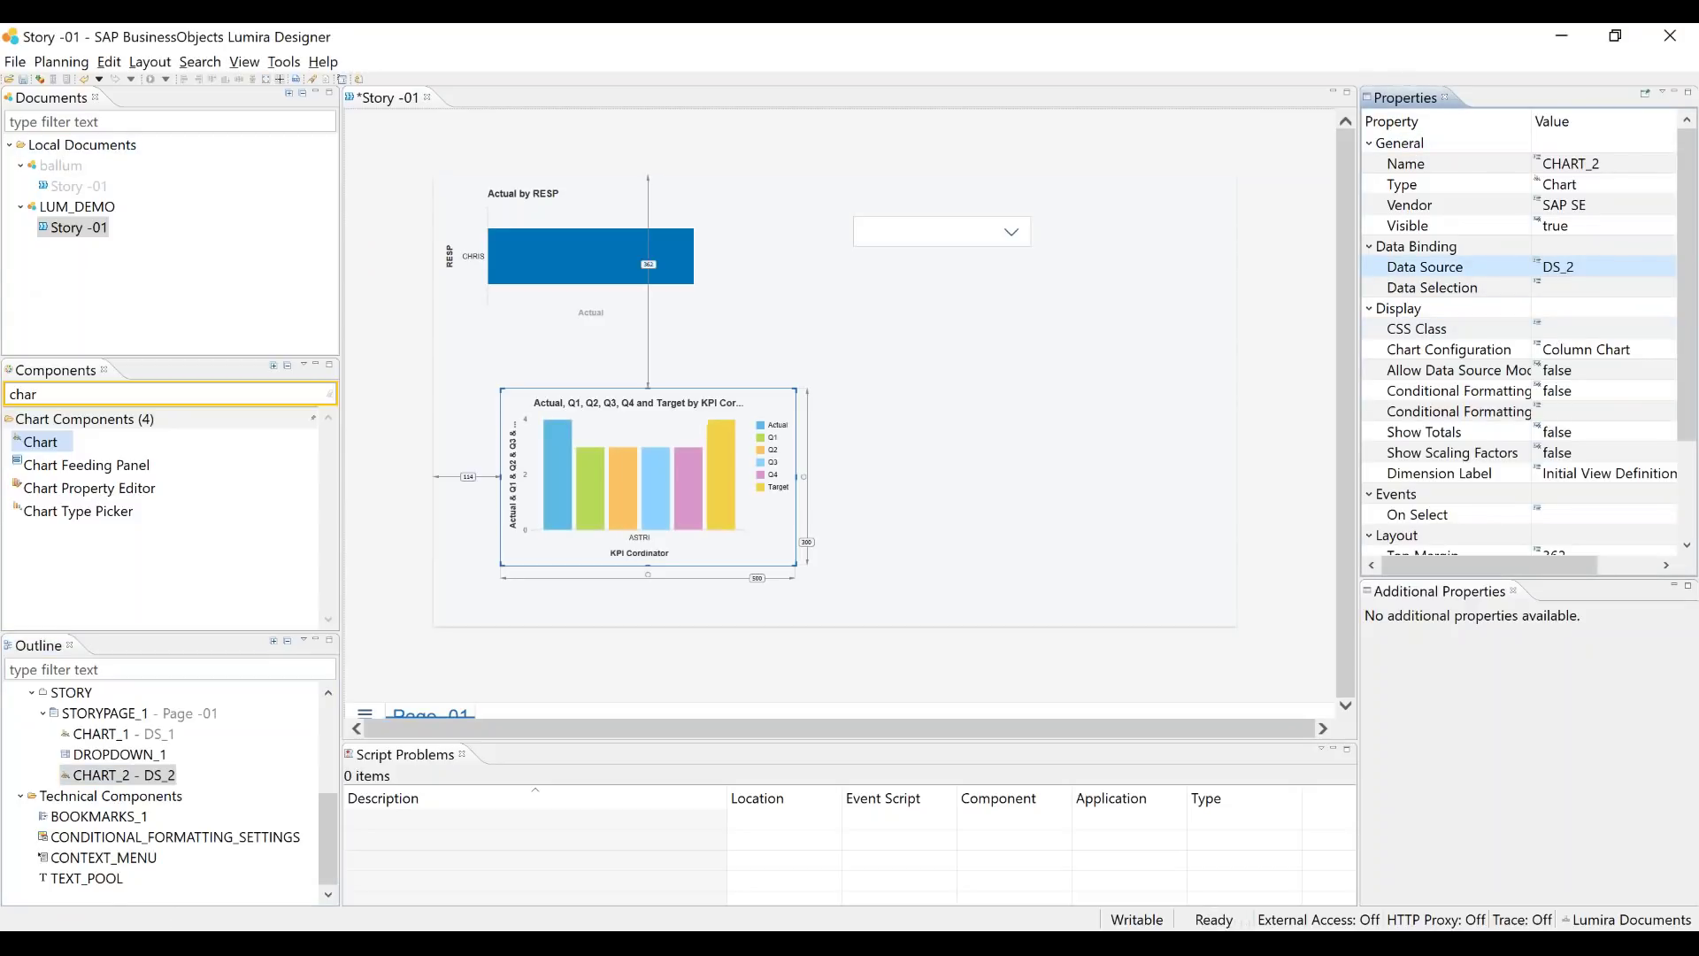
{"action": "left_click", "coordinate": [23, 79]}
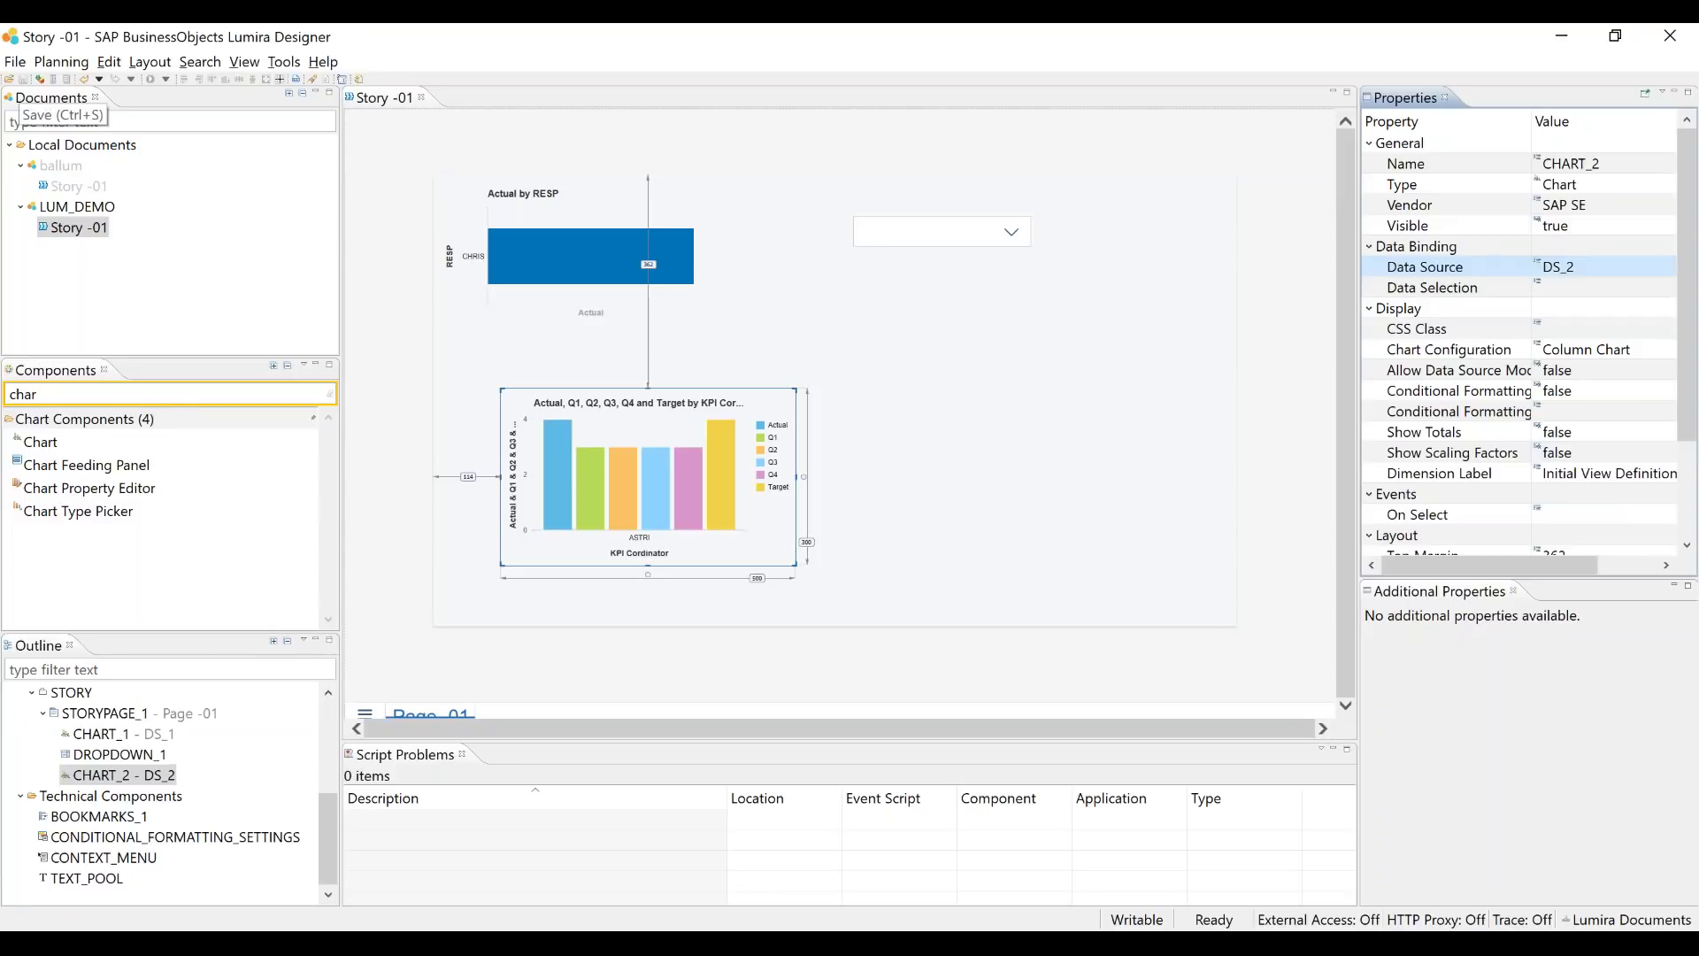
Review the list of undoable actions and examine the outline of Story -01 from its interface to its technical components
{"action": "left_click", "coordinate": [99, 79]}
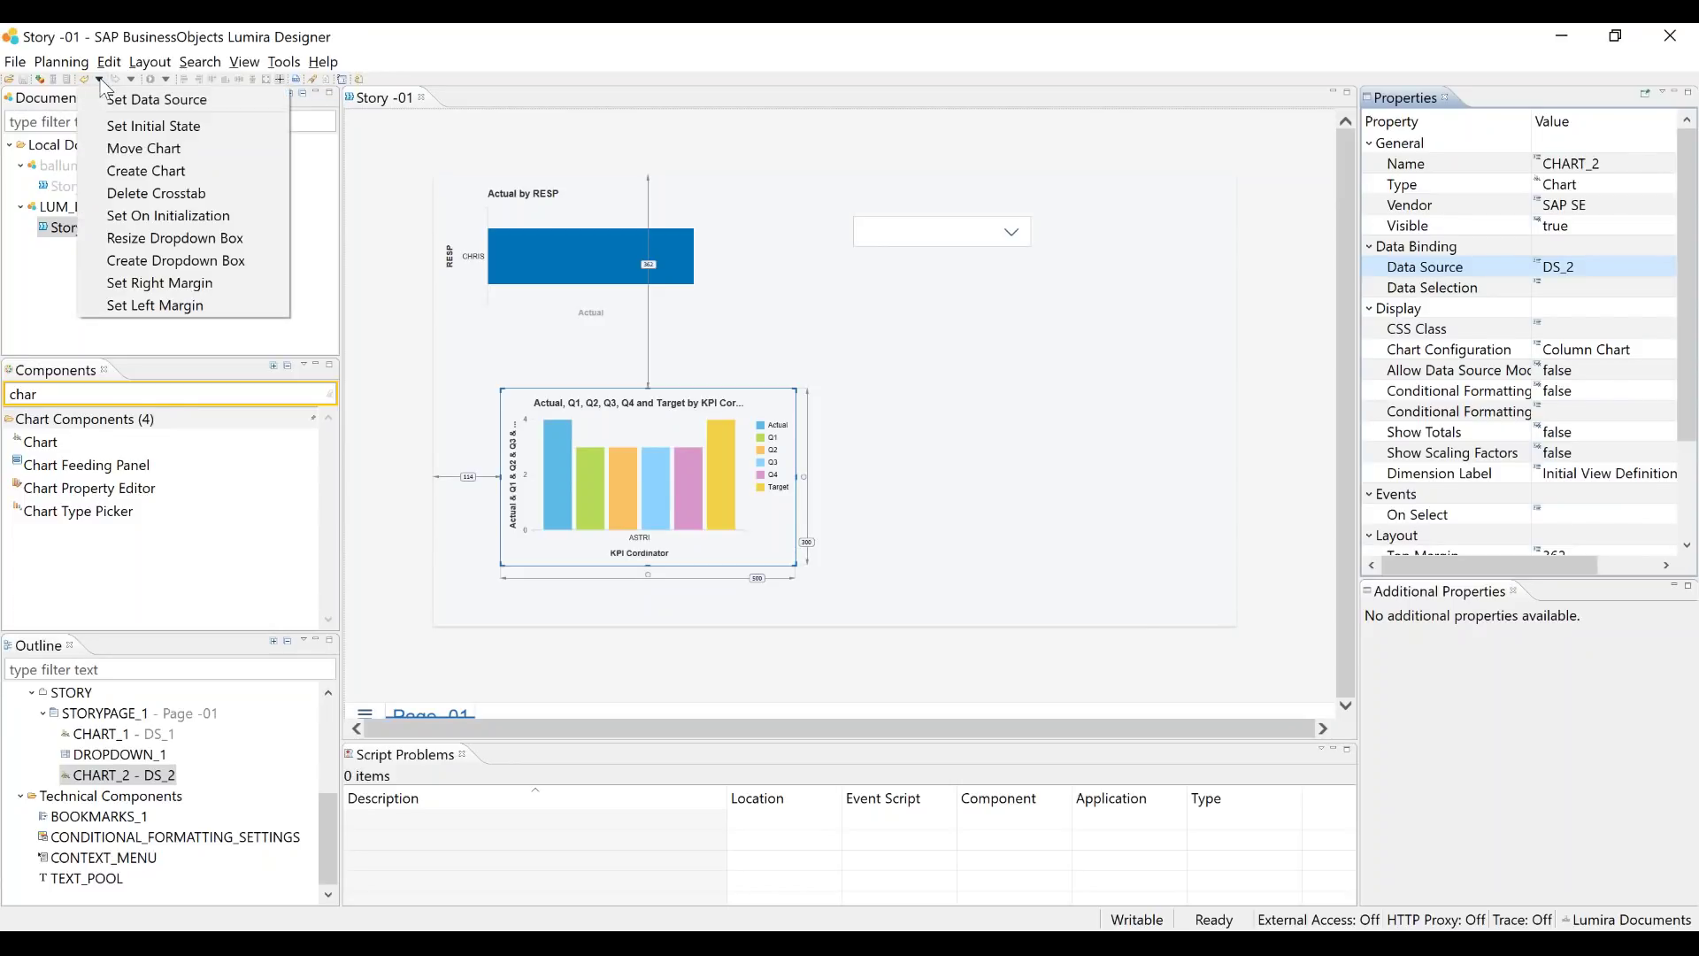
{"action": "left_click", "coordinate": [100, 81]}
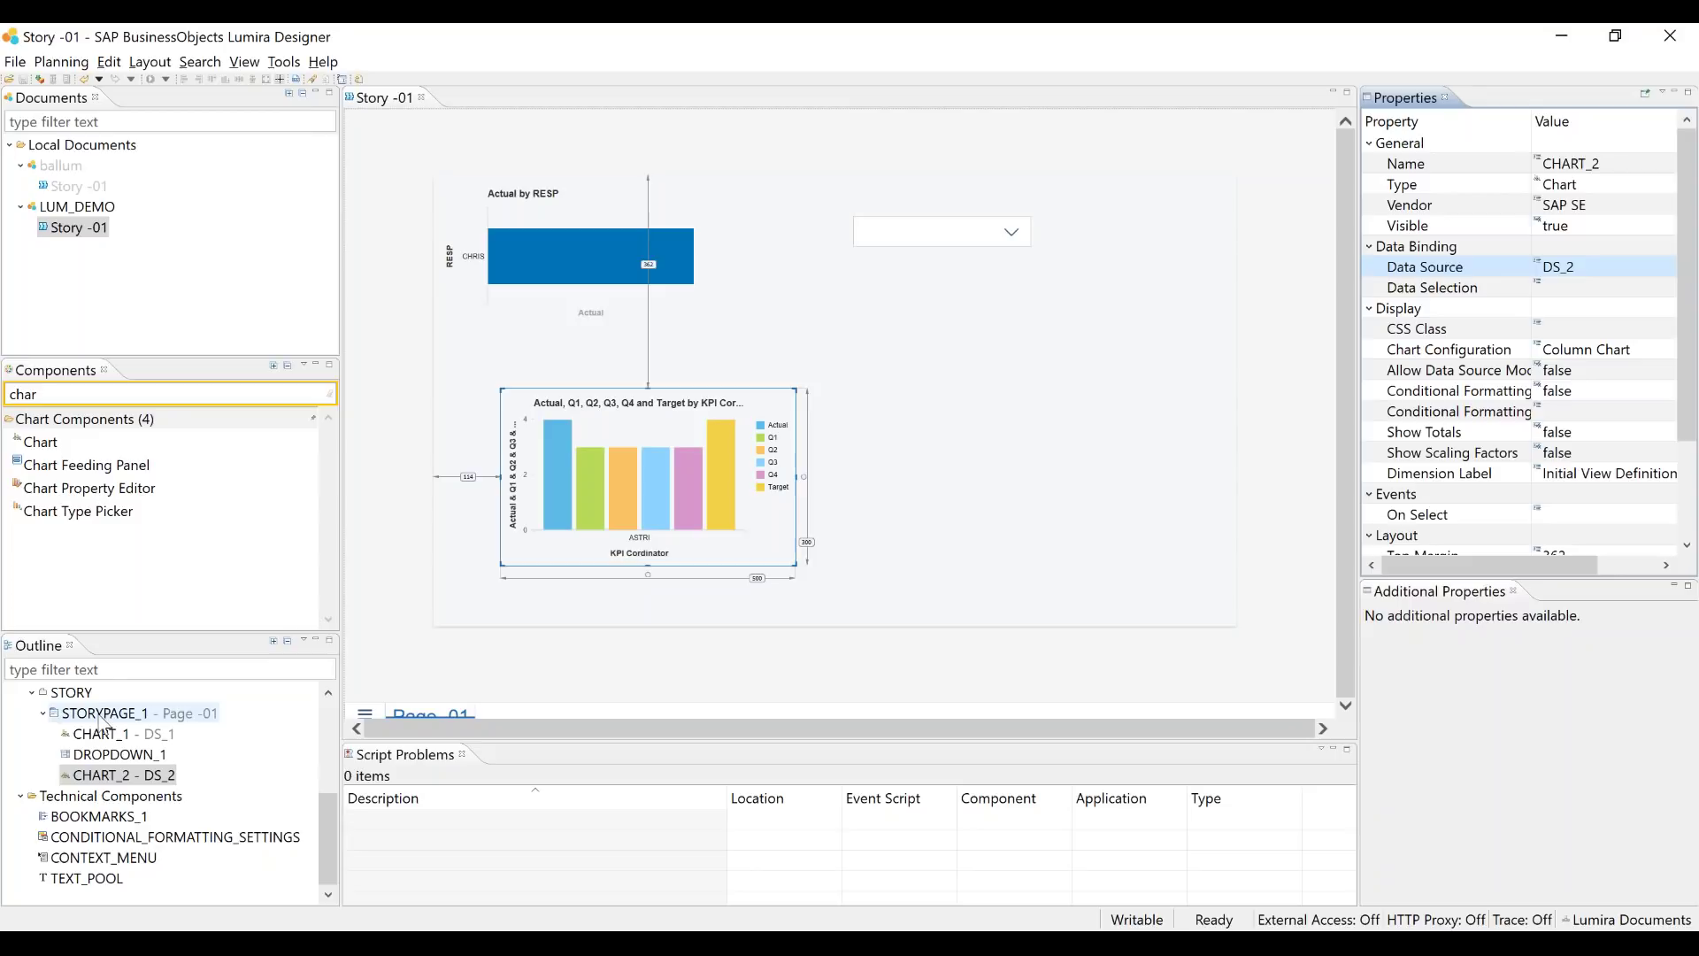
{"action": "scroll", "coordinate": [106, 731], "scroll_direction": "up", "scroll_amount": 3}
{"action": "scroll", "coordinate": [110, 734], "scroll_direction": "down", "scroll_amount": 1}
{"action": "scroll", "coordinate": [111, 734], "scroll_direction": "up", "scroll_amount": 1}
{"action": "scroll", "coordinate": [111, 735], "scroll_direction": "down", "scroll_amount": 3}
{"action": "scroll", "coordinate": [110, 735], "scroll_direction": "up", "scroll_amount": 3}
{"action": "scroll", "coordinate": [111, 735], "scroll_direction": "down", "scroll_amount": 3}
{"action": "scroll", "coordinate": [108, 730], "scroll_direction": "up", "scroll_amount": 3}
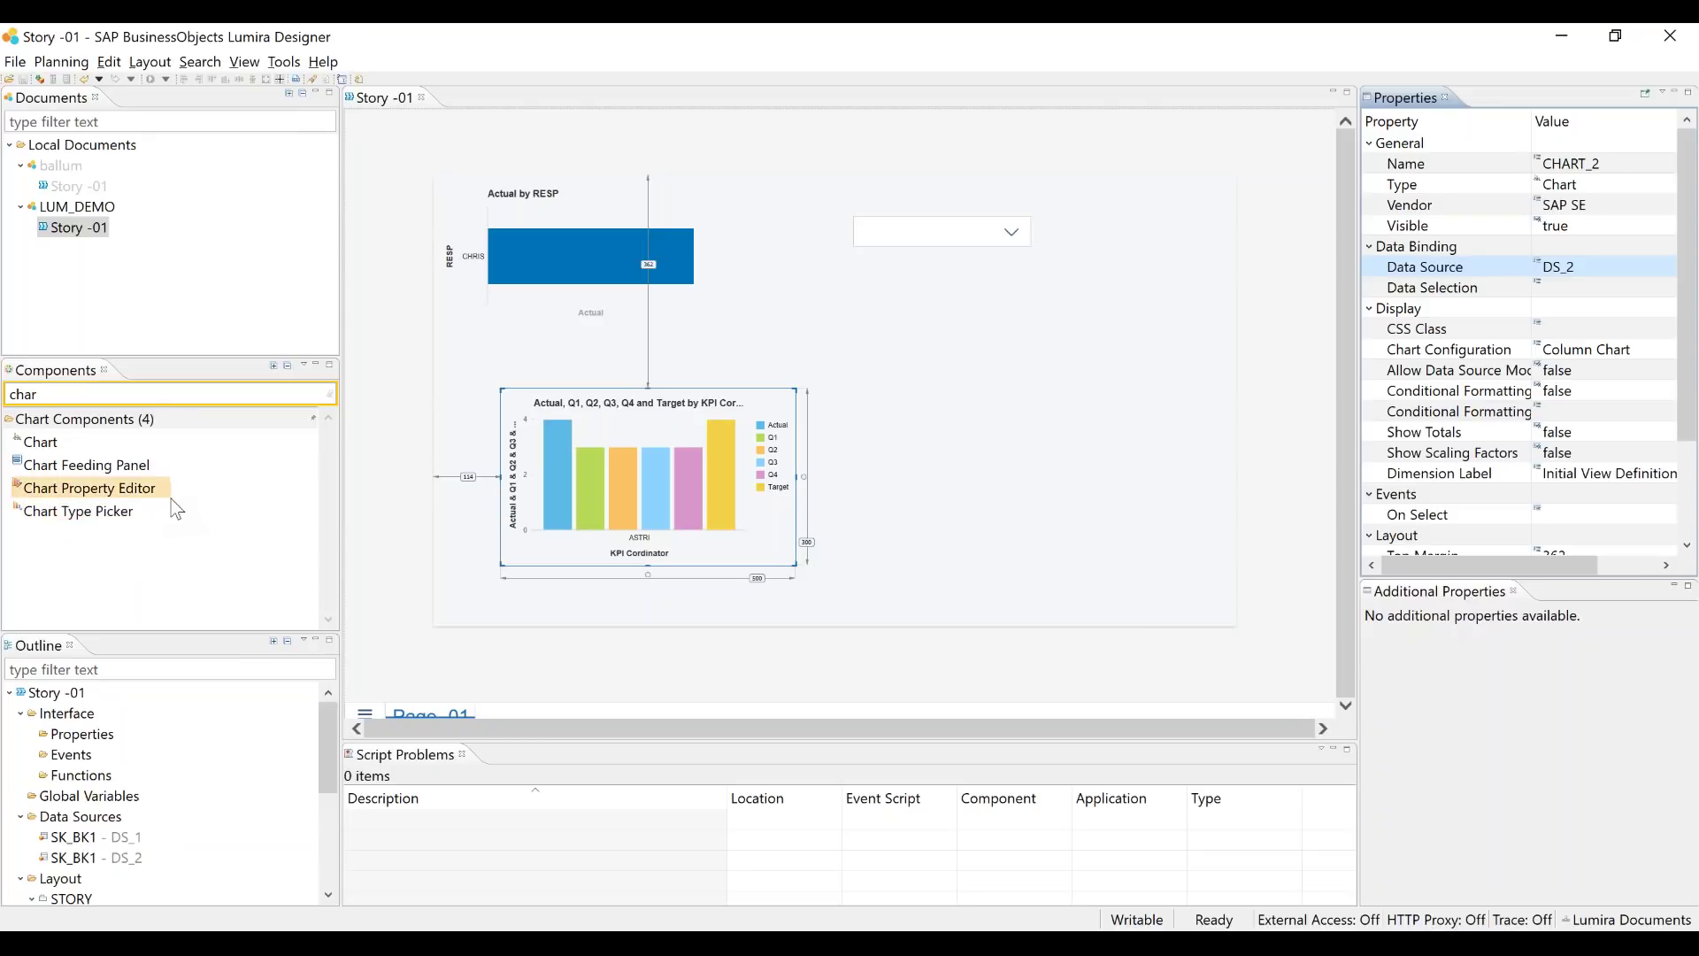
{"action": "scroll", "coordinate": [173, 779], "scroll_direction": "down", "scroll_amount": 3}
{"action": "scroll", "coordinate": [177, 795], "scroll_direction": "up", "scroll_amount": 3}
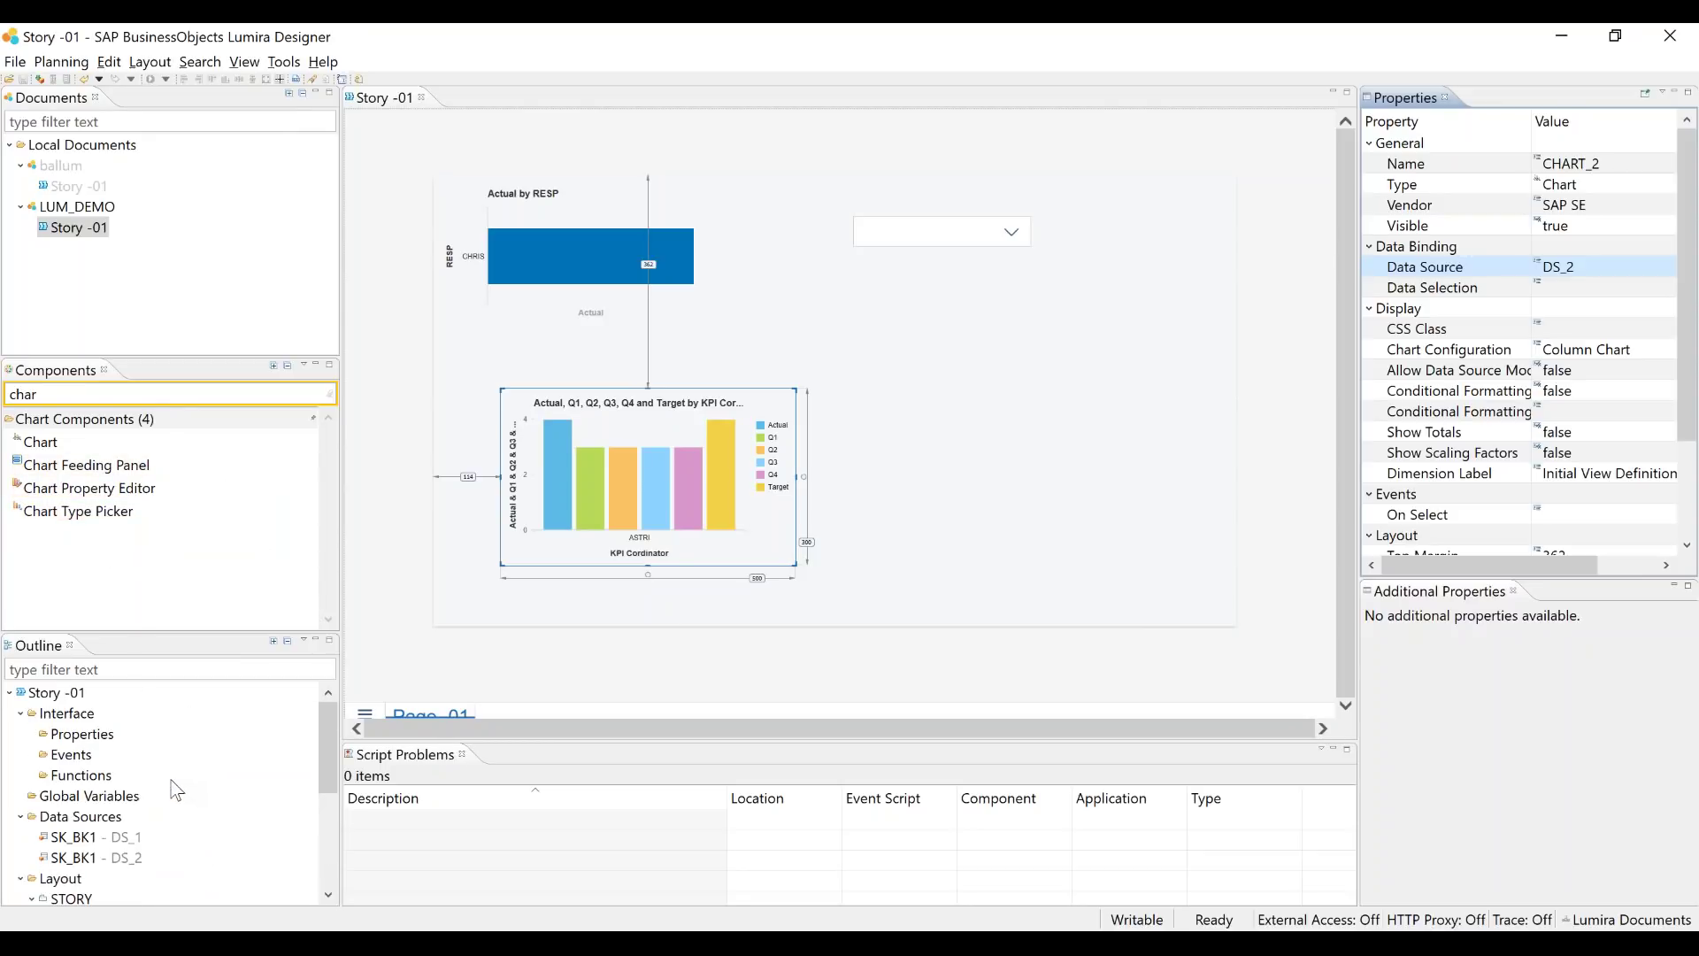
Clear the component filter and place a Dimension Filter on the page below the dropdown box
{"action": "left_click", "coordinate": [45, 394]}
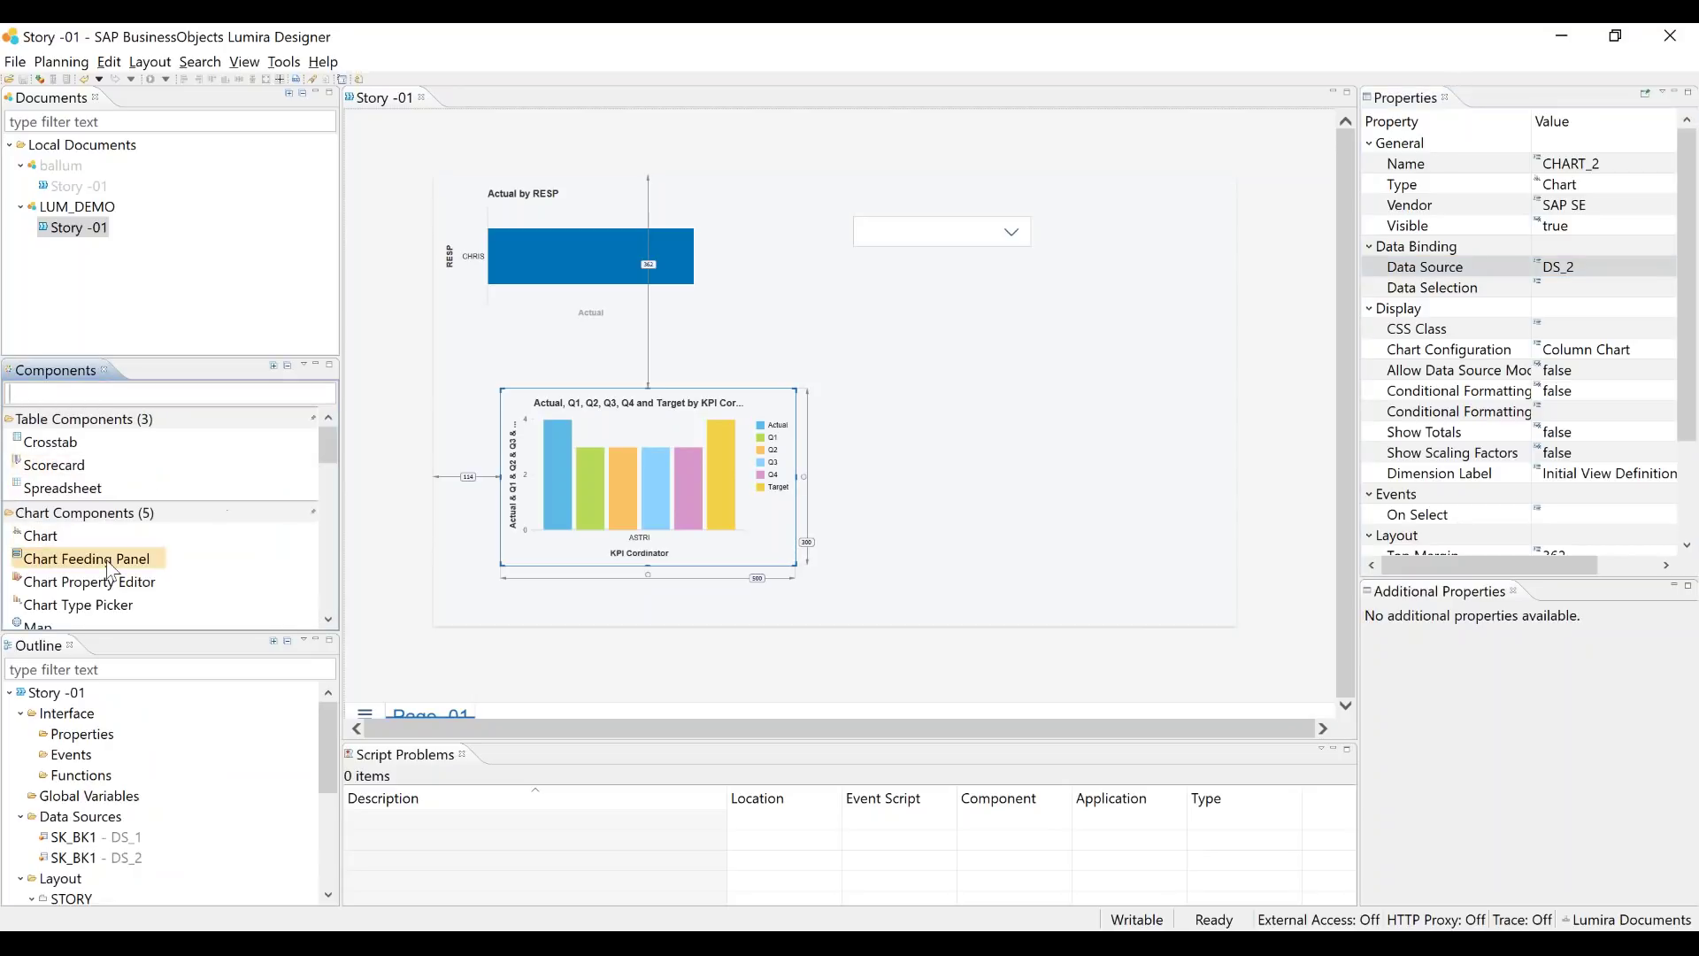
{"action": "scroll", "coordinate": [112, 577], "scroll_direction": "down", "scroll_amount": 1}
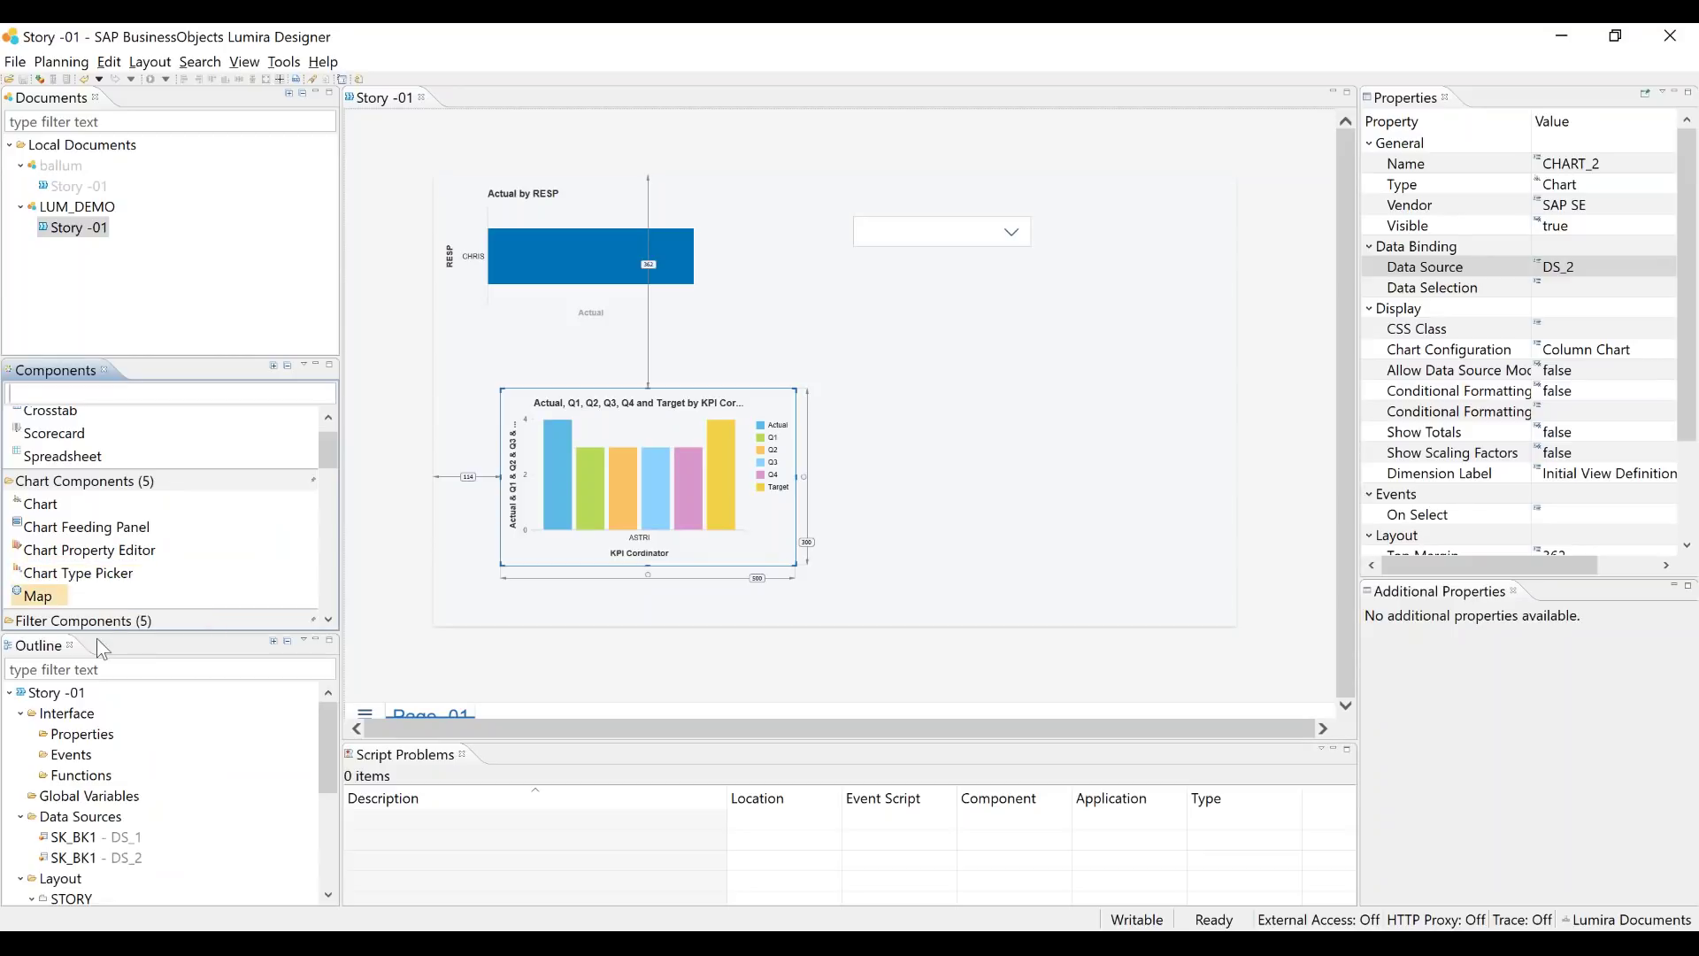
{"action": "scroll", "coordinate": [64, 607], "scroll_direction": "down", "scroll_amount": 3}
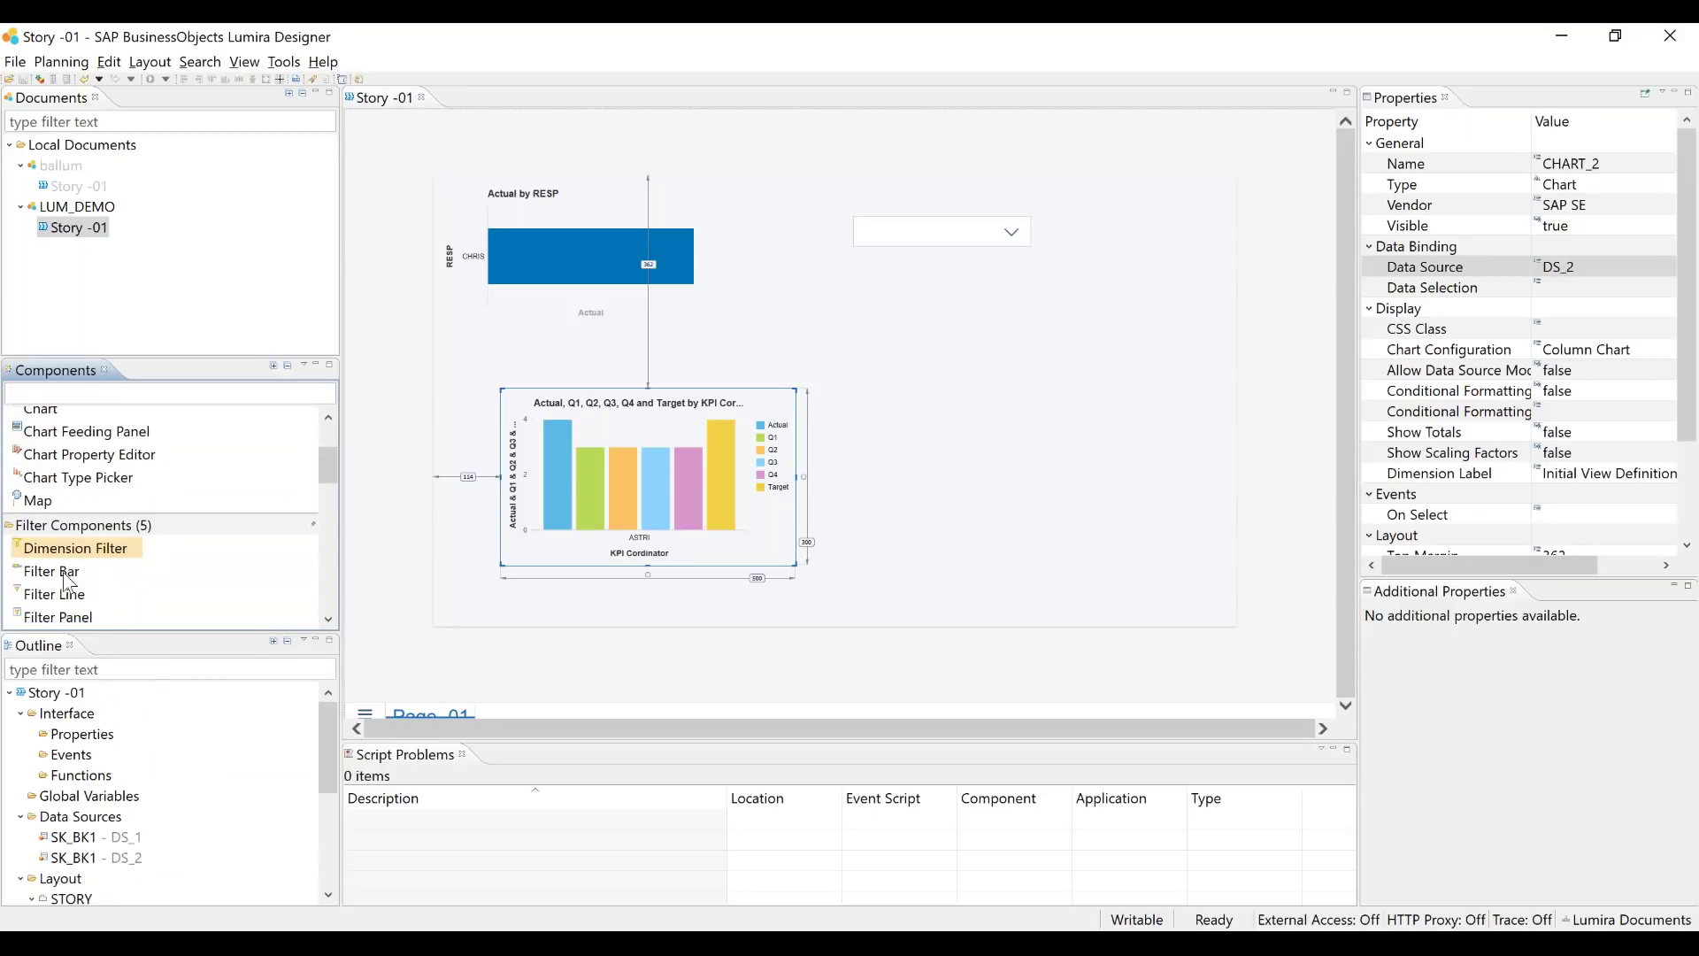
{"action": "scroll", "coordinate": [71, 581], "scroll_direction": "down", "scroll_amount": 1}
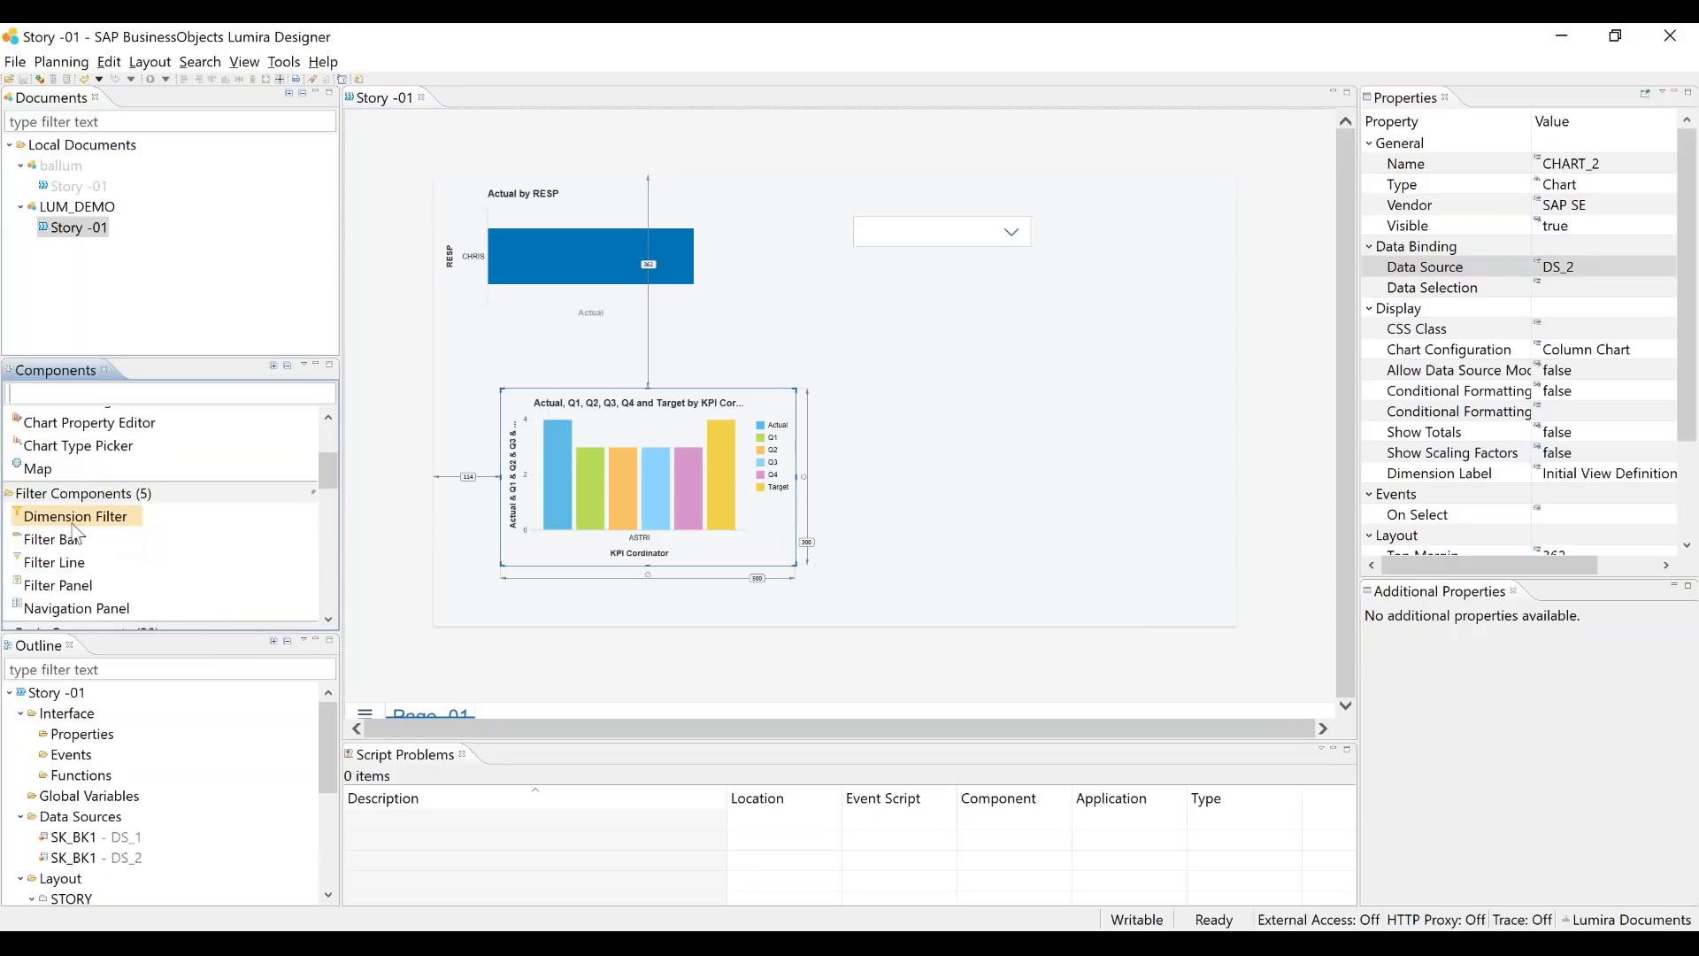
{"action": "scroll", "coordinate": [49, 559], "scroll_direction": "down", "scroll_amount": 1}
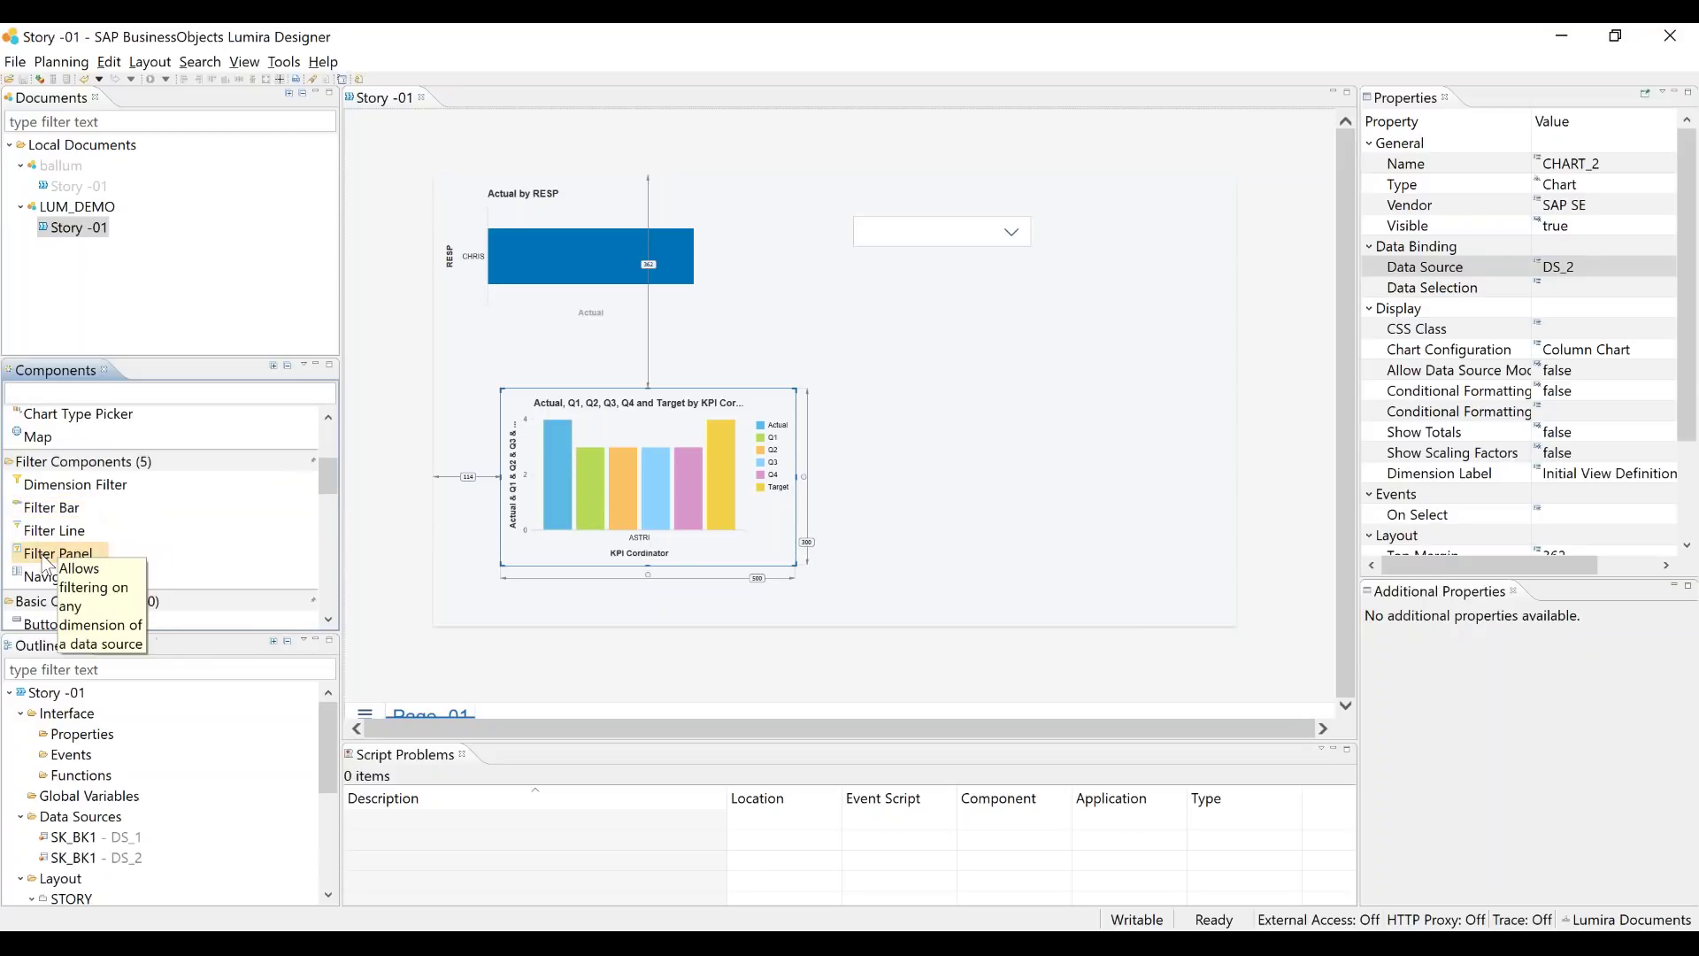
{"action": "left_click_drag", "start_coordinate": [53, 484], "coordinate": [1032, 572]}
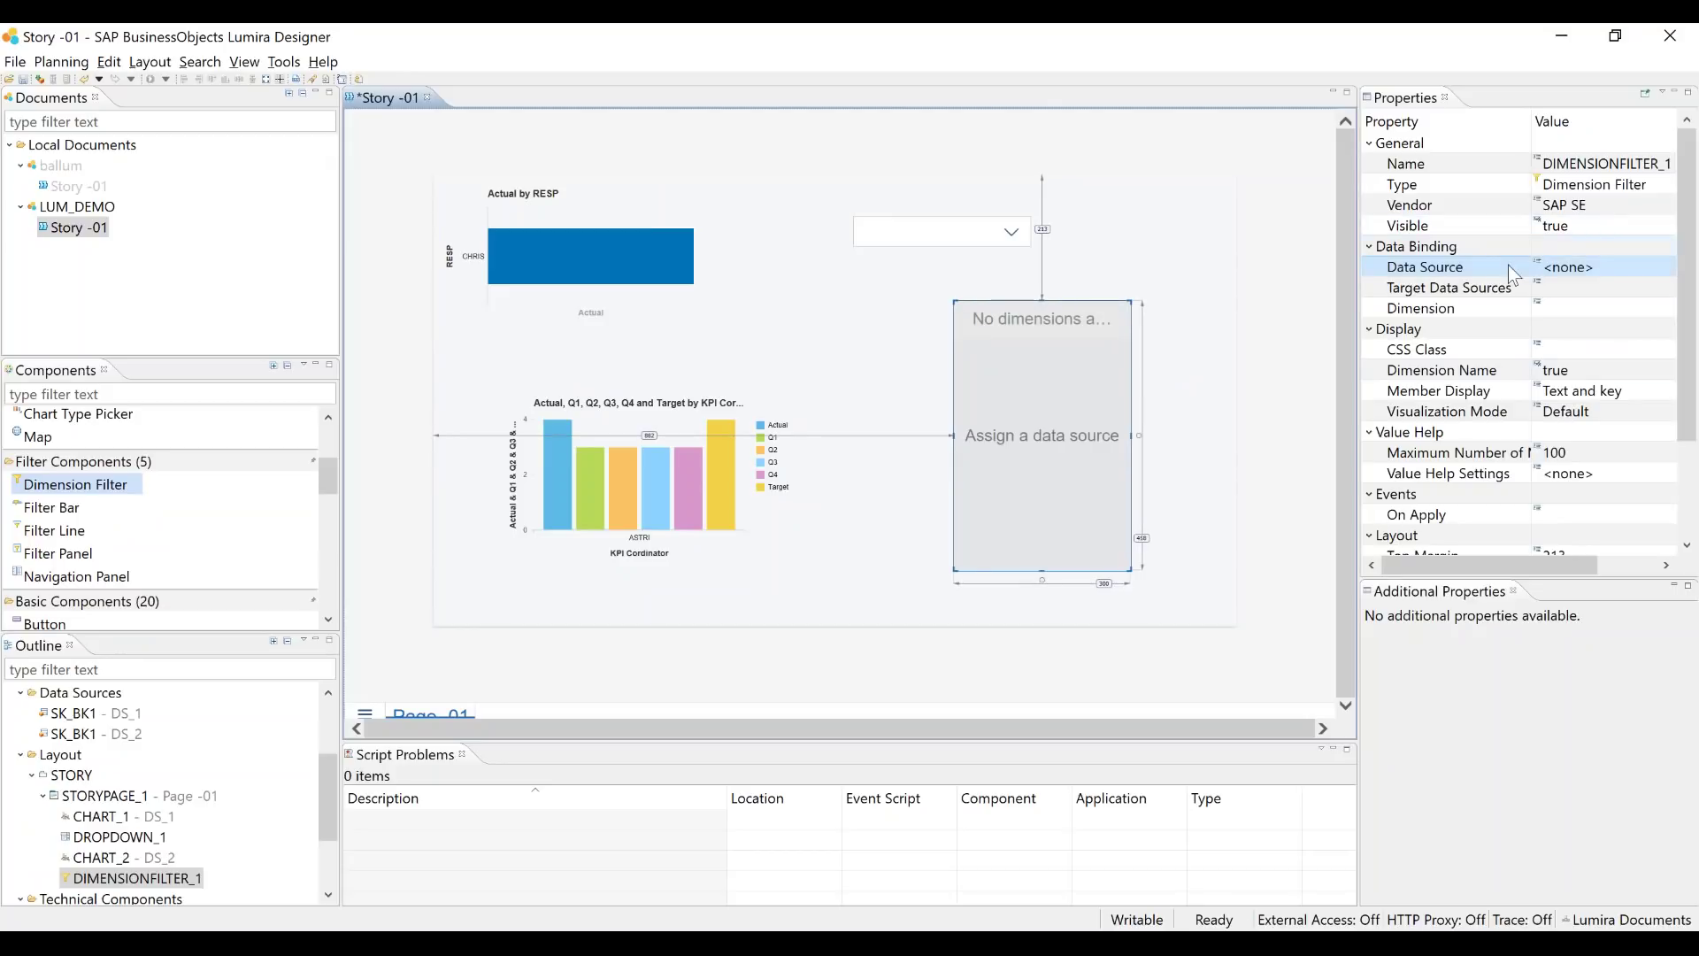
Assign DS_2 as the data source of the dimension filter
{"action": "left_click", "coordinate": [1609, 271]}
{"action": "left_click", "coordinate": [1667, 266]}
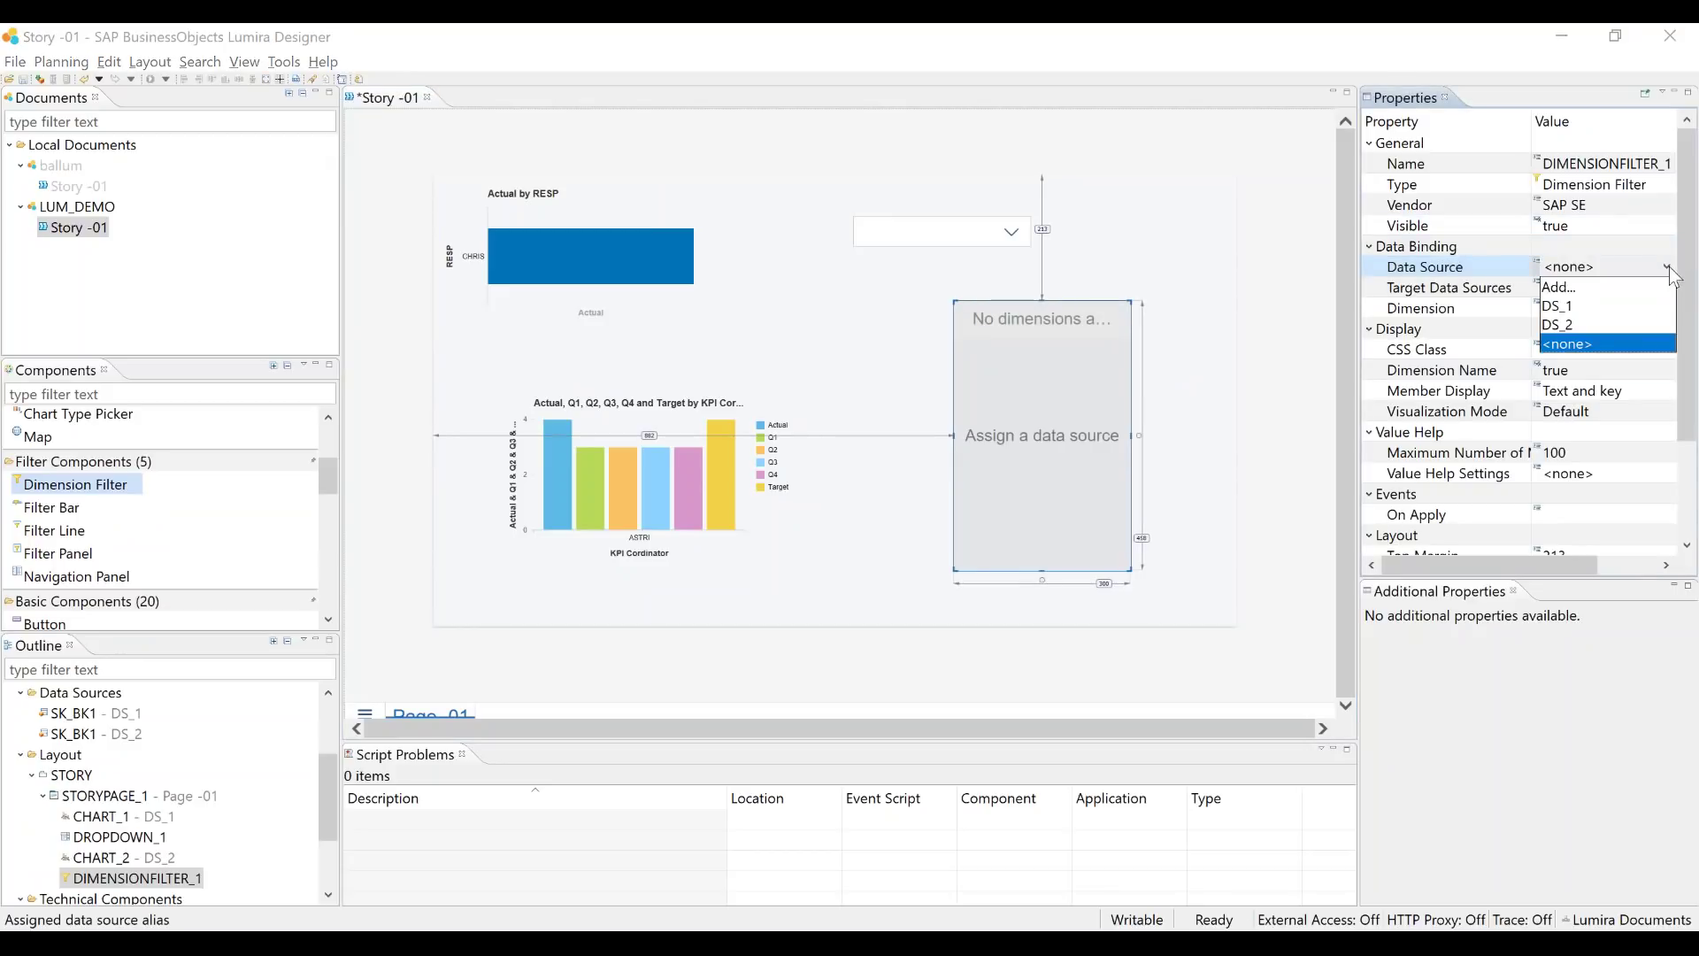
{"action": "left_click", "coordinate": [1564, 325]}
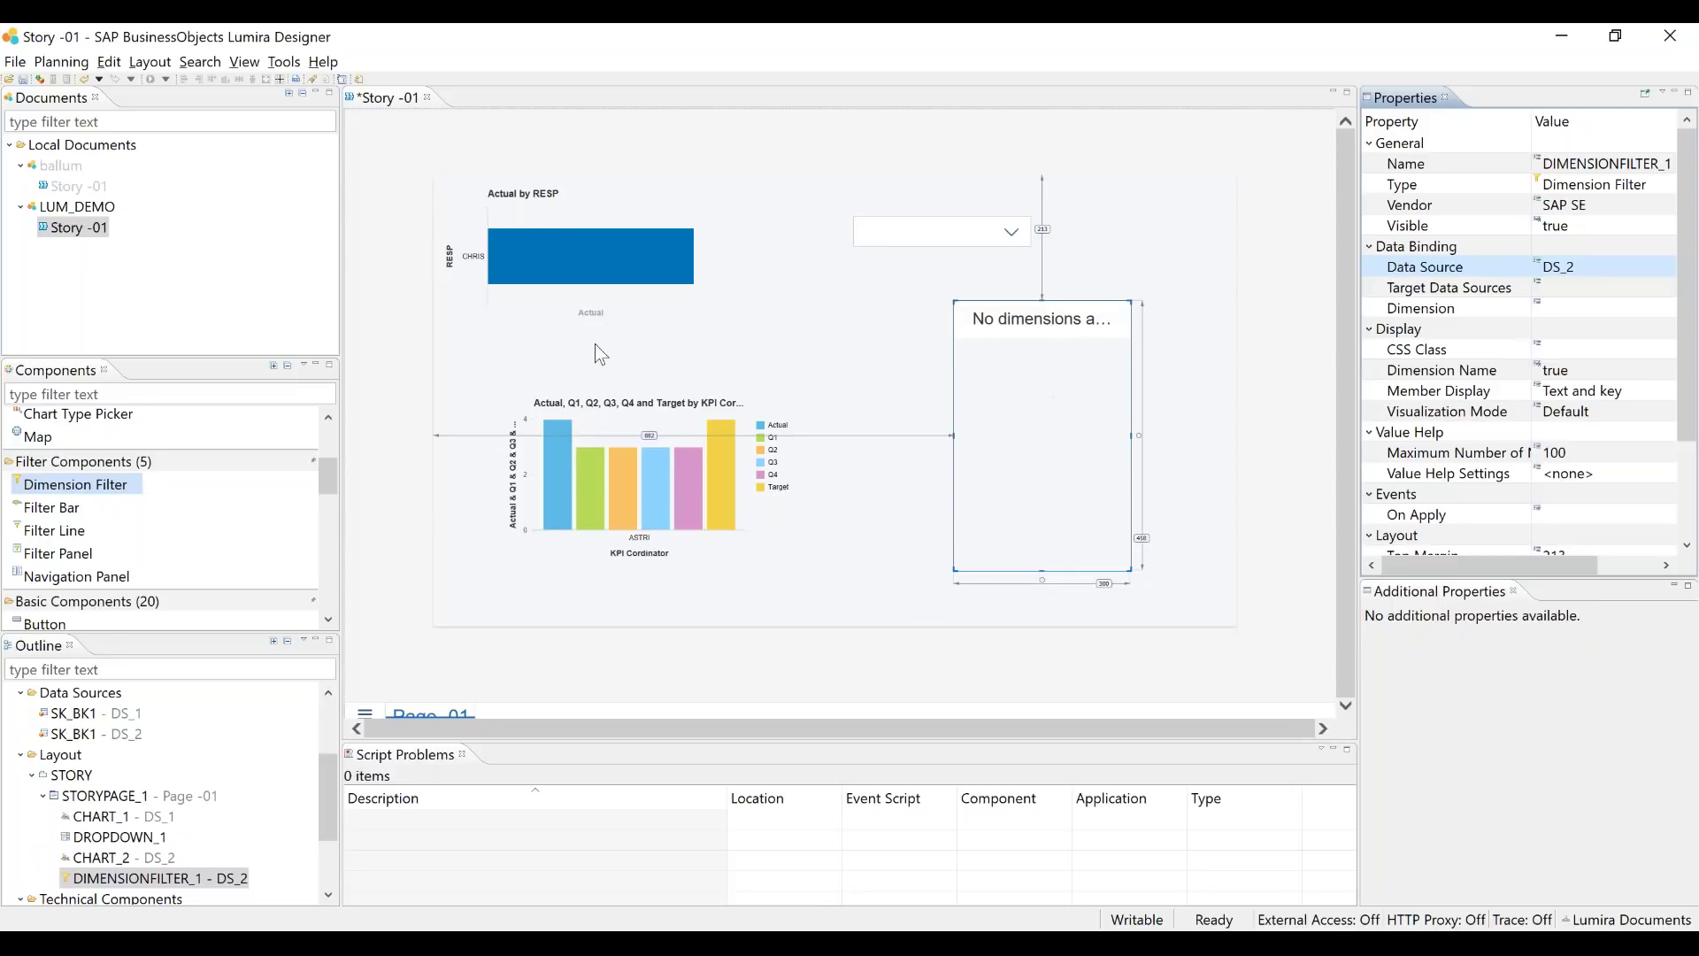
Set DS_1 as the dimension filter's target data source and save the story
{"action": "left_click", "coordinate": [1559, 301]}
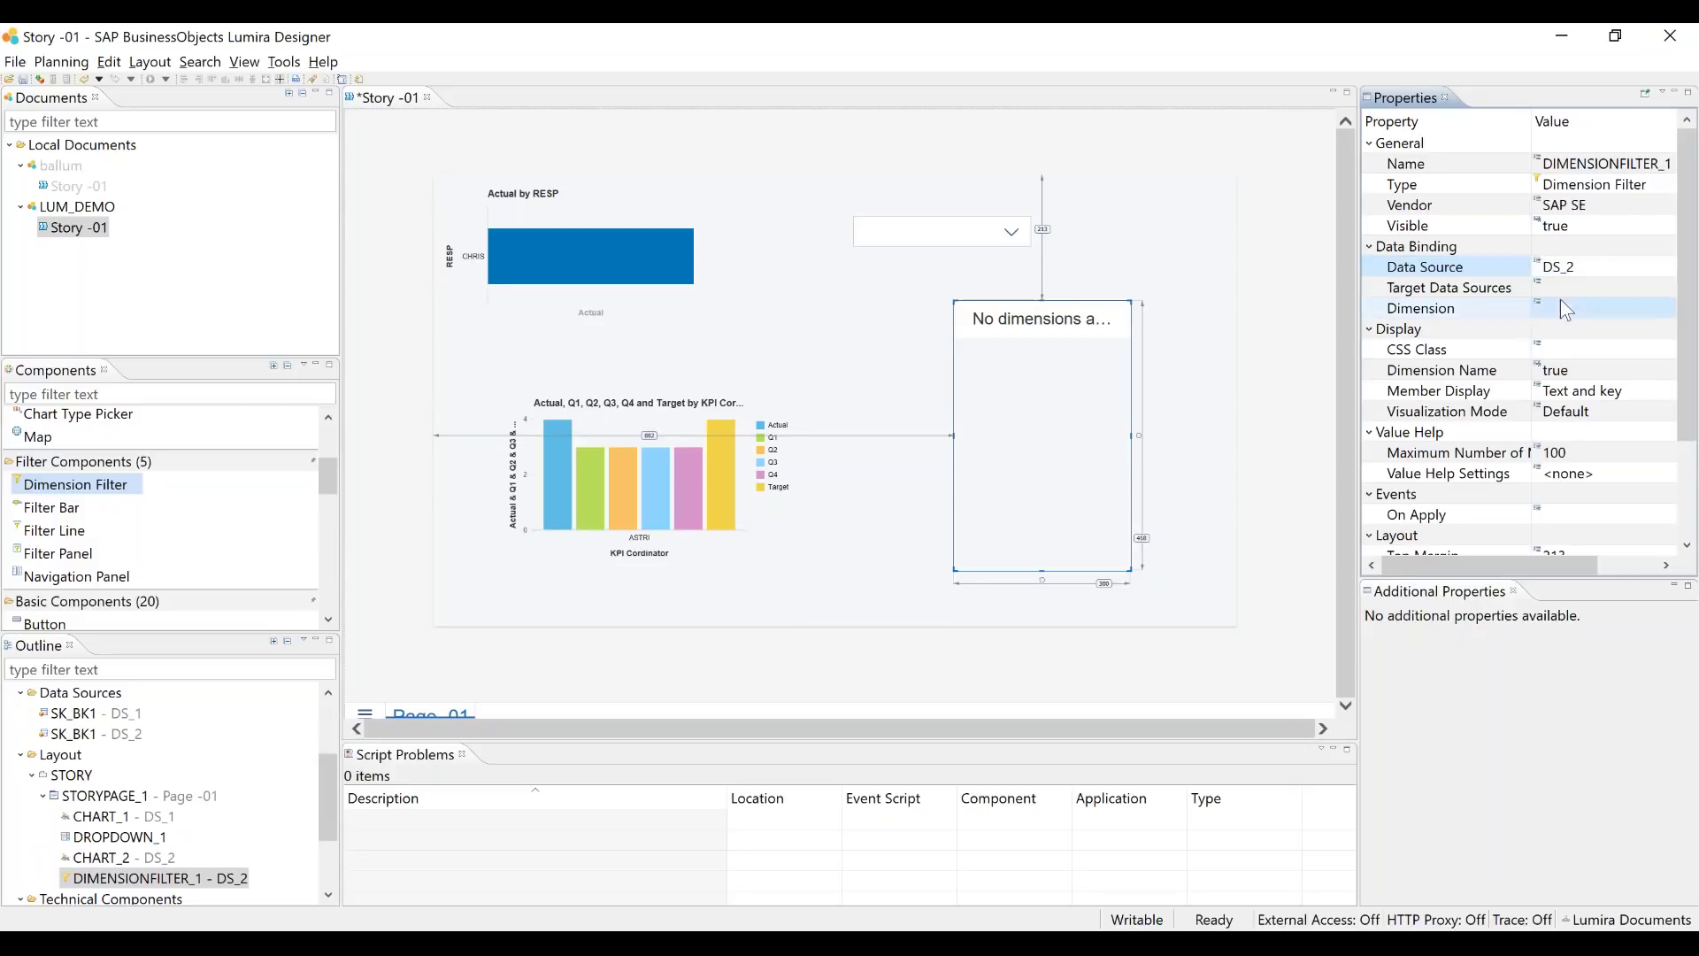
{"action": "left_click", "coordinate": [1571, 284]}
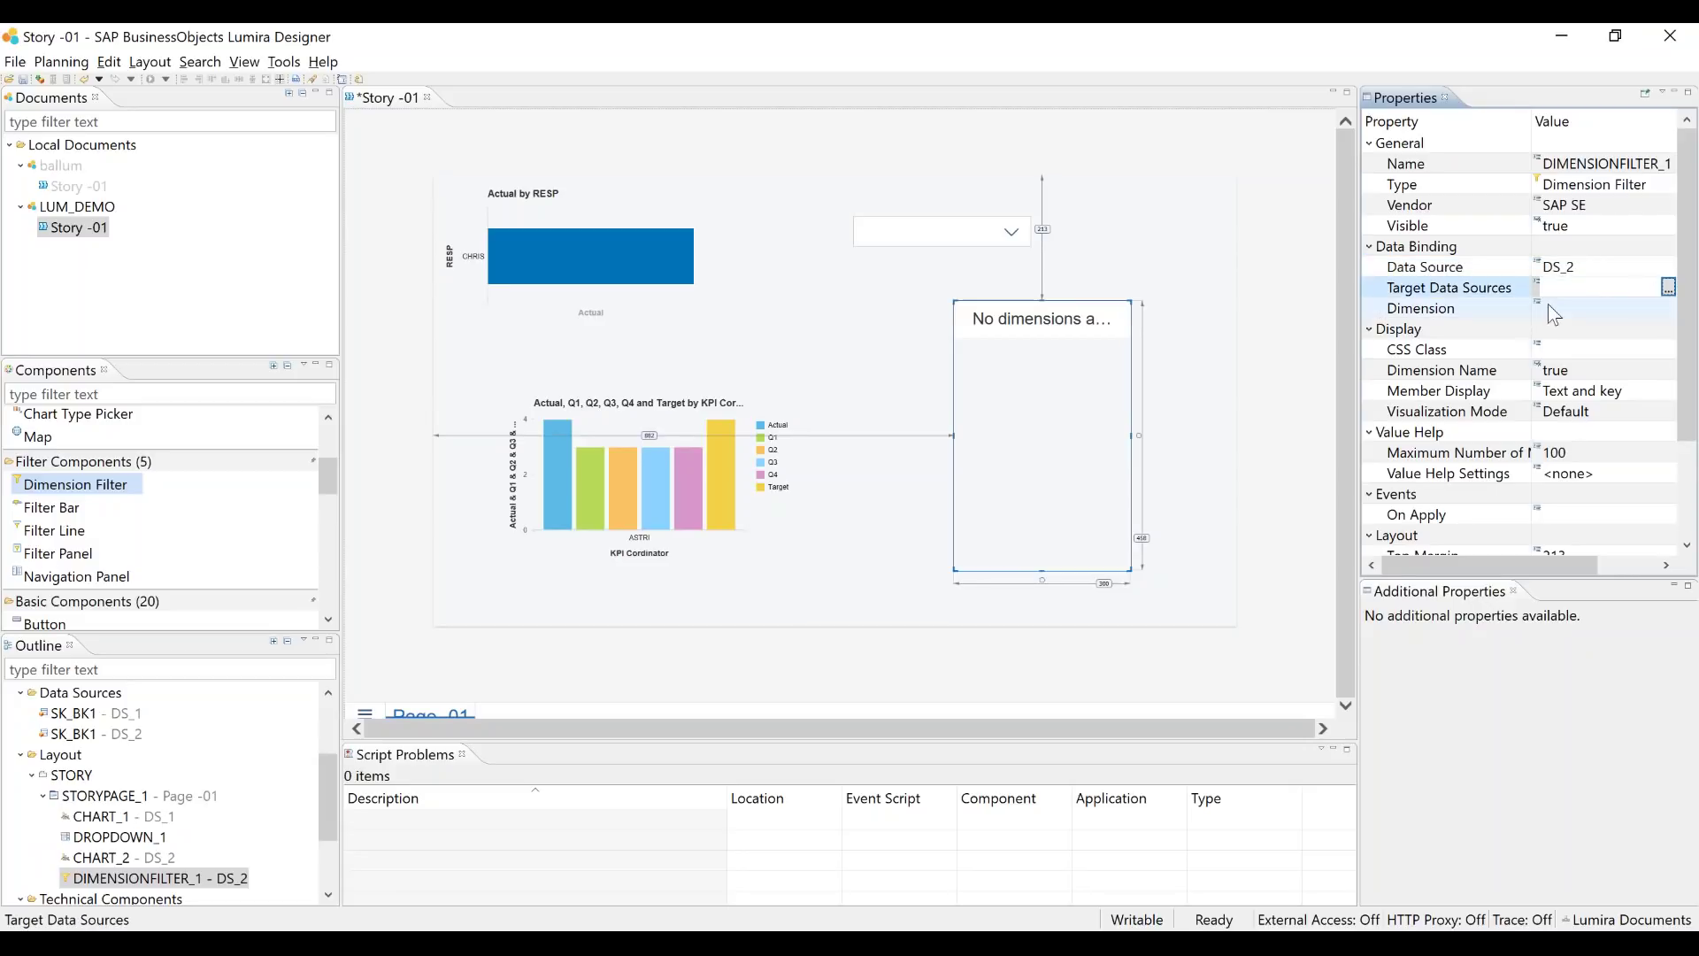
{"action": "left_click", "coordinate": [1668, 287]}
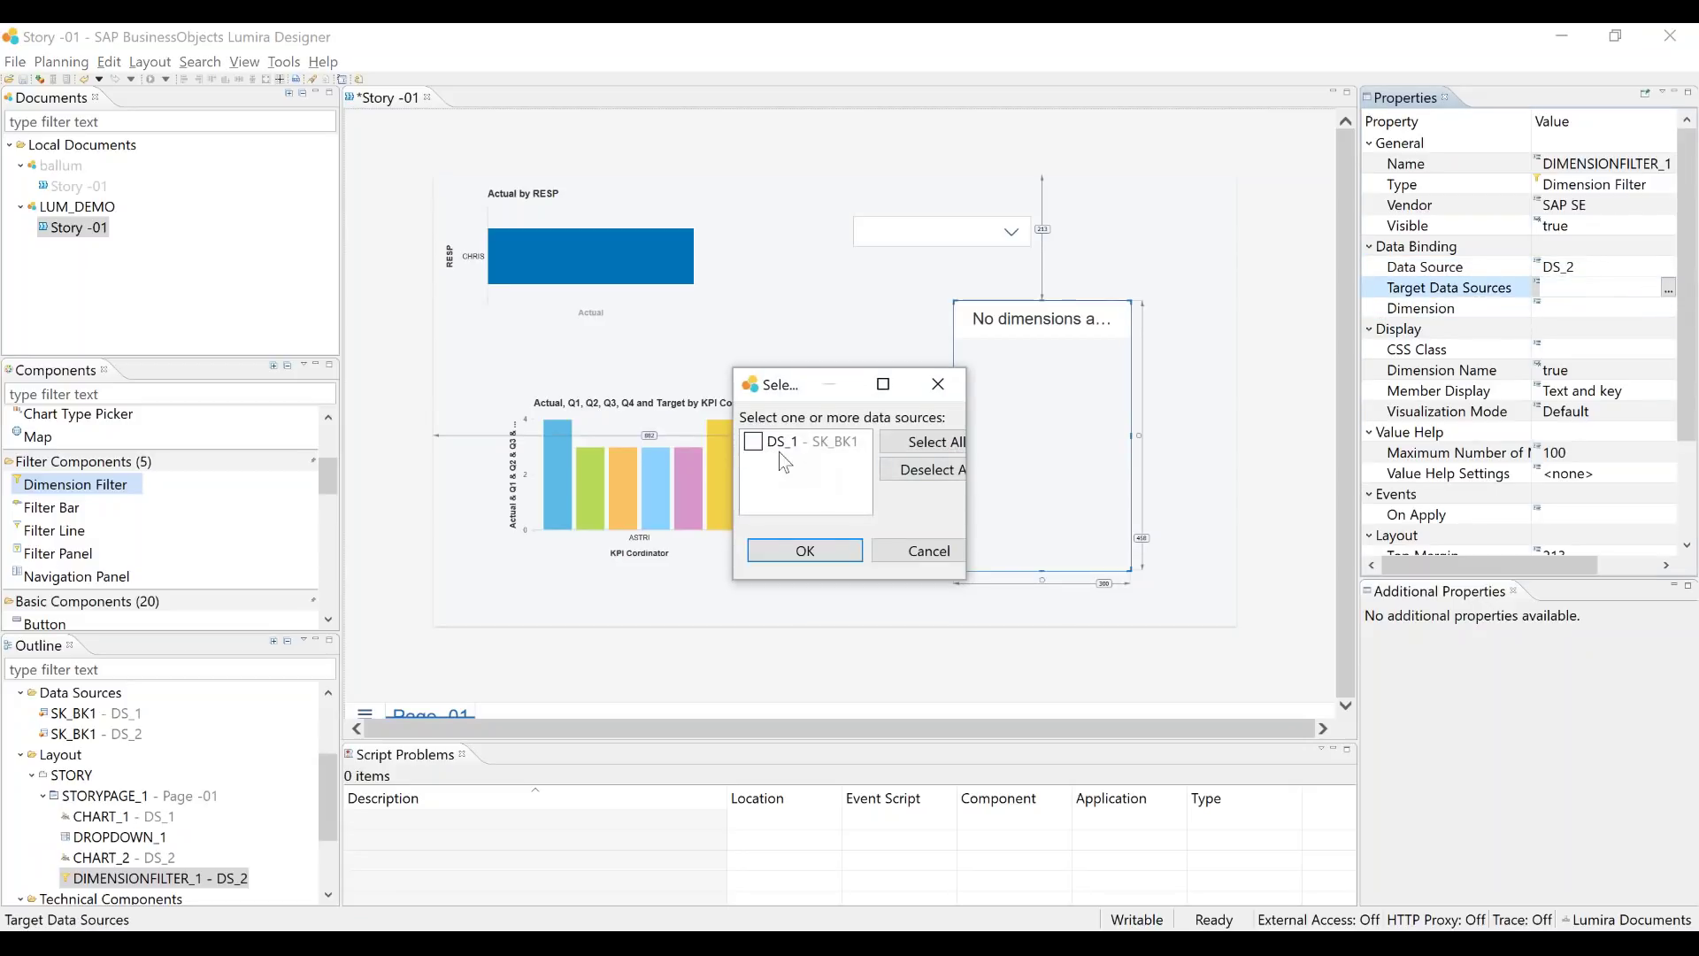
{"action": "left_click", "coordinate": [753, 440]}
{"action": "left_click", "coordinate": [787, 547]}
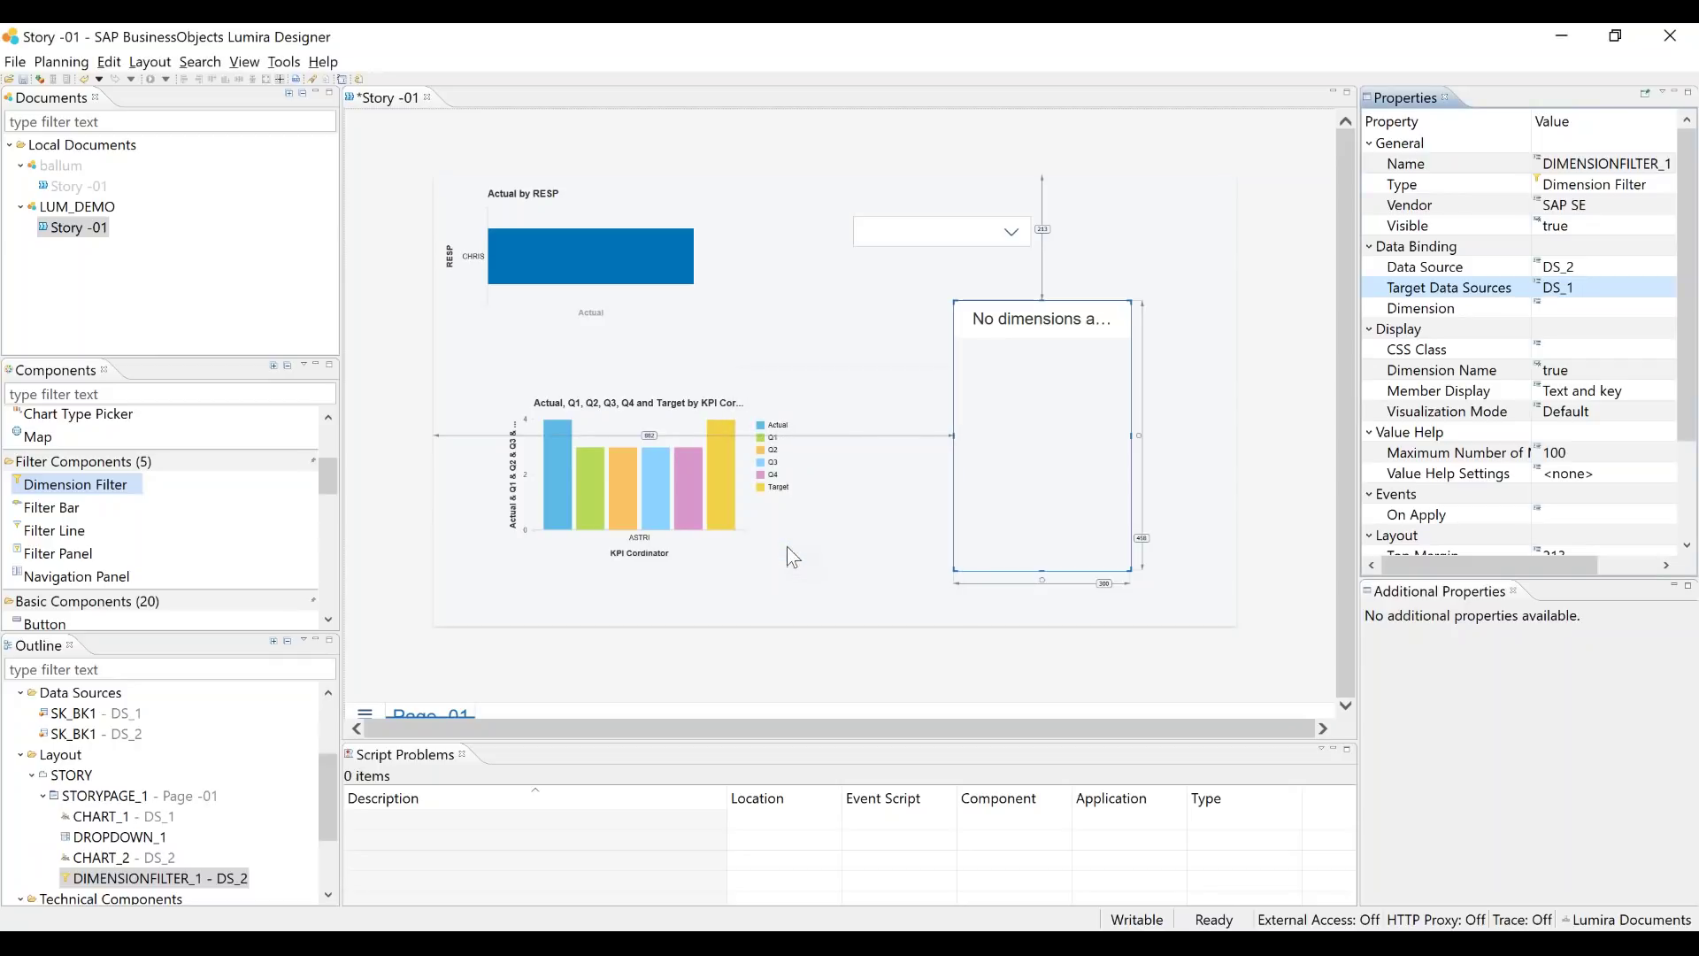
{"action": "left_click", "coordinate": [24, 80]}
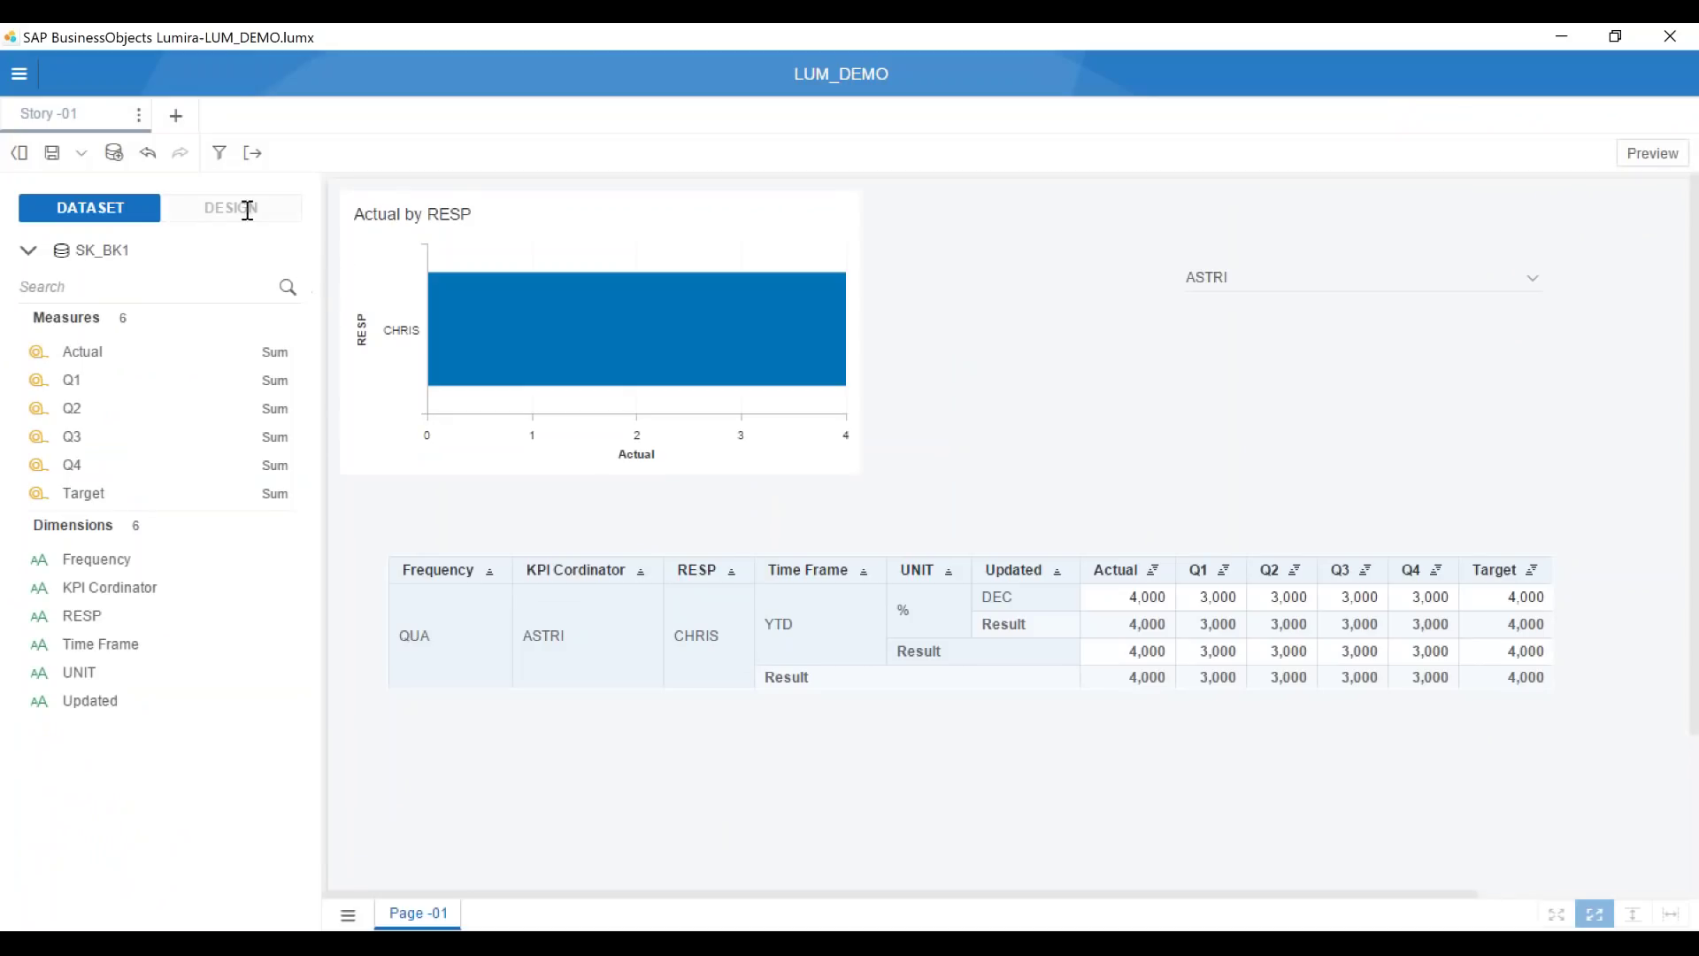
In Lumira Discovery, preview the LUM_DEMO story and return to its design view
{"action": "left_click", "coordinate": [1651, 155]}
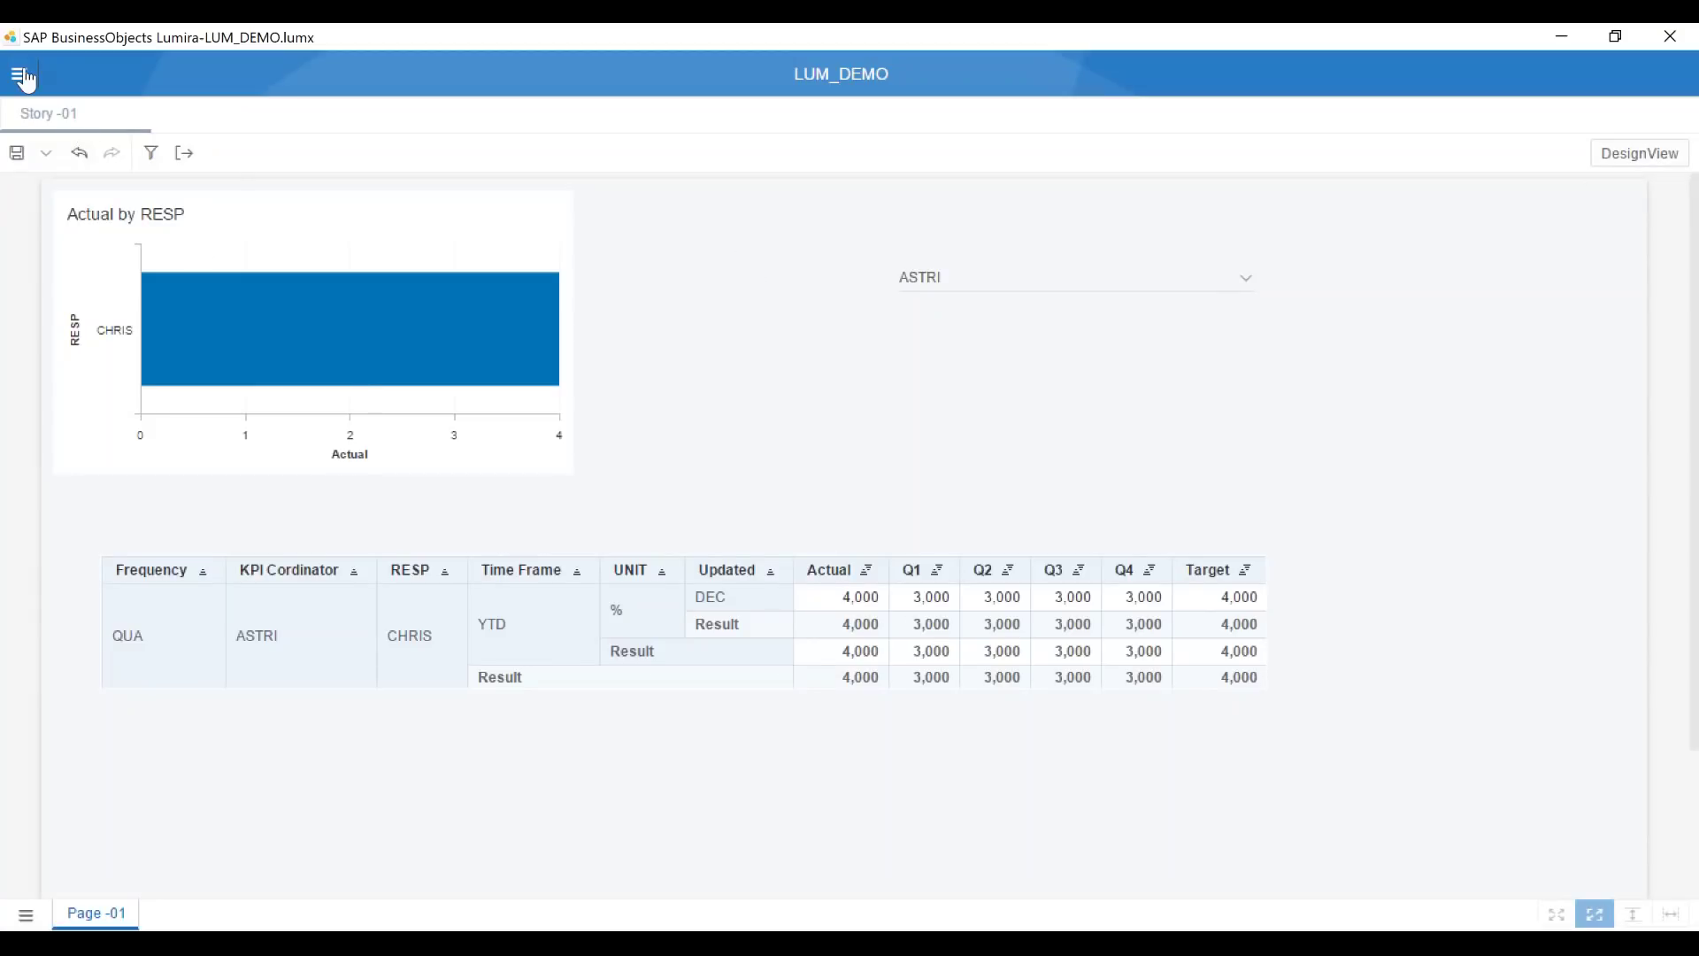
{"action": "left_click", "coordinate": [23, 77]}
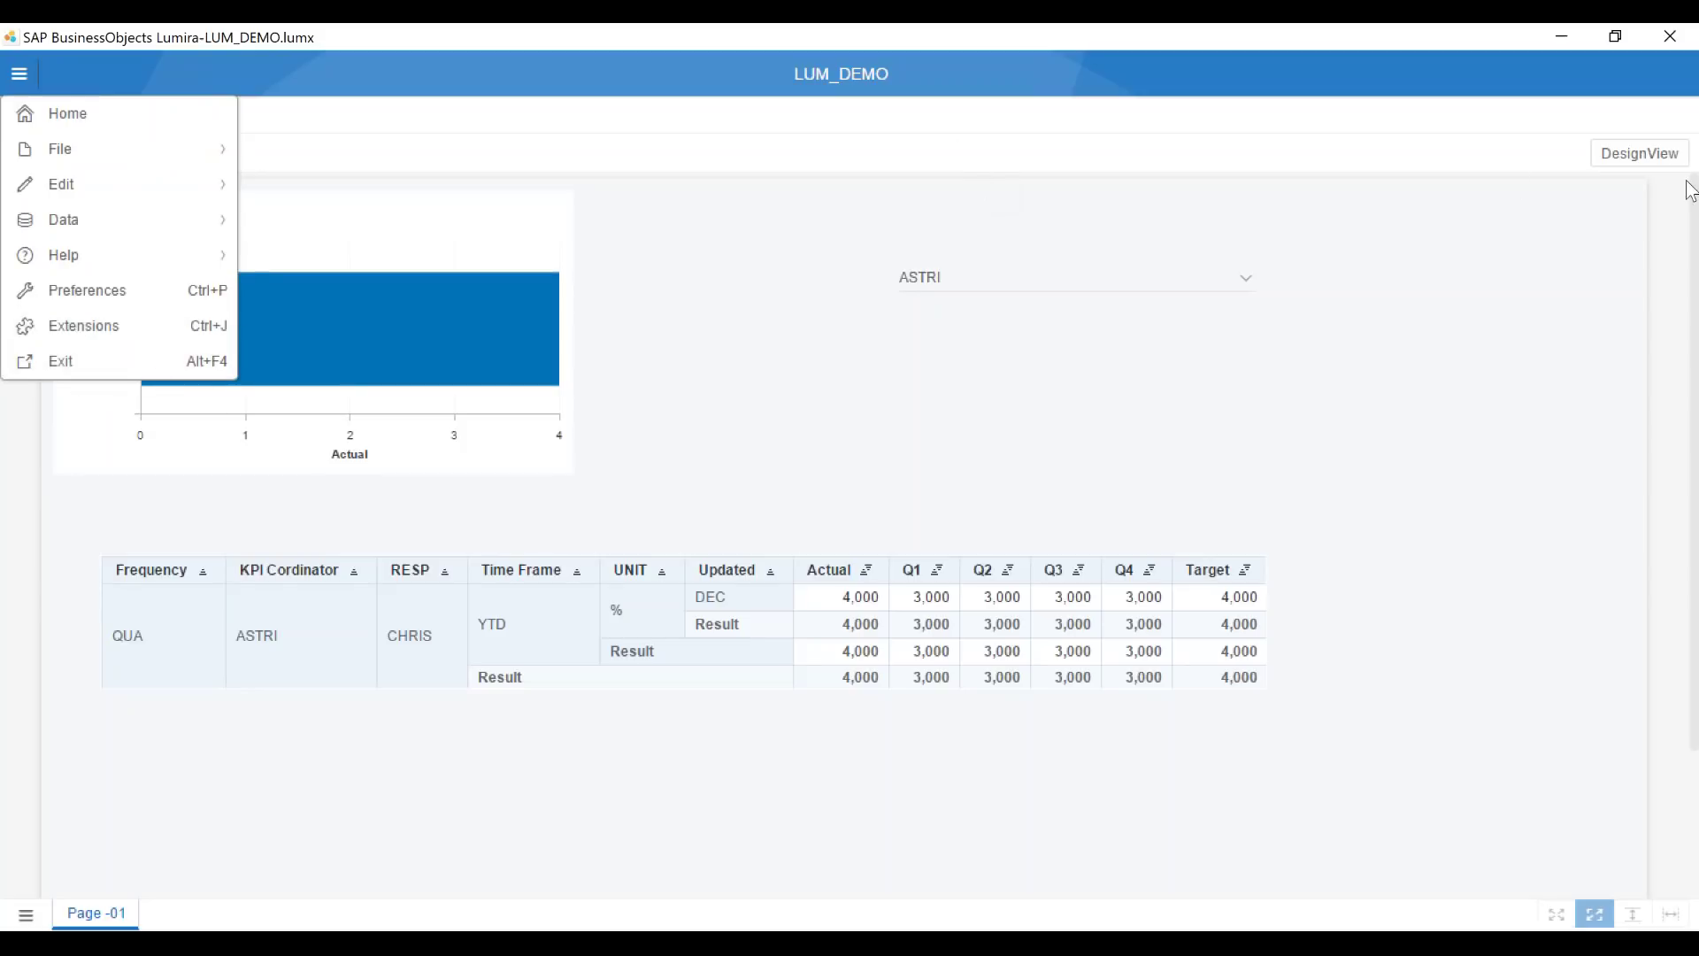
{"action": "left_click", "coordinate": [1640, 153]}
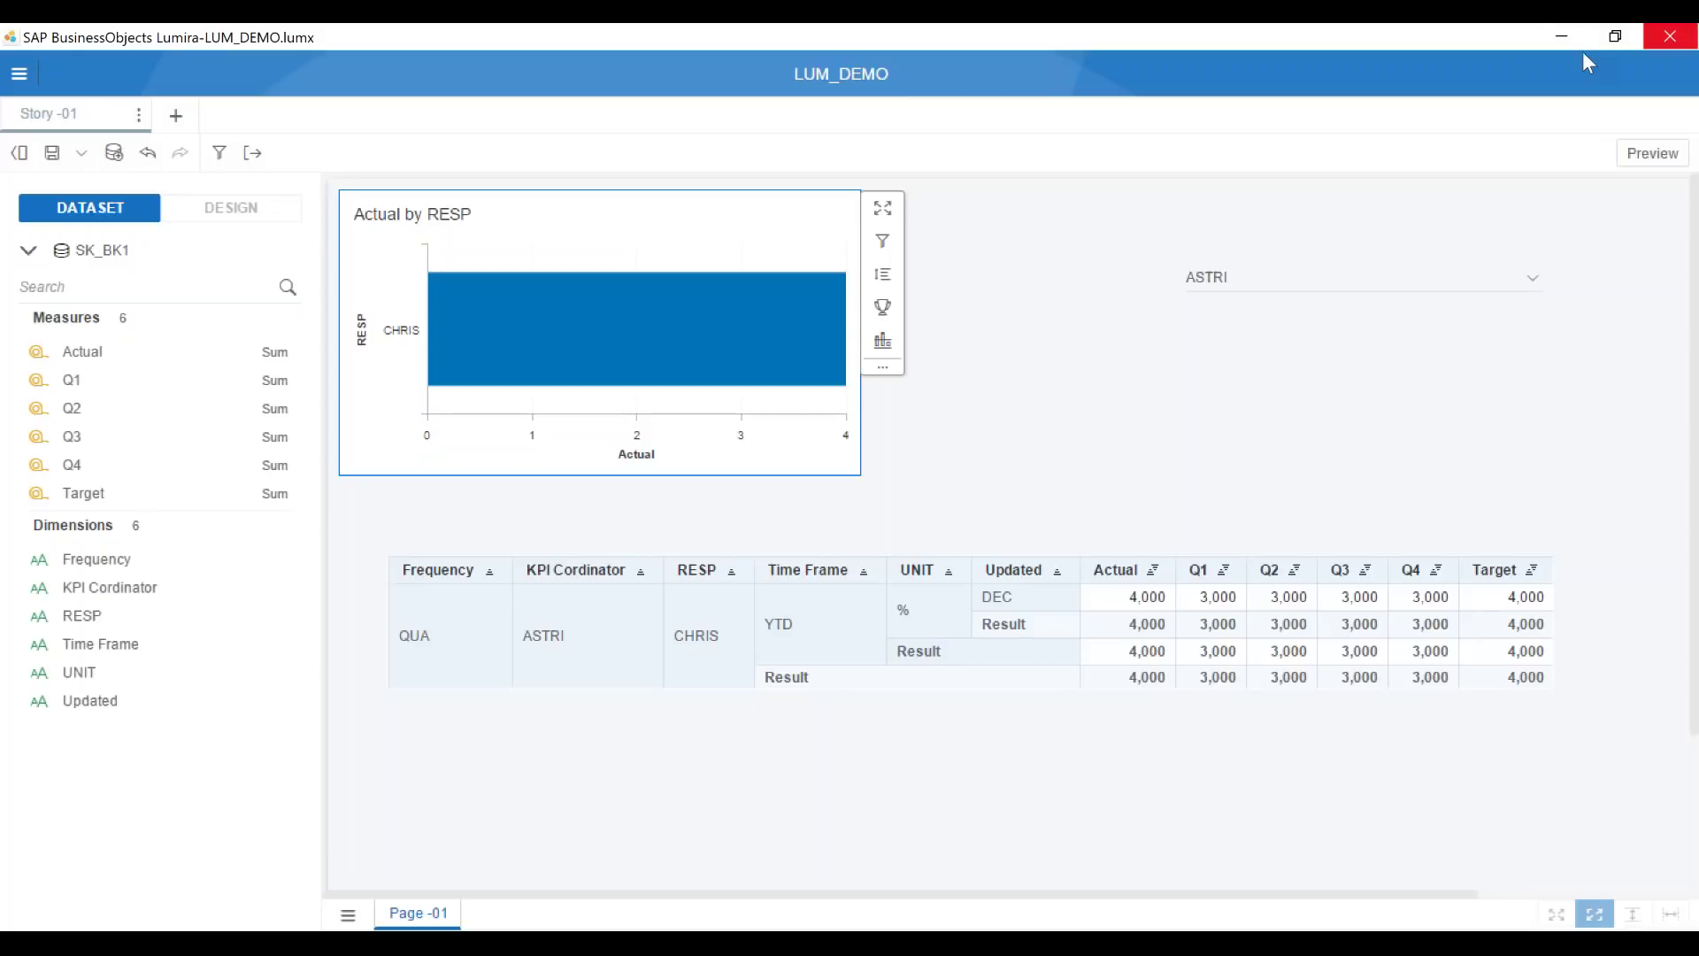
Save the LUM_DEMO document and exit Lumira Discovery
{"action": "left_click", "coordinate": [53, 155]}
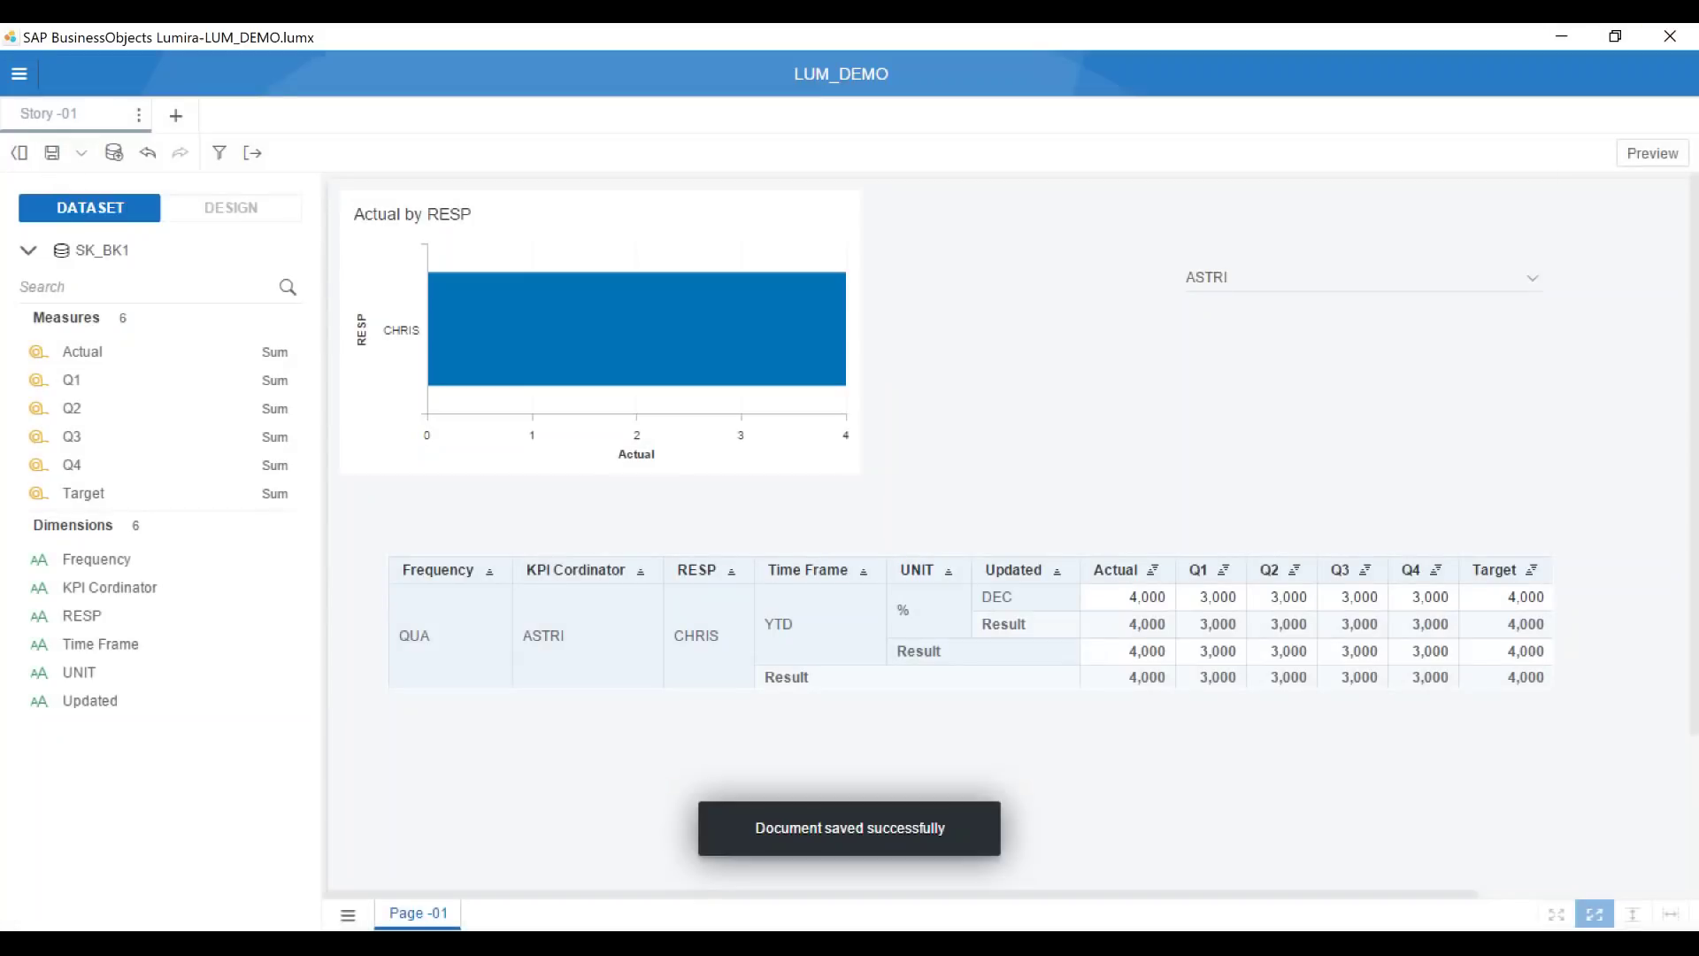
{"action": "left_click", "coordinate": [18, 74]}
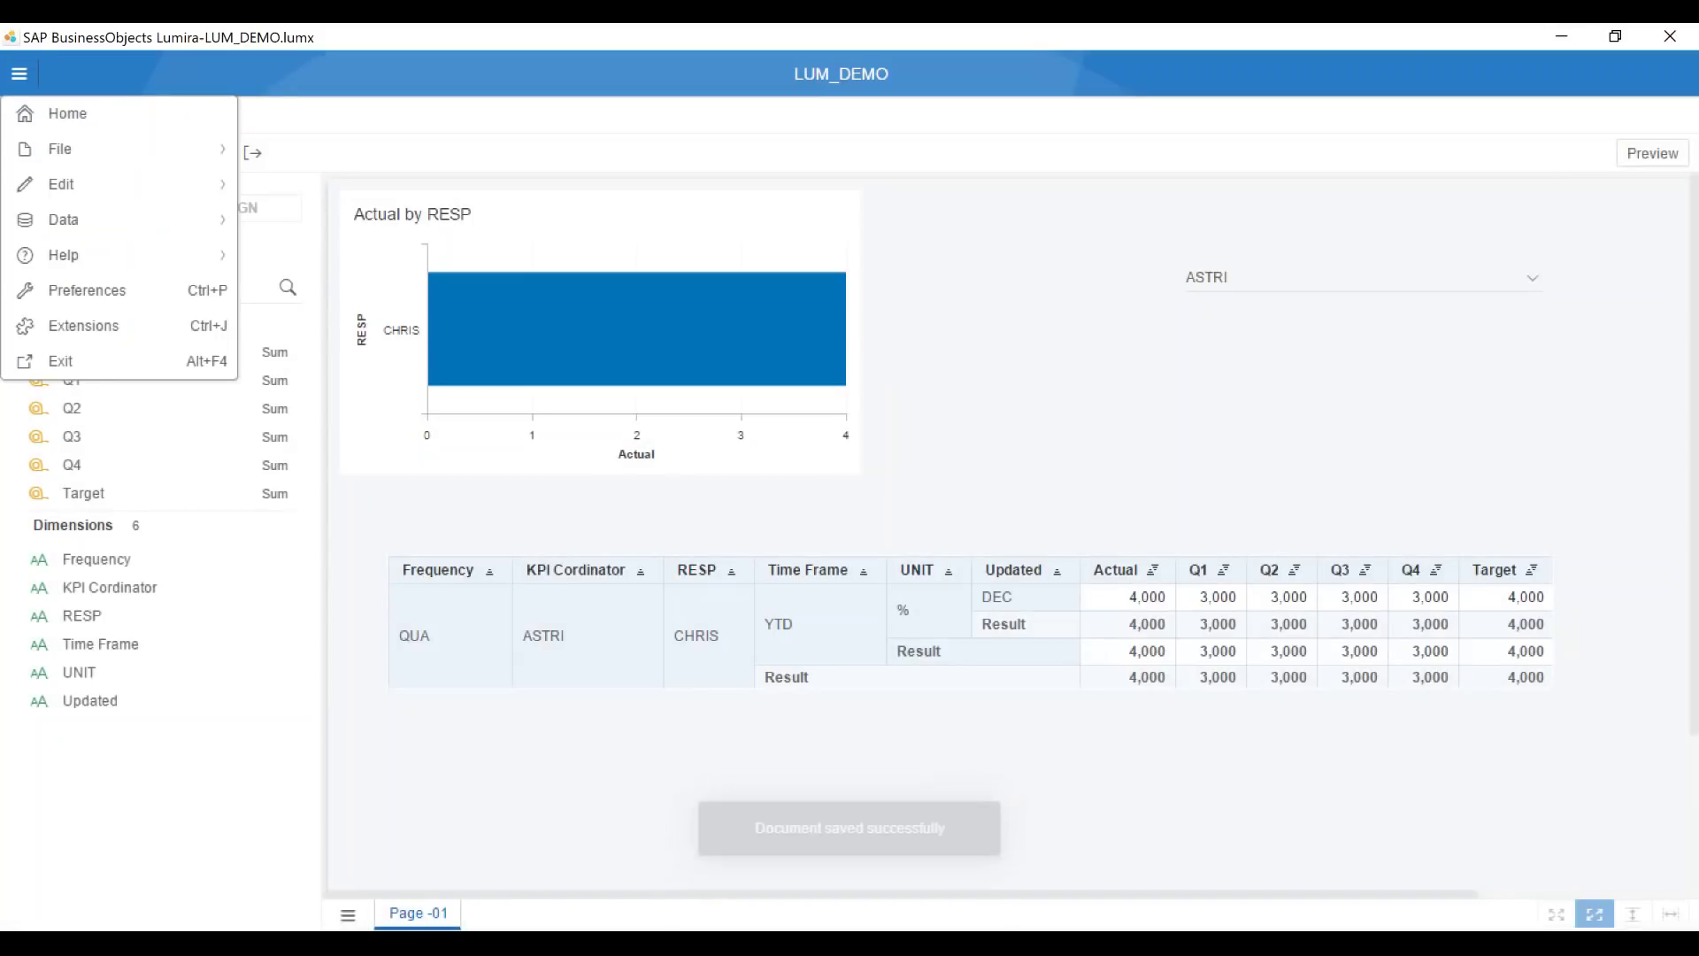
{"action": "left_click", "coordinate": [55, 361]}
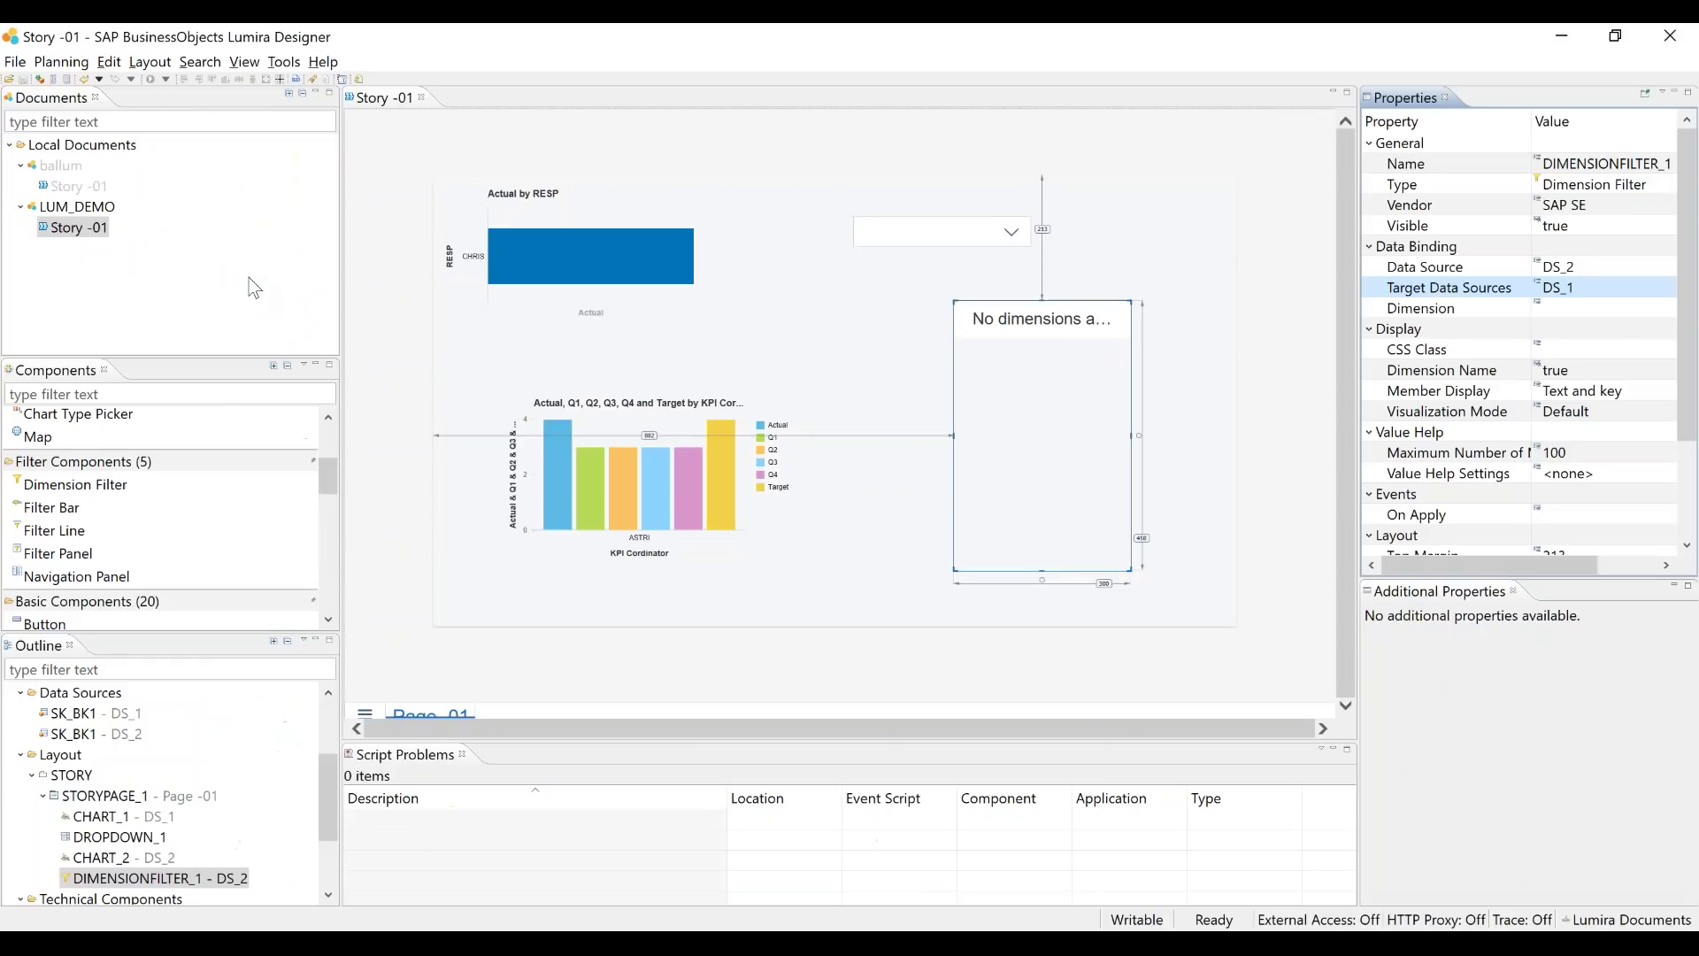
Search the computer for Lumira Discovery and launch it
{"action": "key", "text": "super+s"}
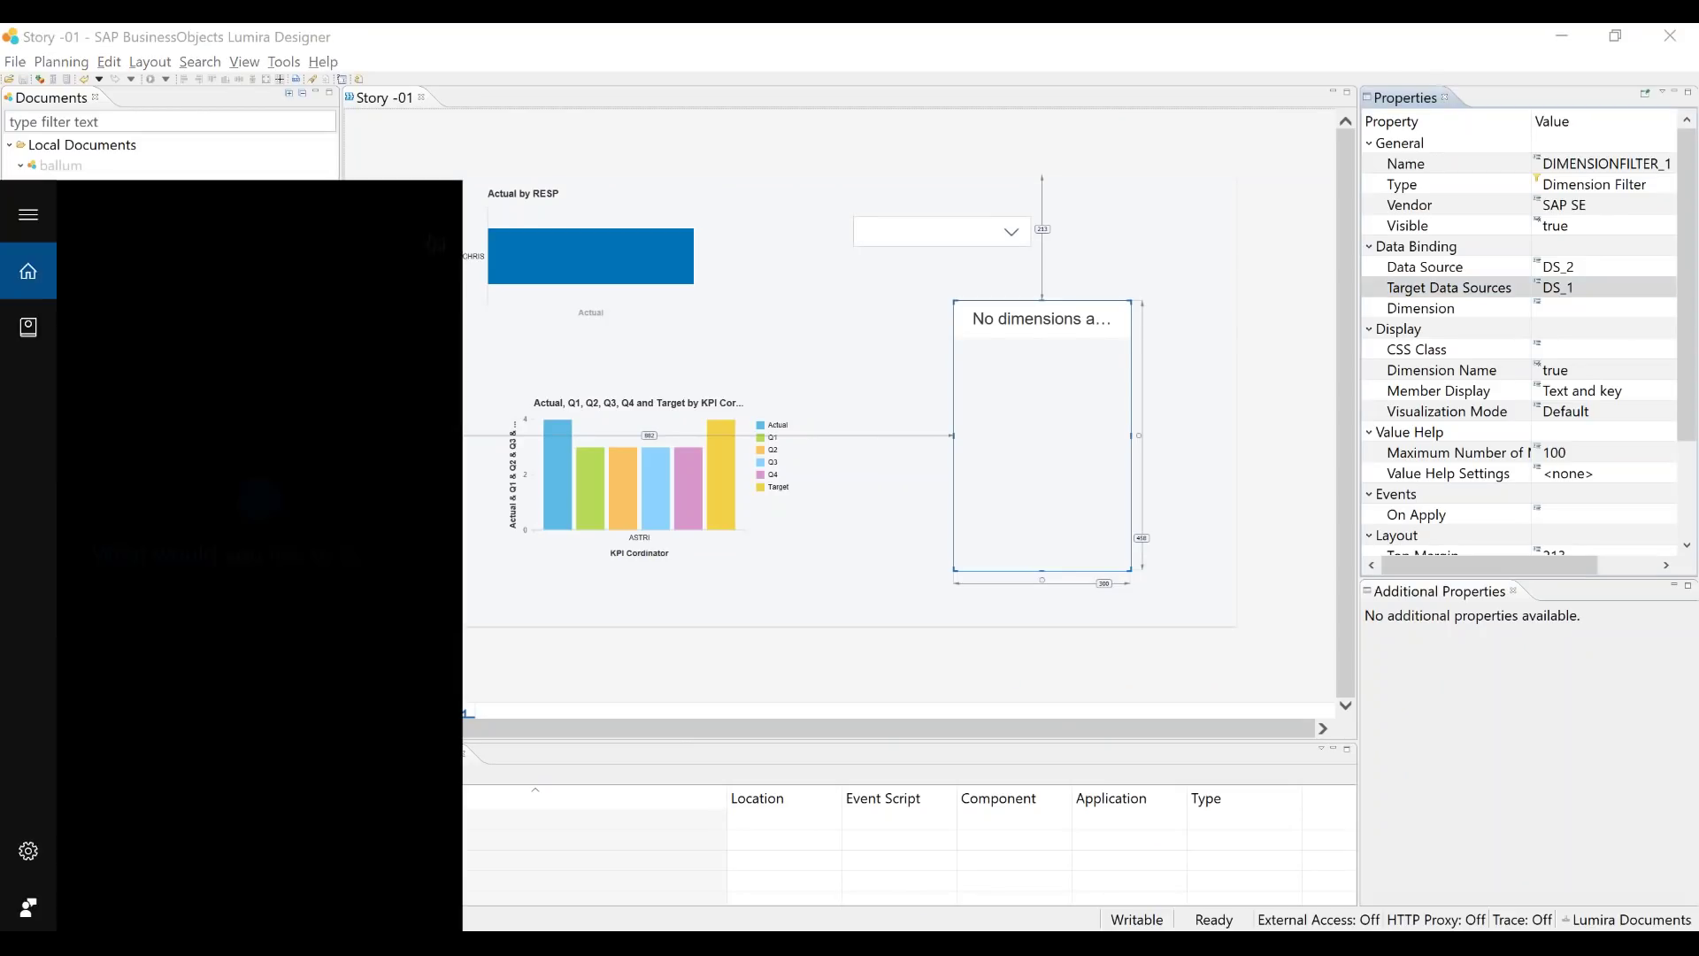
{"action": "type", "text": "des"}
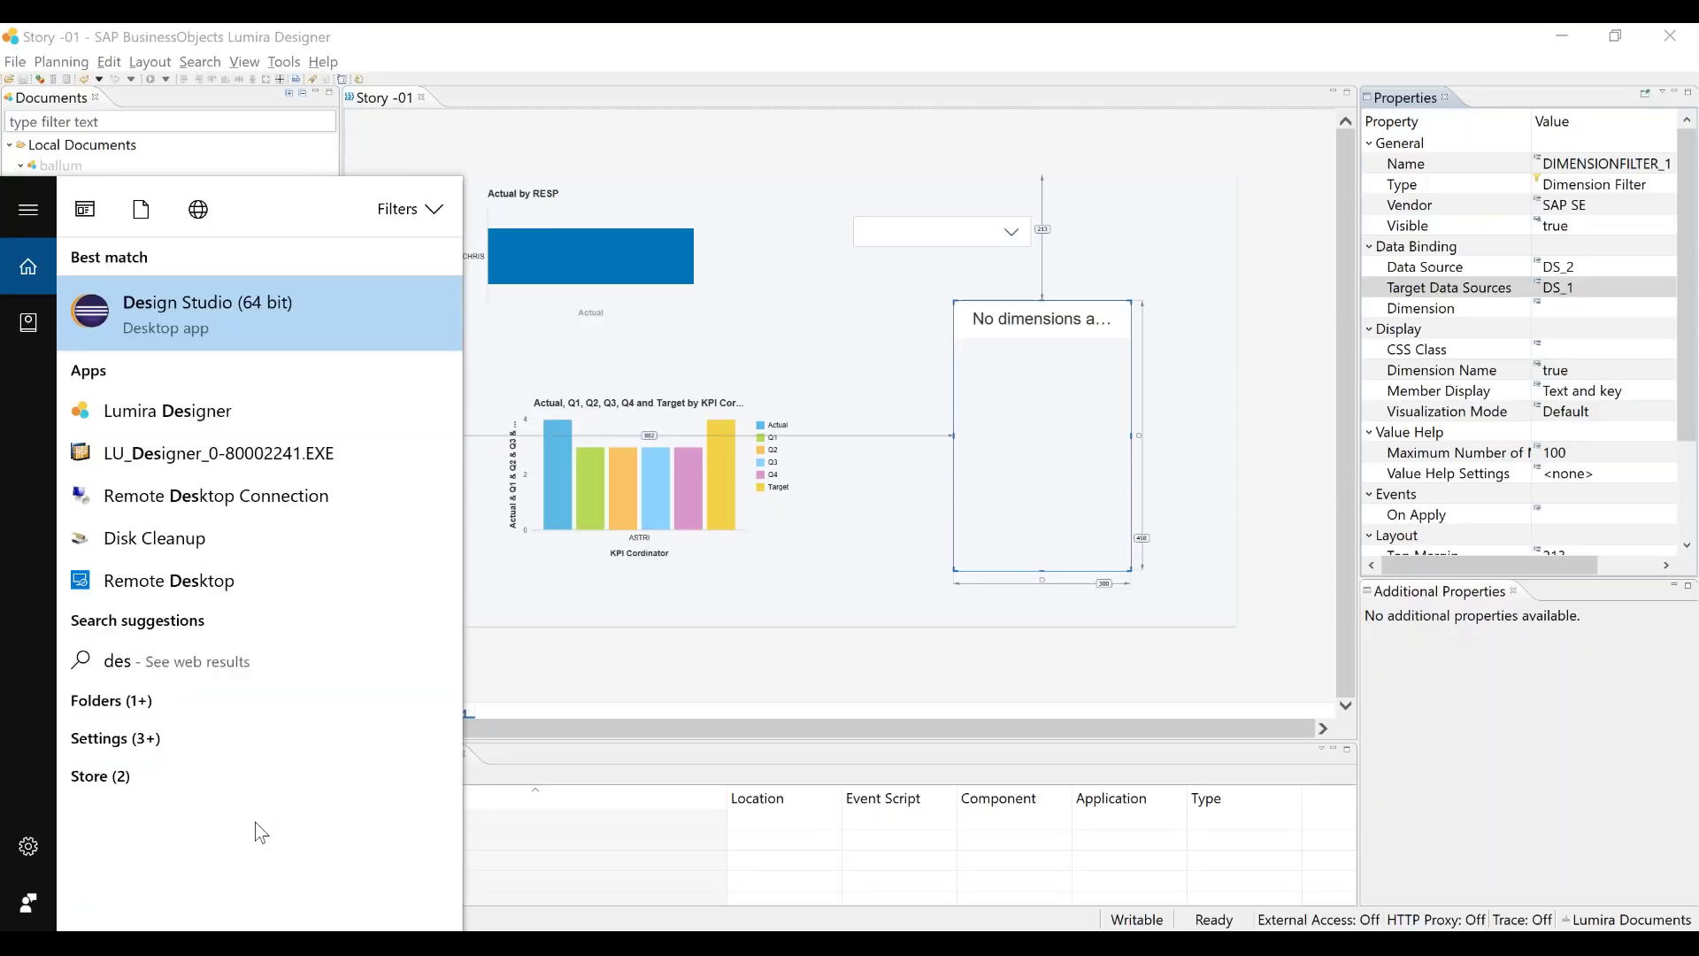
{"action": "key", "text": "BackSpace"}
{"action": "key", "text": "BackSpace"}
{"action": "key", "text": "BackSpace"}
{"action": "type", "text": "lu"}
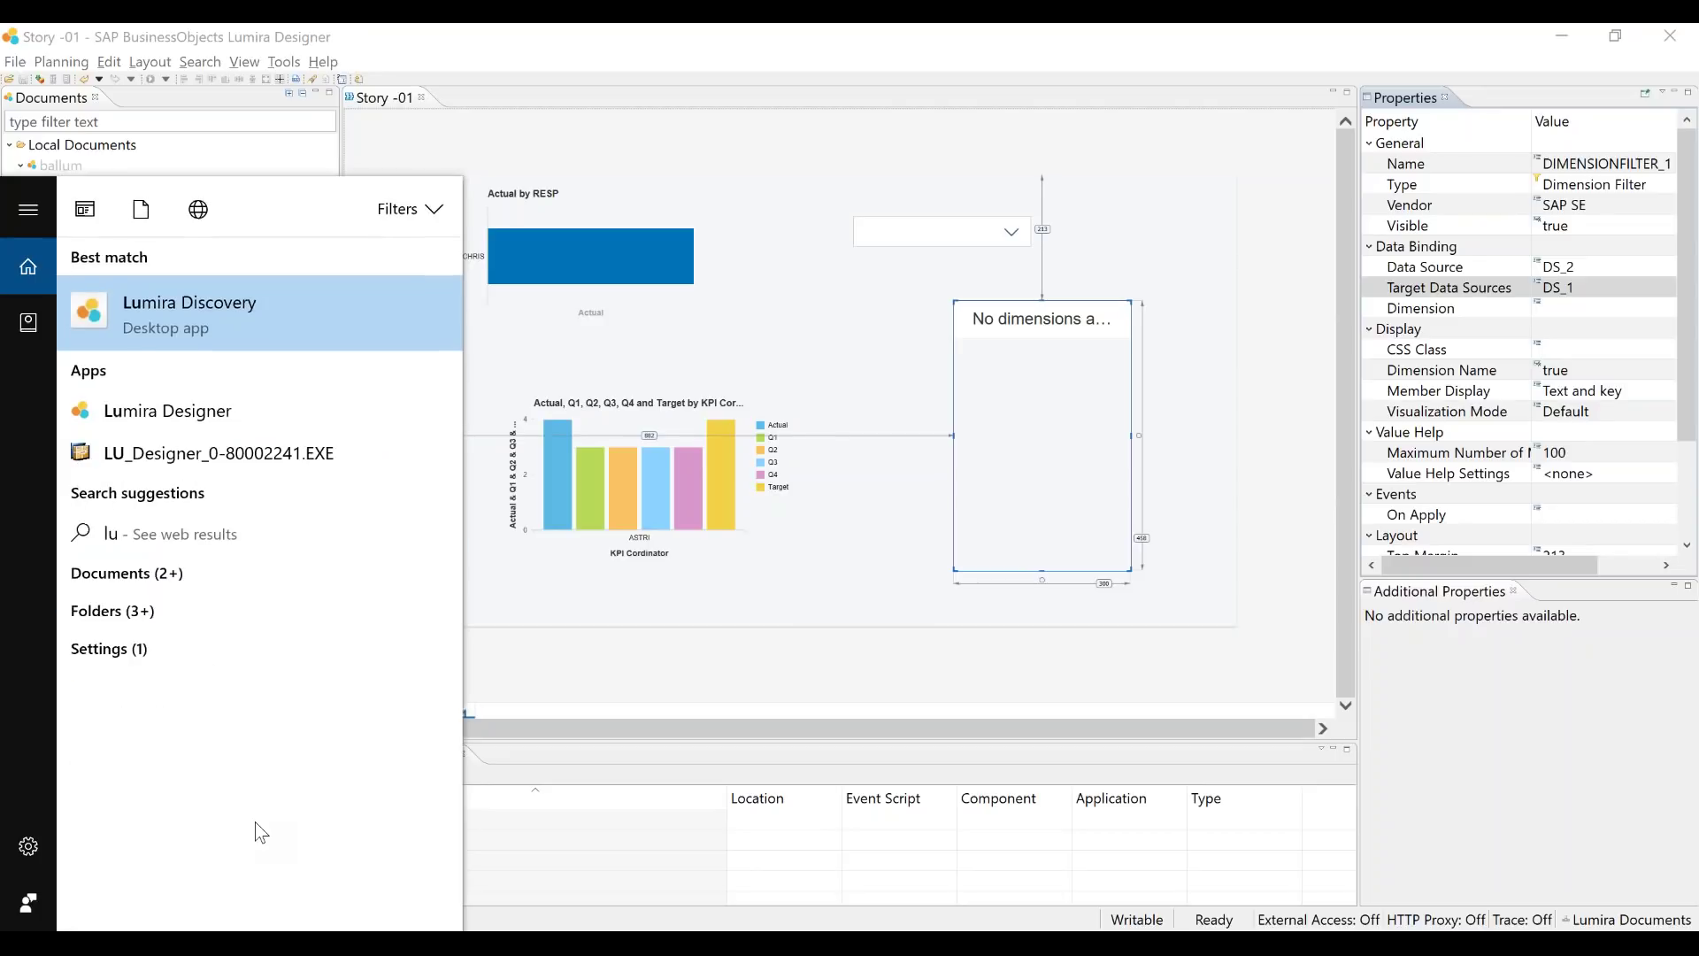
{"action": "left_click", "coordinate": [177, 311]}
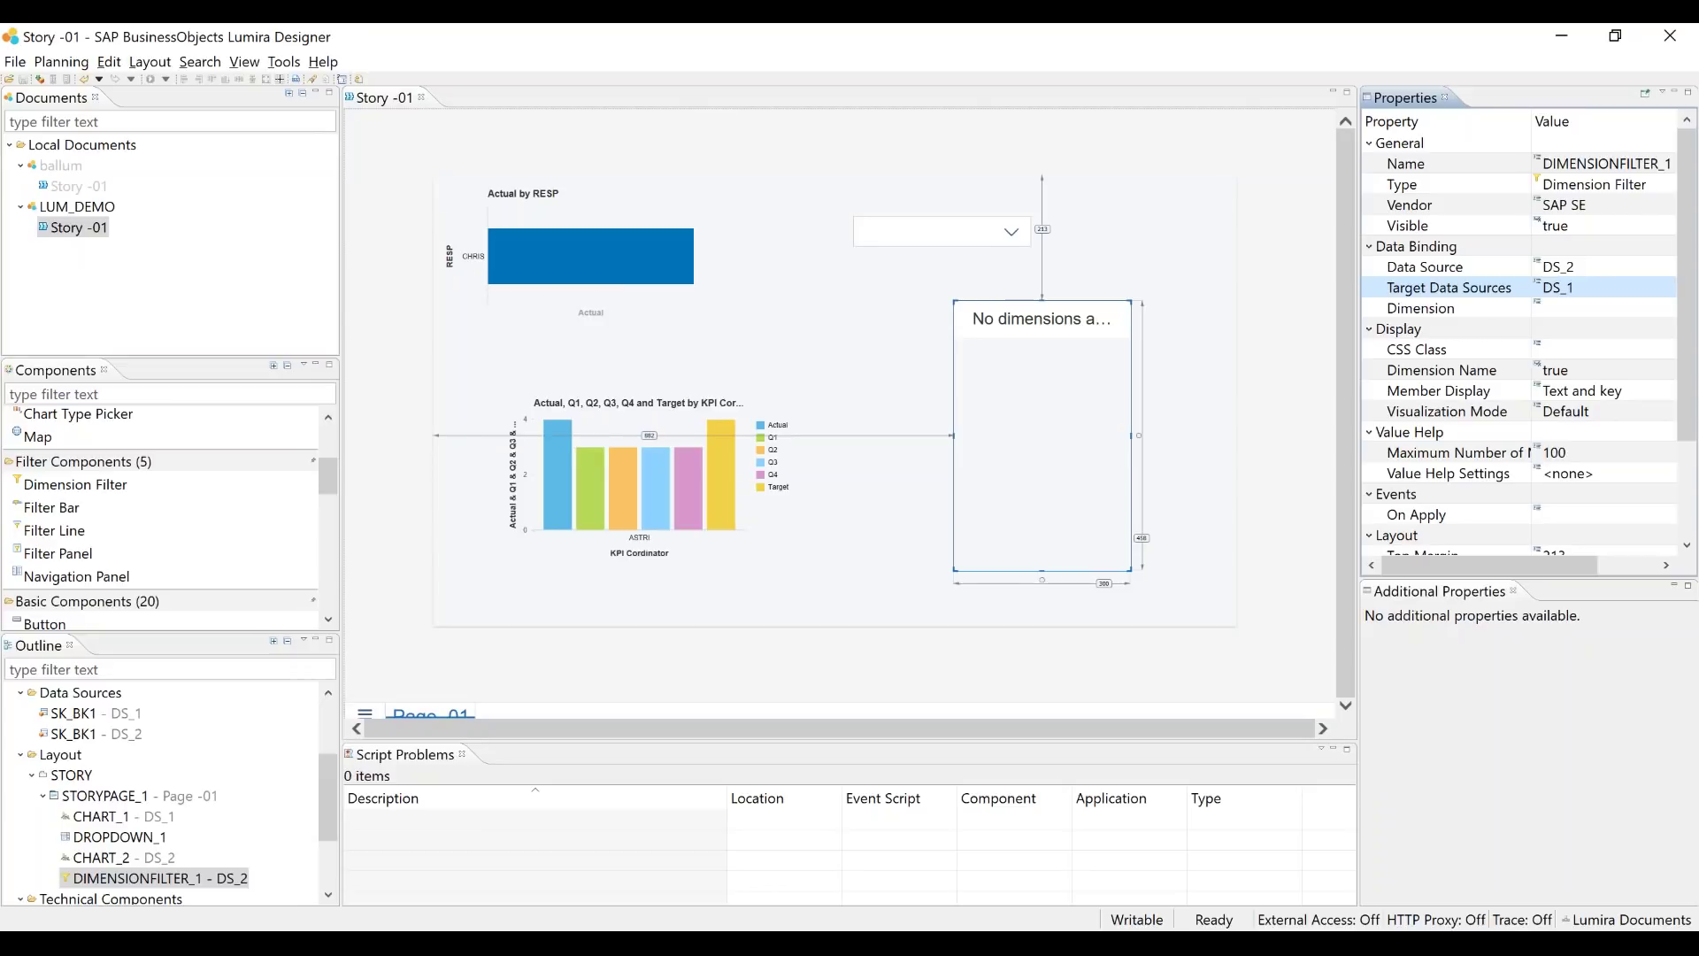
Set the dimension filter's dimension to FREQ - Frequency and save the story in Lumira Designer
{"action": "left_click", "coordinate": [1575, 308]}
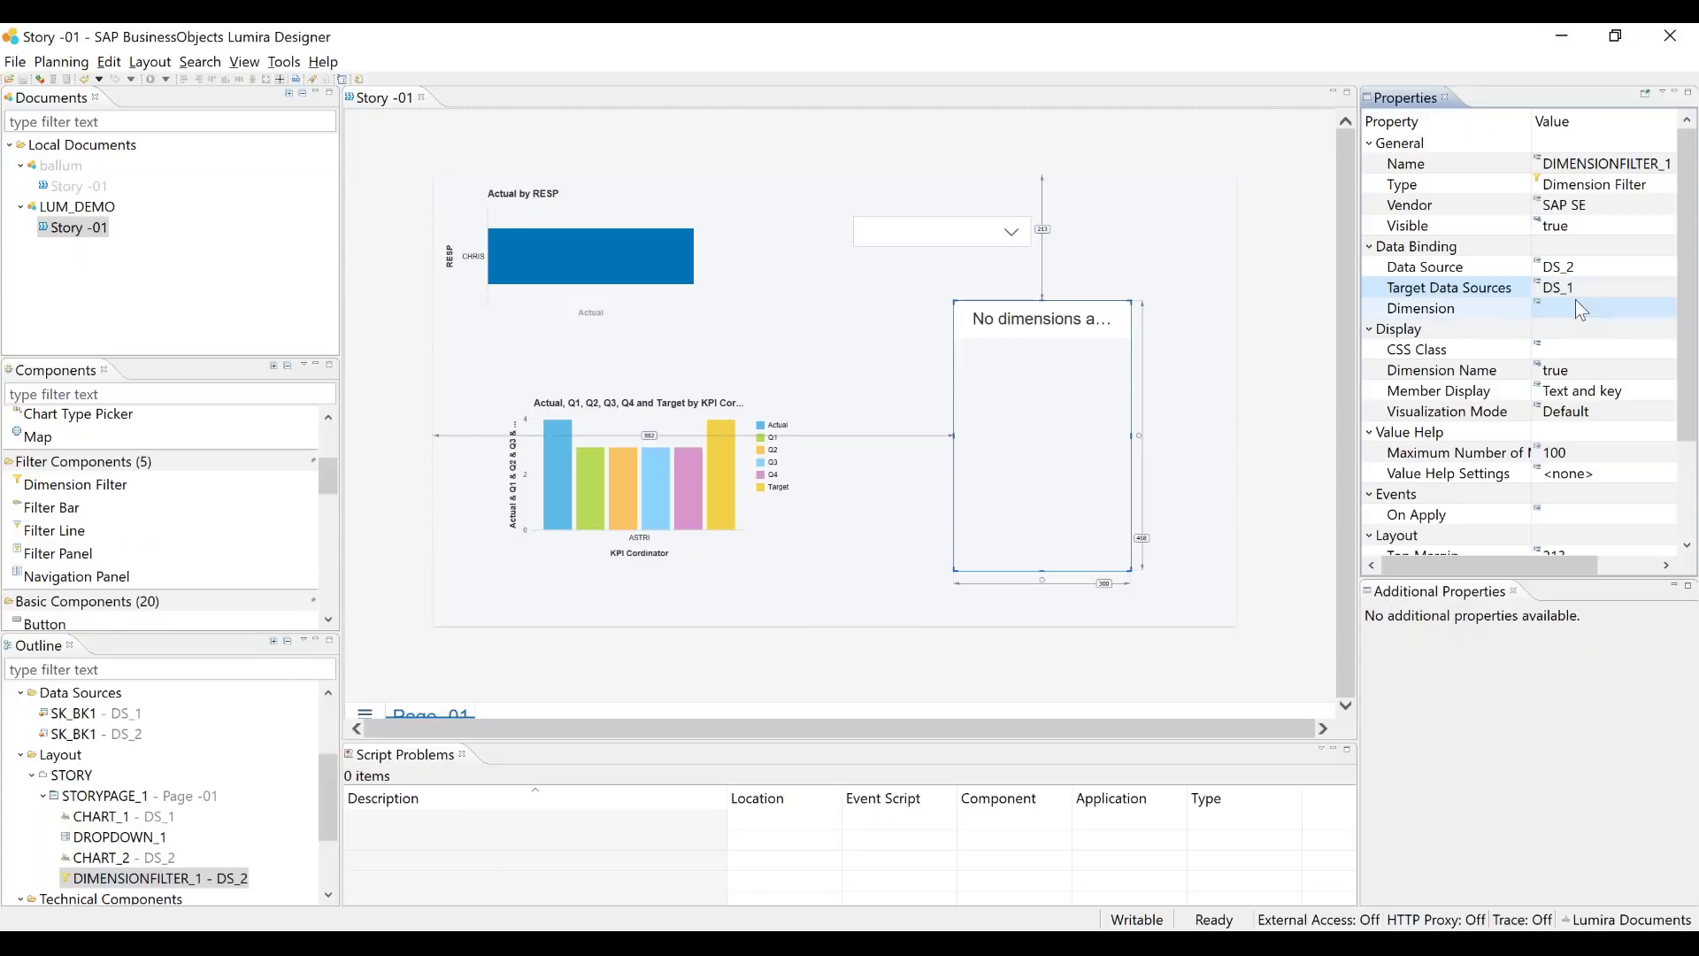
{"action": "left_click", "coordinate": [1668, 310]}
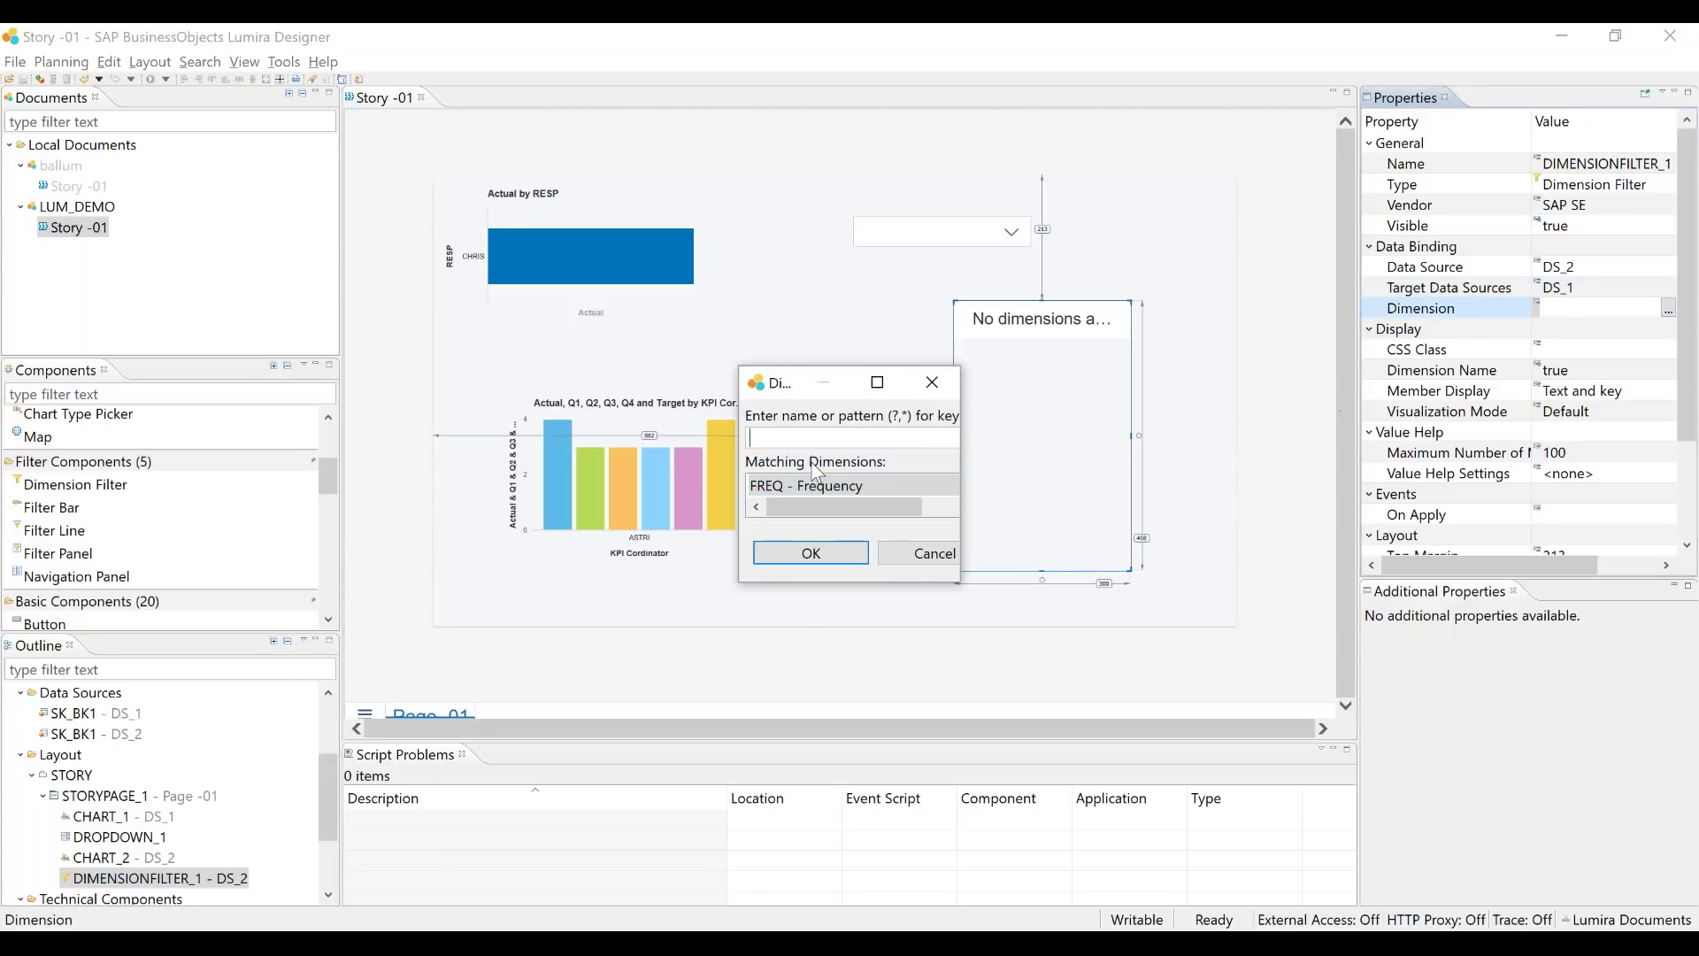
{"action": "left_click", "coordinate": [810, 555]}
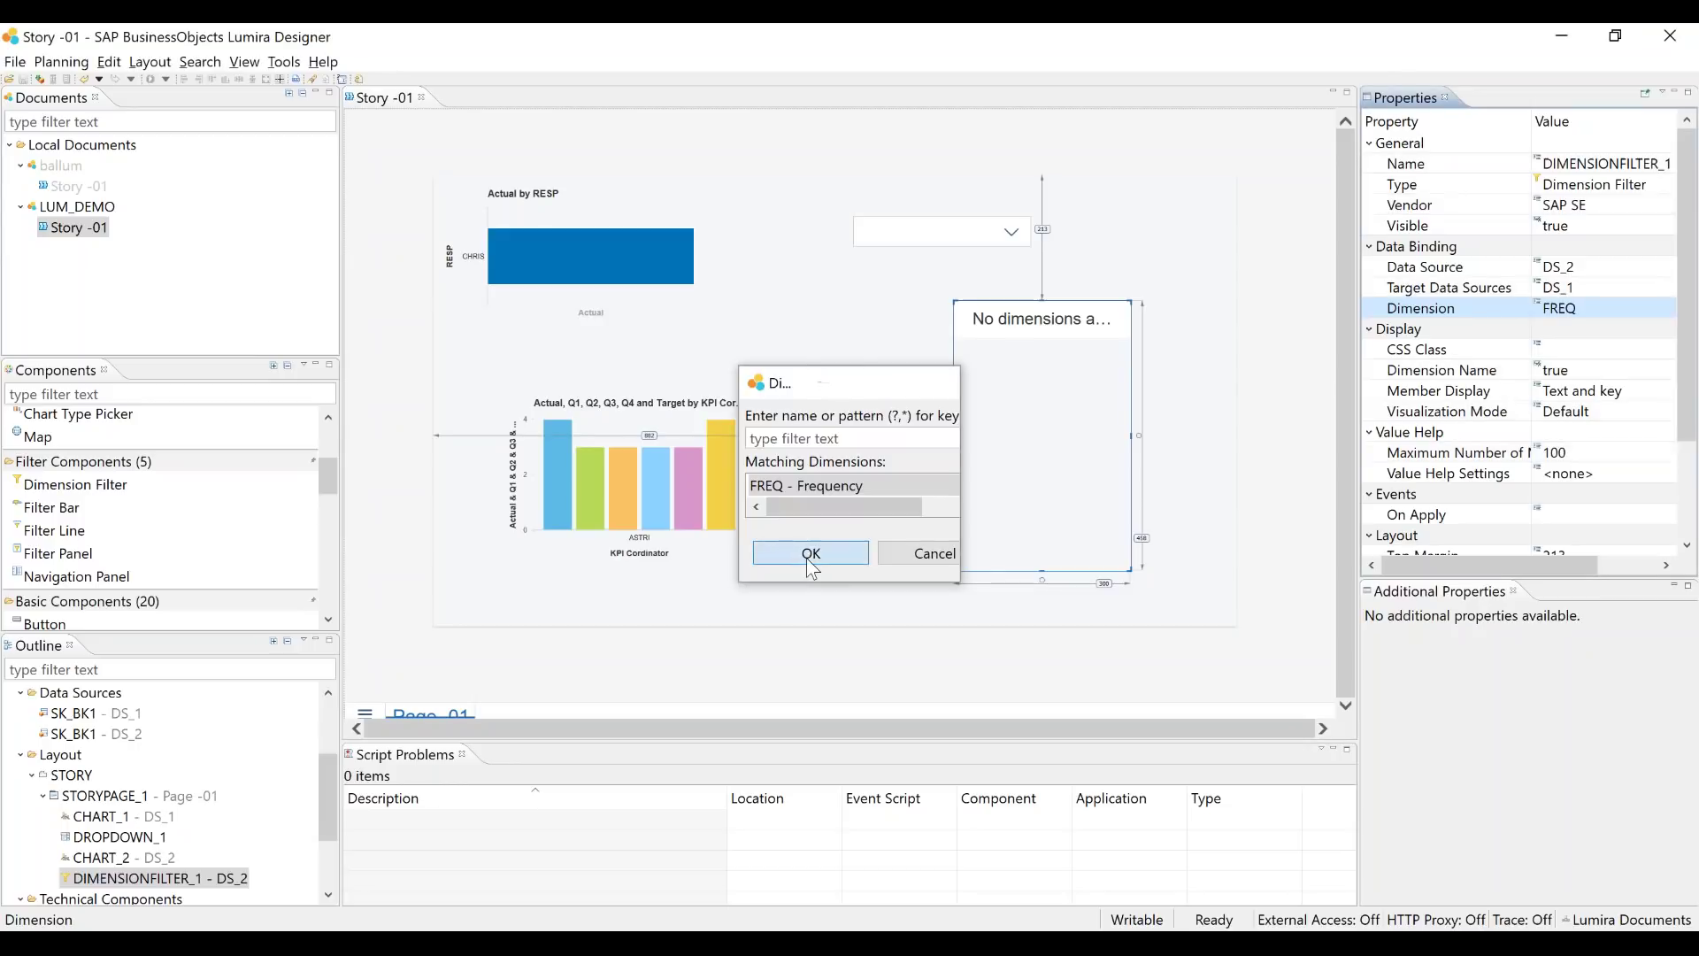
{"action": "left_click", "coordinate": [23, 78]}
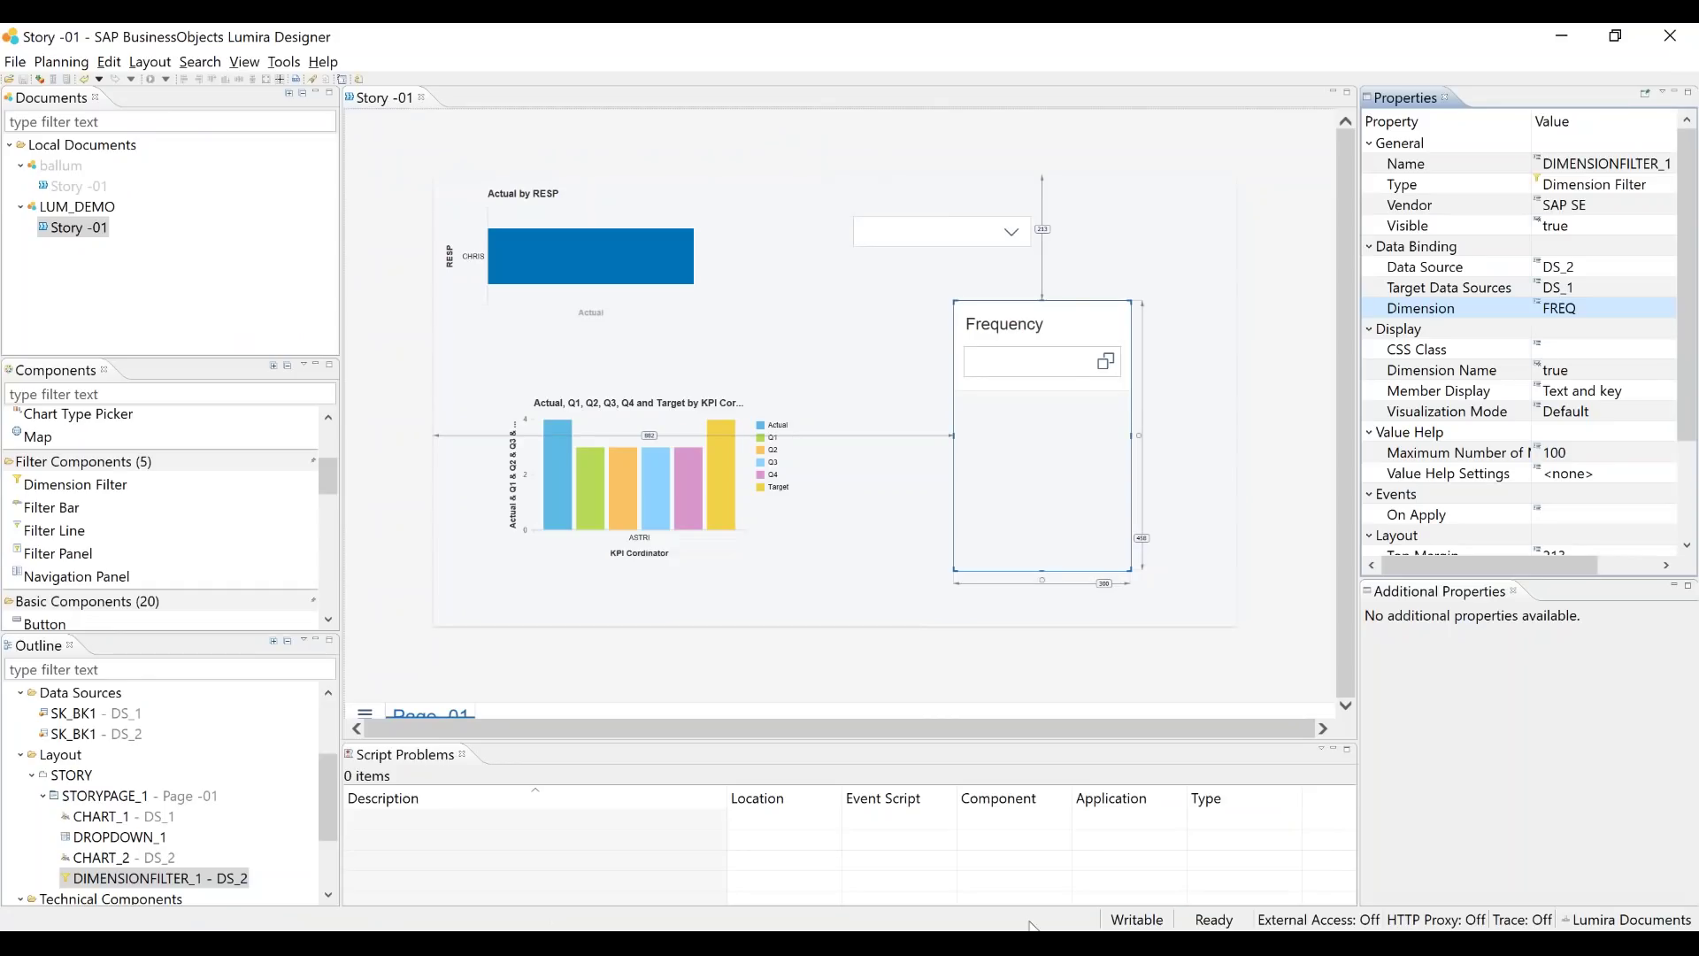
Start Lumira Discovery again and dismiss its trial licence dialog without activating a keycode
{"action": "key", "text": "super+s"}
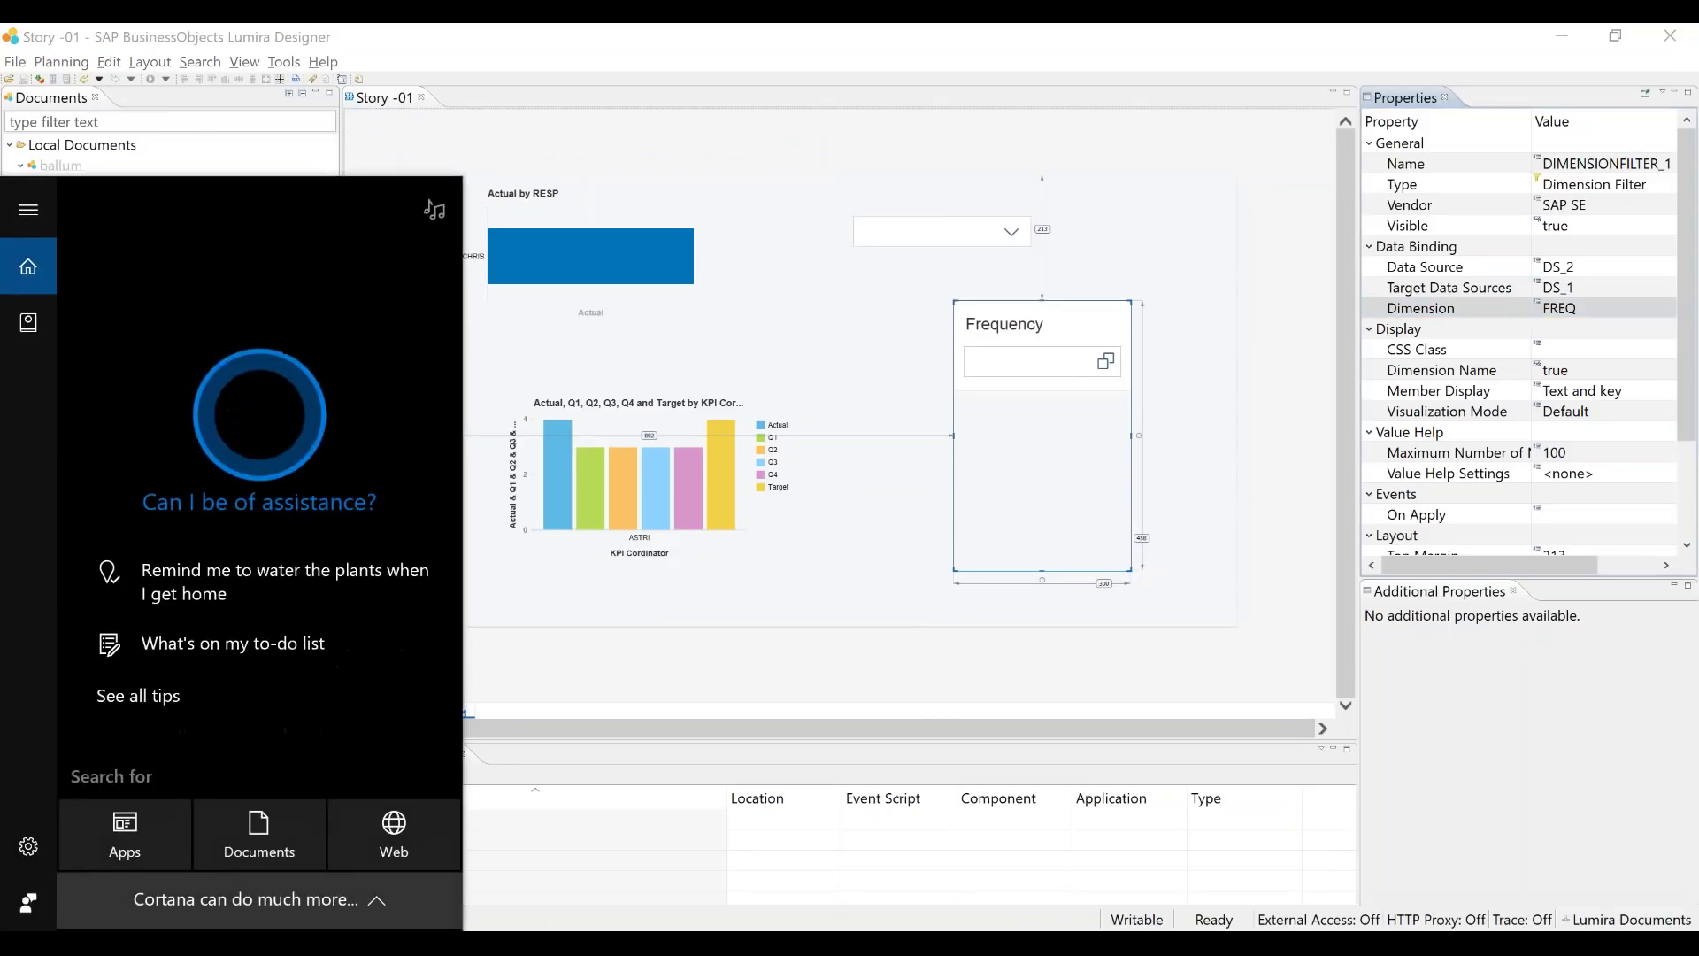
{"action": "type", "text": "lu"}
{"action": "key", "text": "Return"}
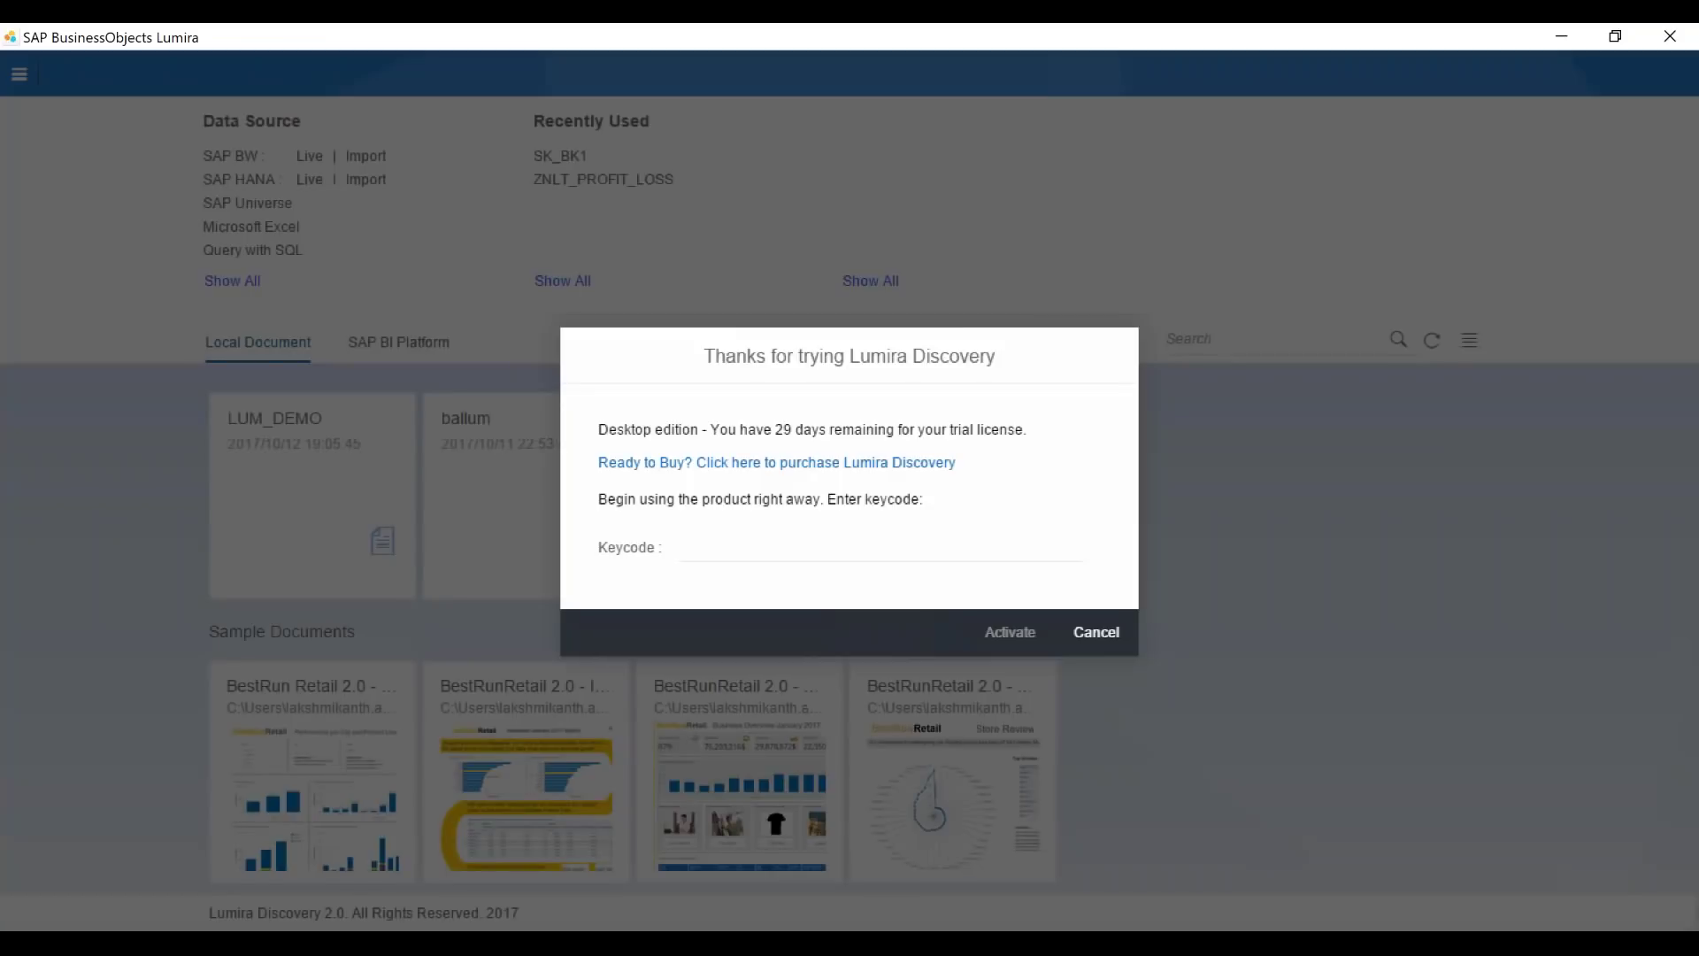
{"action": "left_click", "coordinate": [1091, 634]}
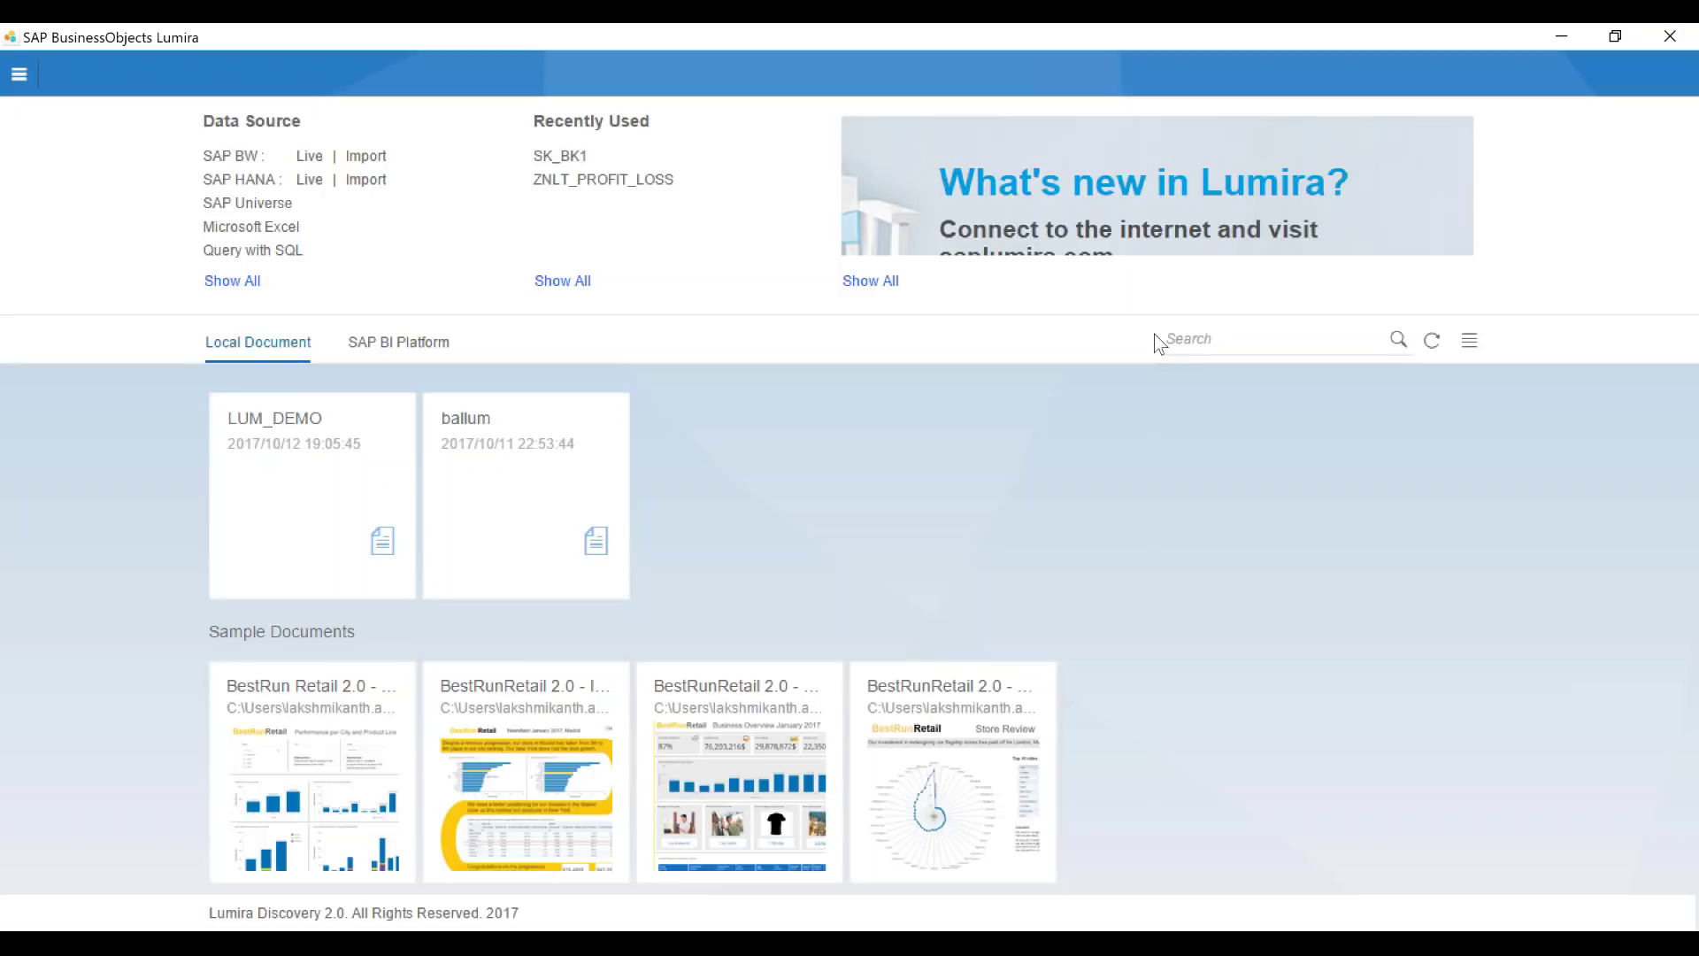
Open the local LUM_DEMO document, log on to SAP BW with the account password and dismiss the information dialog
{"action": "left_click", "coordinate": [247, 412]}
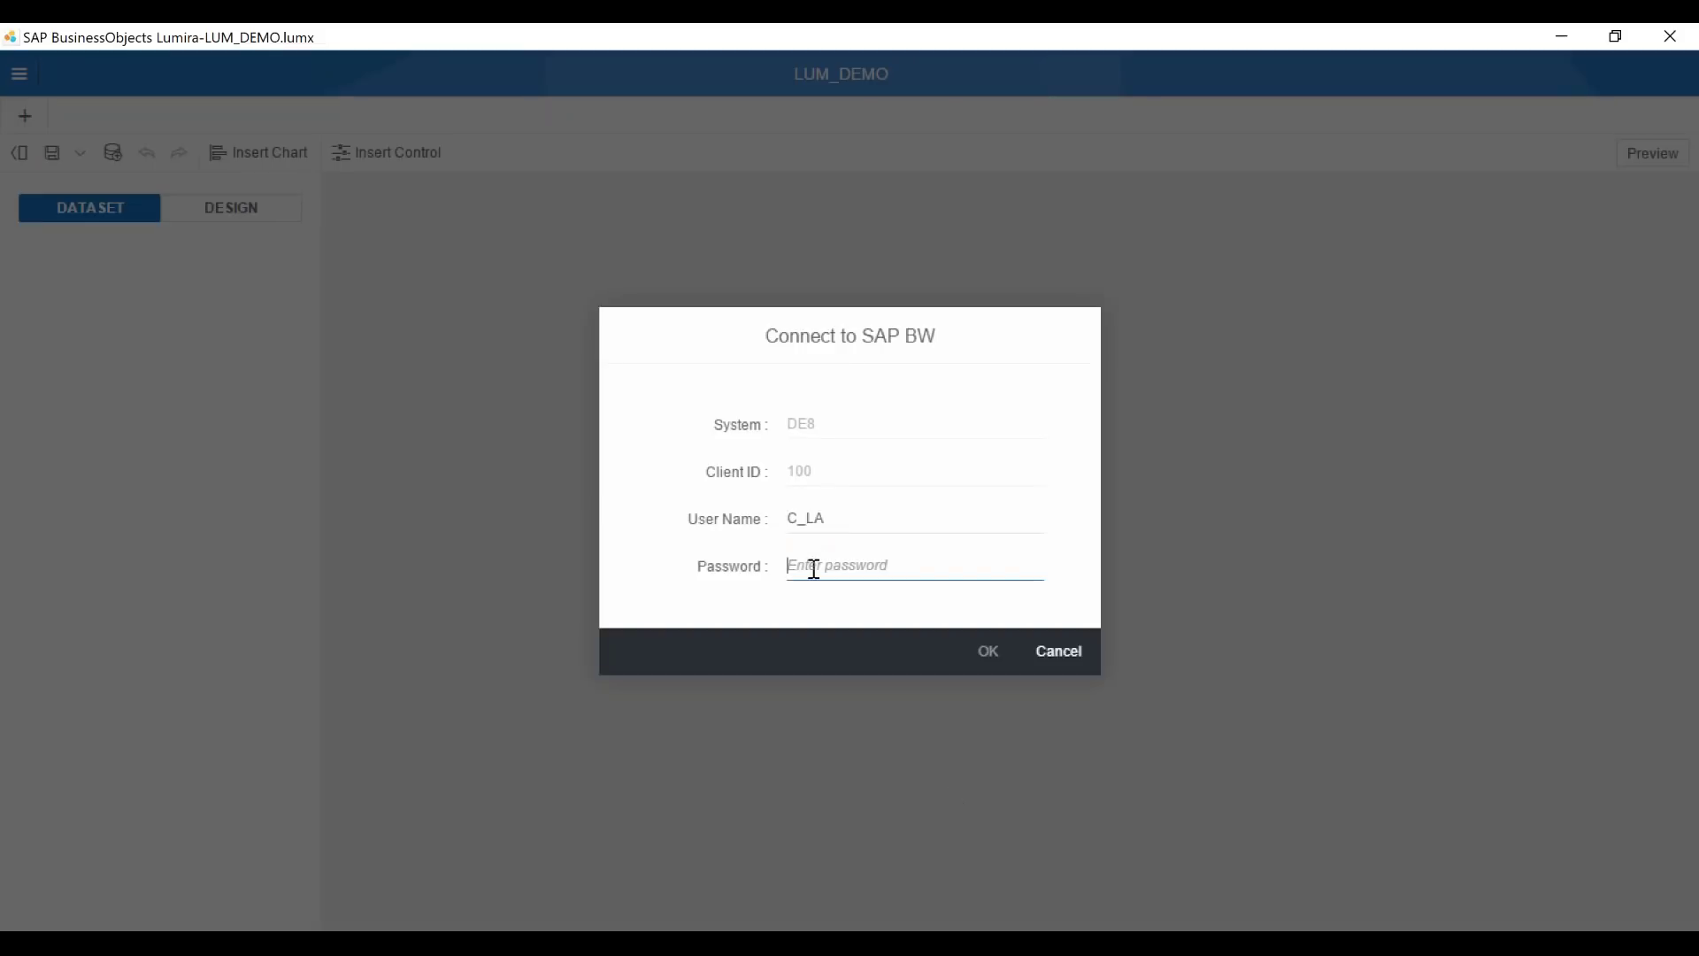
{"action": "type", "text": "********"}
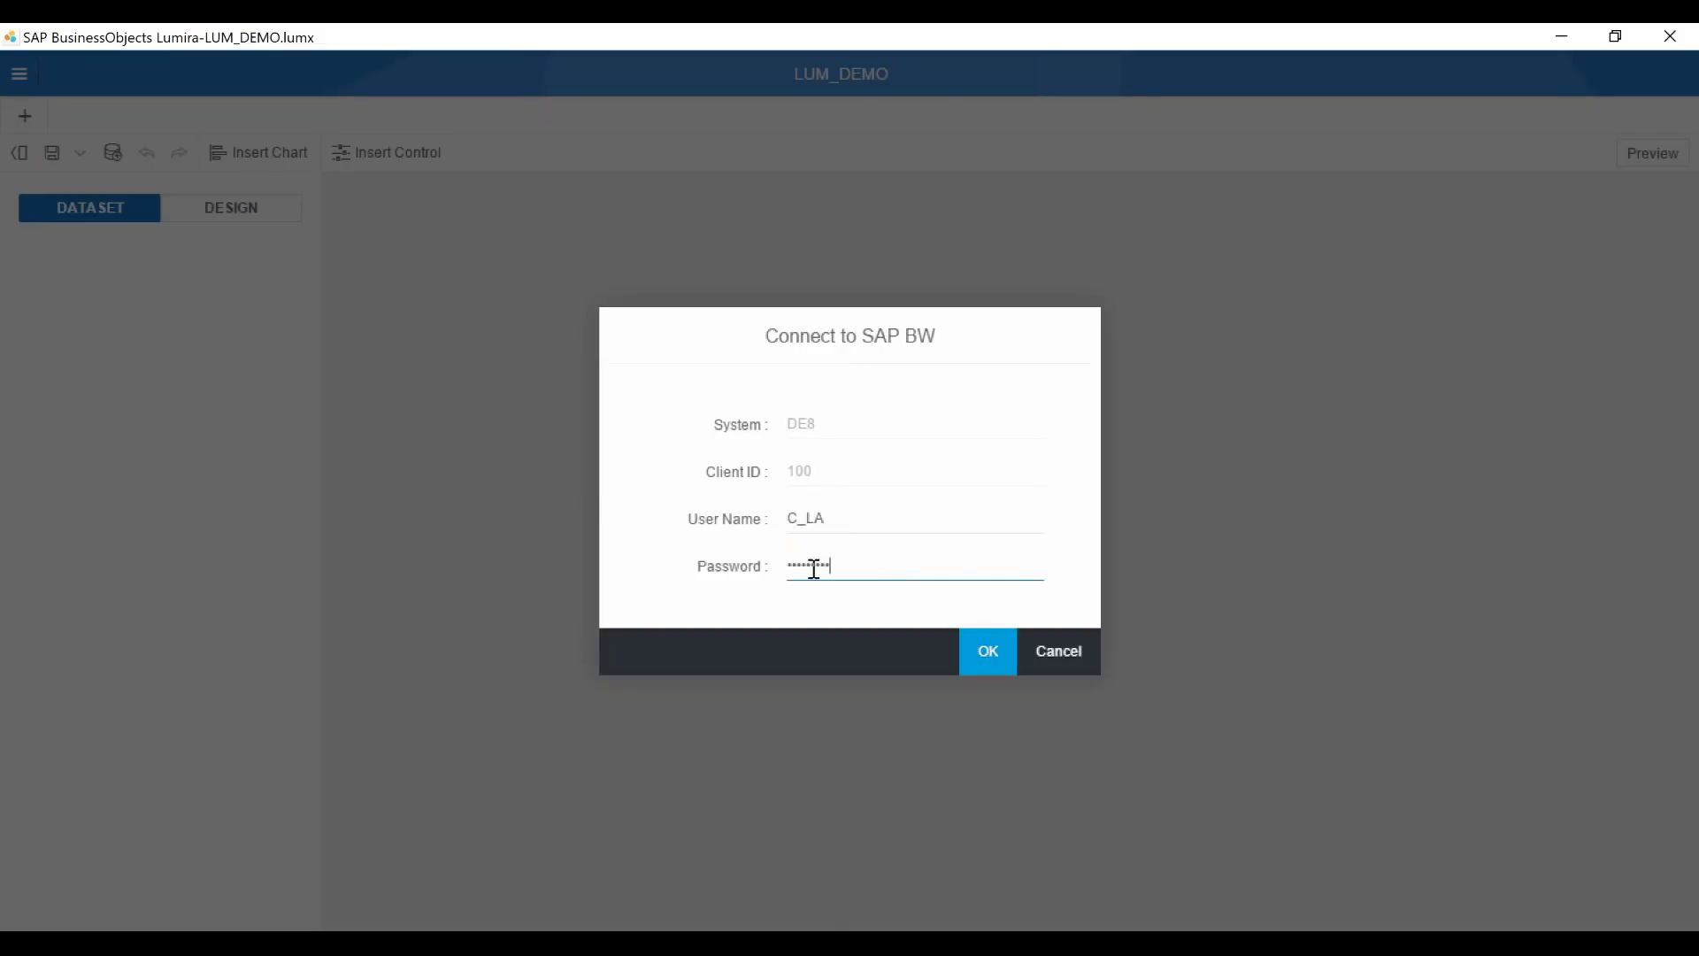
{"action": "key", "text": "Return"}
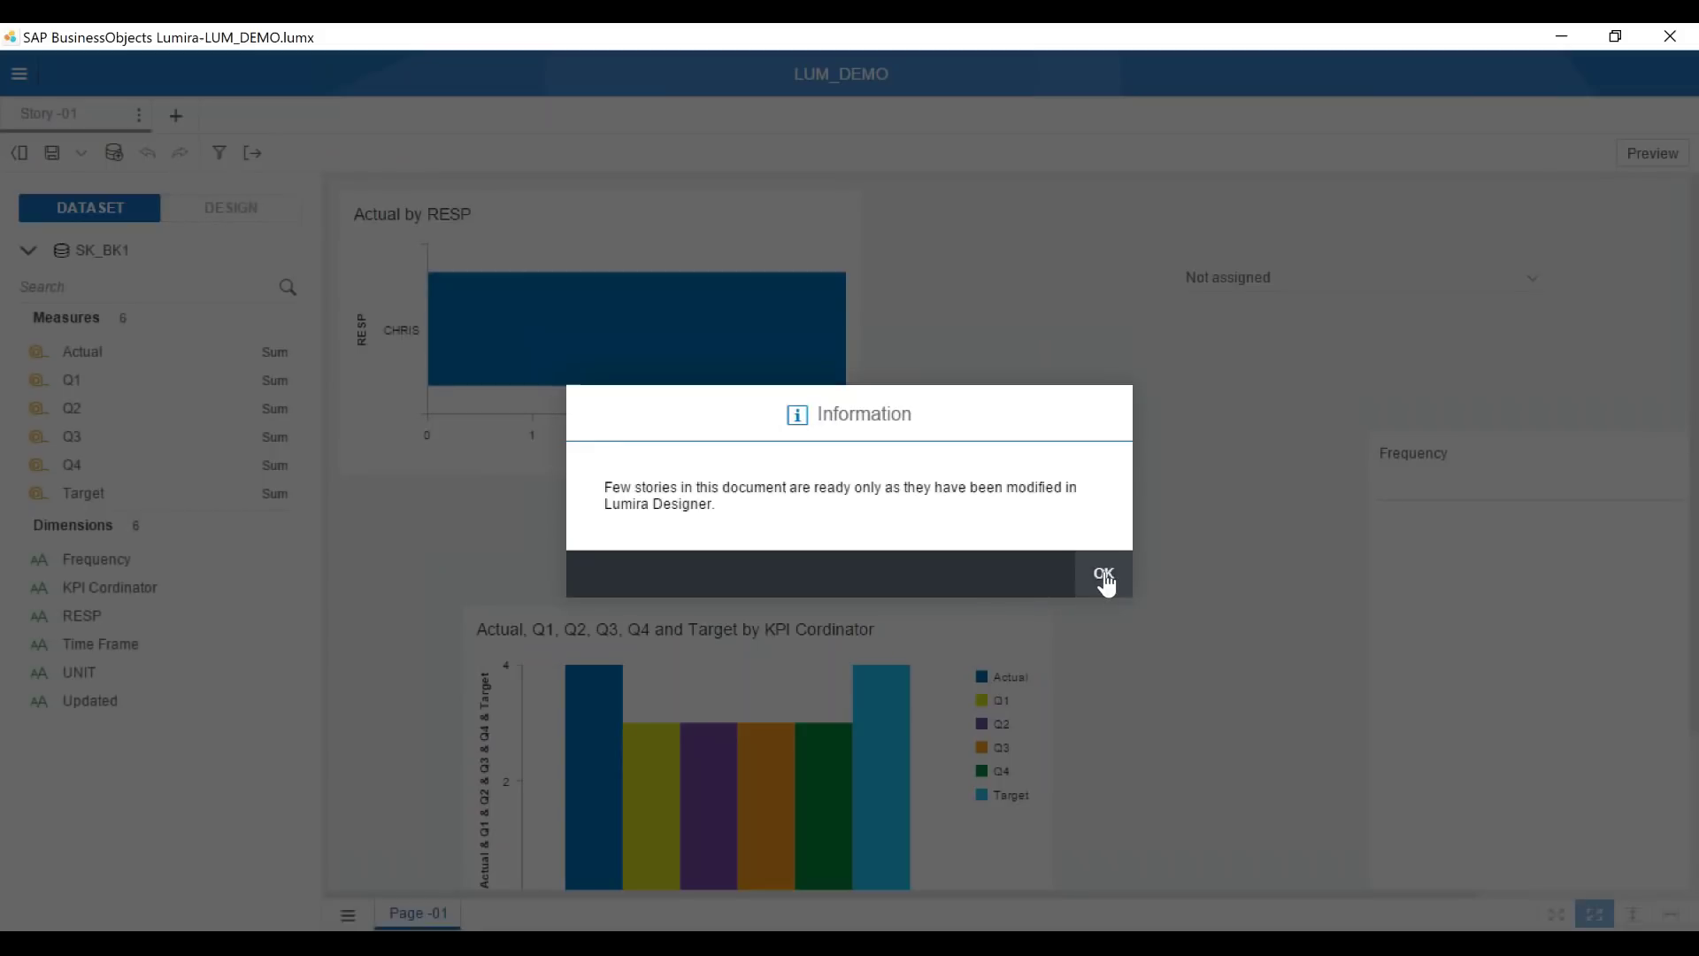
{"action": "left_click", "coordinate": [1106, 583]}
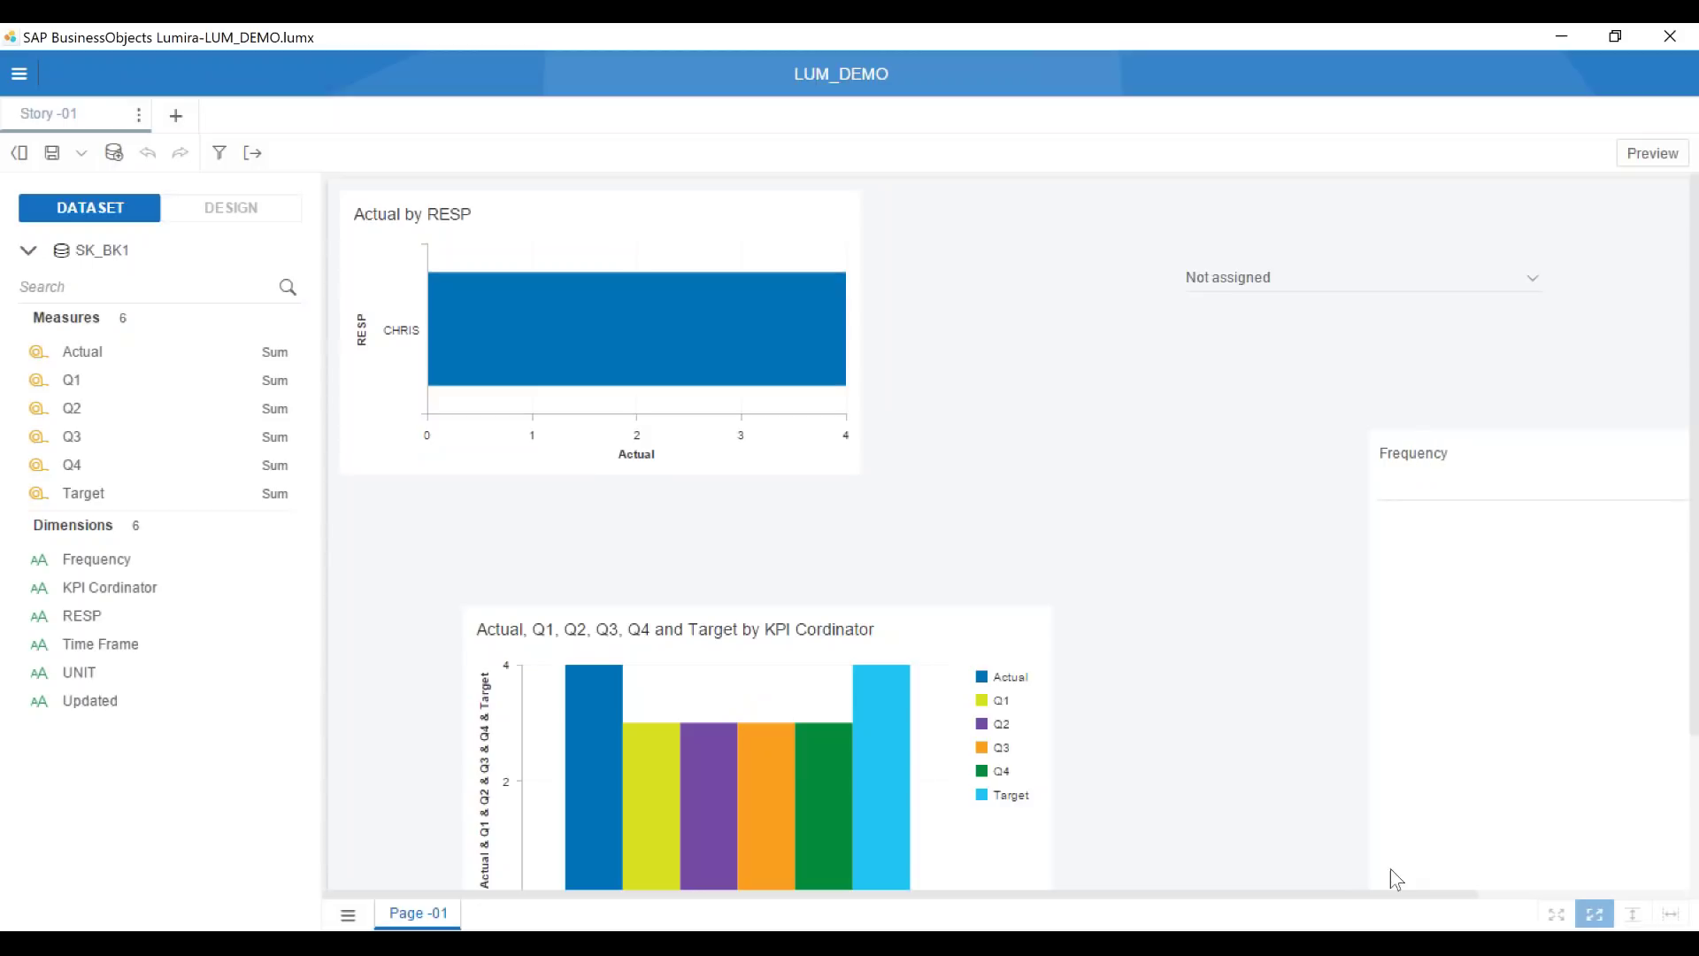
Filter the story's Frequency dimension to the Not assigned (#) member only
{"action": "left_click_drag", "start_coordinate": [1391, 893], "coordinate": [1653, 903]}
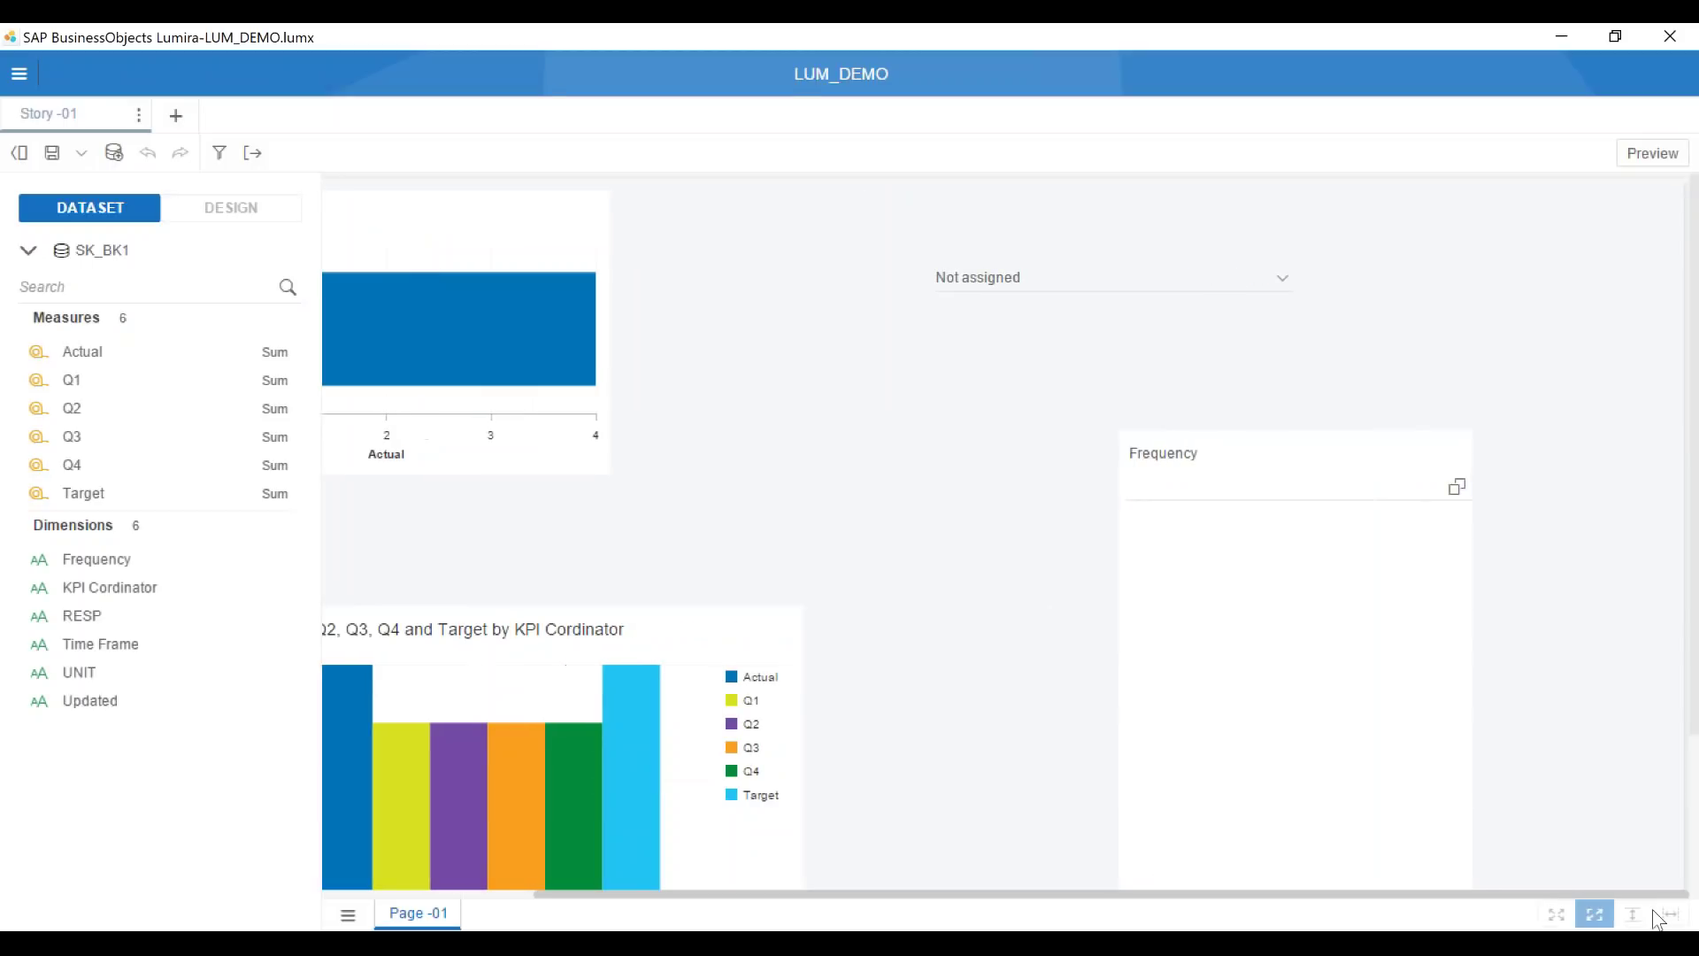
{"action": "left_click", "coordinate": [1458, 488]}
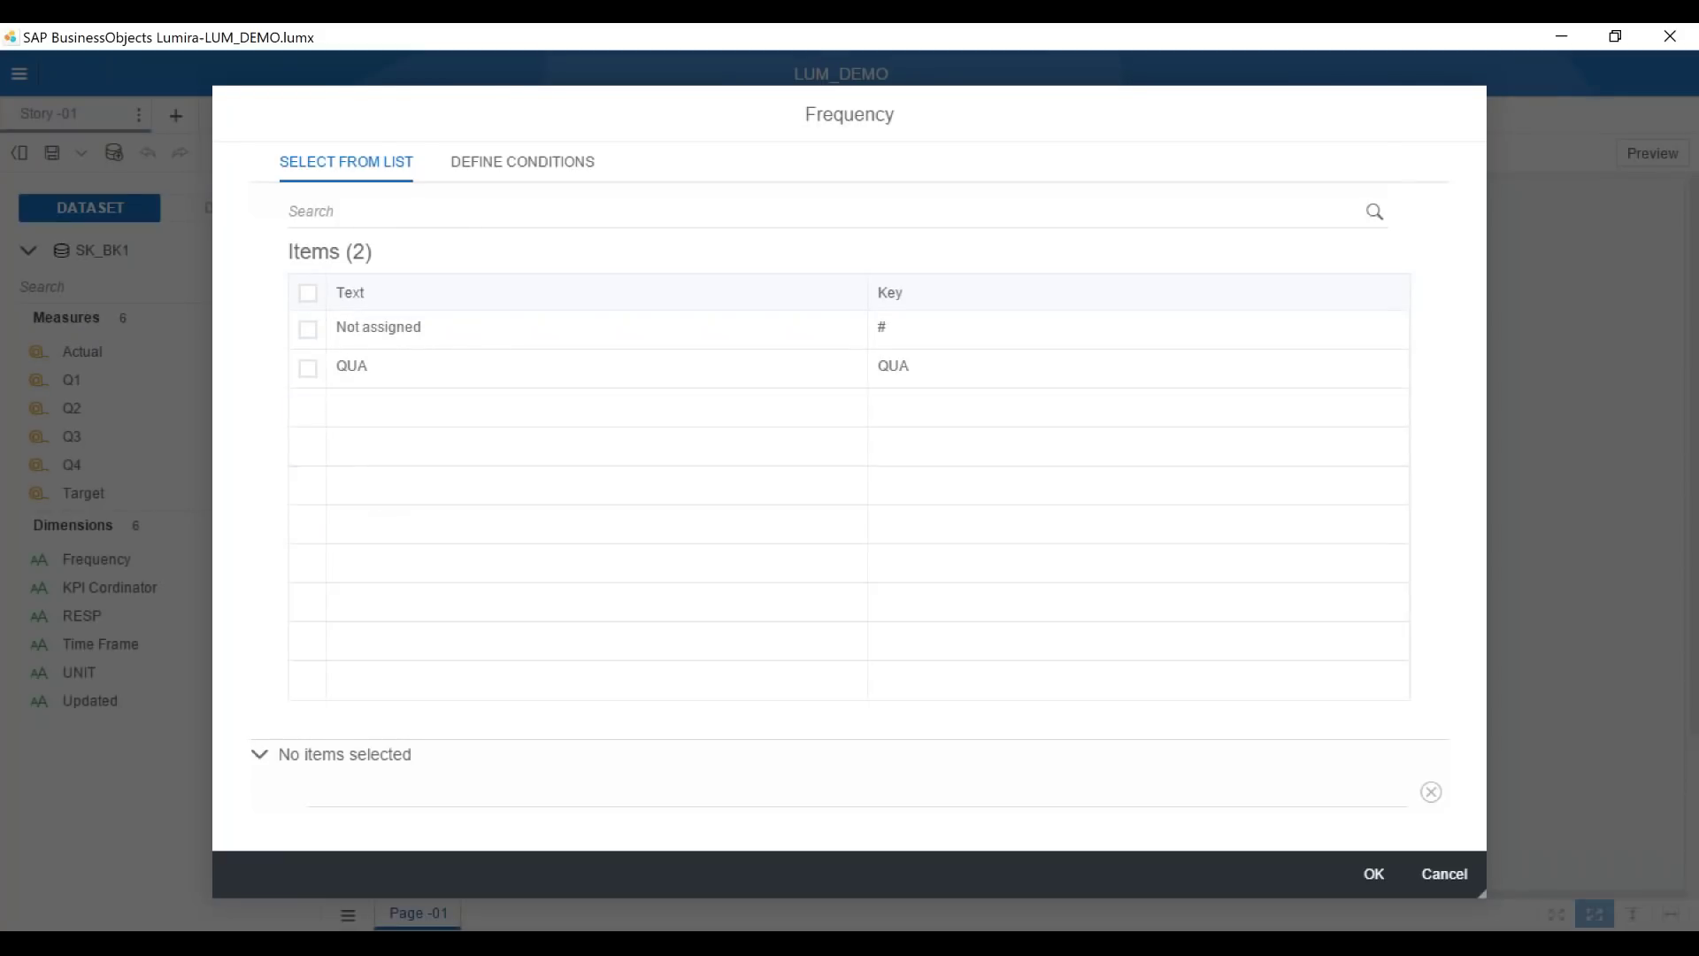
{"action": "left_click", "coordinate": [307, 329]}
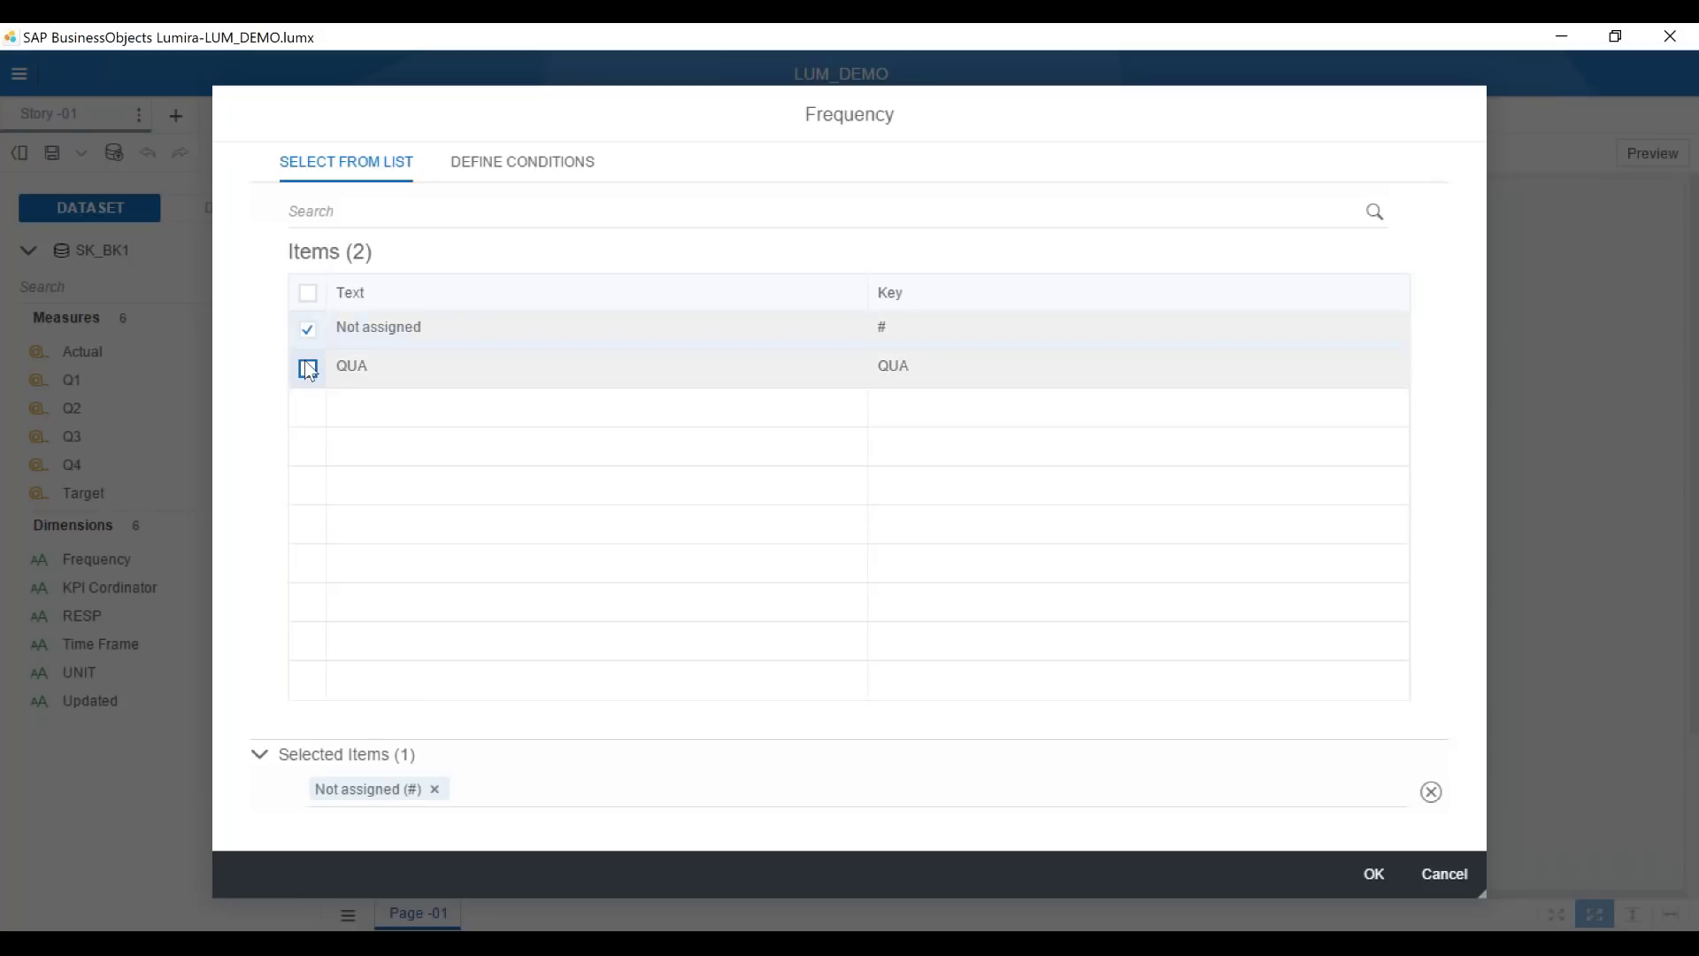
{"action": "left_click", "coordinate": [308, 369]}
{"action": "left_click", "coordinate": [307, 369]}
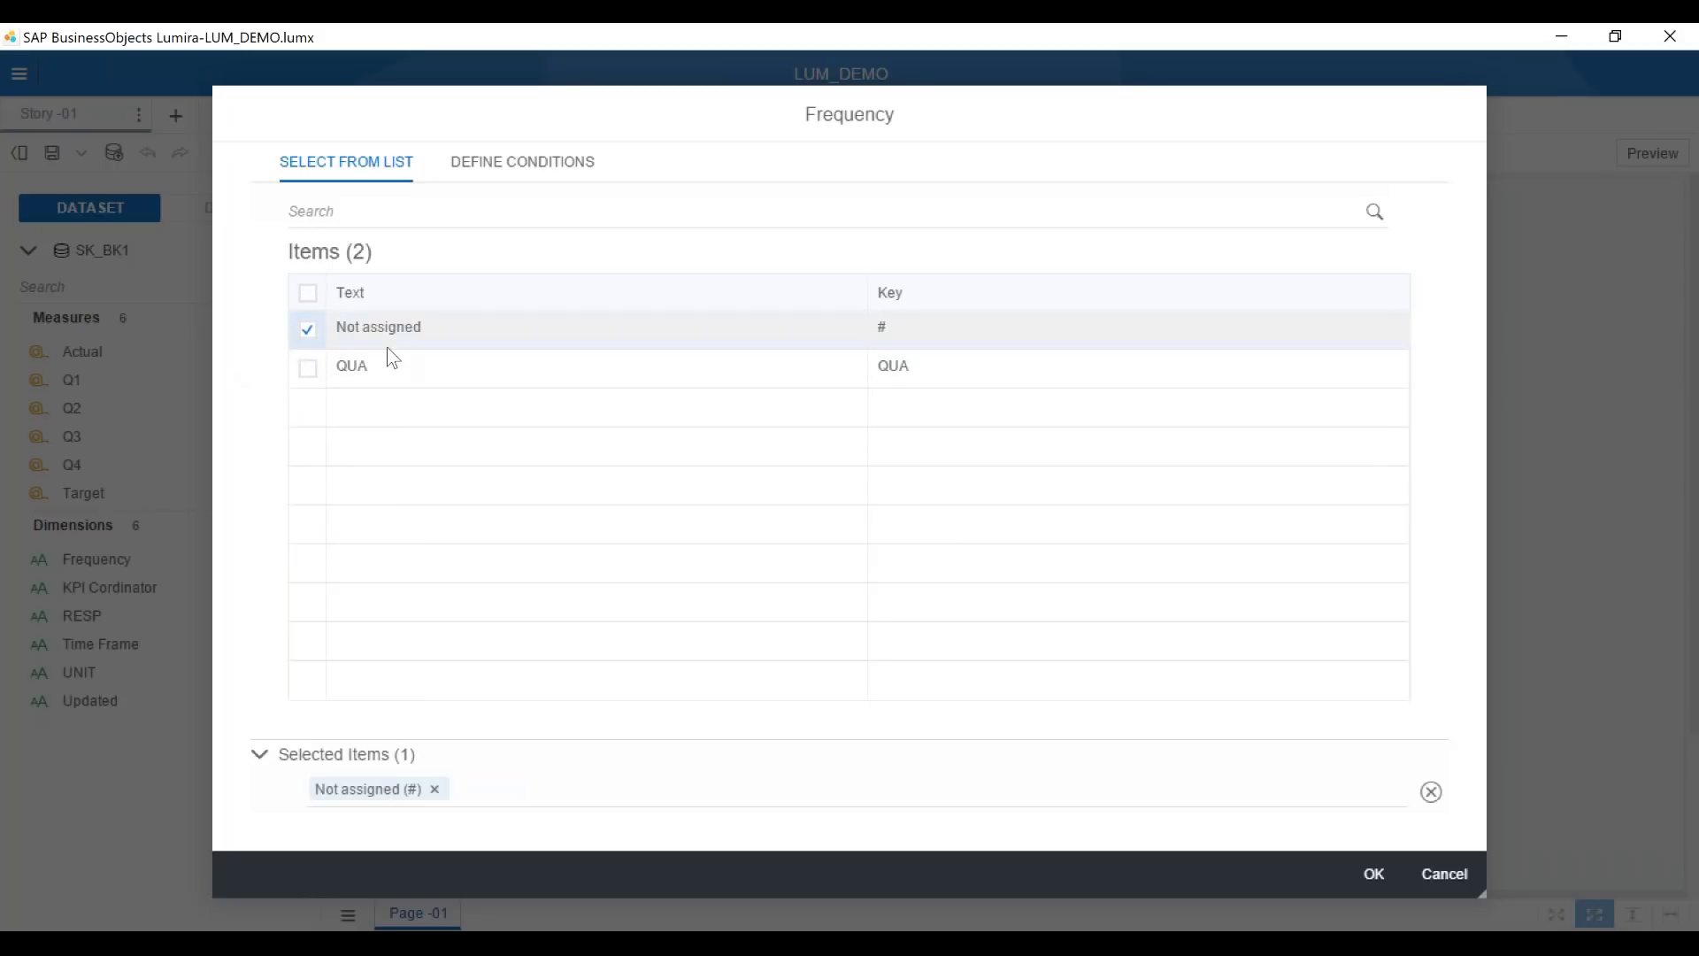
{"action": "left_click", "coordinate": [1374, 874]}
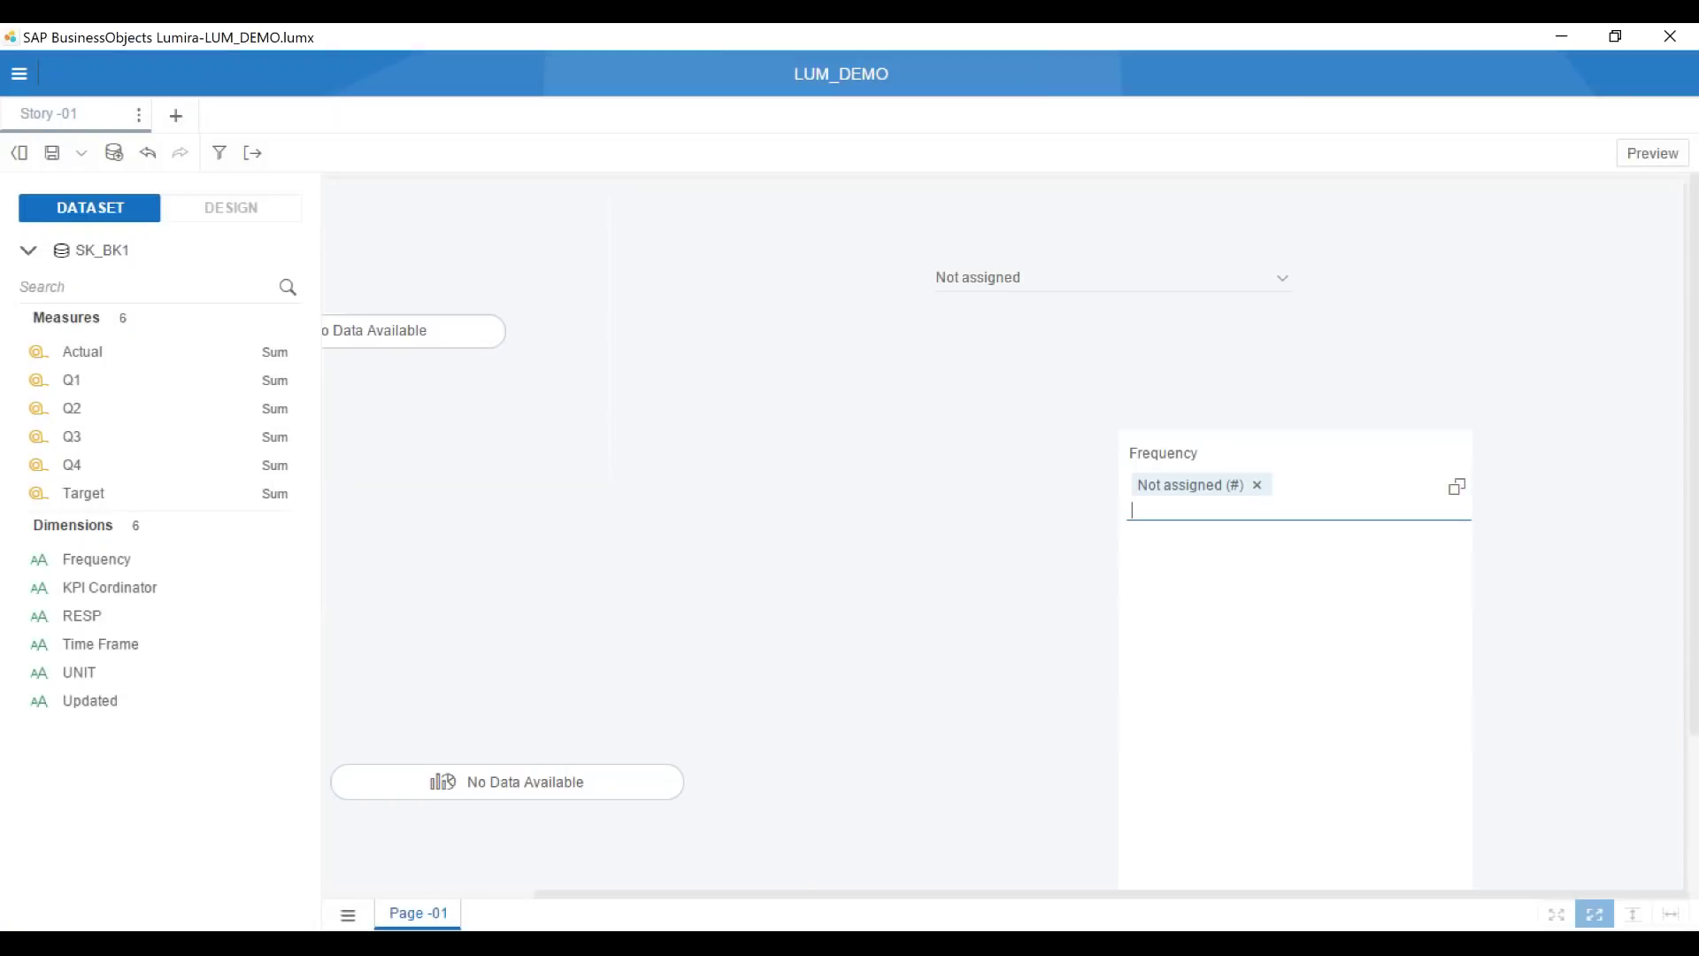
Change the story's Frequency filter from Not assigned to the QUA member only and check both charts
{"action": "left_click_drag", "start_coordinate": [921, 896], "coordinate": [974, 896]}
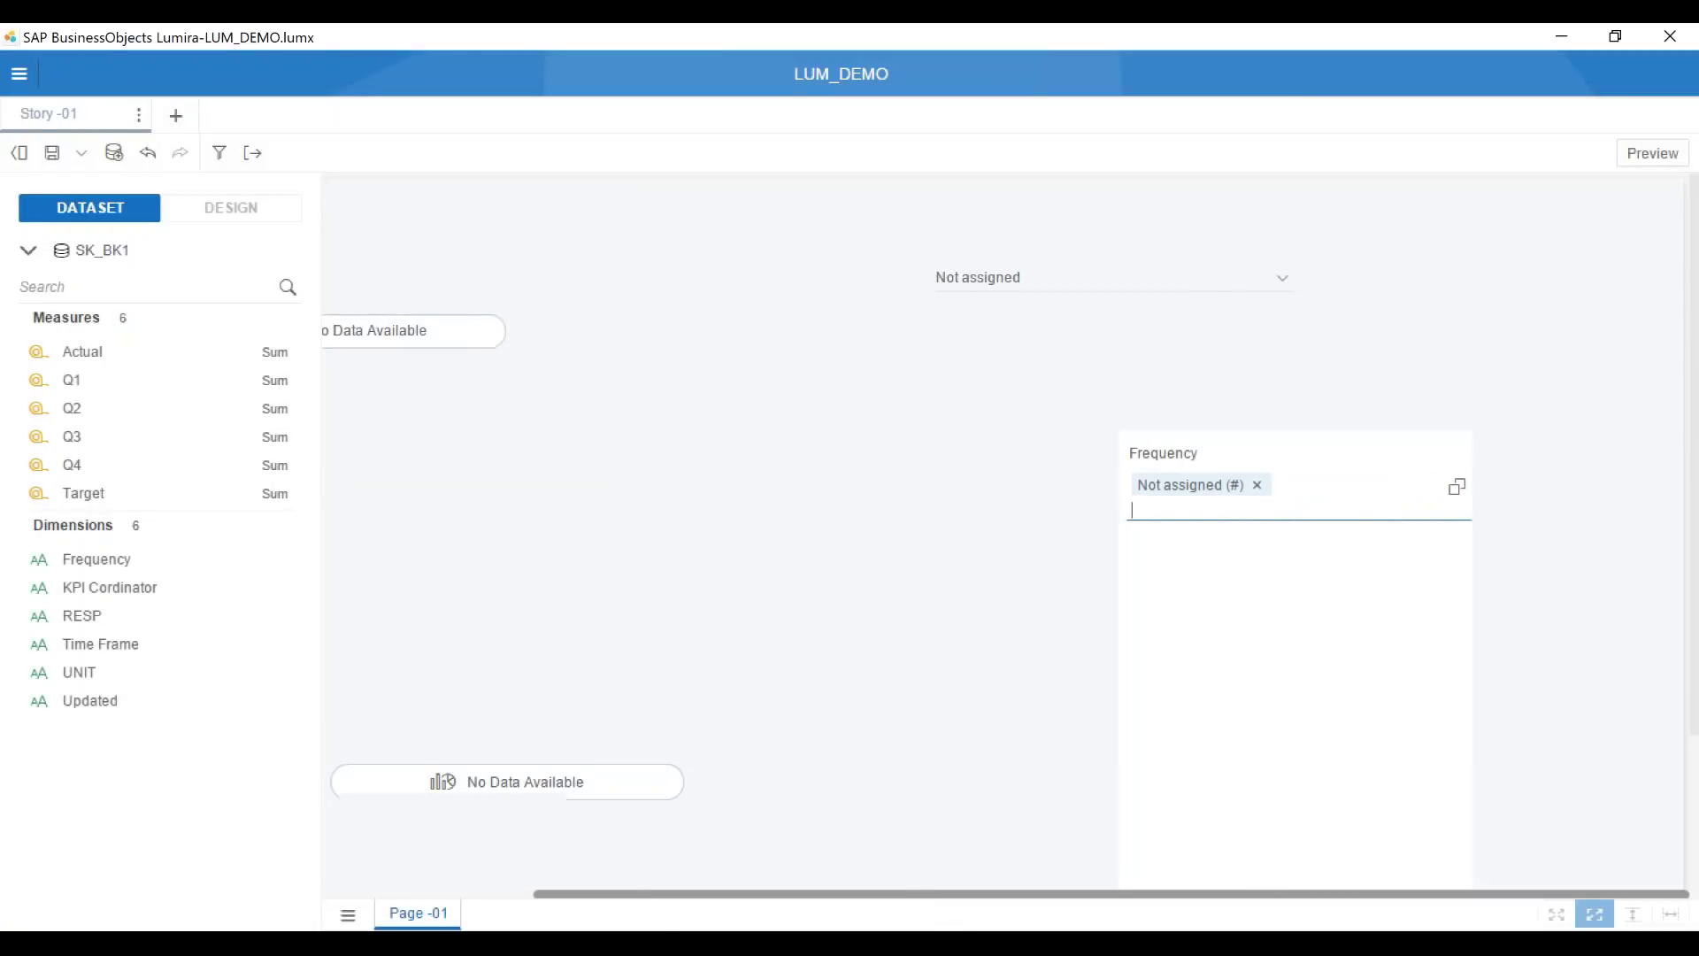
{"action": "left_click", "coordinate": [1456, 489]}
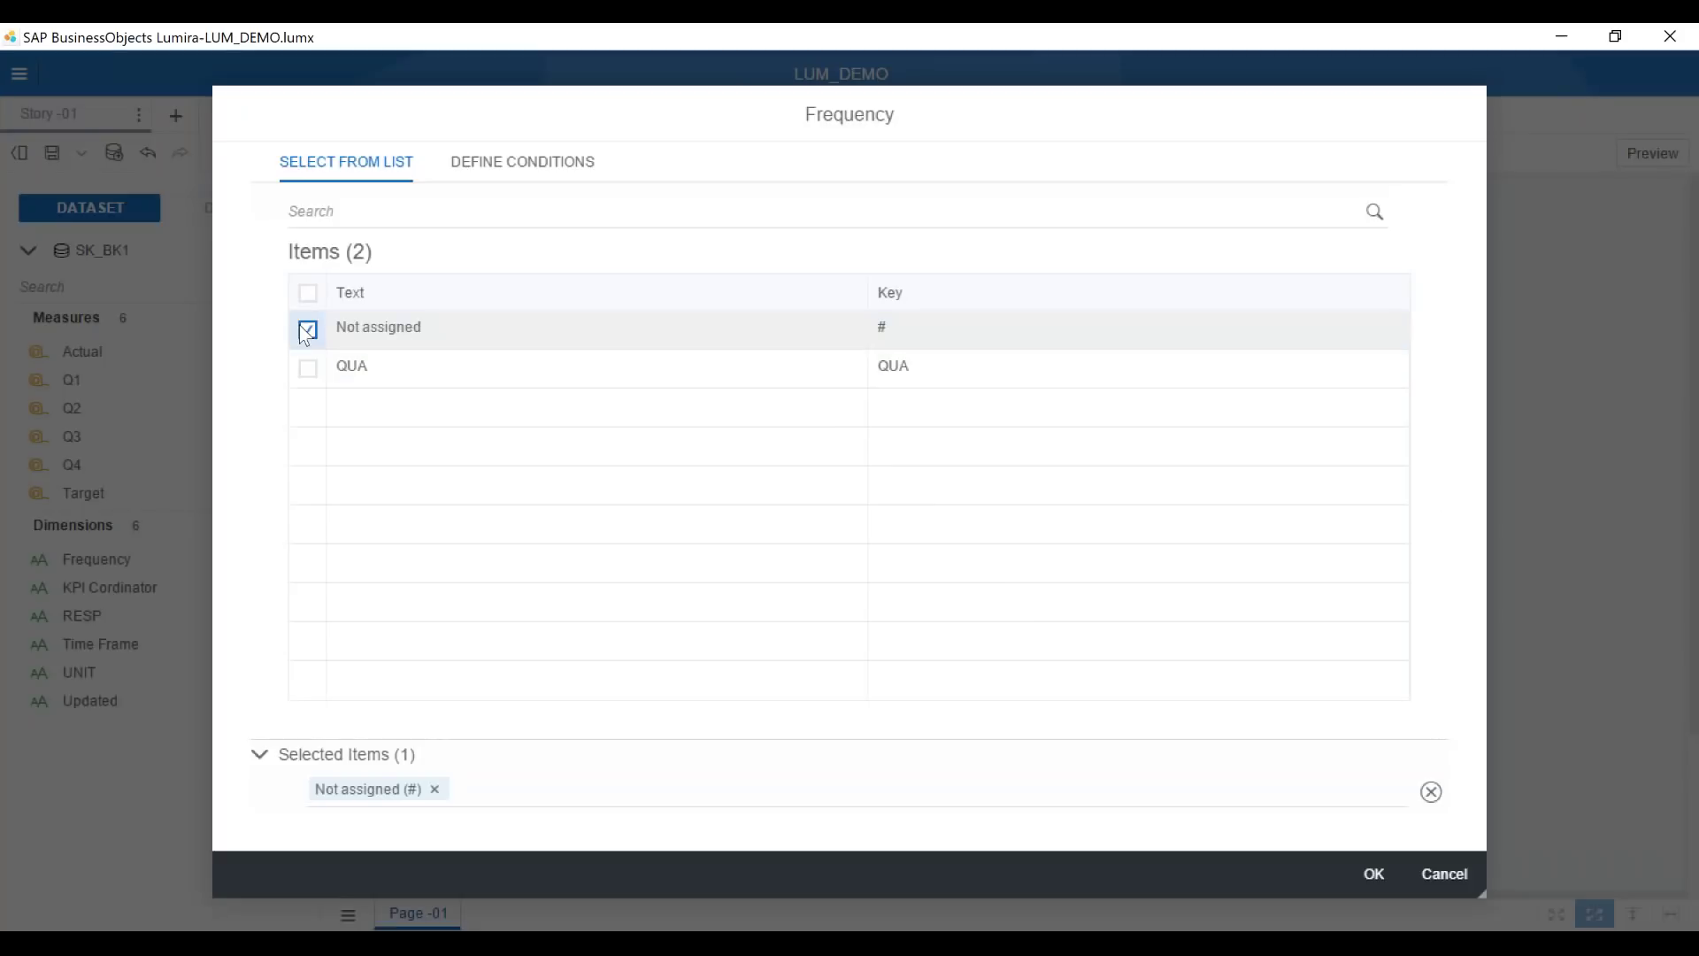
{"action": "left_click", "coordinate": [308, 330]}
{"action": "left_click", "coordinate": [308, 368]}
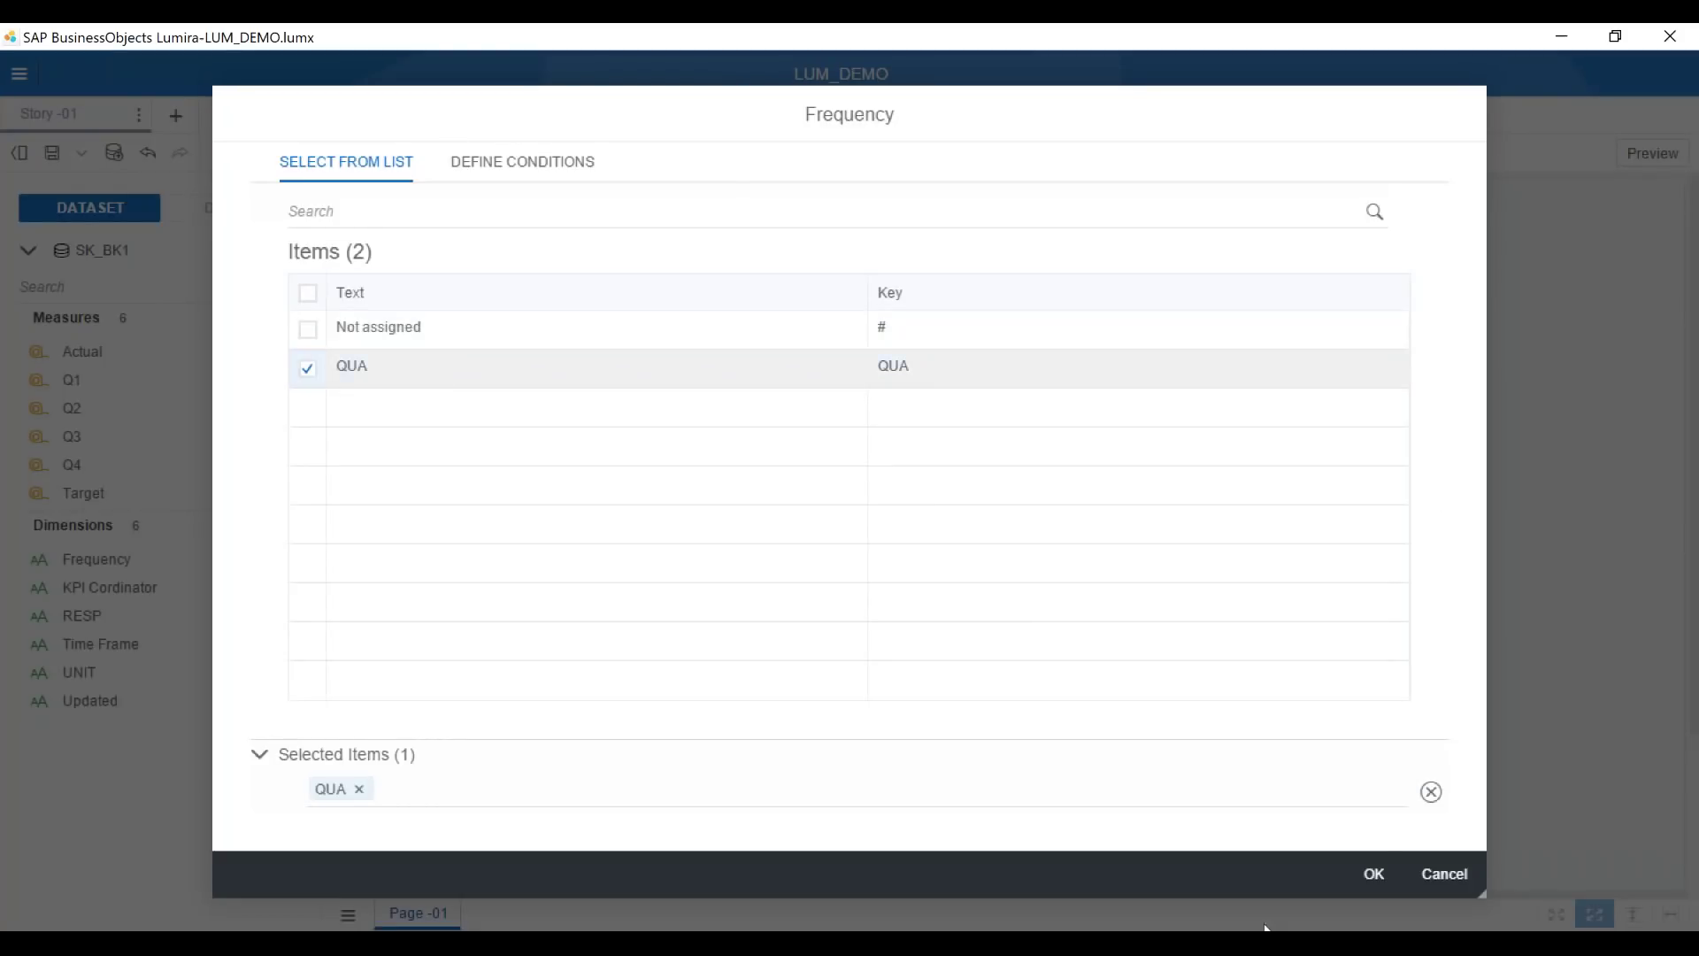
{"action": "left_click", "coordinate": [1374, 876]}
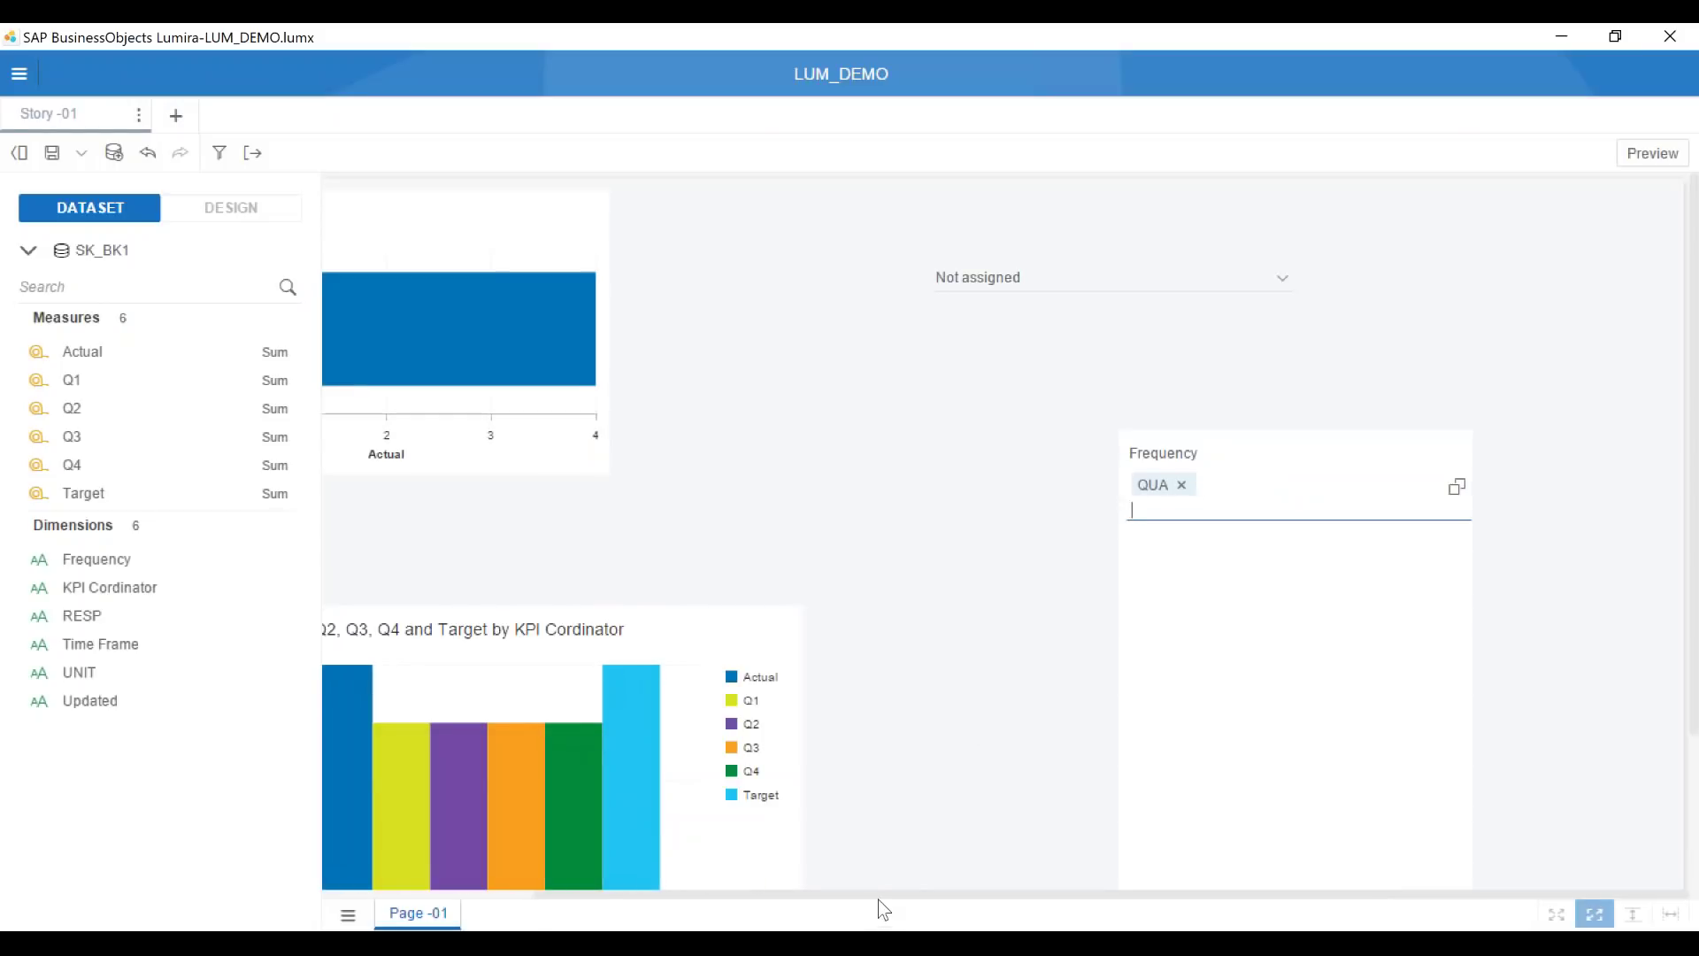
{"action": "left_click", "coordinate": [647, 879]}
{"action": "left_click", "coordinate": [668, 890]}
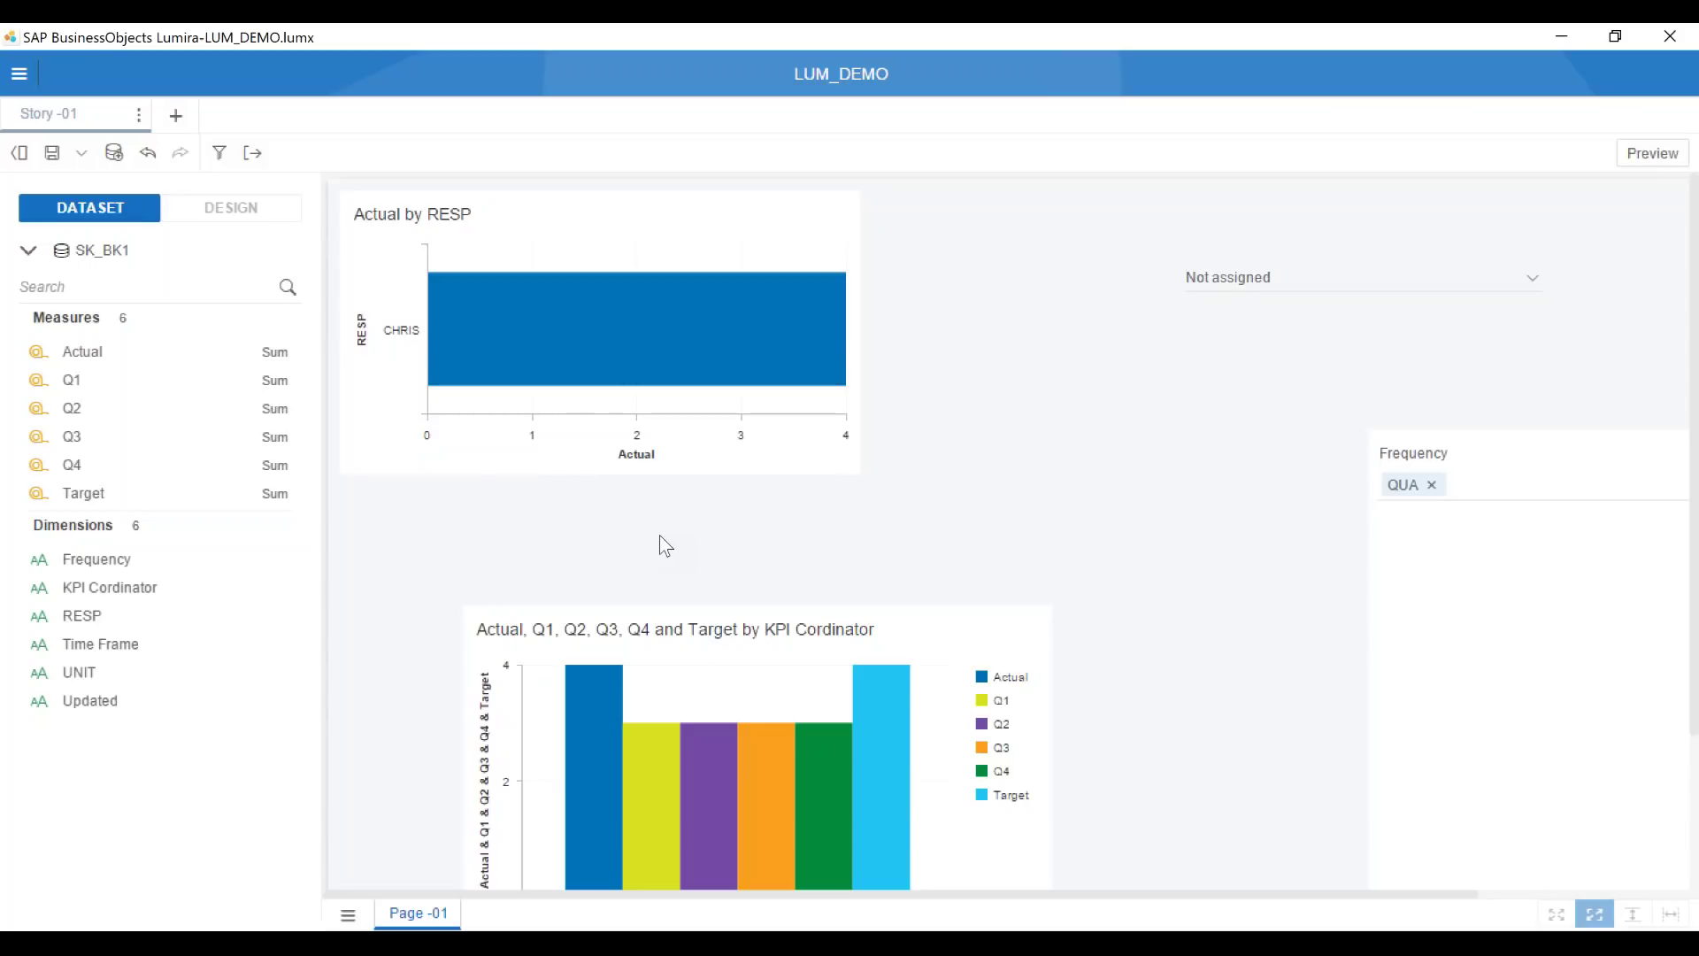
Examine the Local and SAP BI Platform destinations for saving the LUM_DEMO document under a chosen name, and leave without saving
{"action": "left_click", "coordinate": [17, 75]}
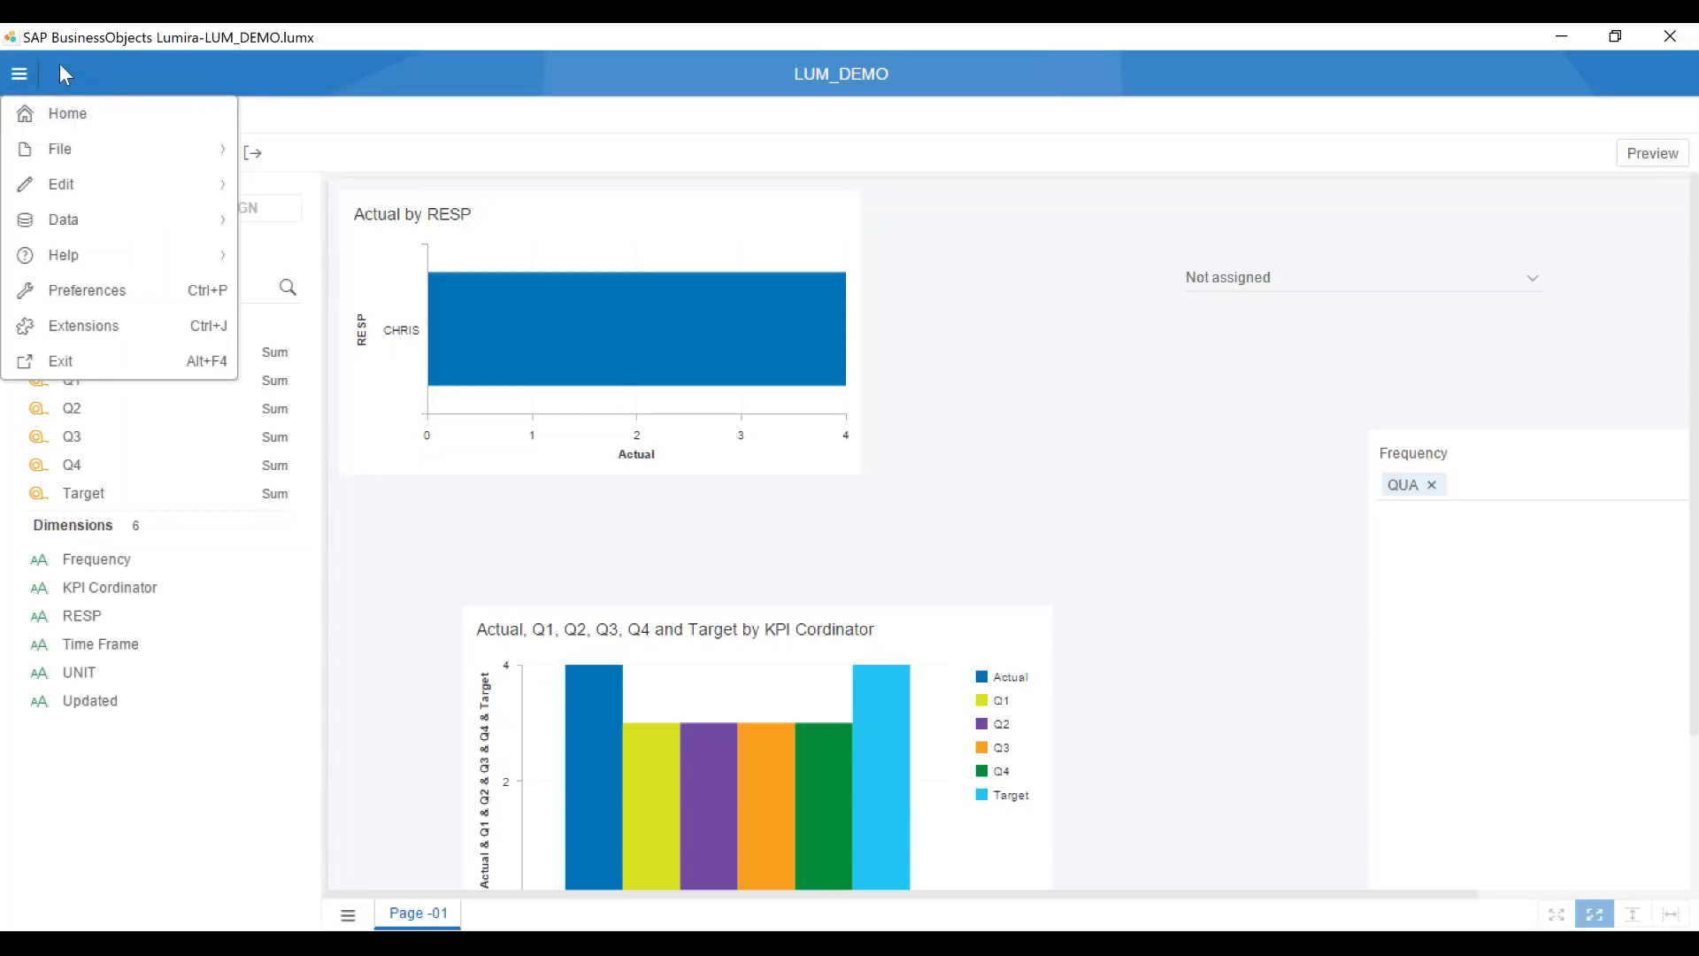
{"action": "mouse_move", "coordinate": [107, 149]}
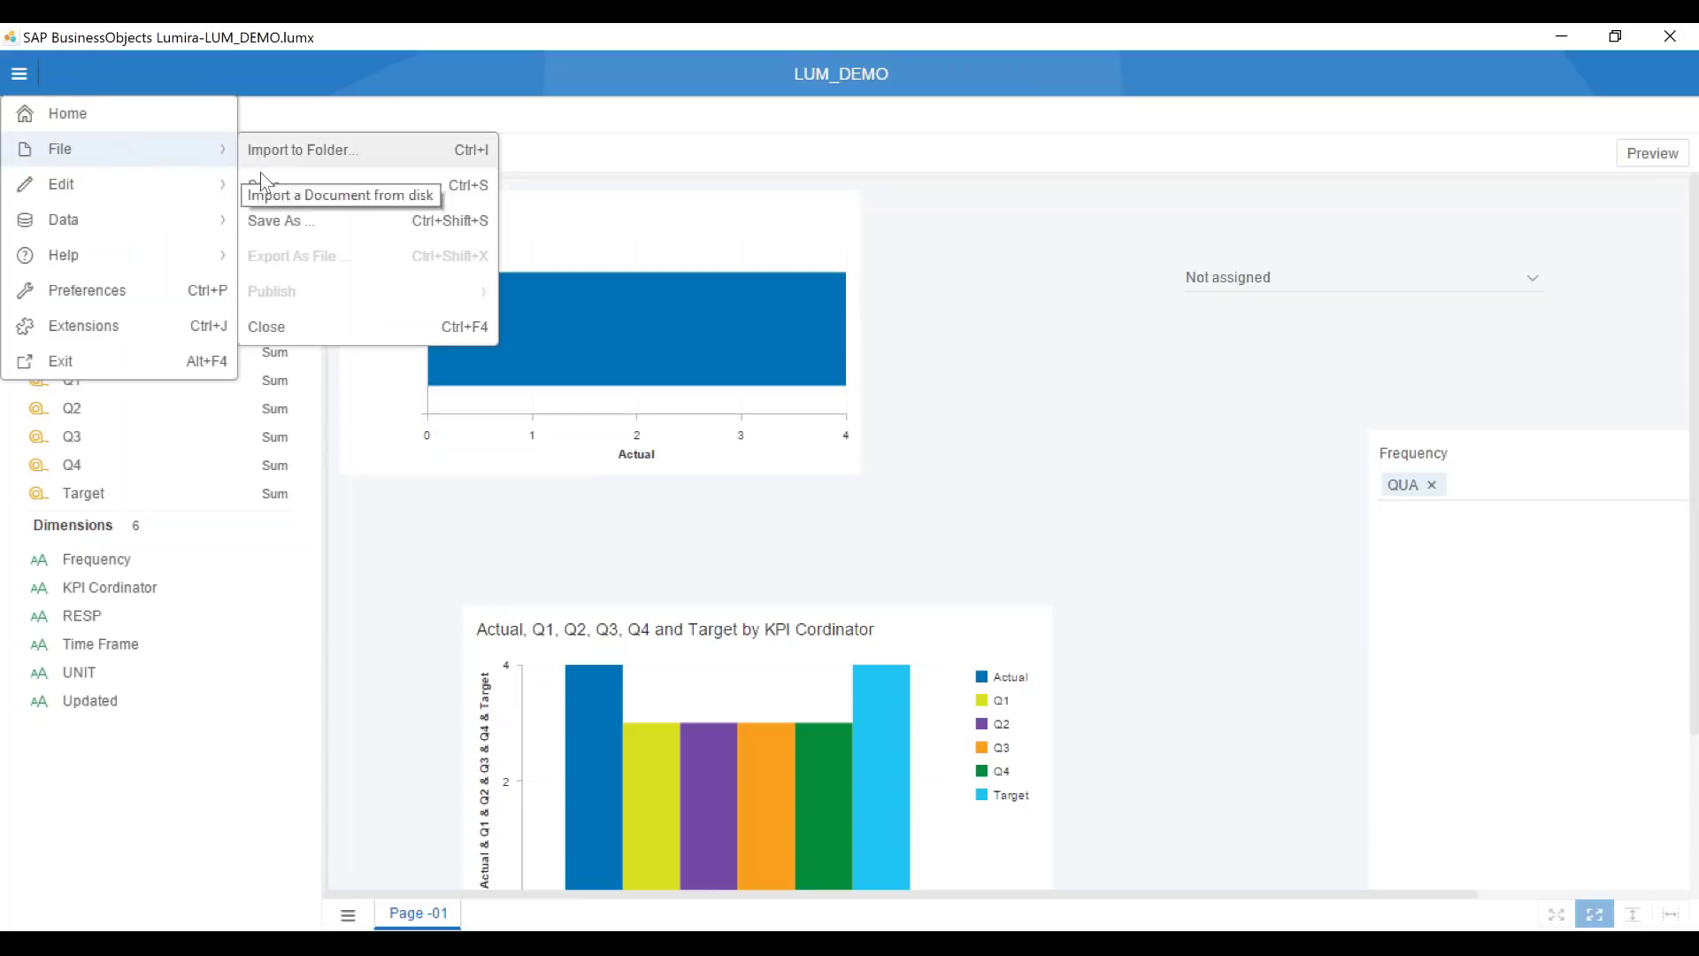
{"action": "left_click", "coordinate": [274, 221]}
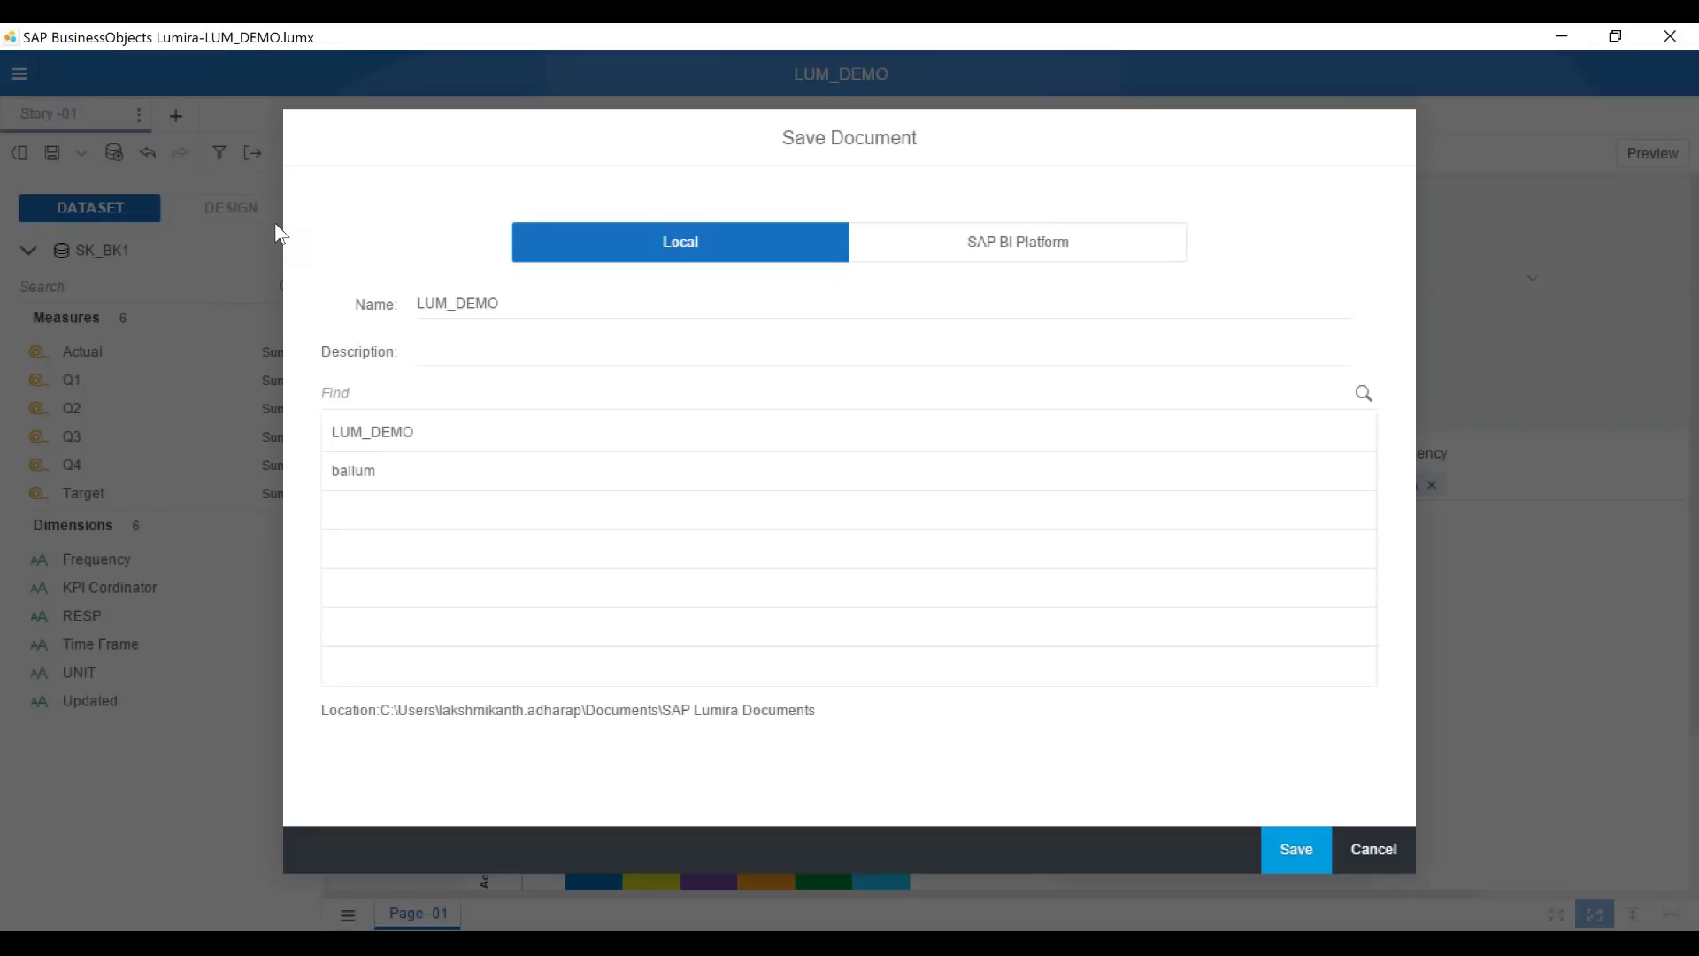
{"action": "left_click", "coordinate": [973, 243]}
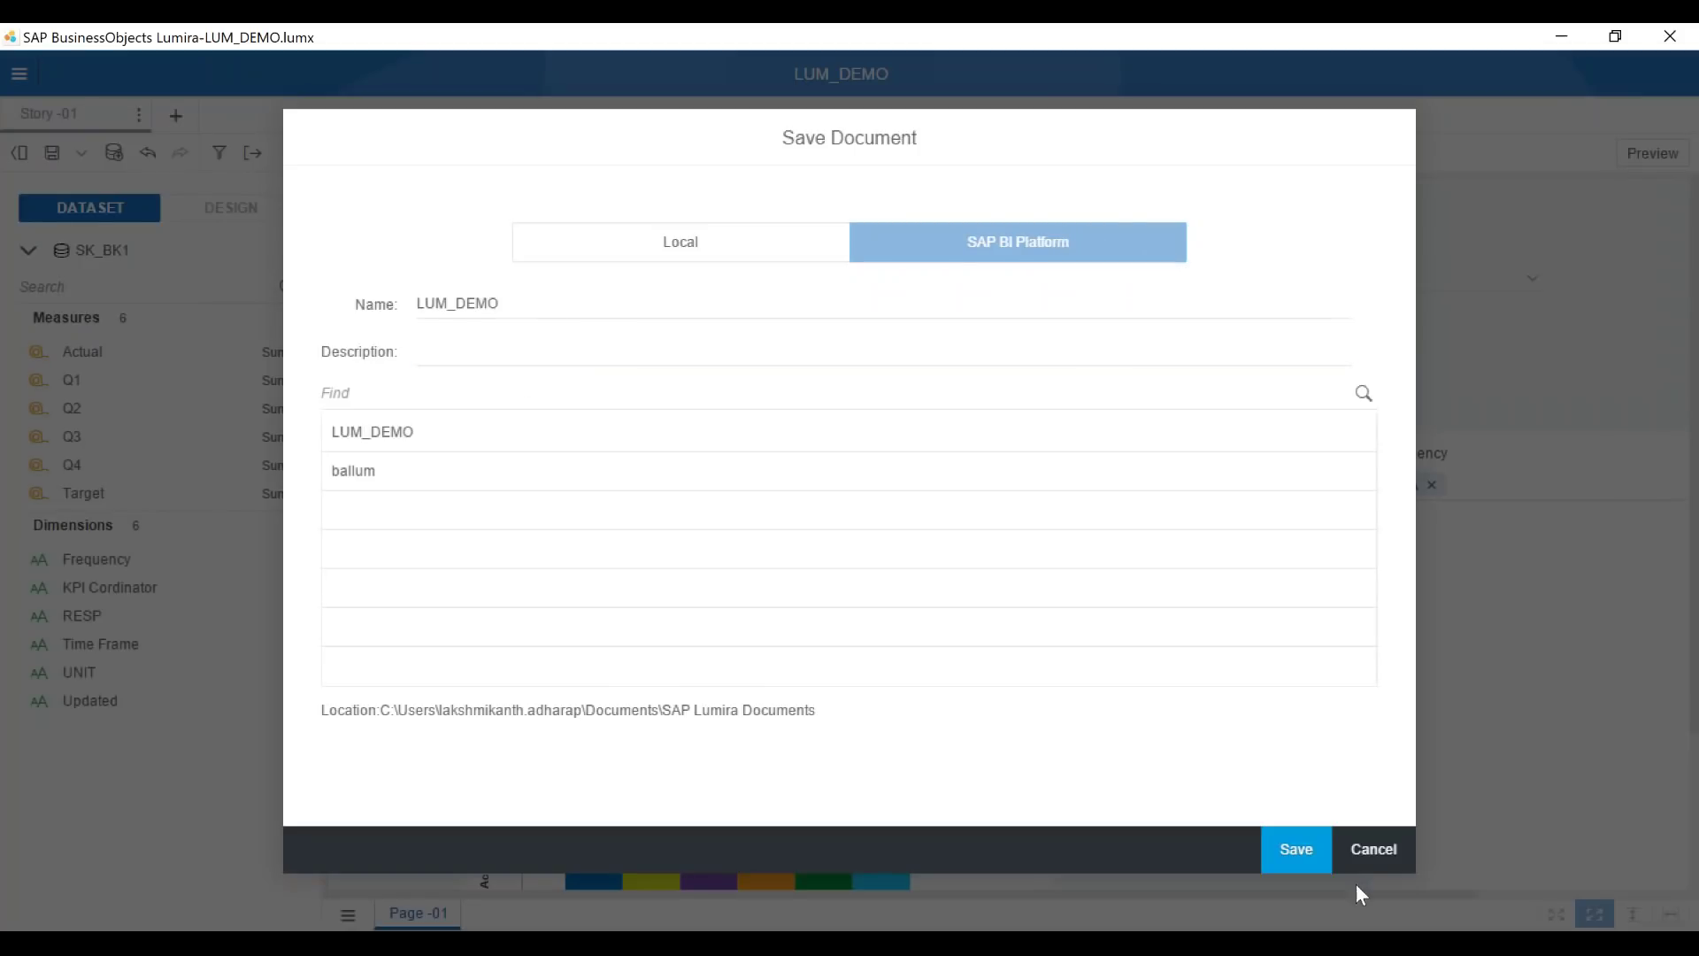
{"action": "left_click", "coordinate": [1295, 854]}
{"action": "left_click", "coordinate": [1301, 863]}
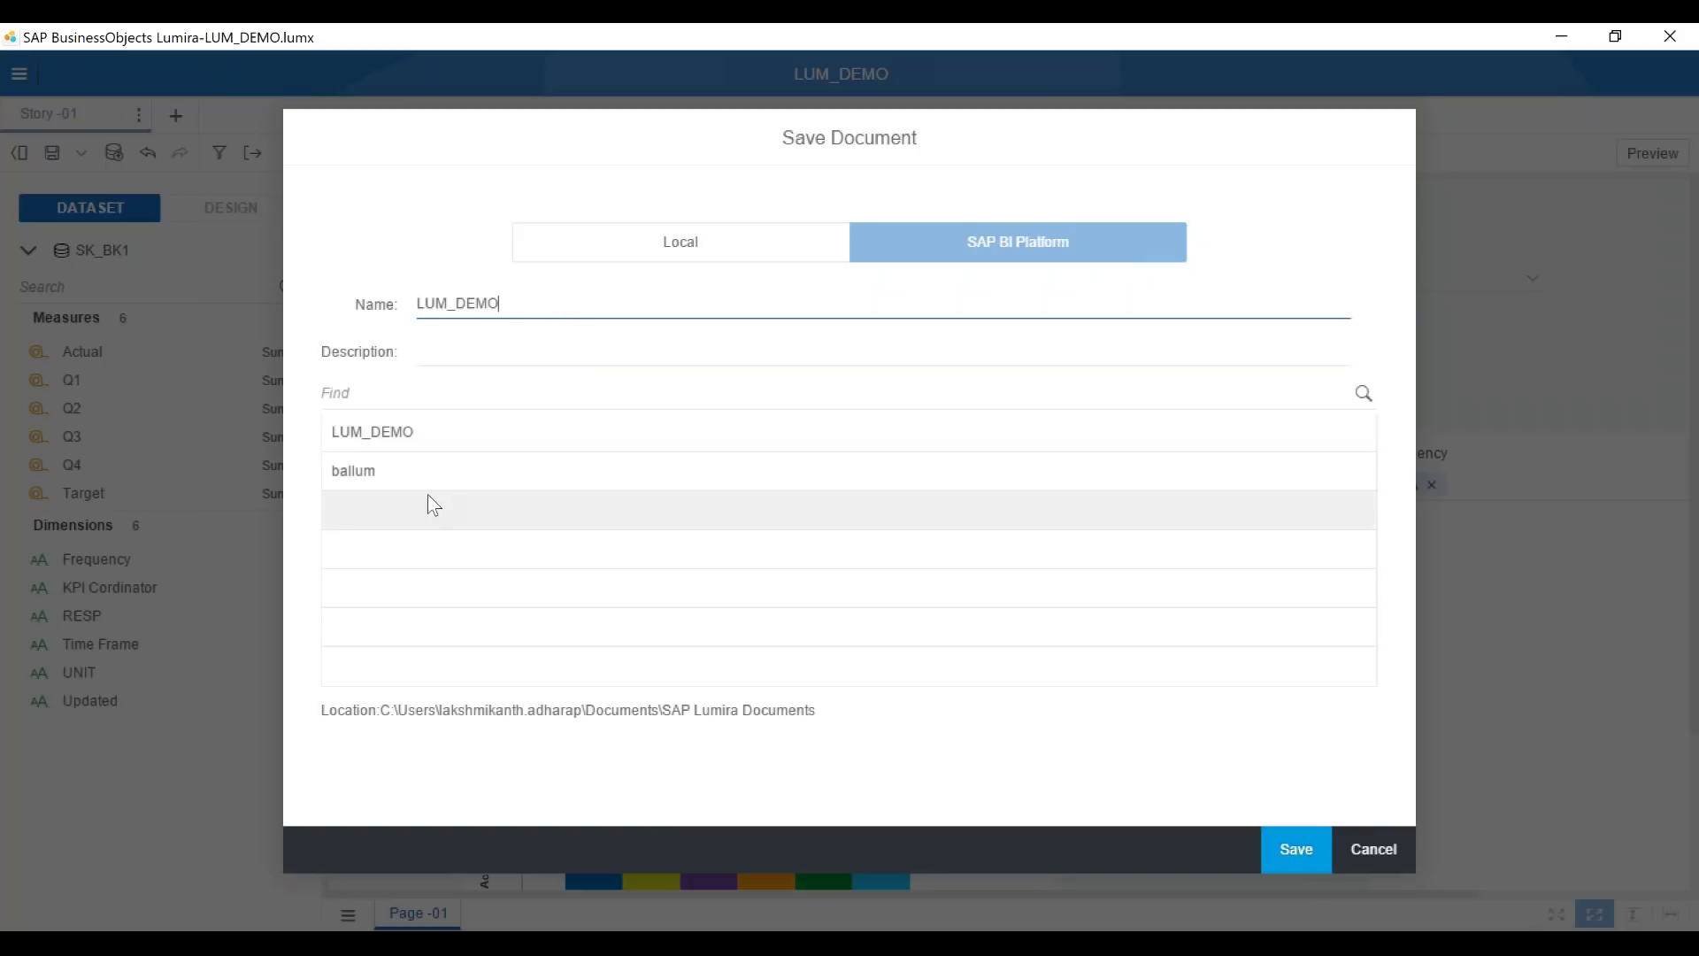
{"action": "left_click", "coordinate": [395, 439]}
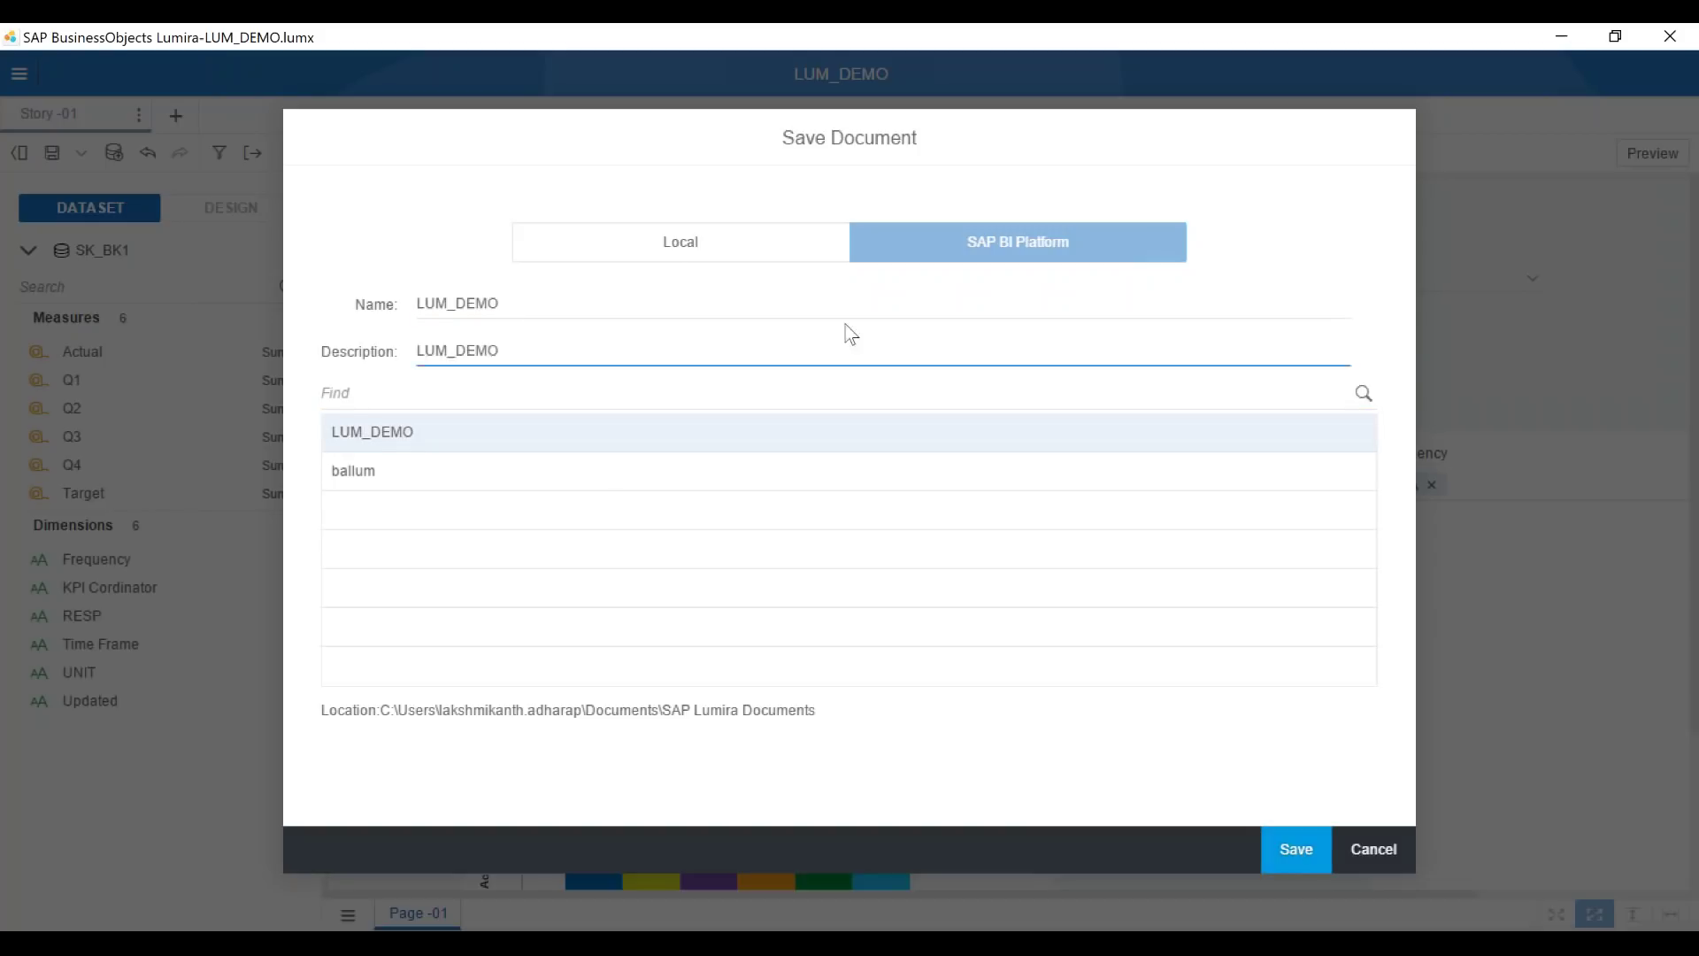
{"action": "left_click", "coordinate": [747, 249]}
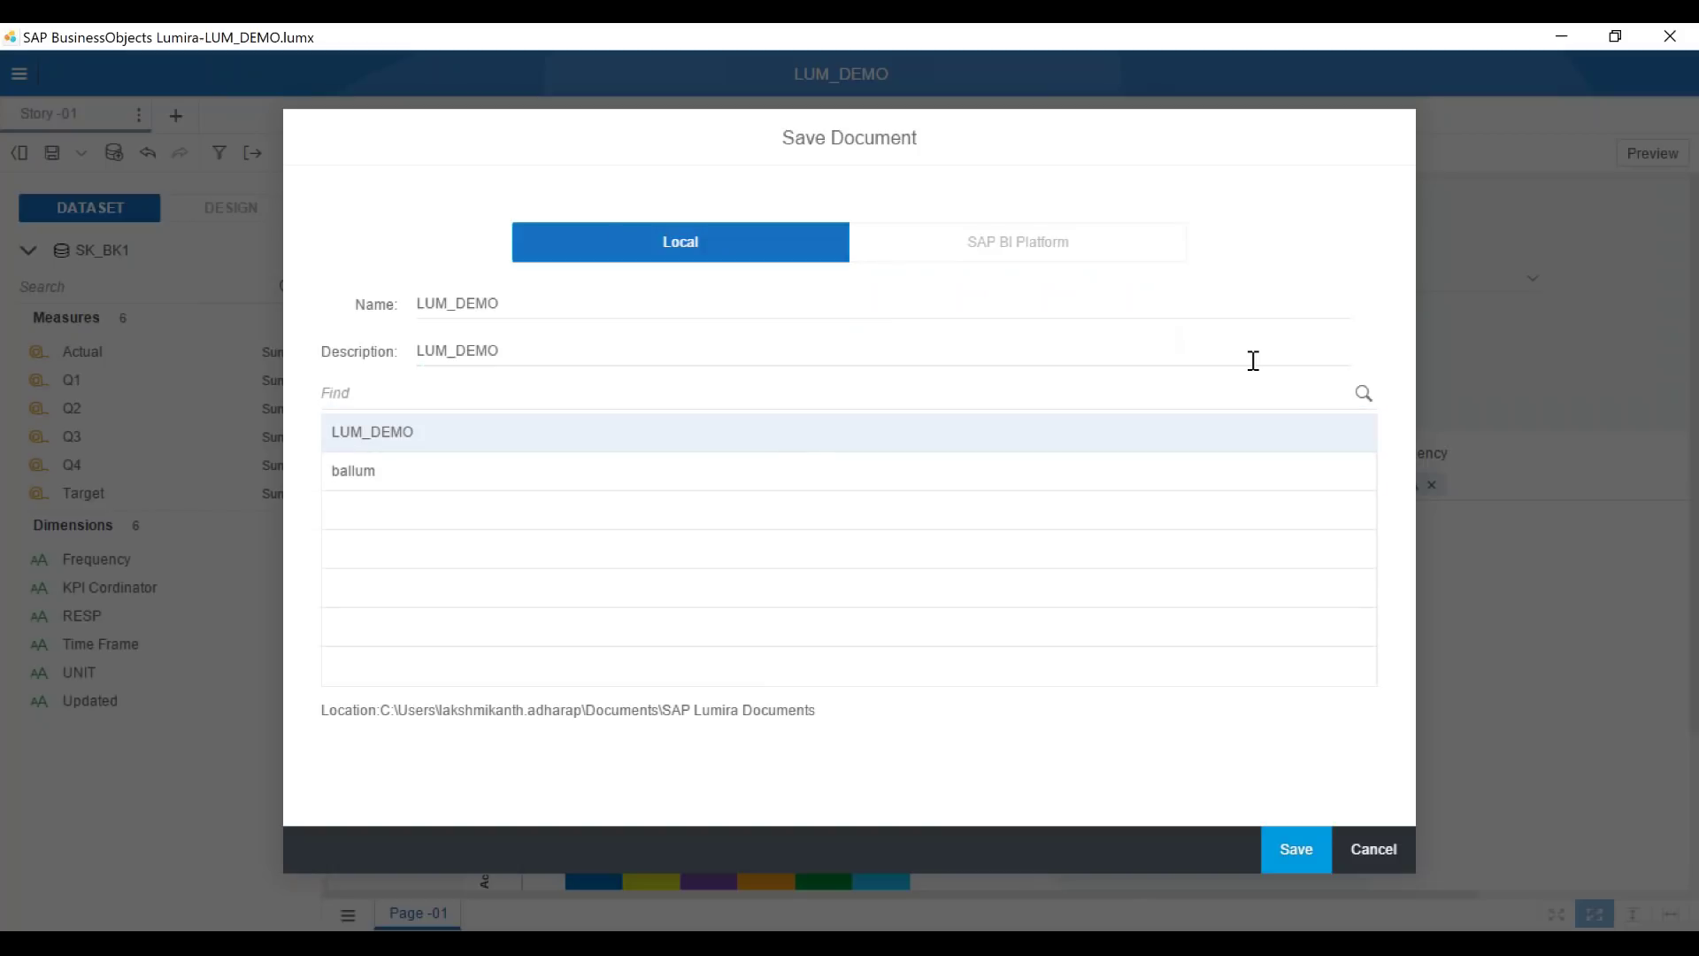
{"action": "left_click", "coordinate": [1377, 850]}
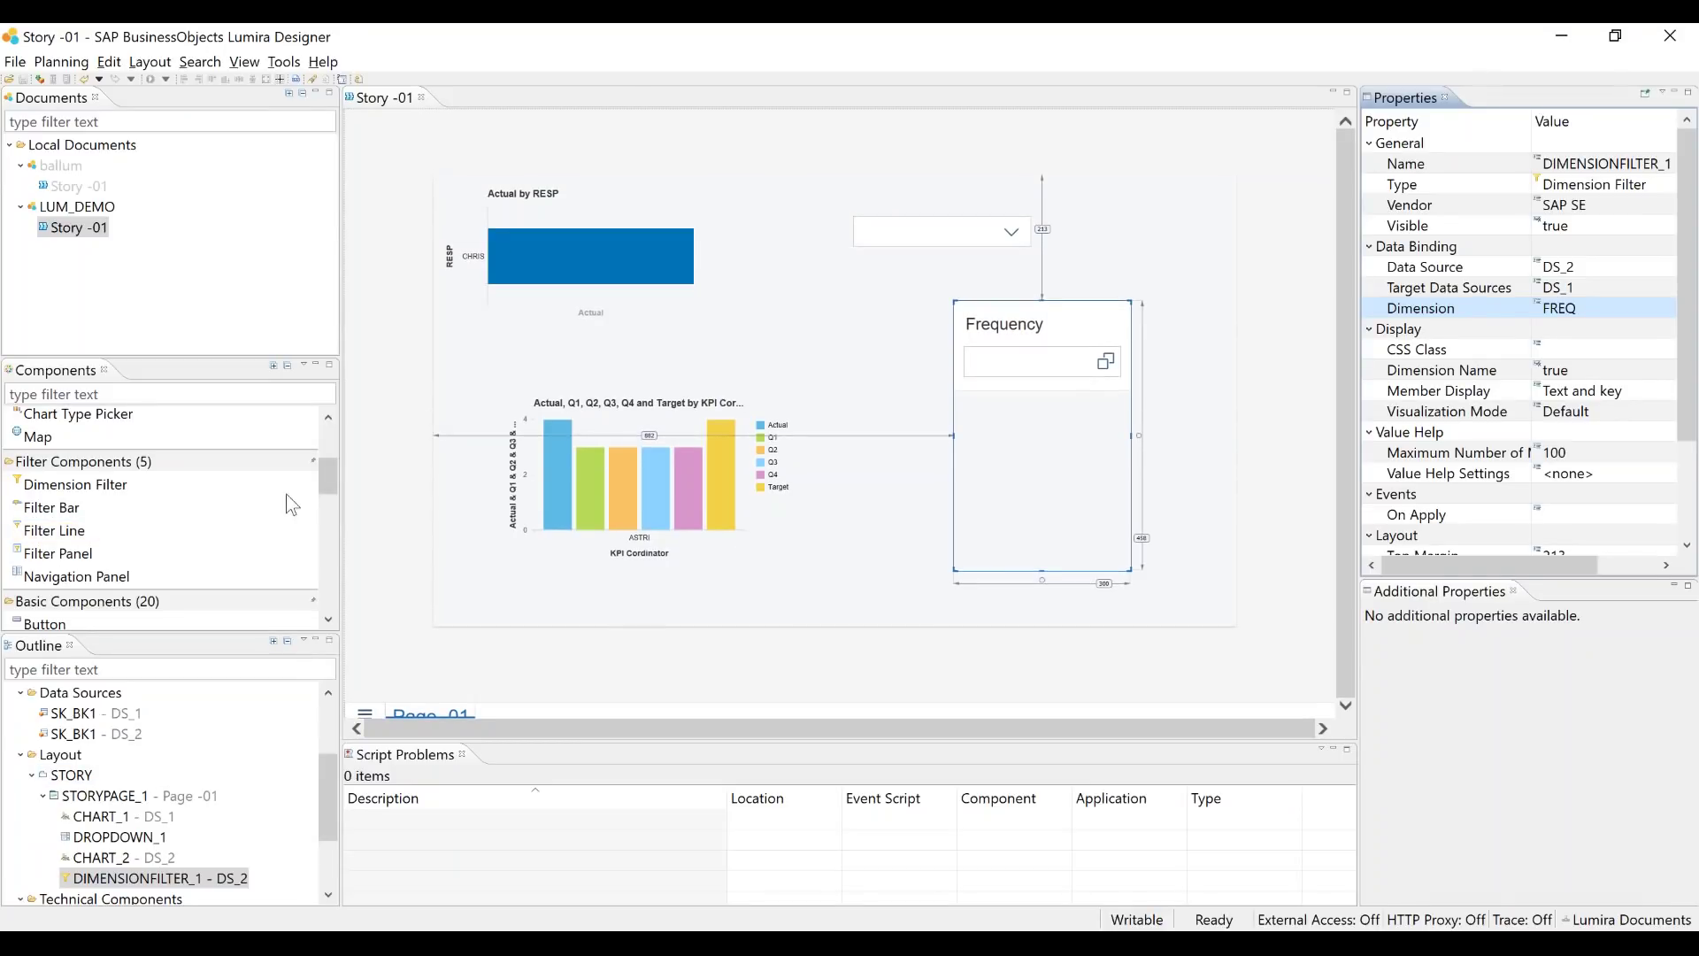
Back in Lumira Designer, set the Frequency dimension filter's Visible property to false and save the story
{"action": "scroll", "coordinate": [89, 740], "scroll_direction": "up", "scroll_amount": 2}
{"action": "scroll", "coordinate": [105, 724], "scroll_direction": "down", "scroll_amount": 1}
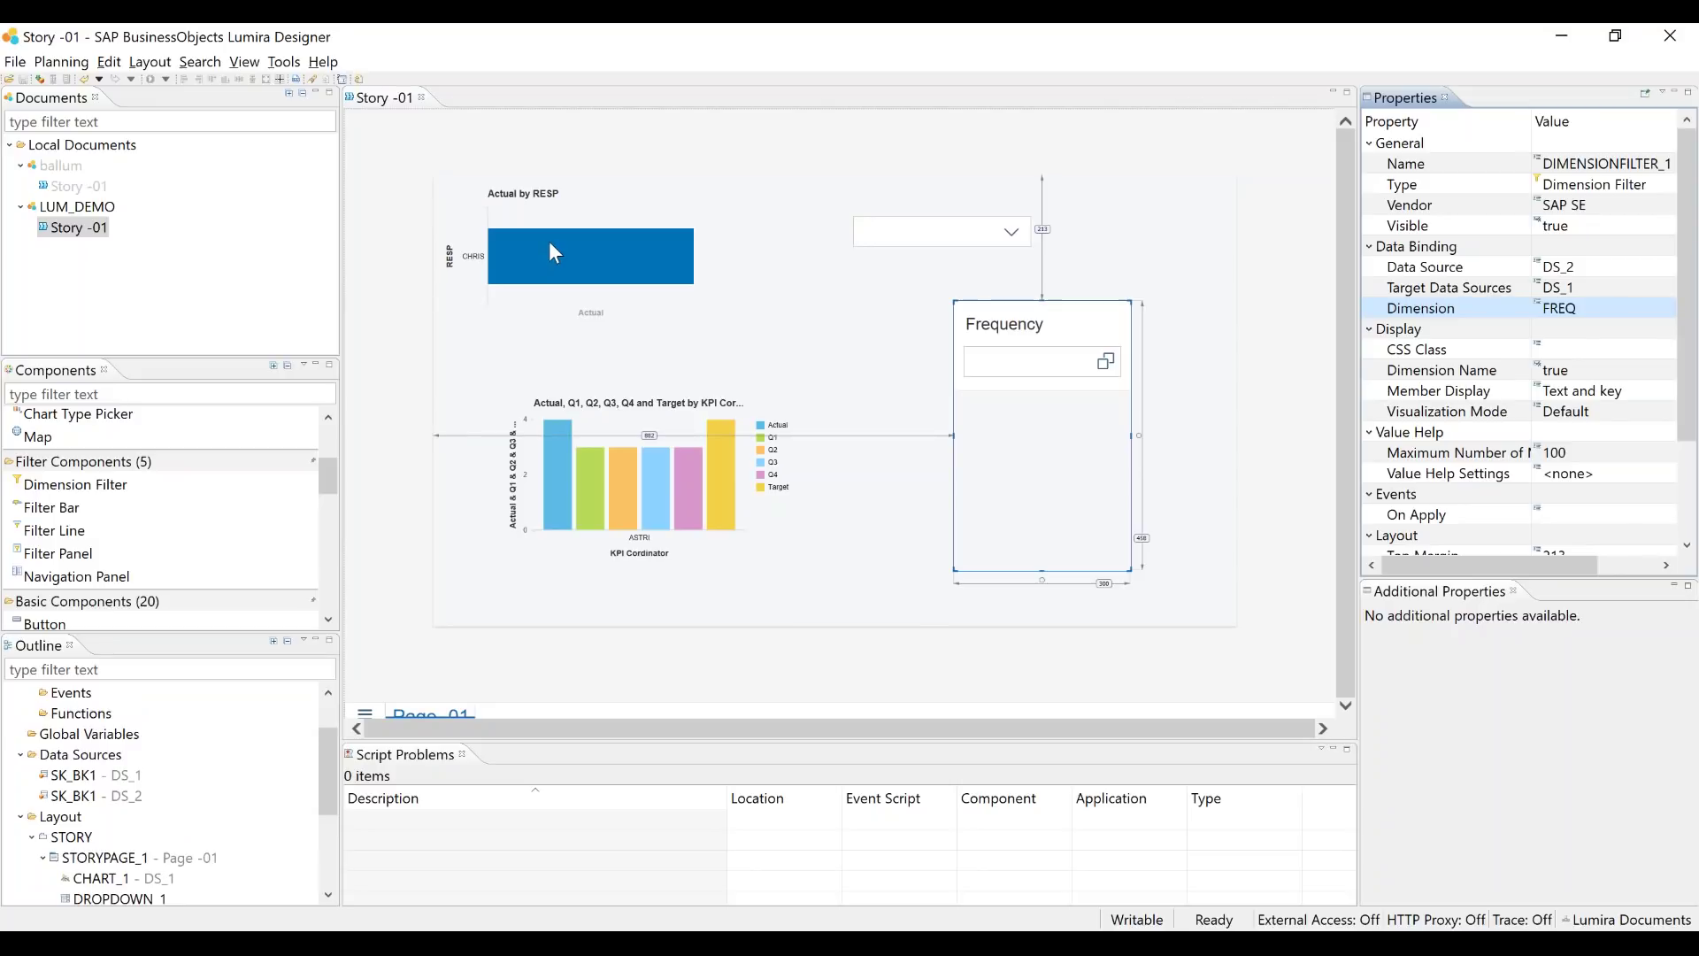
{"action": "scroll", "coordinate": [119, 510], "scroll_direction": "up", "scroll_amount": 3}
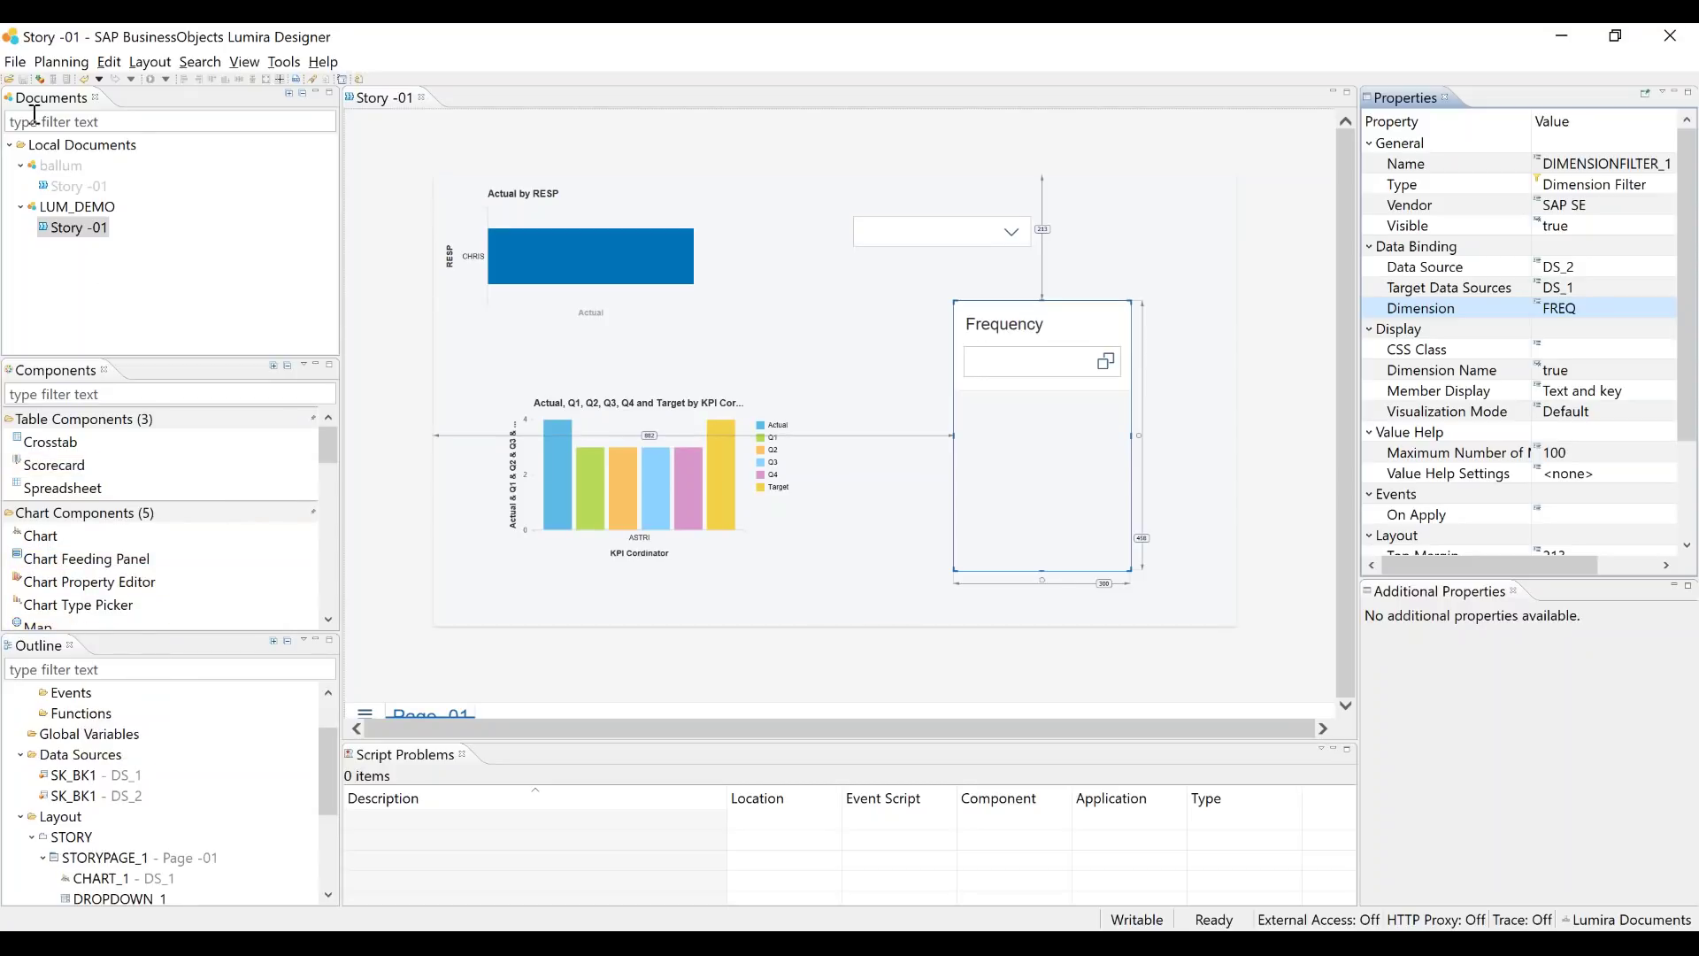
{"action": "scroll", "coordinate": [310, 584], "scroll_direction": "down", "scroll_amount": 2}
{"action": "scroll", "coordinate": [256, 611], "scroll_direction": "up", "scroll_amount": 2}
{"action": "scroll", "coordinate": [185, 605], "scroll_direction": "down", "scroll_amount": 4}
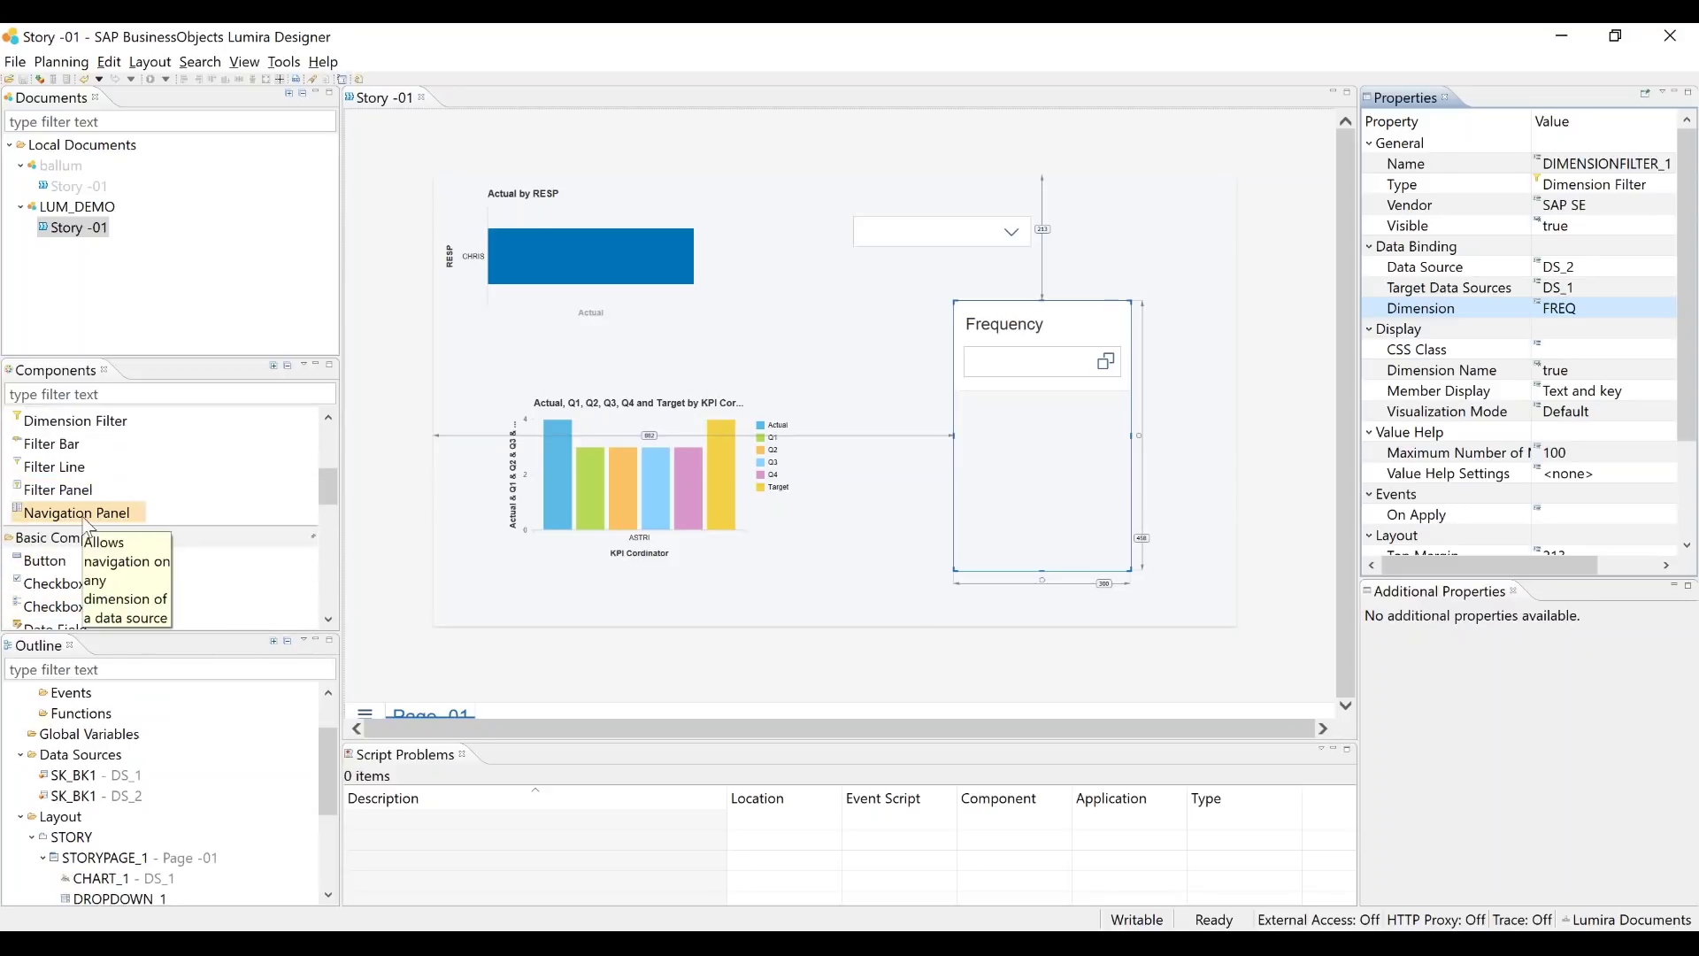
{"action": "left_click", "coordinate": [1066, 424]}
{"action": "left_click", "coordinate": [1633, 227]}
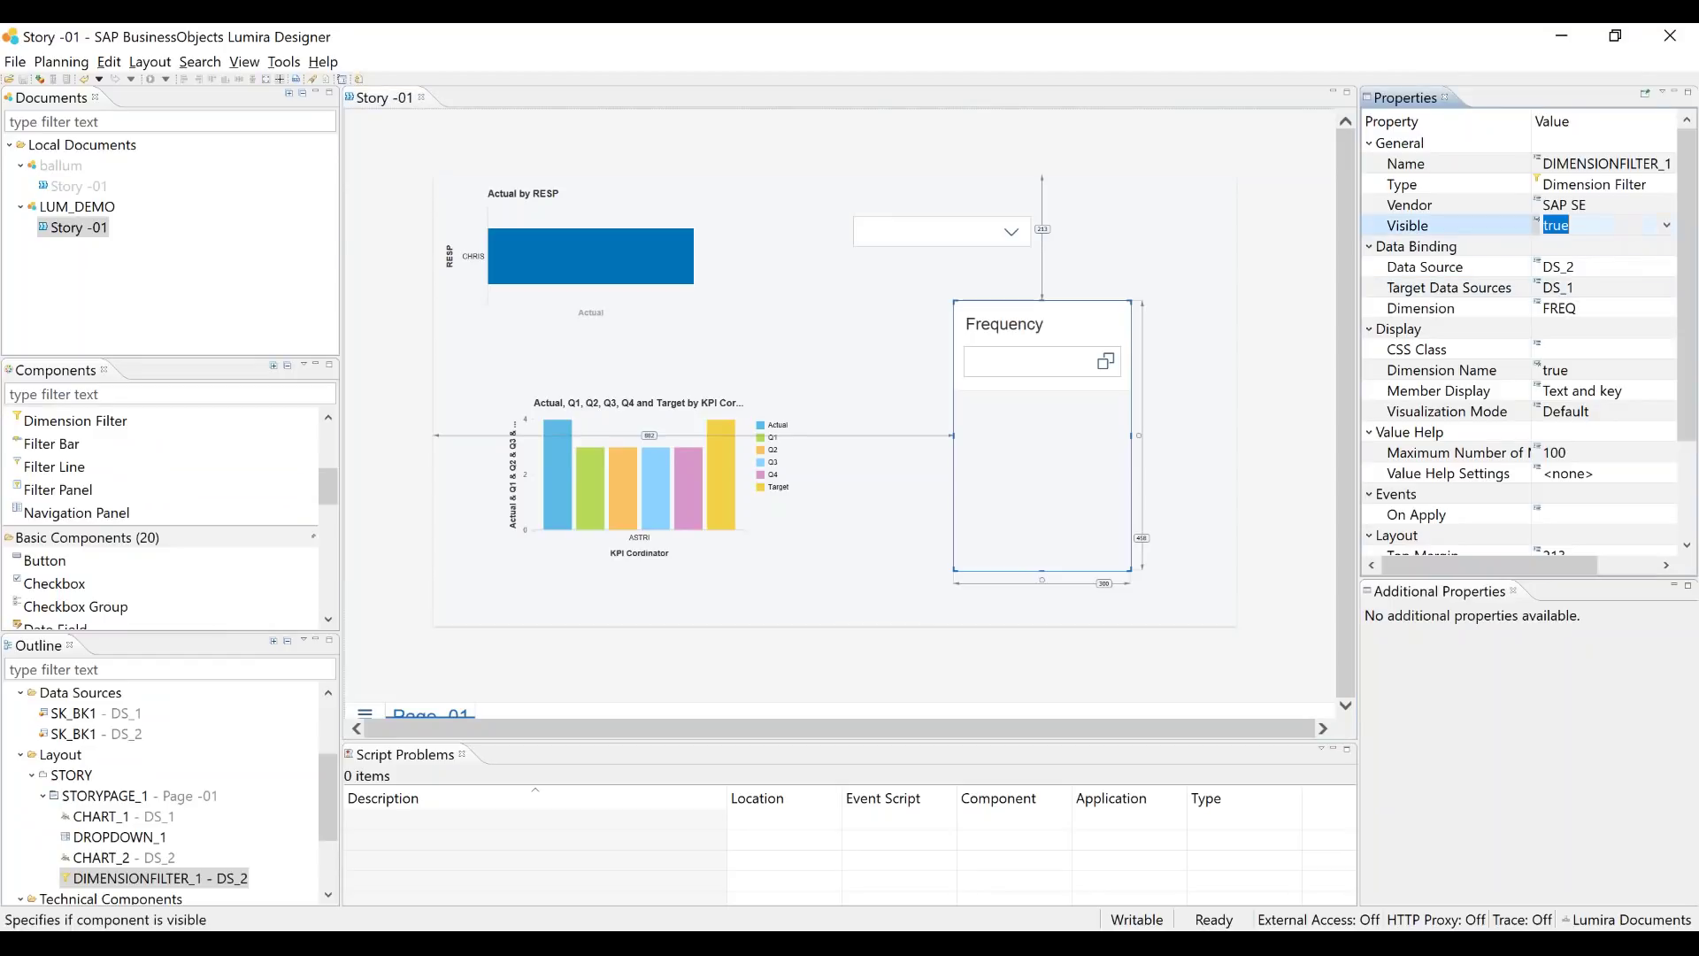
{"action": "left_click", "coordinate": [1666, 223]}
{"action": "left_click", "coordinate": [1563, 247]}
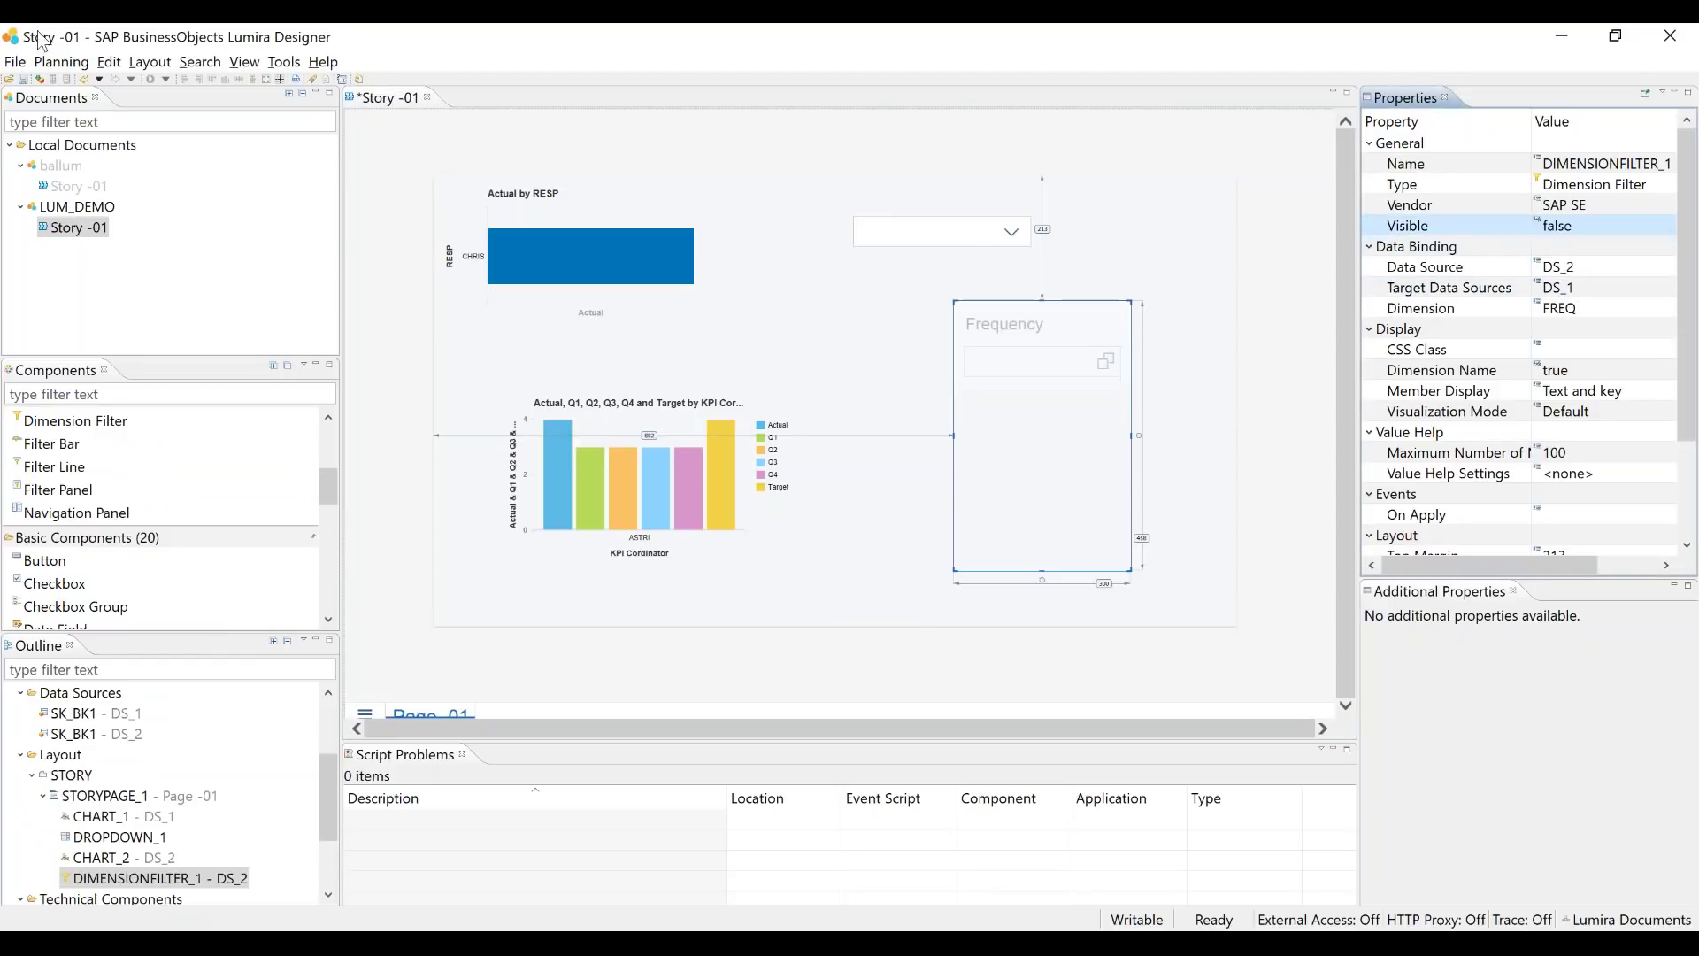
{"action": "left_click", "coordinate": [18, 62]}
{"action": "left_click", "coordinate": [15, 63]}
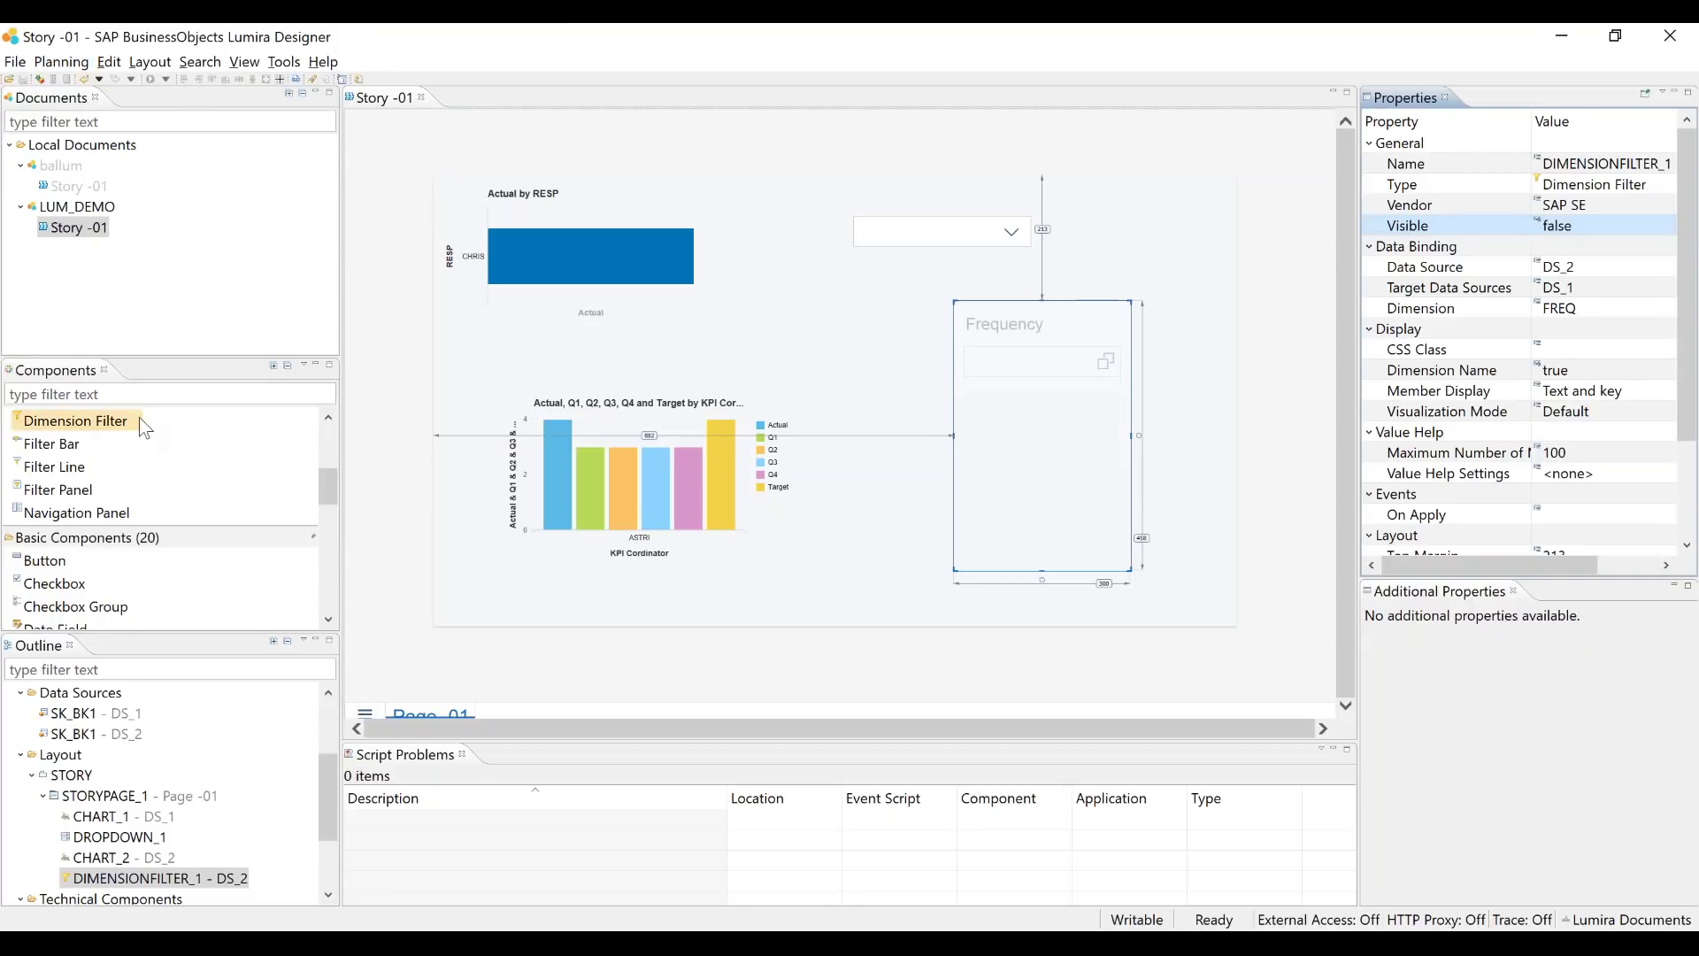
Find the Navigation Panel component and place one on the story page over the hidden Frequency filter
{"action": "left_click", "coordinate": [80, 389]}
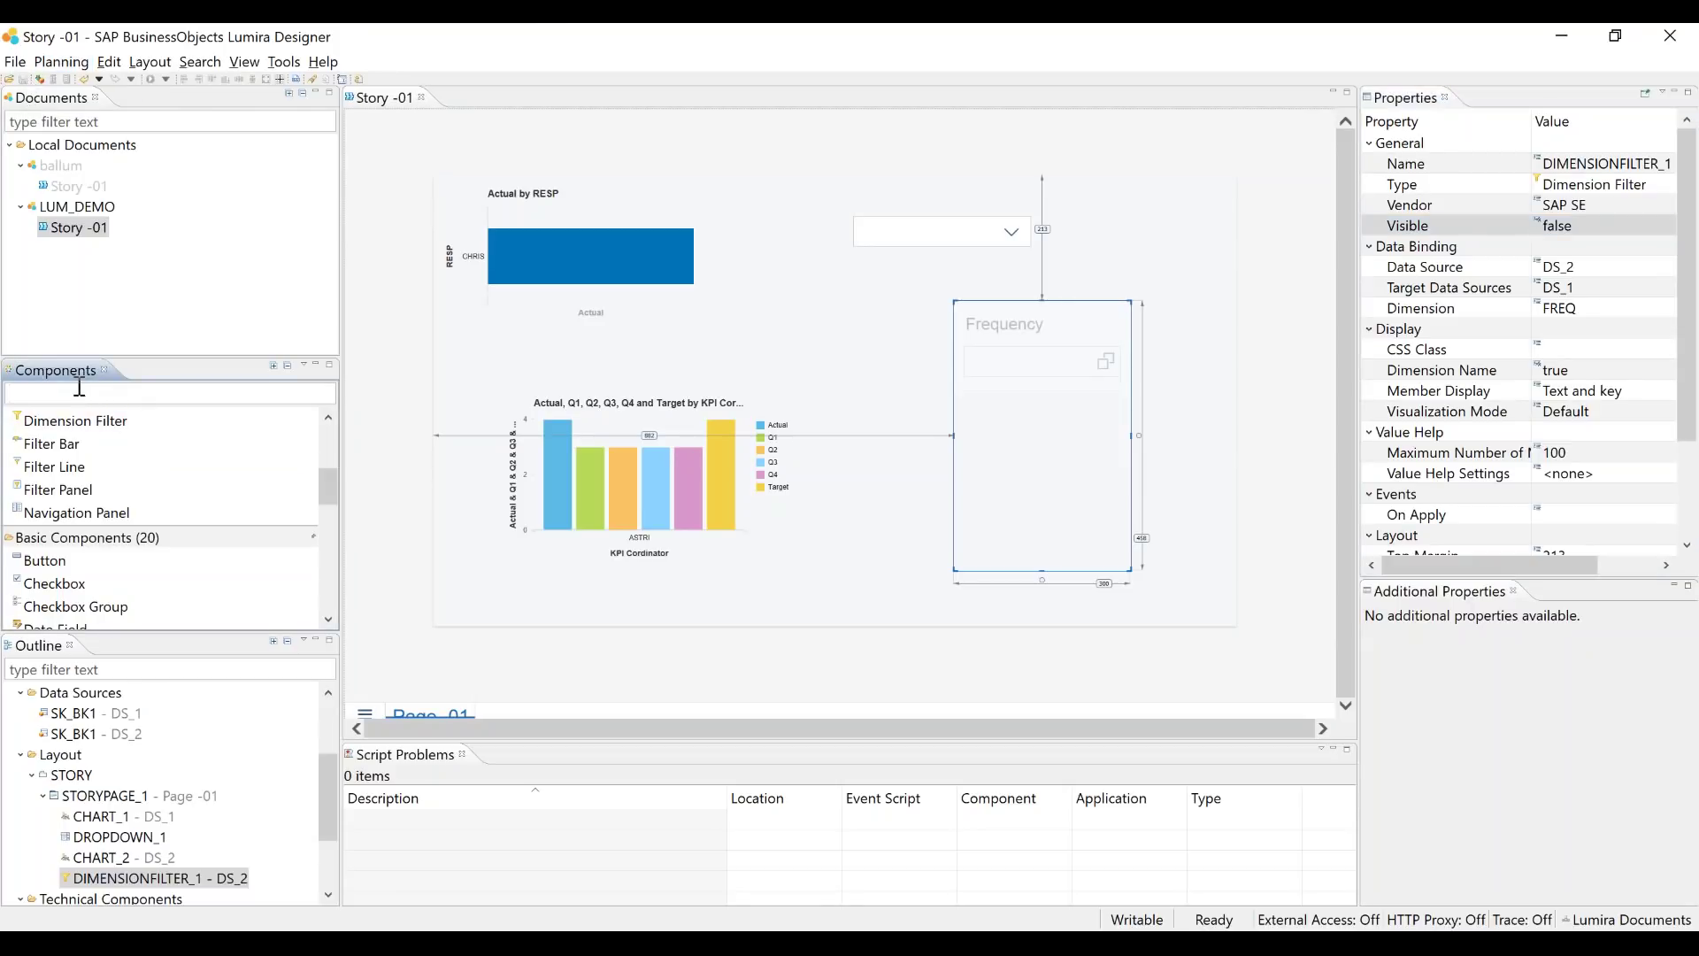
{"action": "type", "text": "na"}
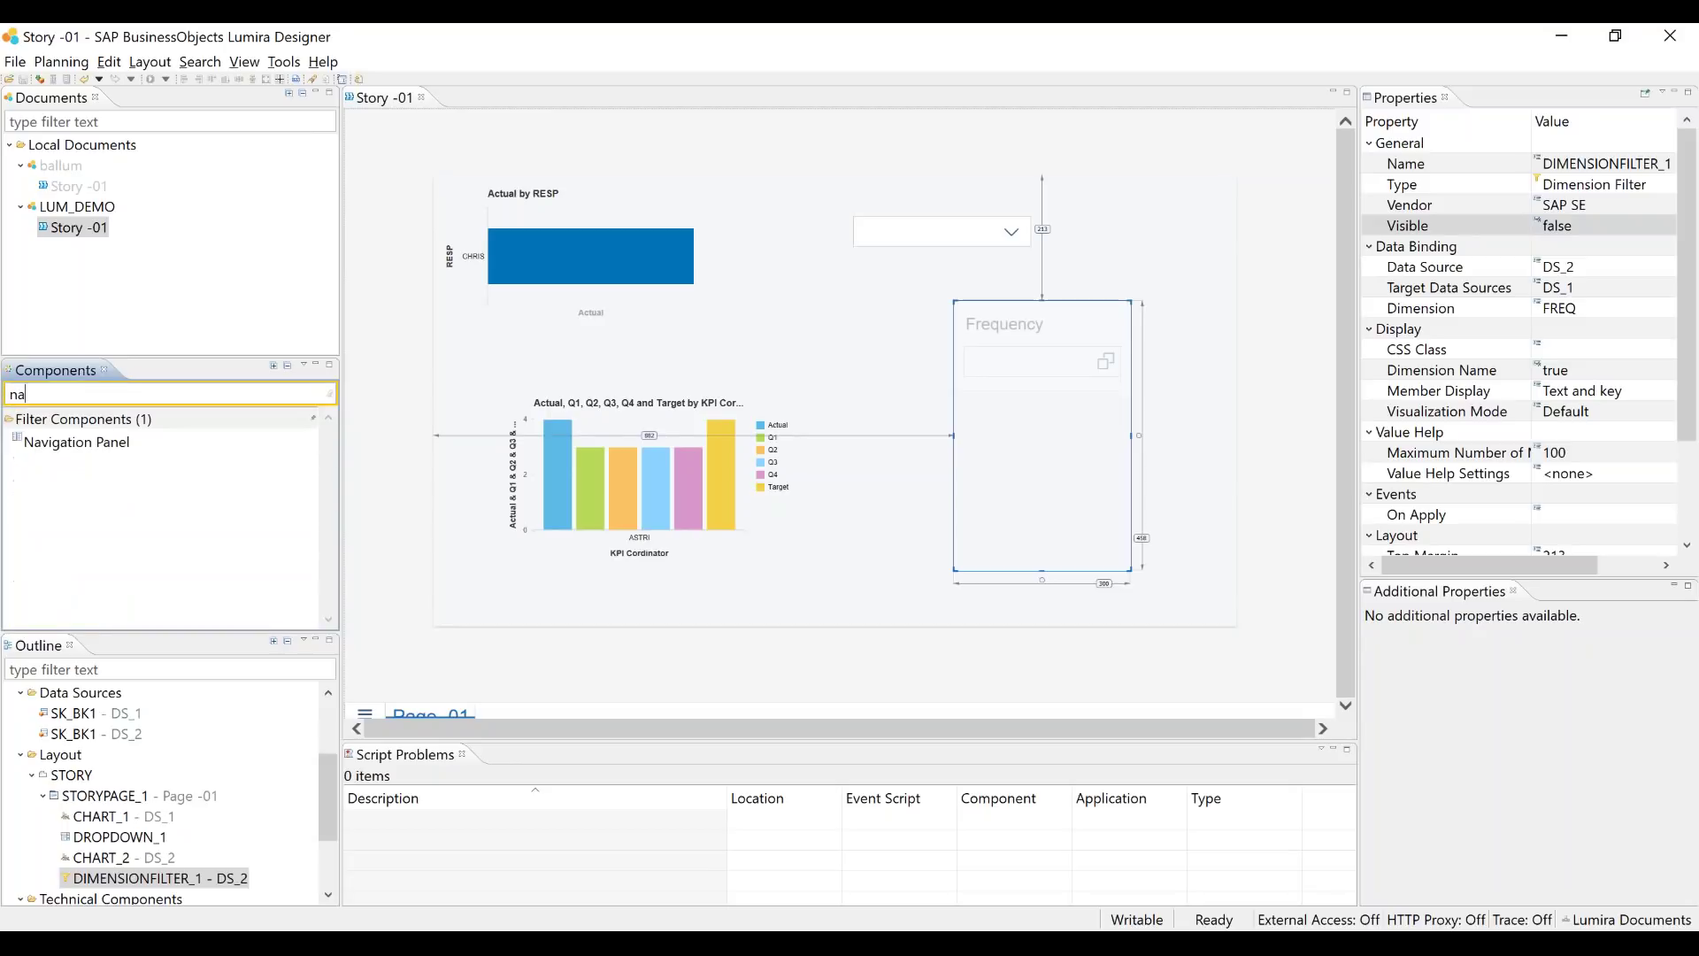
{"action": "left_click_drag", "start_coordinate": [76, 442], "coordinate": [985, 308]}
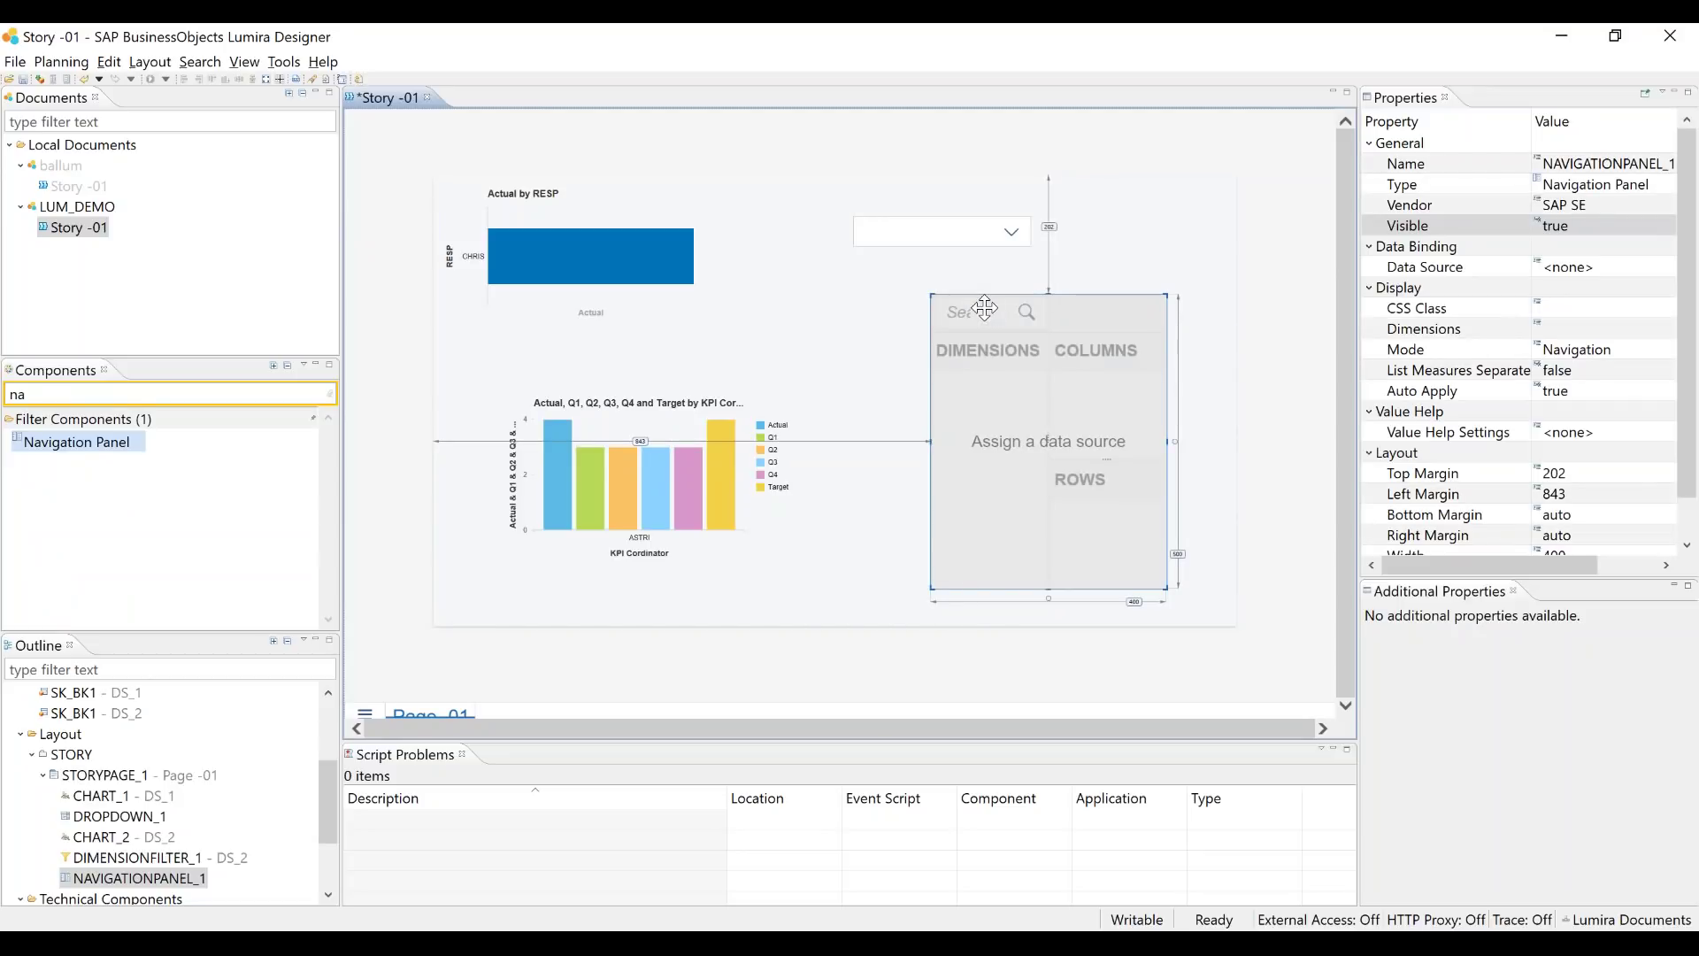
Assign data source DS_2 to the navigation panel and save the story
{"action": "left_click", "coordinate": [1610, 431]}
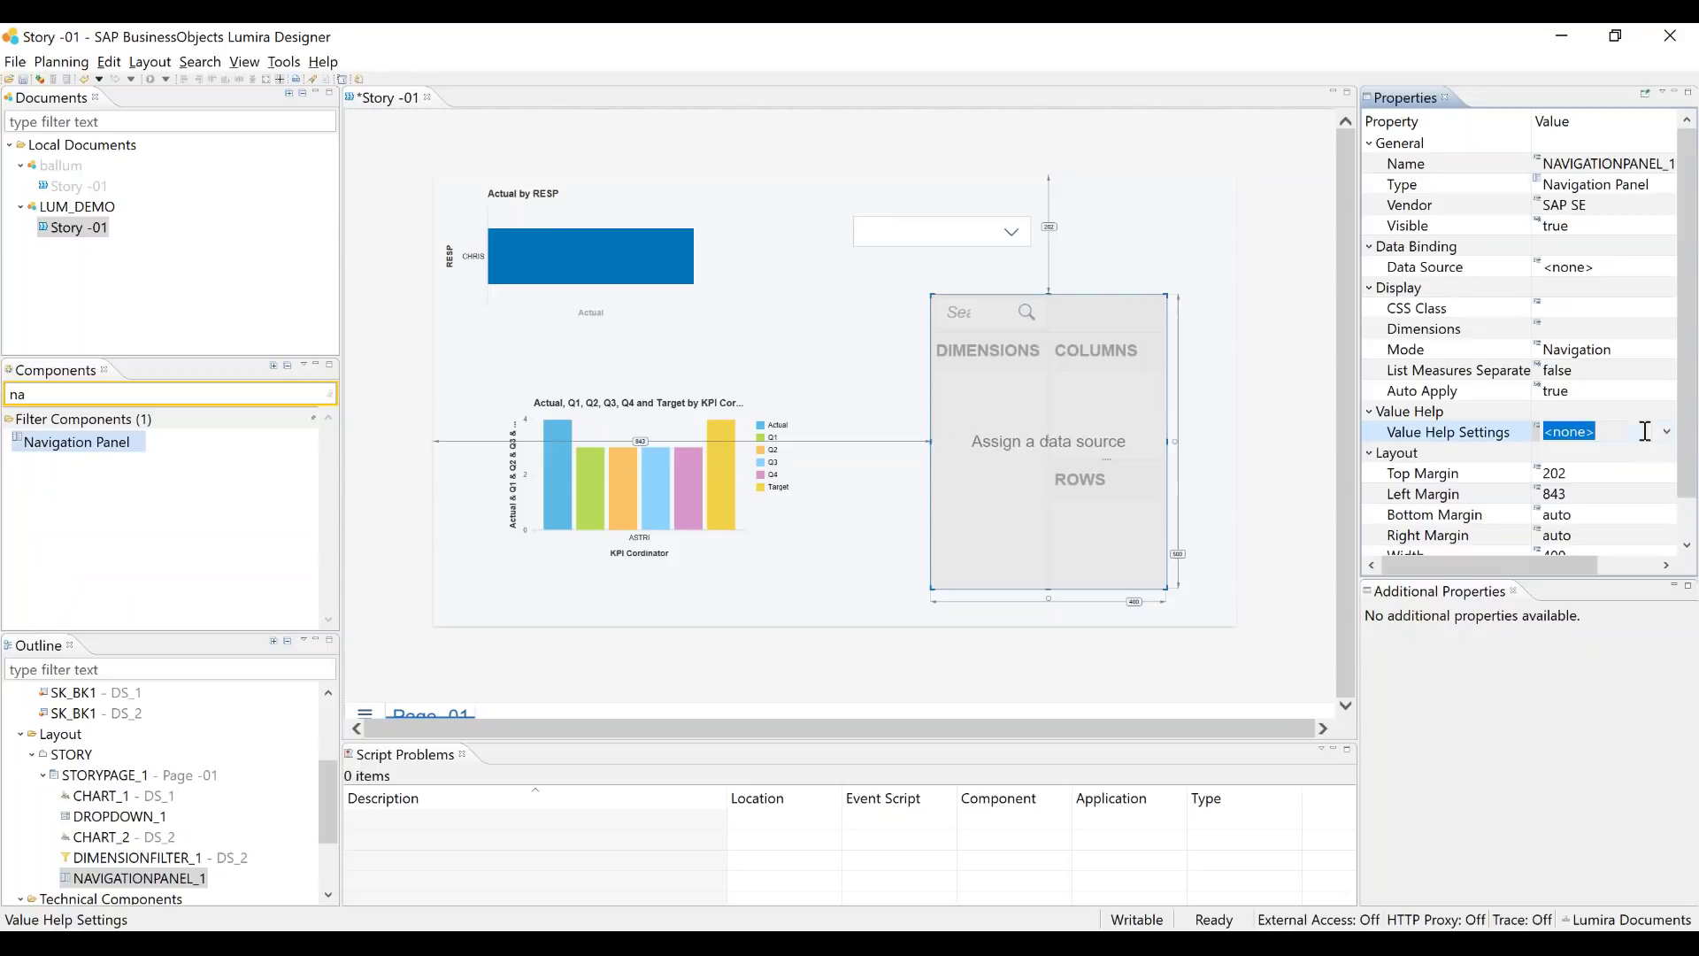
{"action": "left_click", "coordinate": [1667, 432]}
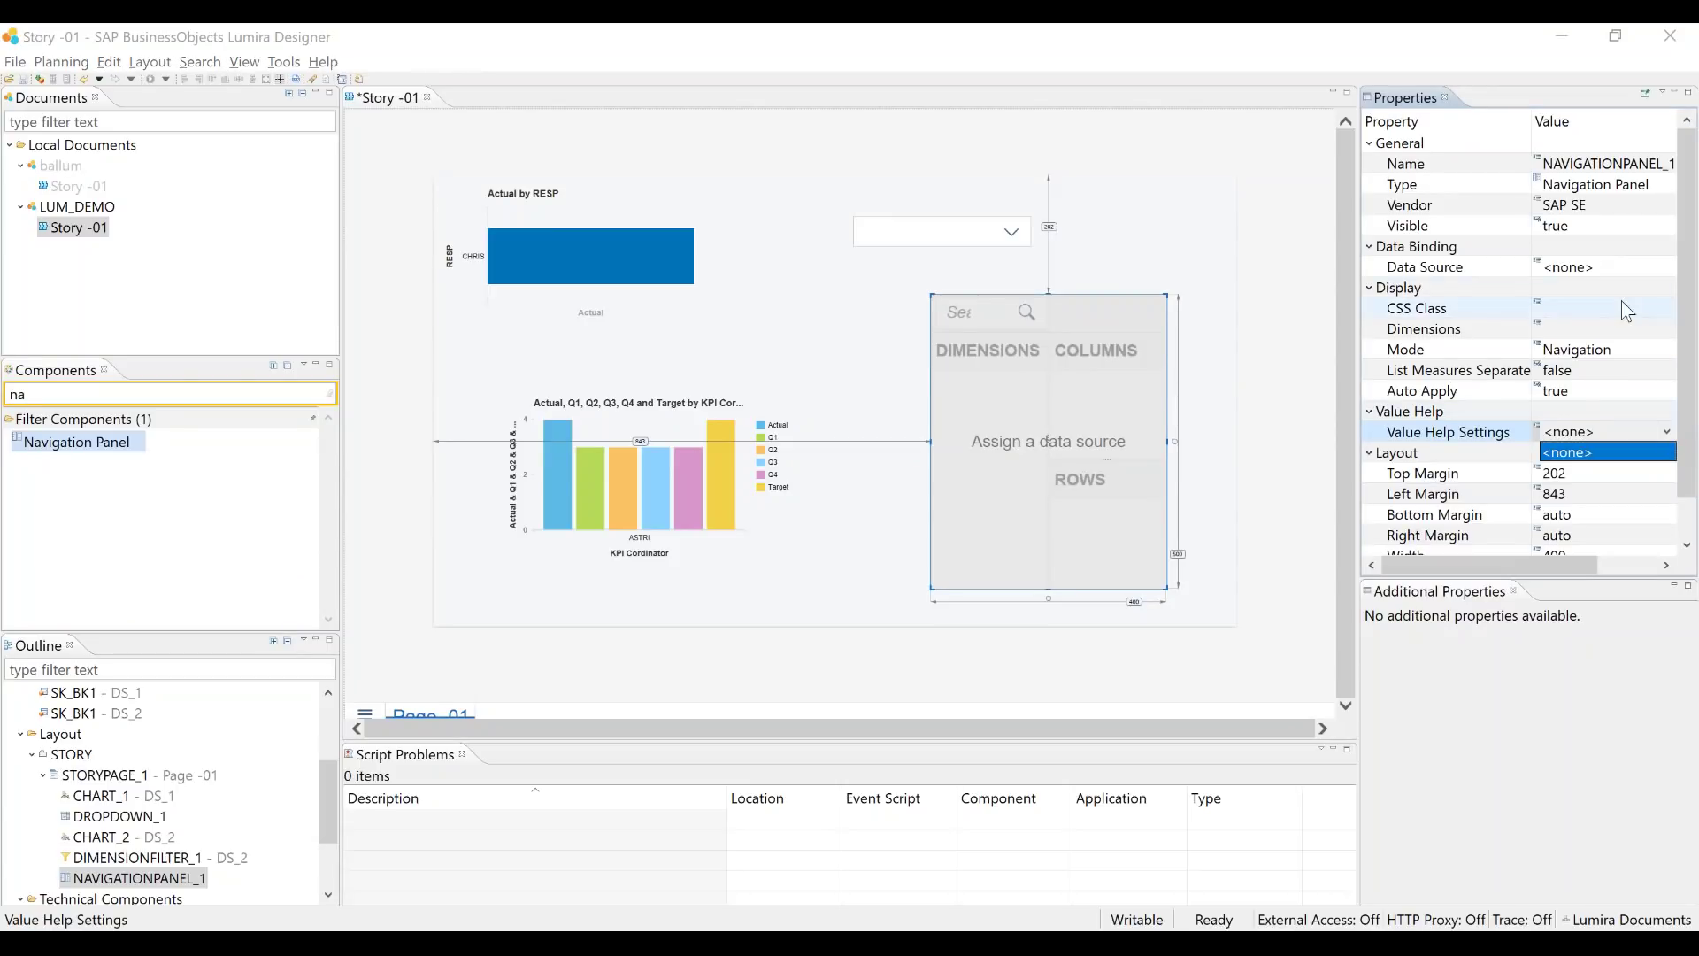
{"action": "left_click", "coordinate": [1624, 268]}
{"action": "left_click", "coordinate": [1637, 265]}
{"action": "left_click", "coordinate": [1667, 266]}
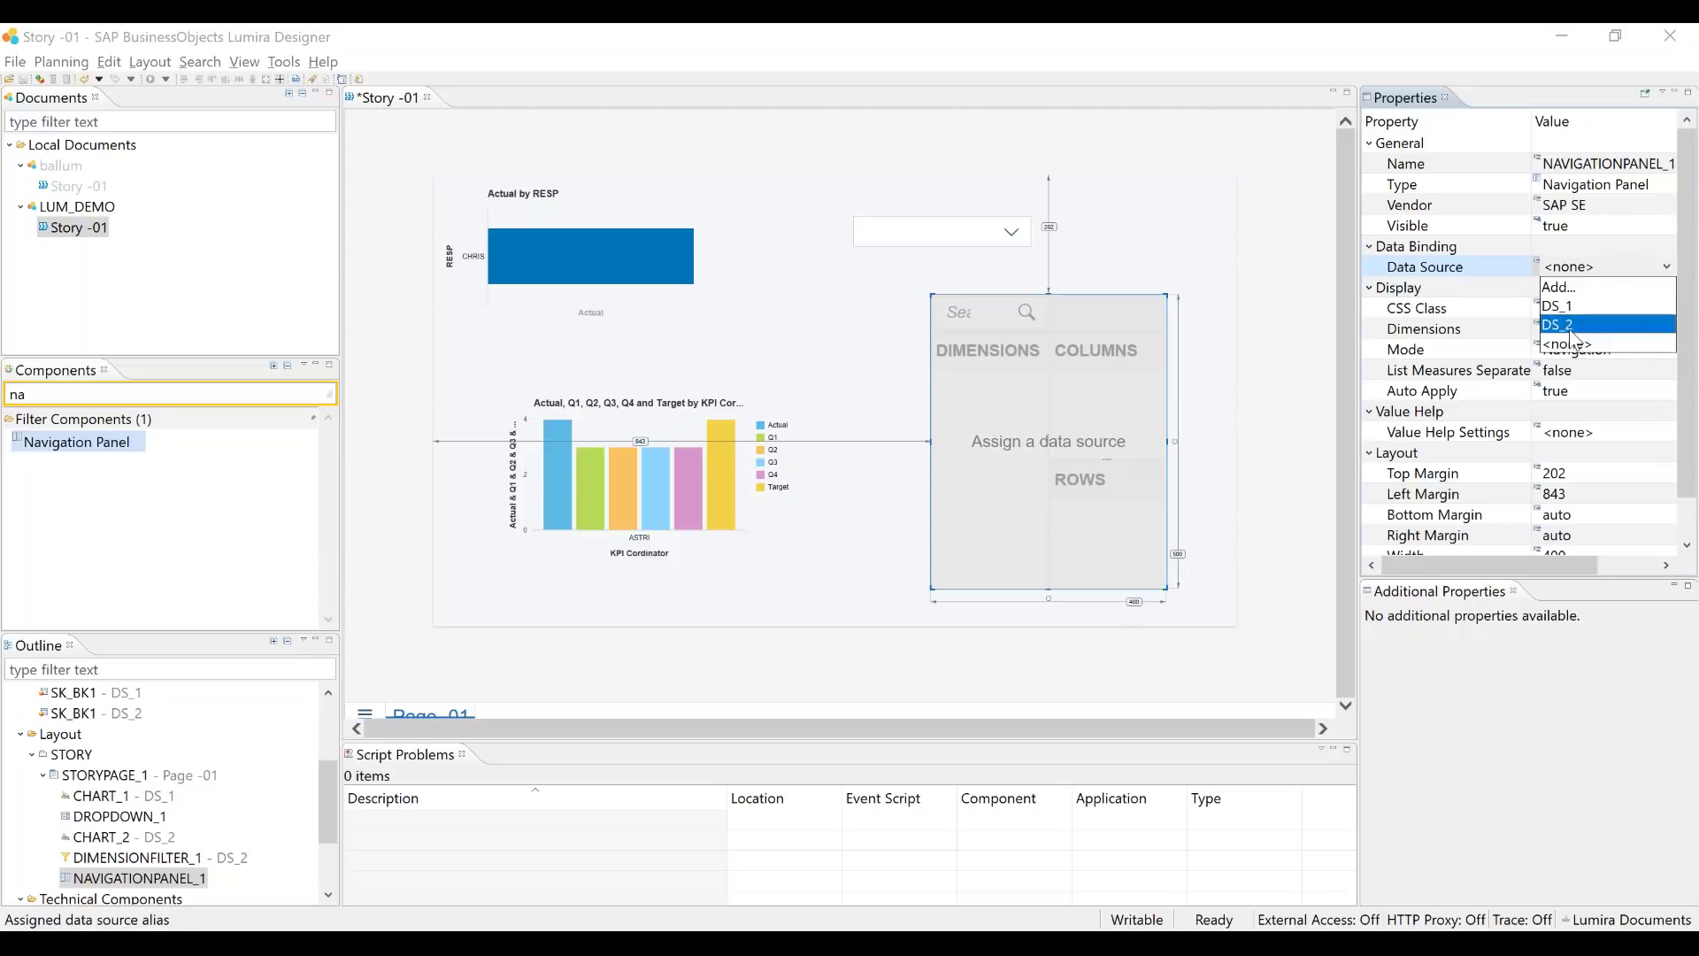
{"action": "left_click", "coordinate": [1572, 325]}
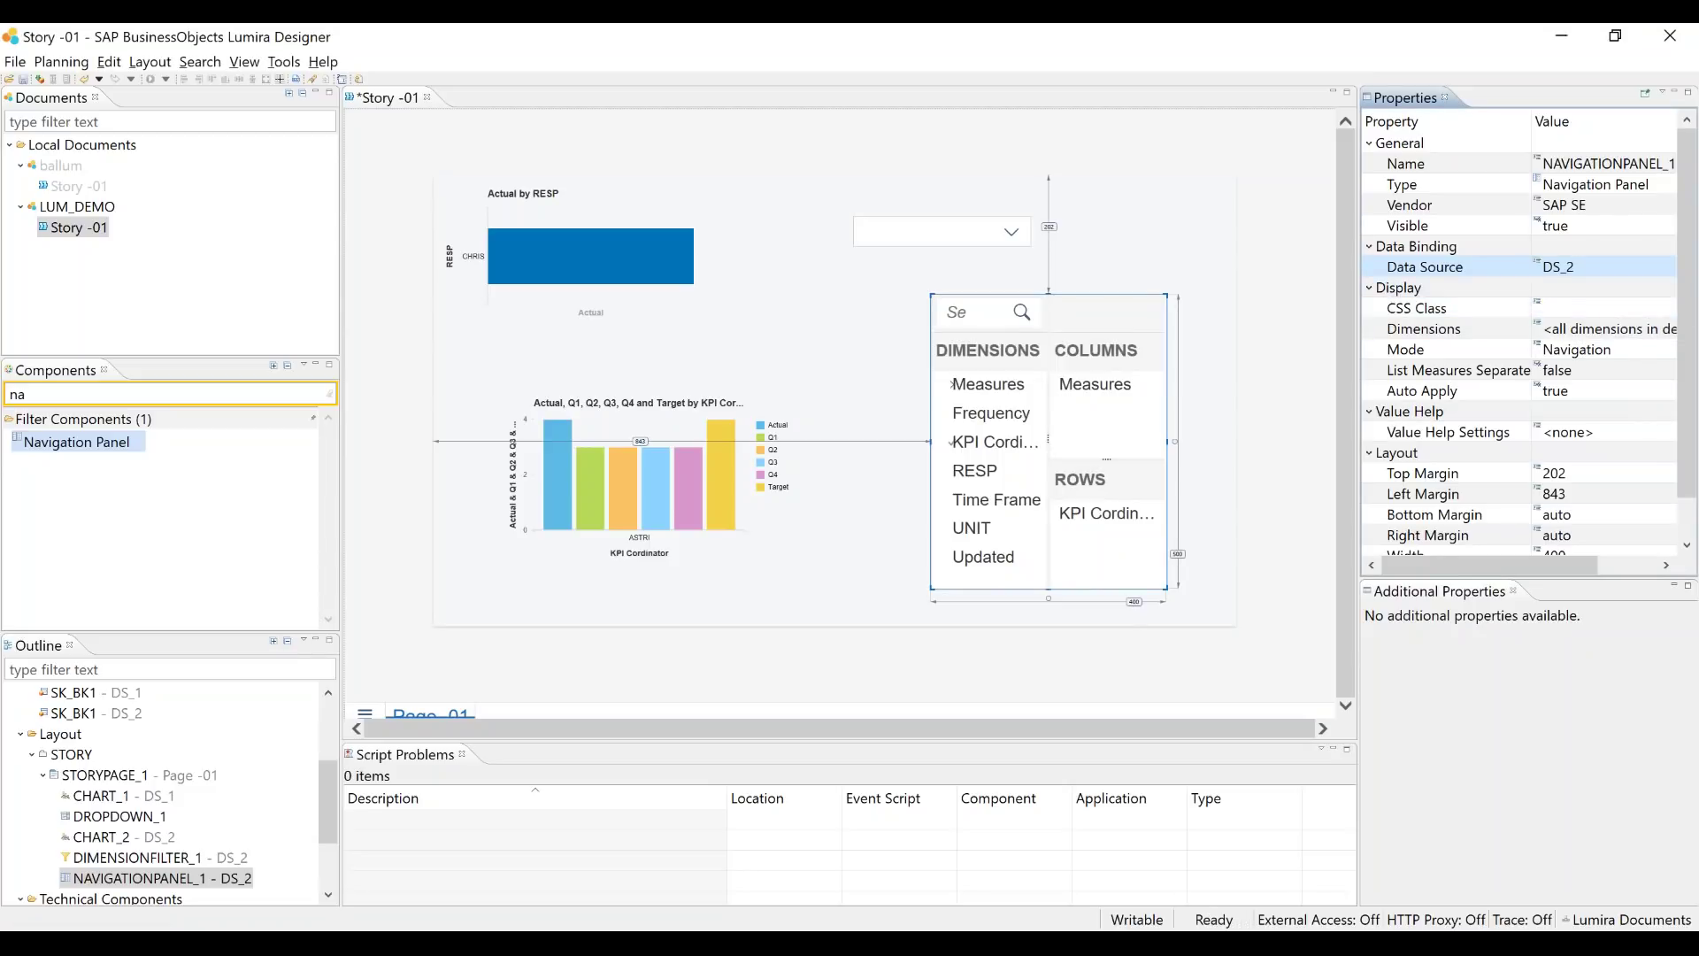
{"action": "left_click", "coordinate": [25, 79]}
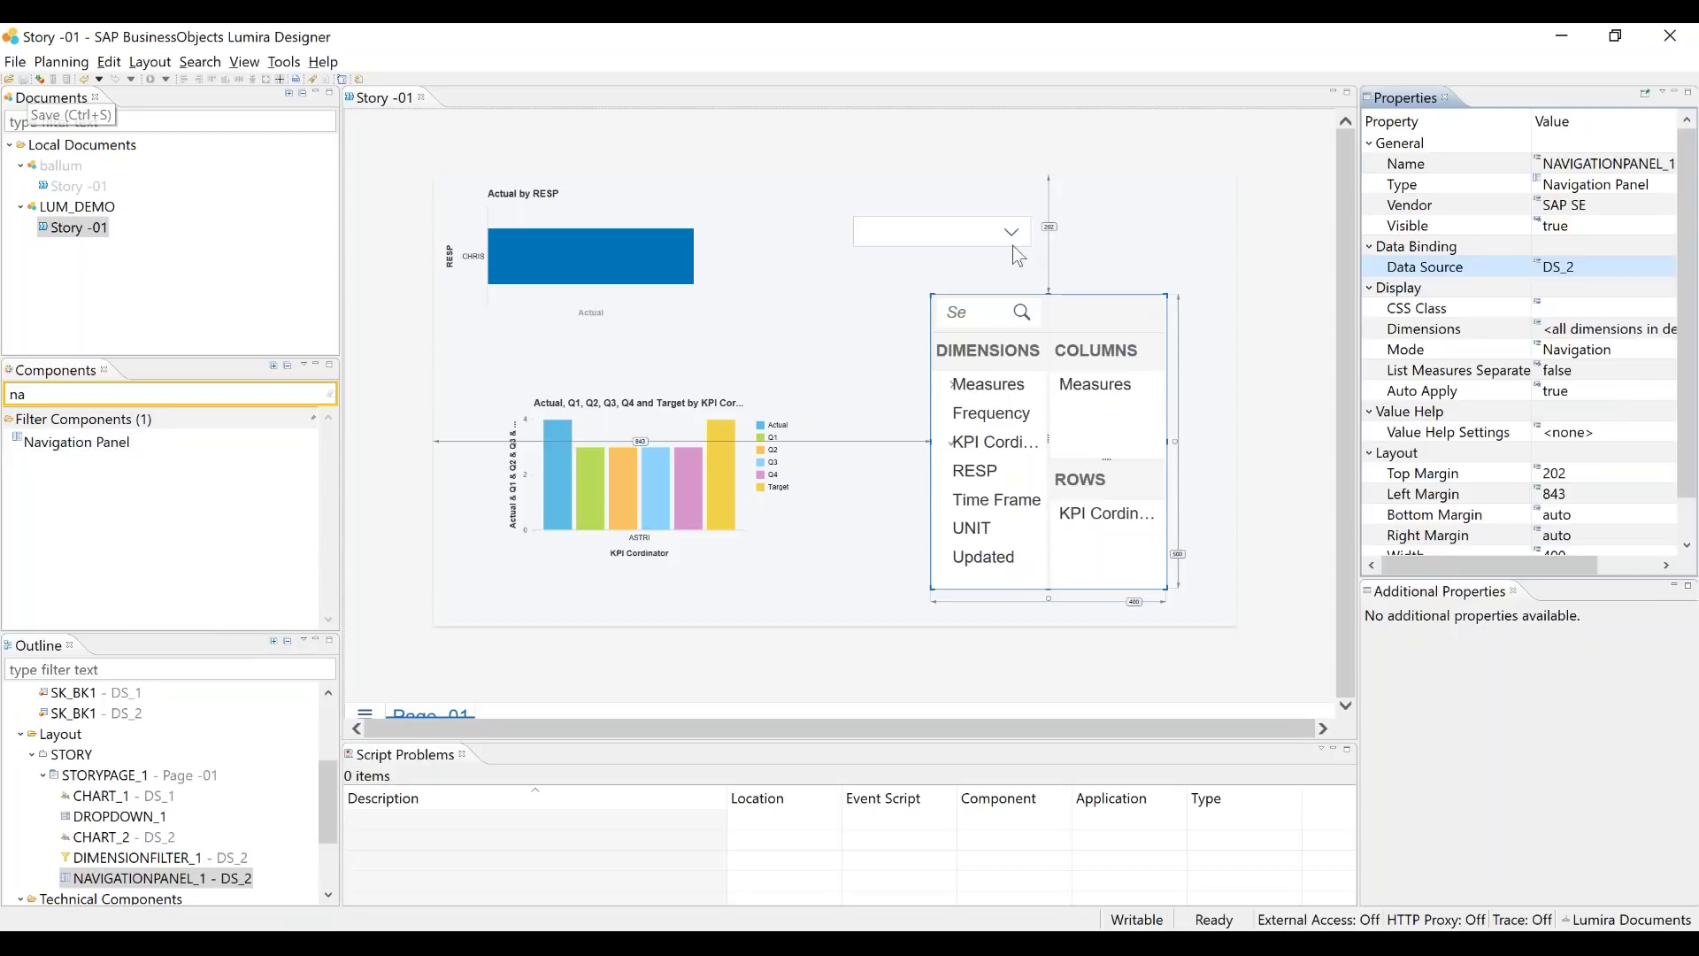
Review the navigation panel's dimension selection and mode options, keeping all dimensions and the Navigation mode
{"action": "left_click", "coordinate": [1619, 334]}
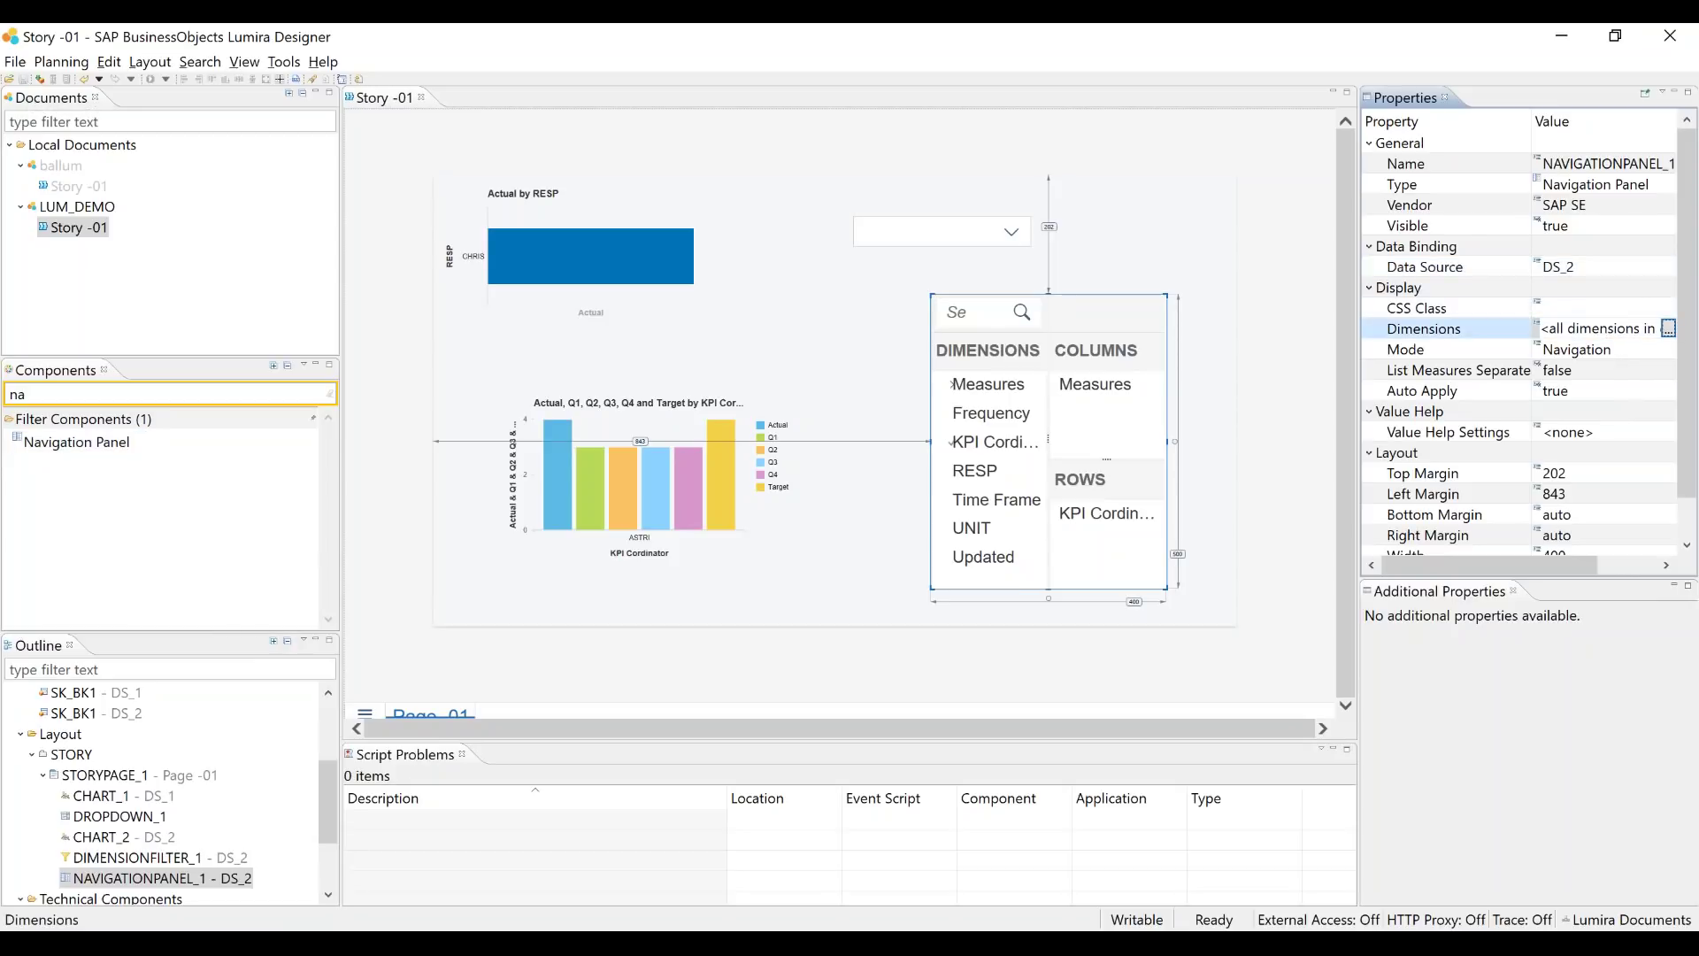
{"action": "left_click", "coordinate": [1668, 329]}
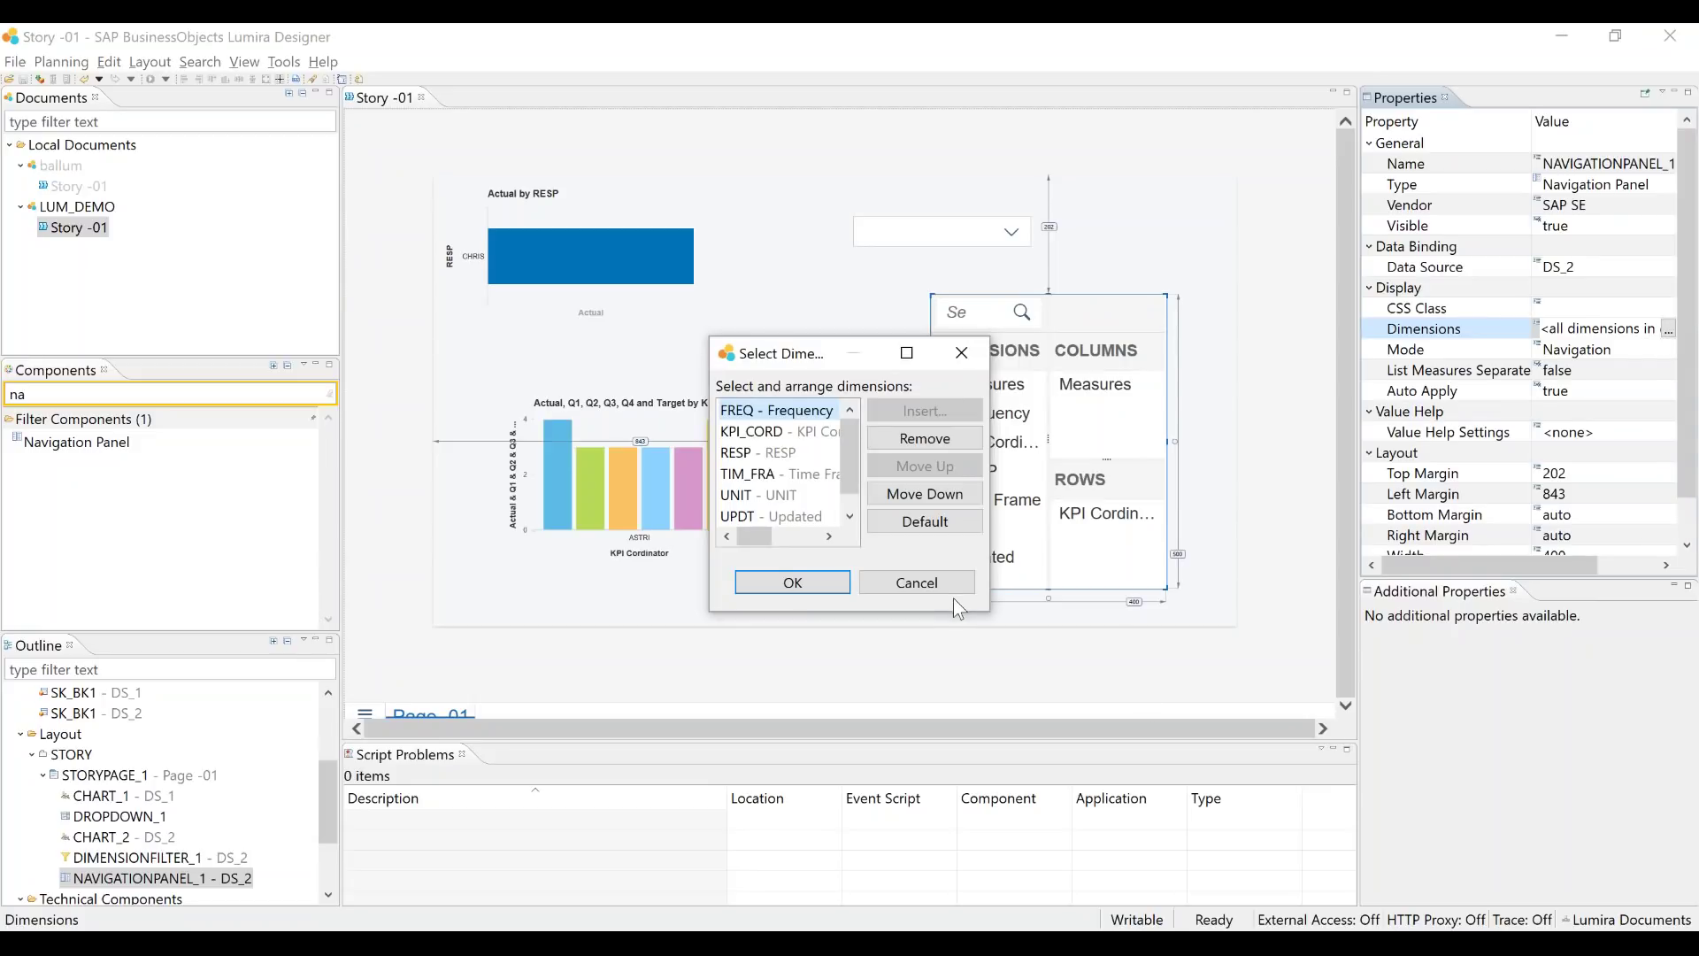
{"action": "left_click", "coordinate": [917, 583]}
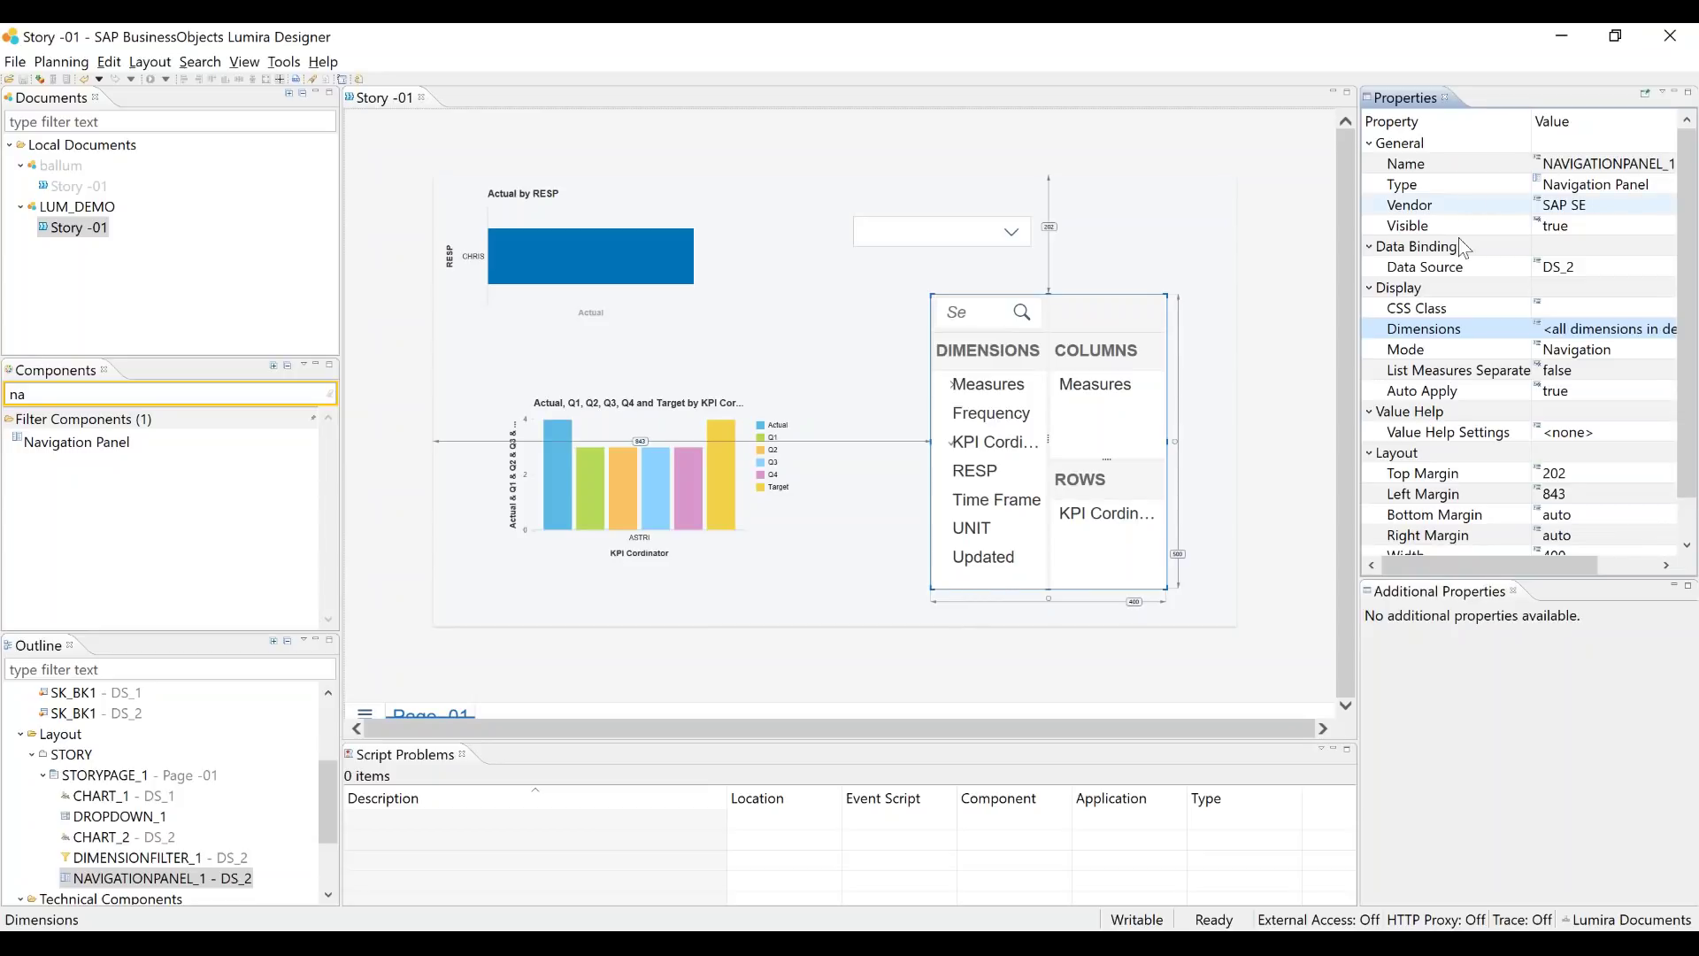
{"action": "scroll", "coordinate": [1515, 340], "scroll_direction": "down", "scroll_amount": 1}
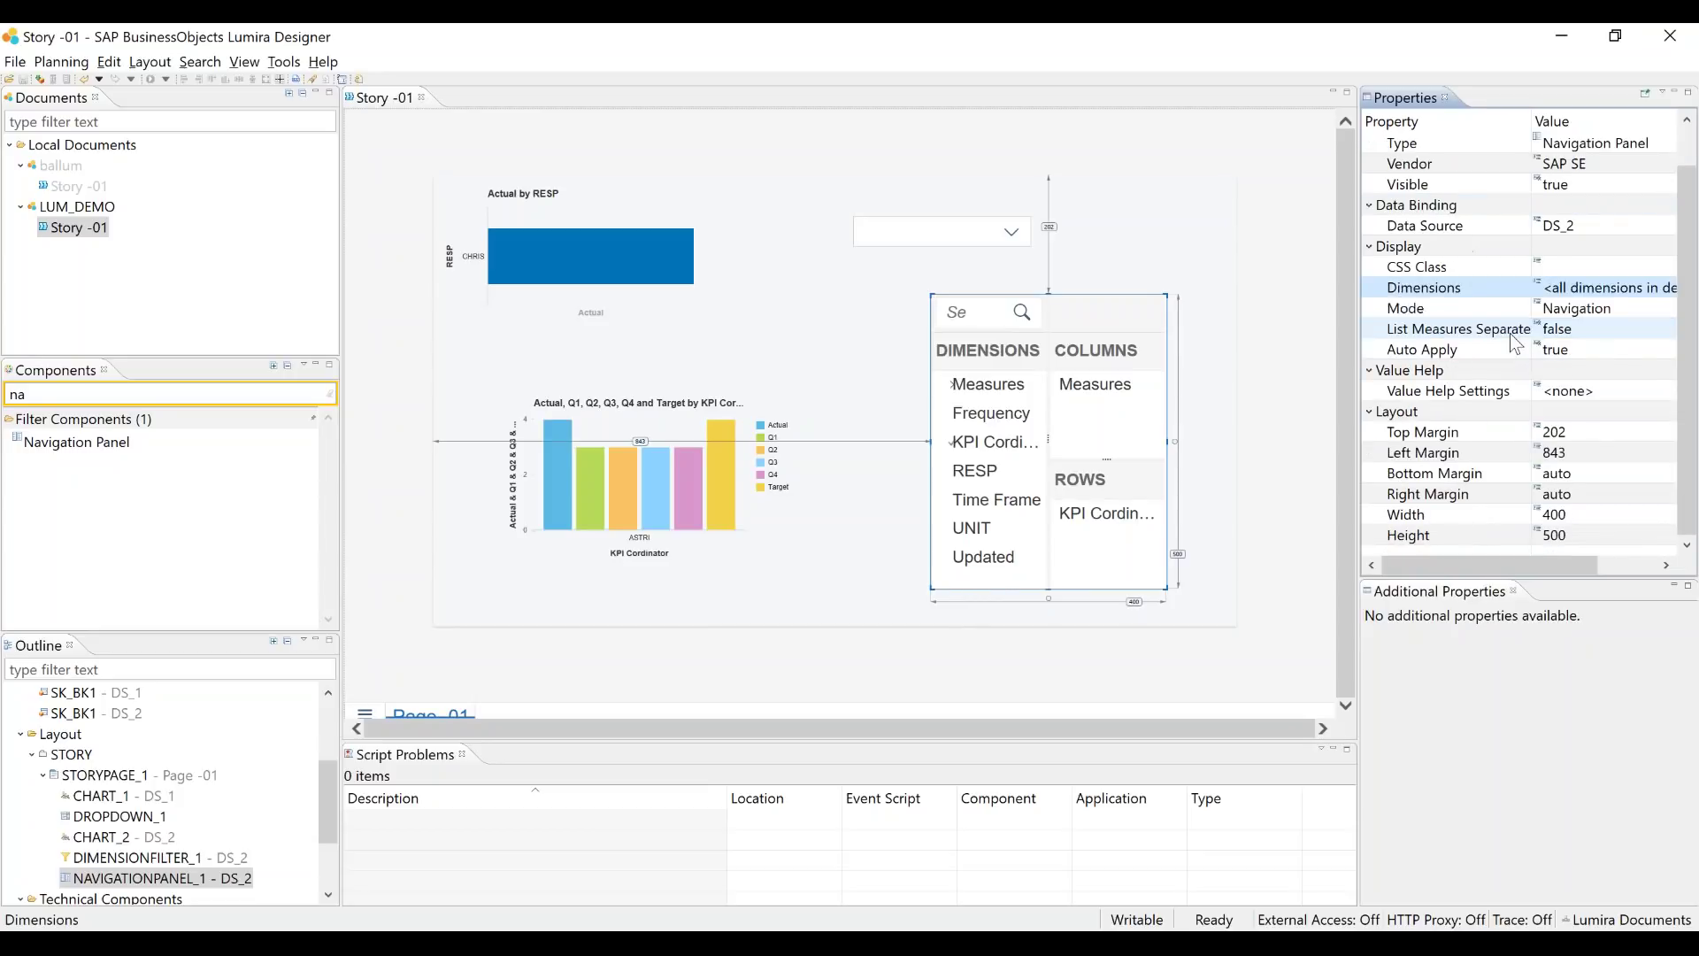
{"action": "left_click", "coordinate": [1575, 308]}
{"action": "left_click", "coordinate": [1611, 308]}
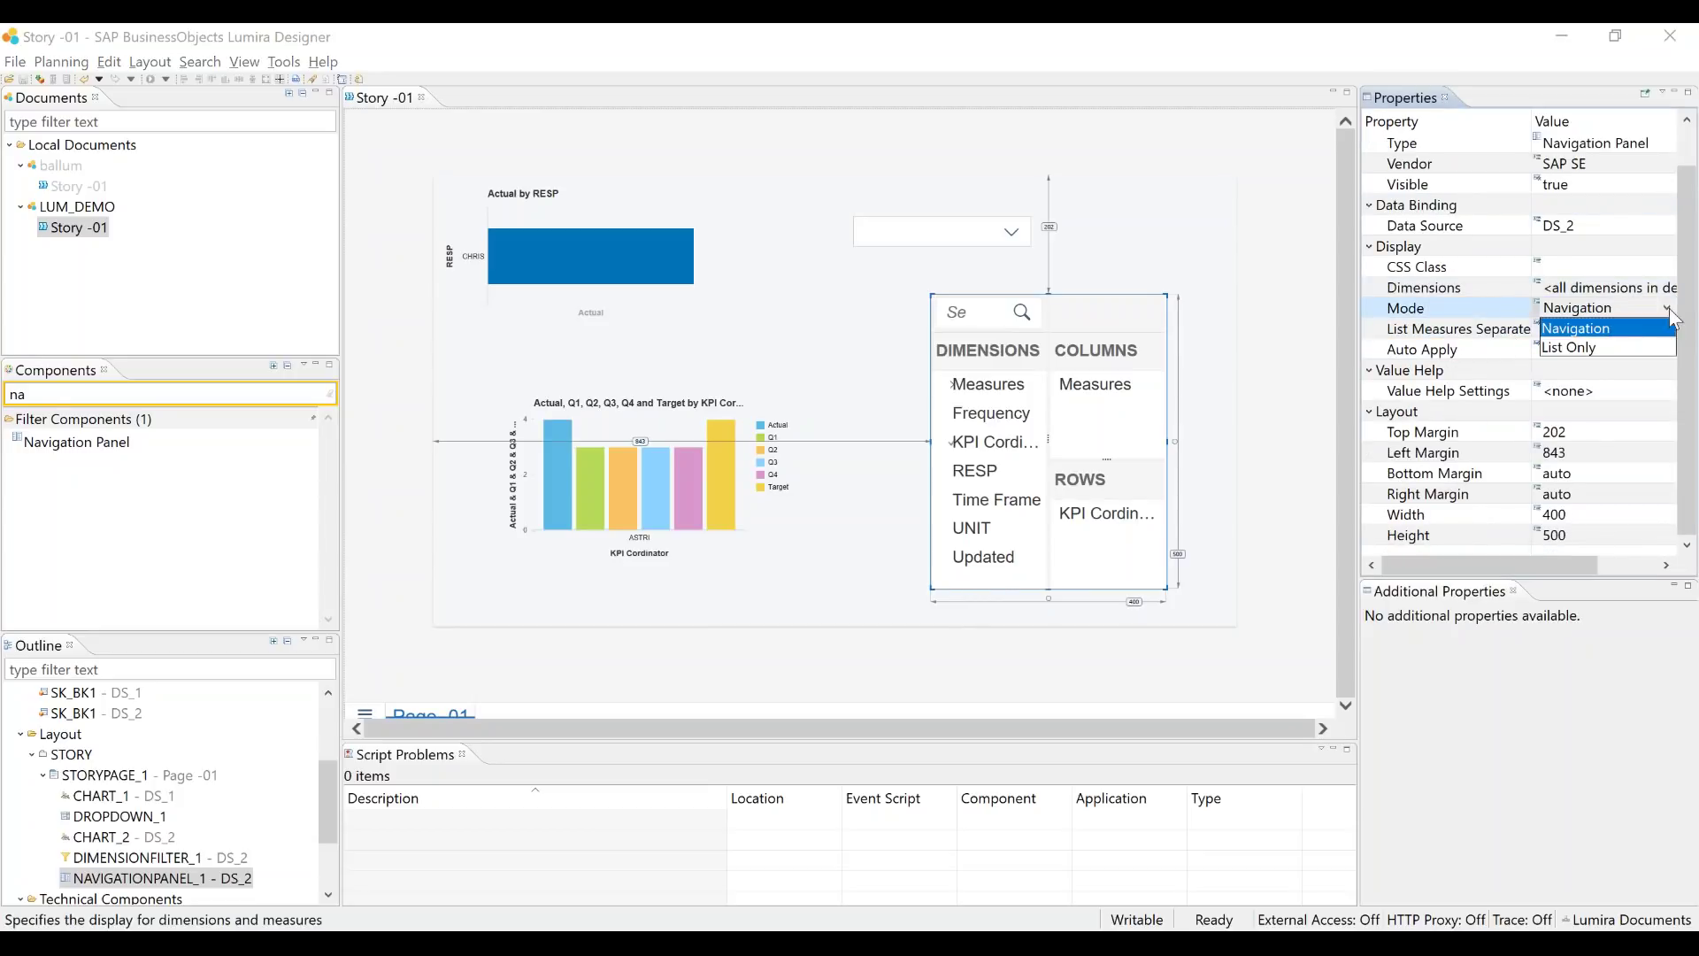
{"action": "left_click", "coordinate": [1606, 329]}
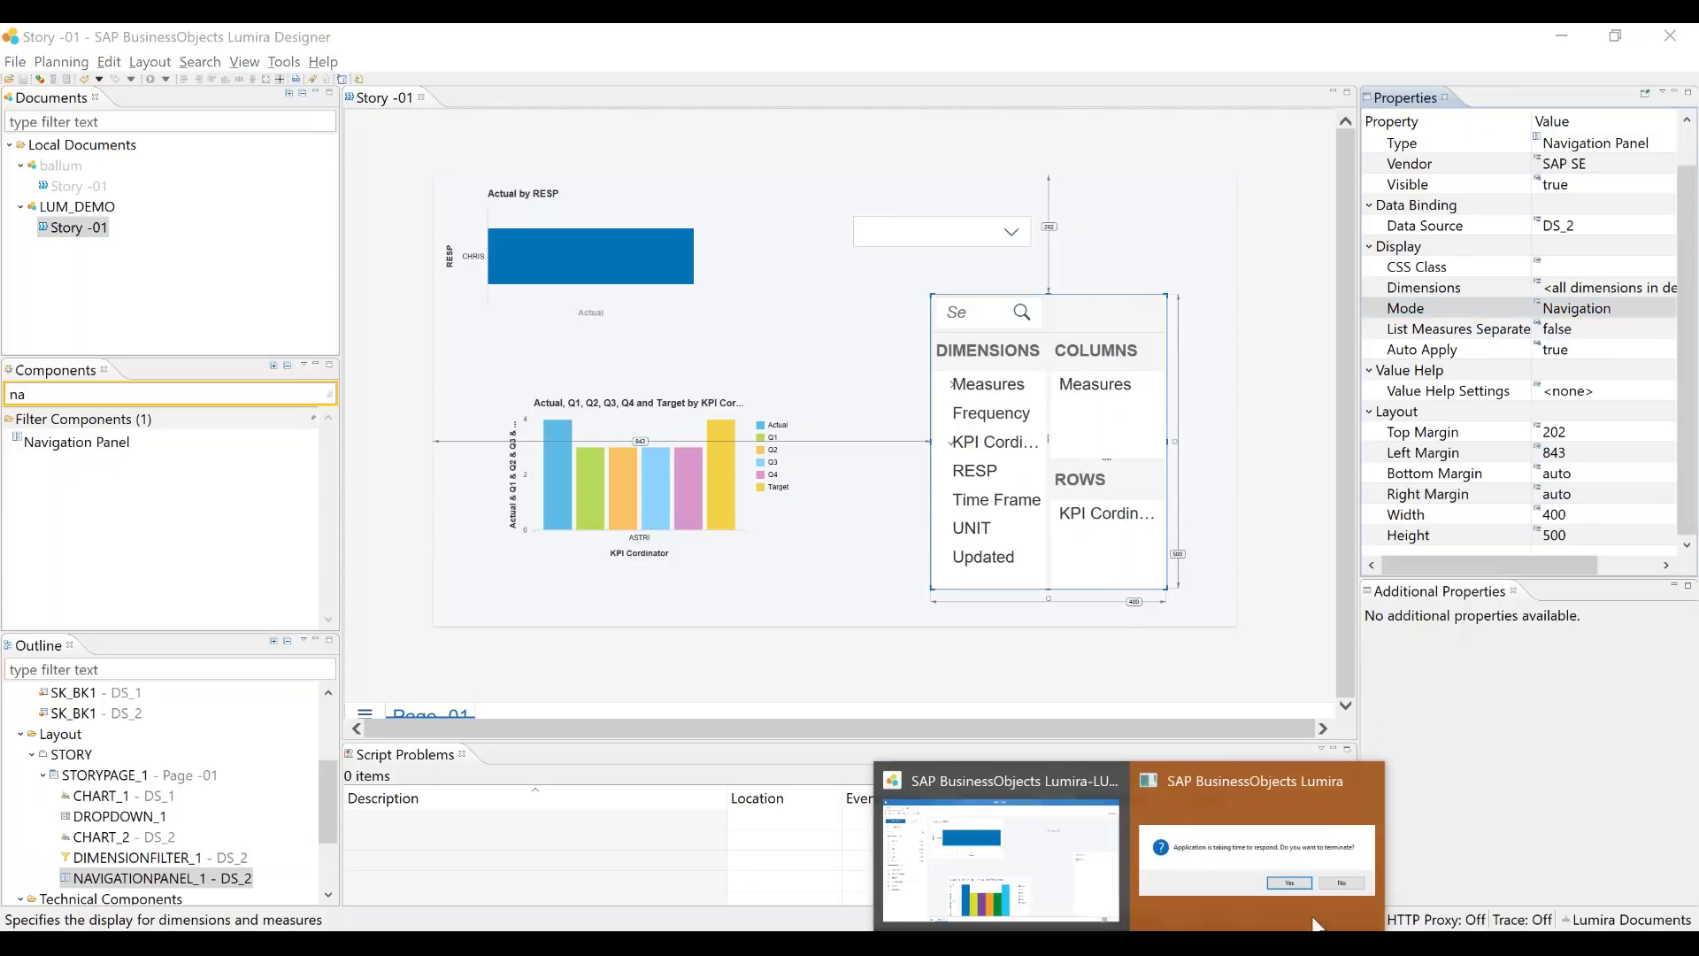
Switch to Lumira Discovery, agree to terminate the unresponsive operation, and close the application while saving the LUM_DEMO document
{"action": "left_click", "coordinate": [1258, 852]}
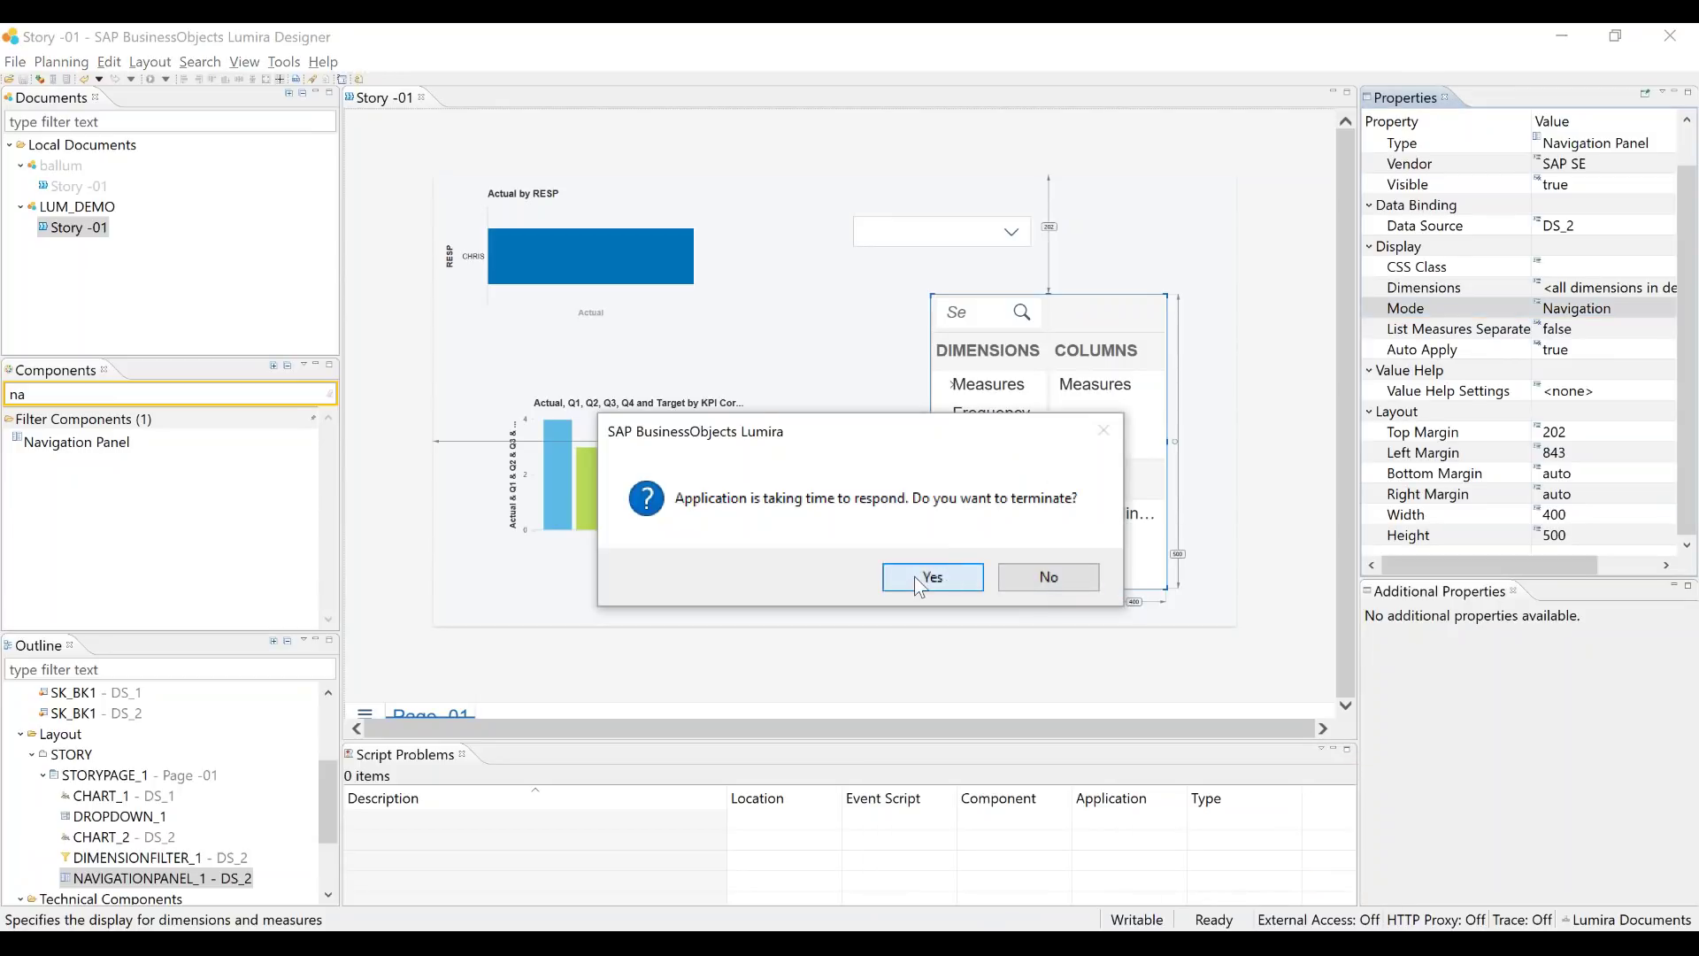
{"action": "left_click", "coordinate": [933, 577]}
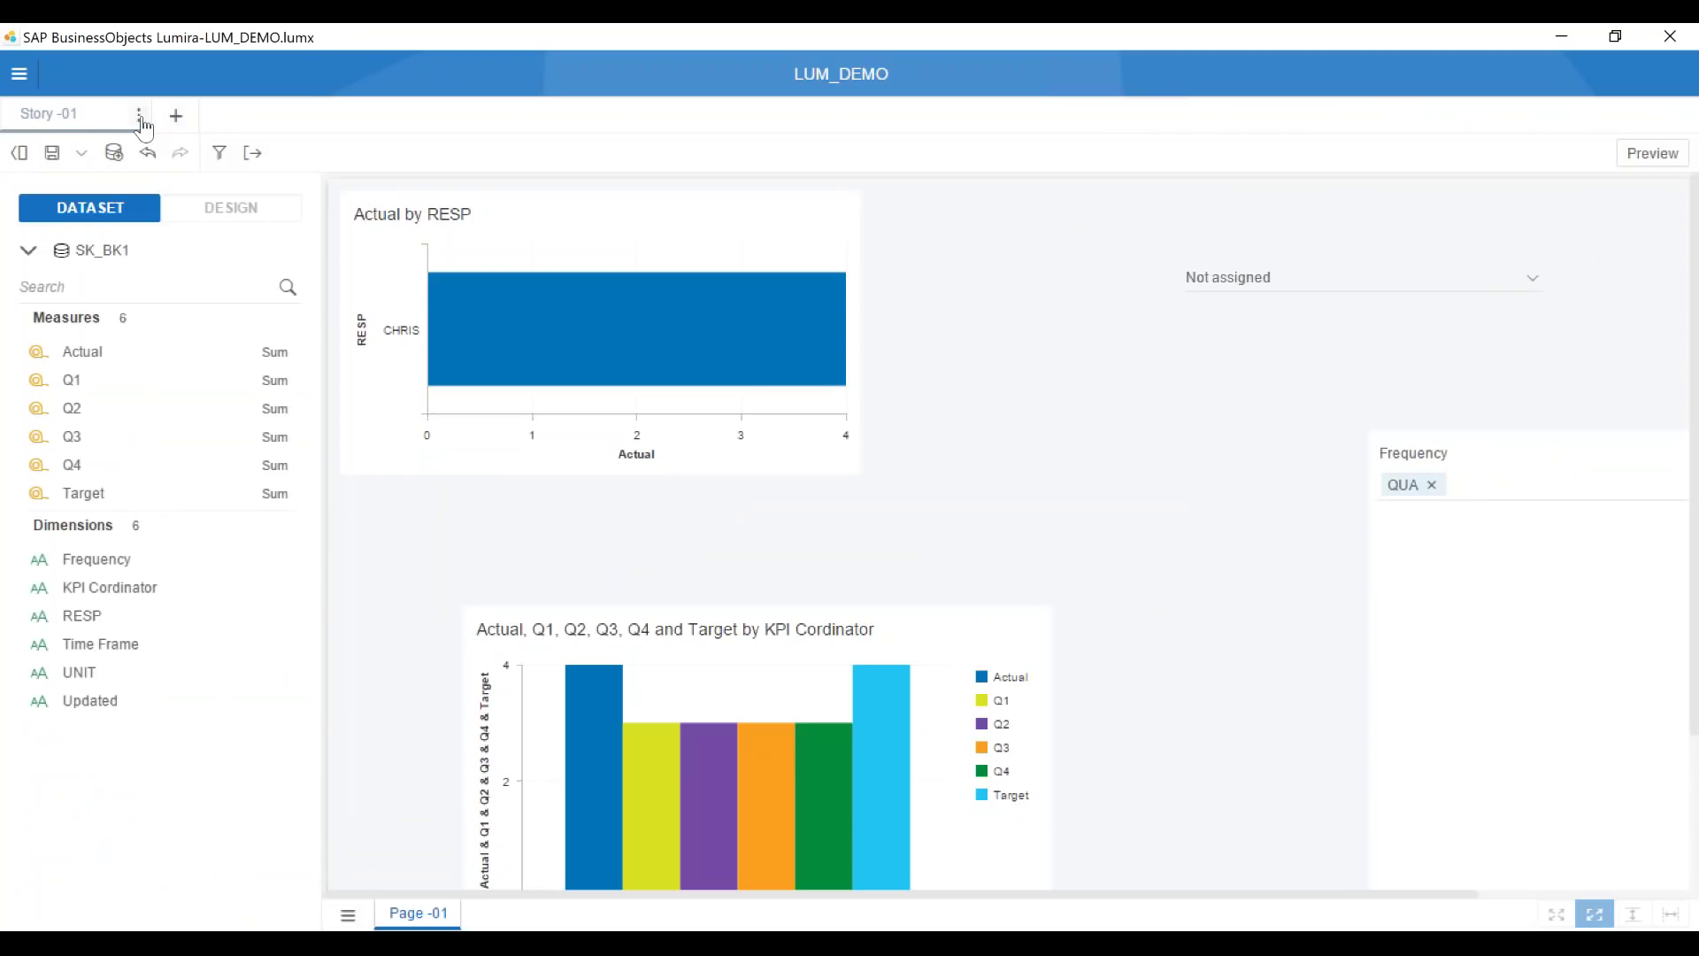
{"action": "left_click", "coordinate": [140, 117]}
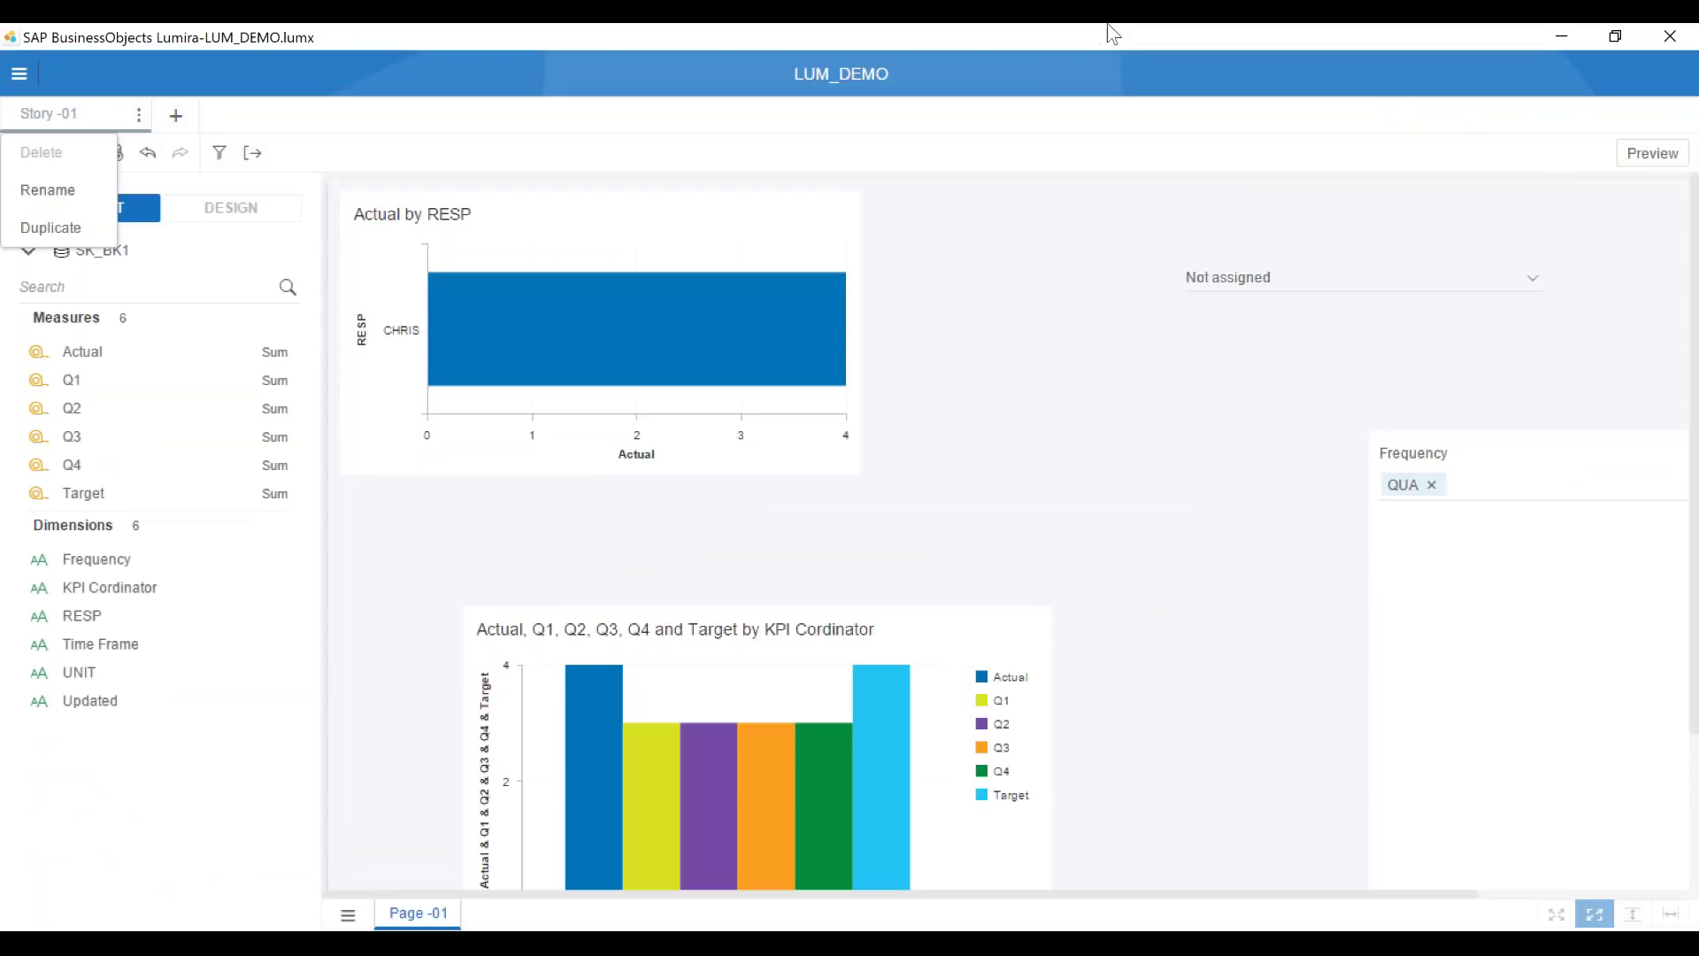
{"action": "left_click", "coordinate": [1682, 44]}
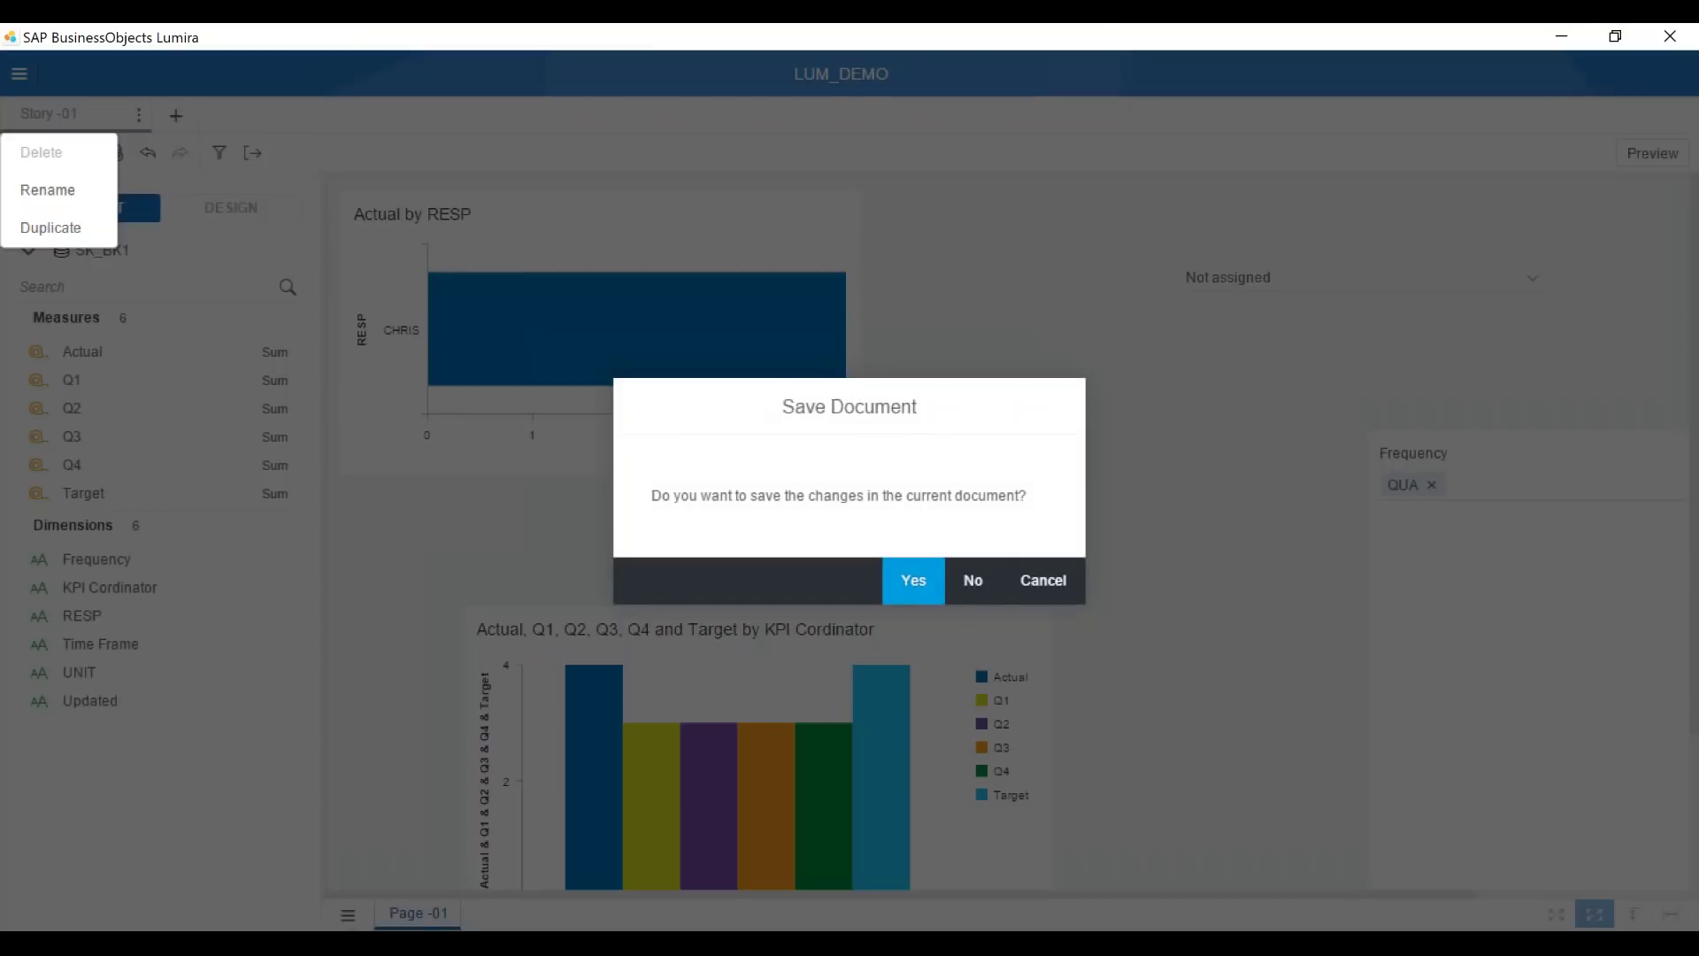
{"action": "left_click", "coordinate": [913, 586]}
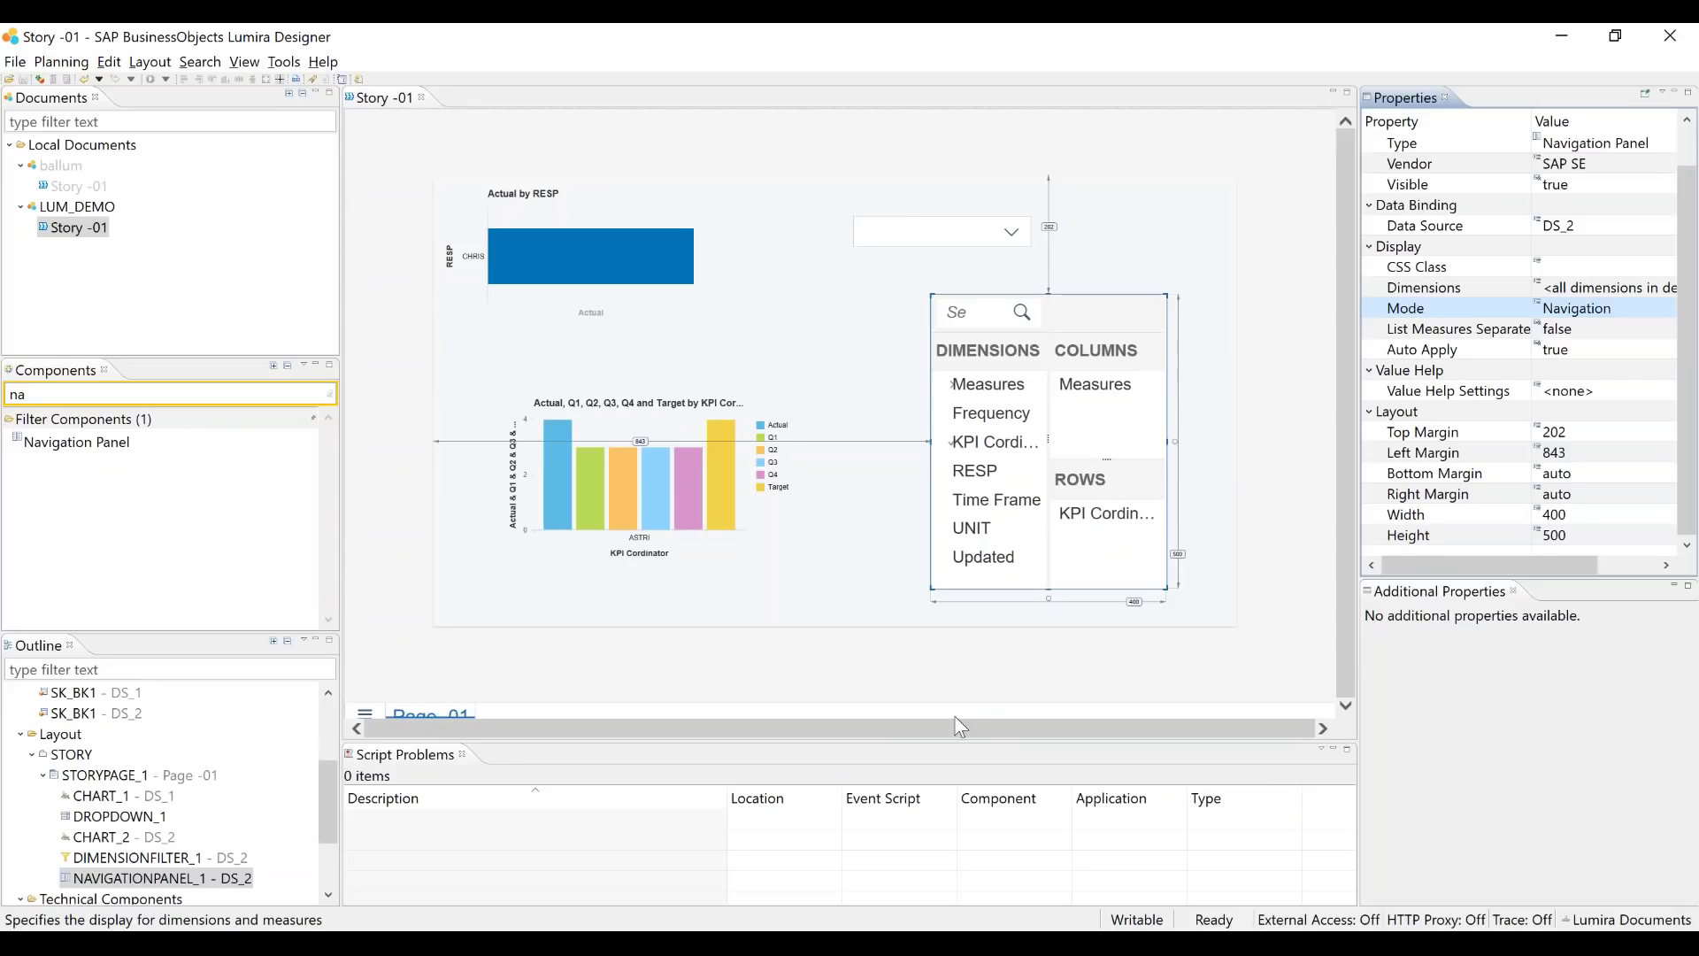
Relaunch Lumira Discovery, skip the trial keycode entry and open the local document LUM_DEMO
{"action": "key", "text": "super"}
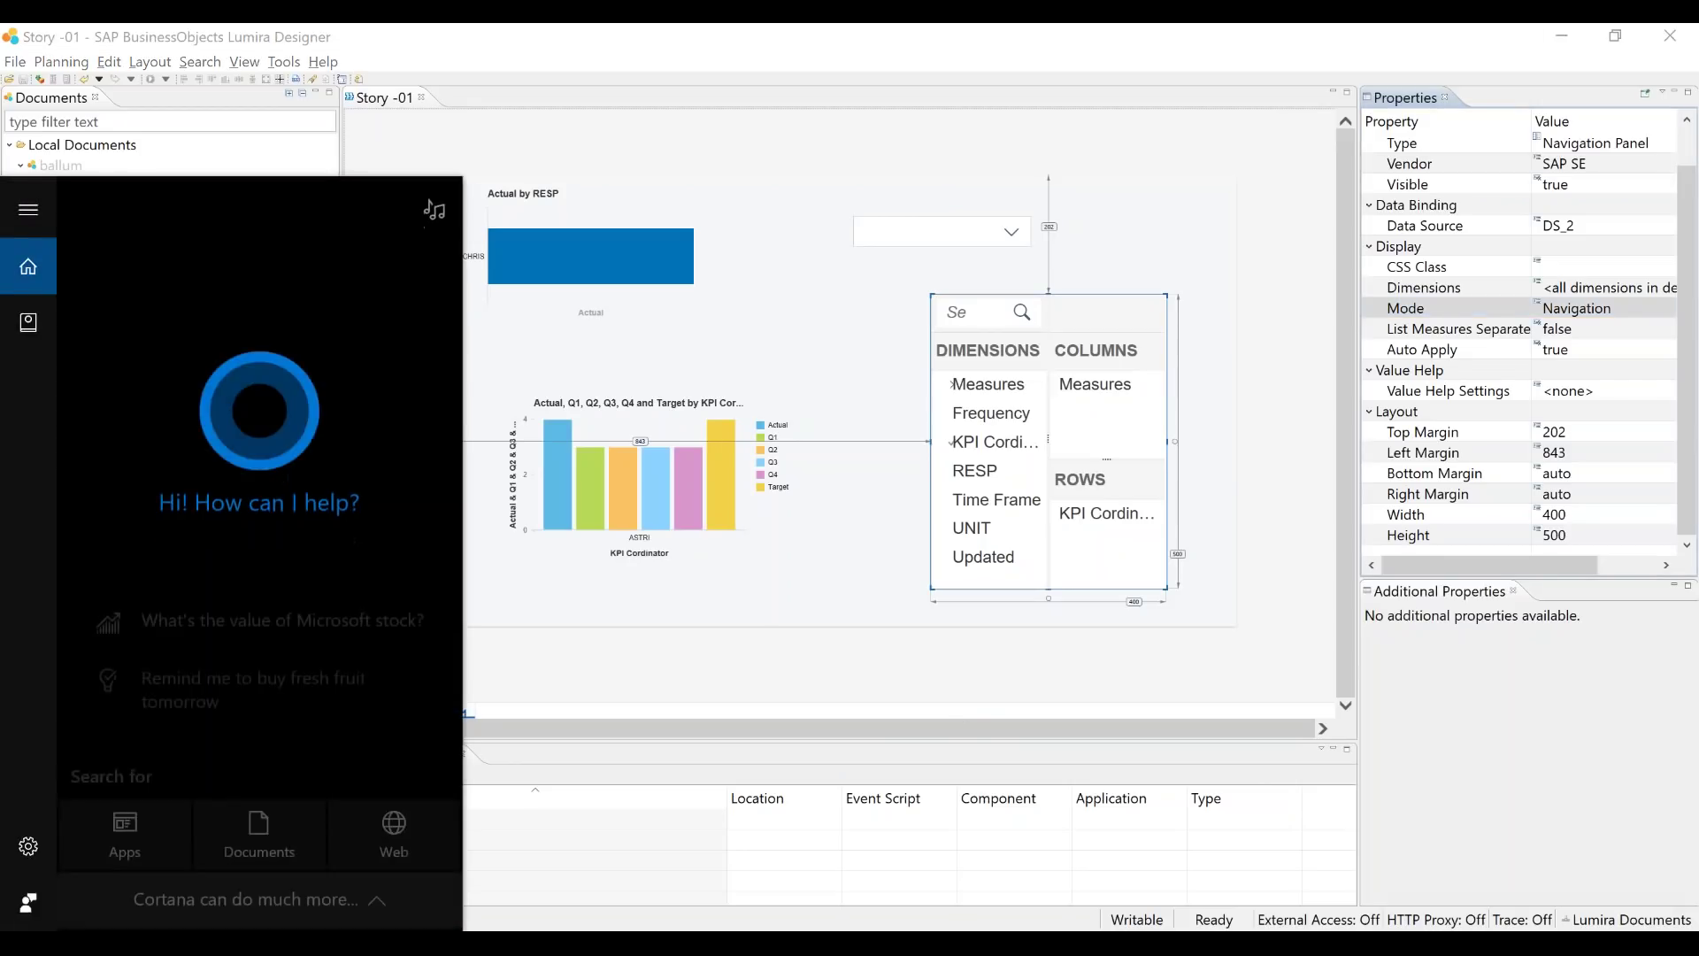
{"action": "type", "text": "th"}
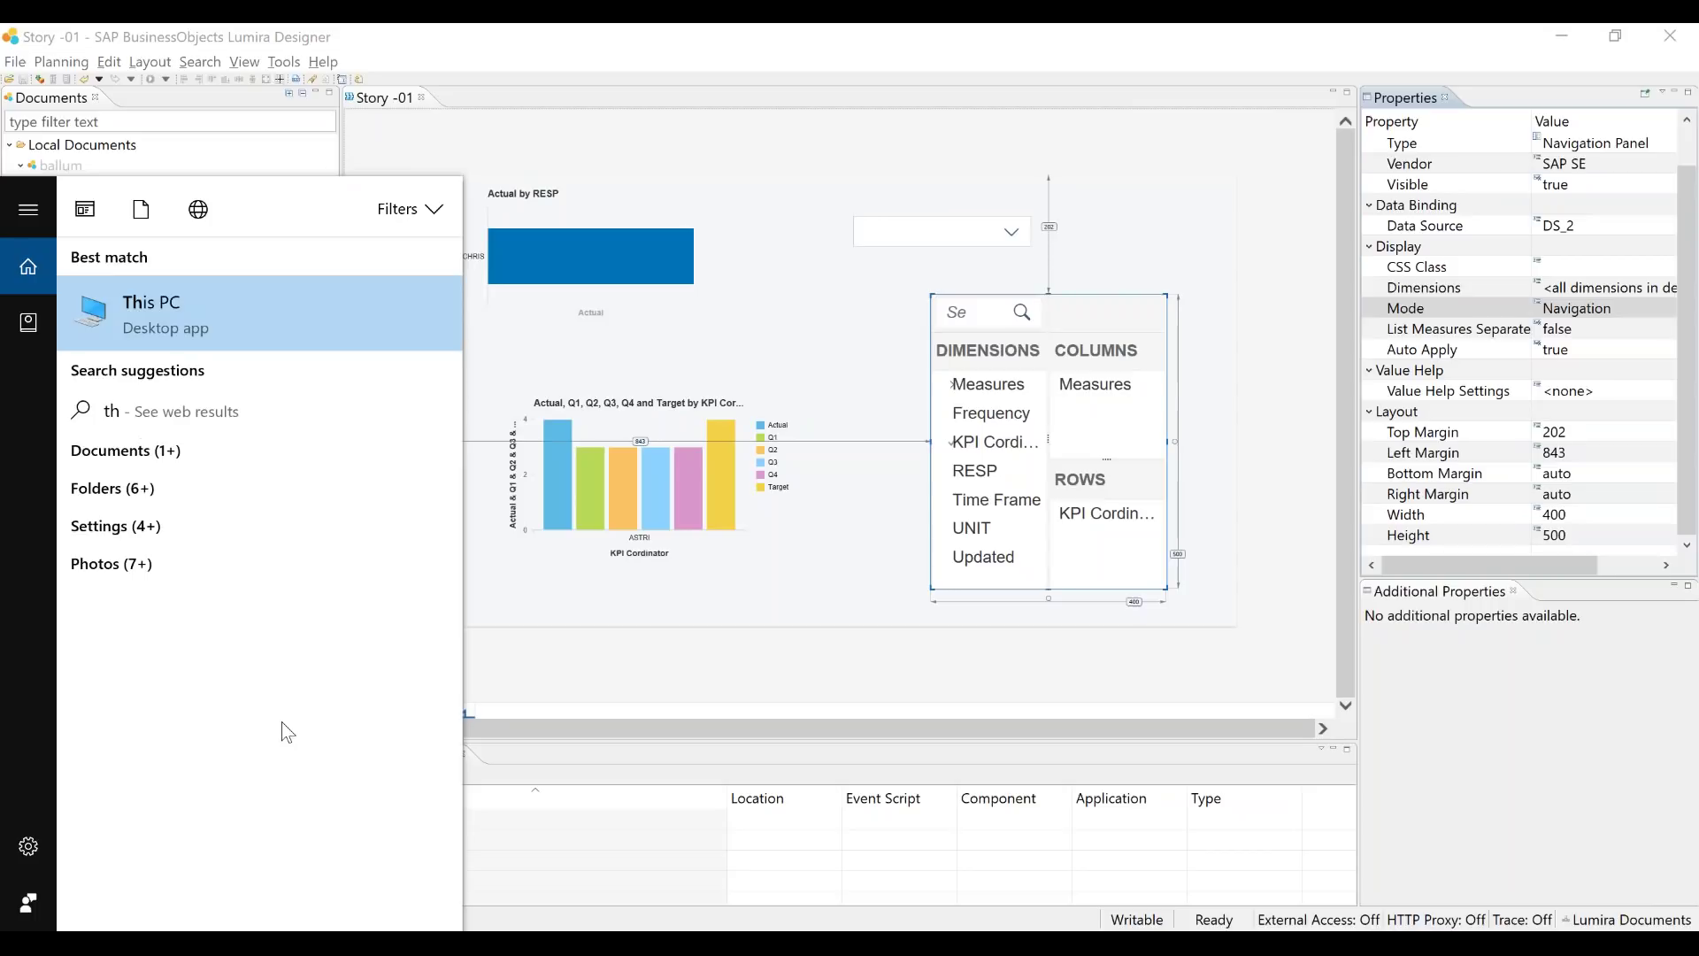
{"action": "key", "text": "BackSpace"}
{"action": "key", "text": "BackSpace"}
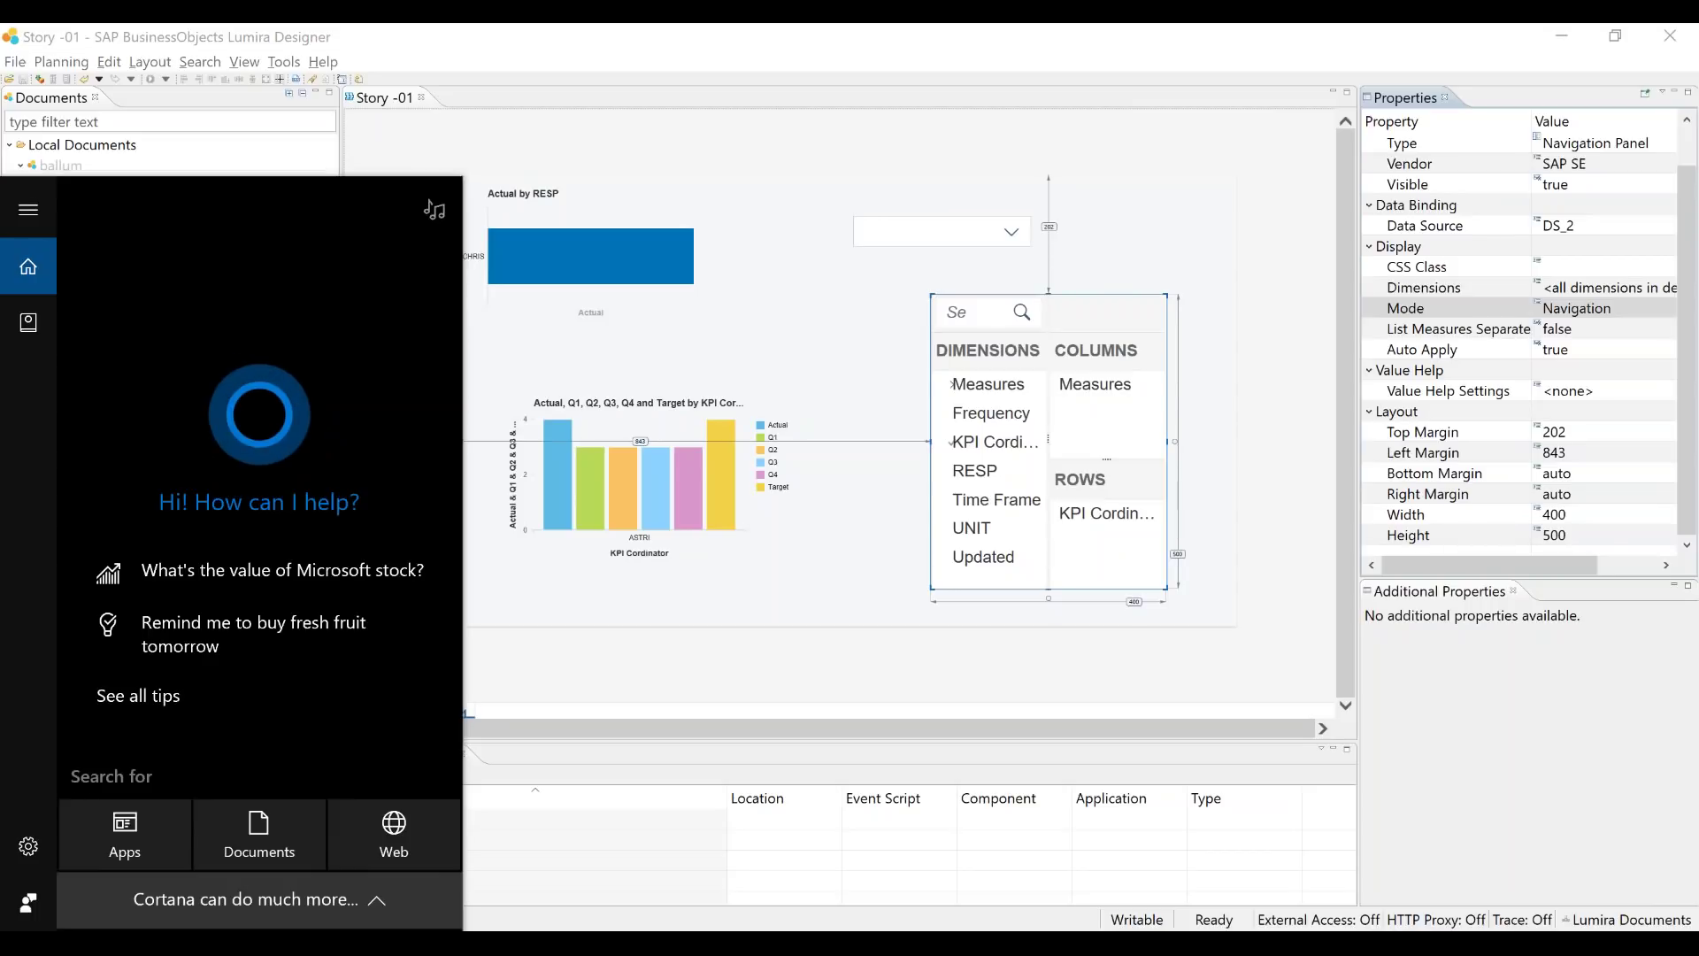
{"action": "type", "text": "lu"}
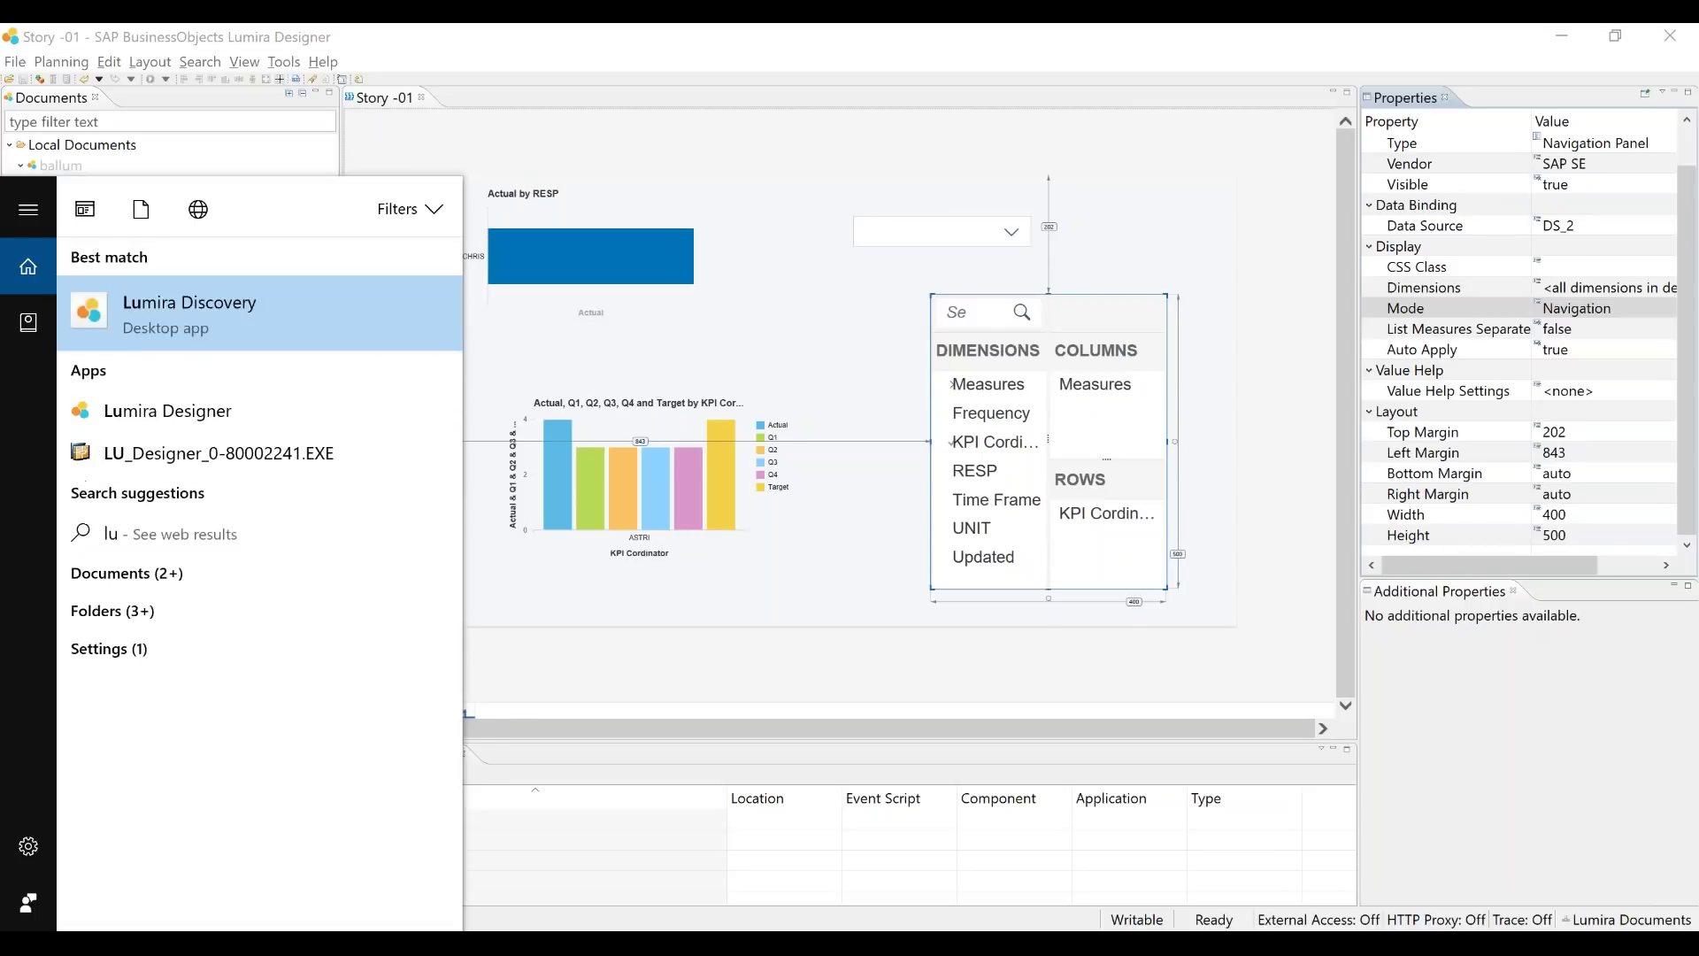
{"action": "key", "text": "Escape"}
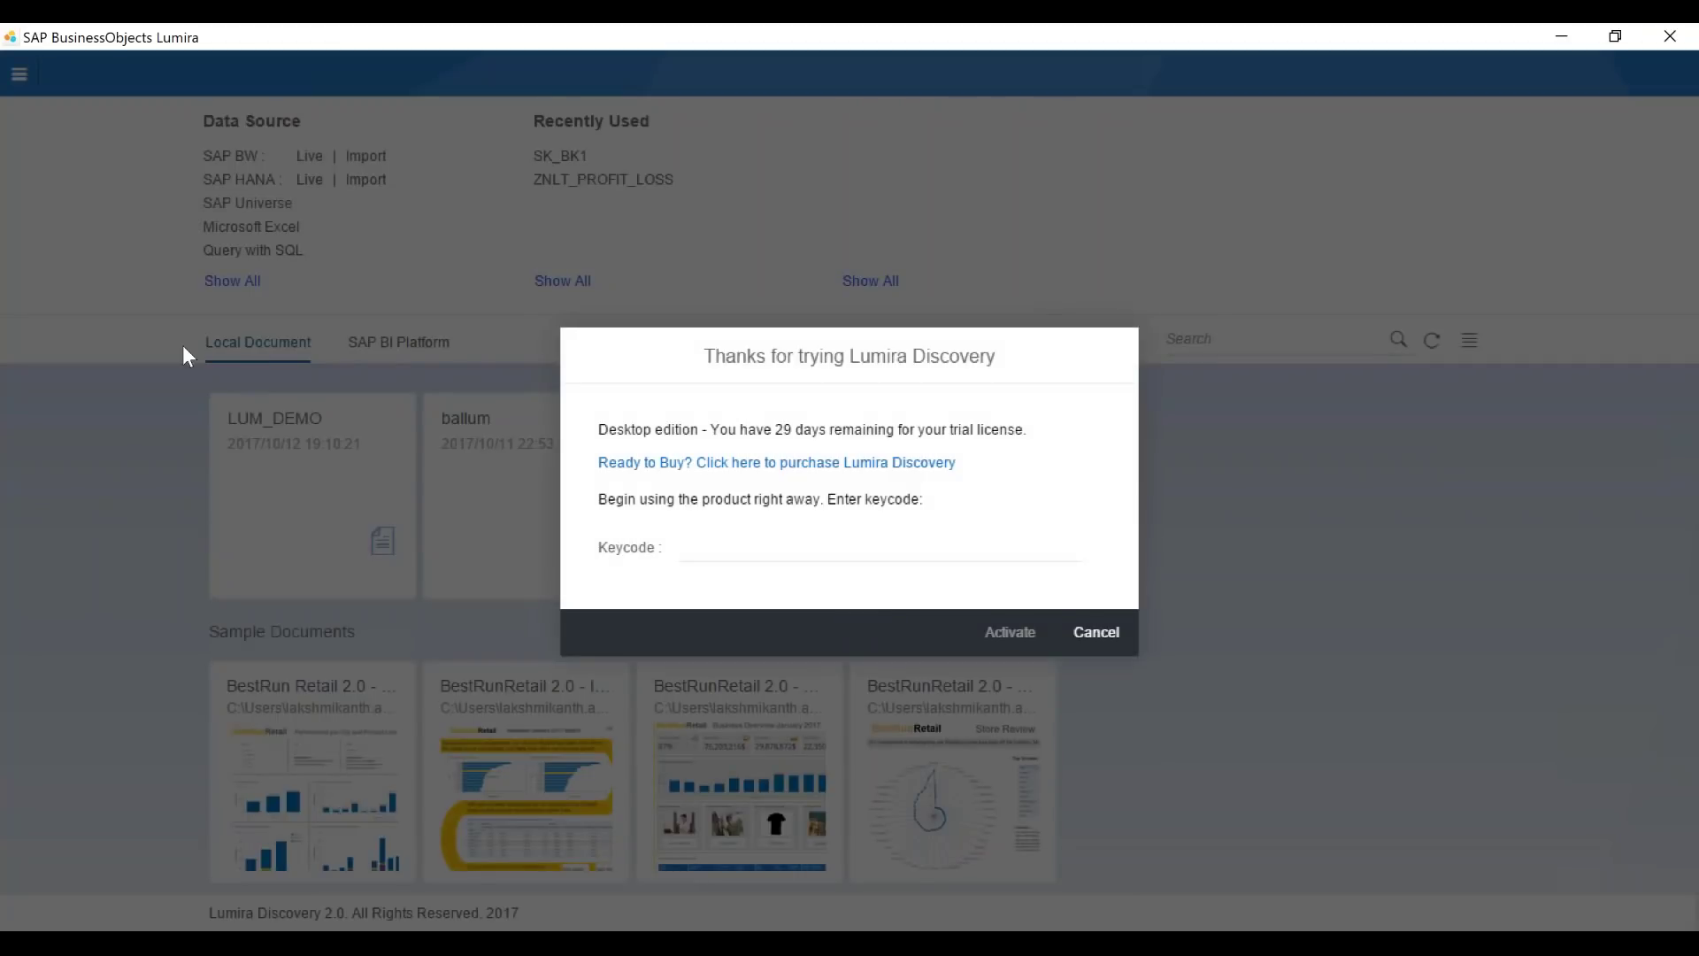
{"action": "left_click", "coordinate": [1111, 645]}
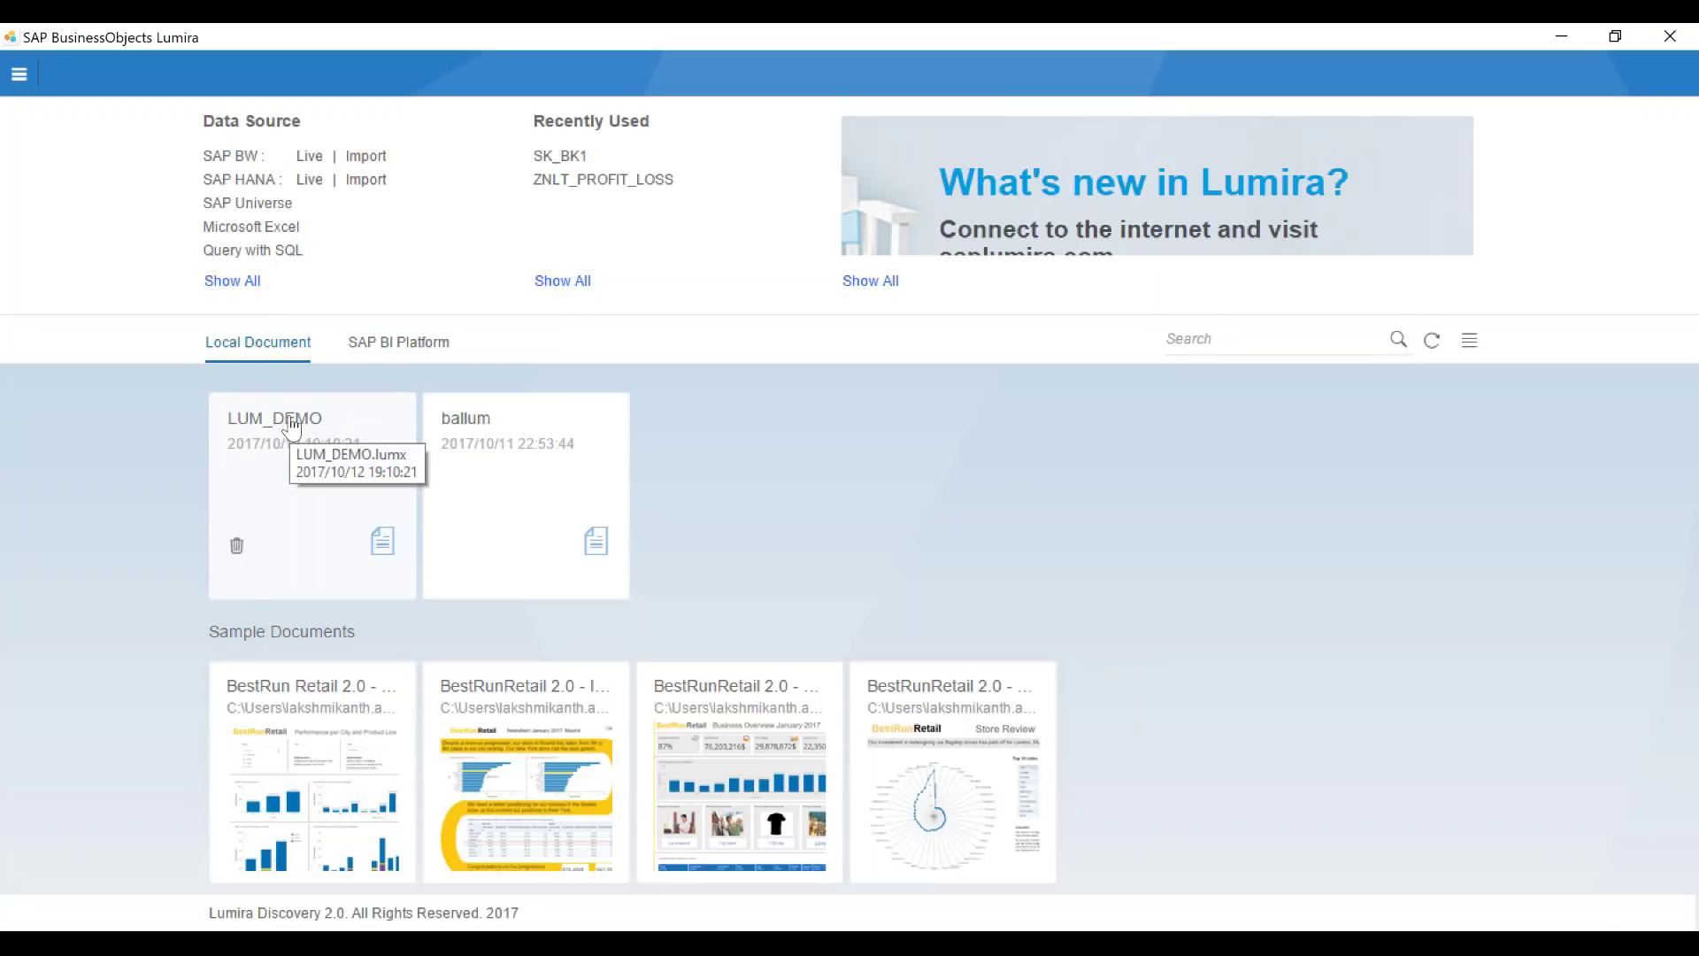
{"action": "left_click", "coordinate": [292, 424]}
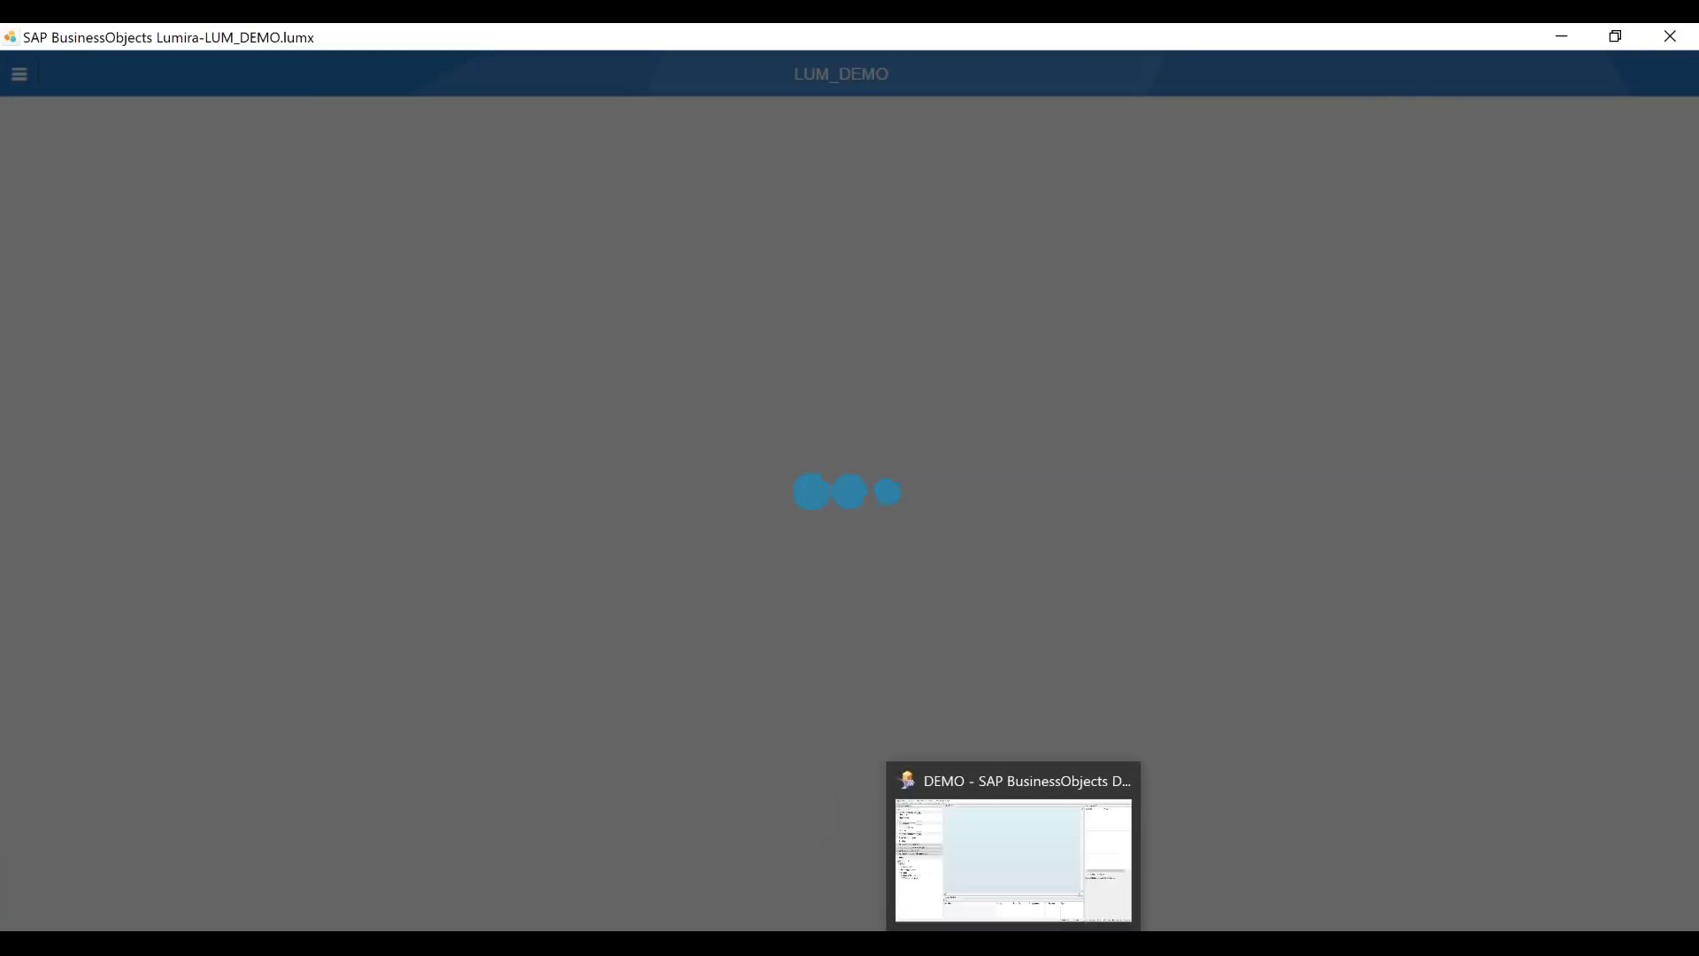
{"action": "left_click", "coordinate": [1013, 858]}
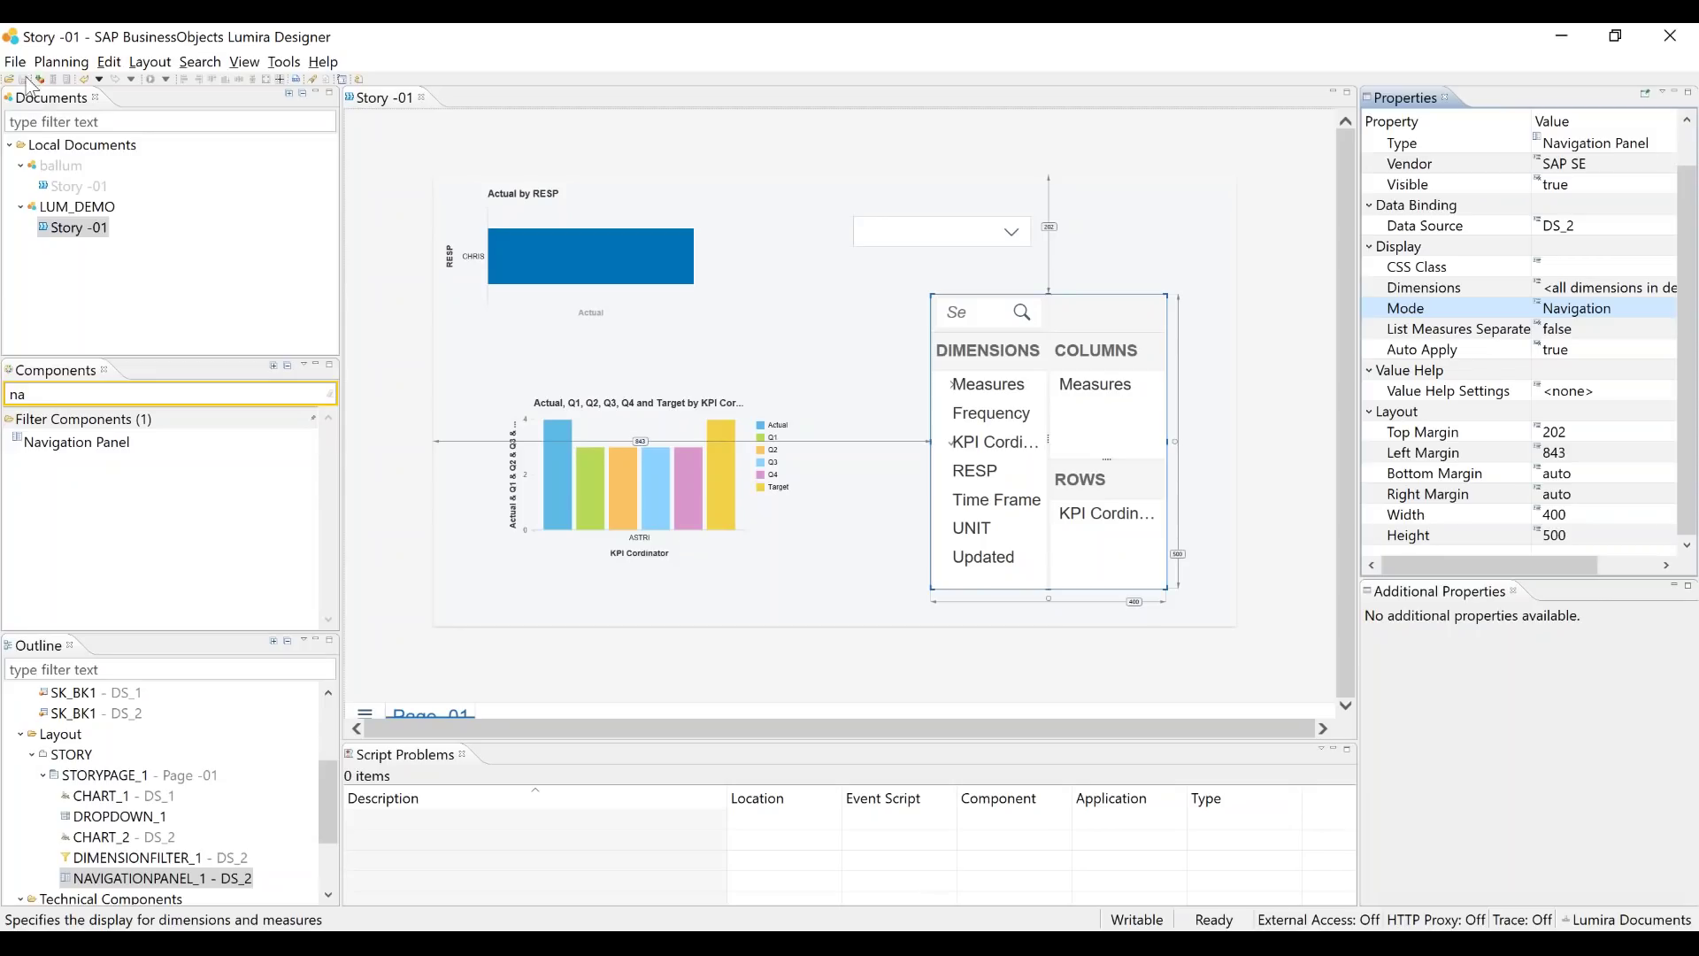
{"action": "key", "text": "alt+Tab"}
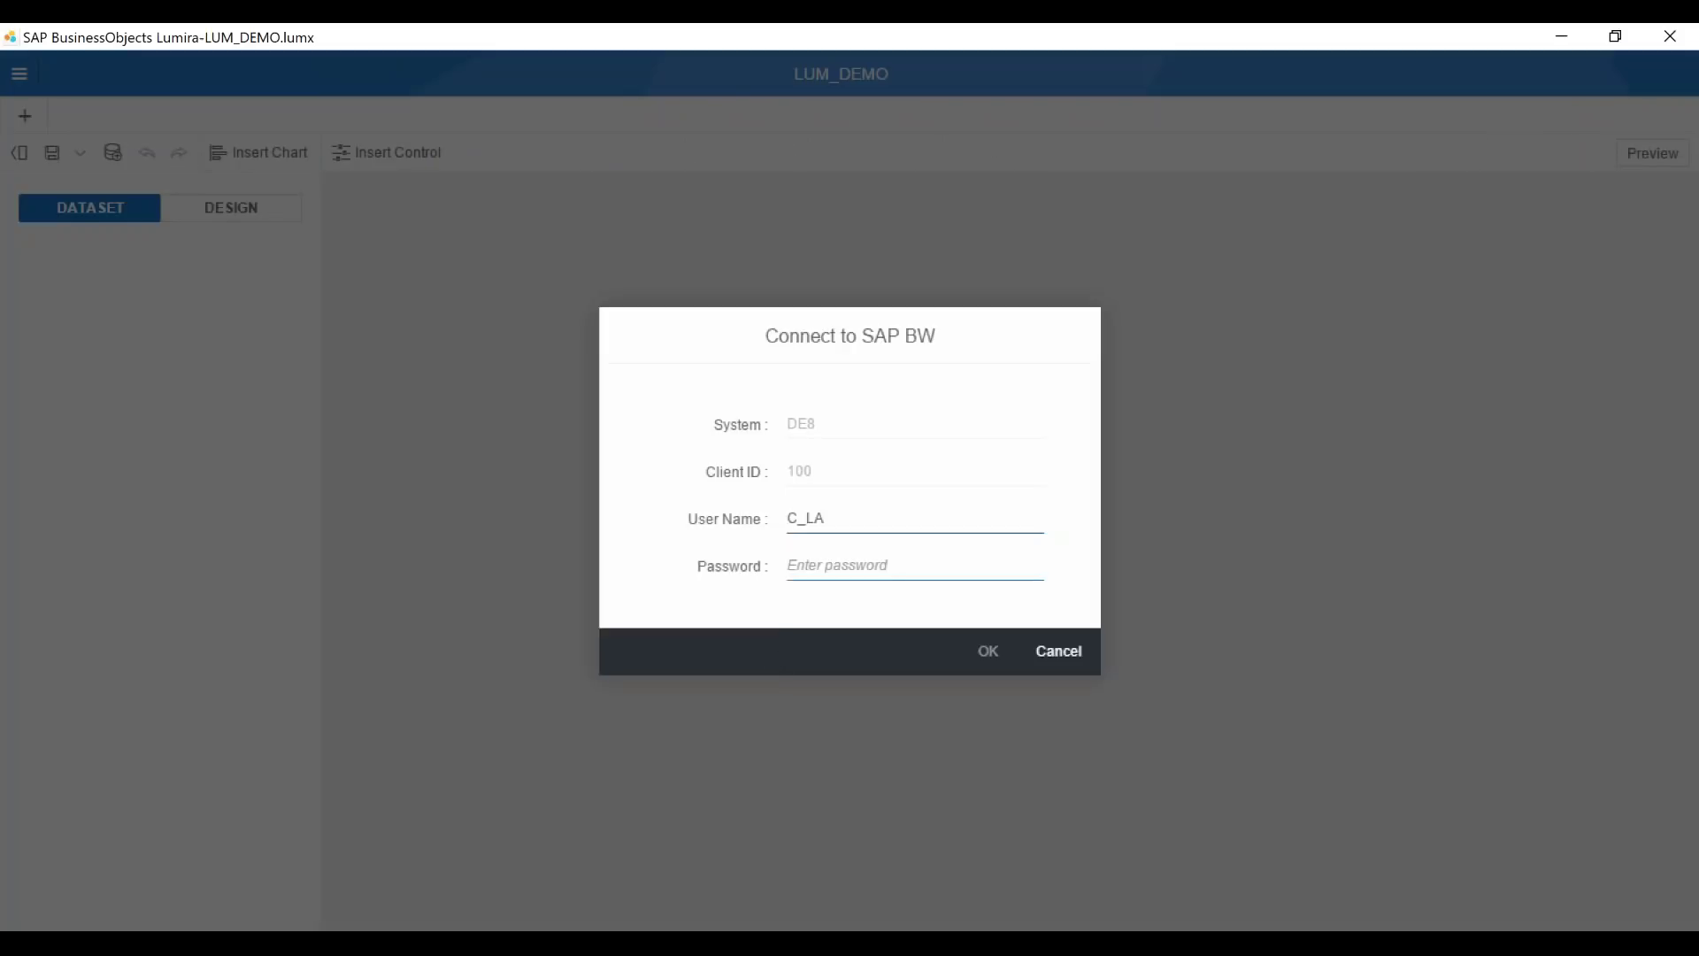
Enter the account password to connect LUM_DEMO to SAP BW and acknowledge the read-only stories notice
{"action": "left_click", "coordinate": [805, 559]}
{"action": "type", "text": "•"}
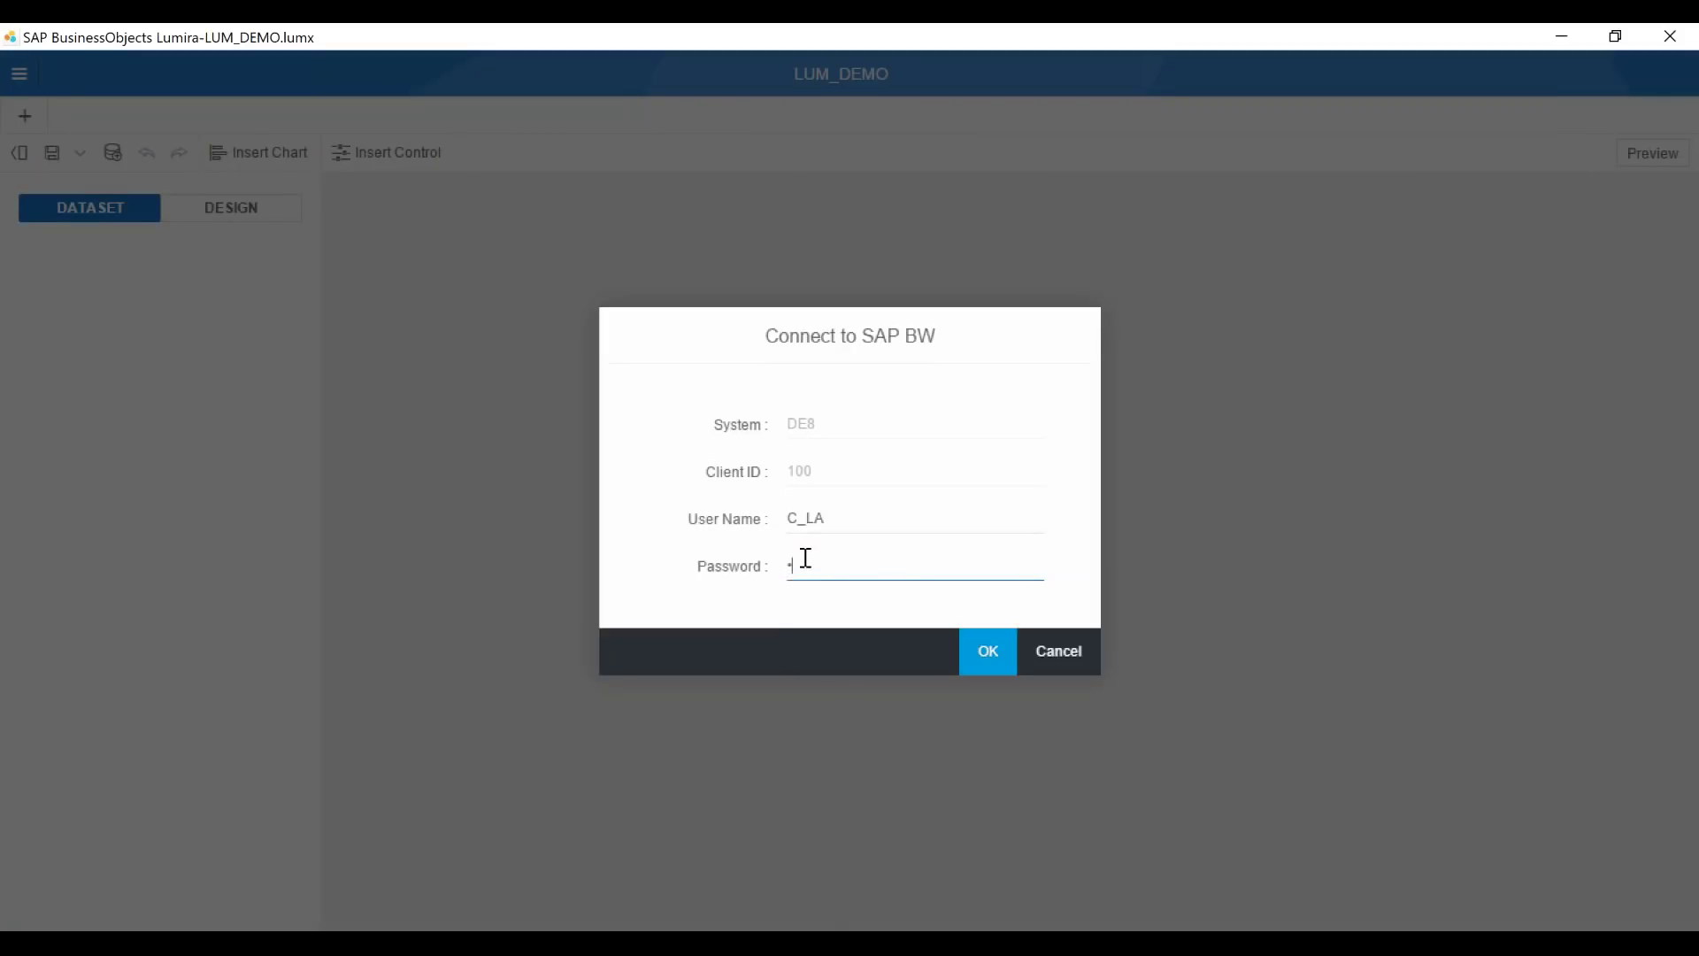
{"action": "type", "text": "•••••••"}
{"action": "left_click", "coordinate": [987, 654]}
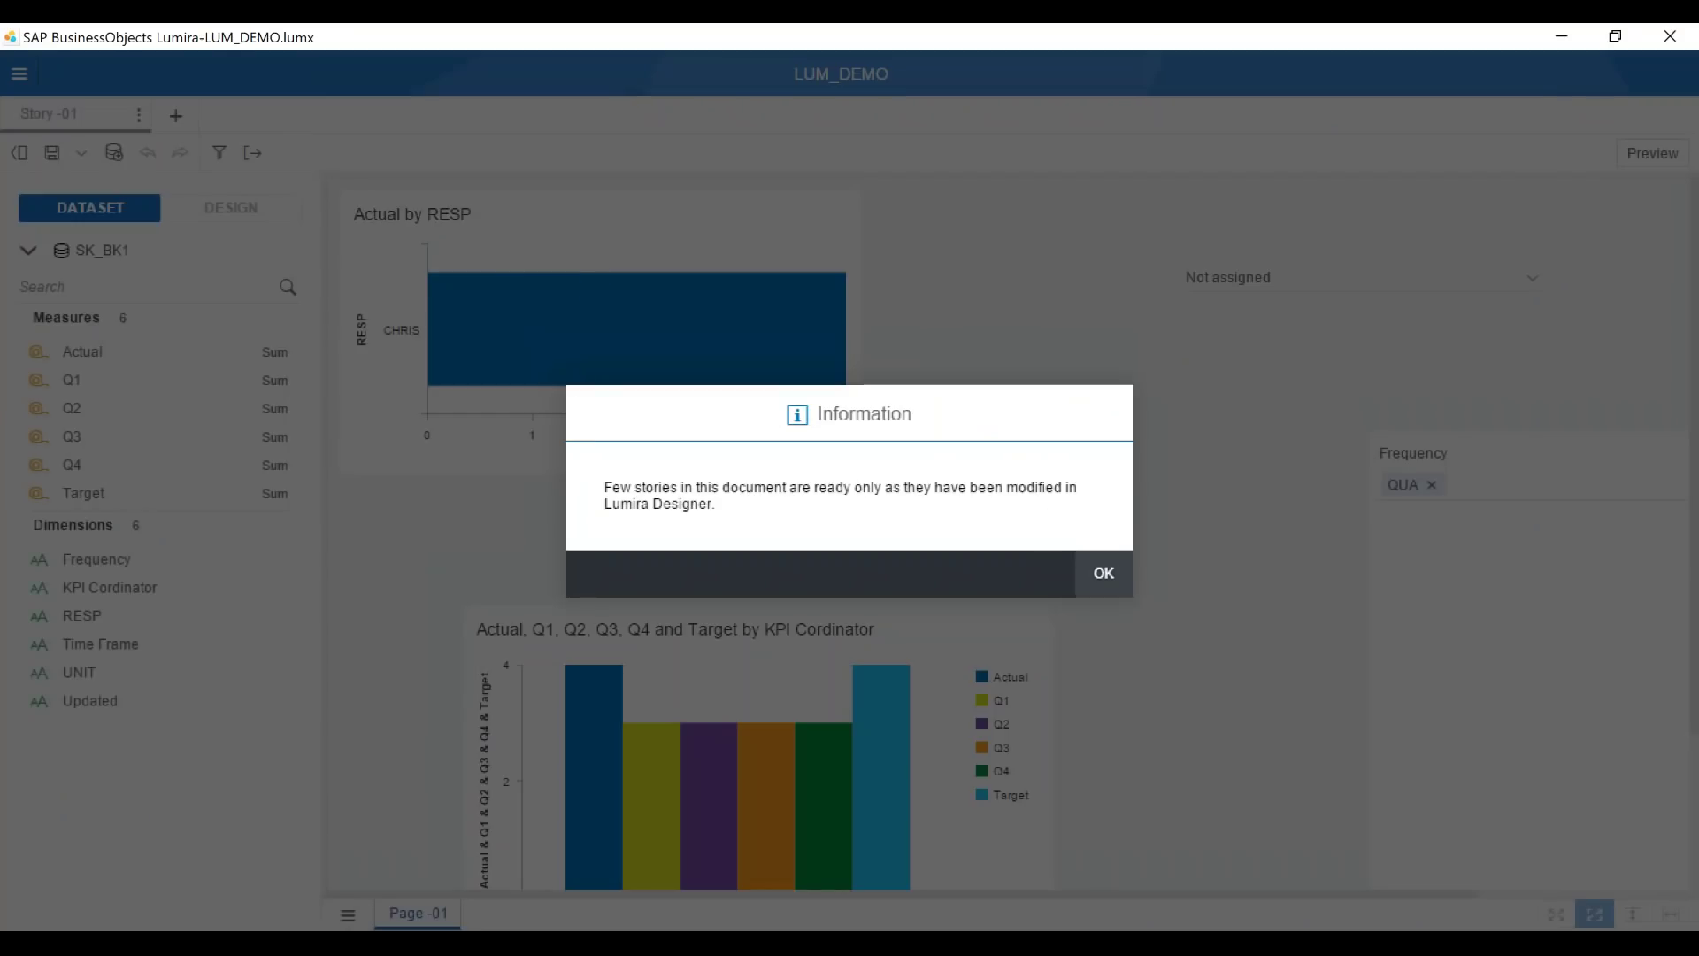
{"action": "left_click", "coordinate": [1100, 573]}
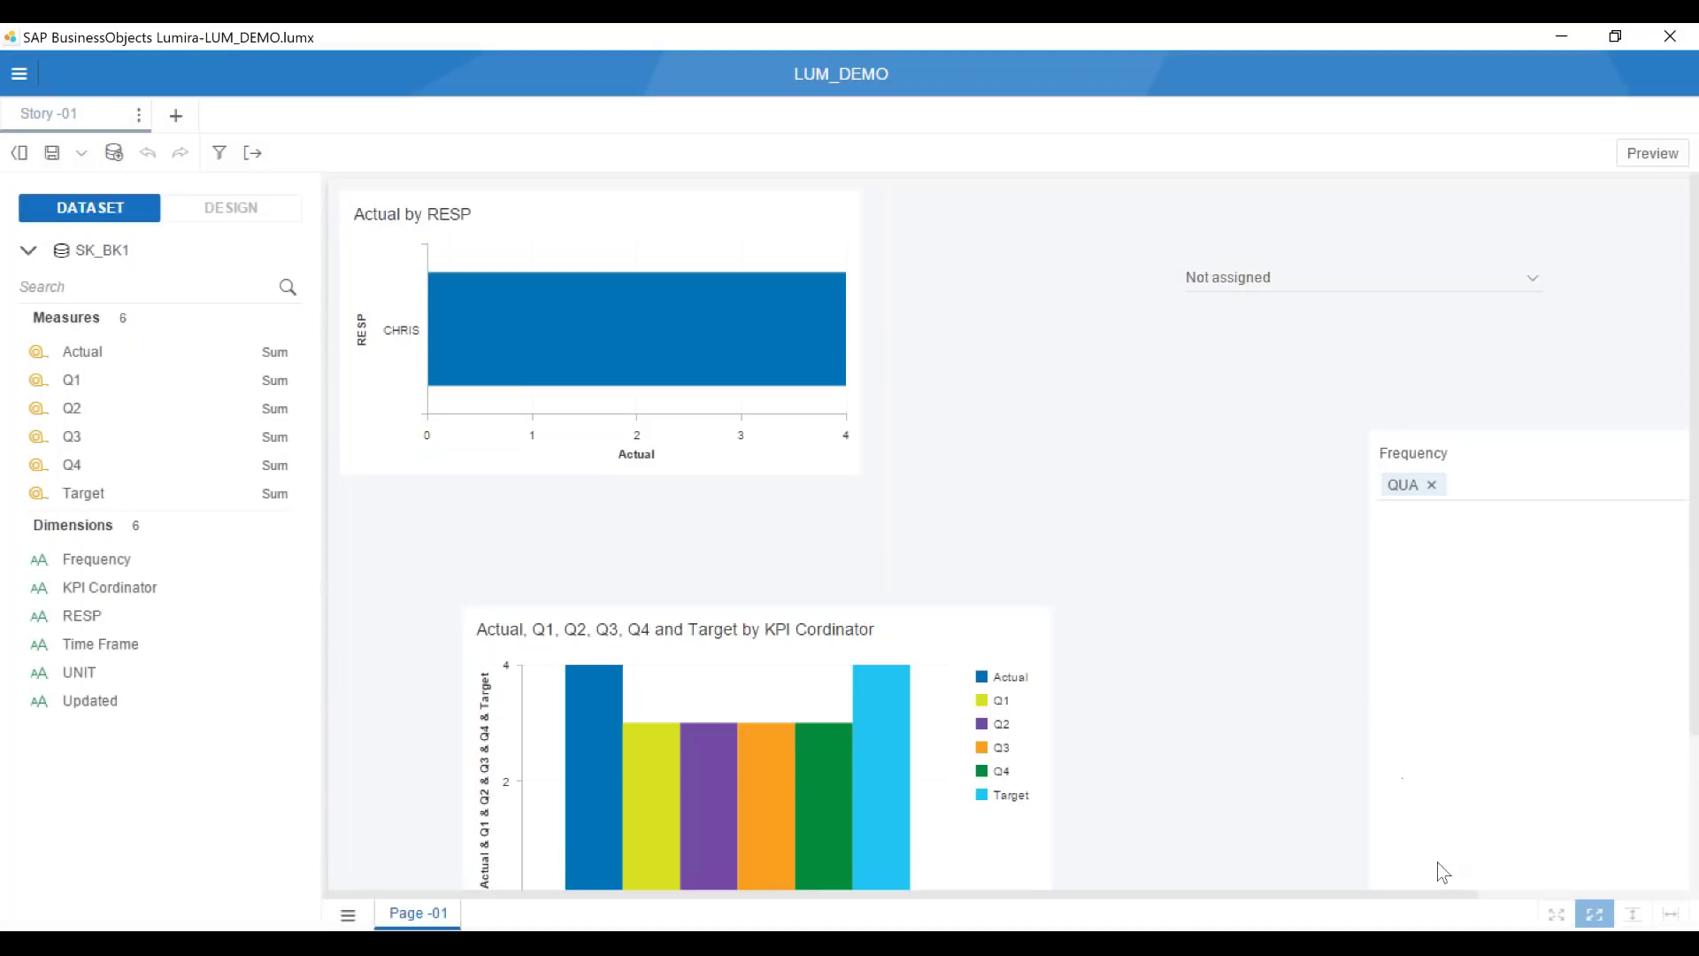
Examine the whole Page -01 of the story in Lumira Discovery, including its charts and filter area
{"action": "left_click_drag", "start_coordinate": [1442, 895], "coordinate": [1651, 895]}
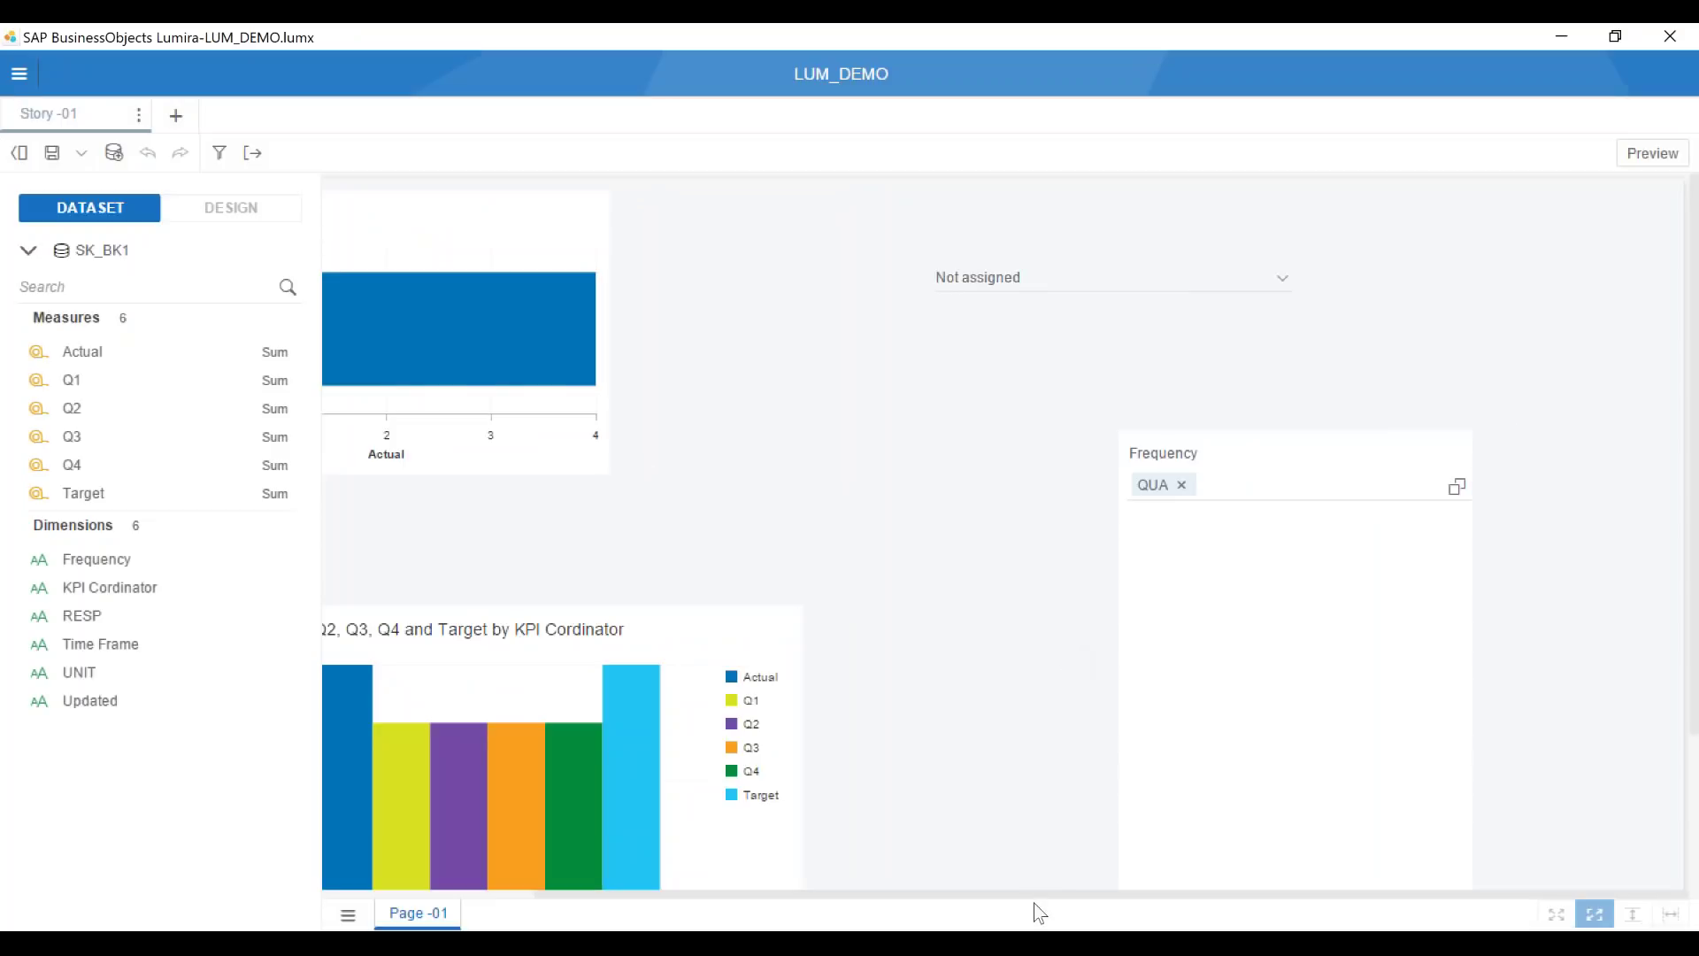
{"action": "scroll", "coordinate": [930, 889], "scroll_direction": "down", "scroll_amount": 1}
{"action": "left_click_drag", "start_coordinate": [1292, 894], "coordinate": [1086, 894]}
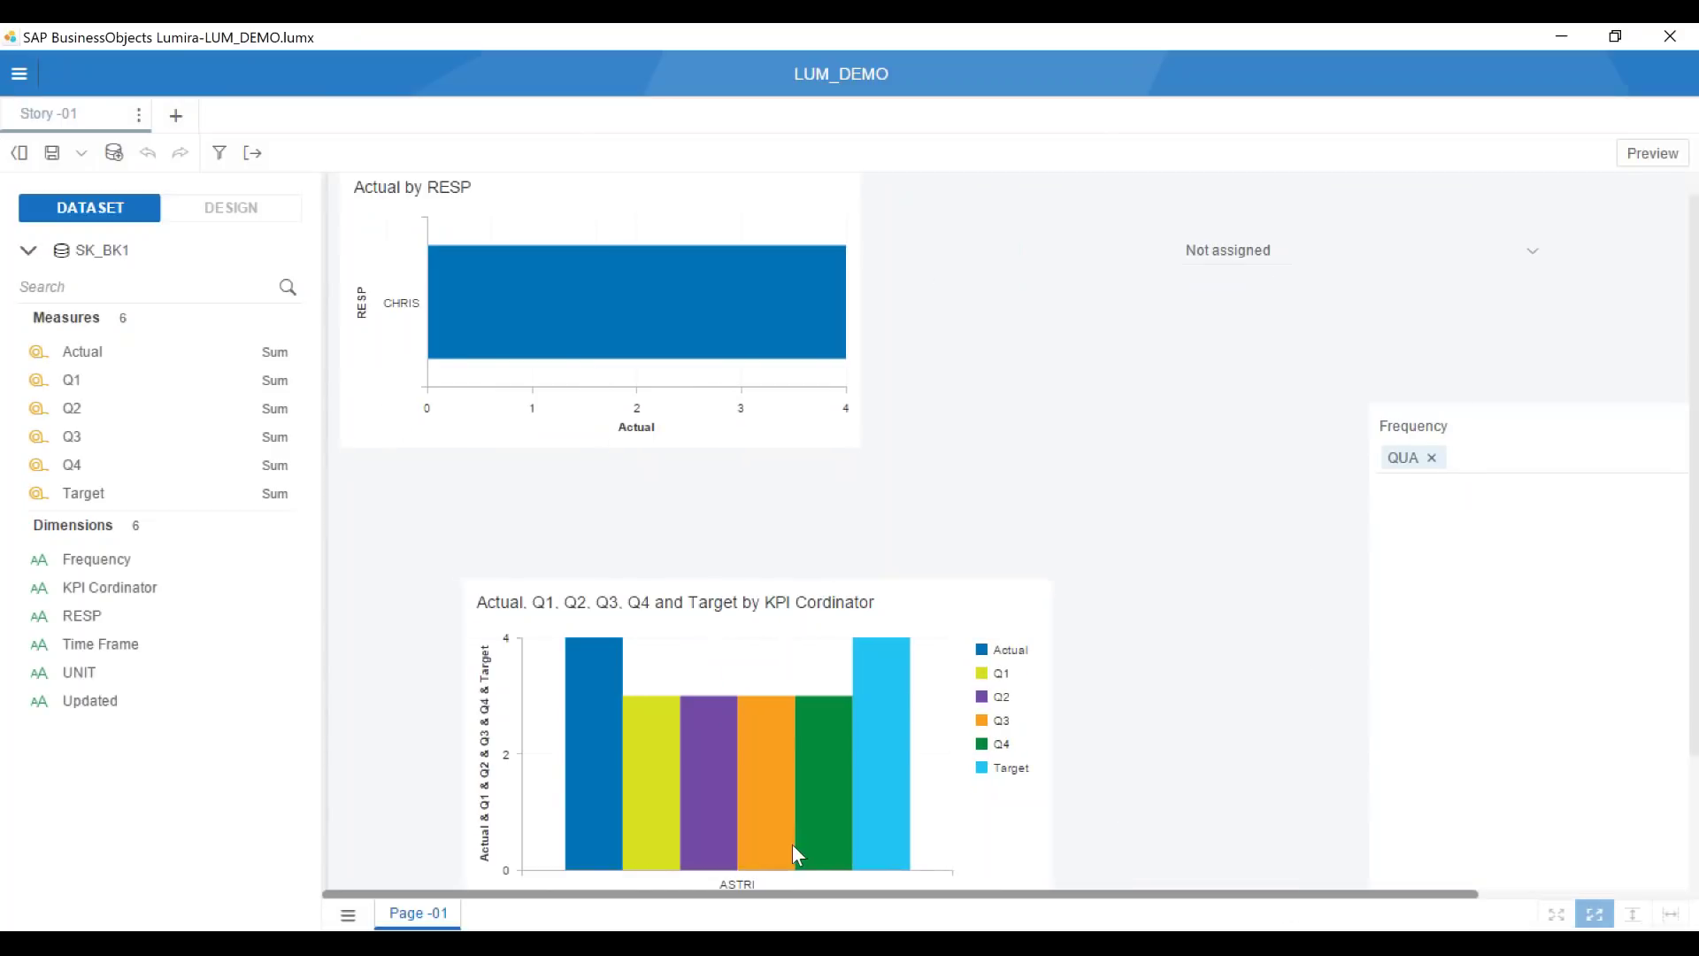
{"action": "scroll", "coordinate": [1185, 487], "scroll_direction": "up", "scroll_amount": 1}
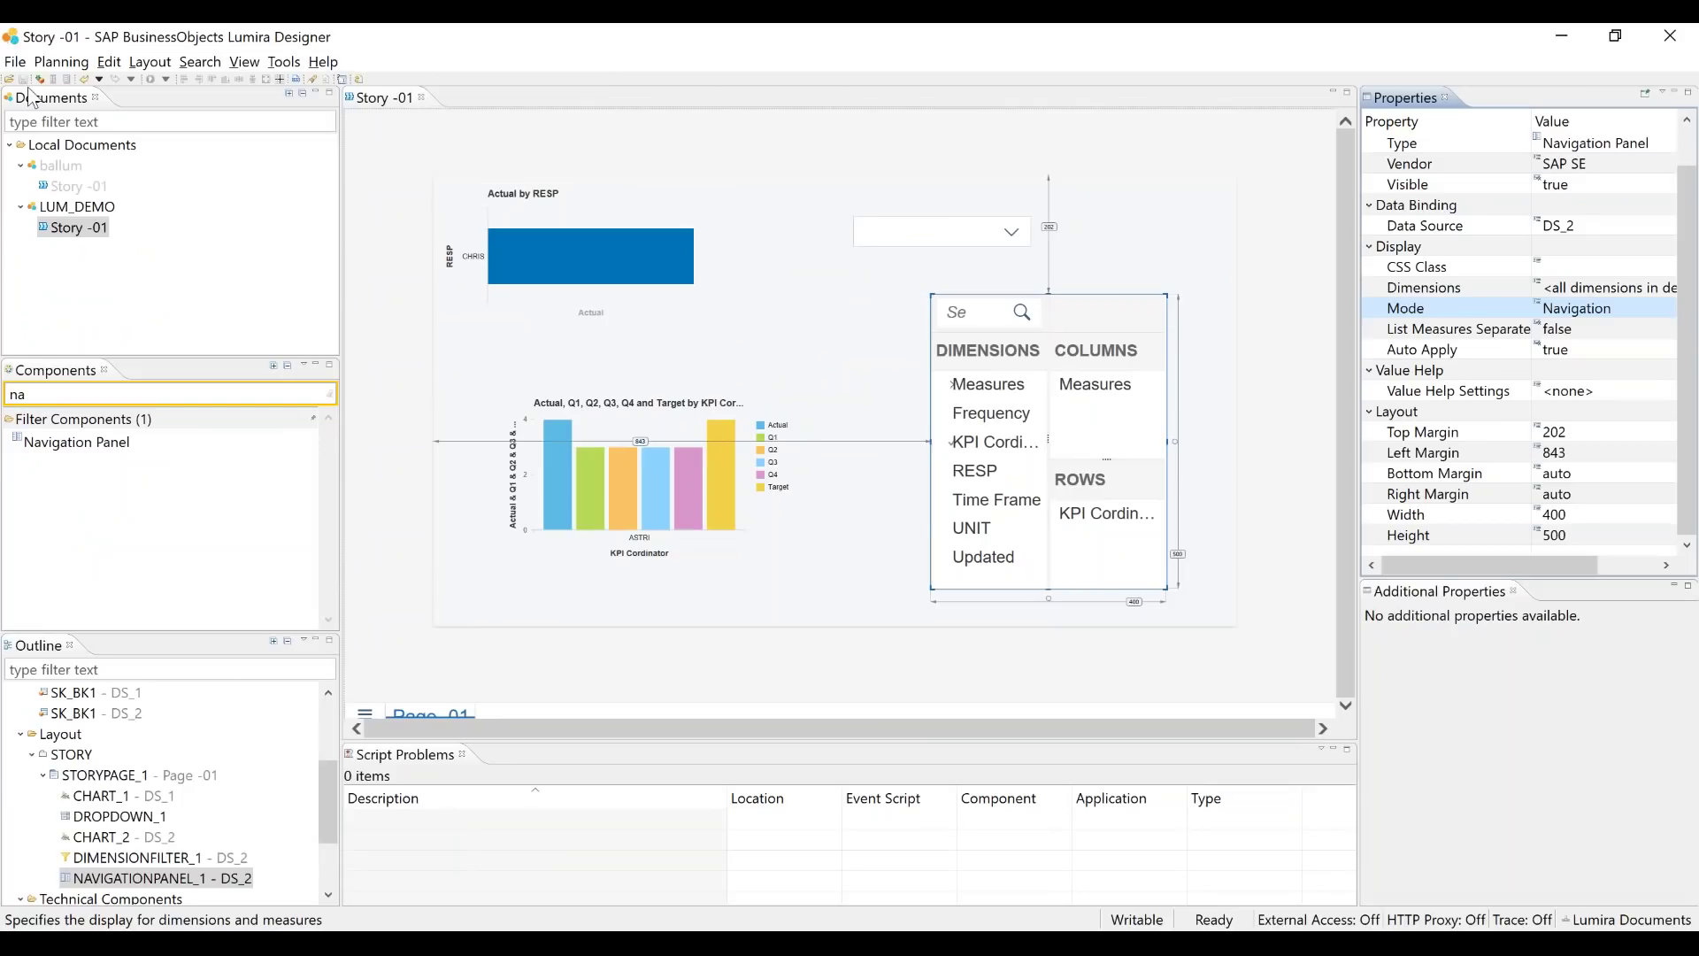
Back in Lumira Designer, save a copy of the story as a new composite named LUMIRA_DEM
{"action": "left_click", "coordinate": [15, 62]}
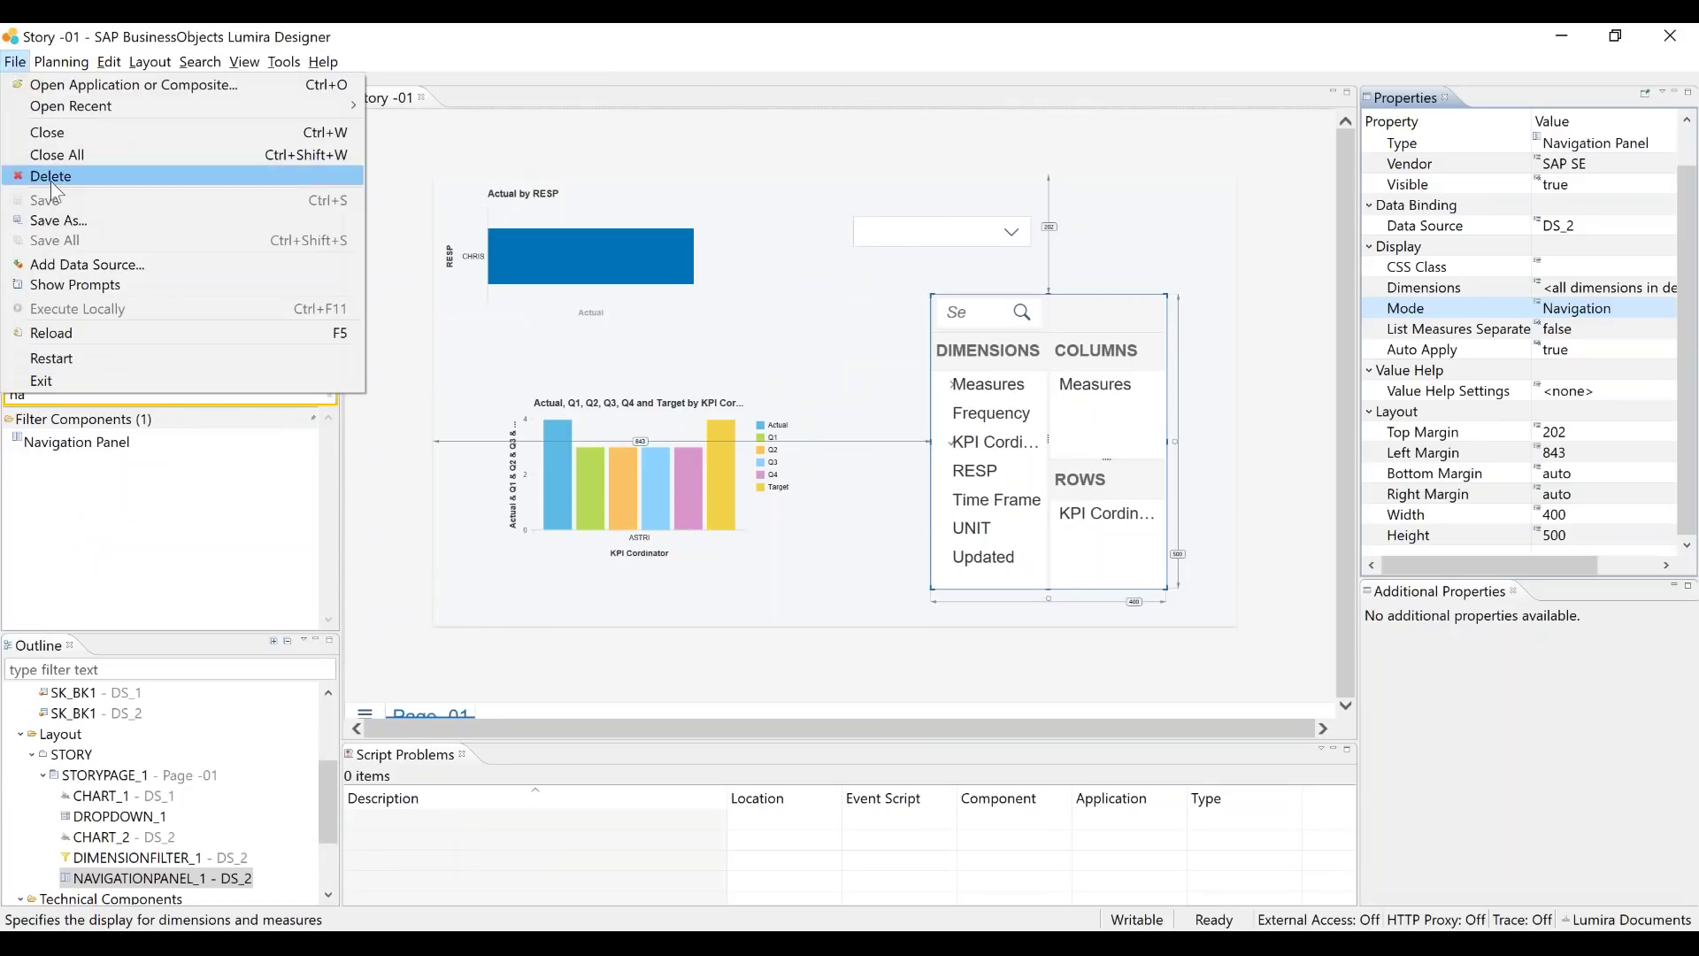
{"action": "left_click", "coordinate": [59, 221]}
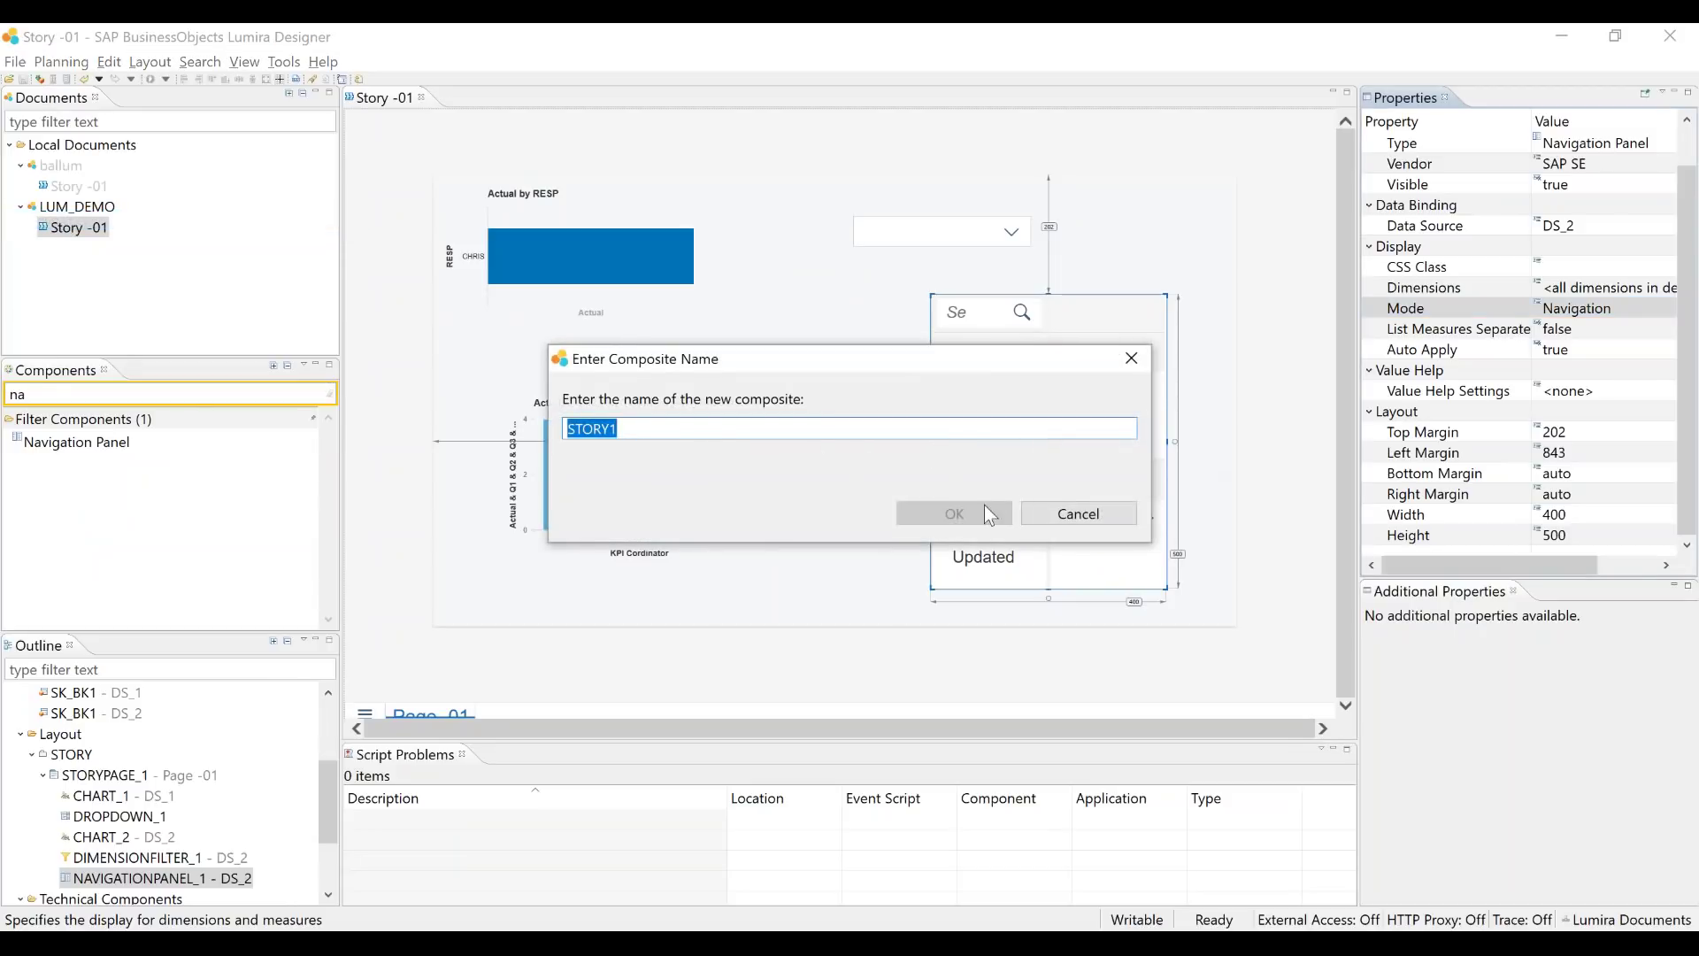
{"action": "left_click", "coordinate": [668, 427]}
{"action": "key", "text": "BackSpace"}
{"action": "key", "text": "BackSpace"}
{"action": "key", "text": "BackSpace"}
{"action": "key", "text": "BackSpace"}
{"action": "key", "text": "BackSpace"}
{"action": "key", "text": "BackSpace"}
{"action": "type", "text": "LUMIRA_DE;"}
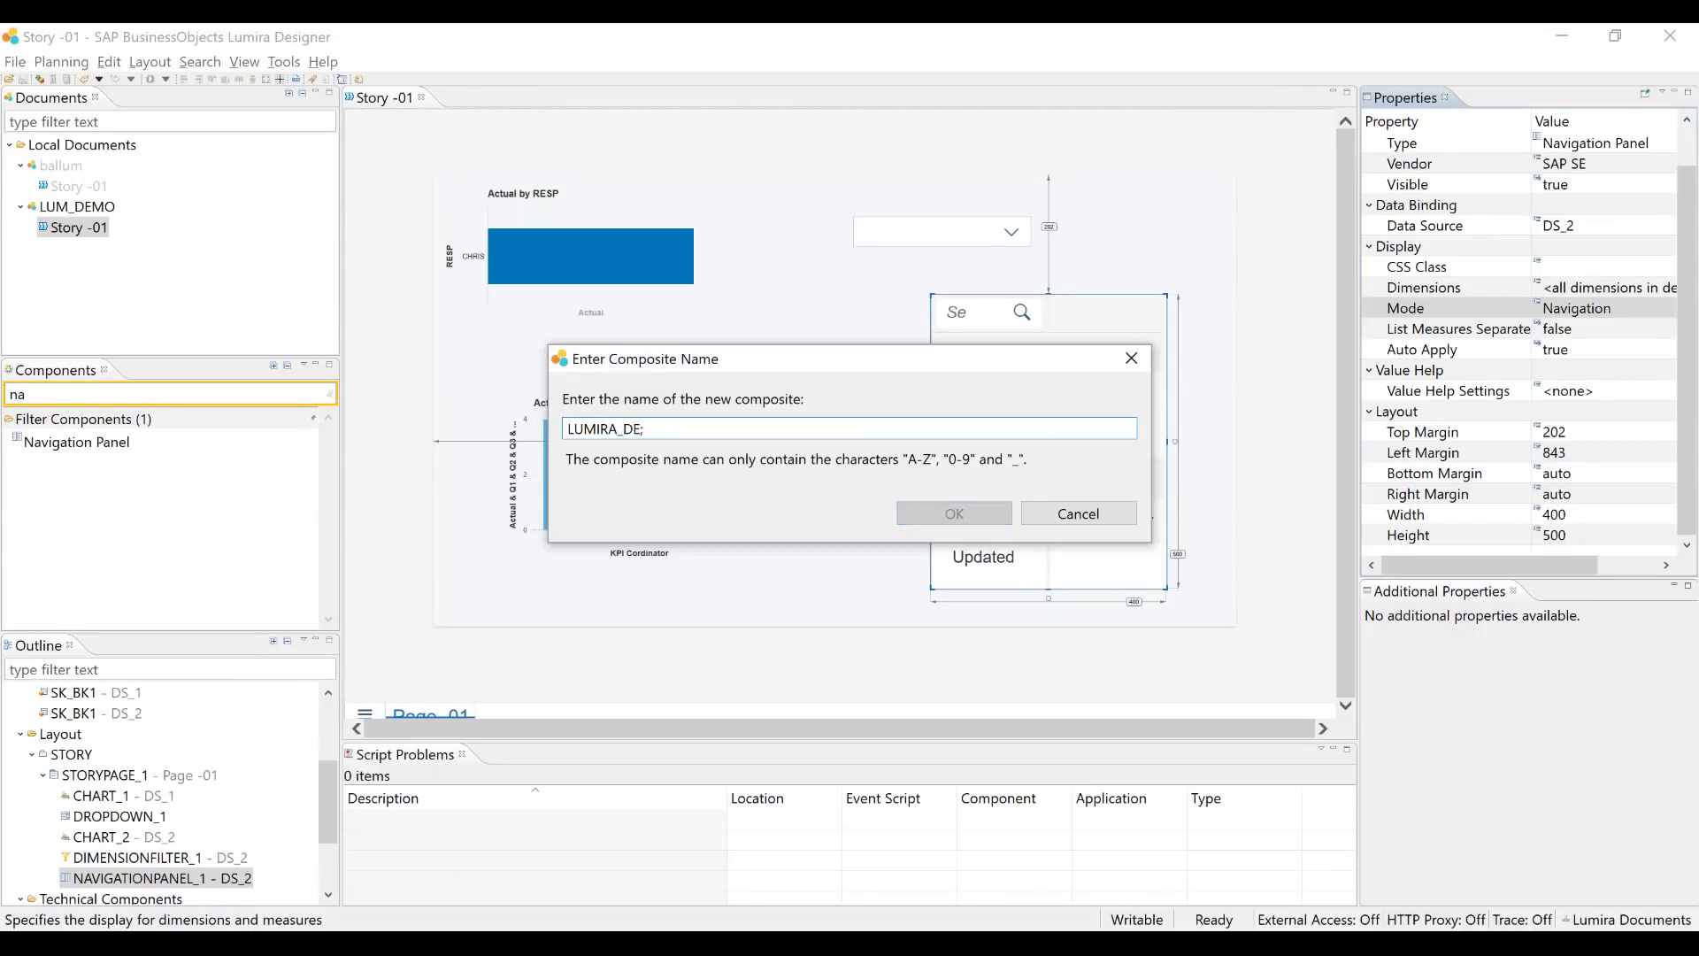
{"action": "key", "text": "BackSpace"}
{"action": "type", "text": "M"}
{"action": "left_click", "coordinate": [968, 516]}
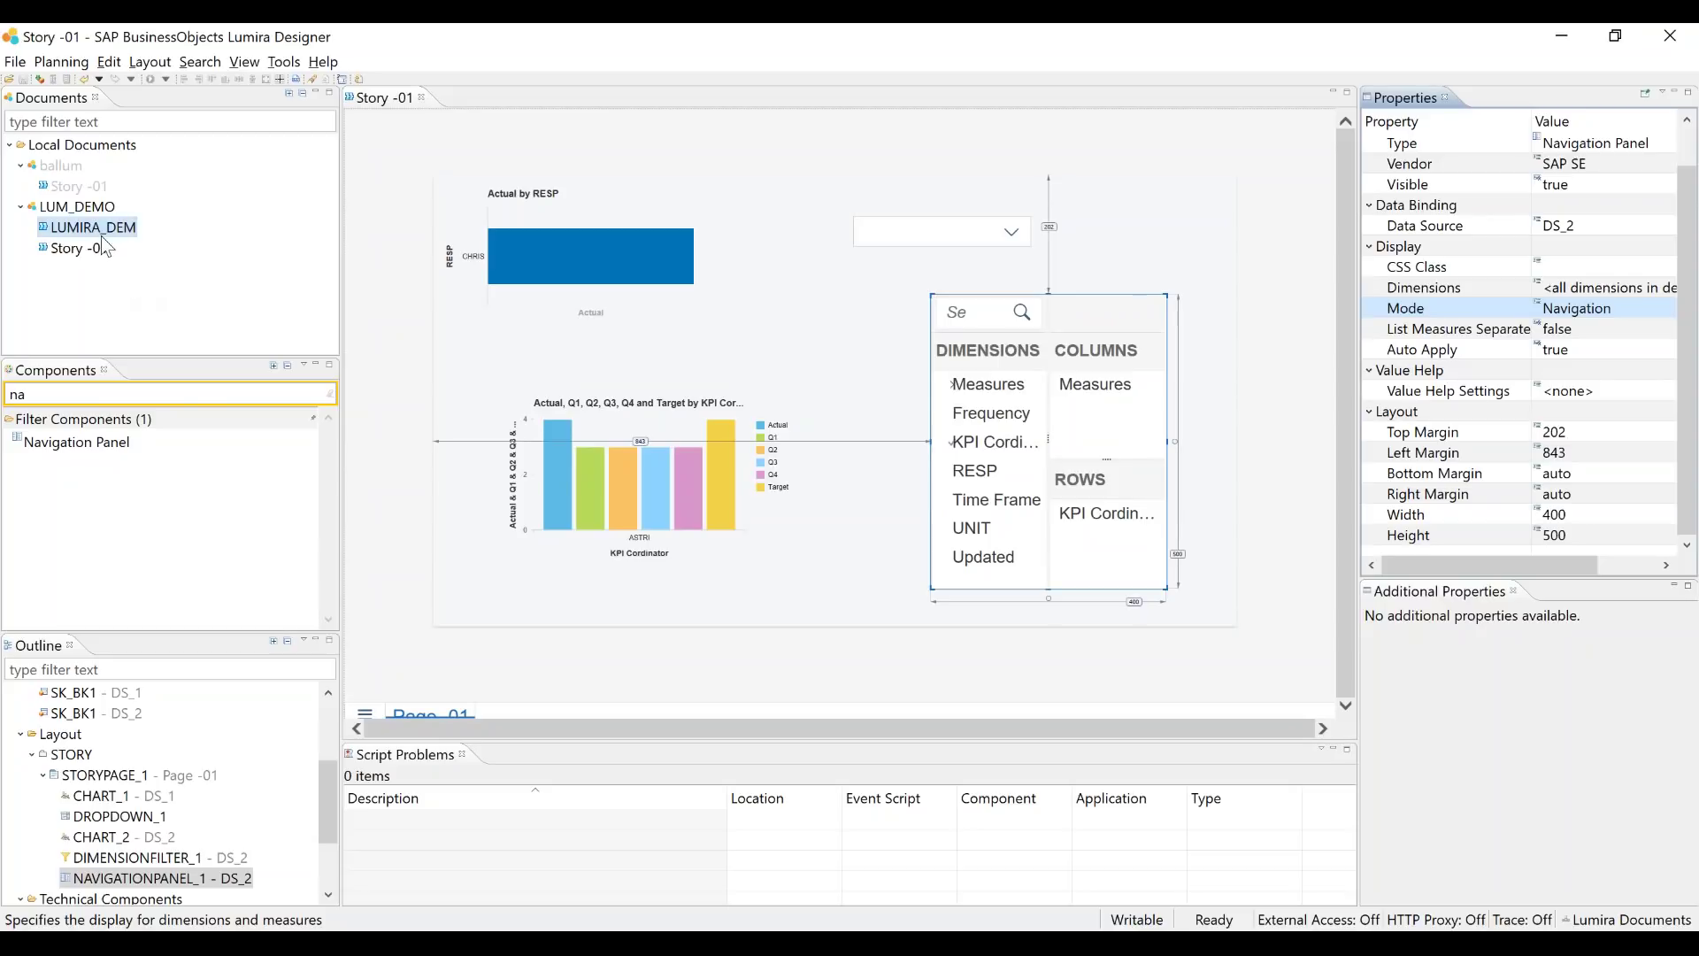
{"action": "left_click", "coordinate": [15, 61]}
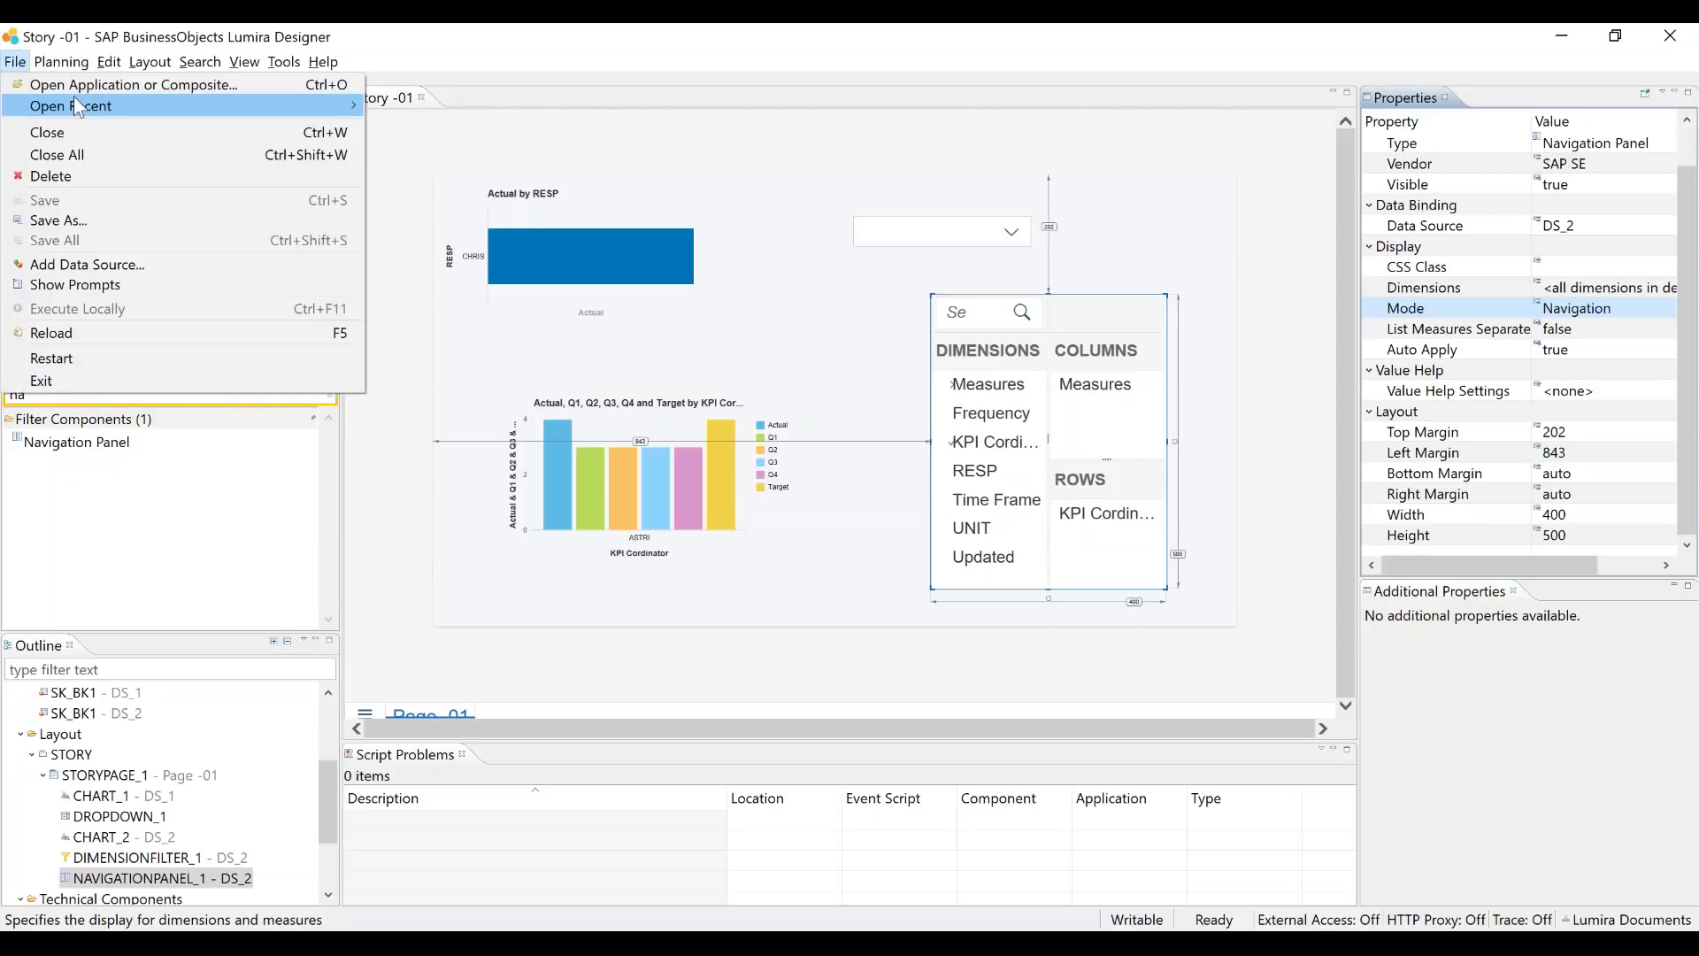
{"action": "mouse_move", "coordinate": [79, 106]}
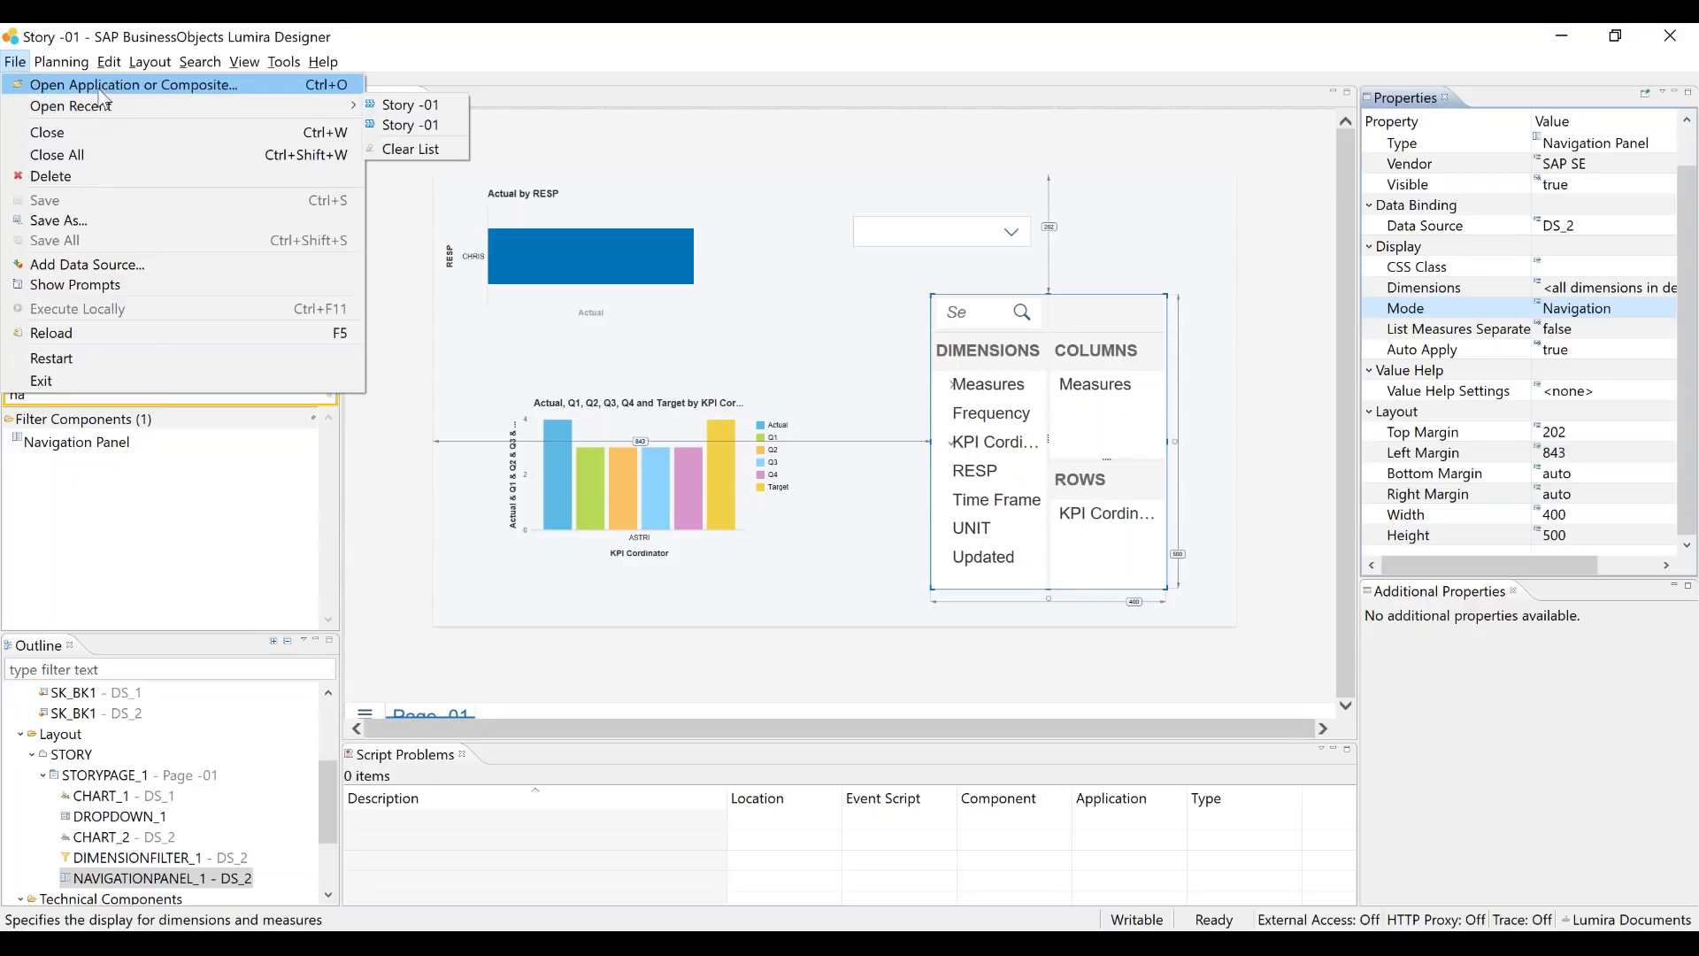
{"action": "mouse_move", "coordinate": [199, 61]}
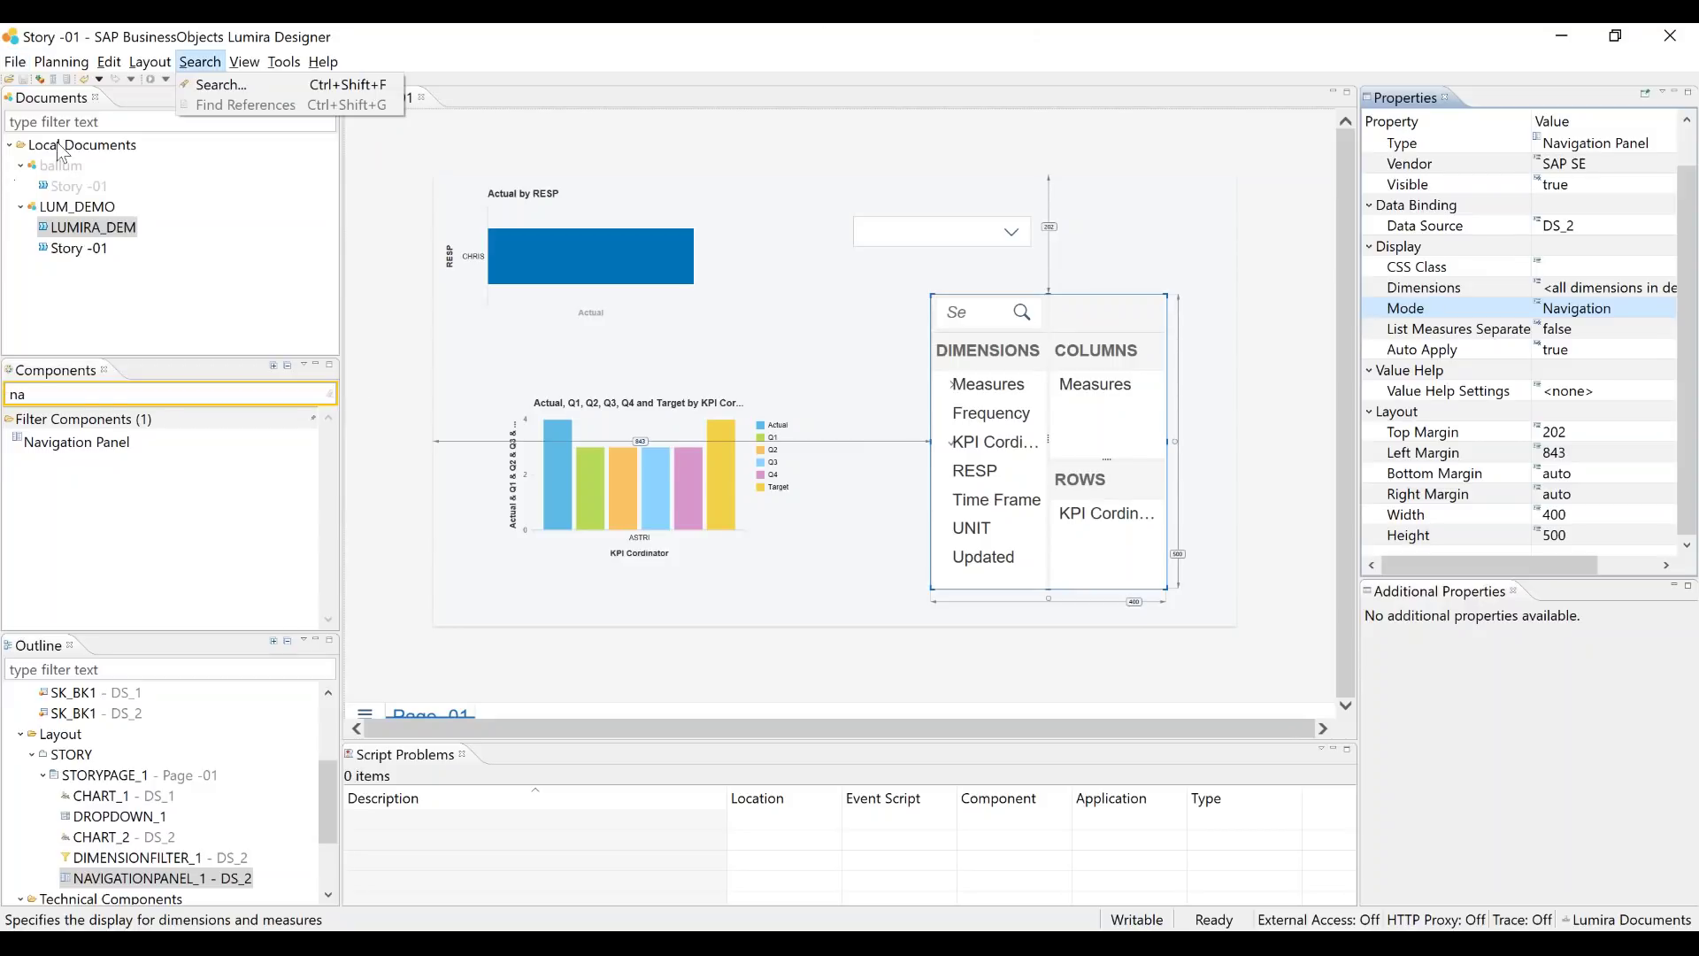
{"action": "left_click", "coordinate": [34, 88]}
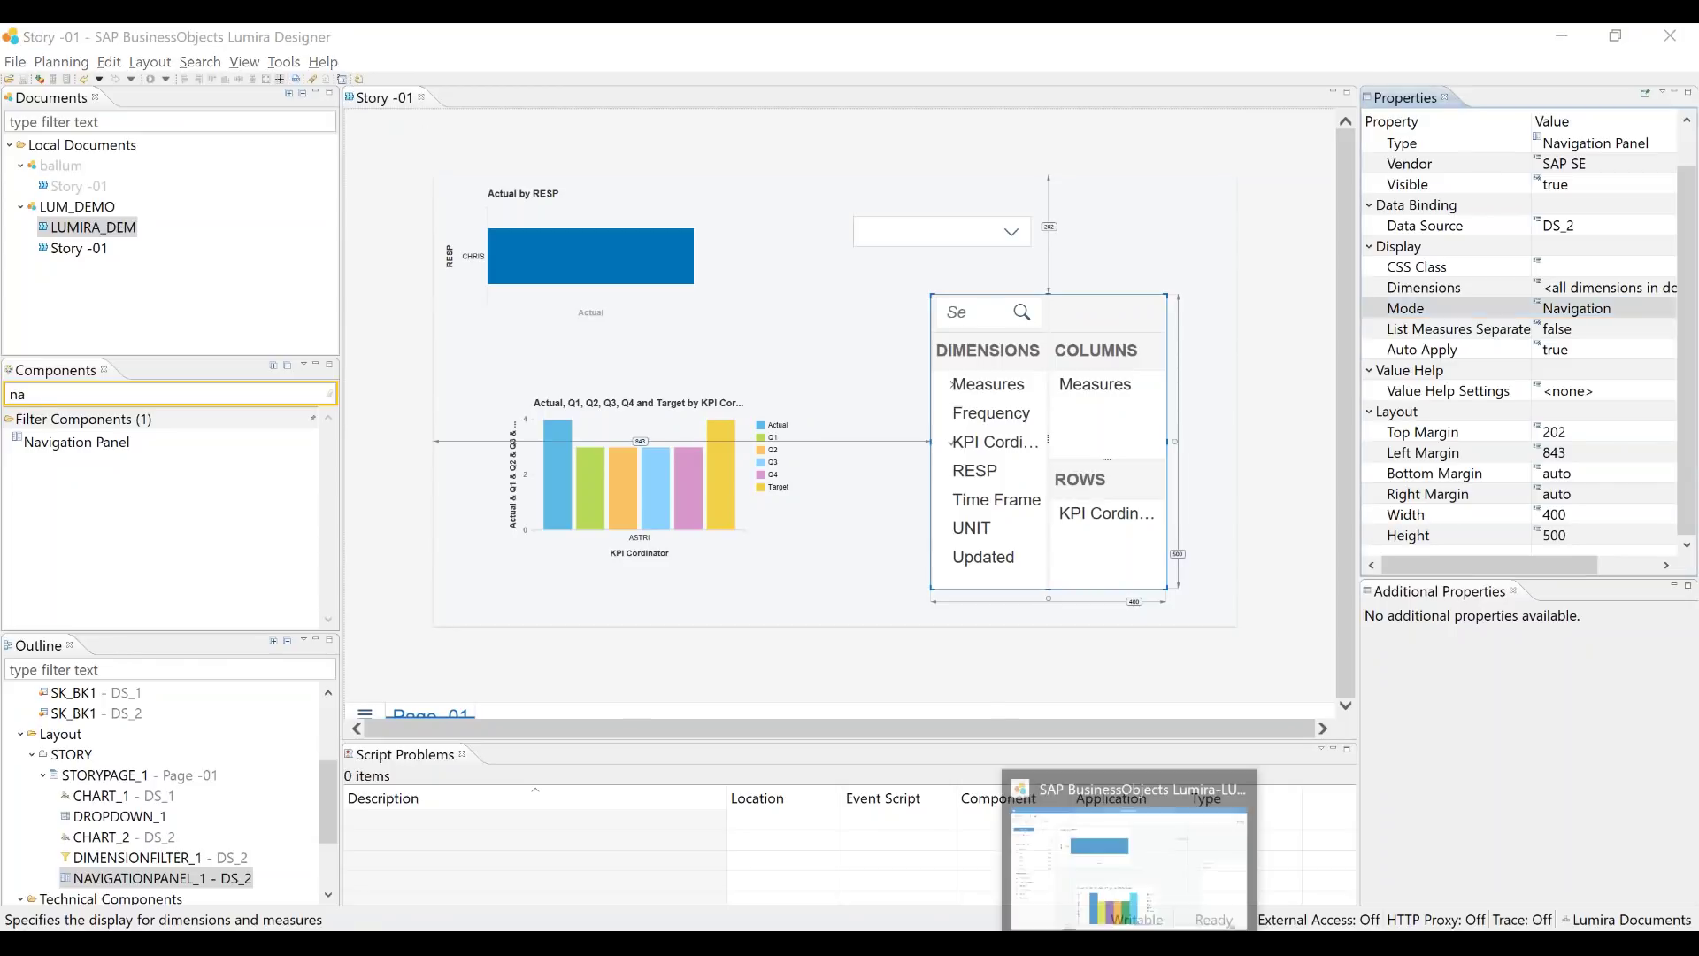
In Lumira Discovery, start saving LUM_DEMO as a new document with SAP BI Platform as the destination
{"action": "left_click", "coordinate": [1066, 916]}
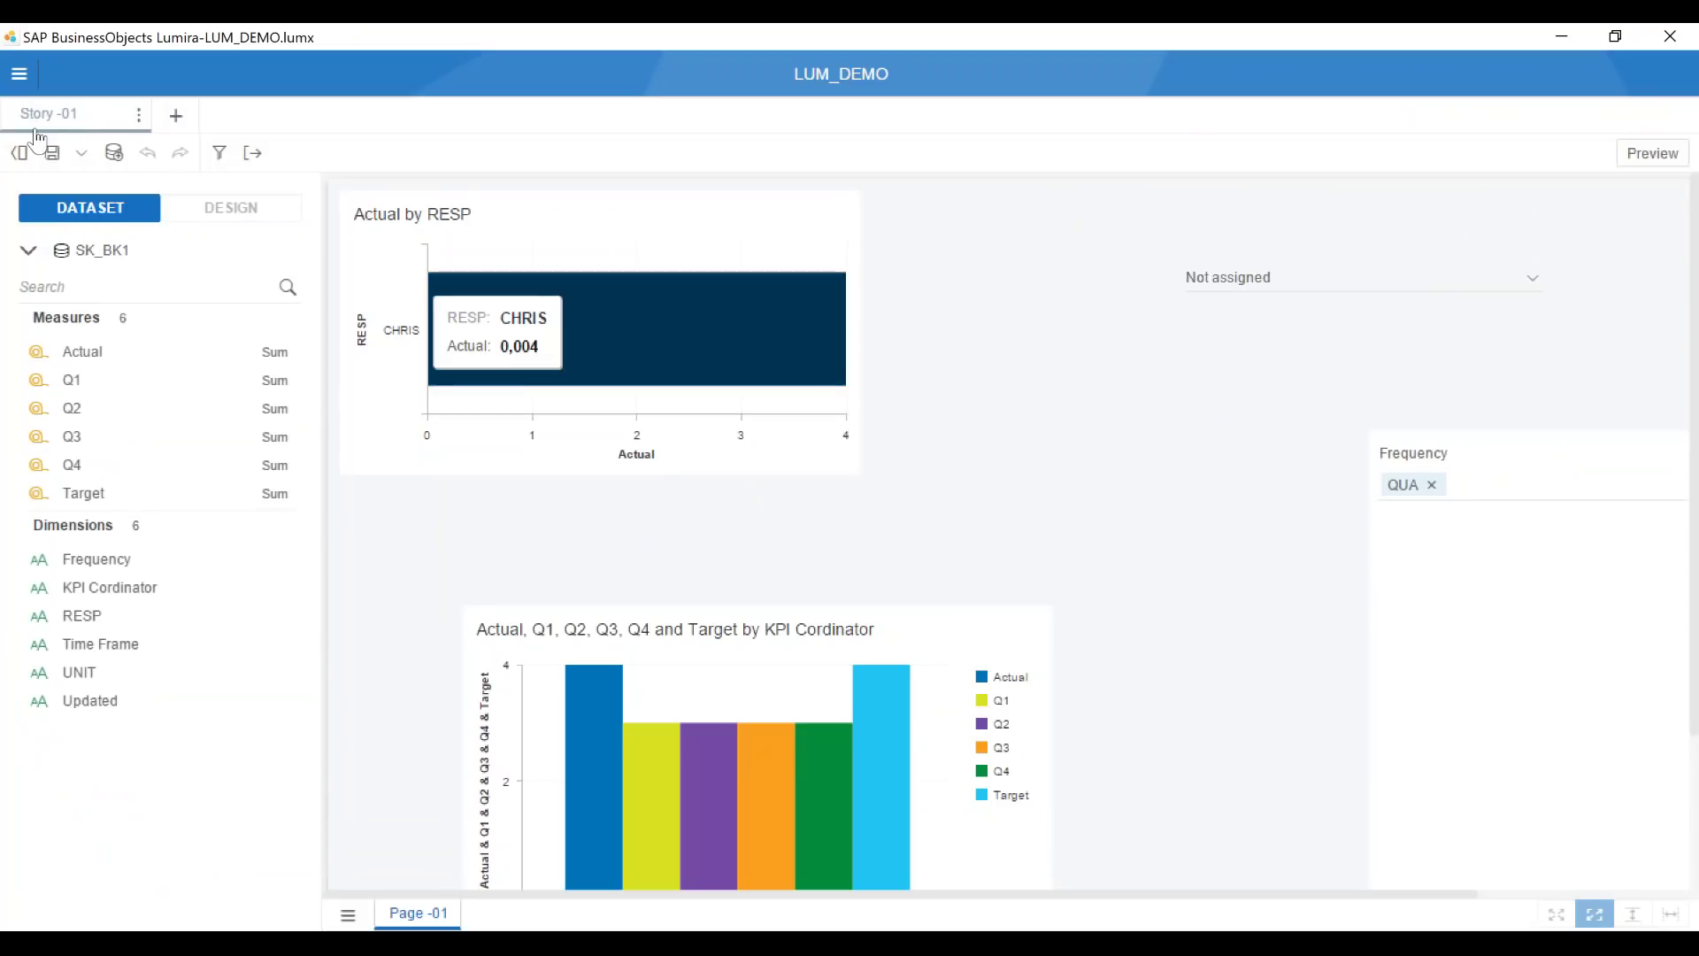
{"action": "left_click", "coordinate": [82, 155]}
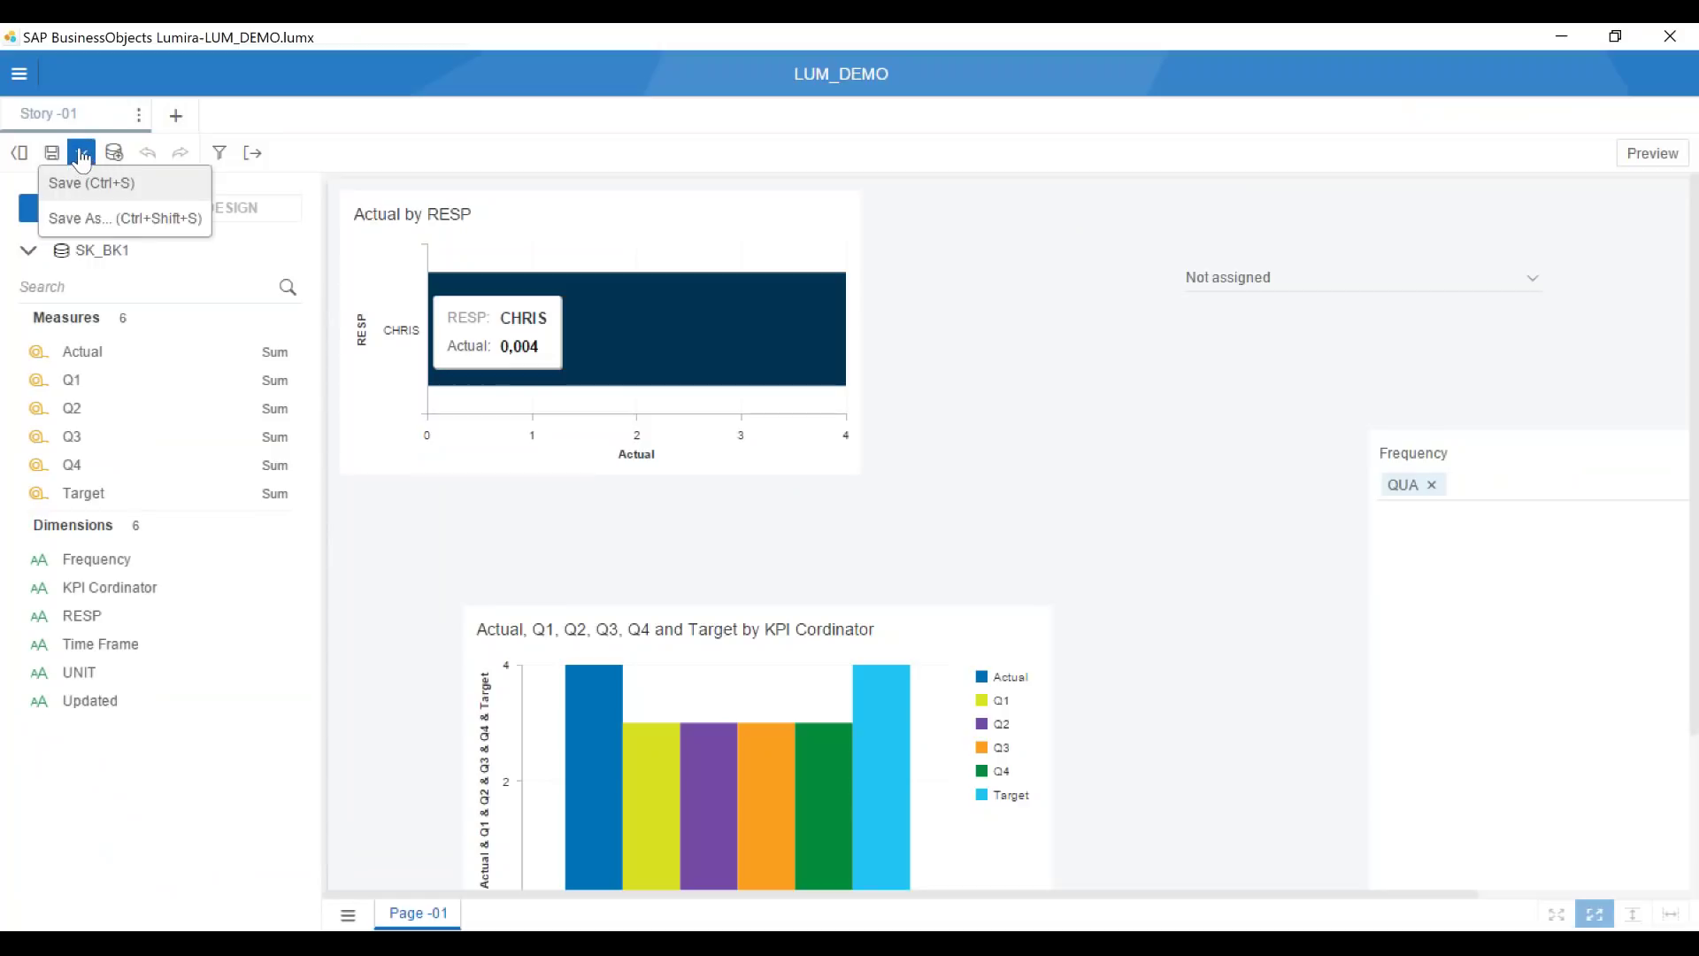
{"action": "left_click", "coordinate": [101, 209]}
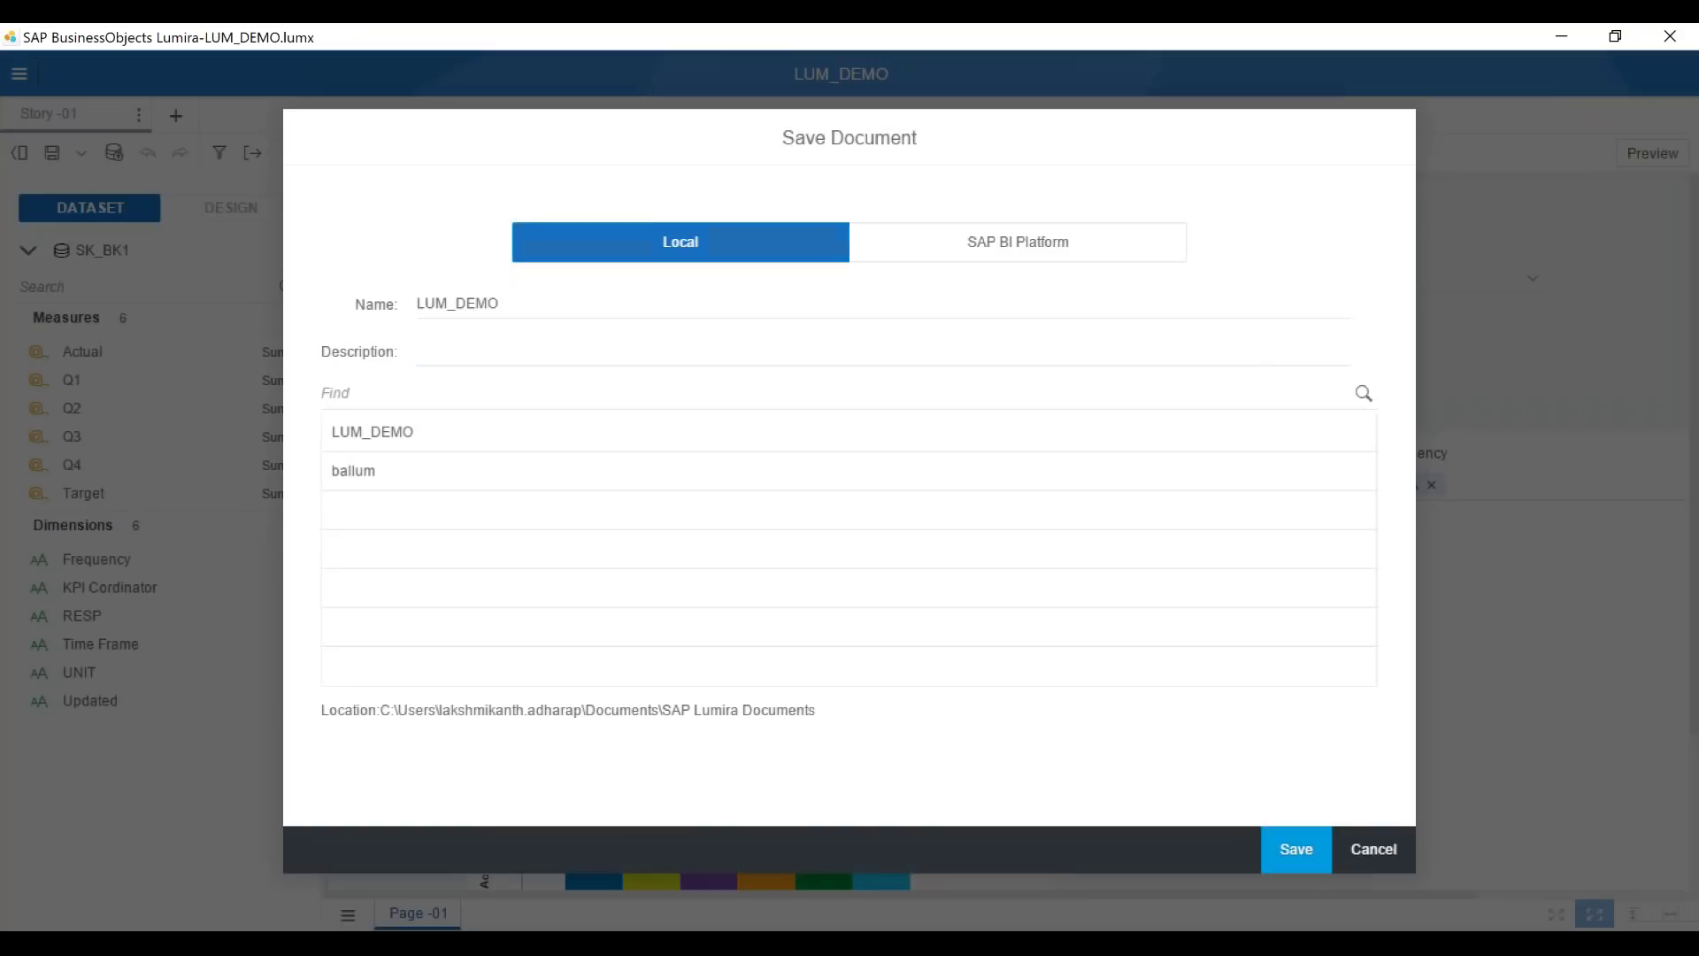
{"action": "left_click", "coordinate": [1035, 250]}
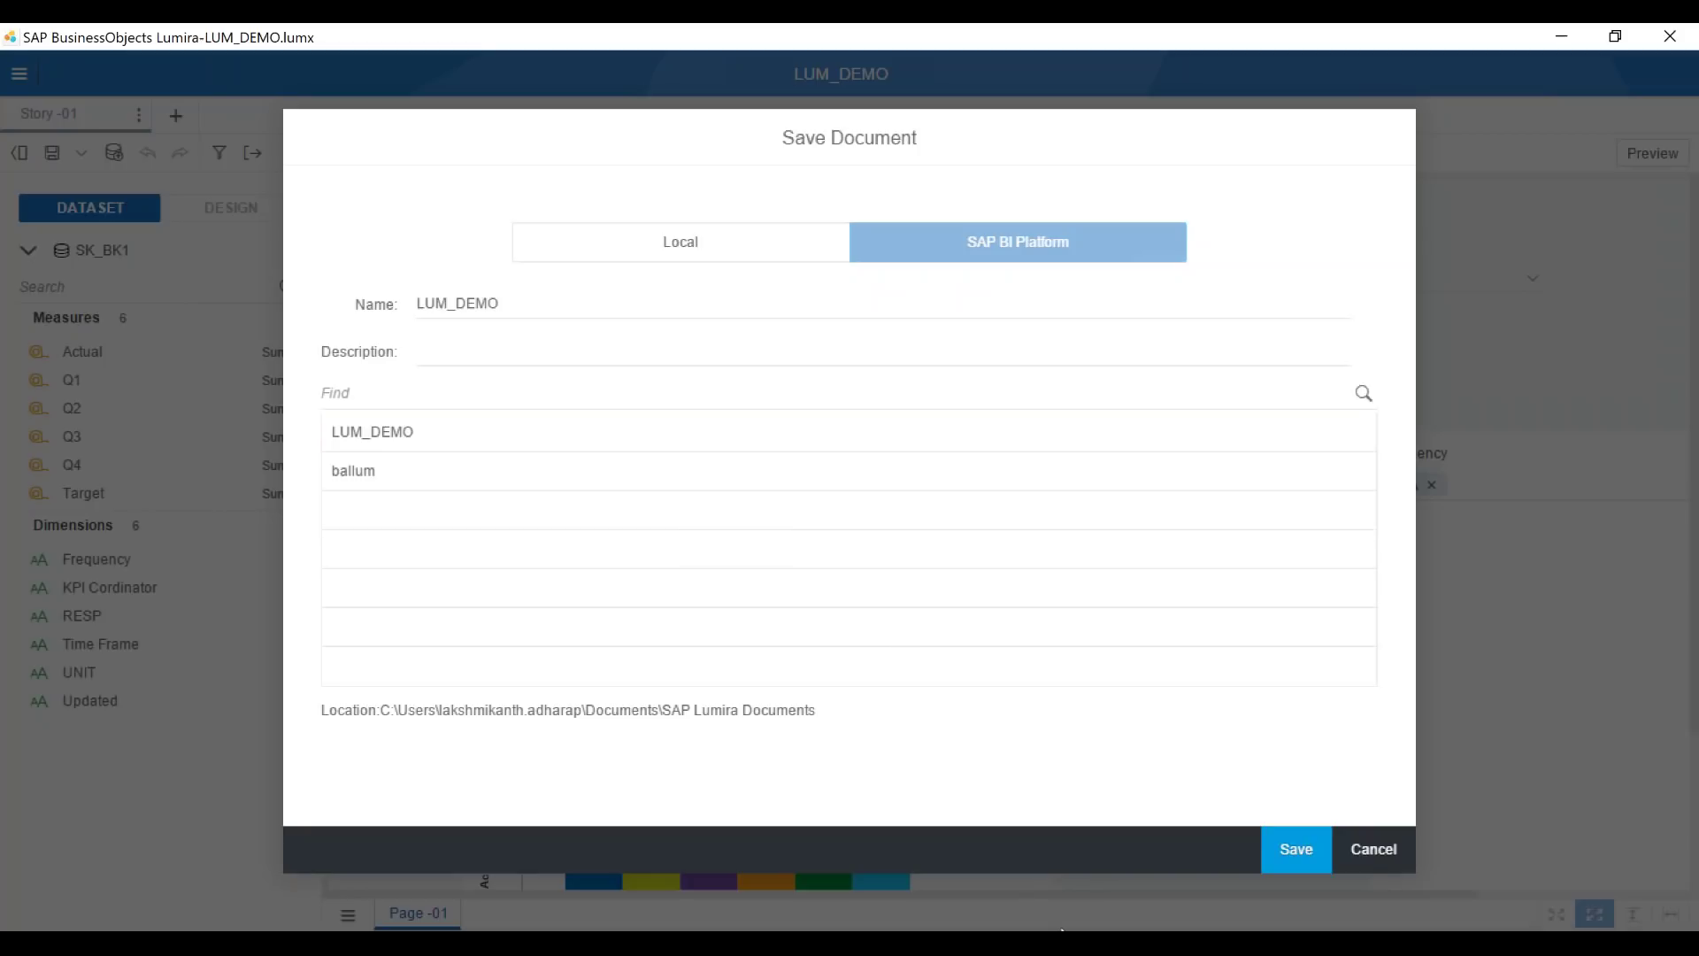
{"action": "left_click", "coordinate": [988, 942]}
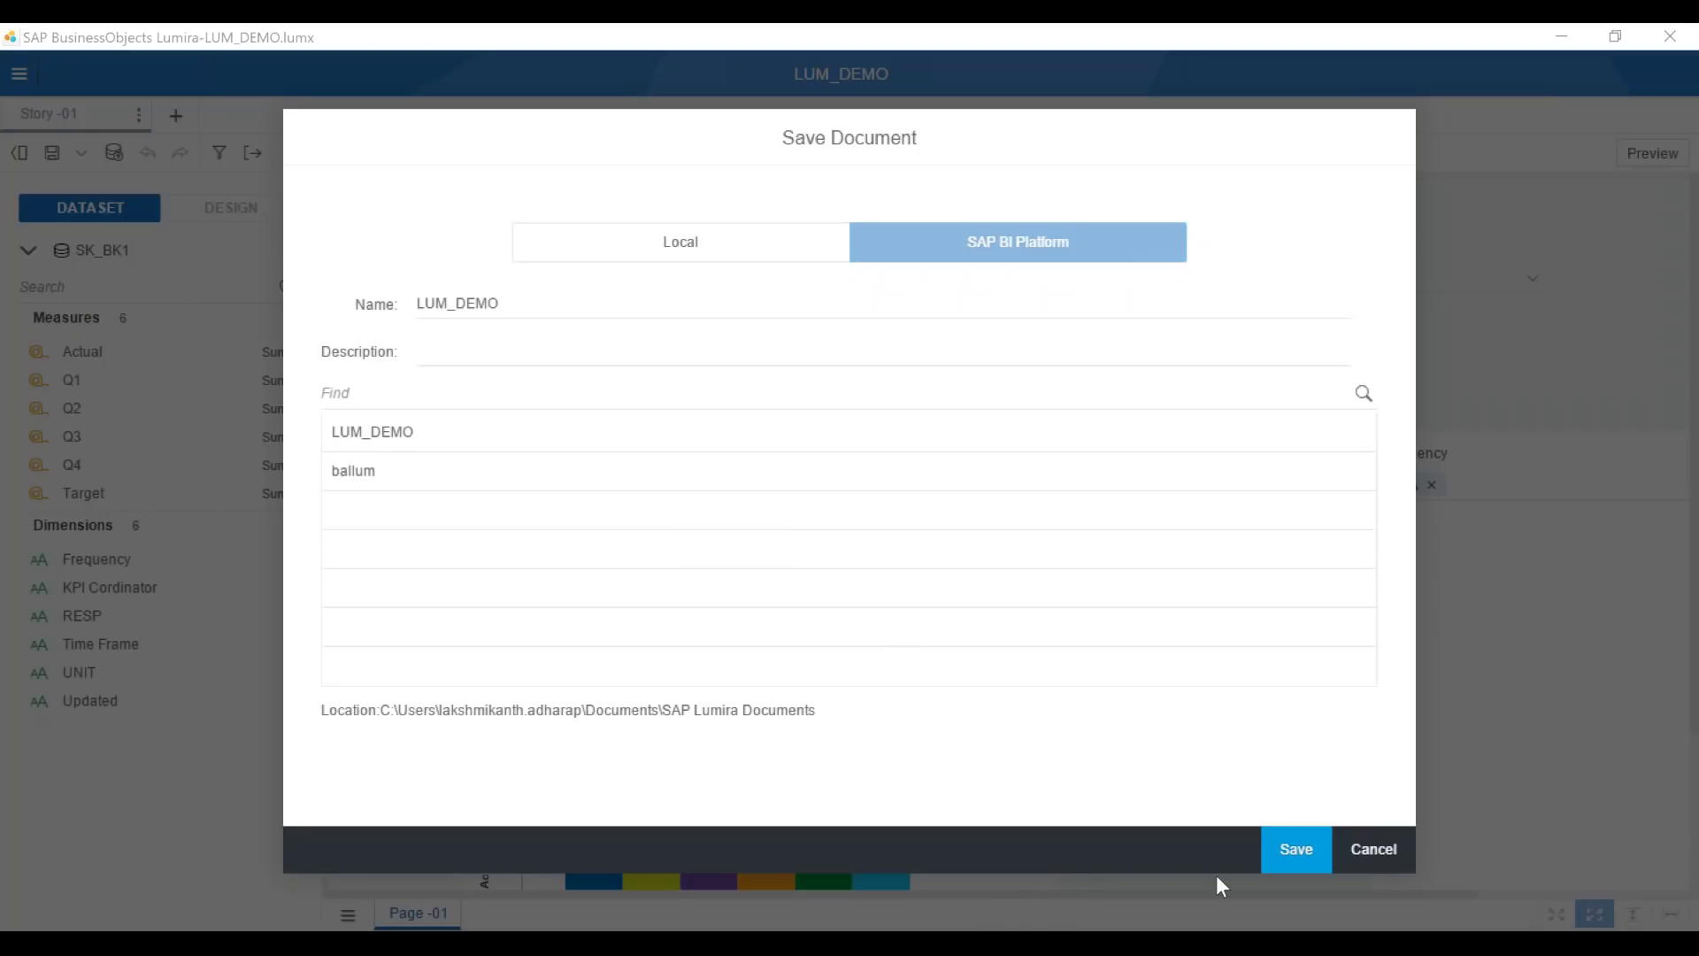